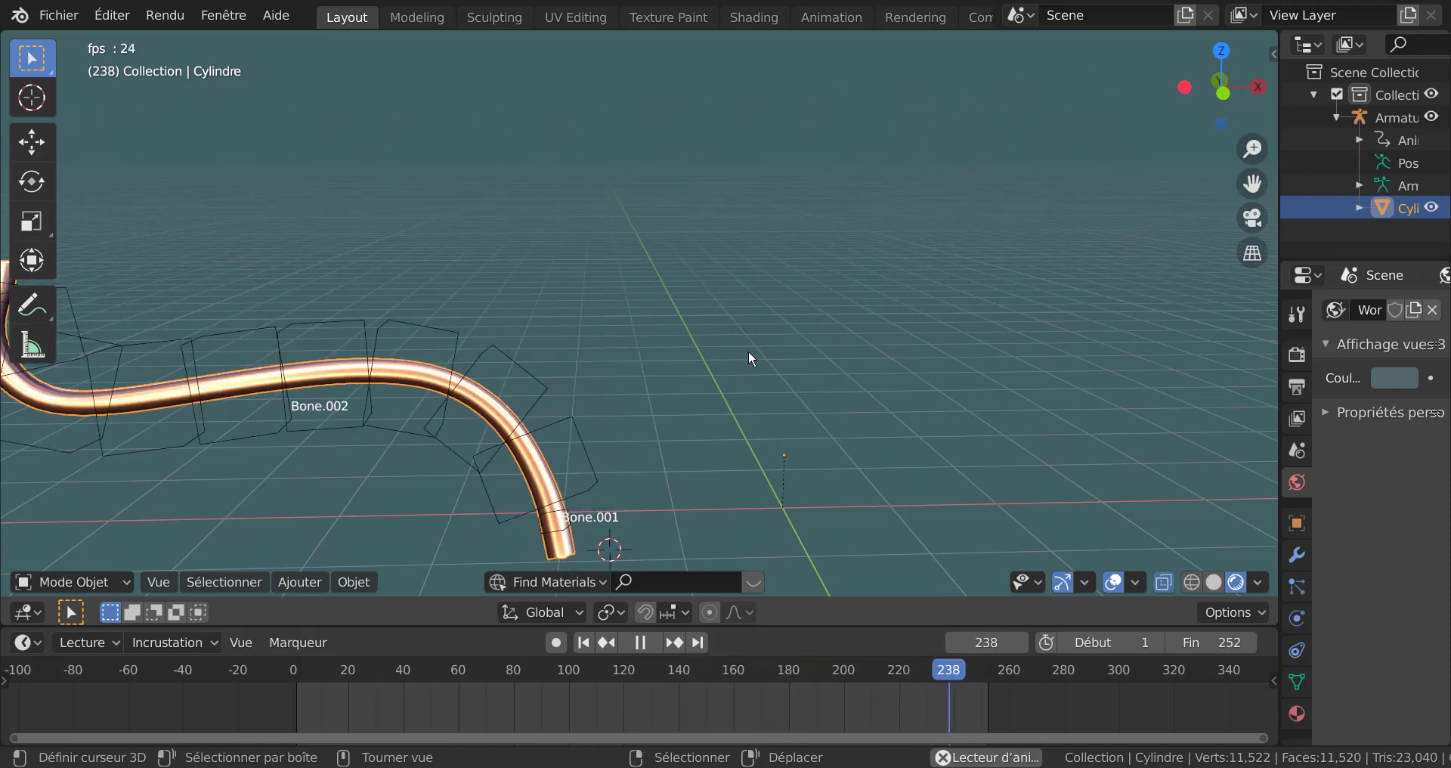
Step: Stop the playback of the demo tube animation
{"action": "left_click", "coordinate": [639, 642]}
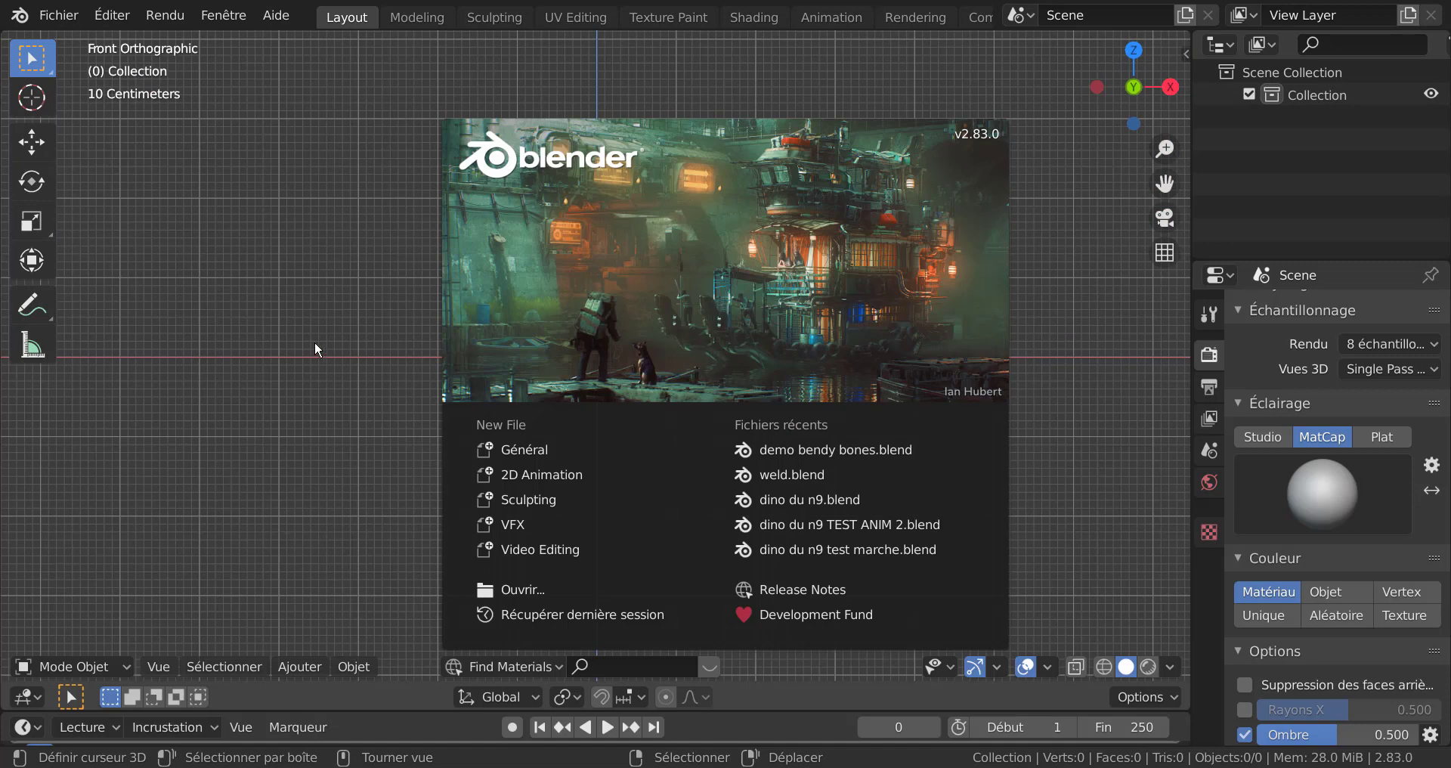
Step: Dismiss the splash screen and add a single-bone armature at the origin of the empty scene
{"action": "left_click", "coordinate": [1113, 284]}
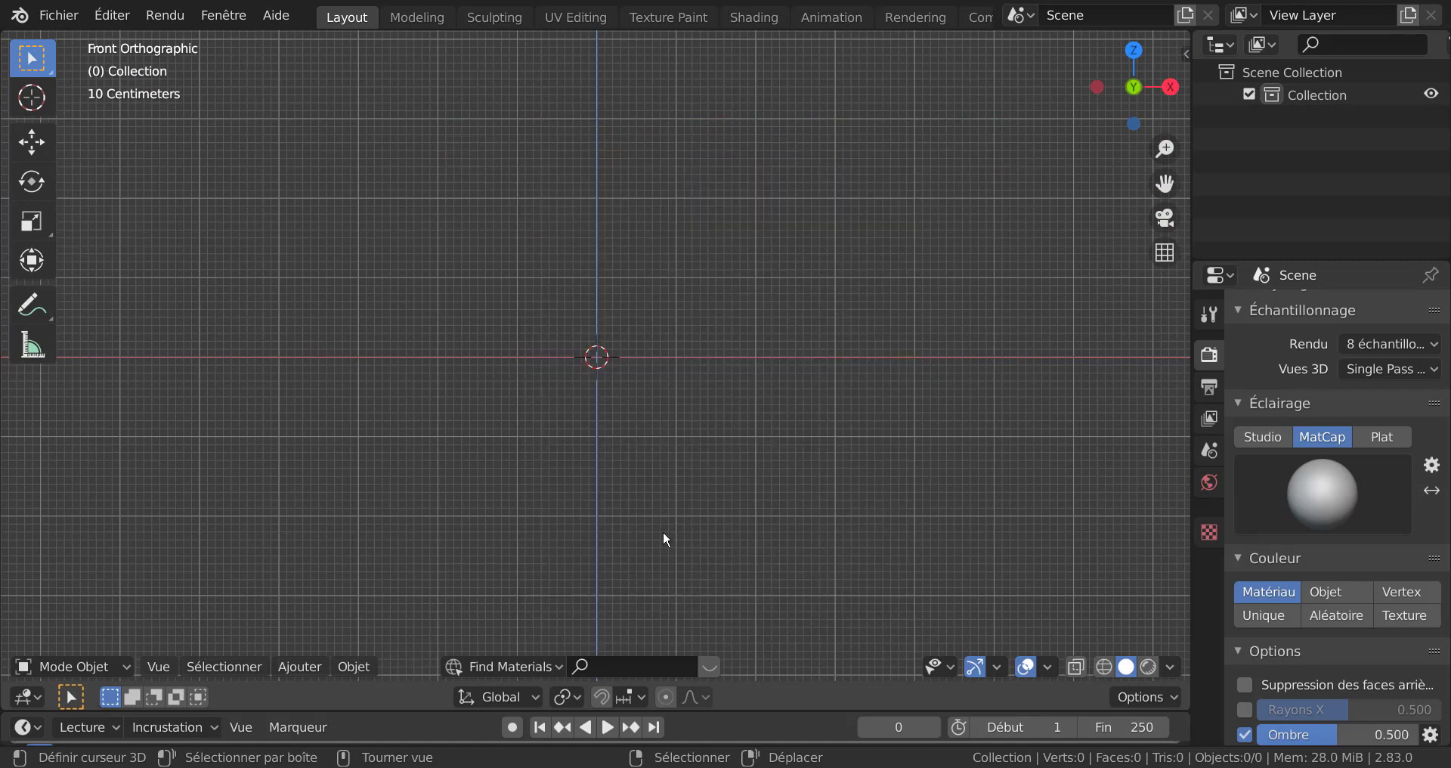
{"action": "left_click", "coordinate": [298, 667]}
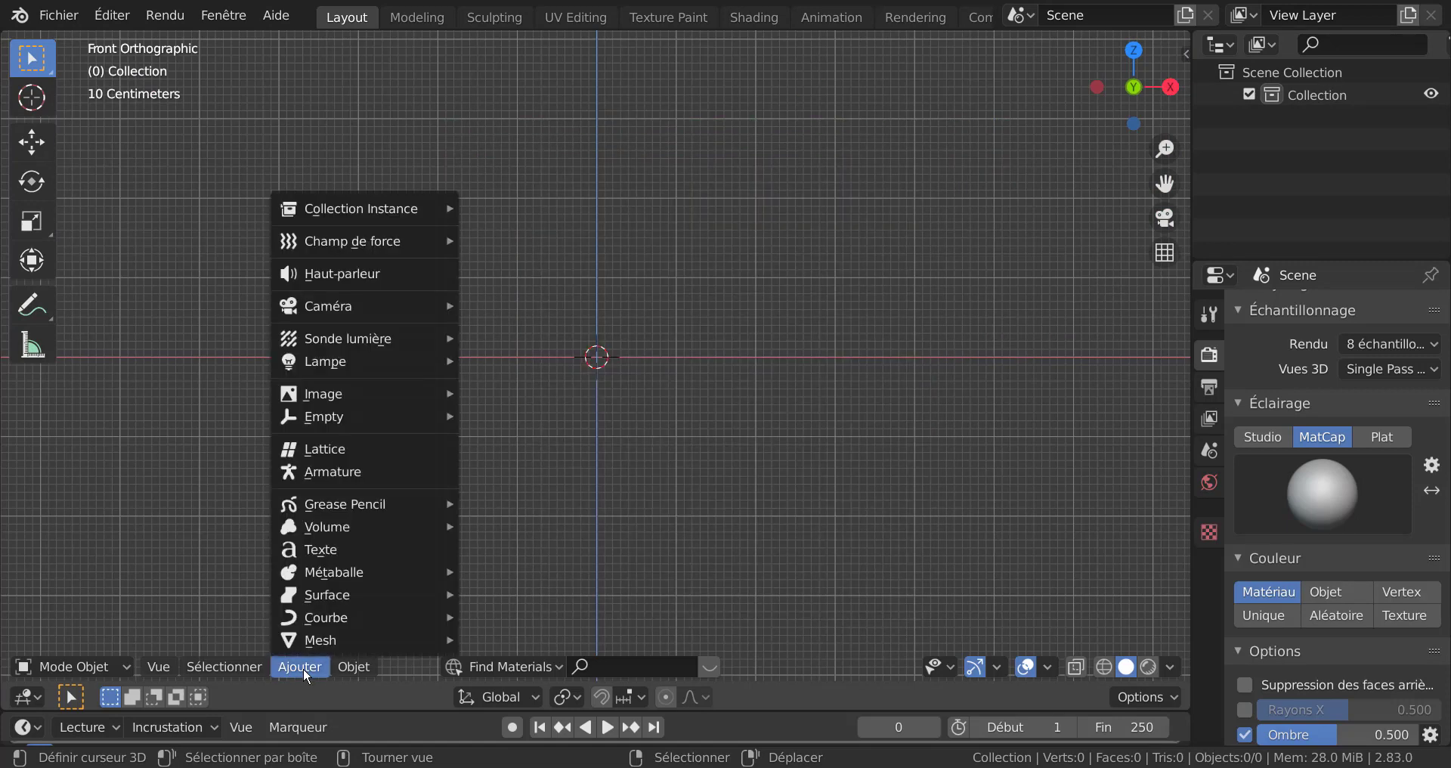
{"action": "left_click", "coordinate": [310, 472]}
{"action": "scroll", "coordinate": [754, 433], "scroll_direction": "up", "scroll_amount": 4}
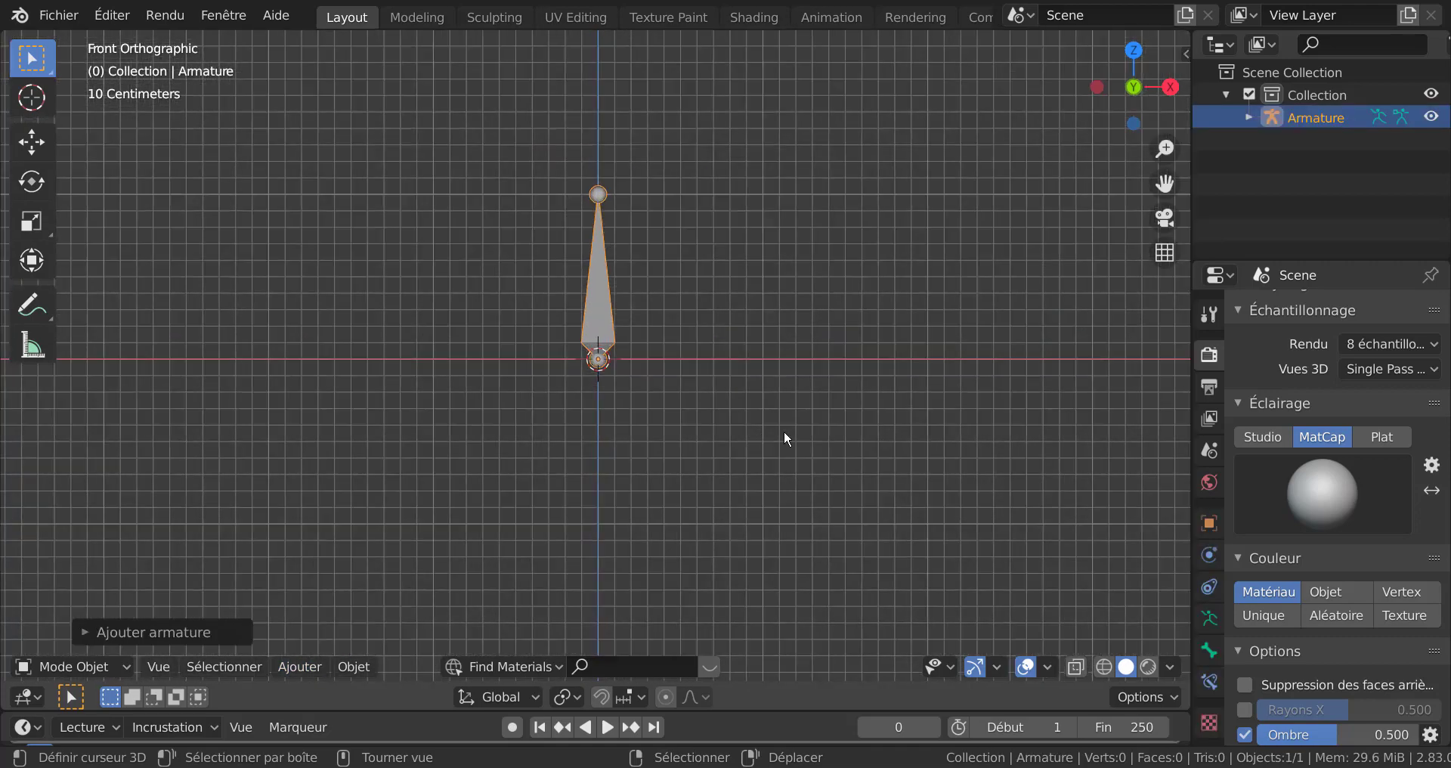
Step: Subdivide the armature's bone in Edit Mode with 2 cuts to get a chain of three bones
{"action": "key", "text": "Tab"}
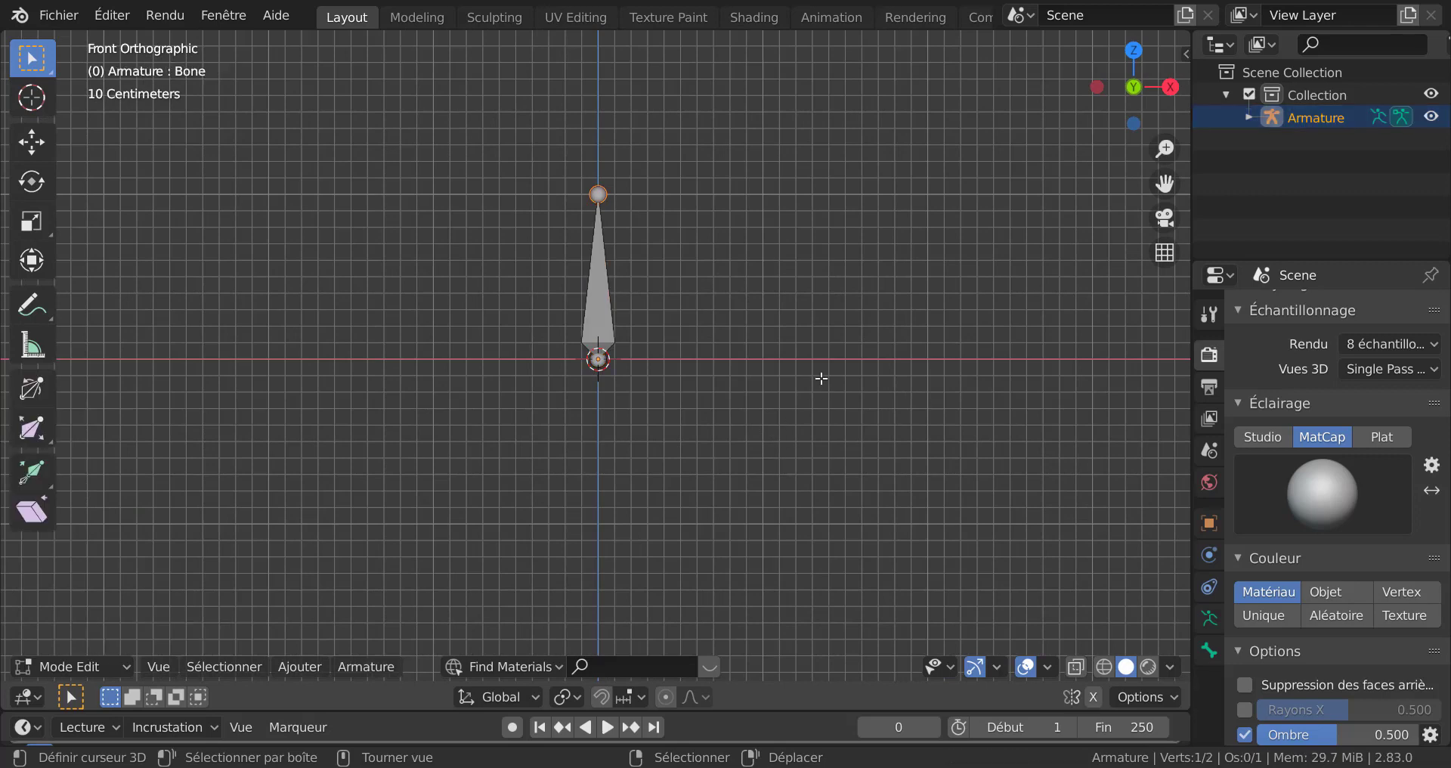
{"action": "middle_click_drag", "start_coordinate": [829, 356], "coordinate": [850, 440], "text": "shift"}
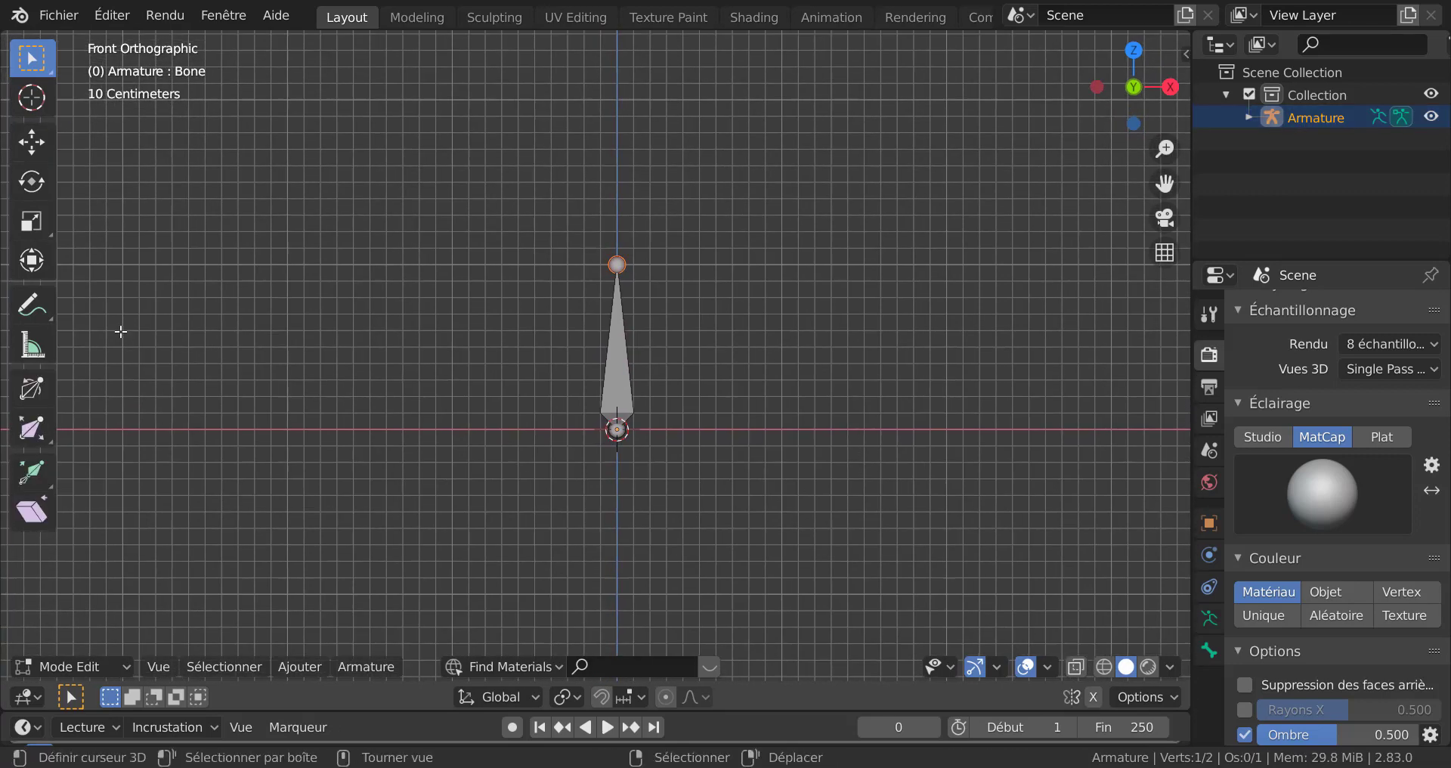
{"action": "left_click", "coordinate": [622, 392]}
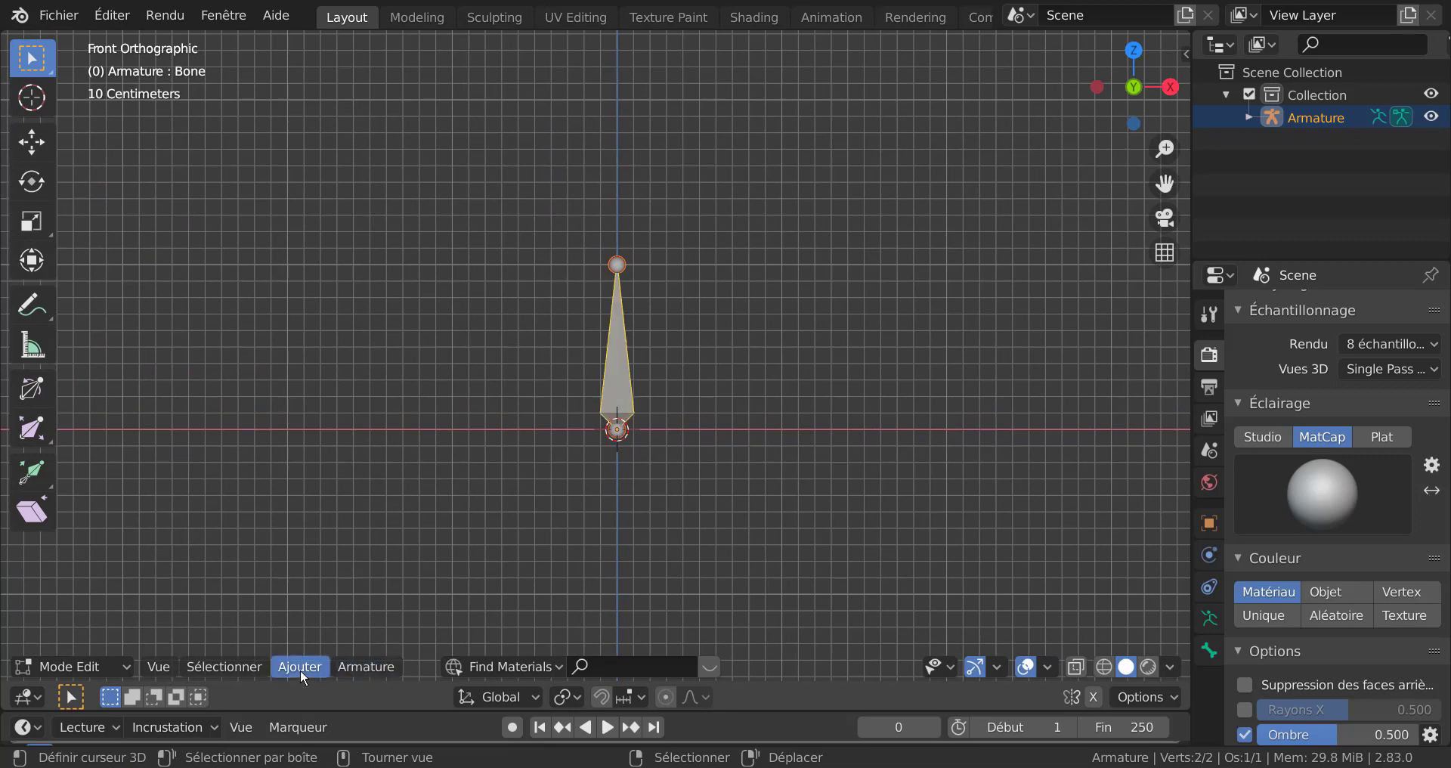
{"action": "left_click", "coordinate": [369, 667]}
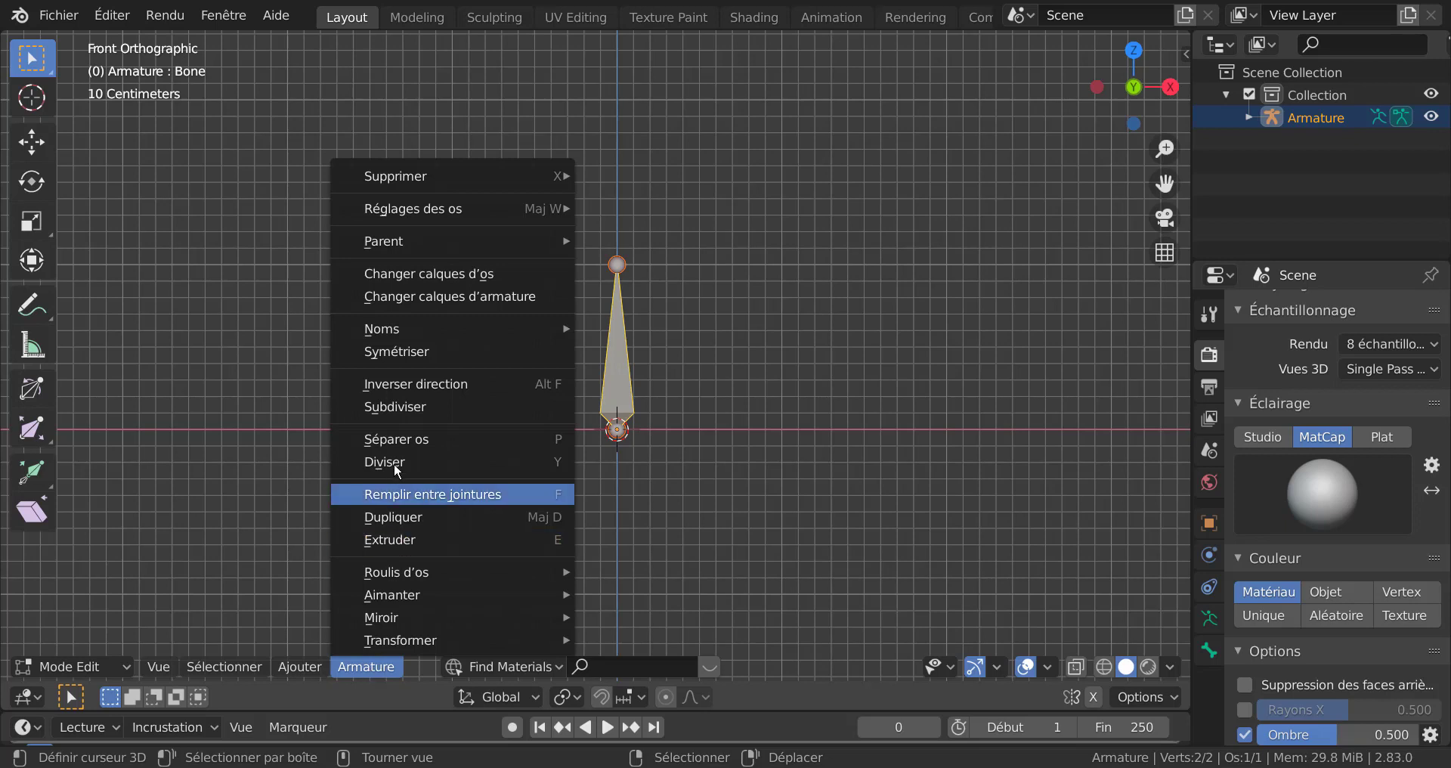
{"action": "left_click", "coordinate": [397, 408]}
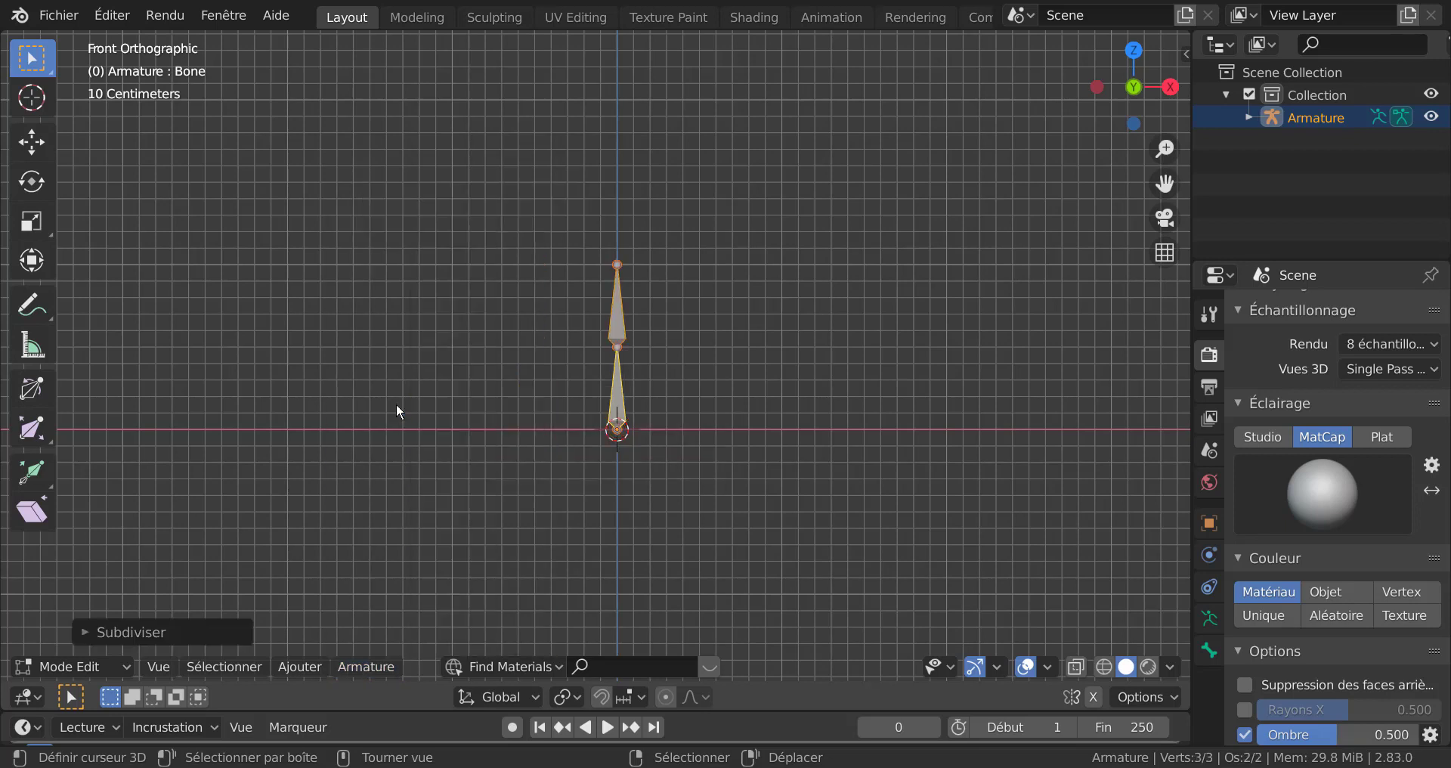
{"action": "left_click", "coordinate": [118, 632]}
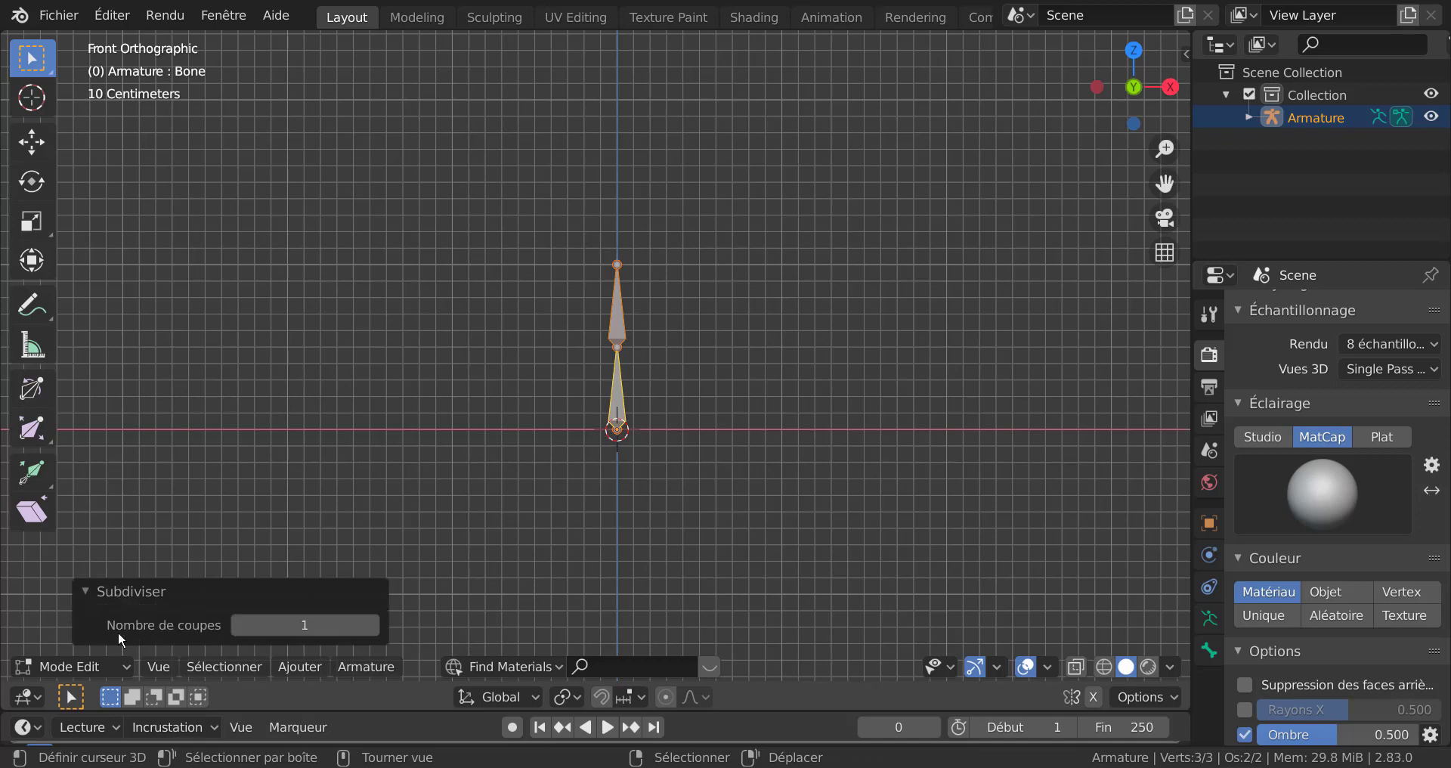
{"action": "left_click", "coordinate": [372, 625]}
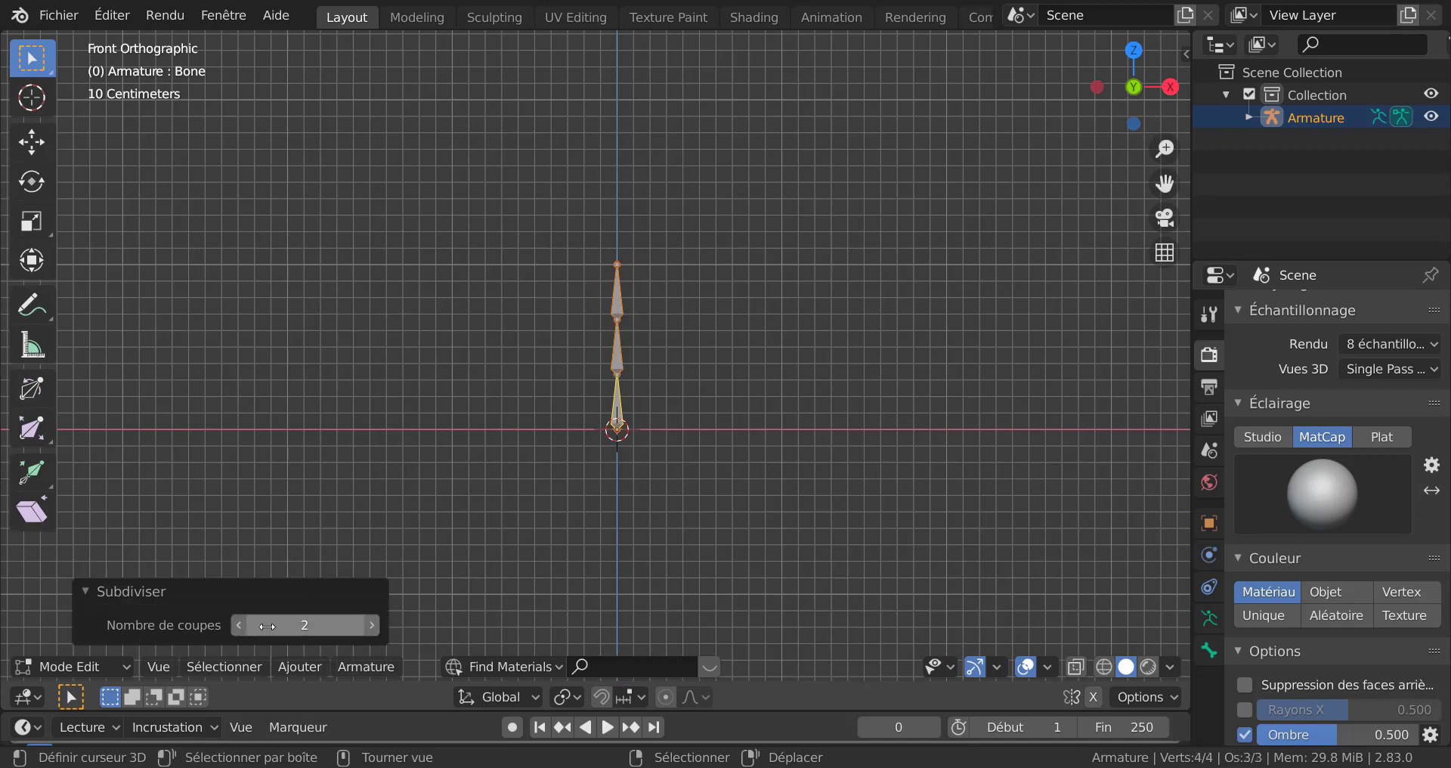
Step: Select the middle bone of the chain and scale it up by 2.25 on all axes
{"action": "scroll", "coordinate": [737, 546], "scroll_direction": "up", "scroll_amount": 5}
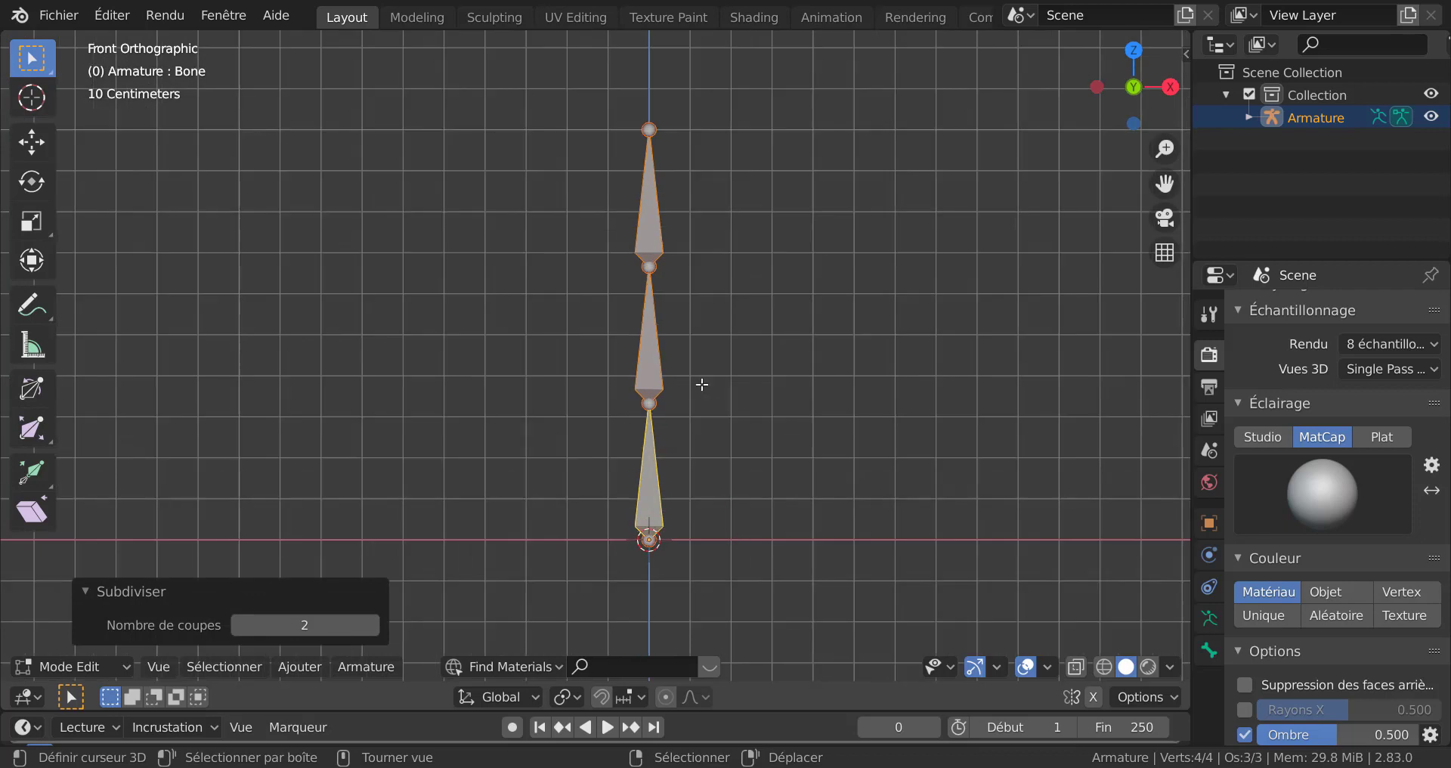
{"action": "left_click", "coordinate": [667, 369]}
{"action": "key", "text": "g"}
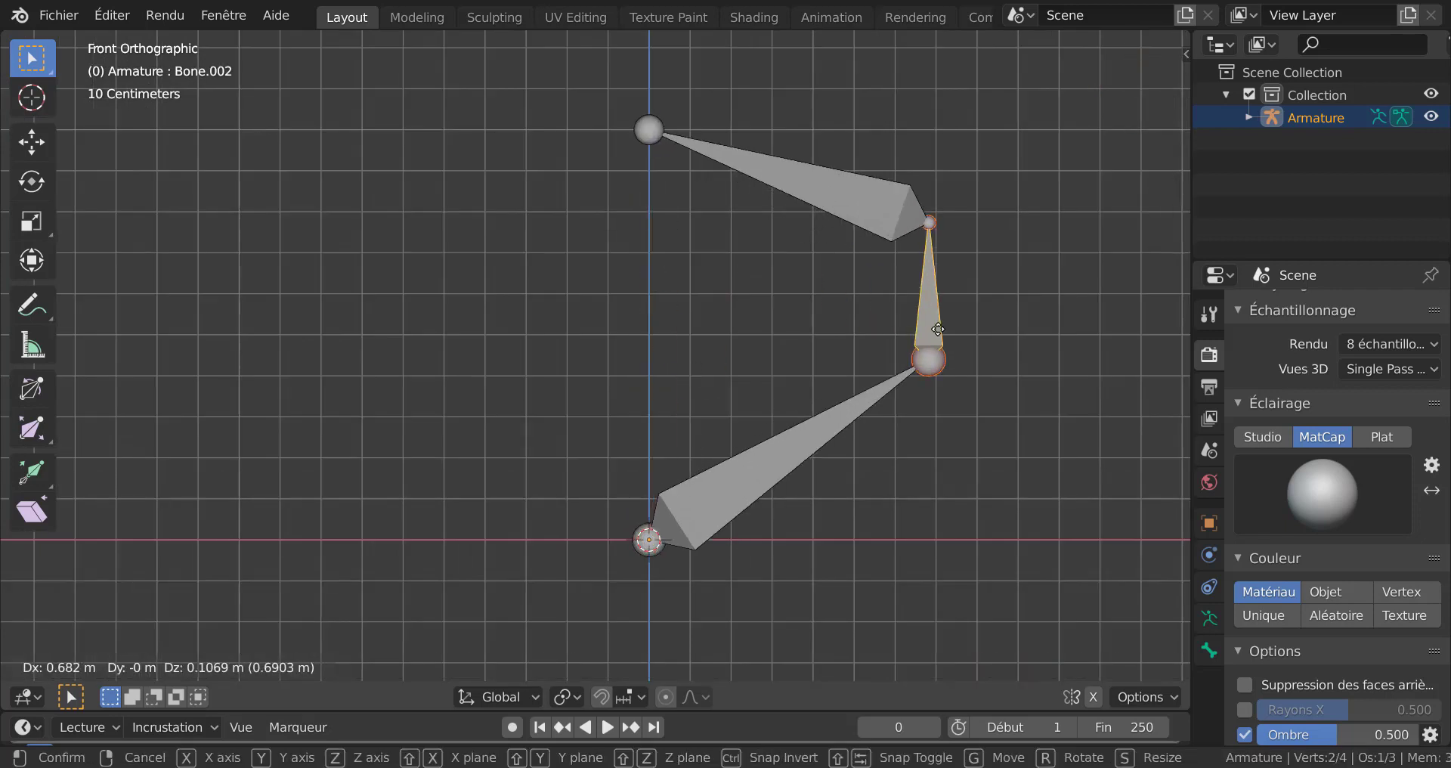
{"action": "right_click", "coordinate": [938, 332]}
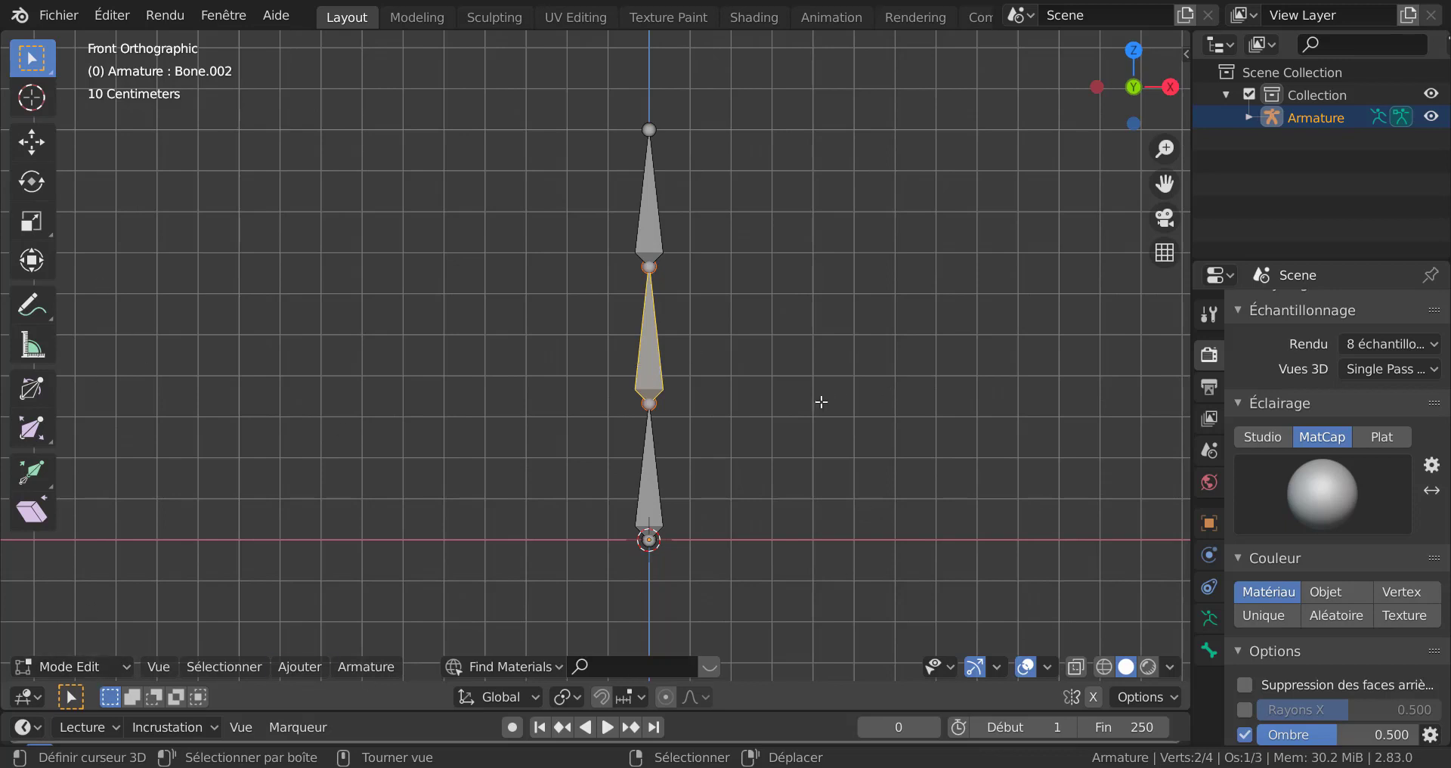
{"action": "key", "text": "s"}
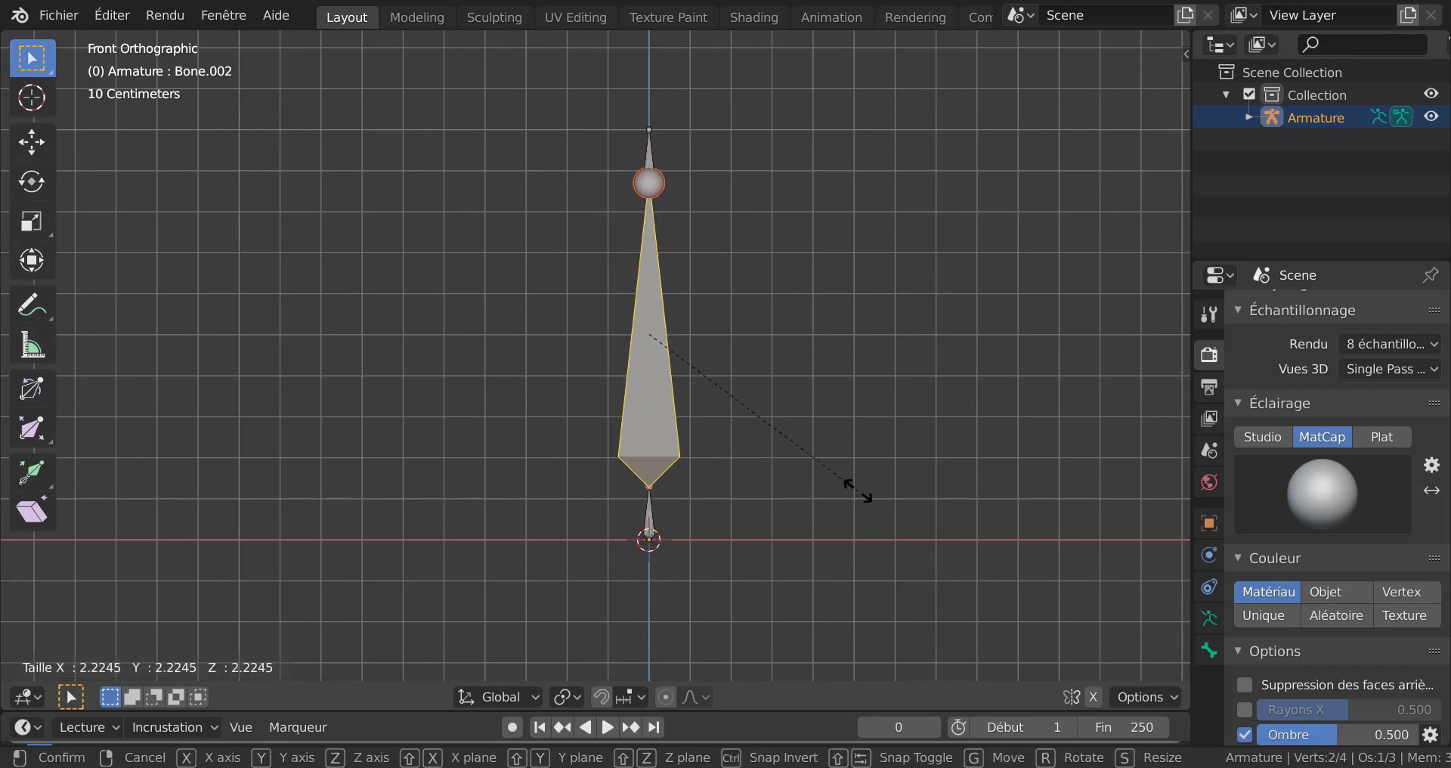
{"action": "left_click", "coordinate": [858, 491]}
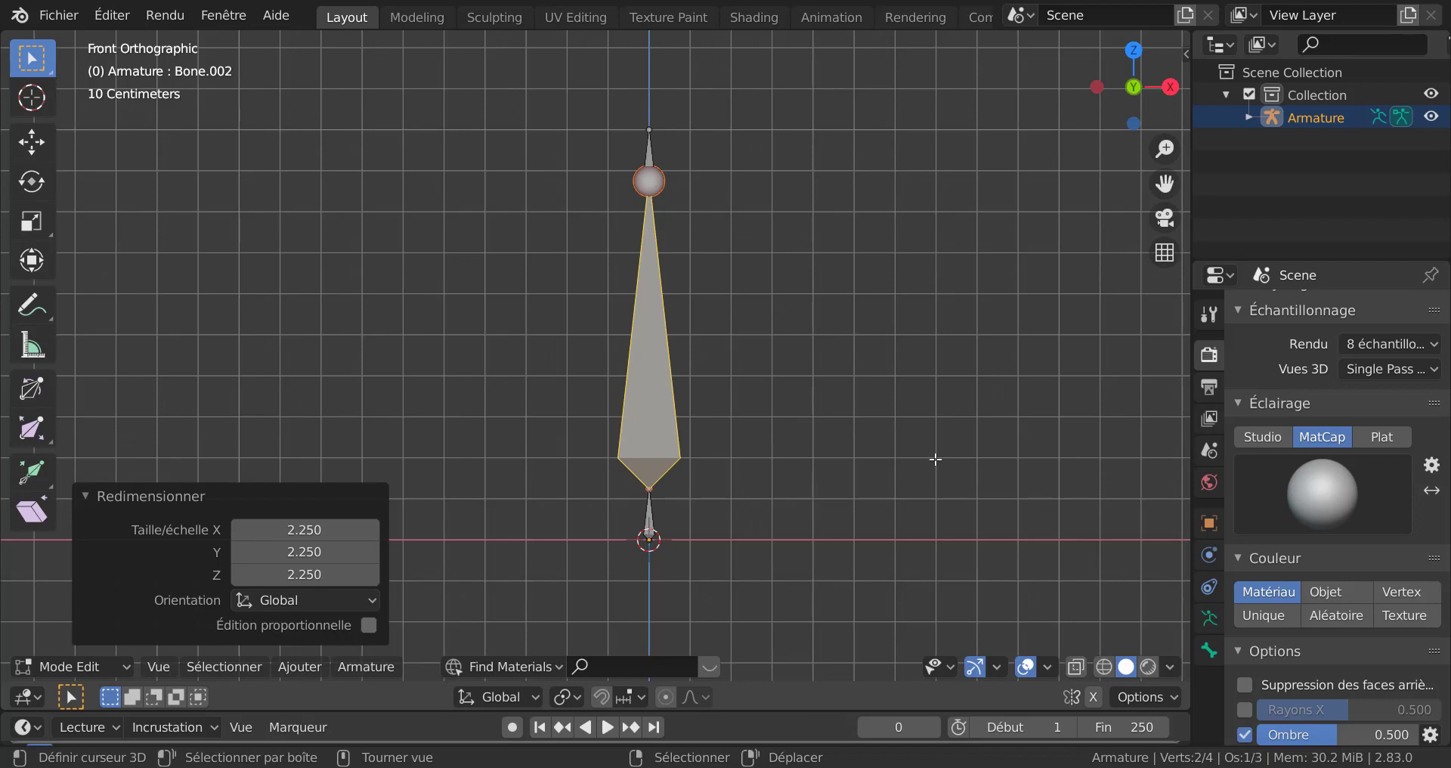
Step: Leave Edit Mode and switch the armature to Pose Mode
{"action": "key", "text": "Tab"}
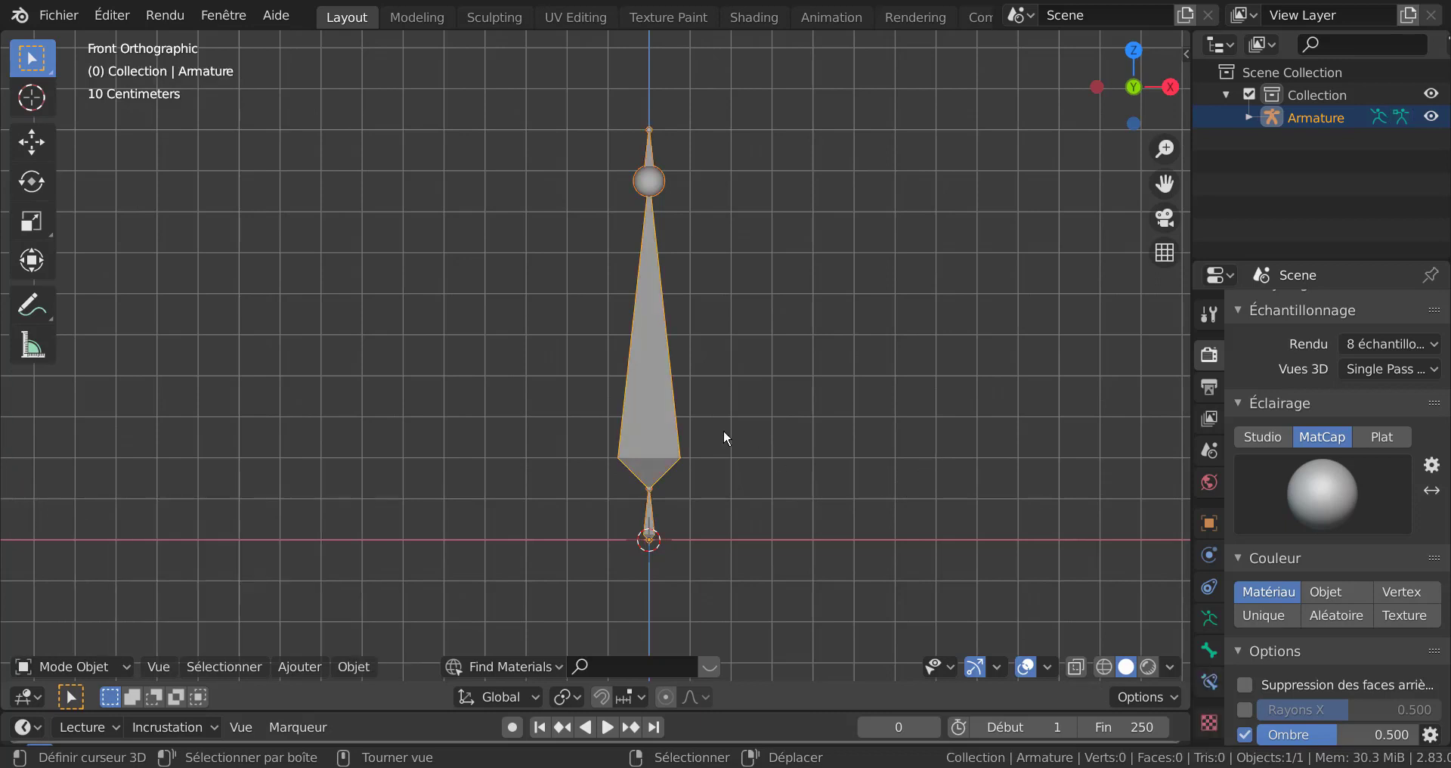
{"action": "right_click", "coordinate": [87, 663]}
{"action": "key", "text": "g"}
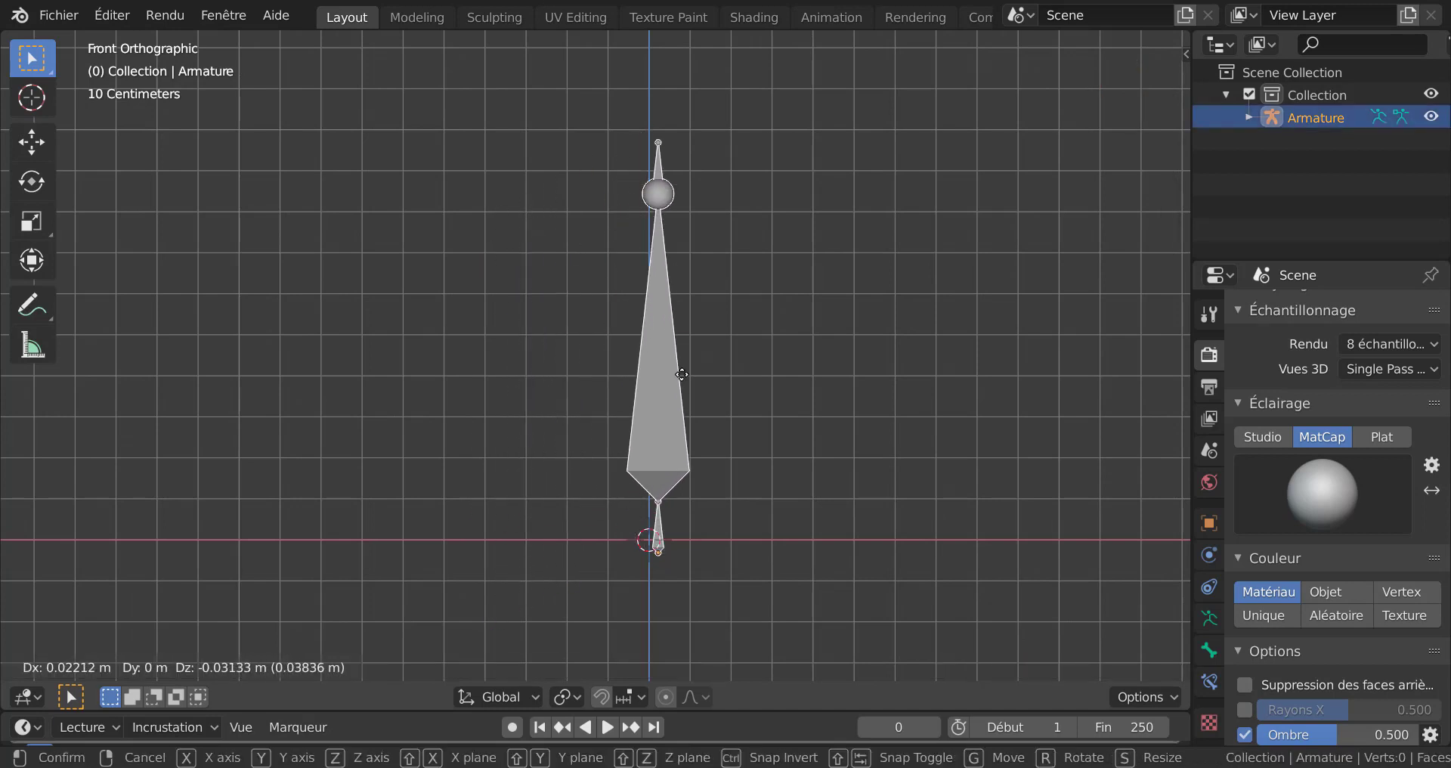
{"action": "key", "text": "Escape"}
{"action": "left_click", "coordinate": [89, 664]}
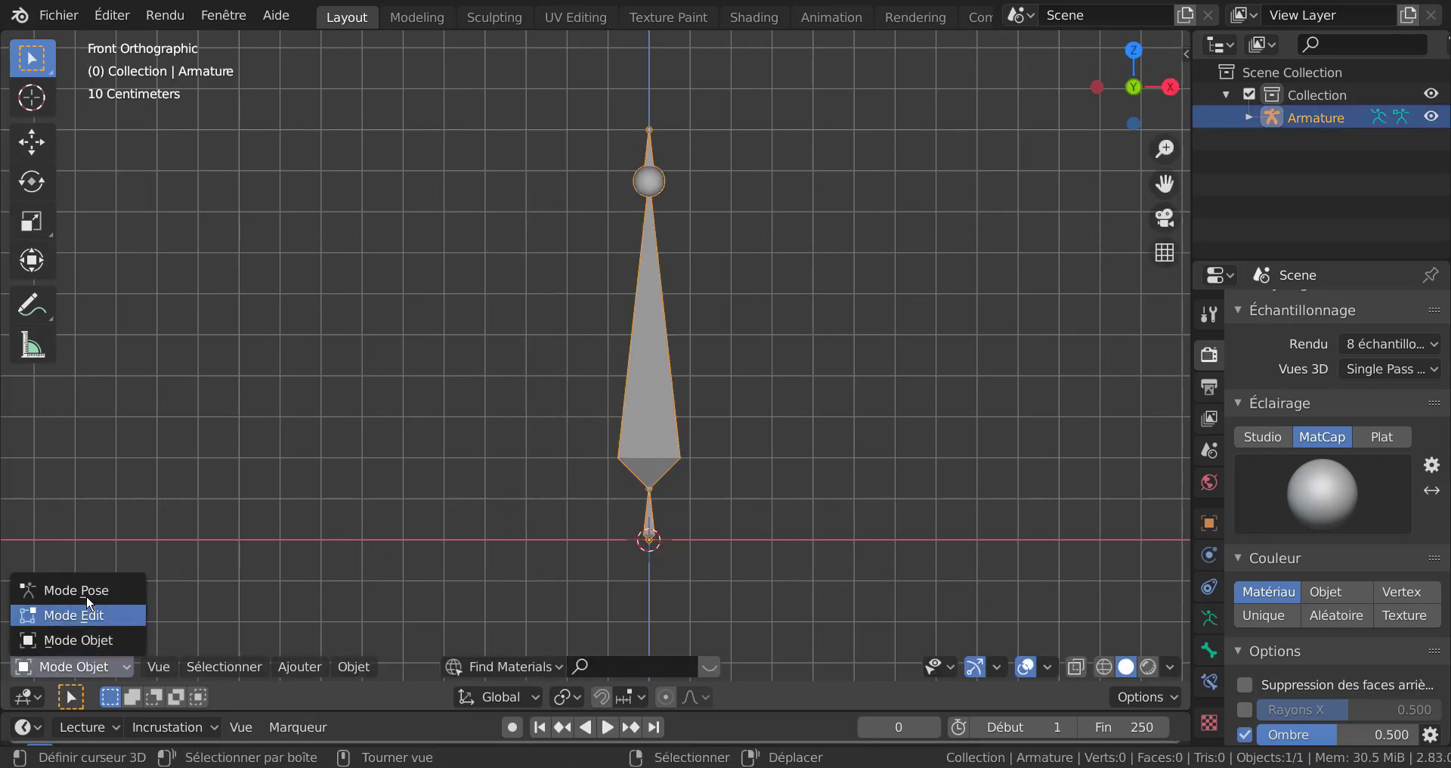
{"action": "left_click", "coordinate": [88, 589]}
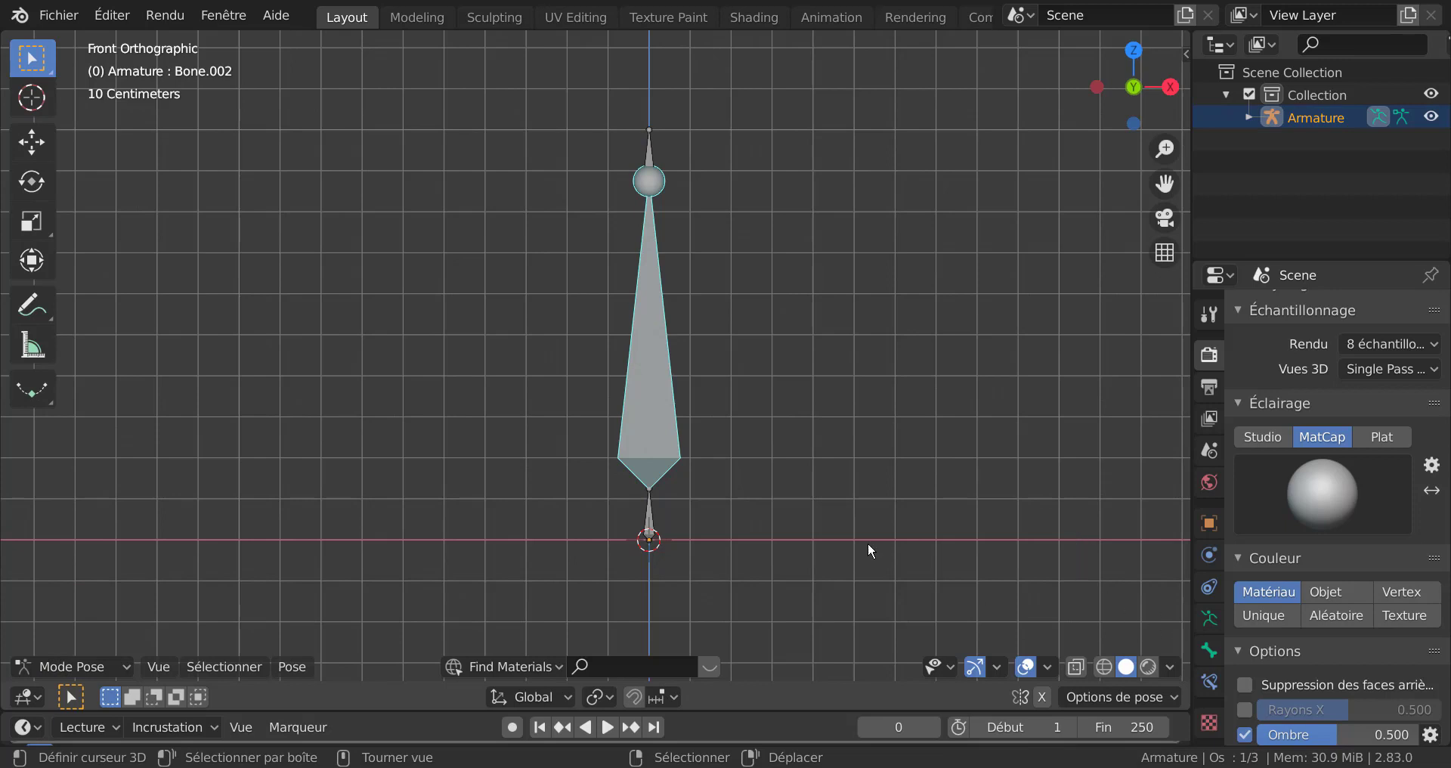
Step: Widen the properties area and set the armature's viewport display type to B-Bone
{"action": "left_click", "coordinate": [1208, 618]}
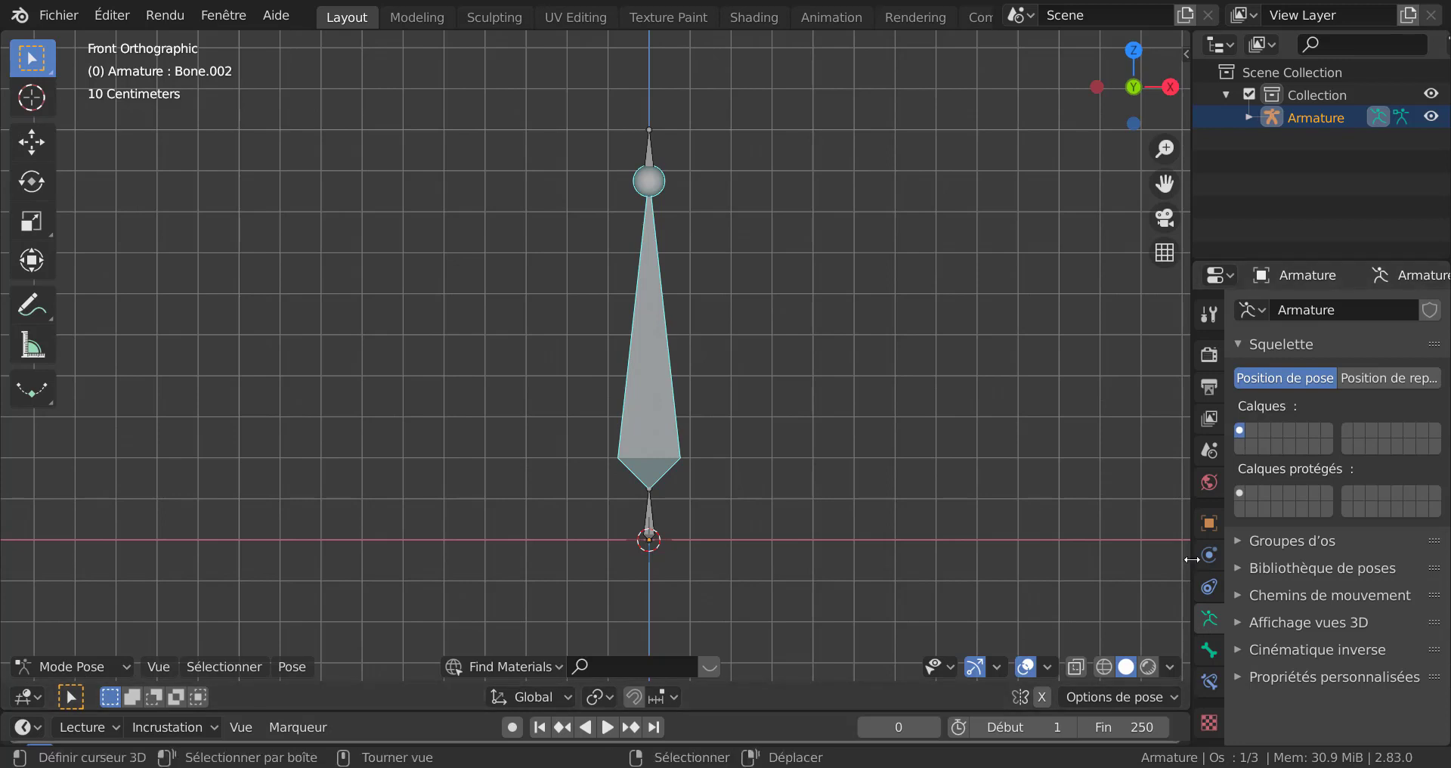
{"action": "left_click_drag", "start_coordinate": [1193, 559], "coordinate": [1116, 558]}
{"action": "left_click", "coordinate": [1200, 620]}
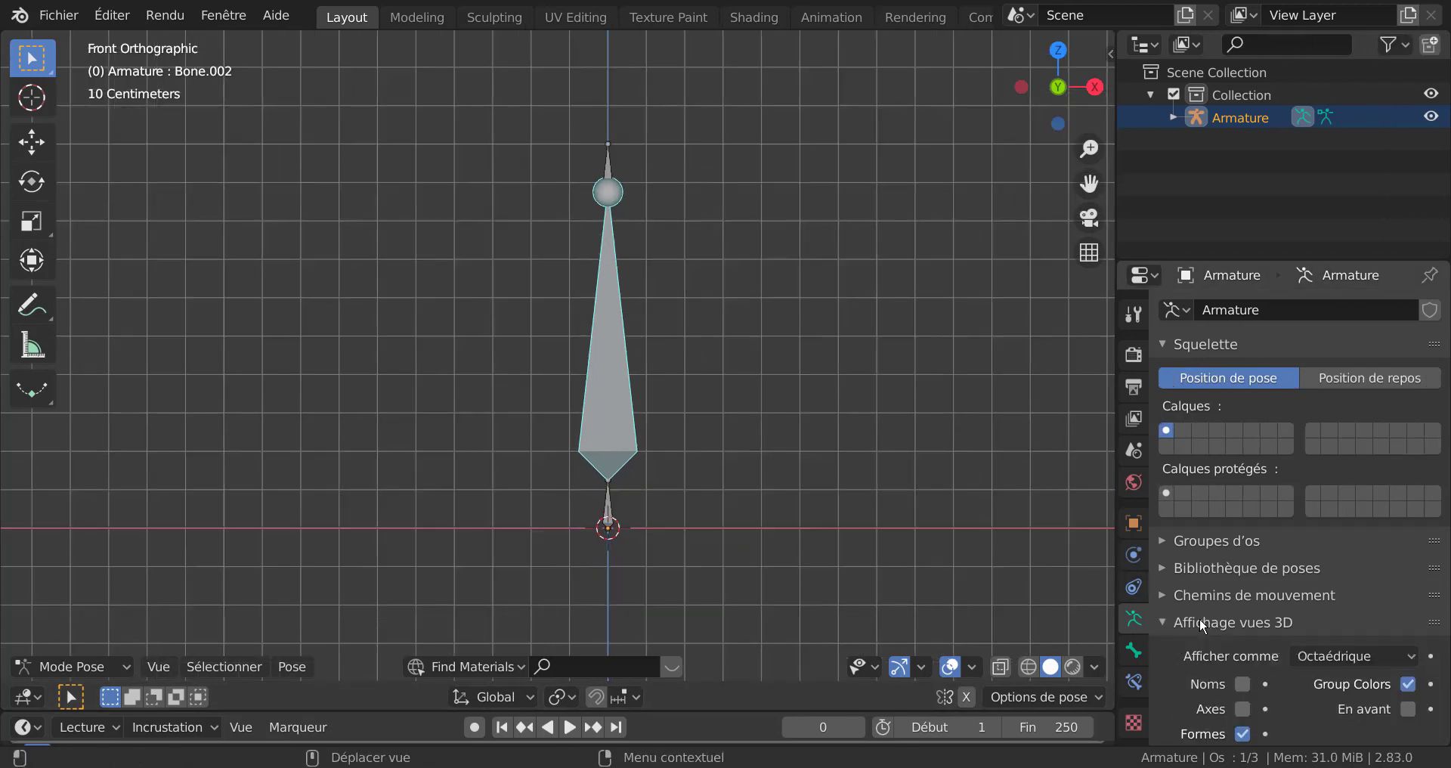
{"action": "scroll", "coordinate": [1199, 618], "scroll_direction": "down", "scroll_amount": 2}
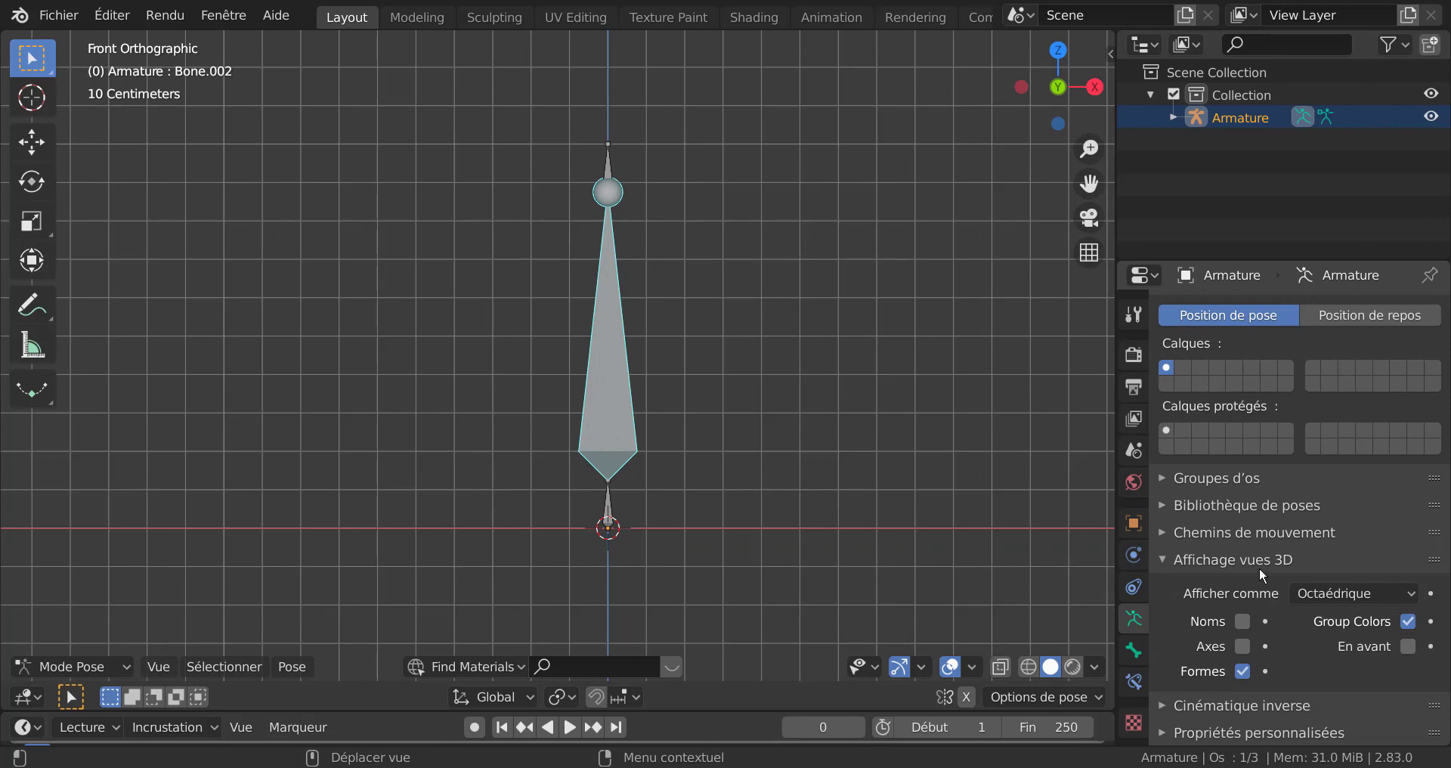
{"action": "left_click", "coordinate": [1335, 592]}
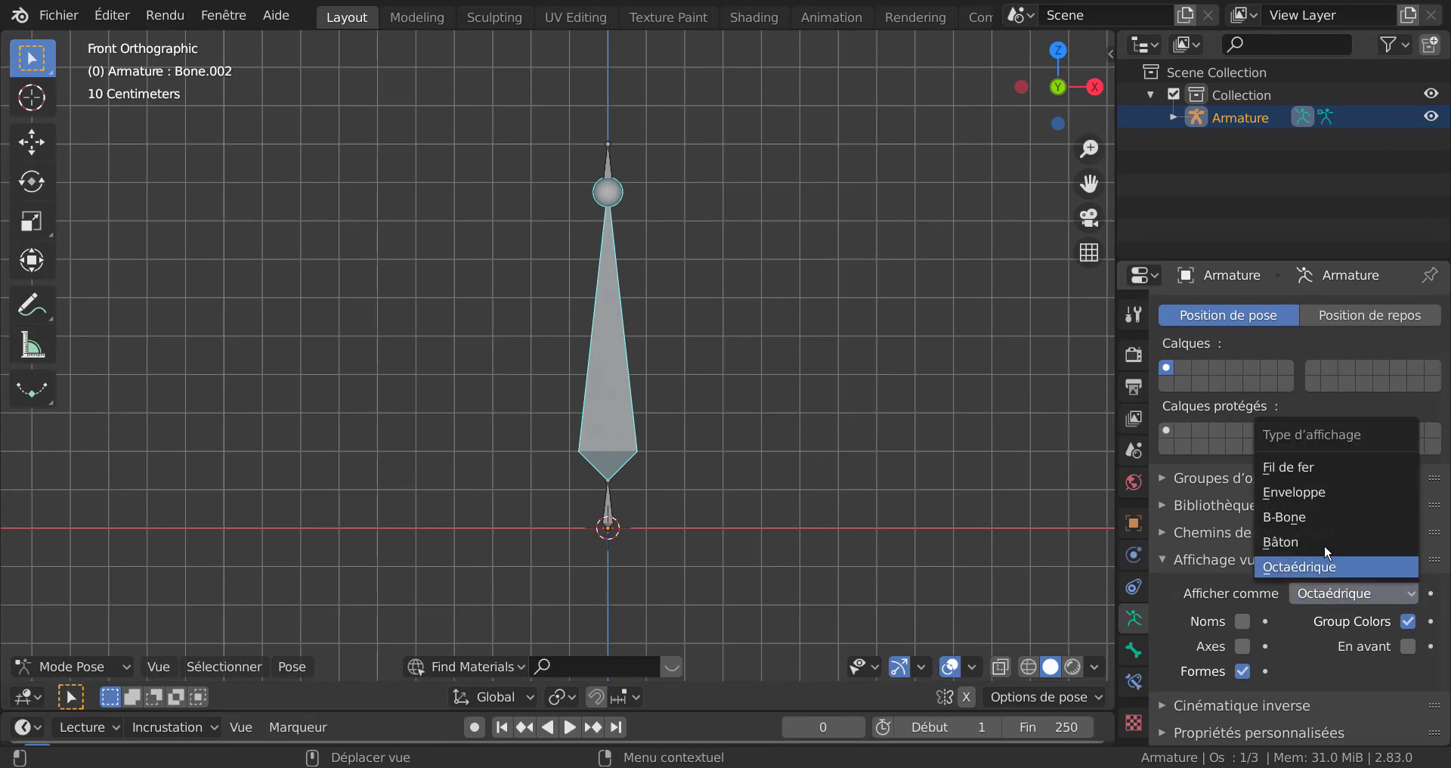
{"action": "left_click", "coordinate": [1312, 516]}
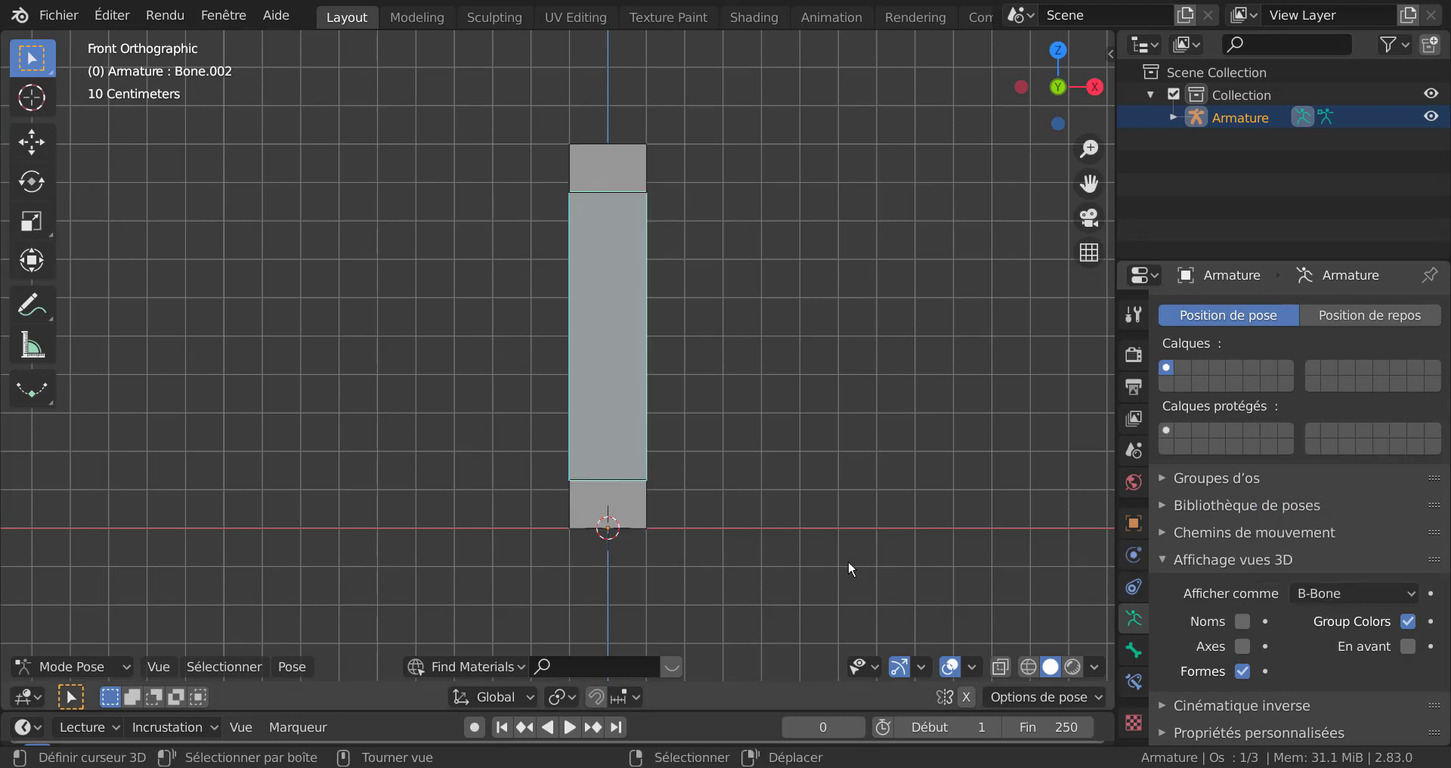
Step: Try rotating the middle bone and the top bone, keeping neither rotation, and reselect the middle bone
{"action": "key", "text": "r"}
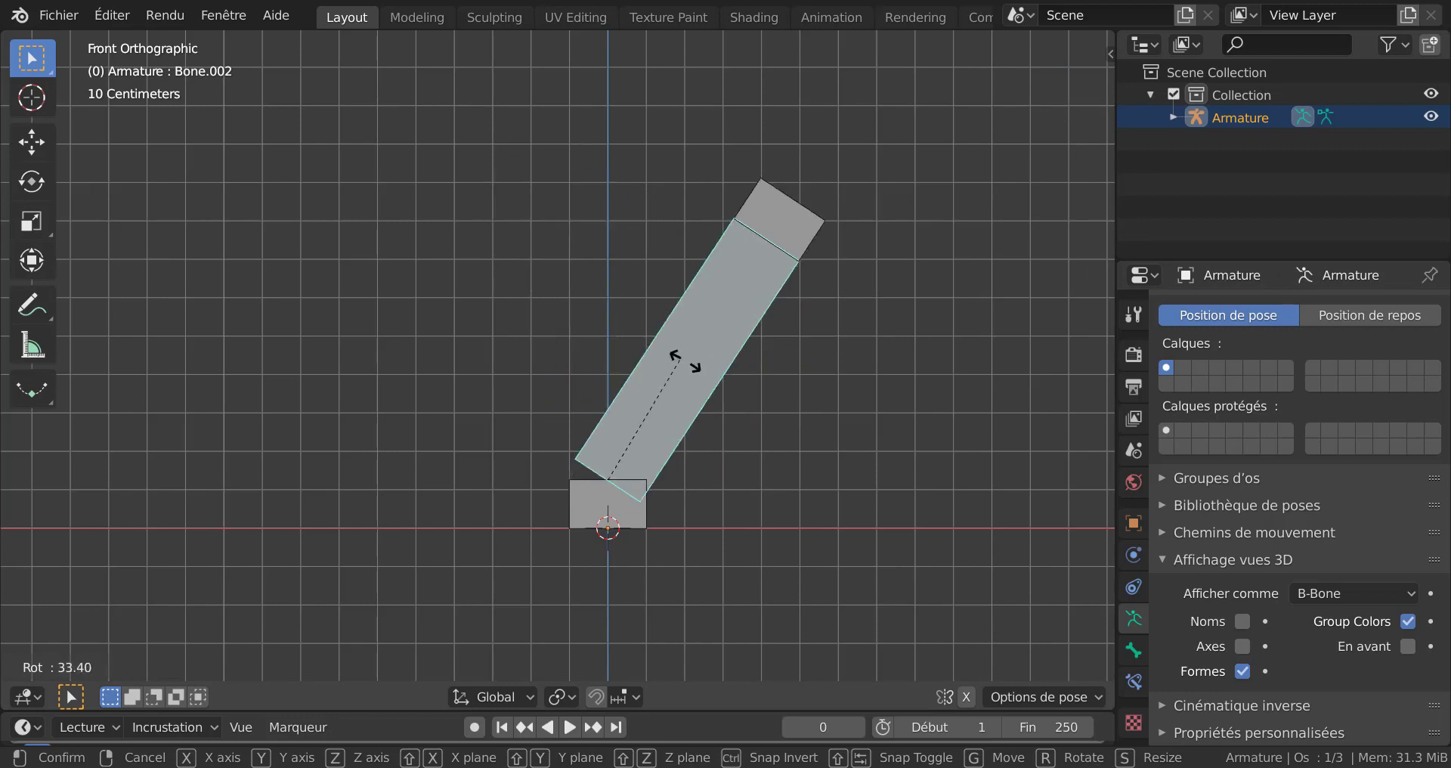
{"action": "key", "text": "Escape"}
{"action": "right_click", "coordinate": [623, 174]}
{"action": "key", "text": "r"}
{"action": "right_click", "coordinate": [550, 167]}
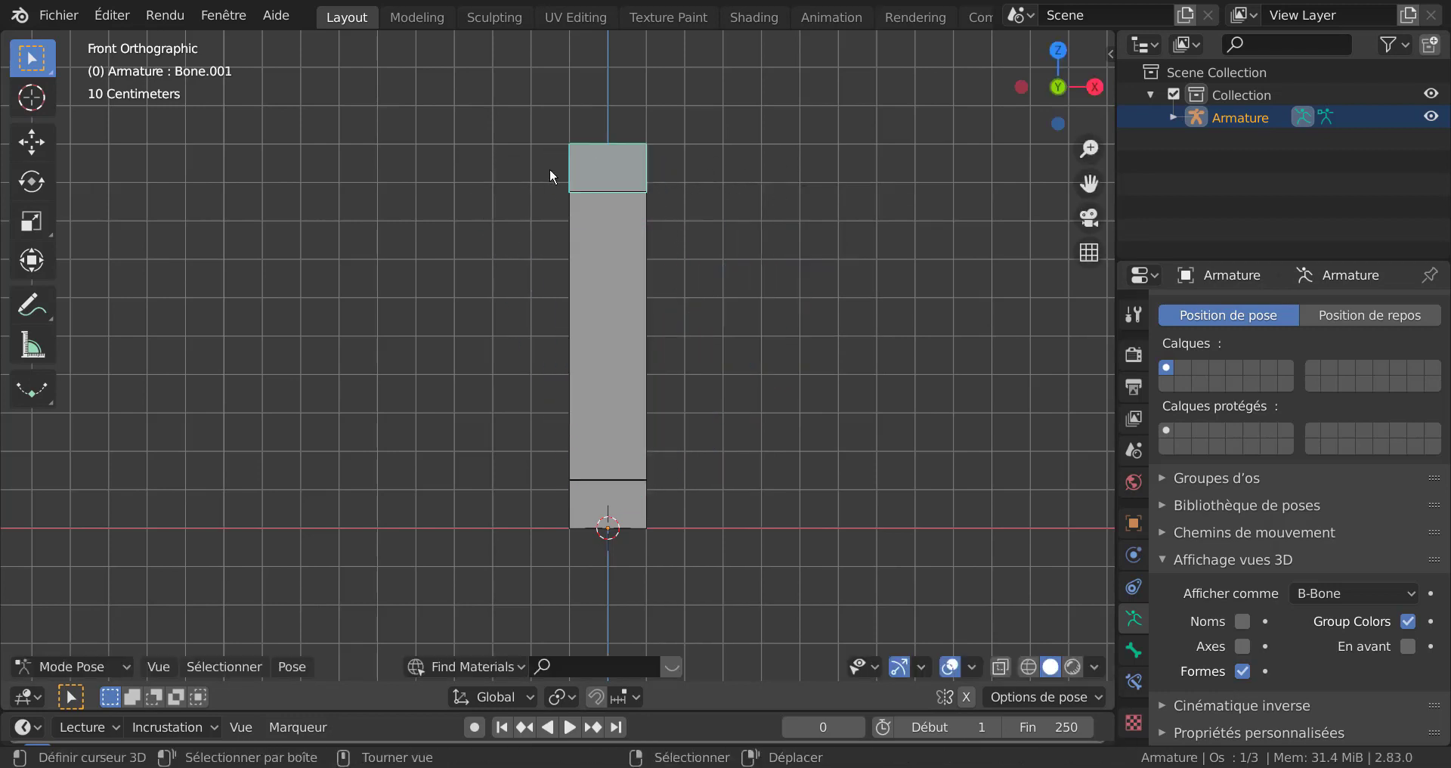
{"action": "right_click", "coordinate": [592, 320]}
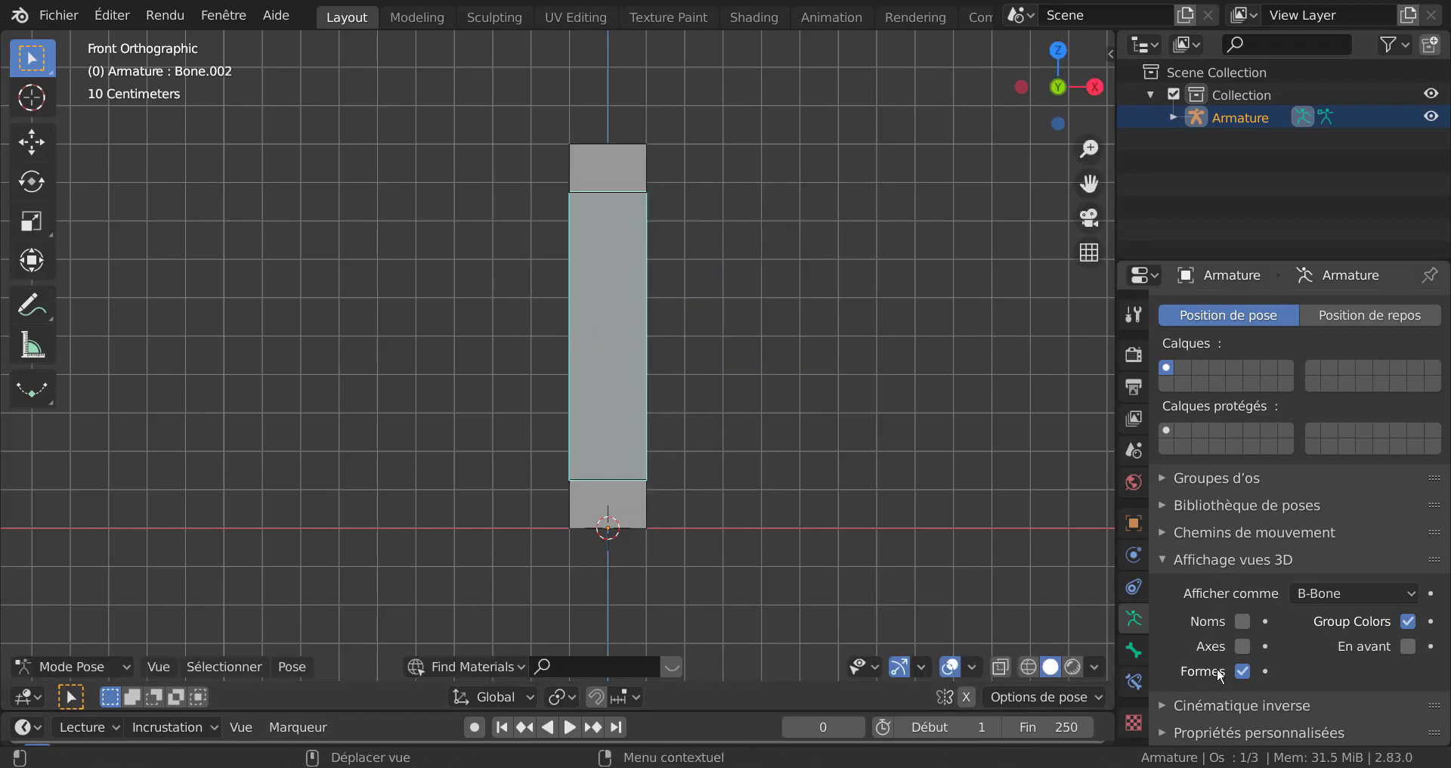
Step: Enable bone names and In Front display for the armature
{"action": "left_click", "coordinate": [1242, 623]}
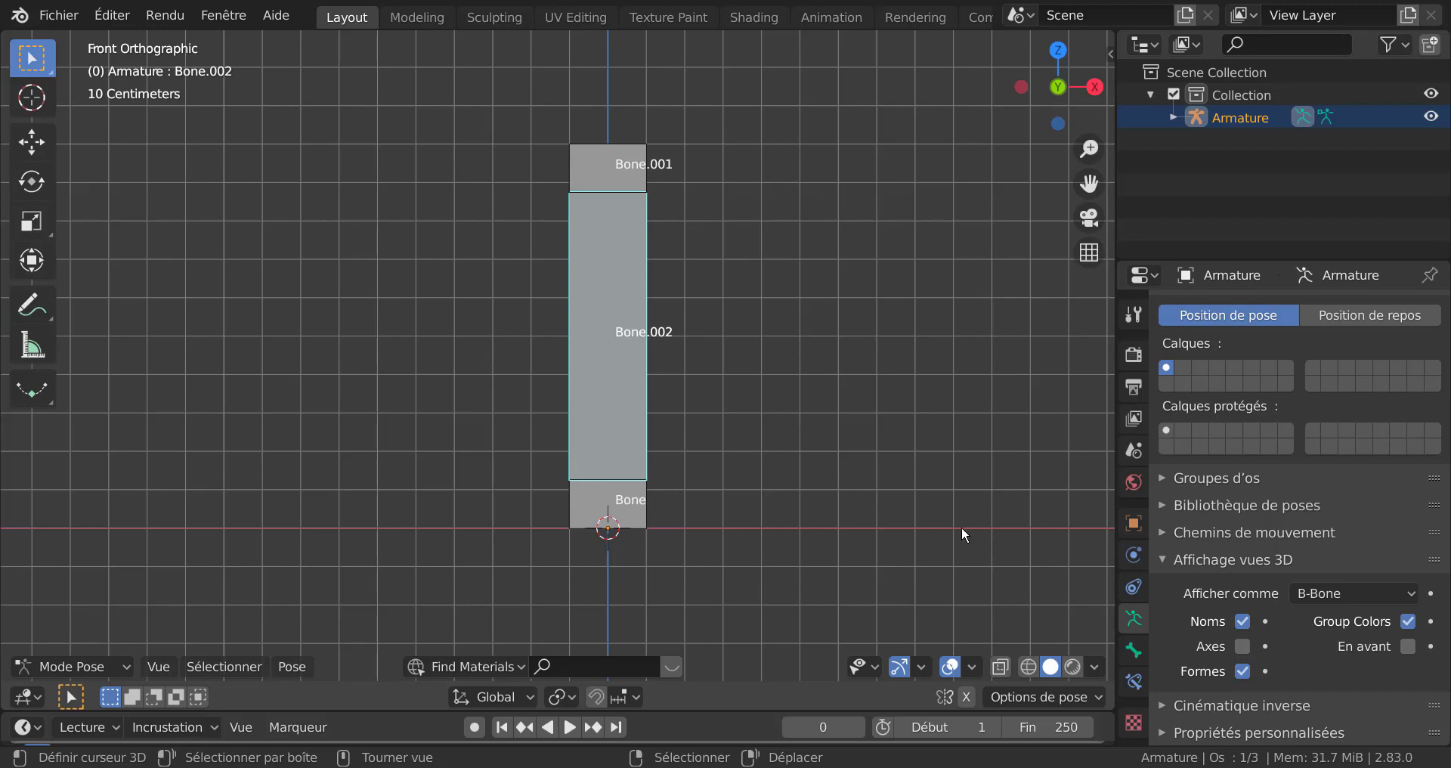
{"action": "left_click", "coordinate": [1409, 646]}
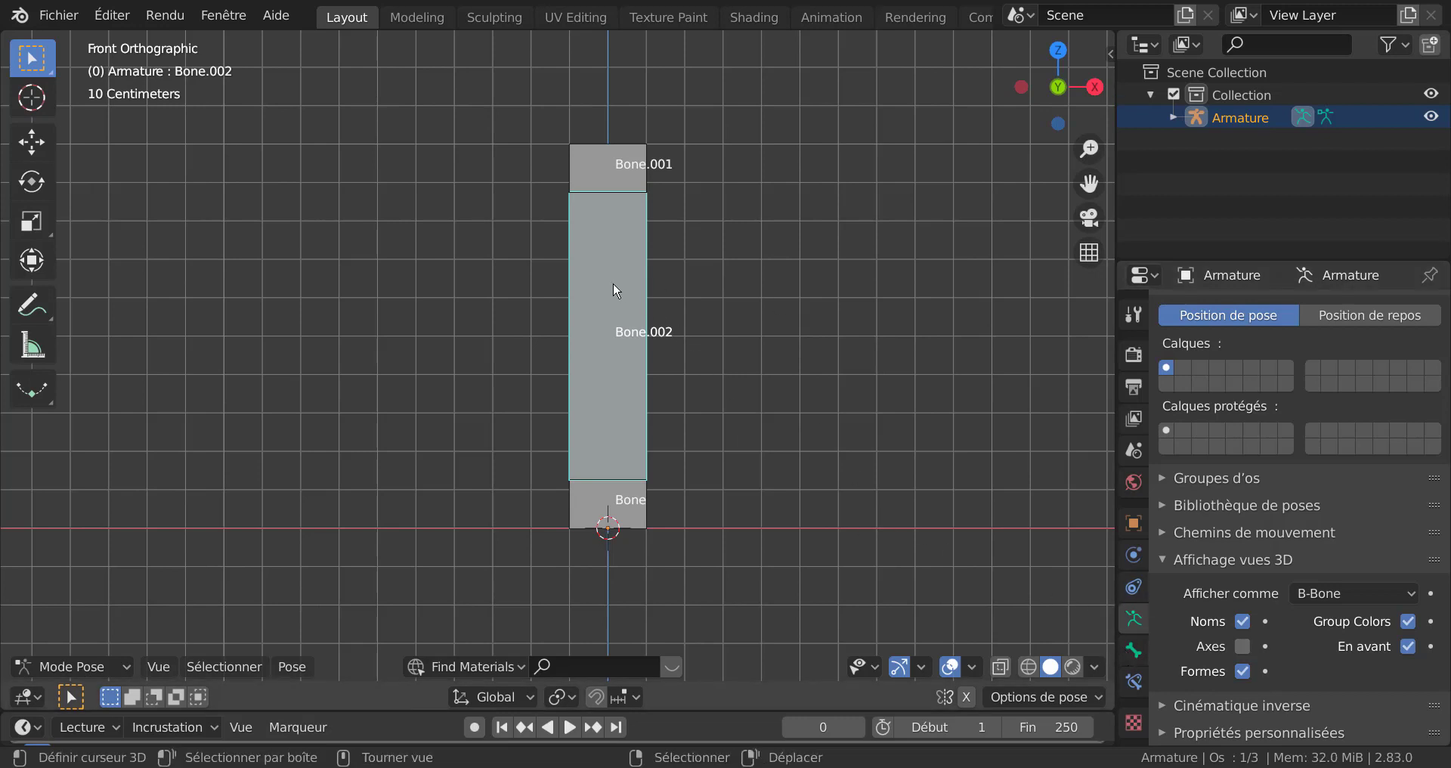
Step: Select the middle bone, Bone.002, and set its Bendy Bone segments to 2
{"action": "left_click", "coordinate": [617, 174]}
{"action": "left_click", "coordinate": [610, 361]}
{"action": "left_click", "coordinate": [612, 523]}
{"action": "left_click", "coordinate": [630, 327]}
{"action": "left_click", "coordinate": [1132, 648]}
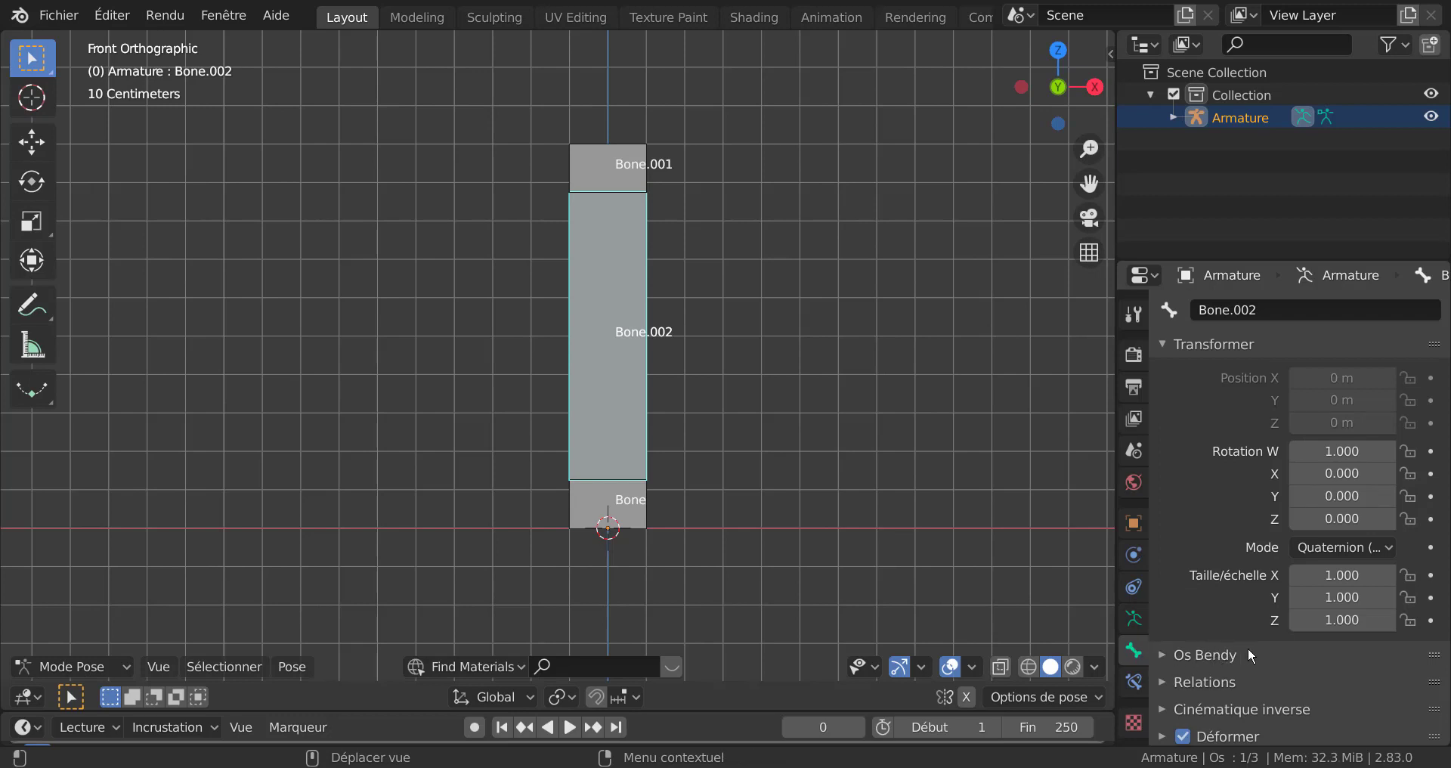
{"action": "left_click", "coordinate": [1162, 652]}
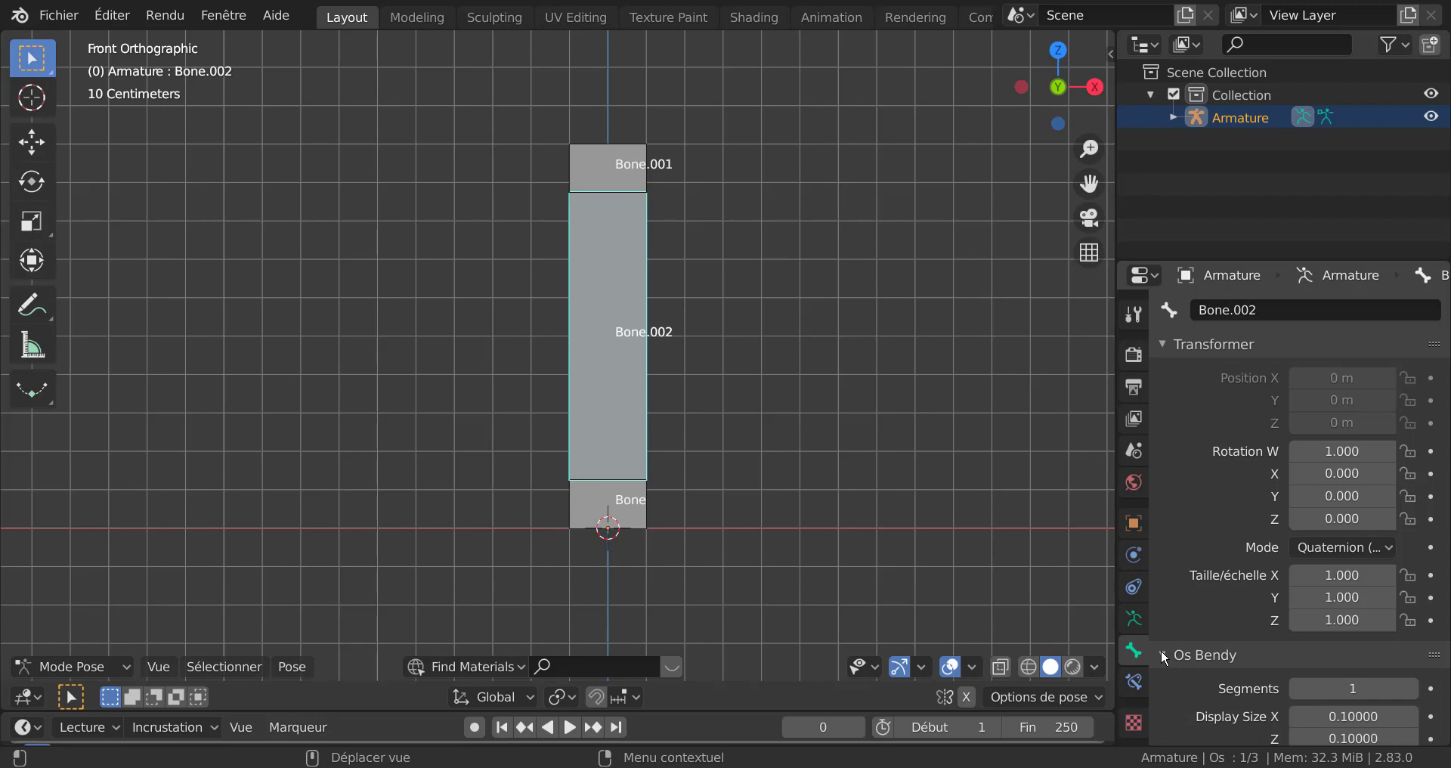
{"action": "scroll", "coordinate": [1277, 582], "scroll_direction": "down", "scroll_amount": 9}
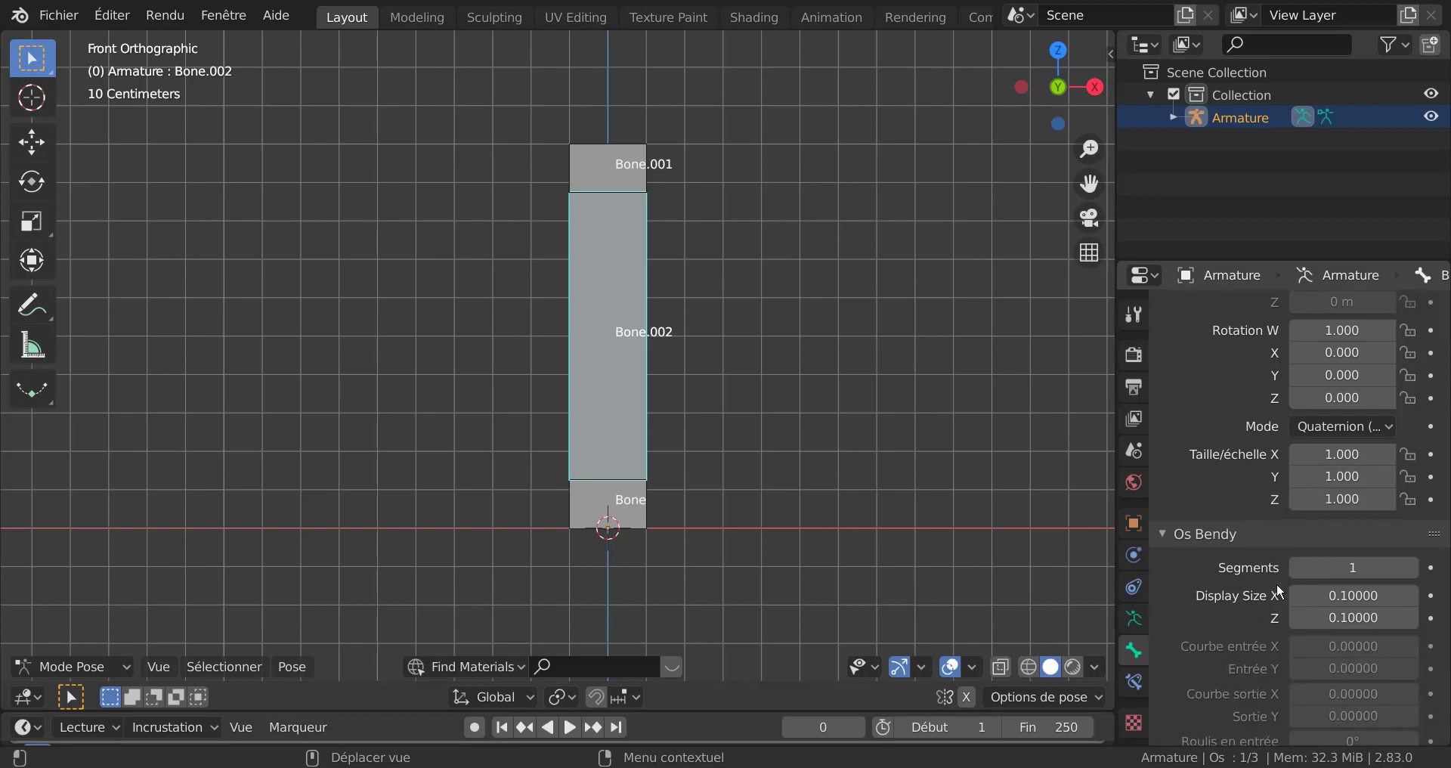
{"action": "scroll", "coordinate": [1277, 588], "scroll_direction": "up", "scroll_amount": 1}
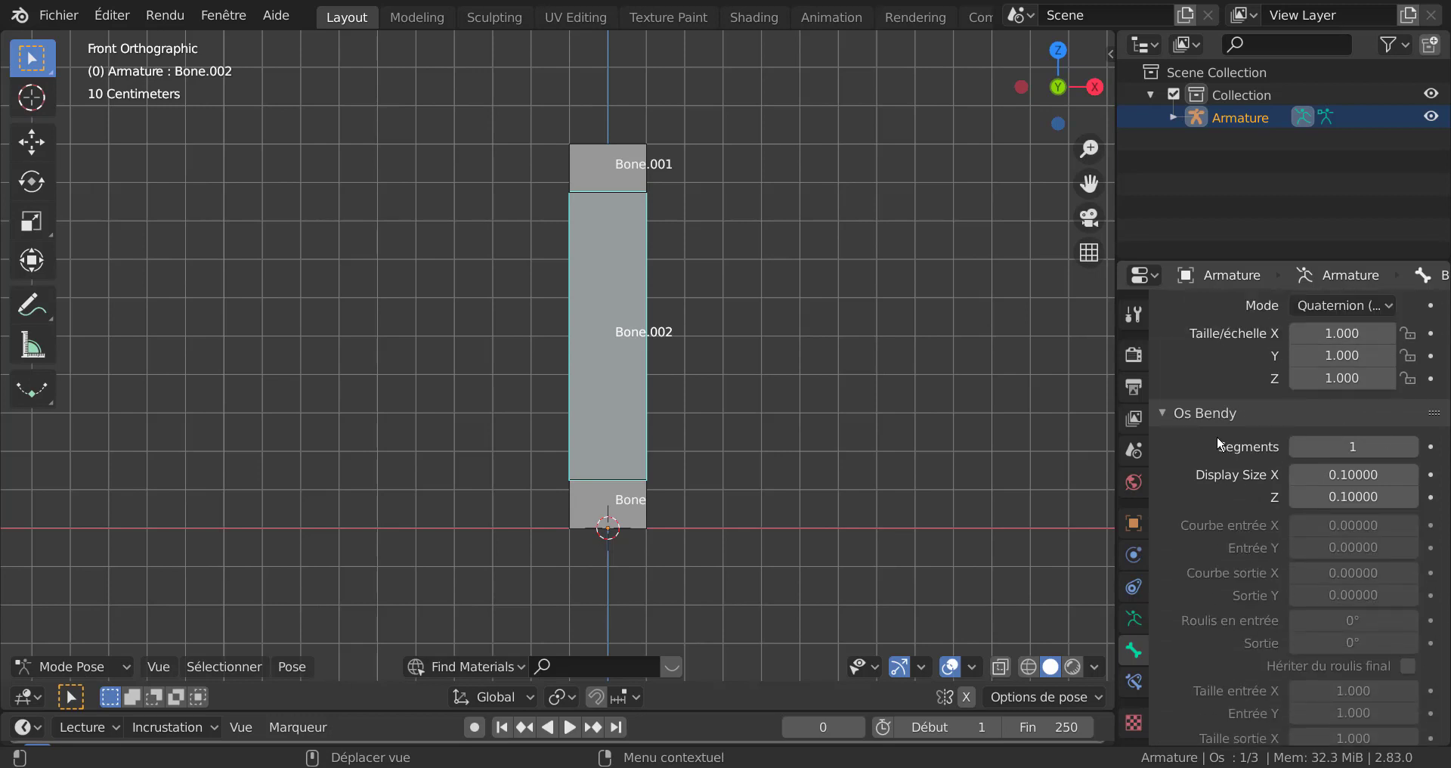
{"action": "left_click", "coordinate": [1412, 446]}
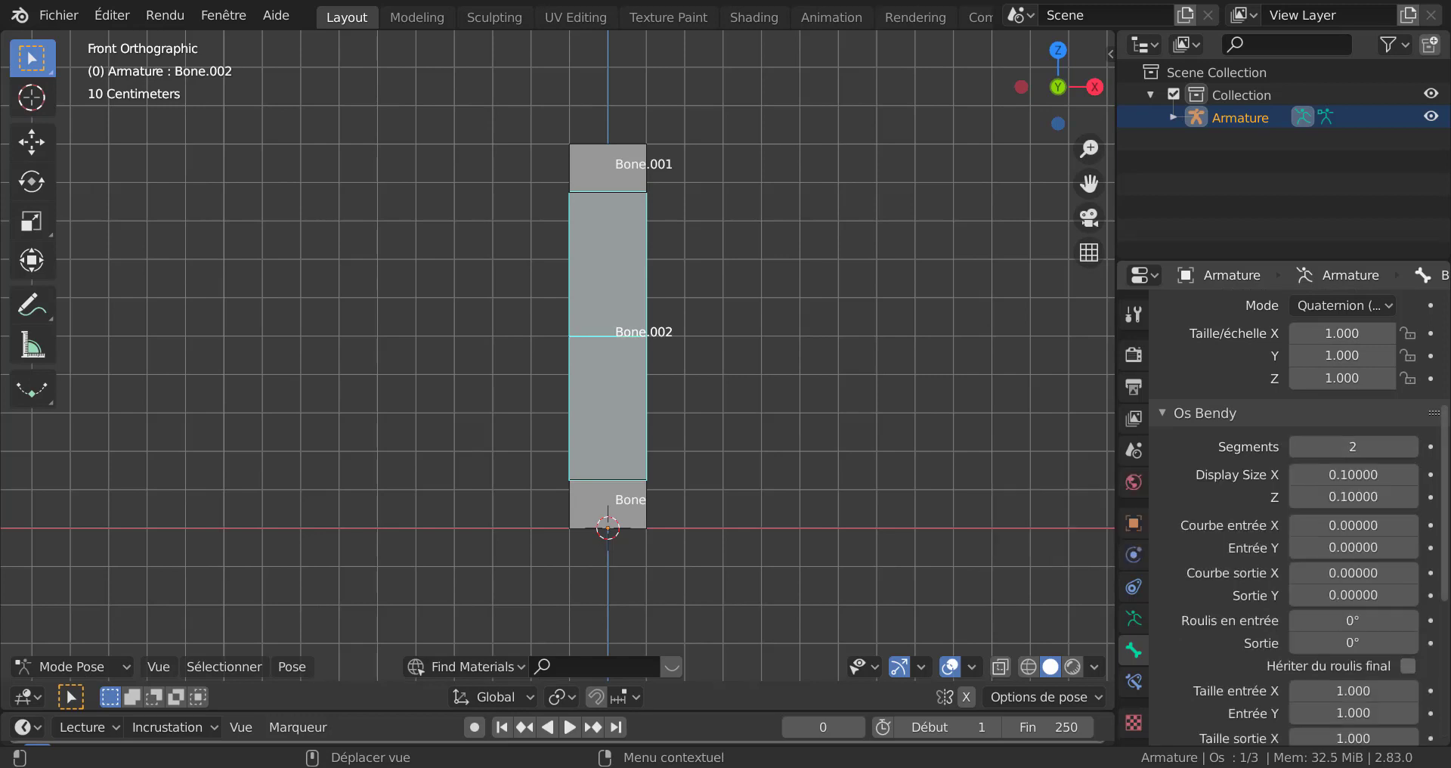
Step: Increase the middle bone's Bendy Bone segments to 8
{"action": "left_click", "coordinate": [1411, 447]}
{"action": "left_click", "coordinate": [1411, 447]}
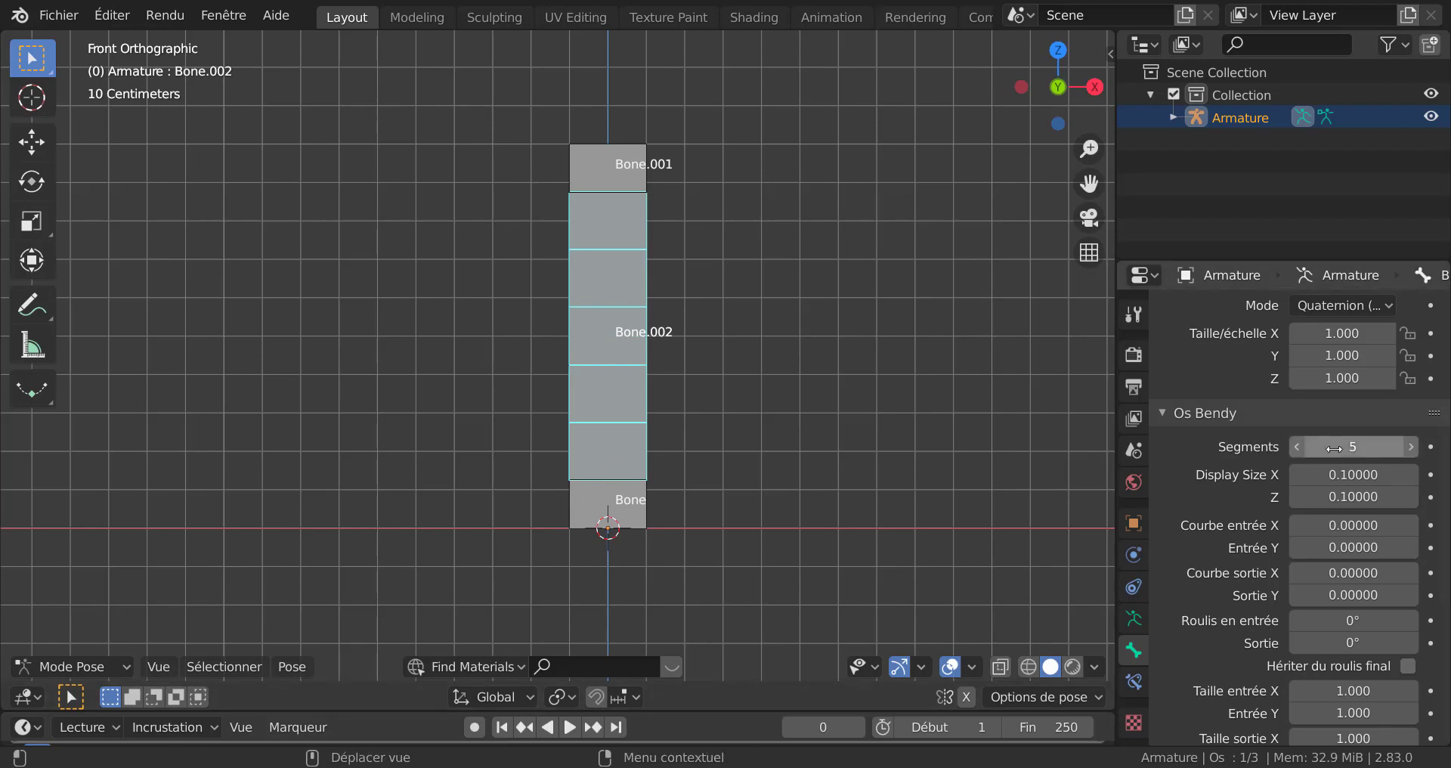
{"action": "left_click", "coordinate": [1411, 447]}
{"action": "left_click", "coordinate": [1411, 447]}
{"action": "left_click", "coordinate": [1411, 447]}
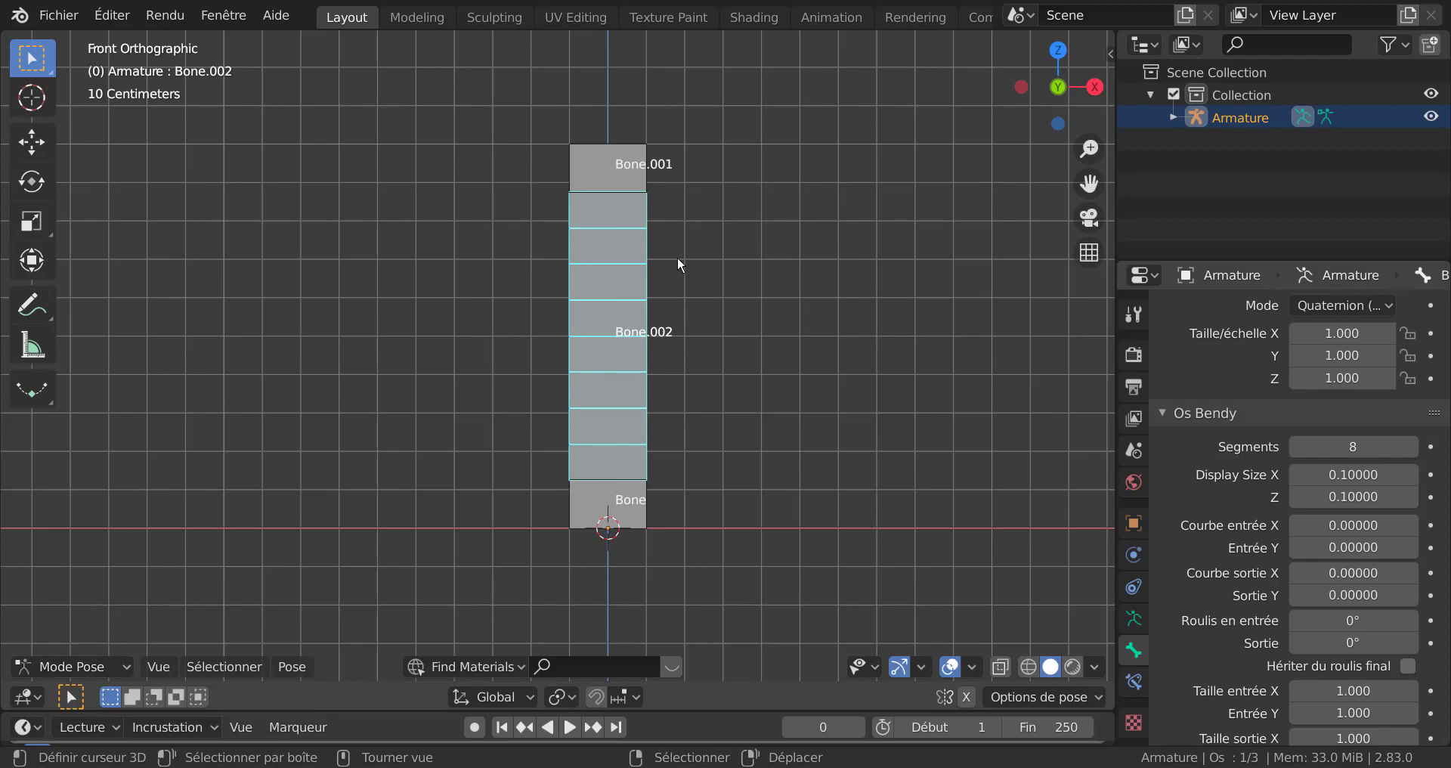
Step: Try rotating the top bone and moving the bottom bone to test the bend, cancelling each transform
{"action": "left_click", "coordinate": [601, 163]}
{"action": "key", "text": "r"}
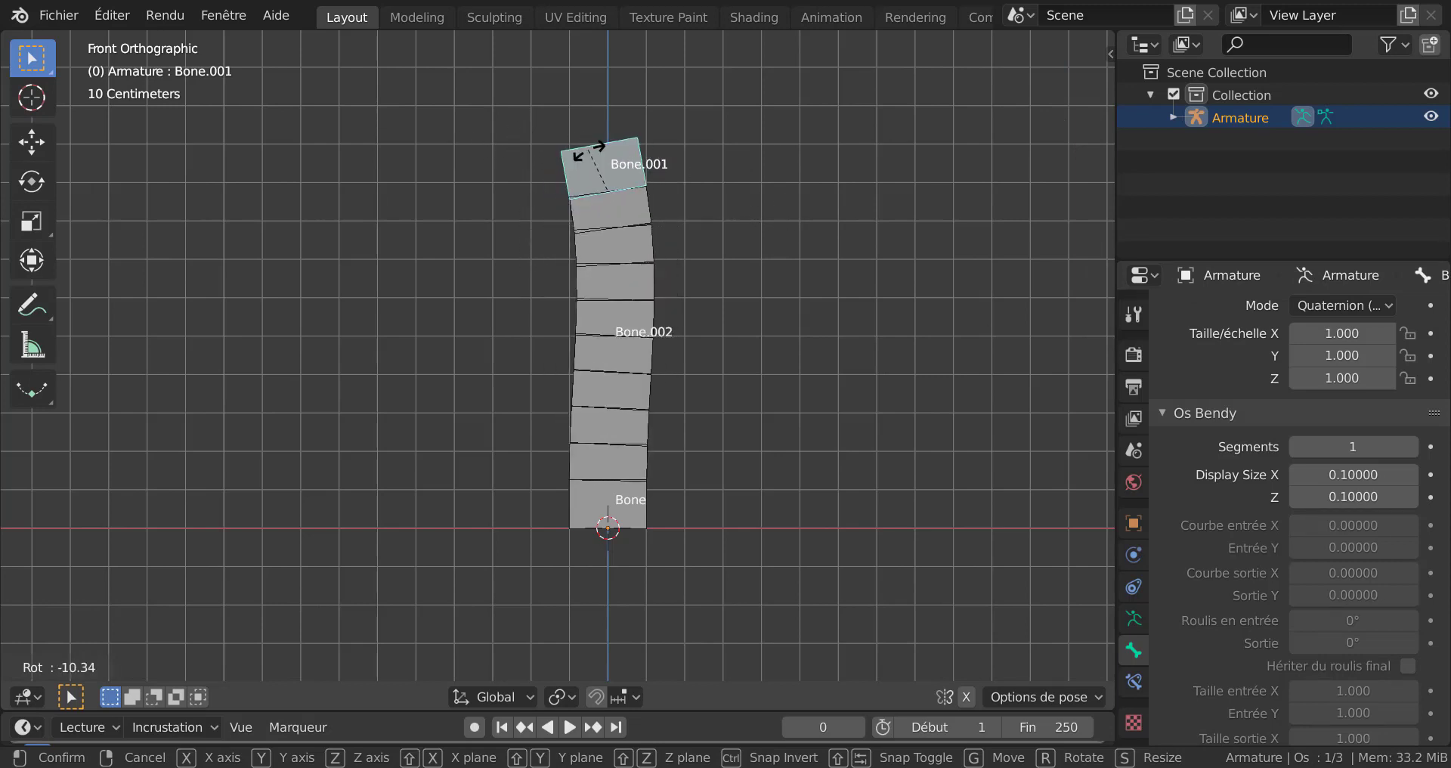
{"action": "key", "text": "Escape"}
{"action": "left_click", "coordinate": [607, 520]}
{"action": "key", "text": "g"}
{"action": "key", "text": "Escape"}
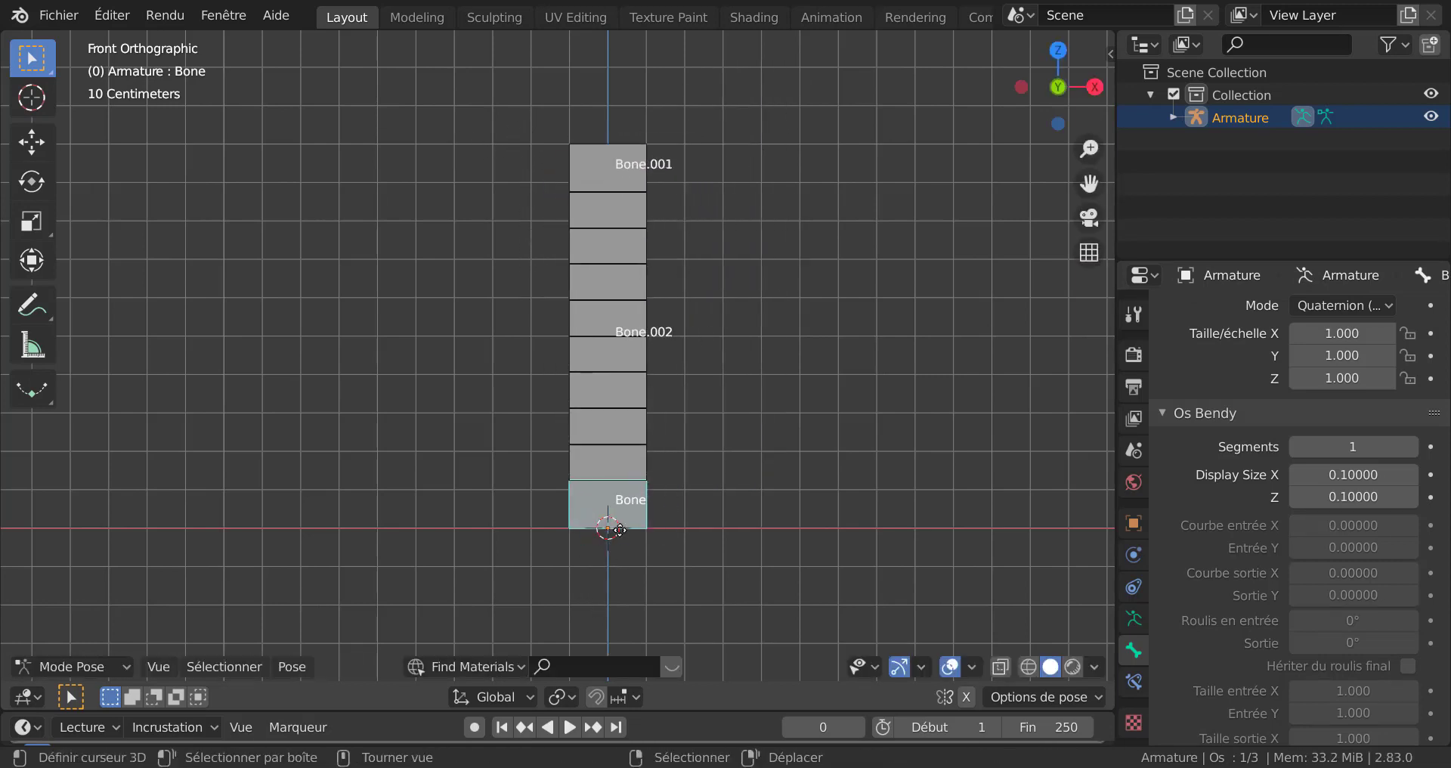
{"action": "left_click", "coordinate": [624, 172]}
{"action": "key", "text": "r"}
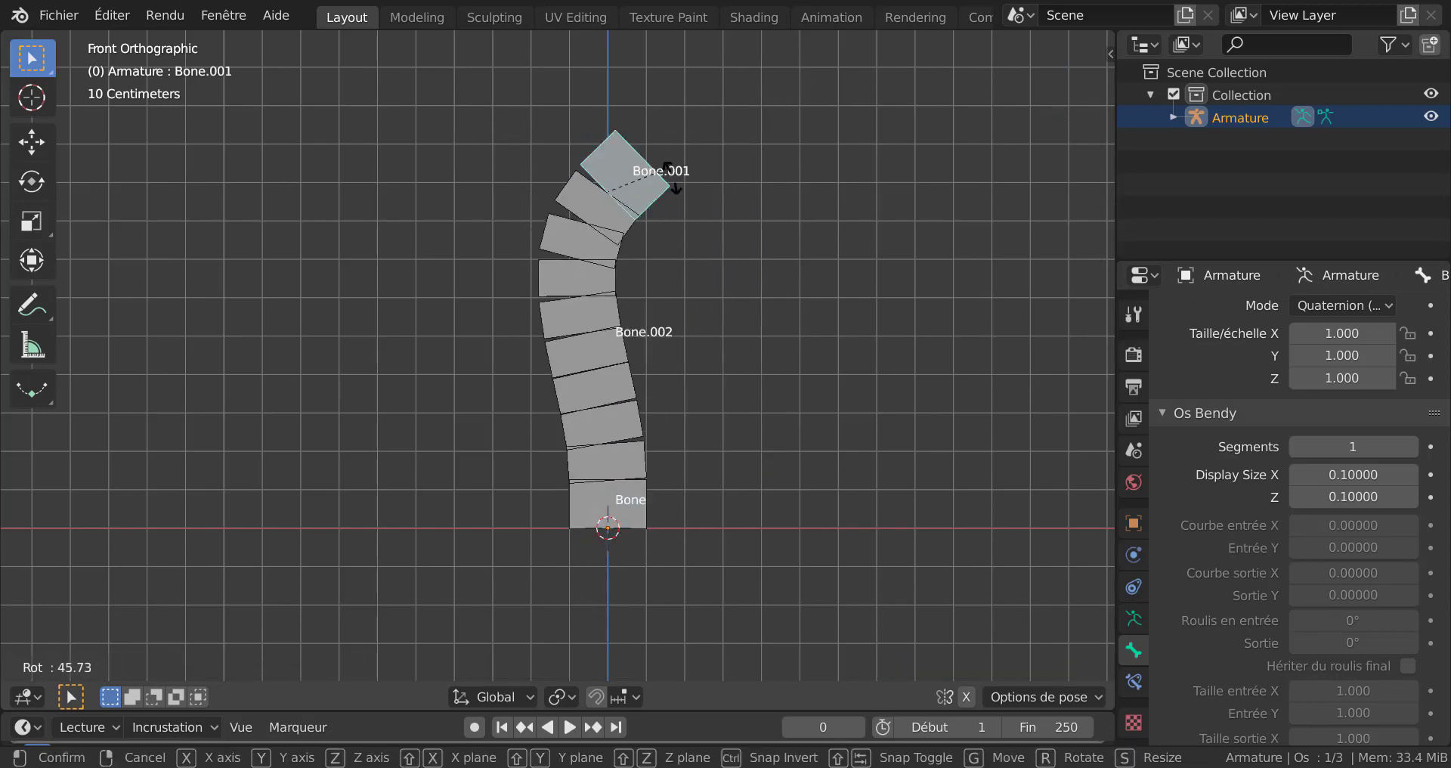
{"action": "key", "text": "Escape"}
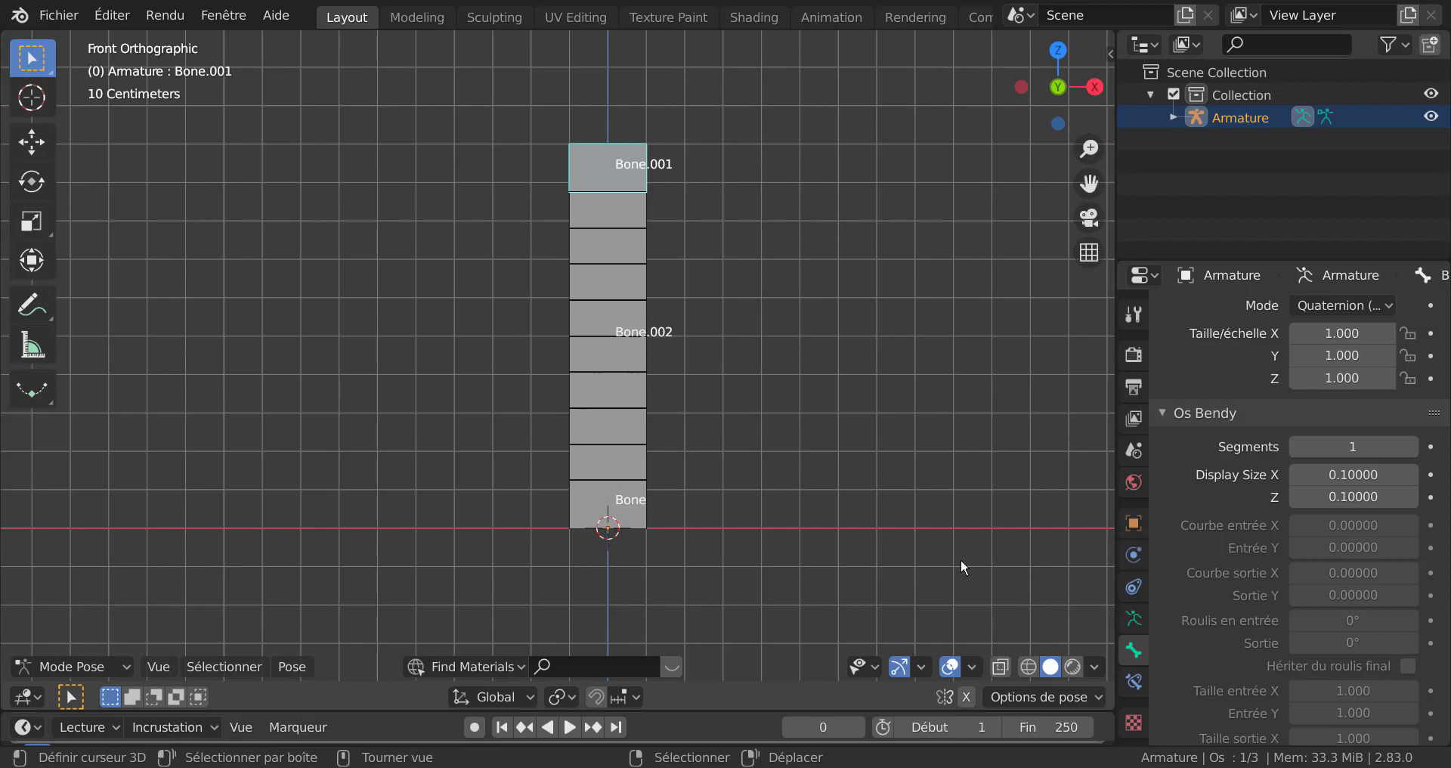
Step: Switch the armature to Edit Mode and clear the parent of the top bone, Bone.001
{"action": "key", "text": "Tab"}
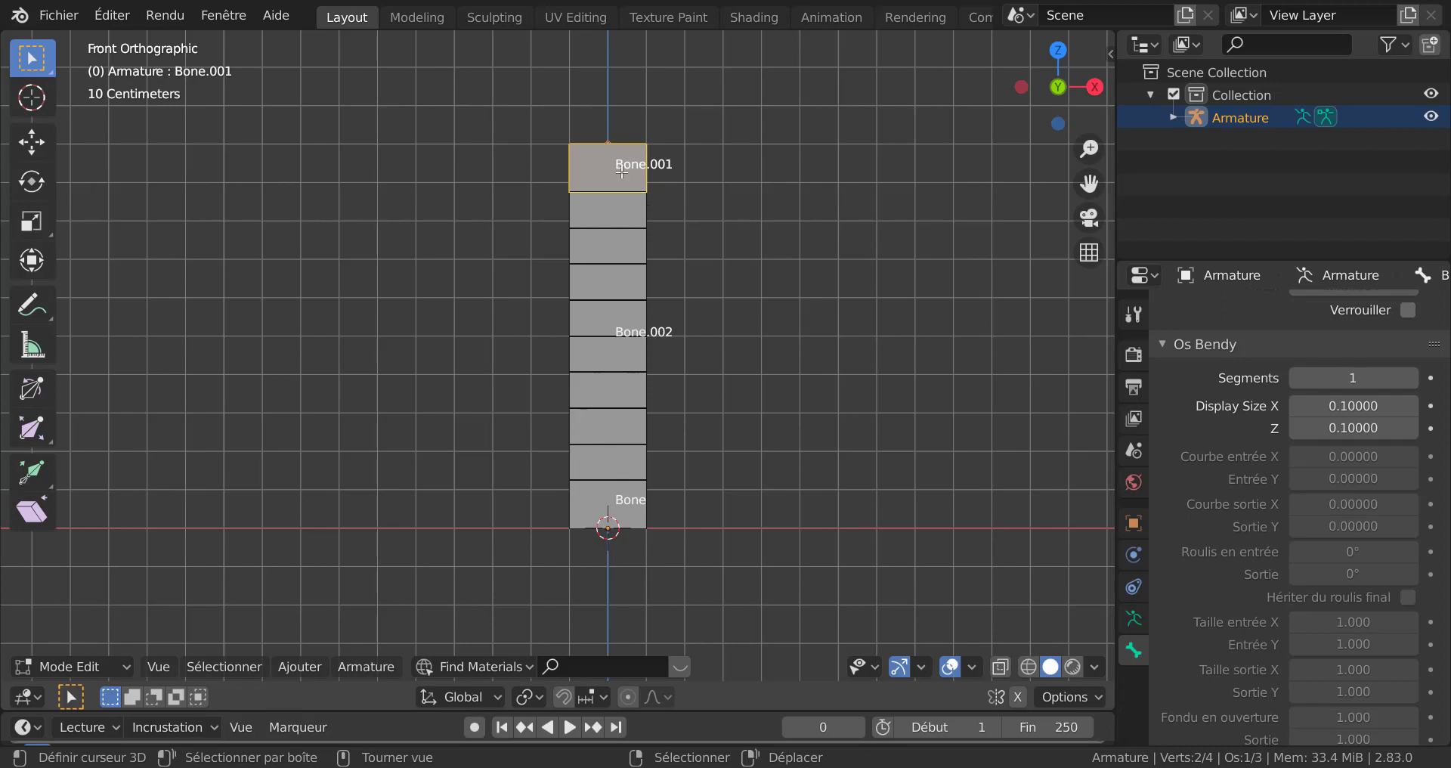
{"action": "left_click", "coordinate": [68, 667]}
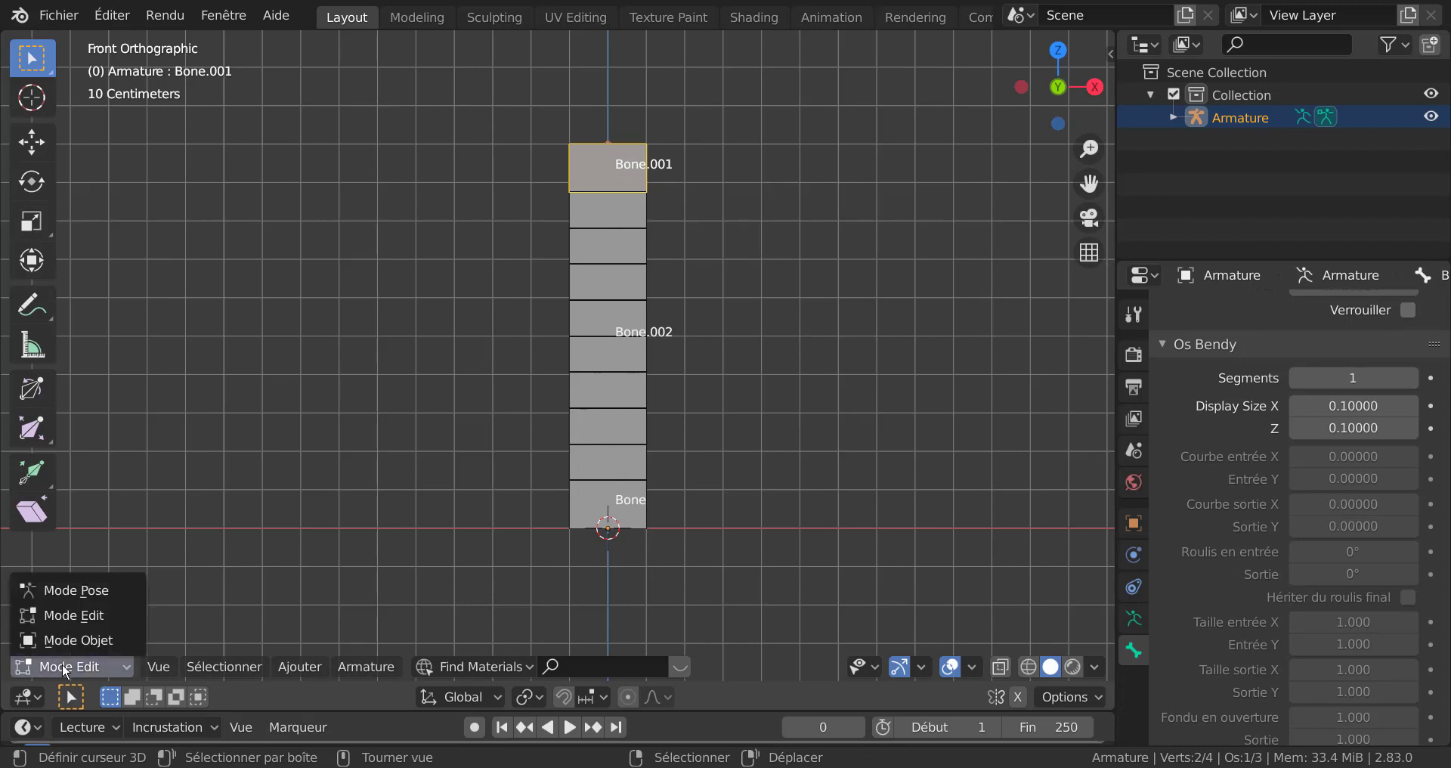
{"action": "left_click", "coordinate": [60, 616]}
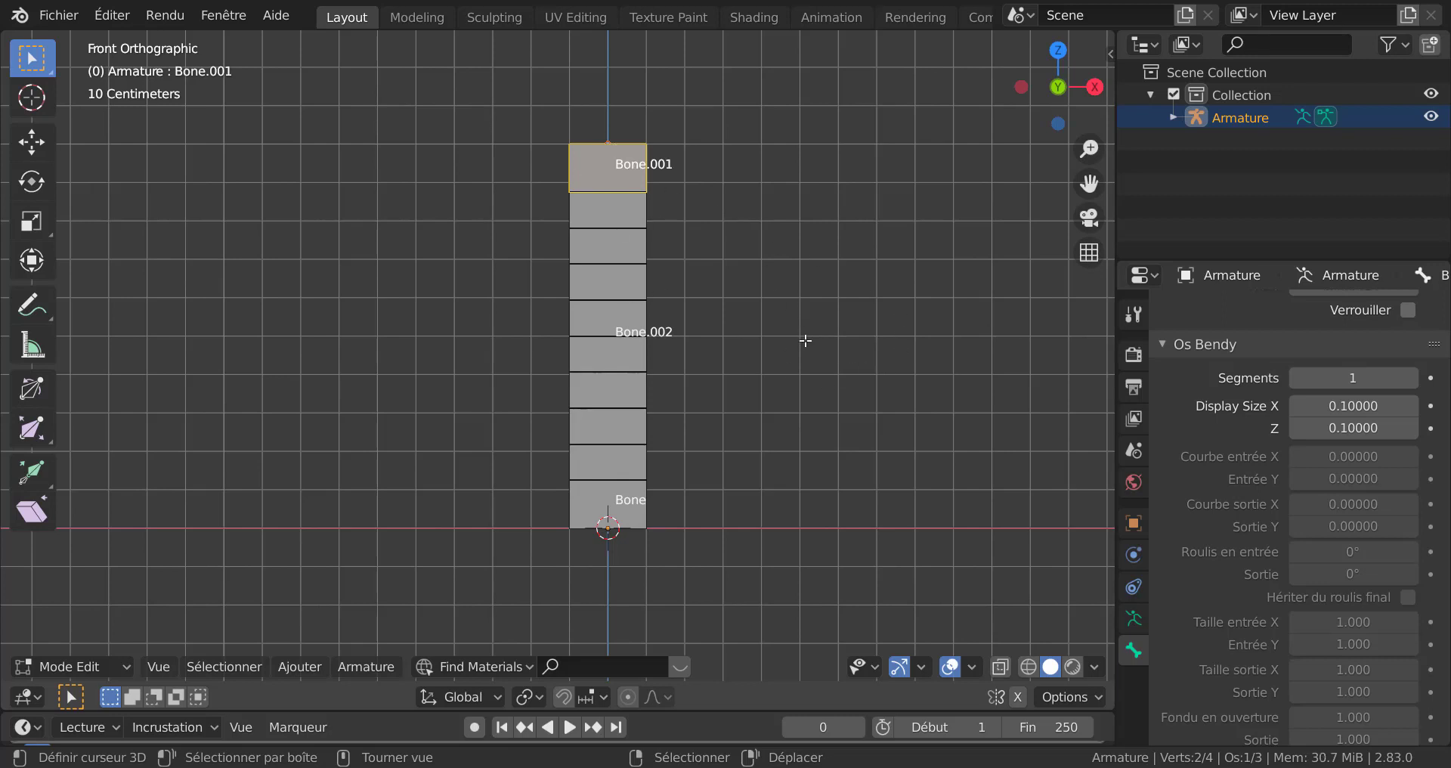
{"action": "key", "text": "alt+p"}
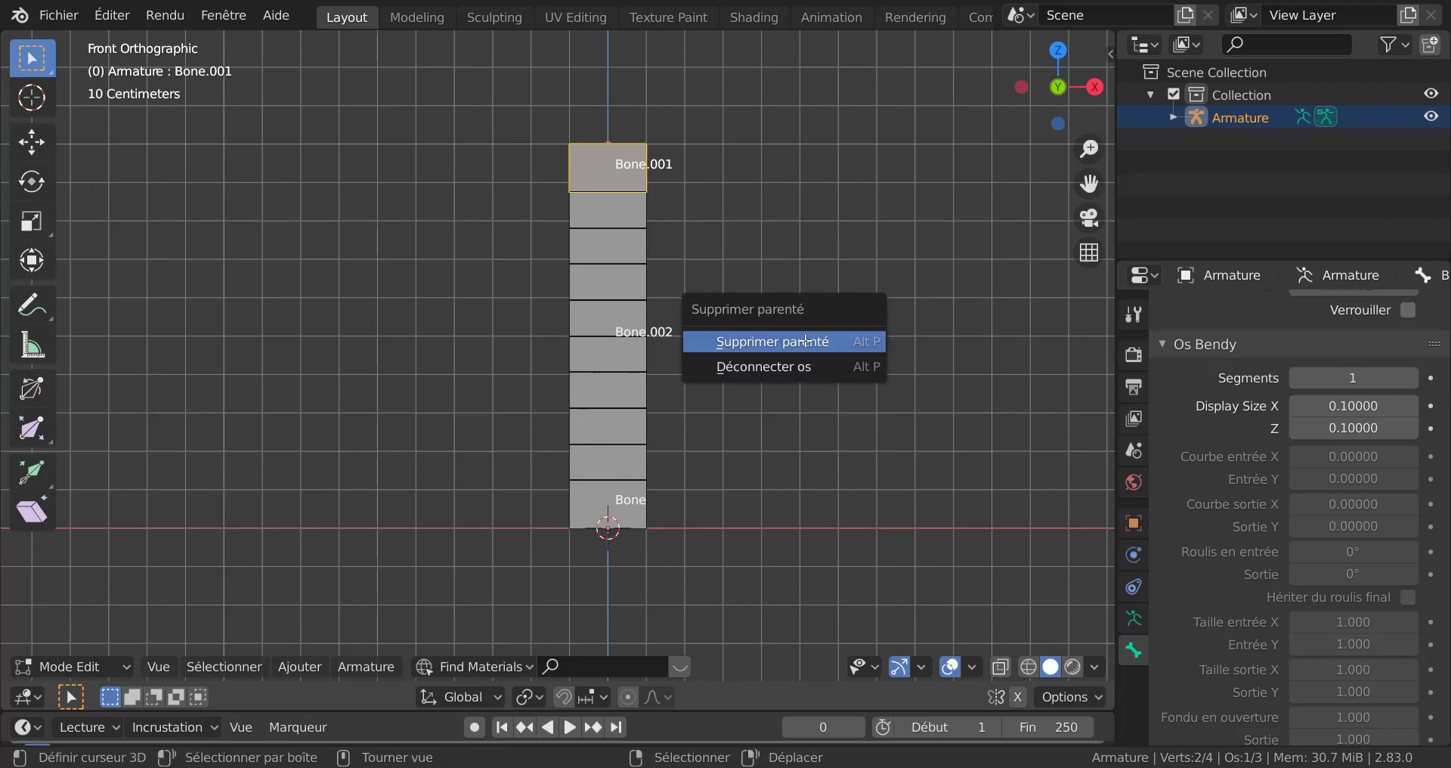
{"action": "left_click", "coordinate": [806, 341]}
Step: Try moving the unparented top bone away from the chain without keeping the move
{"action": "key", "text": "g"}
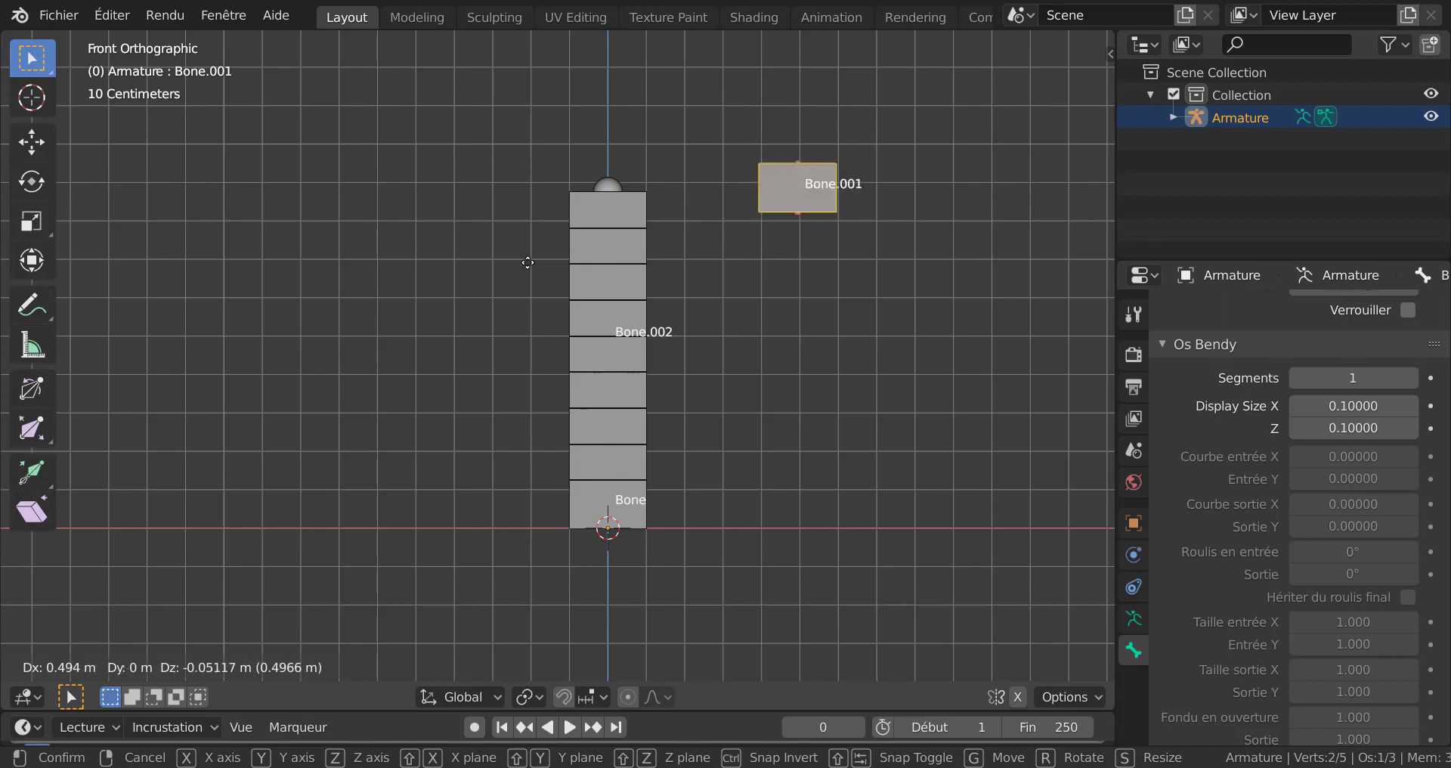
{"action": "left_click", "coordinate": [583, 171]}
{"action": "key", "text": "g"}
{"action": "right_click", "coordinate": [885, 94]}
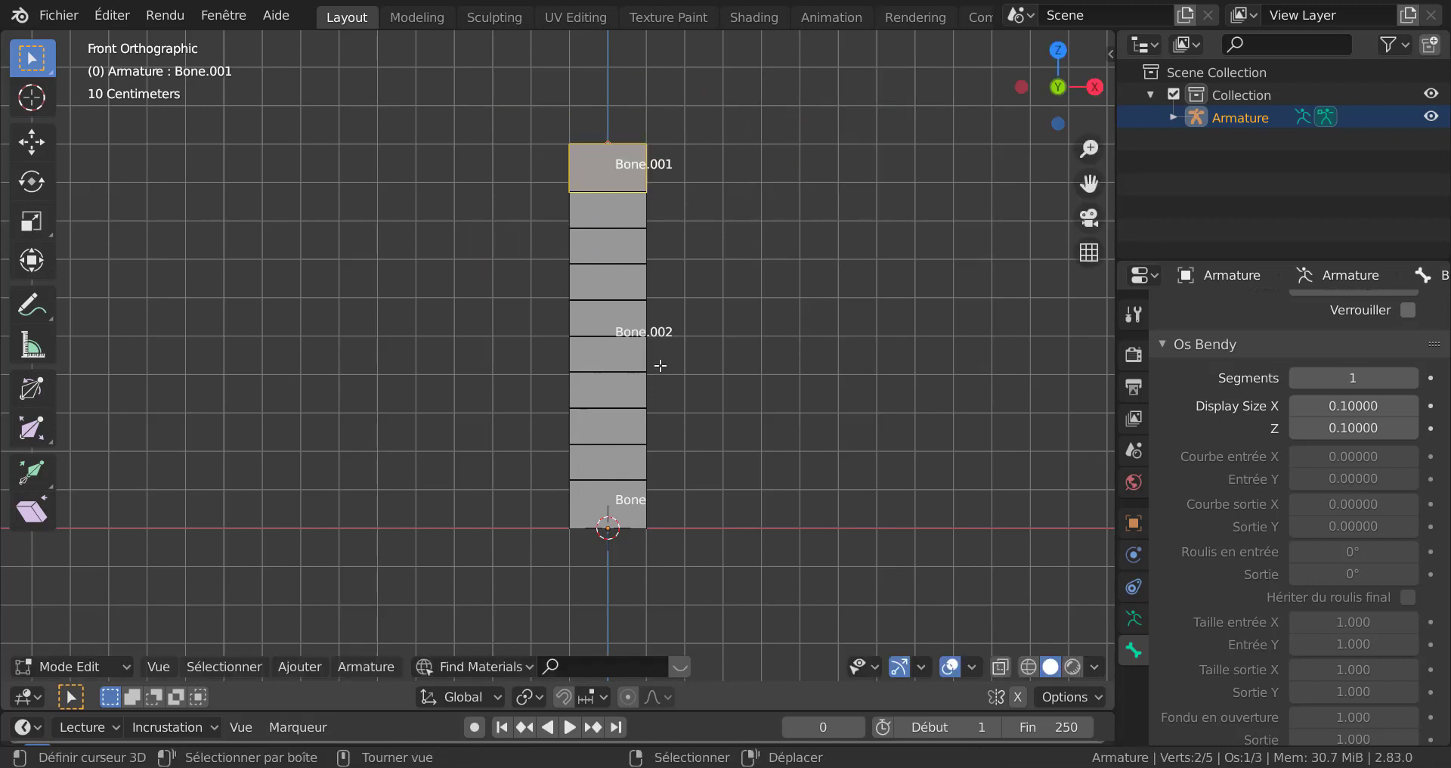
Step: In Pose Mode, add a Stretch To (Étirer vers) constraint to Bone.002 with Bone.001 as its target
{"action": "left_click", "coordinate": [71, 666]}
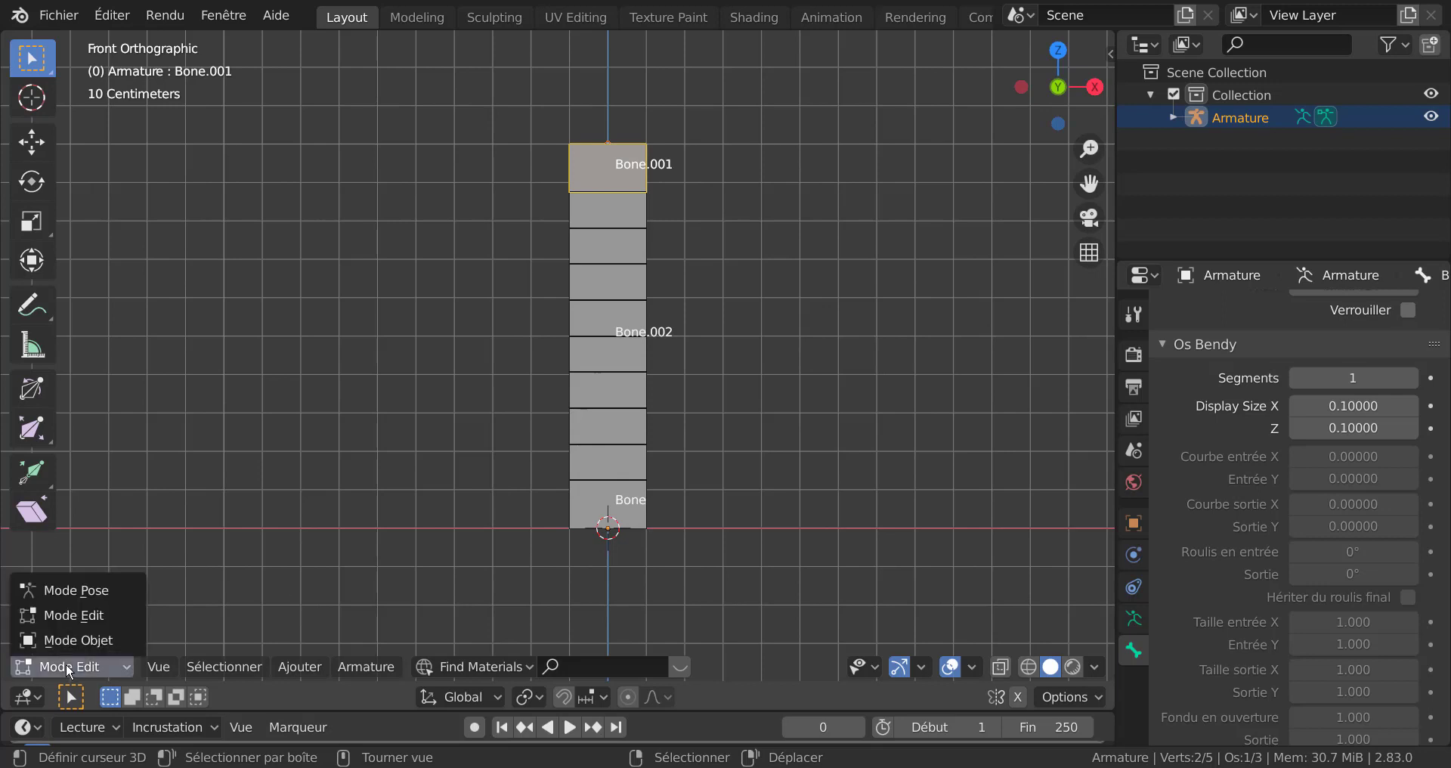
{"action": "left_click", "coordinate": [54, 583]}
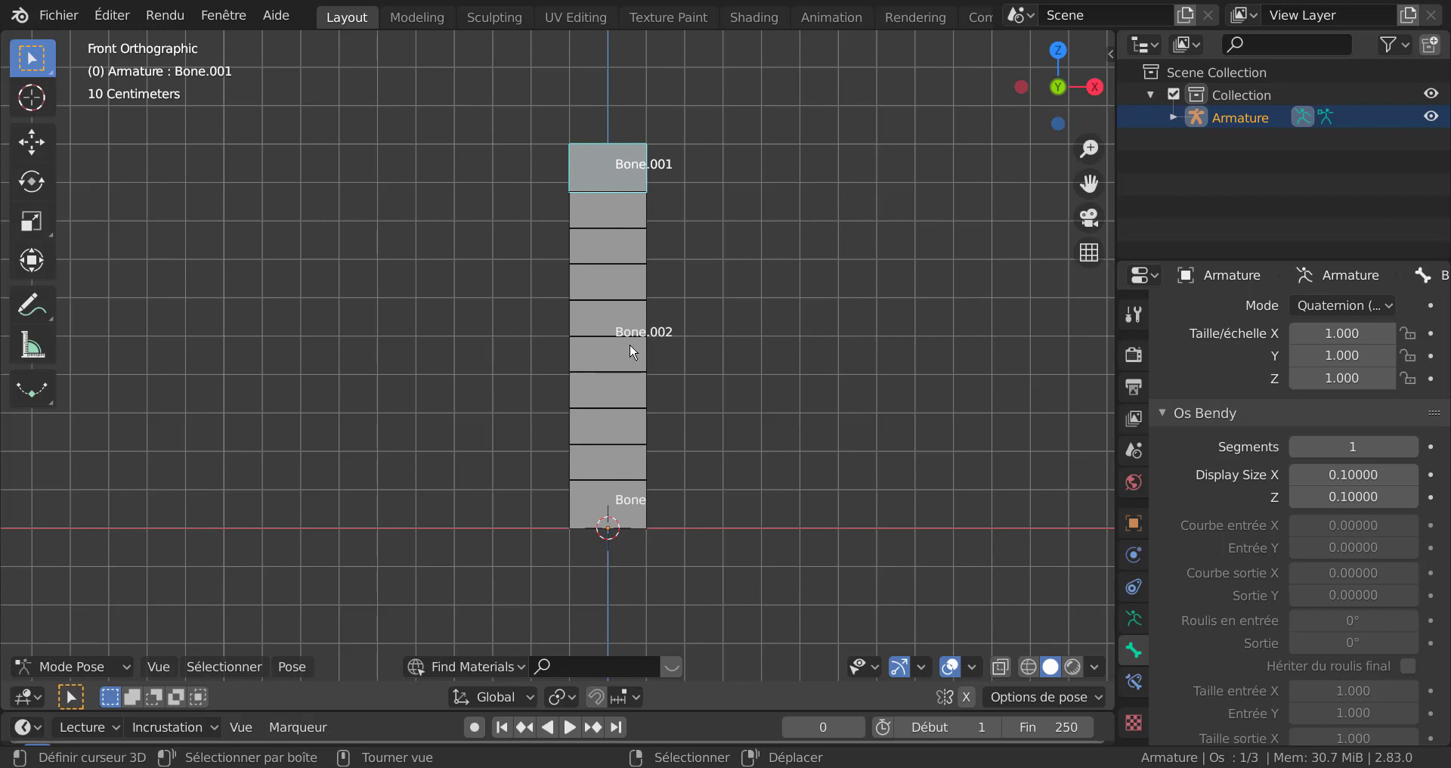
{"action": "left_click", "coordinate": [605, 331], "text": "shift"}
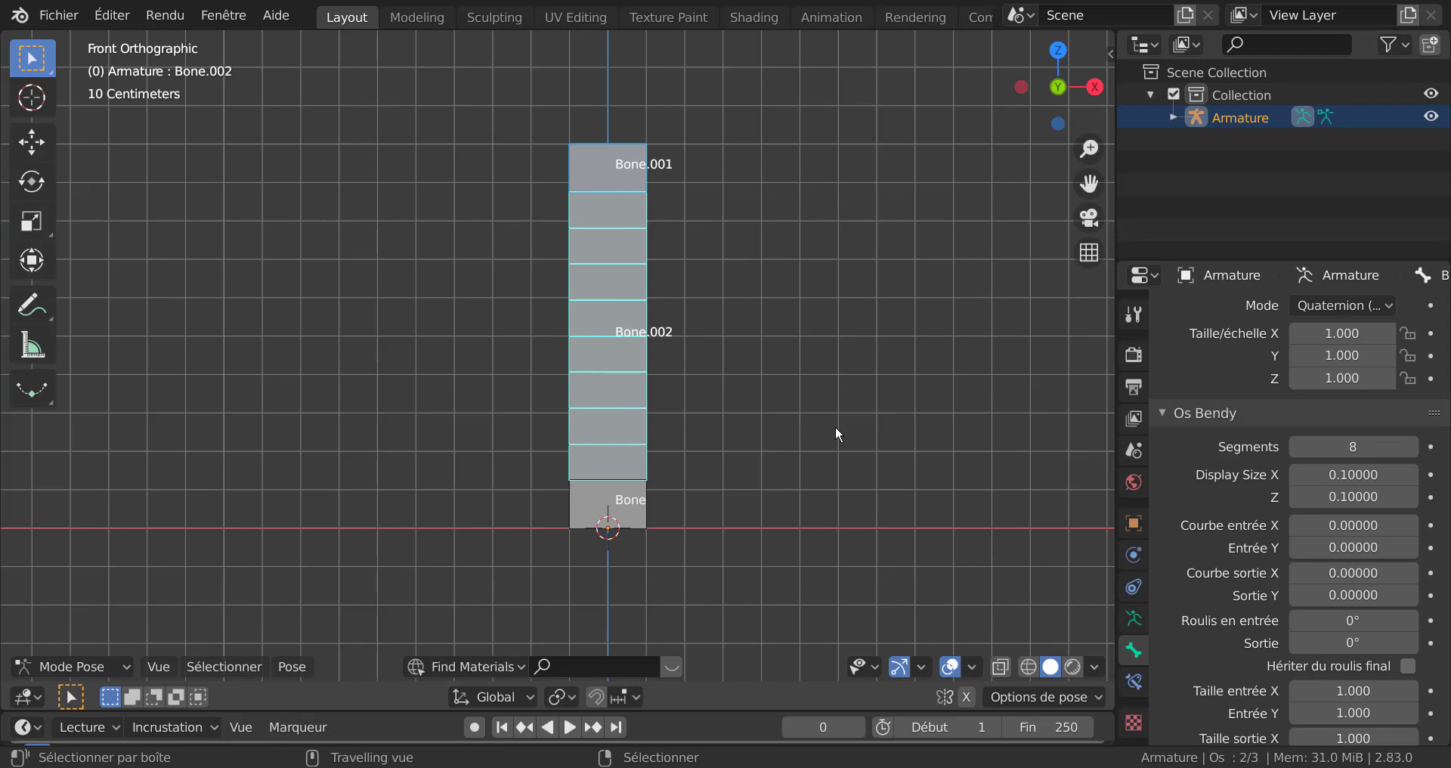
{"action": "key", "text": "shift+ctrl+c"}
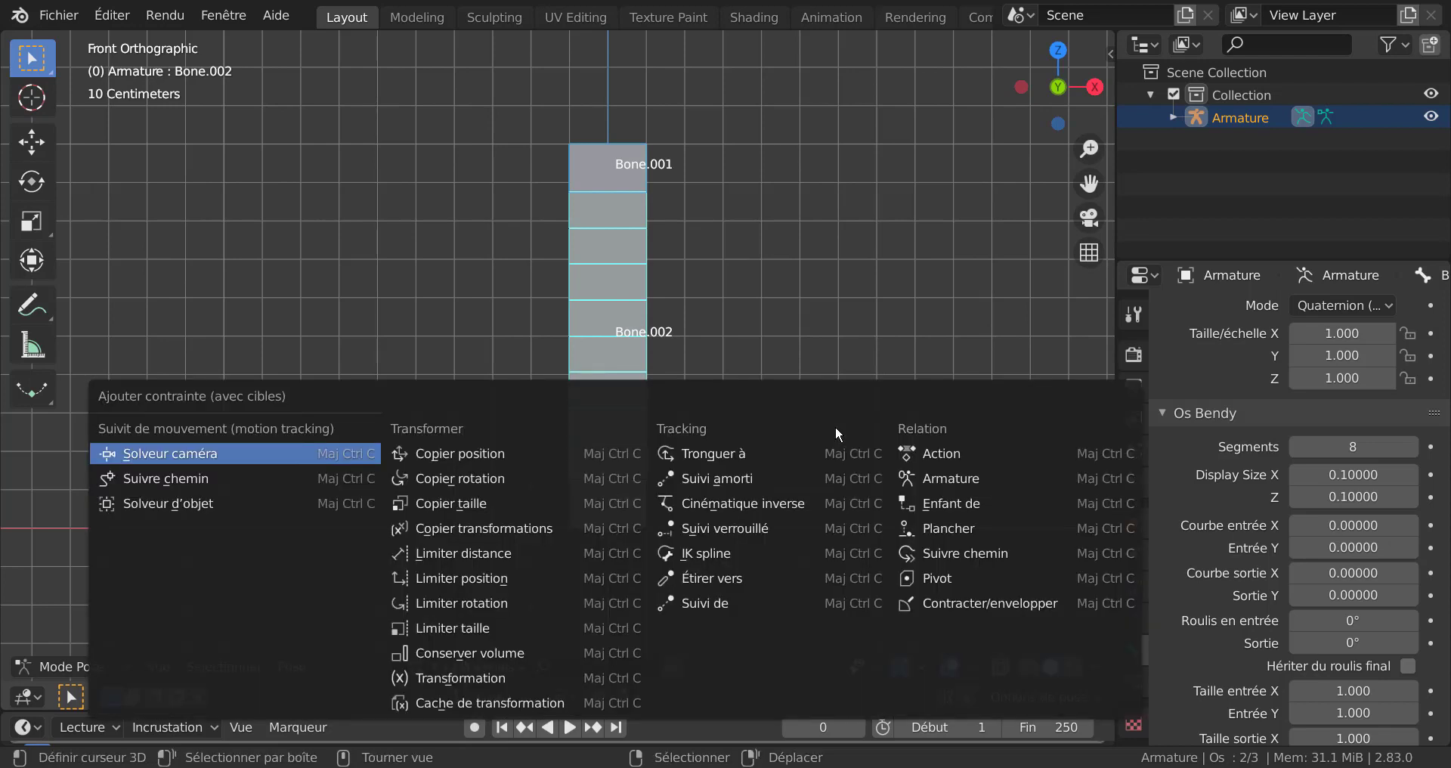
{"action": "left_click", "coordinate": [718, 579]}
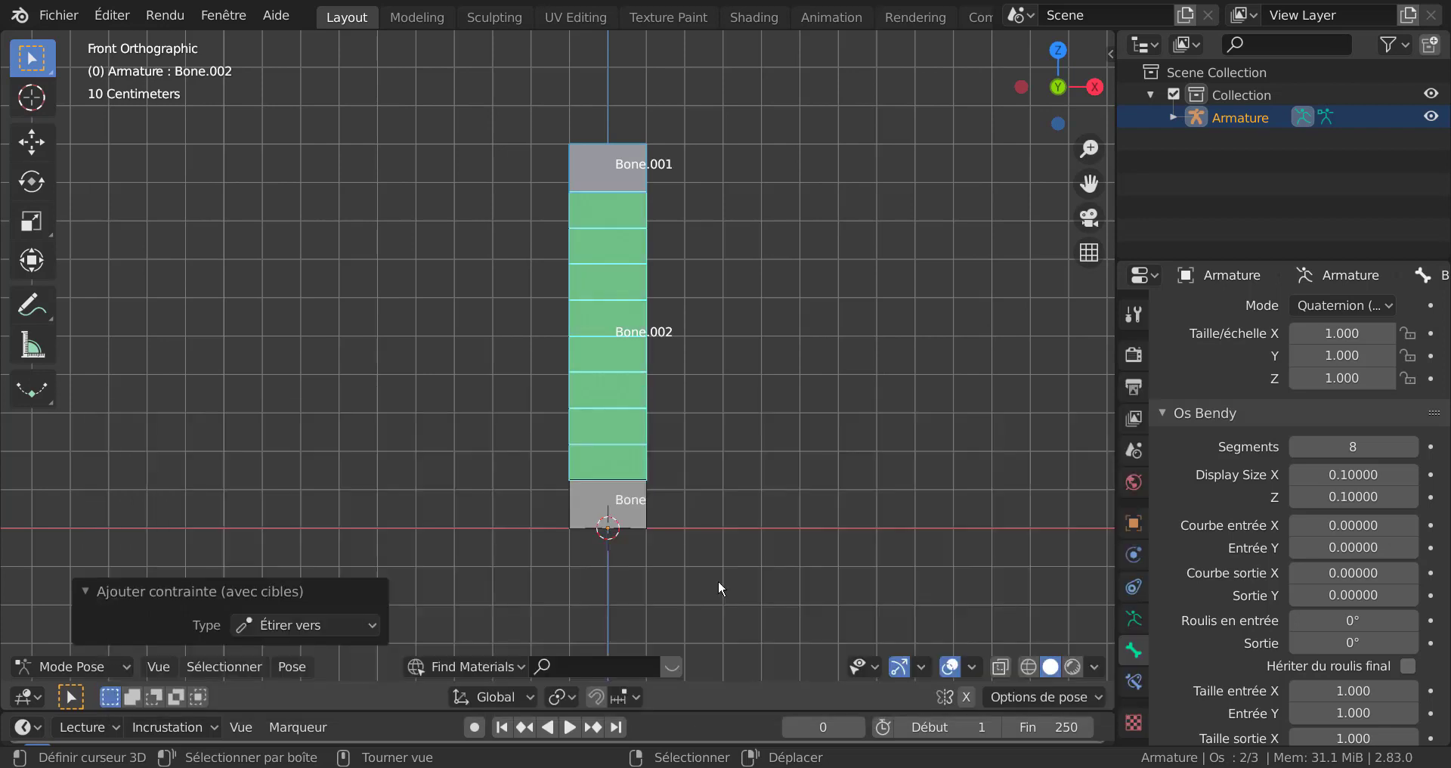
Step: Try rotating the top bone and the bottom bone with the constraint in place, cancelling both rotations
{"action": "left_click", "coordinate": [627, 167]}
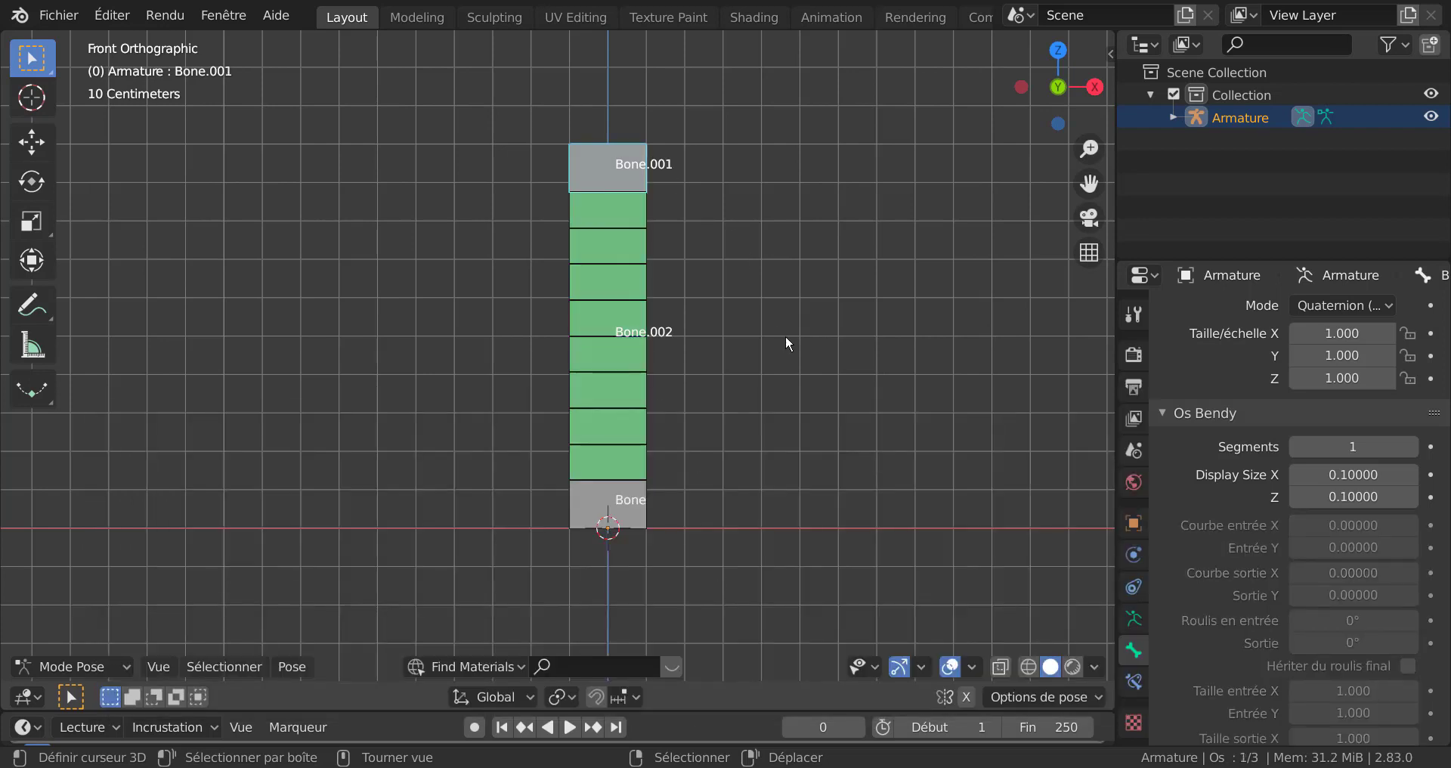
{"action": "key", "text": "r"}
{"action": "key", "text": "Escape"}
{"action": "left_click", "coordinate": [637, 517]}
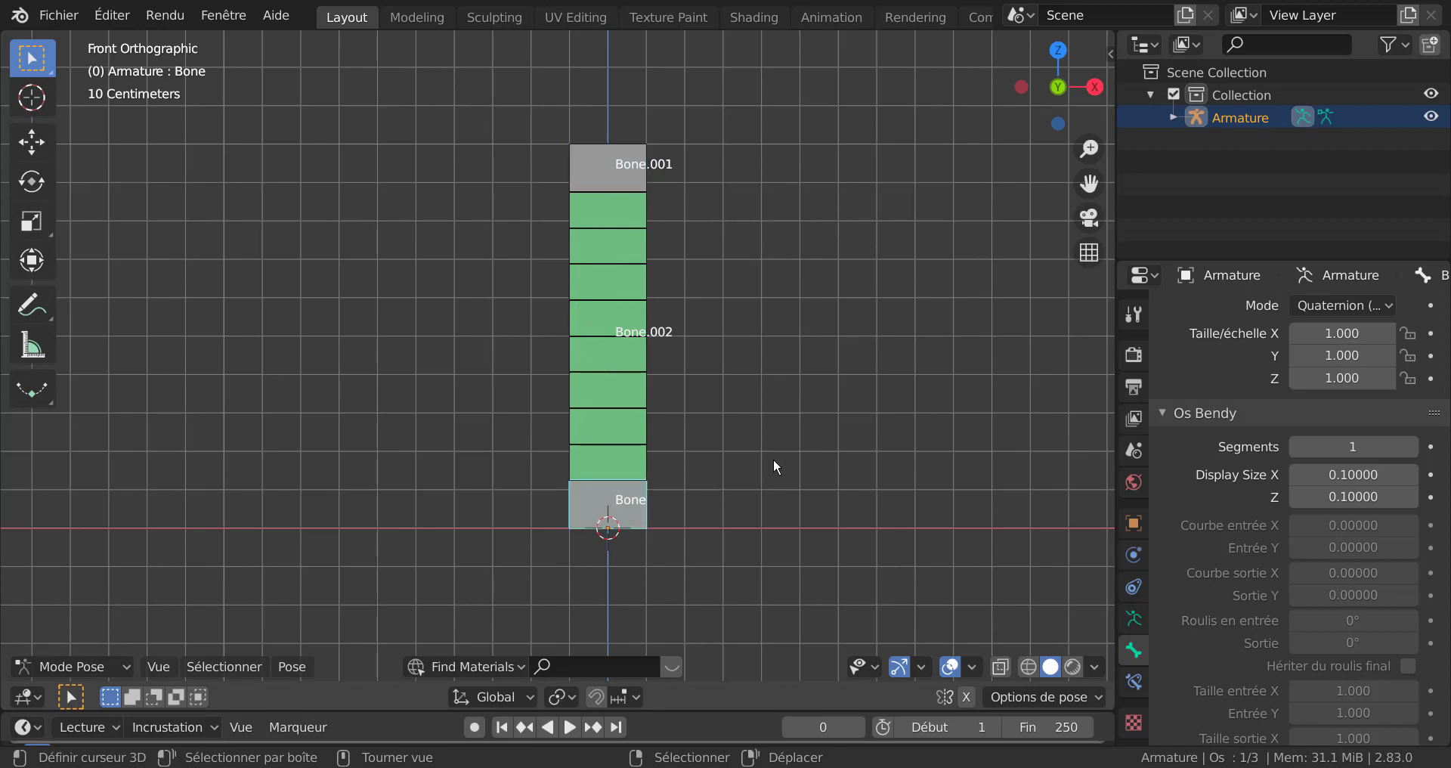
{"action": "key", "text": "r"}
{"action": "key", "text": "Escape"}
Step: Repeat adding a Stretch To (Étirer vers) constraint from the middle bone, Bone.002, to the top bone, Bone.001
{"action": "left_click", "coordinate": [632, 172]}
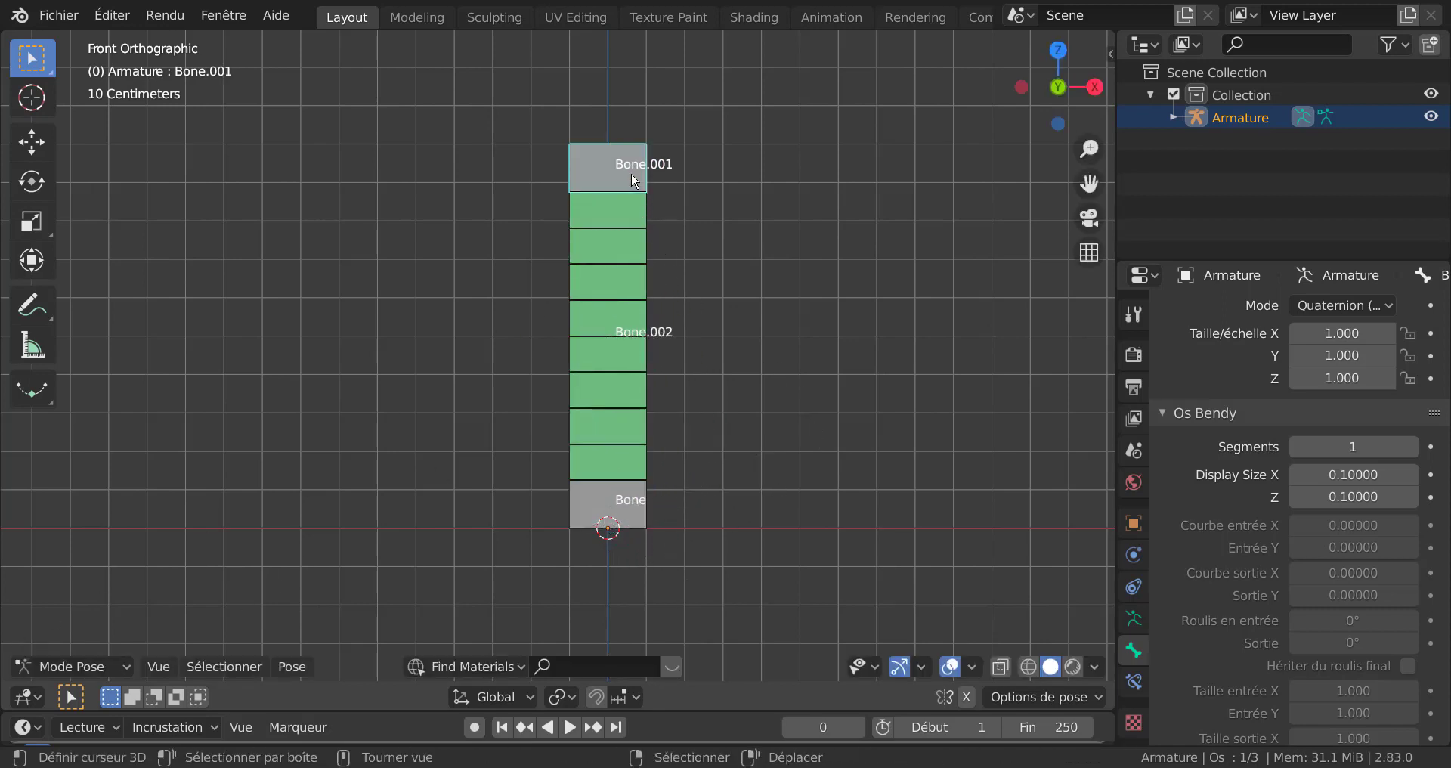
{"action": "left_click", "coordinate": [610, 273], "text": "shift"}
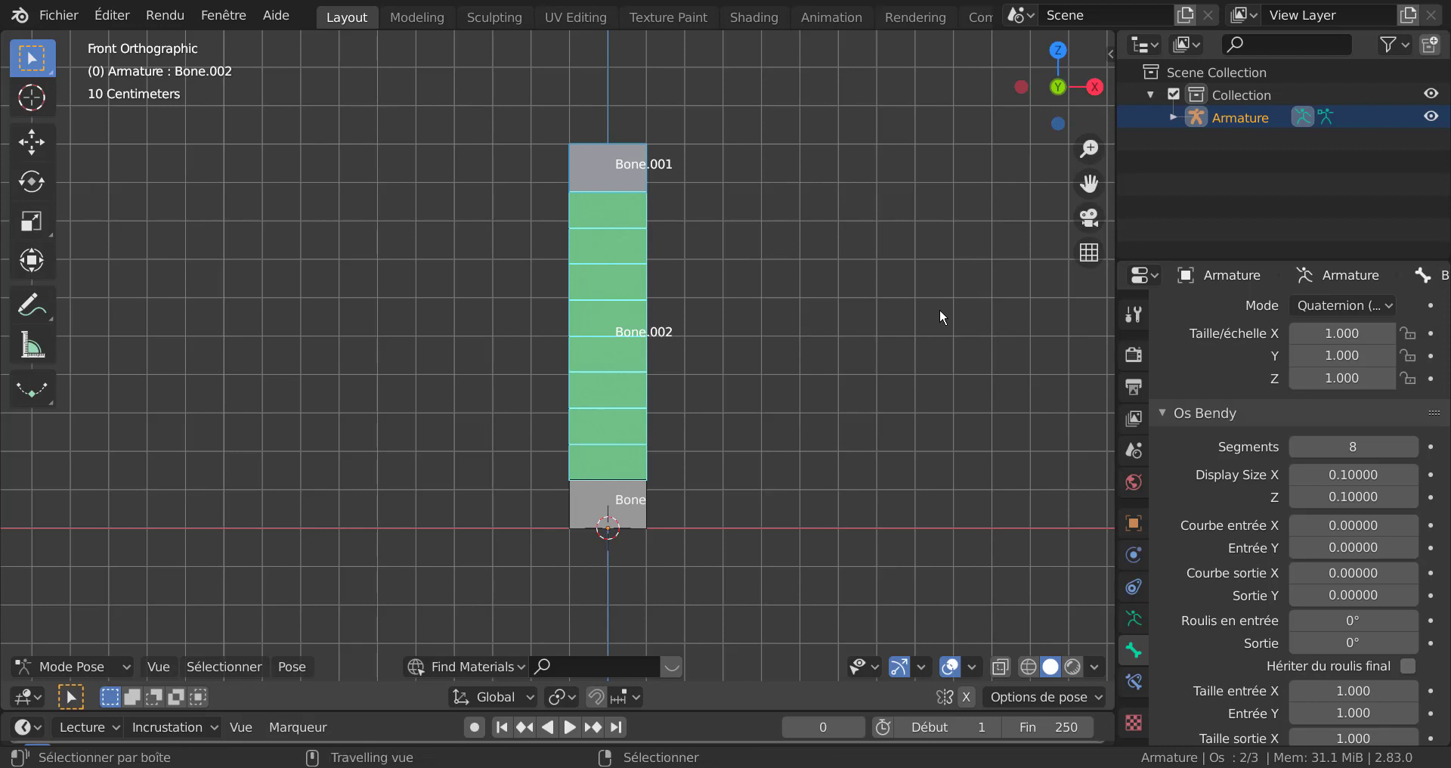
{"action": "key", "text": "ctrl+shift+c"}
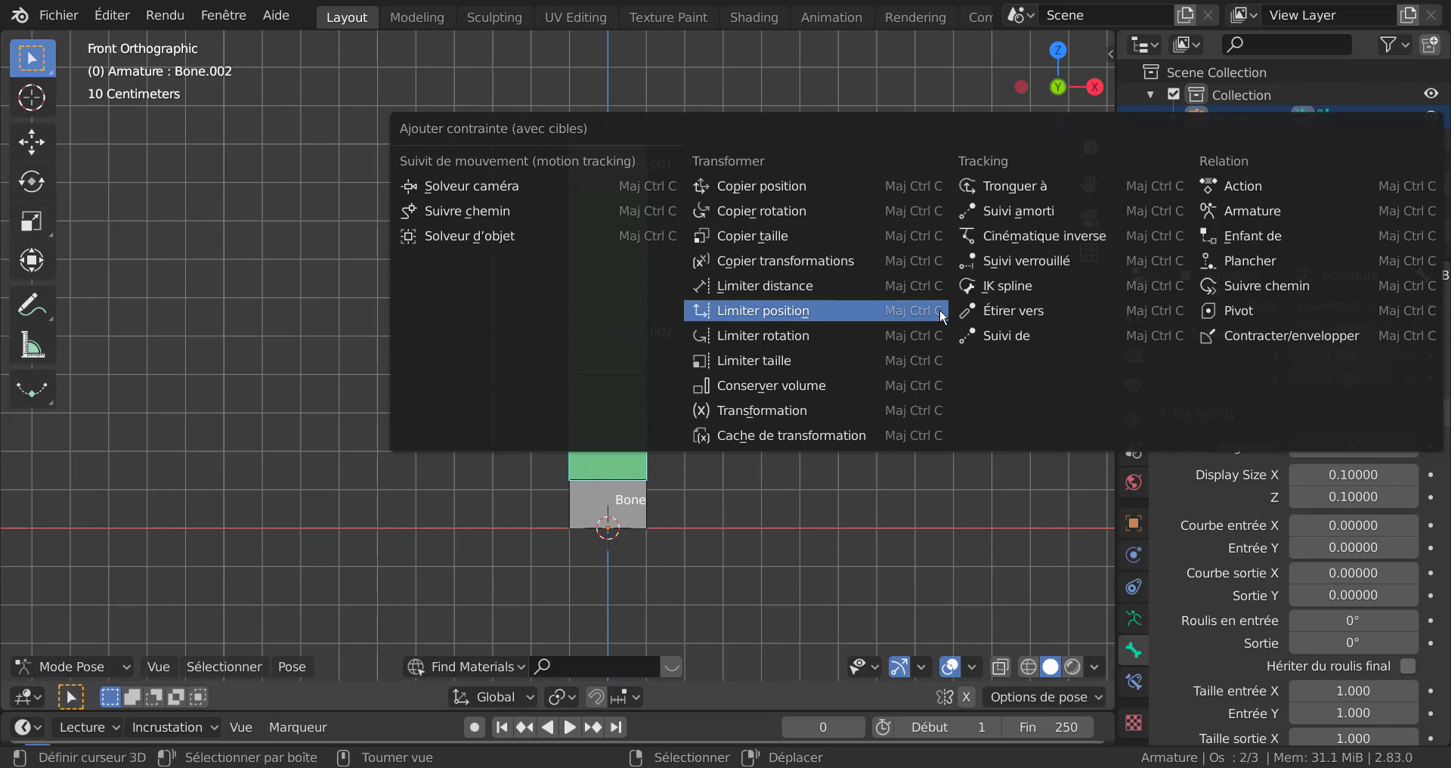
{"action": "left_click", "coordinate": [1003, 313]}
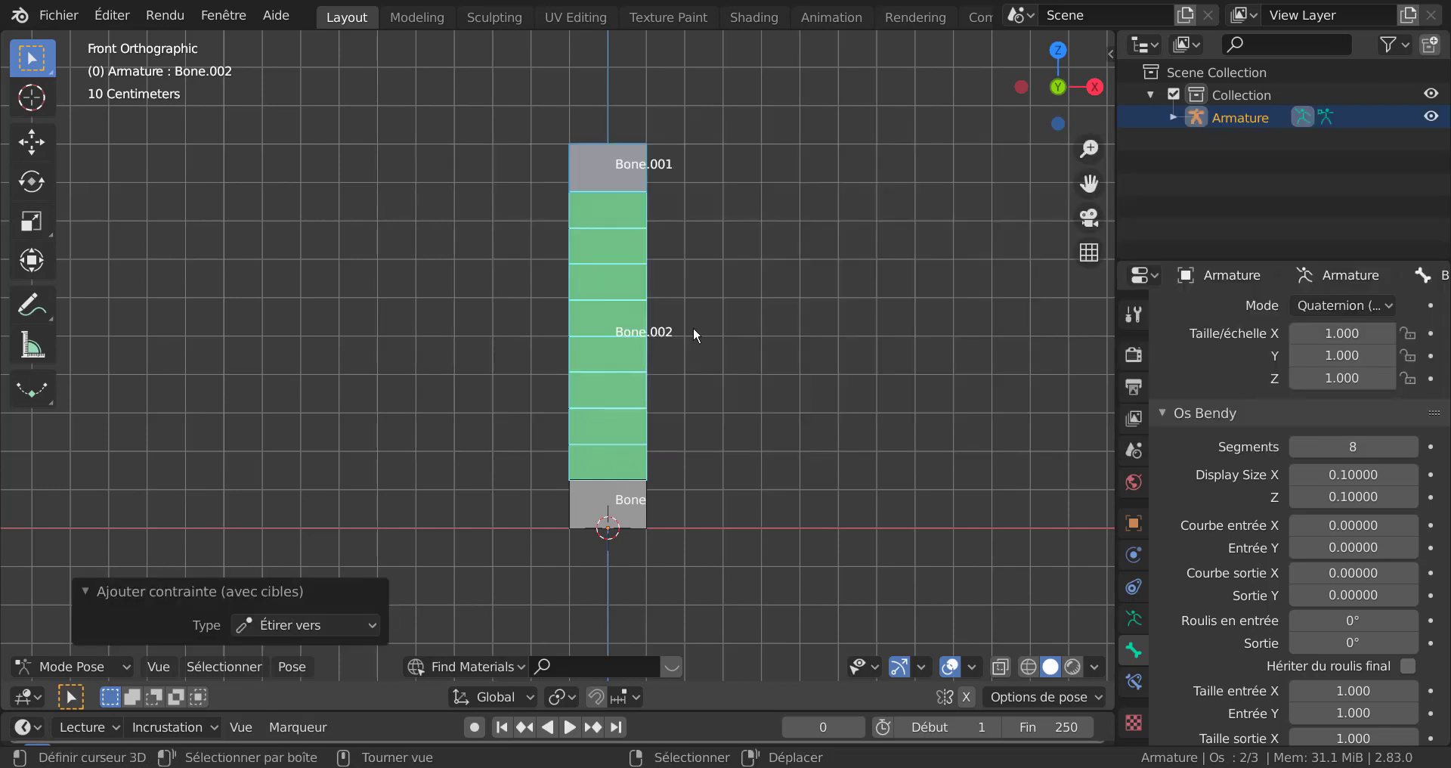
Step: Test the constrained chain by rotating the top bone and the bottom bone, keeping neither rotation
{"action": "left_click", "coordinate": [601, 165]}
{"action": "key", "text": "r"}
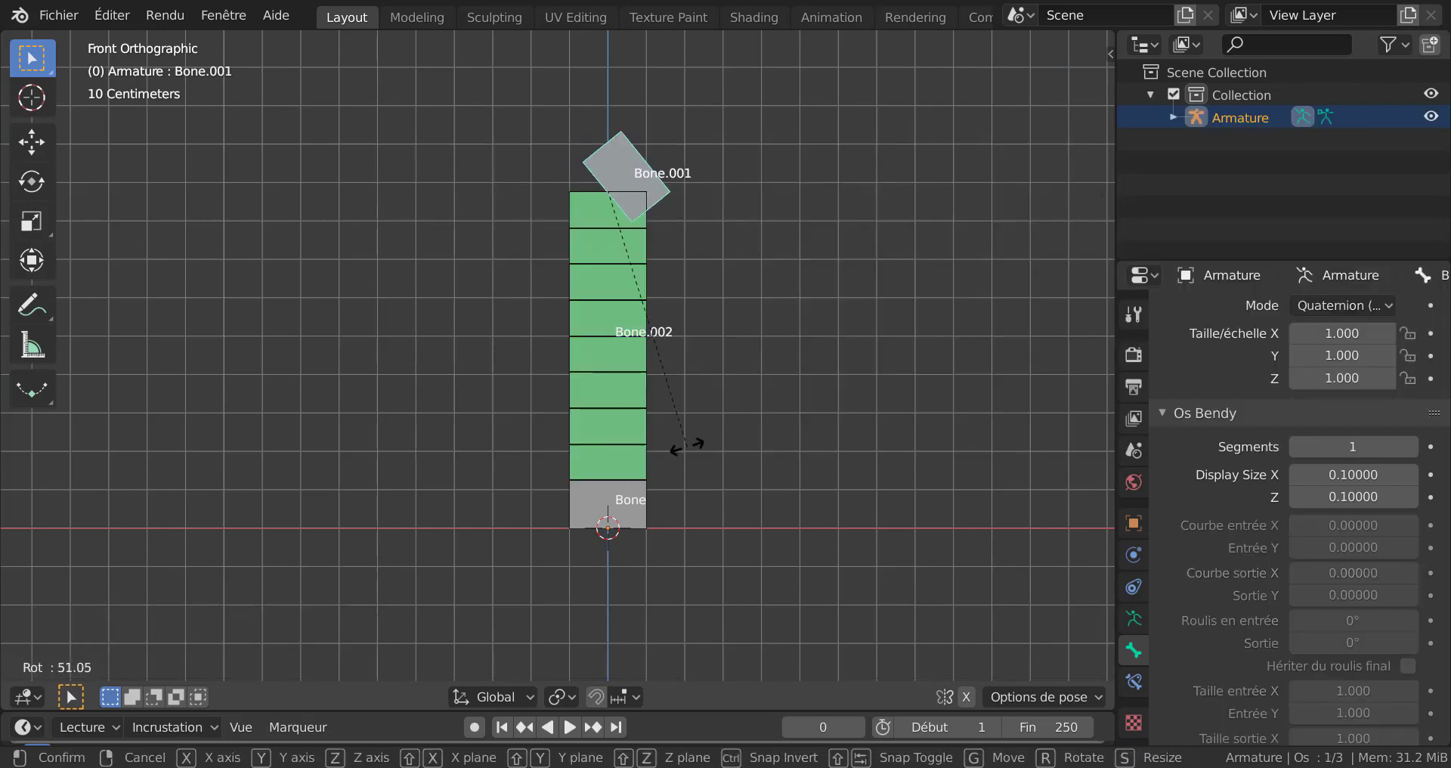
{"action": "key", "text": "Escape"}
{"action": "left_click", "coordinate": [604, 507]}
{"action": "key", "text": "g"}
{"action": "key", "text": "r"}
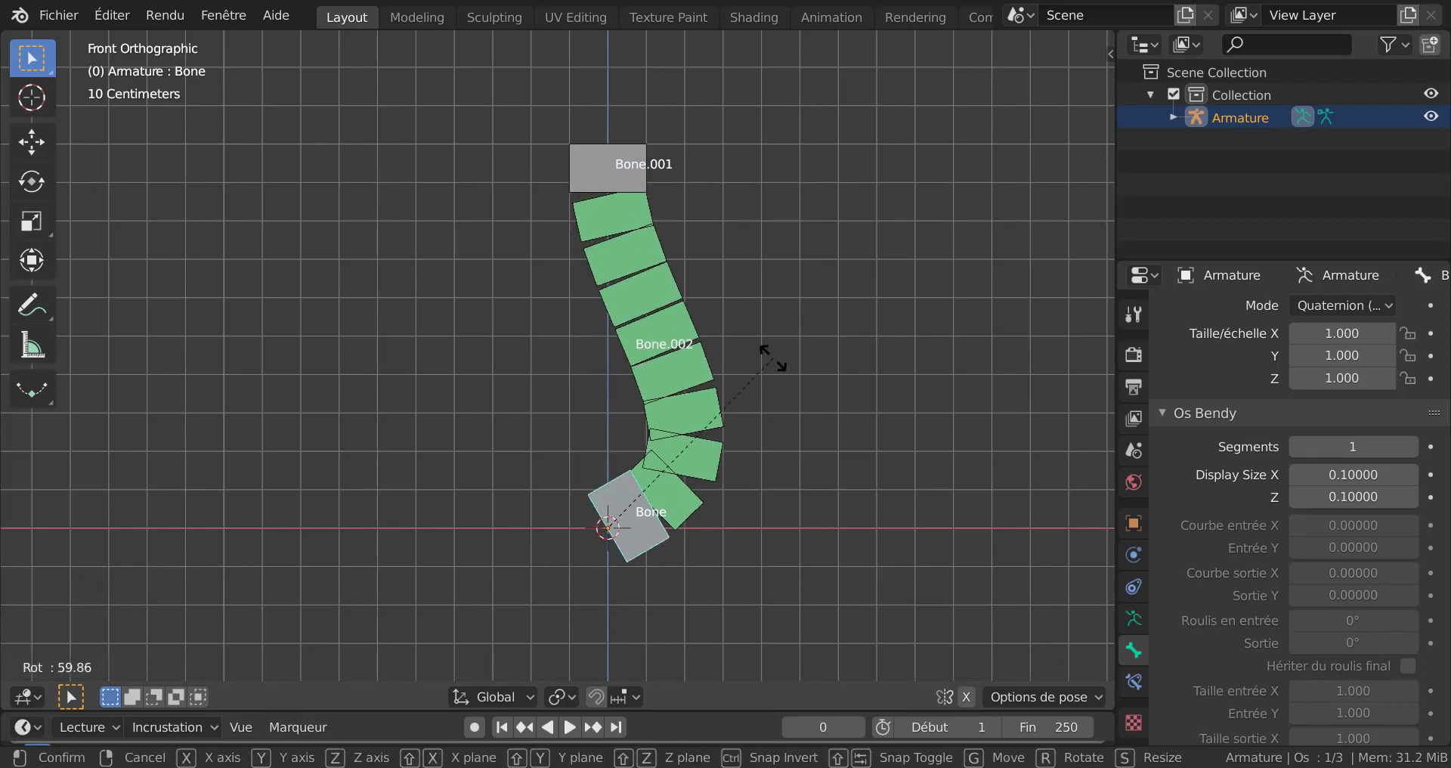
{"action": "key", "text": "Escape"}
Step: Test the stretching by moving the top bone and the bottom bone, keeping neither move
{"action": "left_click", "coordinate": [627, 169]}
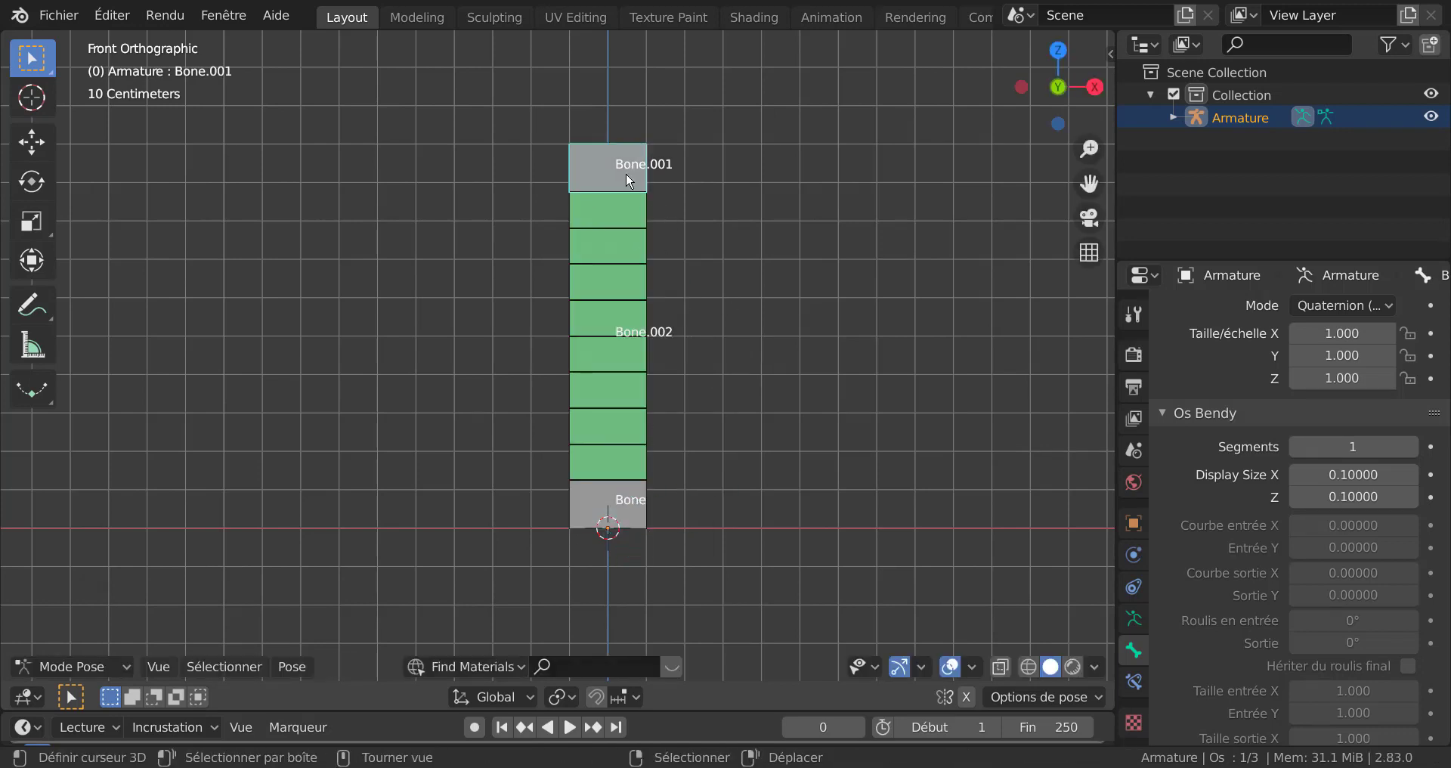
{"action": "key", "text": "g"}
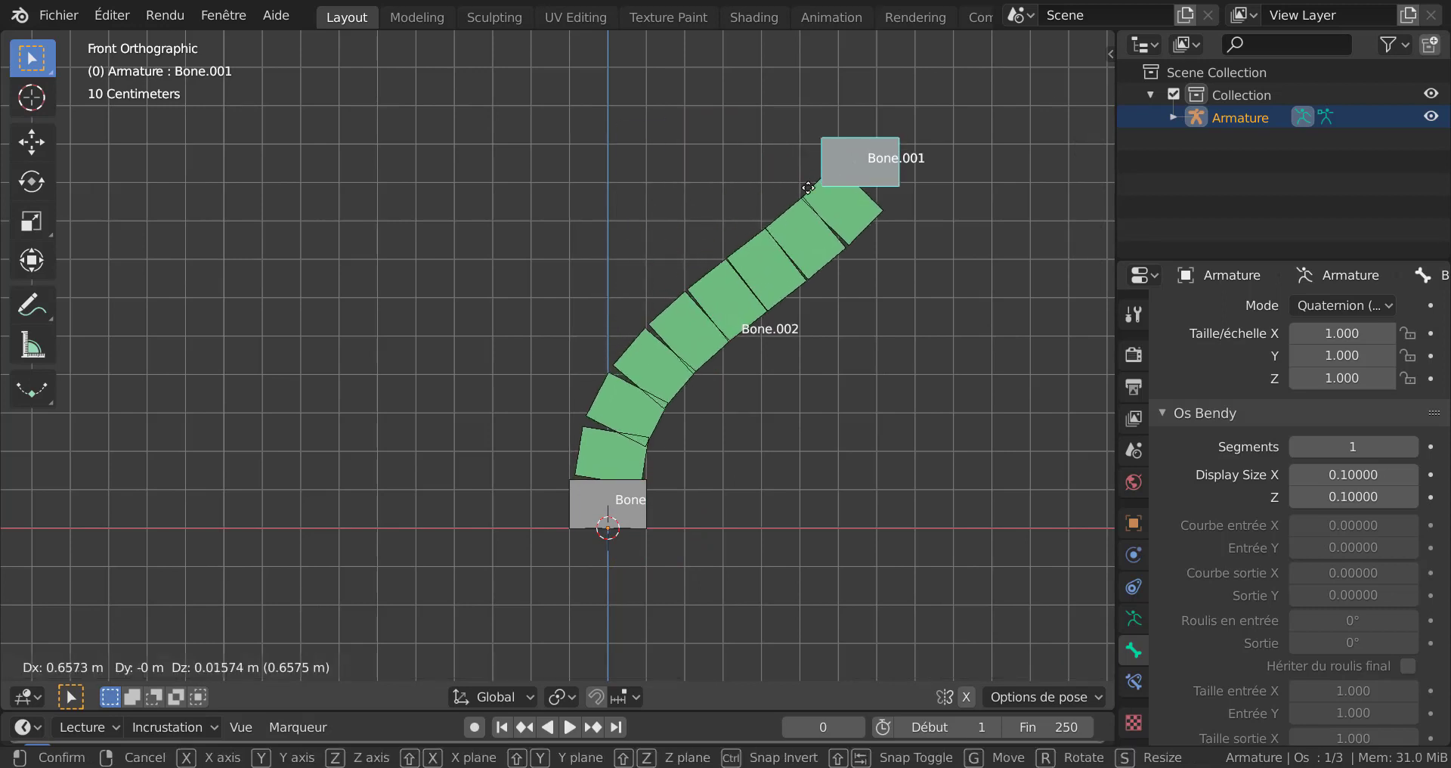
{"action": "key", "text": "Escape"}
{"action": "left_click", "coordinate": [613, 520]}
{"action": "key", "text": "g"}
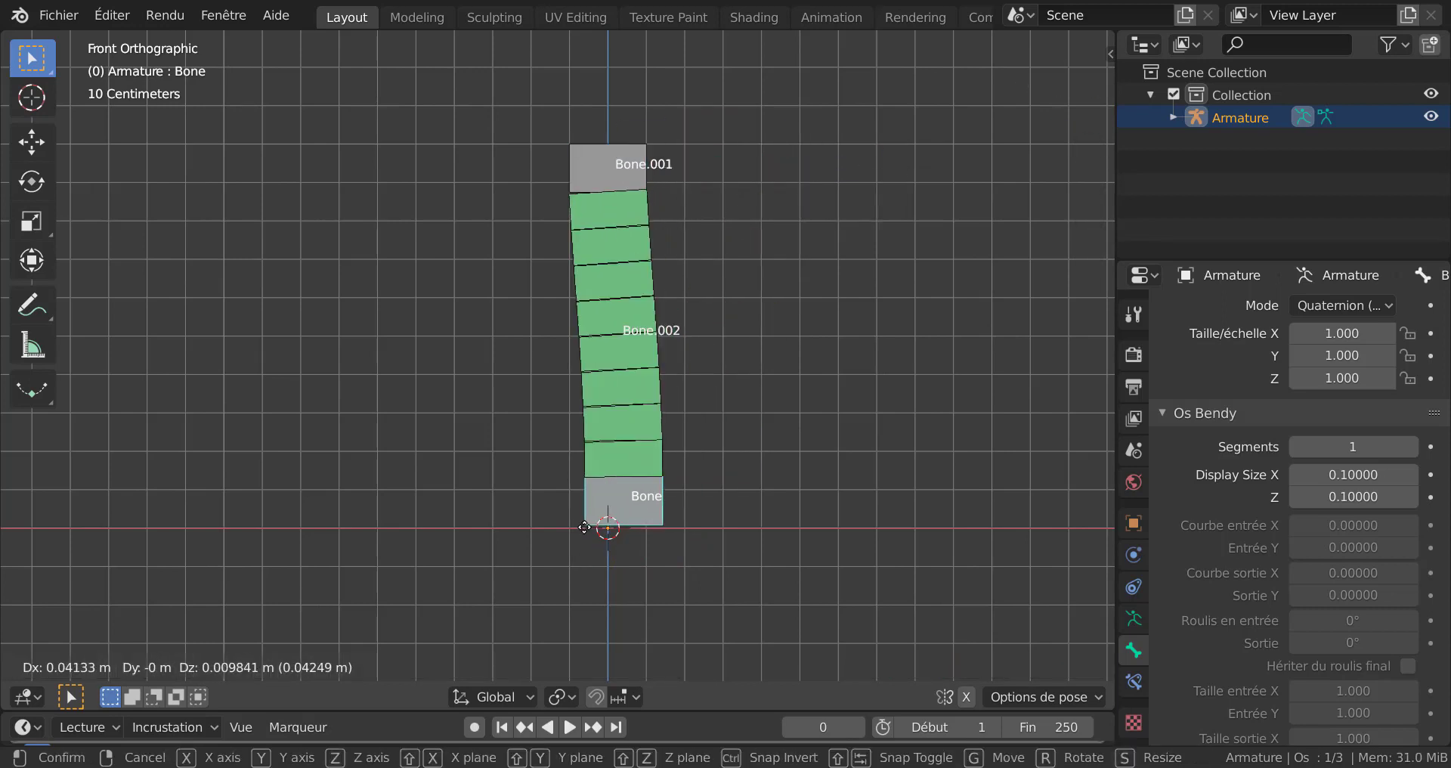
{"action": "key", "text": "Escape"}
Step: Try moving and rotating the top bone, cancelling both transforms
{"action": "left_click", "coordinate": [626, 186]}
{"action": "key", "text": "g"}
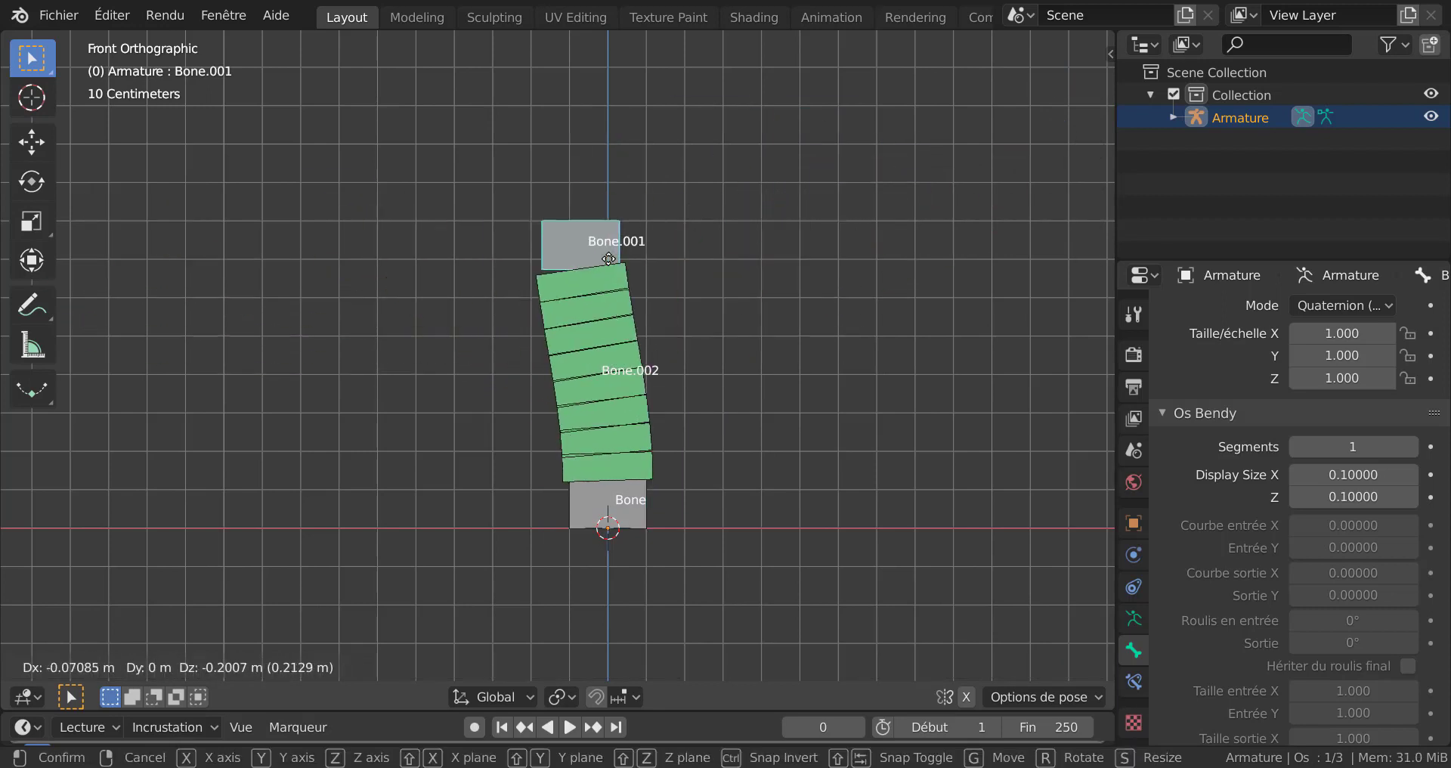
{"action": "key", "text": "Escape"}
{"action": "key", "text": "r"}
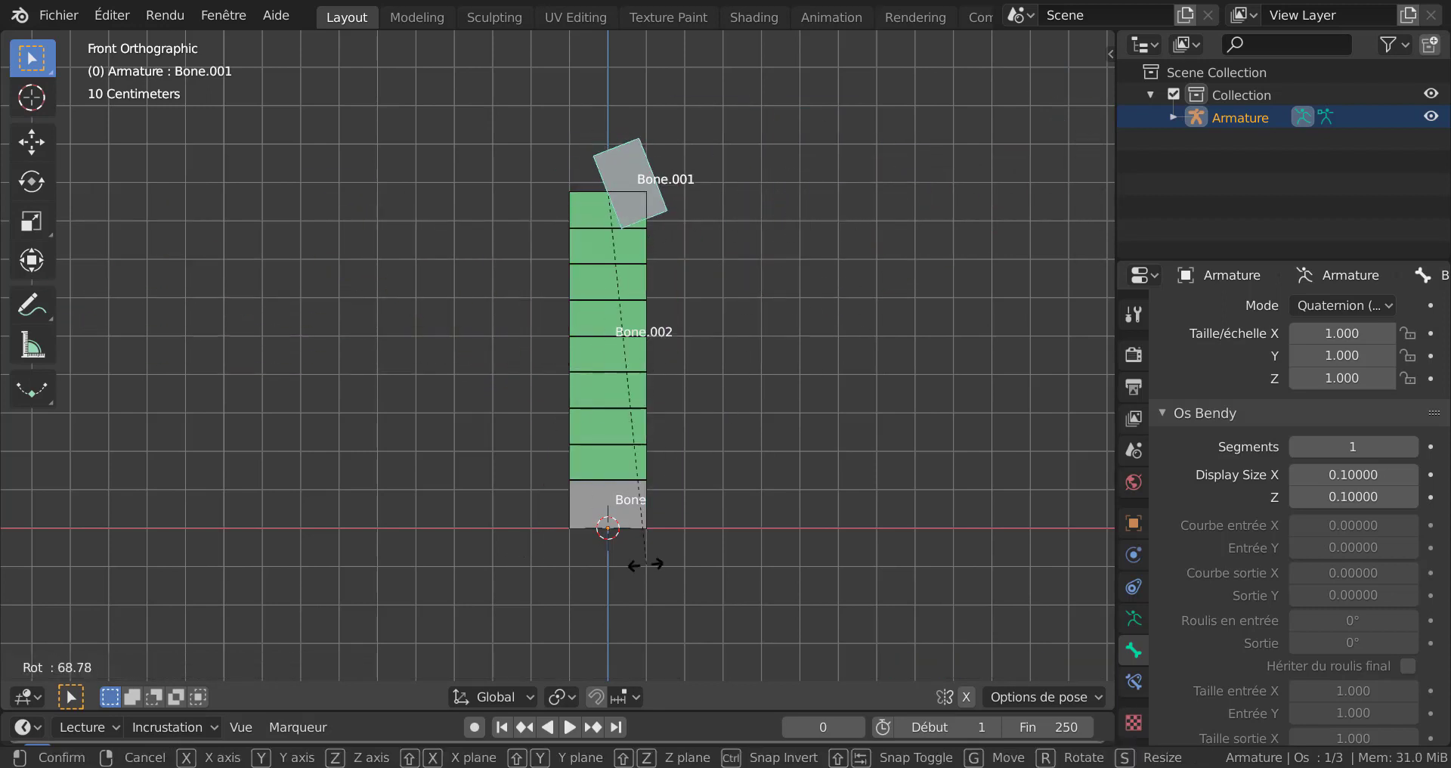
{"action": "key", "text": "Escape"}
Step: Try rotating the bottom bone and moving the top bone, cancelling both transforms
{"action": "left_click", "coordinate": [605, 505]}
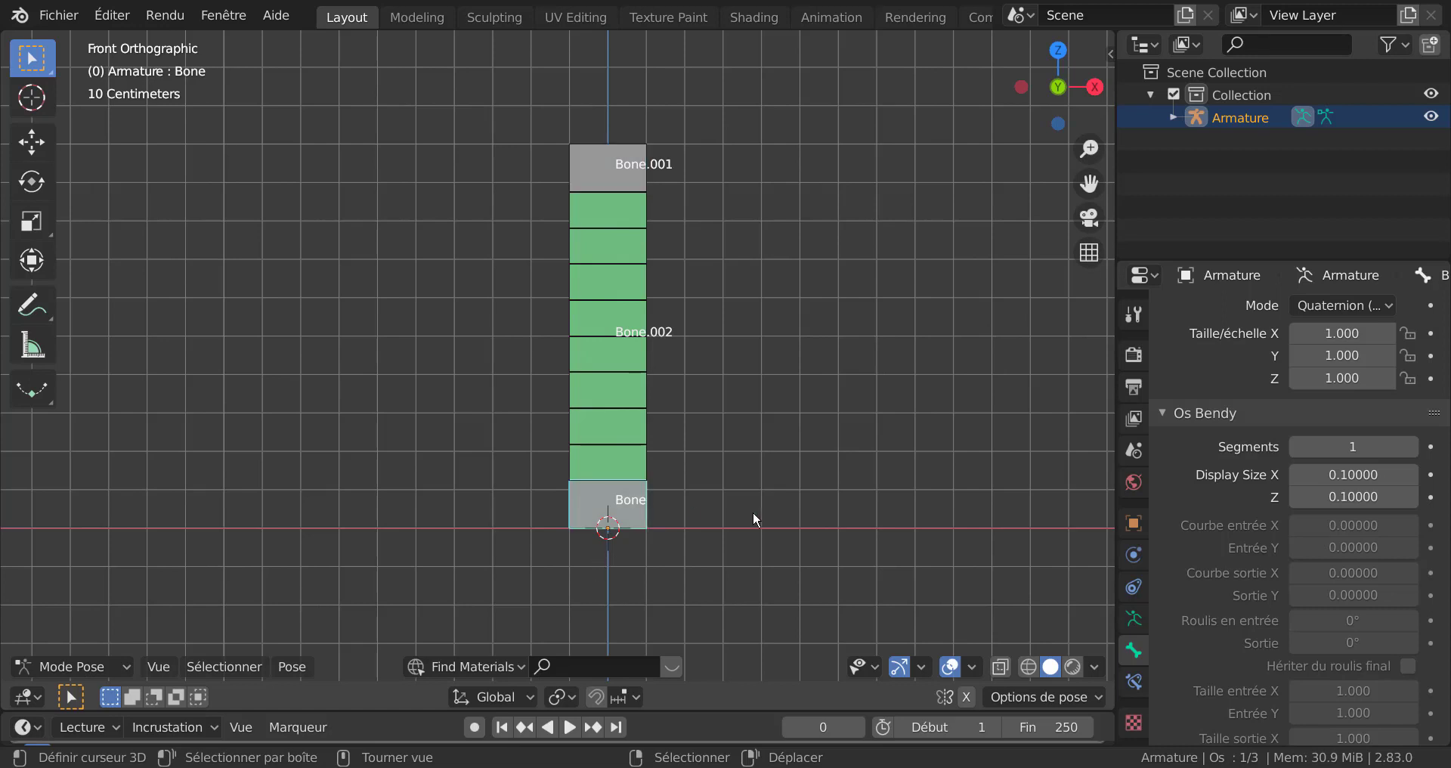
{"action": "key", "text": "r"}
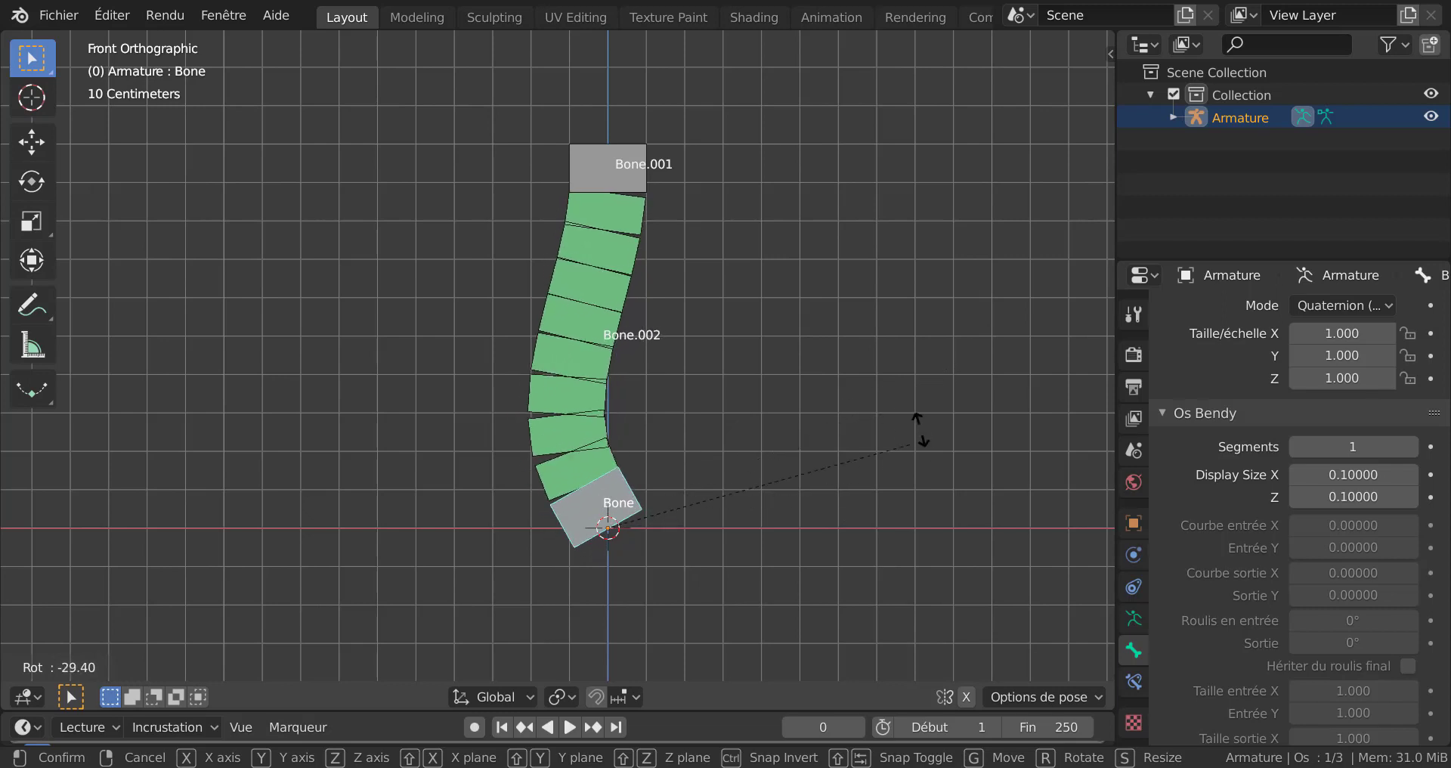
{"action": "right_click", "coordinate": [860, 499]}
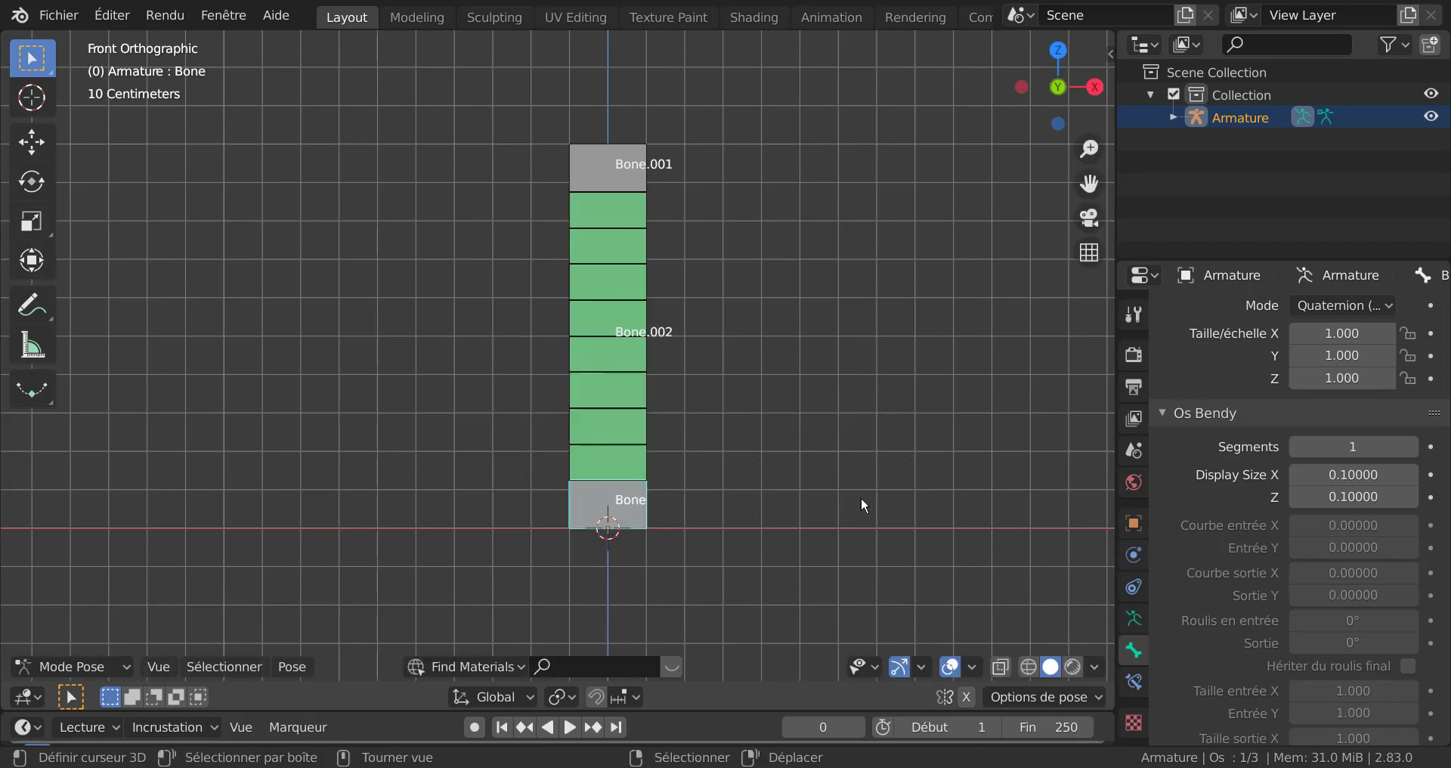
{"action": "left_click", "coordinate": [635, 170]}
{"action": "key", "text": "g"}
{"action": "right_click", "coordinate": [718, 146]}
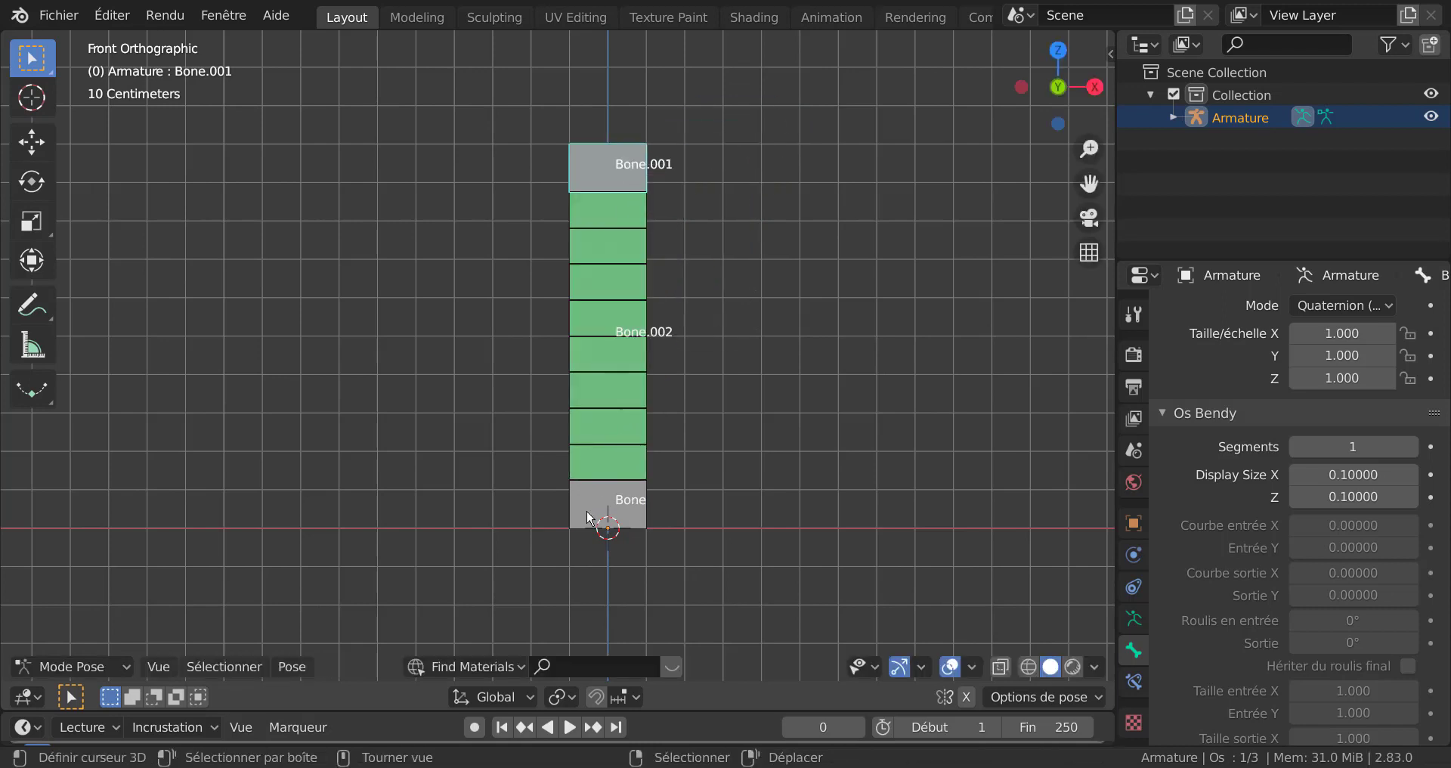
Step: Set the middle bendy bone's Start Handle to Absolu, with the bottom bone (Bone) as its custom handle
{"action": "left_click", "coordinate": [599, 319]}
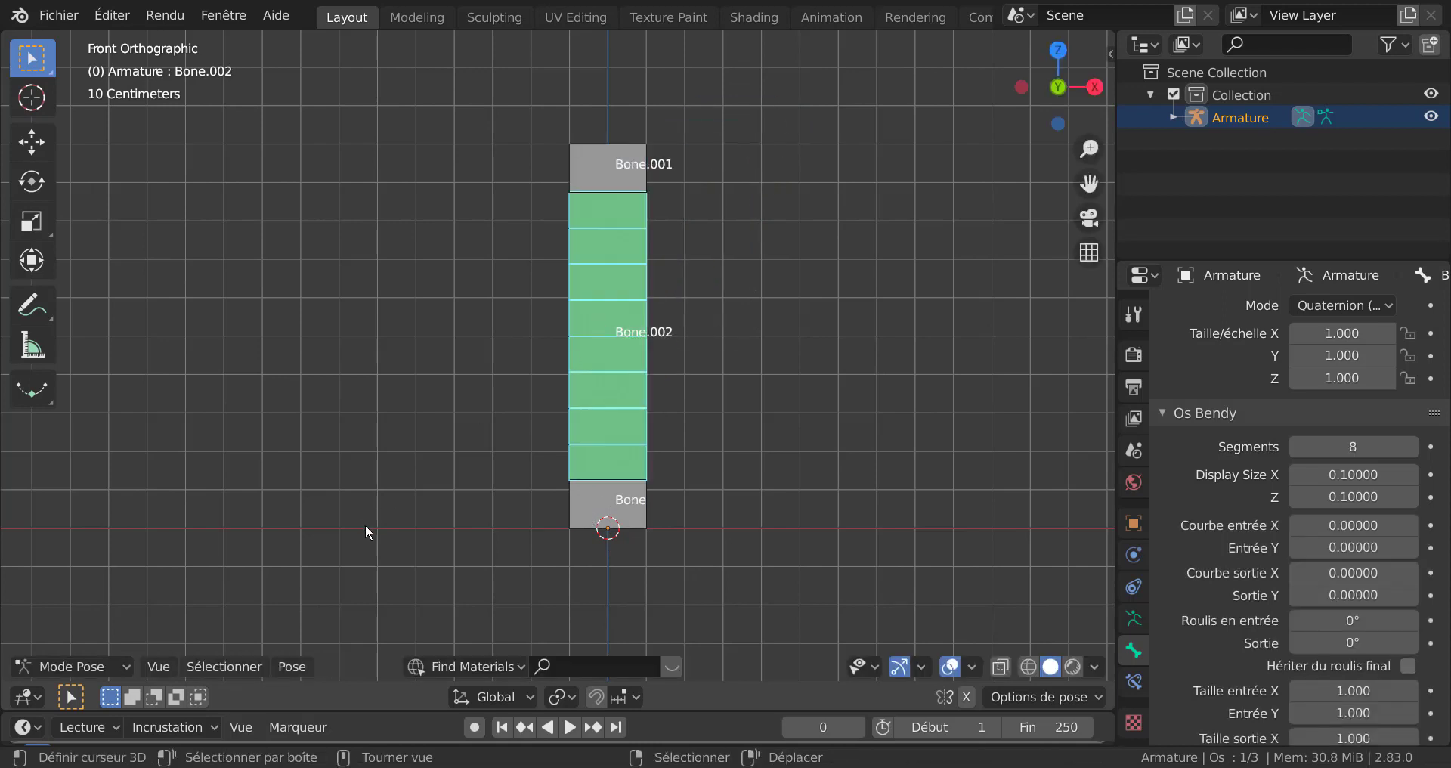
{"action": "scroll", "coordinate": [1176, 583], "scroll_direction": "down", "scroll_amount": 8}
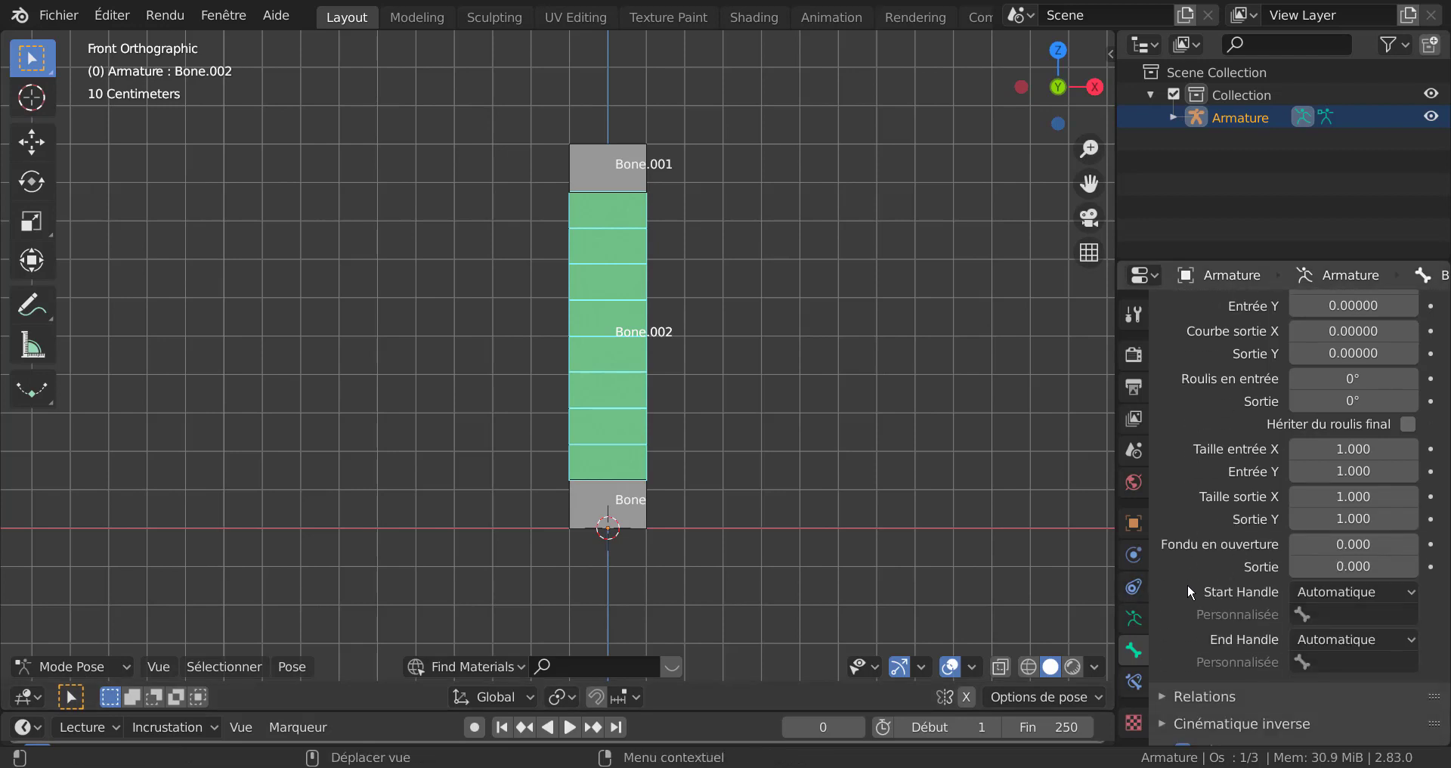
{"action": "left_click", "coordinate": [1358, 591]}
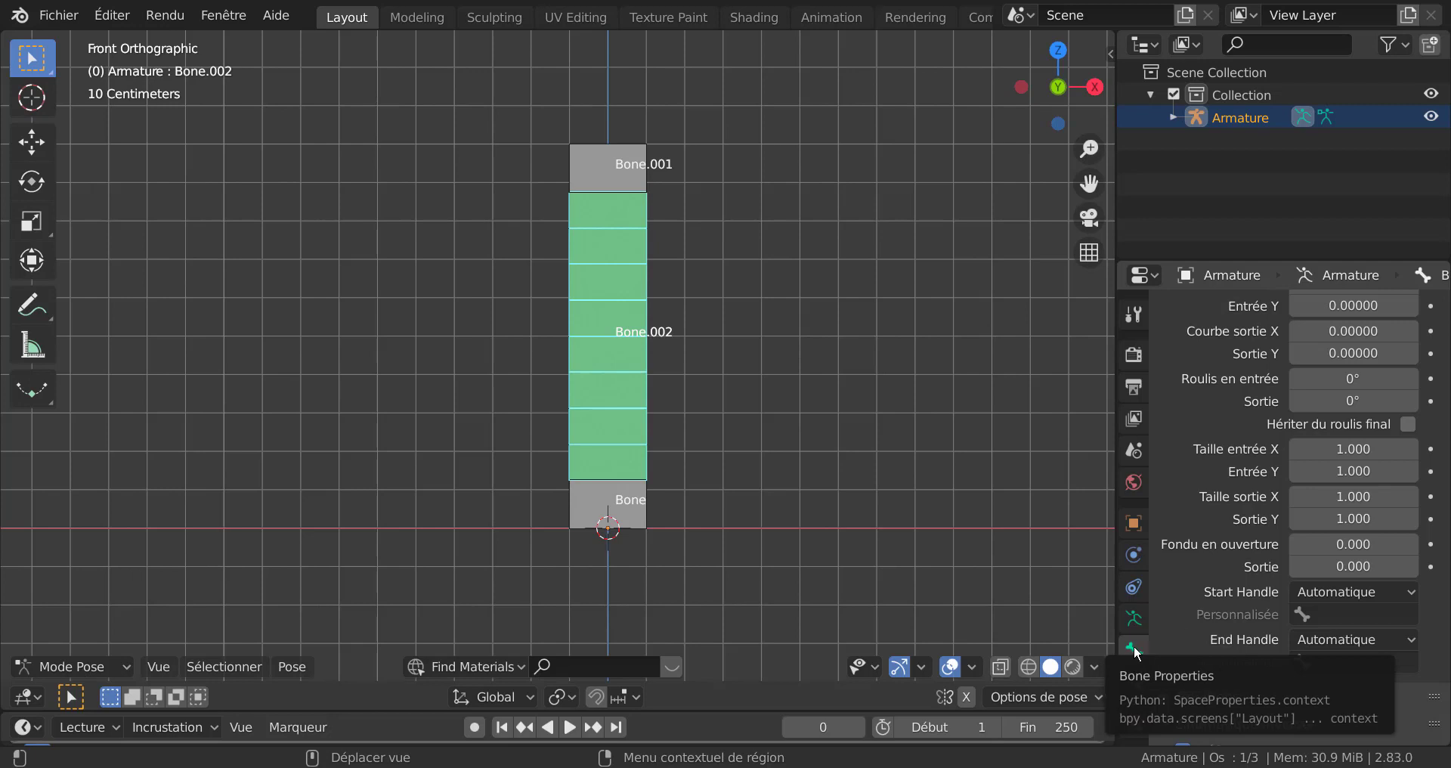
{"action": "scroll", "coordinate": [1276, 597], "scroll_direction": "up", "scroll_amount": 5}
{"action": "scroll", "coordinate": [1281, 505], "scroll_direction": "down", "scroll_amount": 7}
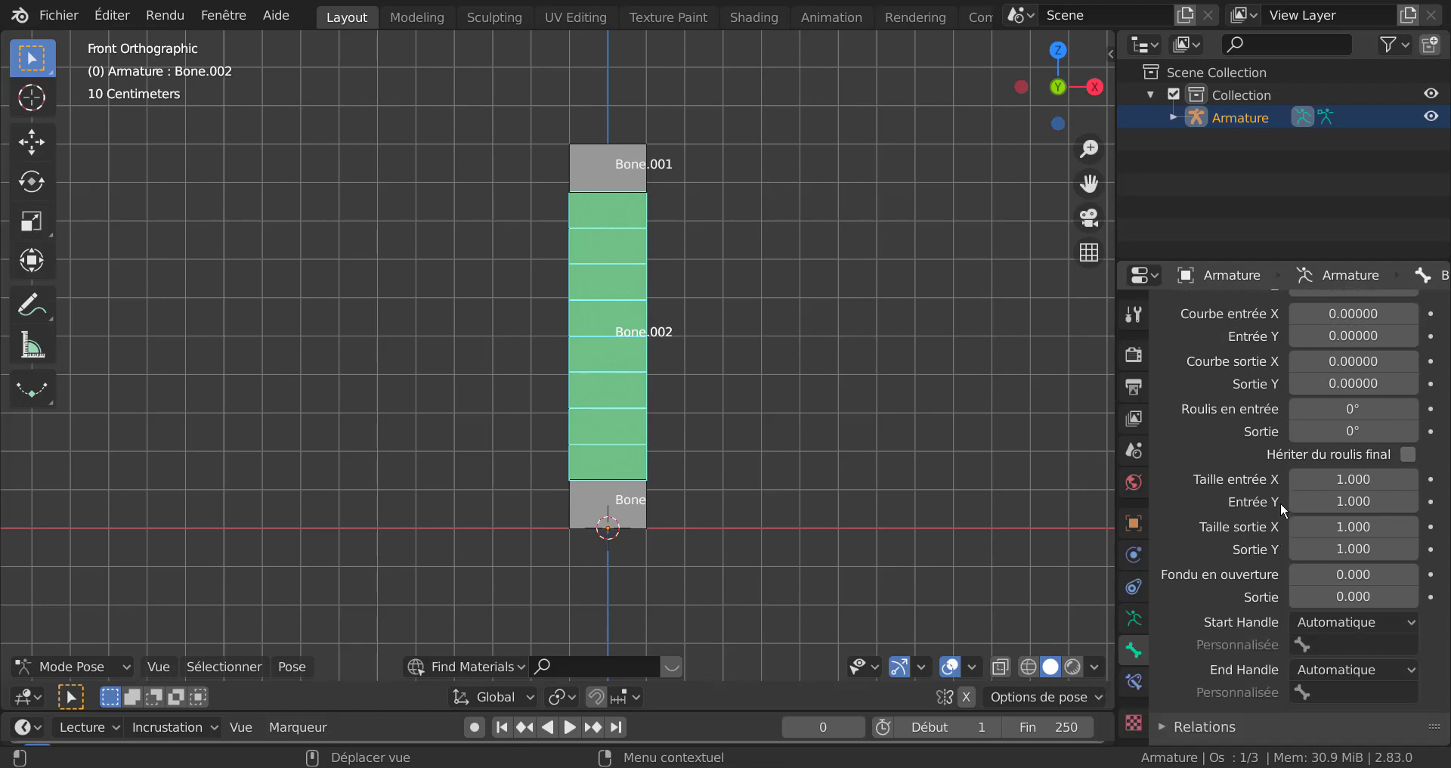
{"action": "left_click", "coordinate": [1350, 532]}
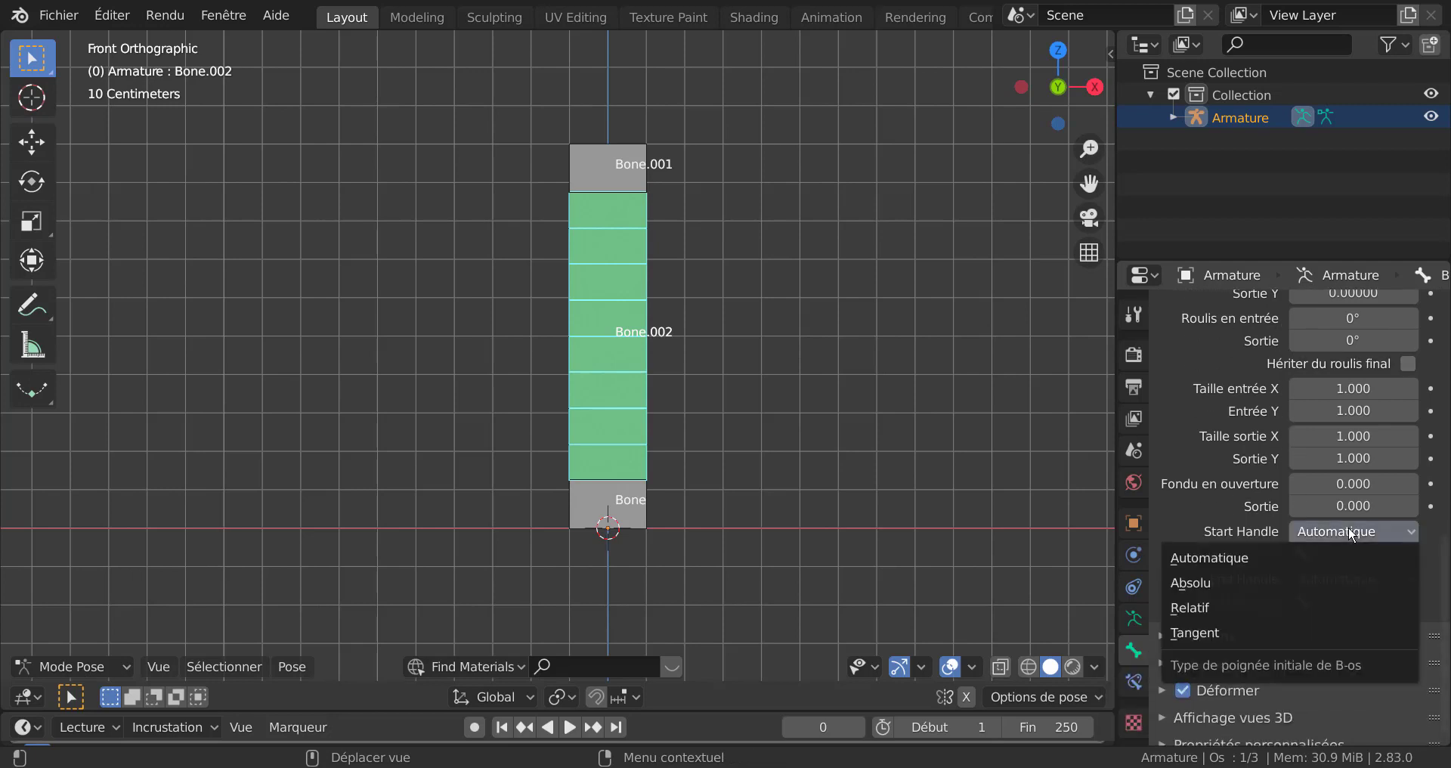
{"action": "left_click", "coordinate": [1196, 581]}
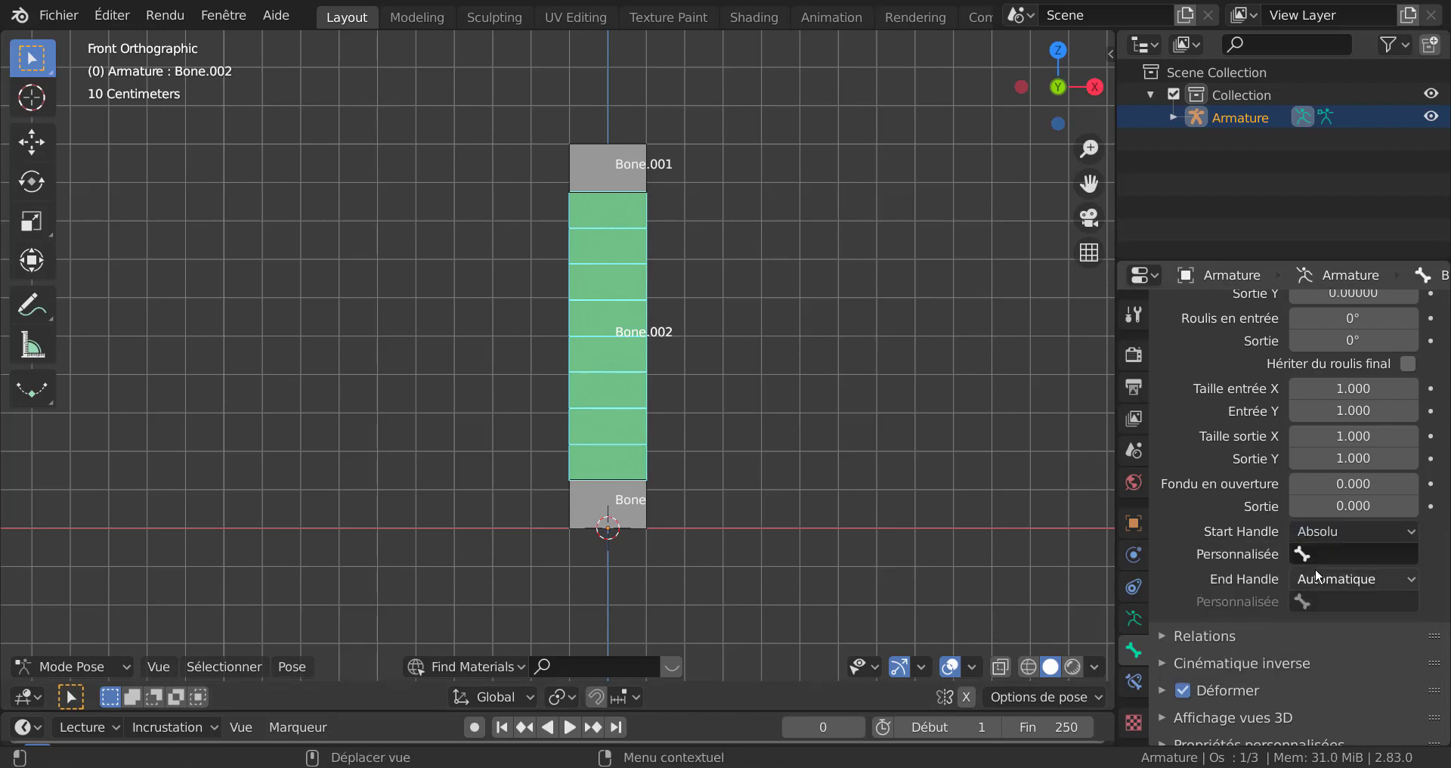
{"action": "left_click", "coordinate": [1331, 553]}
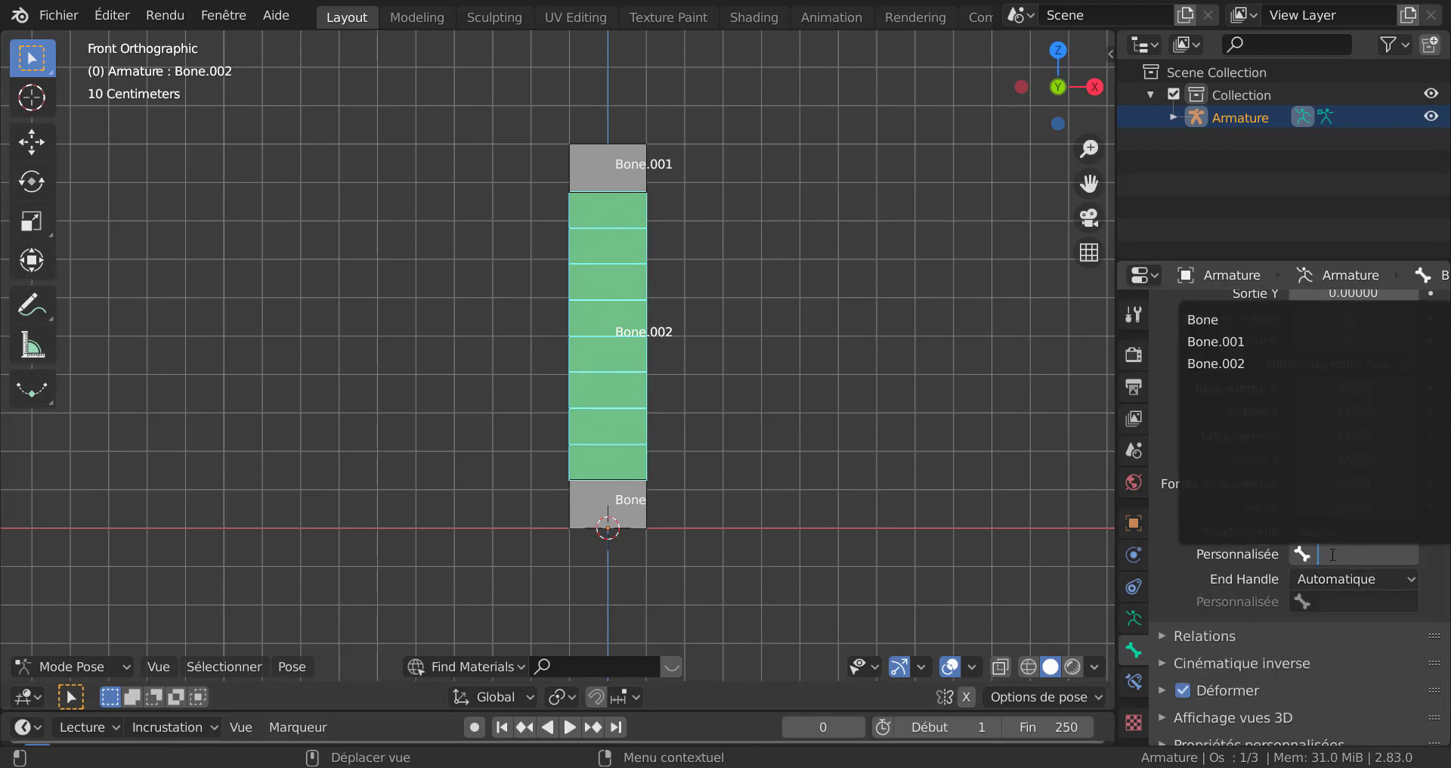
{"action": "left_click", "coordinate": [1218, 320]}
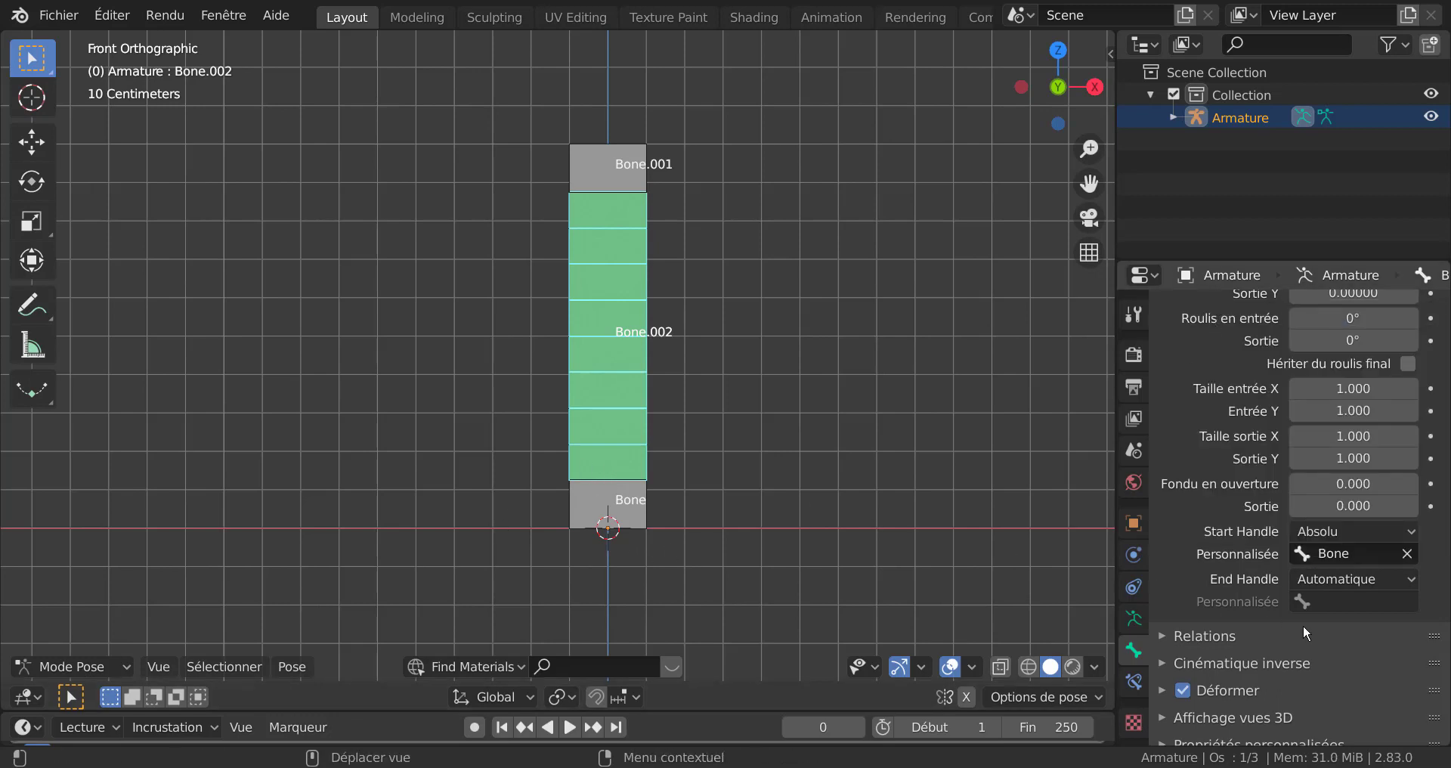
Step: Set the middle bone's End Handle to Absolu, with the top bone (Bone.001) as its custom handle
{"action": "left_click", "coordinate": [1353, 576]}
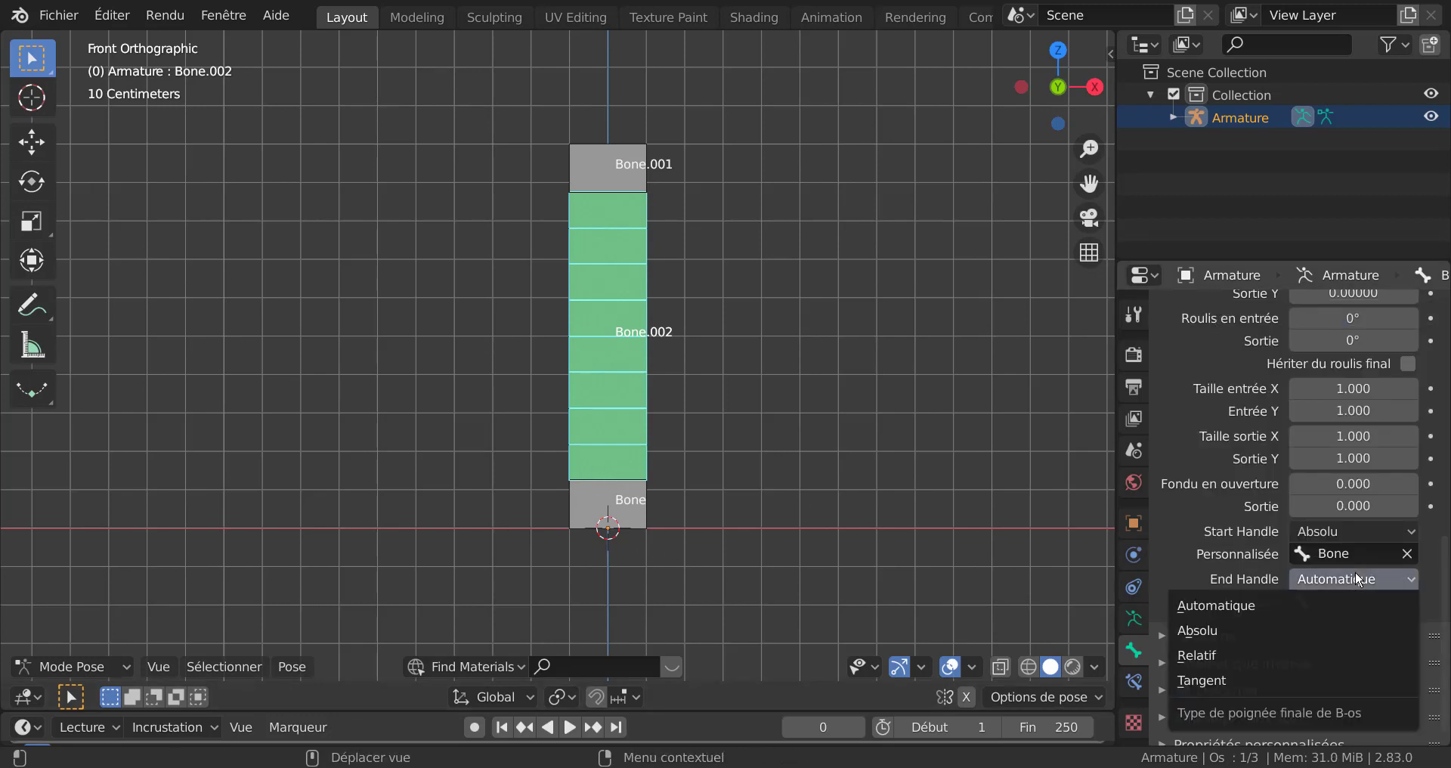
{"action": "left_click", "coordinate": [1255, 631]}
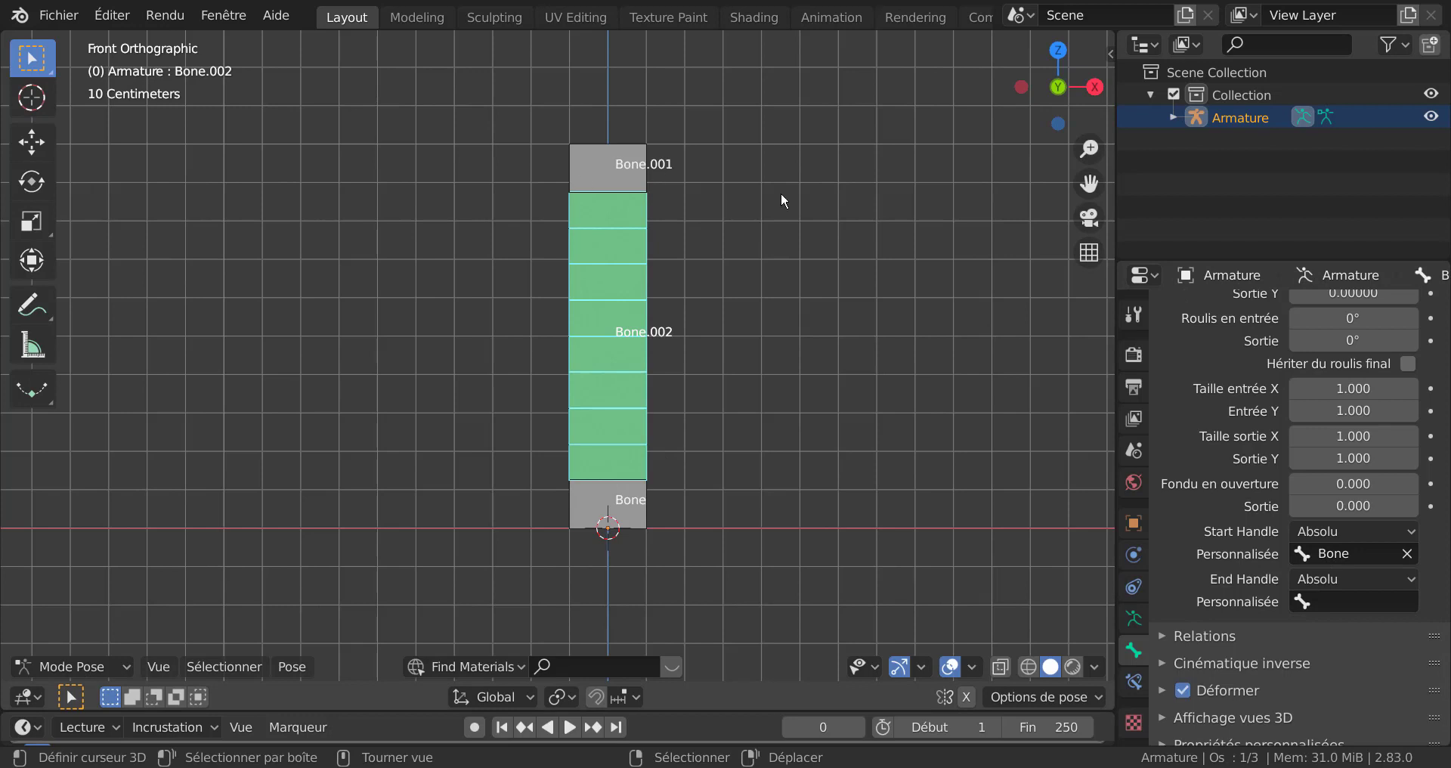
{"action": "left_click", "coordinate": [1339, 600]}
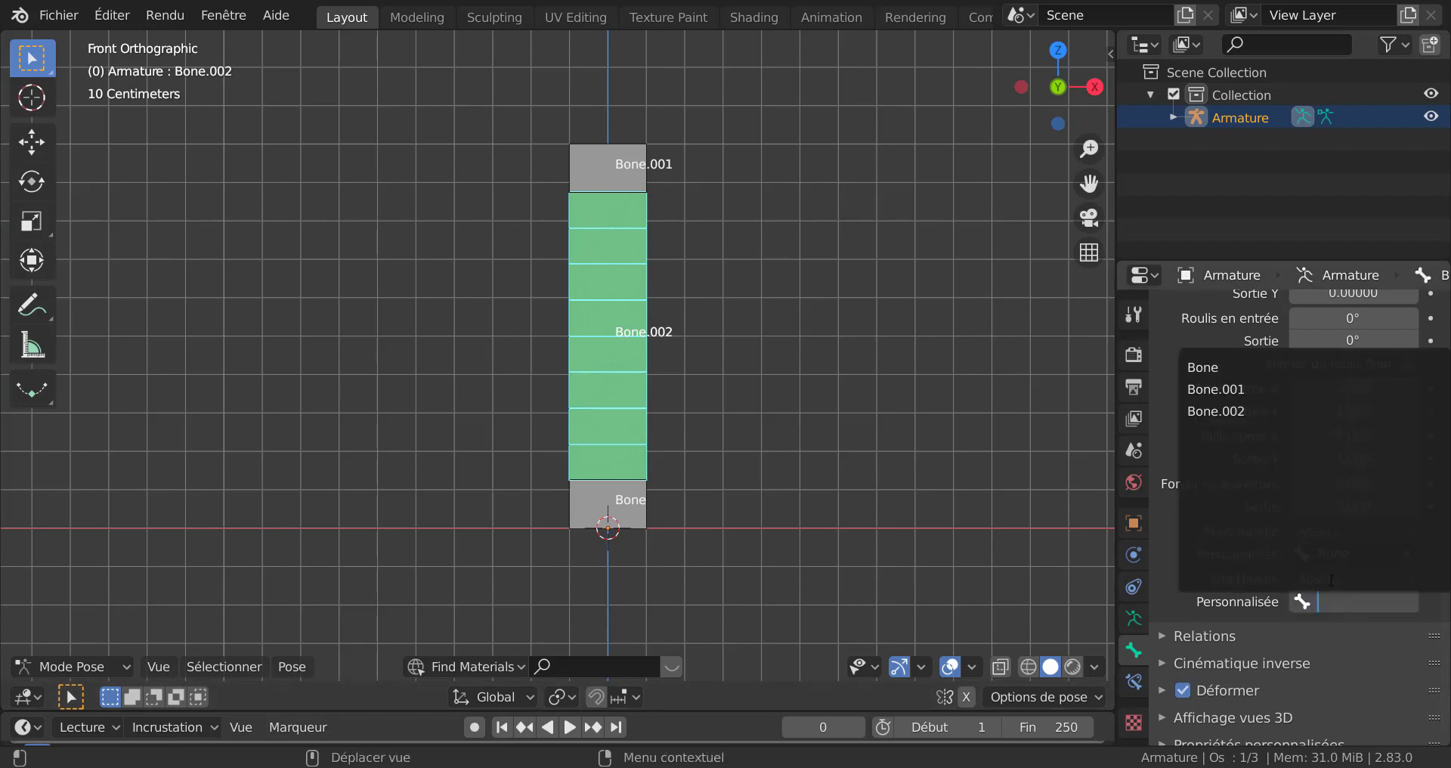
{"action": "left_click", "coordinate": [1258, 388]}
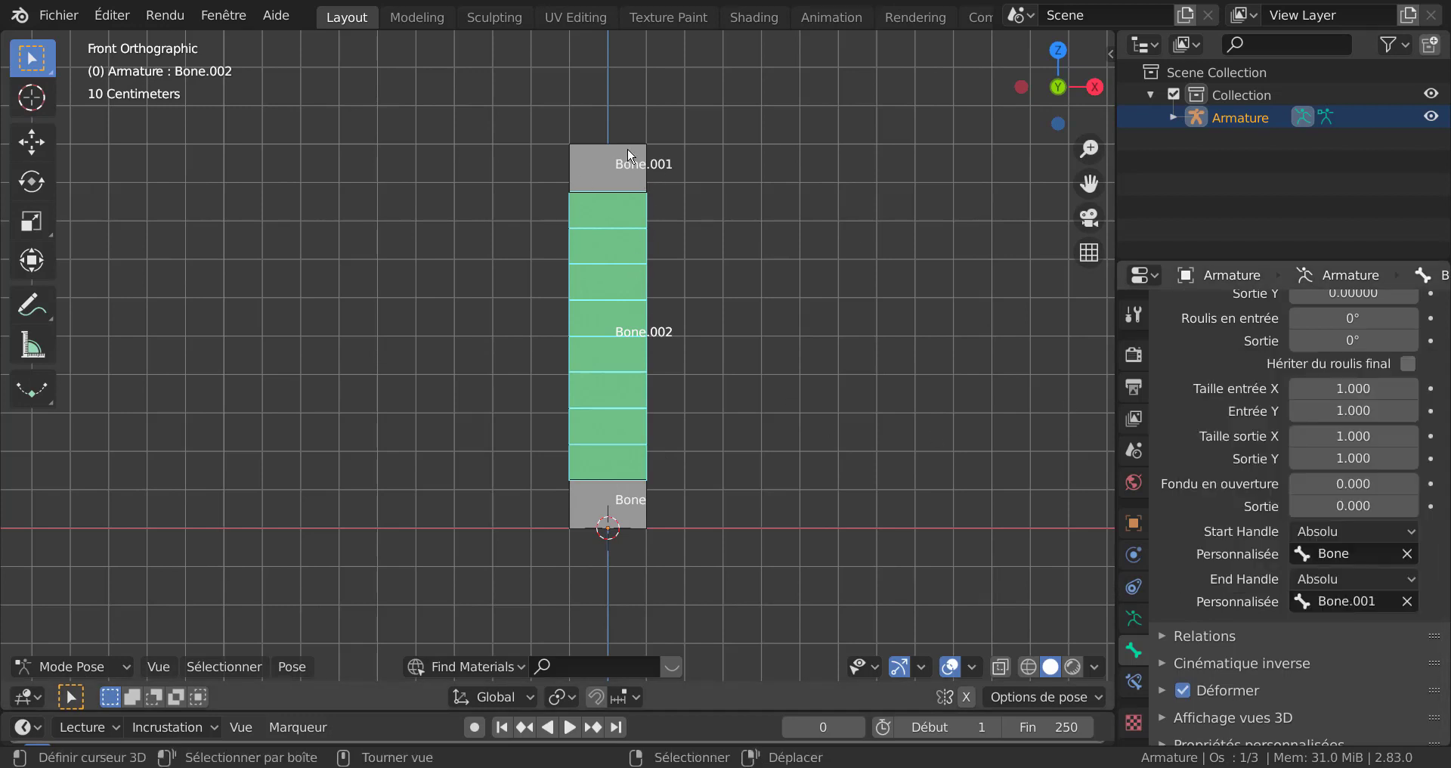
Step: Test the custom handles by rotating the top bone and the bottom bone, cancelling every rotation
{"action": "left_click", "coordinate": [618, 170]}
{"action": "key", "text": "r"}
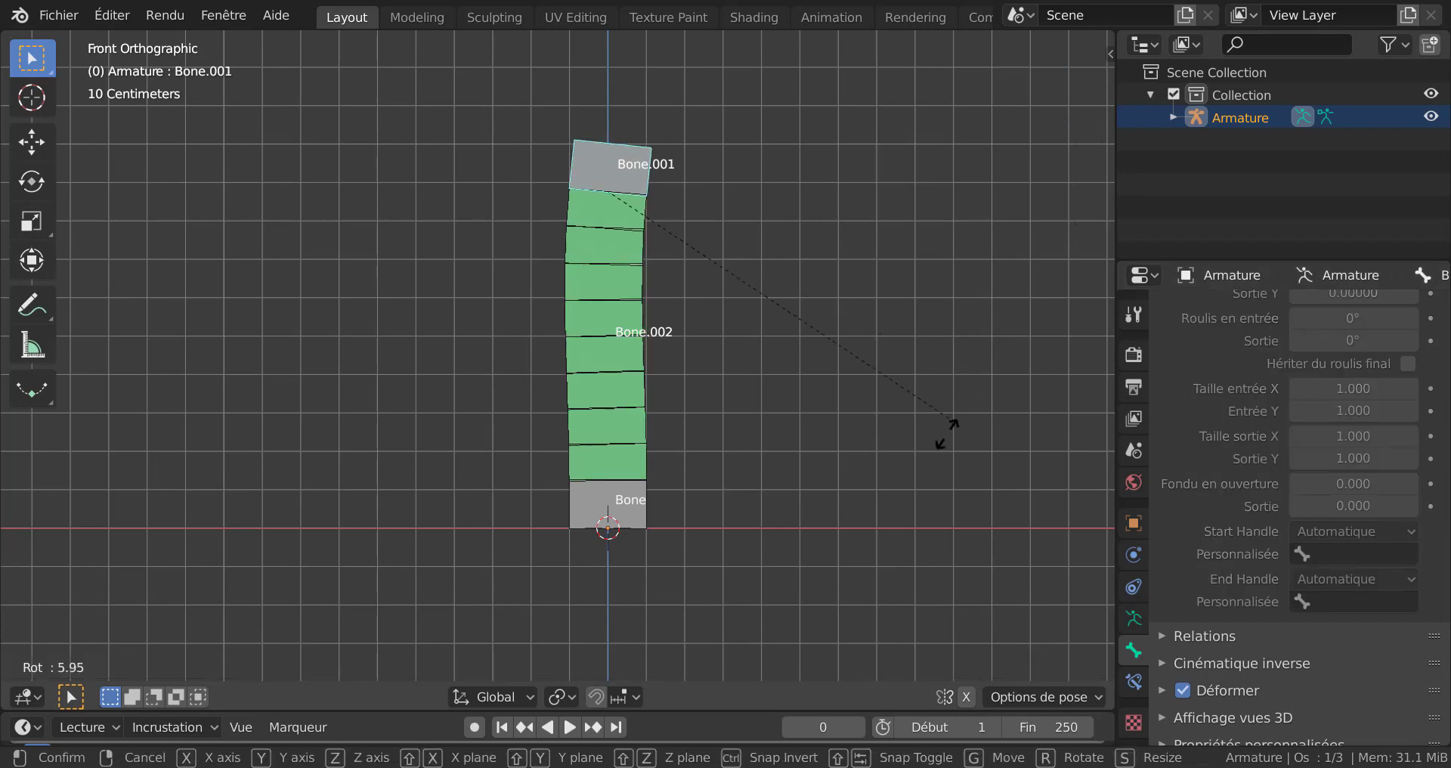
{"action": "key", "text": "Escape"}
{"action": "left_click", "coordinate": [637, 533]}
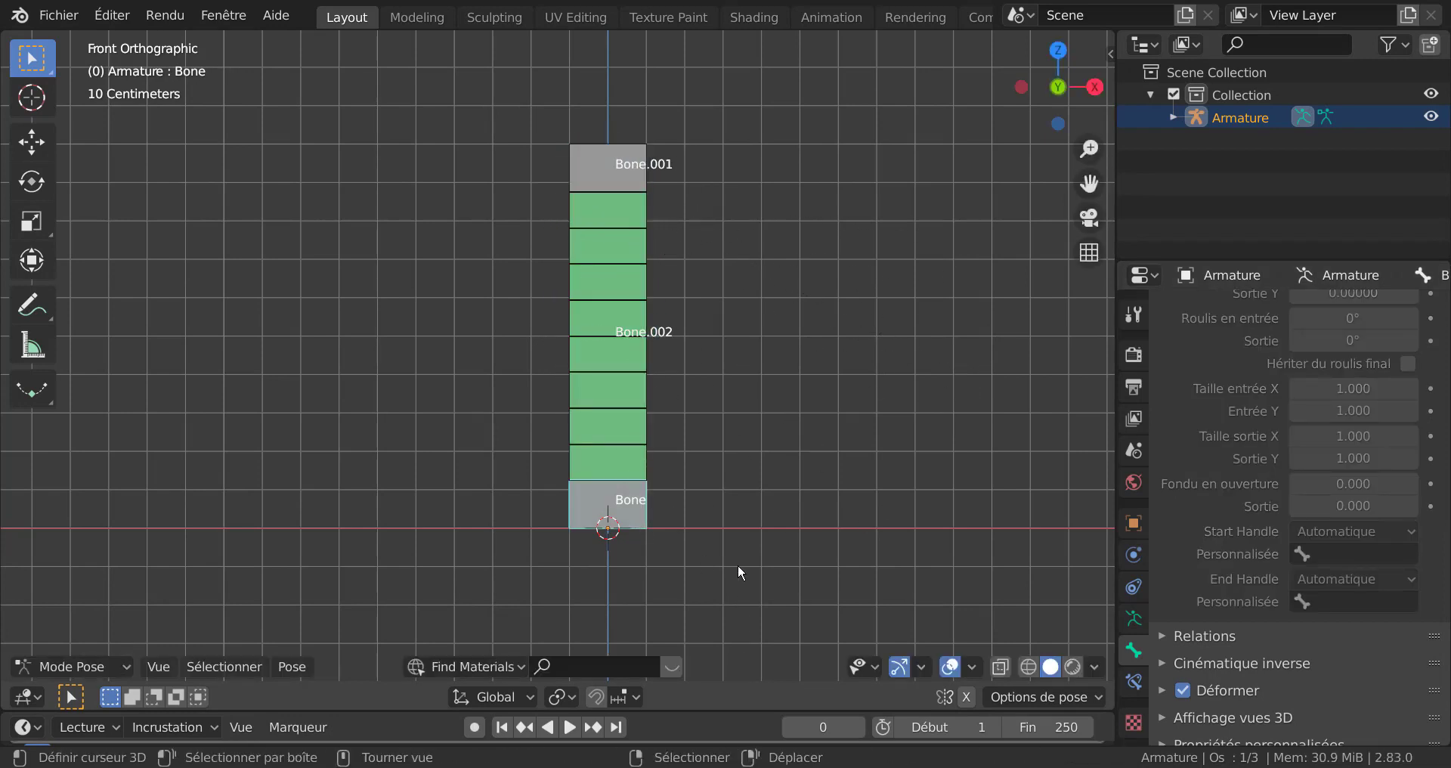
{"action": "key", "text": "r"}
{"action": "key", "text": "Escape"}
{"action": "left_click", "coordinate": [628, 178]}
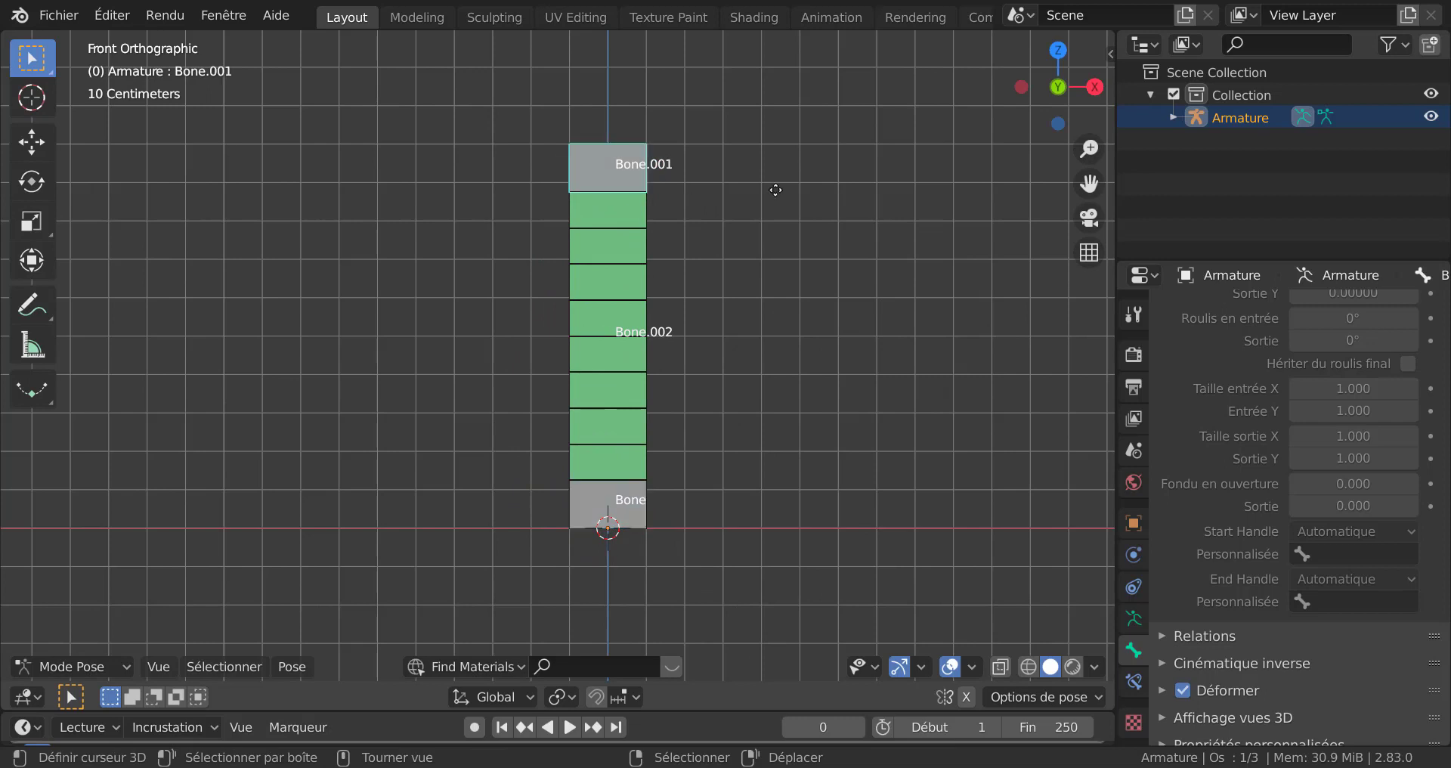
{"action": "key", "text": "r"}
{"action": "key", "text": "Escape"}
Step: Test the bending and stretching by moving the top bone sideways and upward, keeping none of the moves
{"action": "key", "text": "g"}
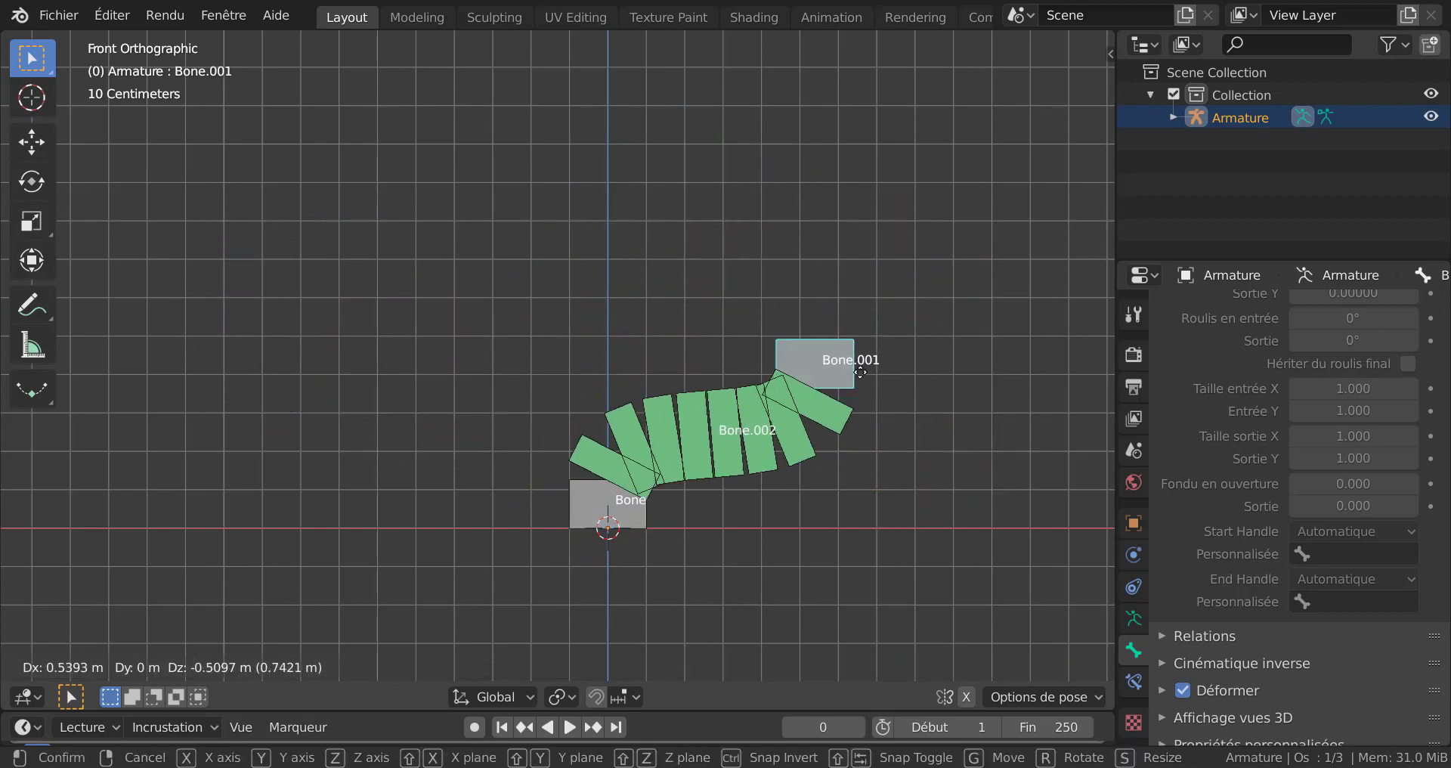
{"action": "left_click", "coordinate": [839, 295]}
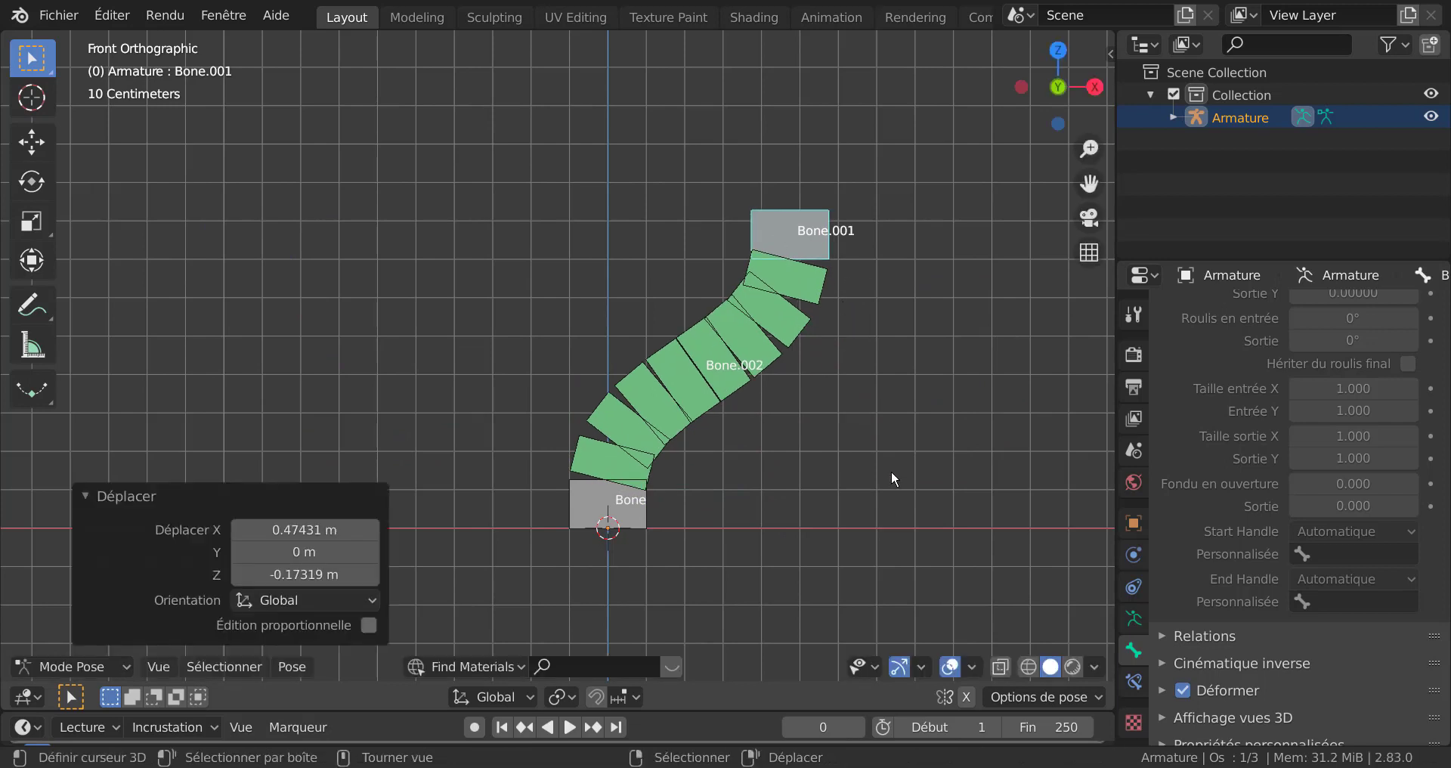
{"action": "key", "text": "ctrl+z"}
{"action": "left_click_drag", "start_coordinate": [571, 179], "coordinate": [865, 284]}
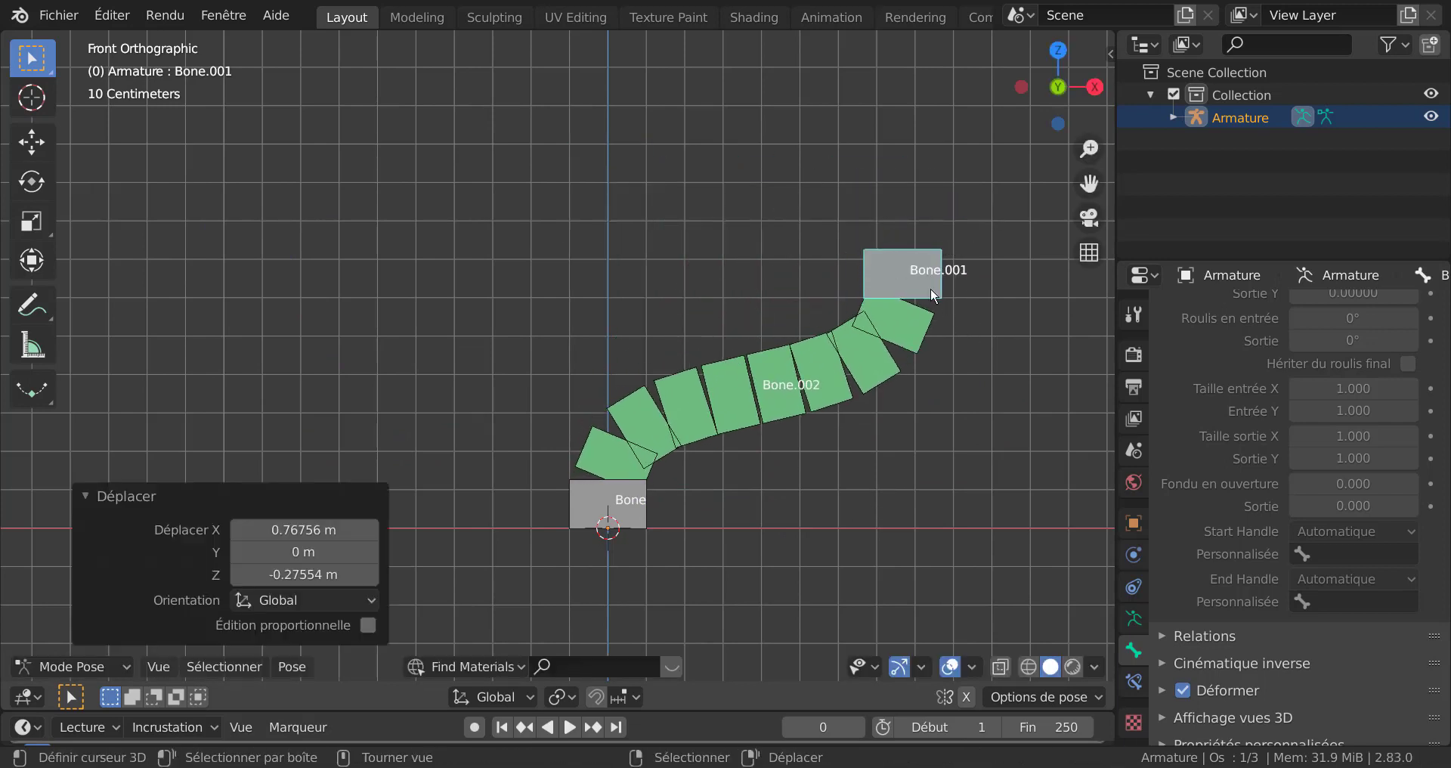
{"action": "key", "text": "g"}
{"action": "right_click", "coordinate": [533, 177]}
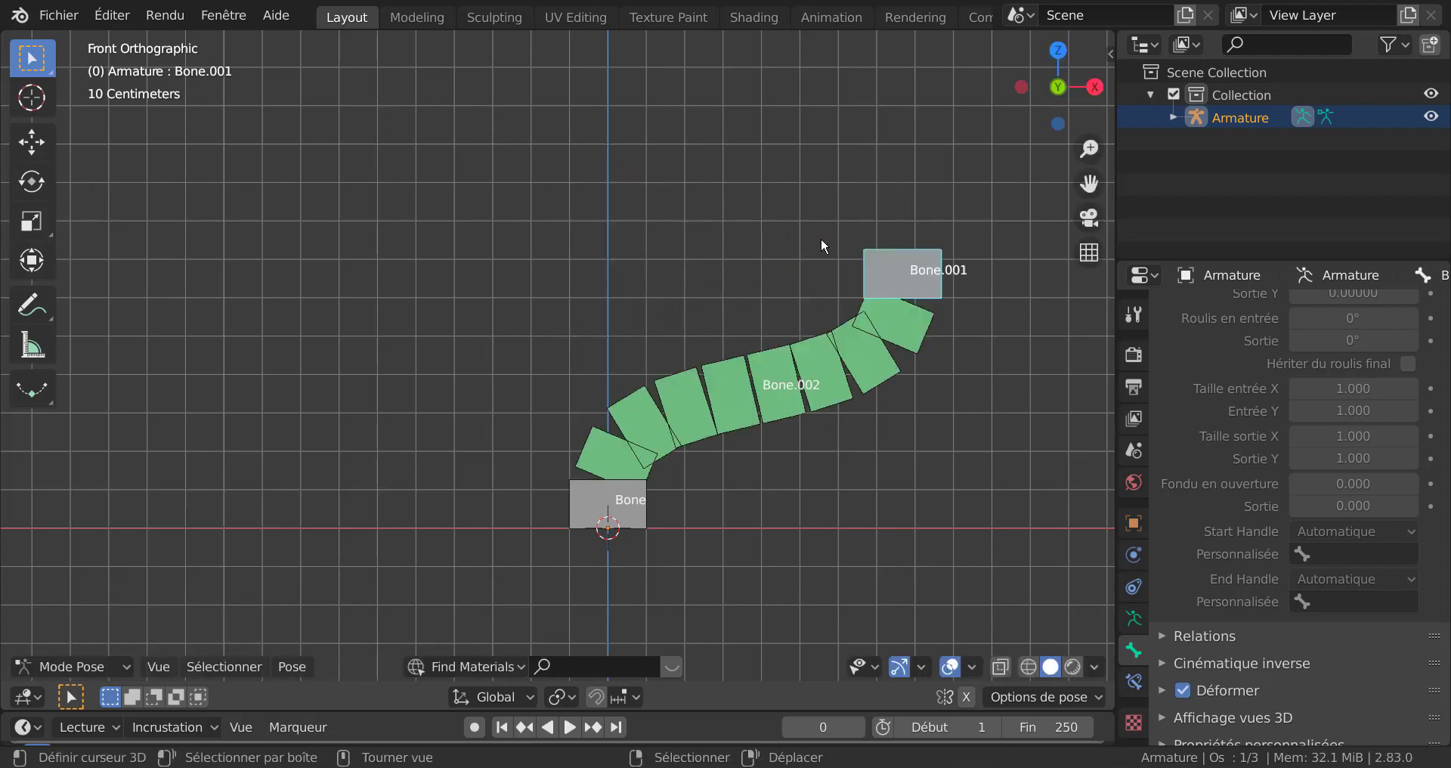
{"action": "key", "text": "ctrl+z"}
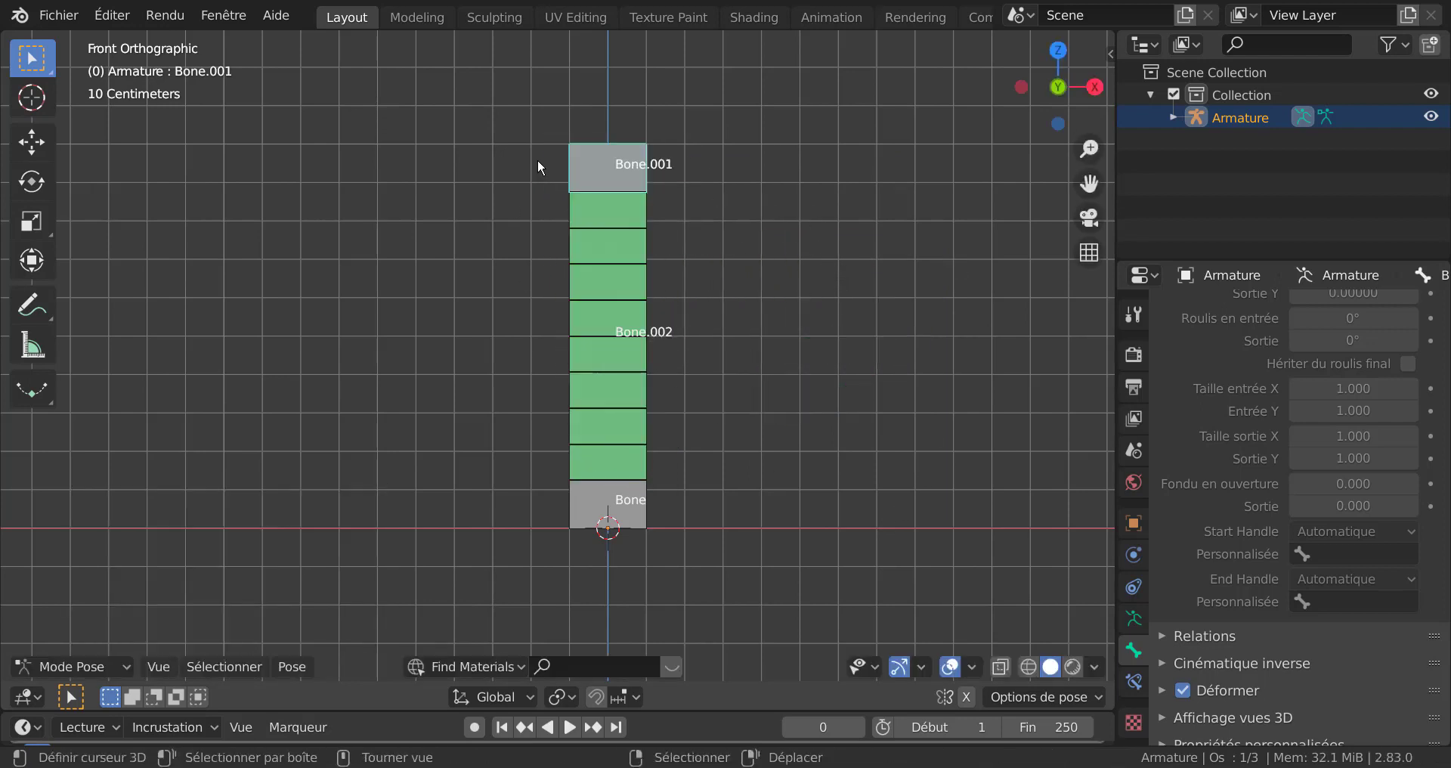
{"action": "key", "text": "g"}
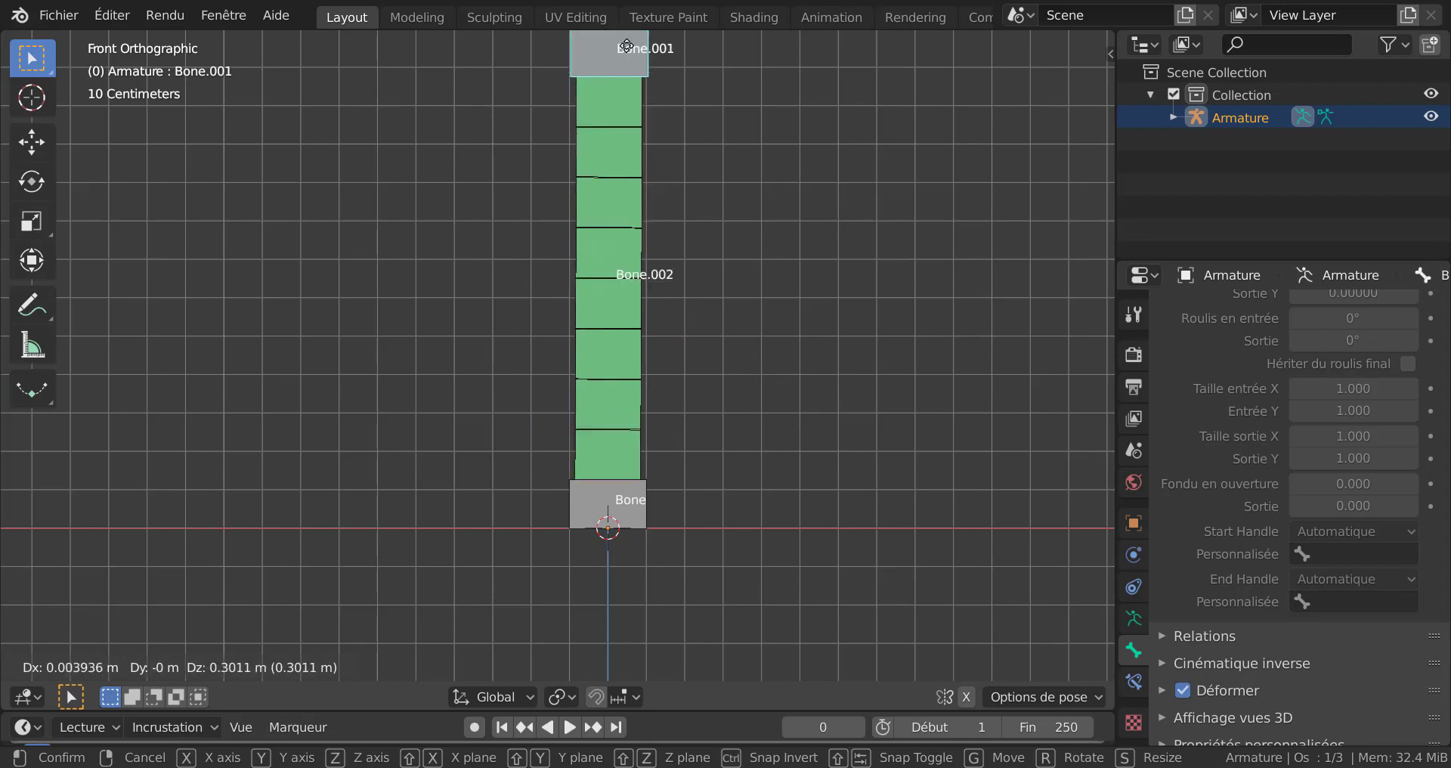
{"action": "right_click", "coordinate": [627, 526]}
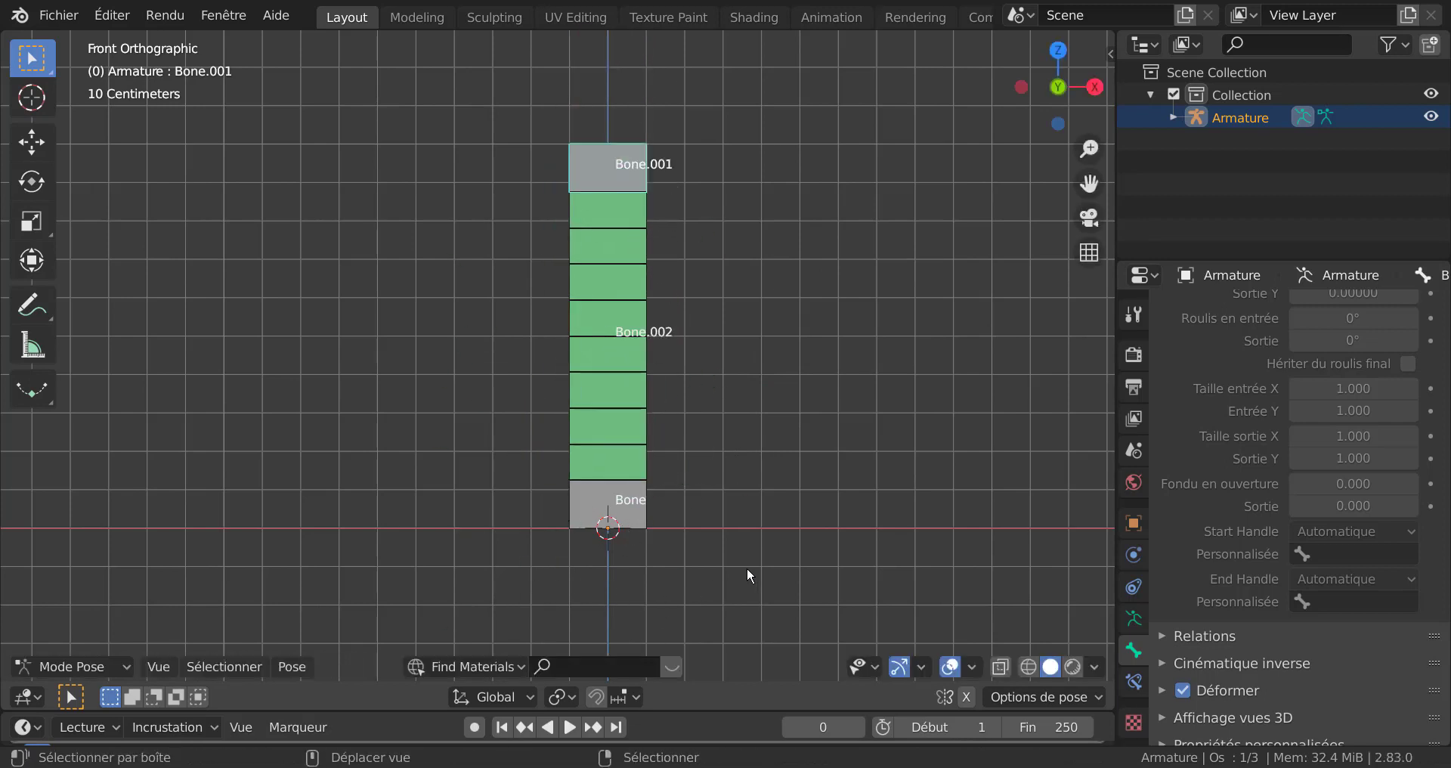
{"action": "mouse_move", "coordinate": [781, 570]}
{"action": "middle_mouse_down", "text": "shift"}
{"action": "mouse_move", "coordinate": [809, 582]}
{"action": "mouse_move", "coordinate": [790, 591]}
{"action": "middle_mouse_up", "text": "shift"}
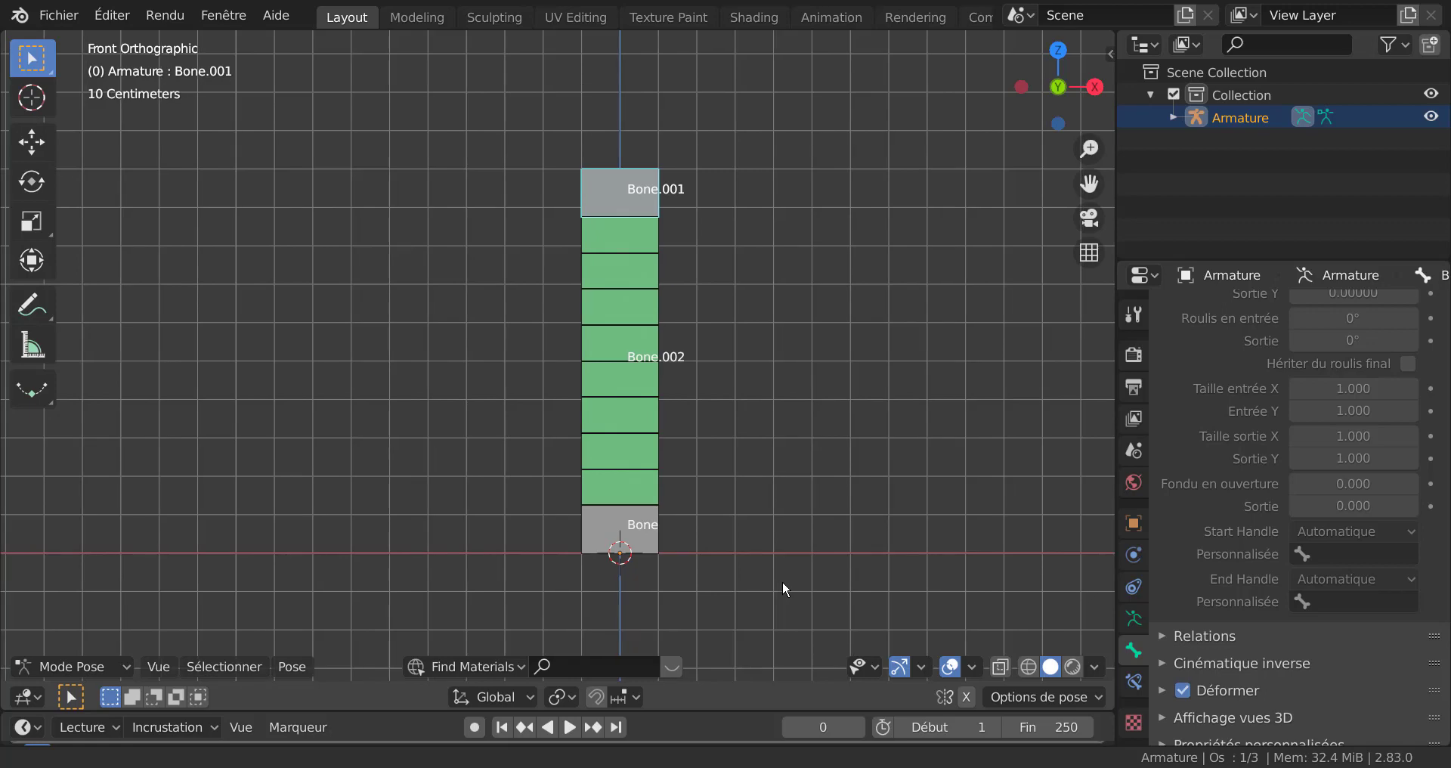
{"action": "left_click", "coordinate": [213, 669]}
{"action": "mouse_move", "coordinate": [310, 664]}
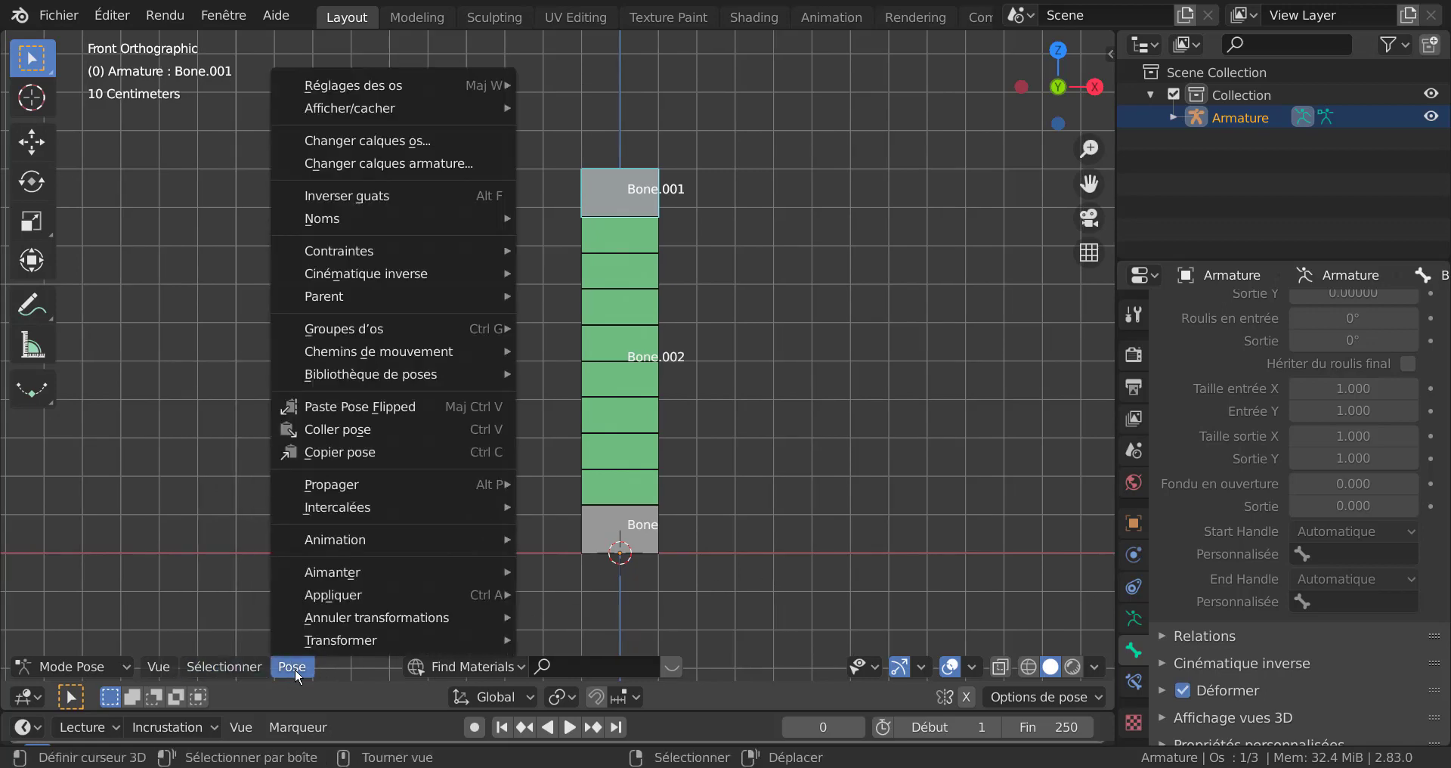
Step: Try curving the middle bone by setting its bendy-bone curve-in X (Courbe entrée X) to 0.31
{"action": "middle_click_drag", "start_coordinate": [675, 529], "coordinate": [803, 505]}
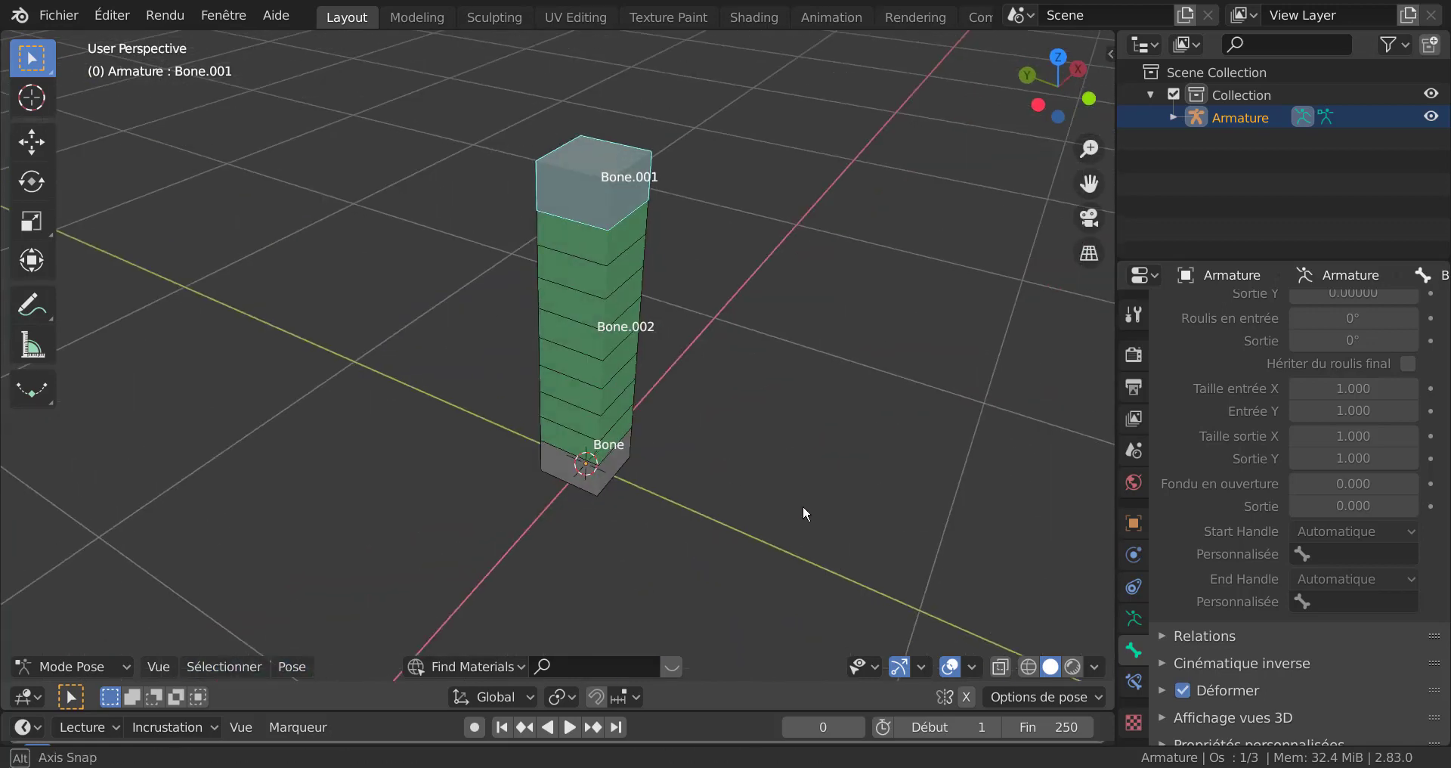
{"action": "left_click", "coordinate": [618, 333]}
{"action": "scroll", "coordinate": [1250, 469], "scroll_direction": "up", "scroll_amount": 3}
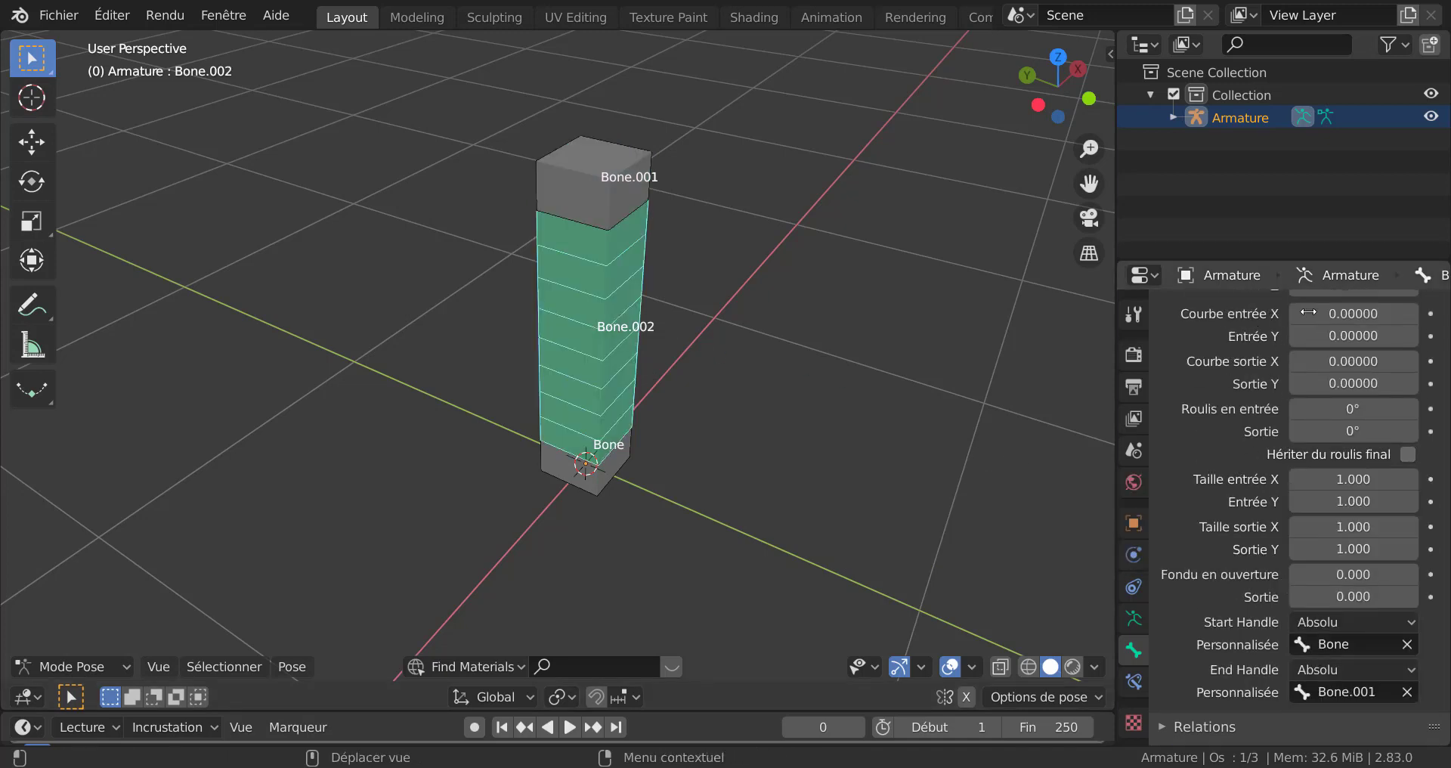
{"action": "left_click_drag", "start_coordinate": [1353, 313], "coordinate": [1364, 312]}
{"action": "right_click", "coordinate": [1379, 314]}
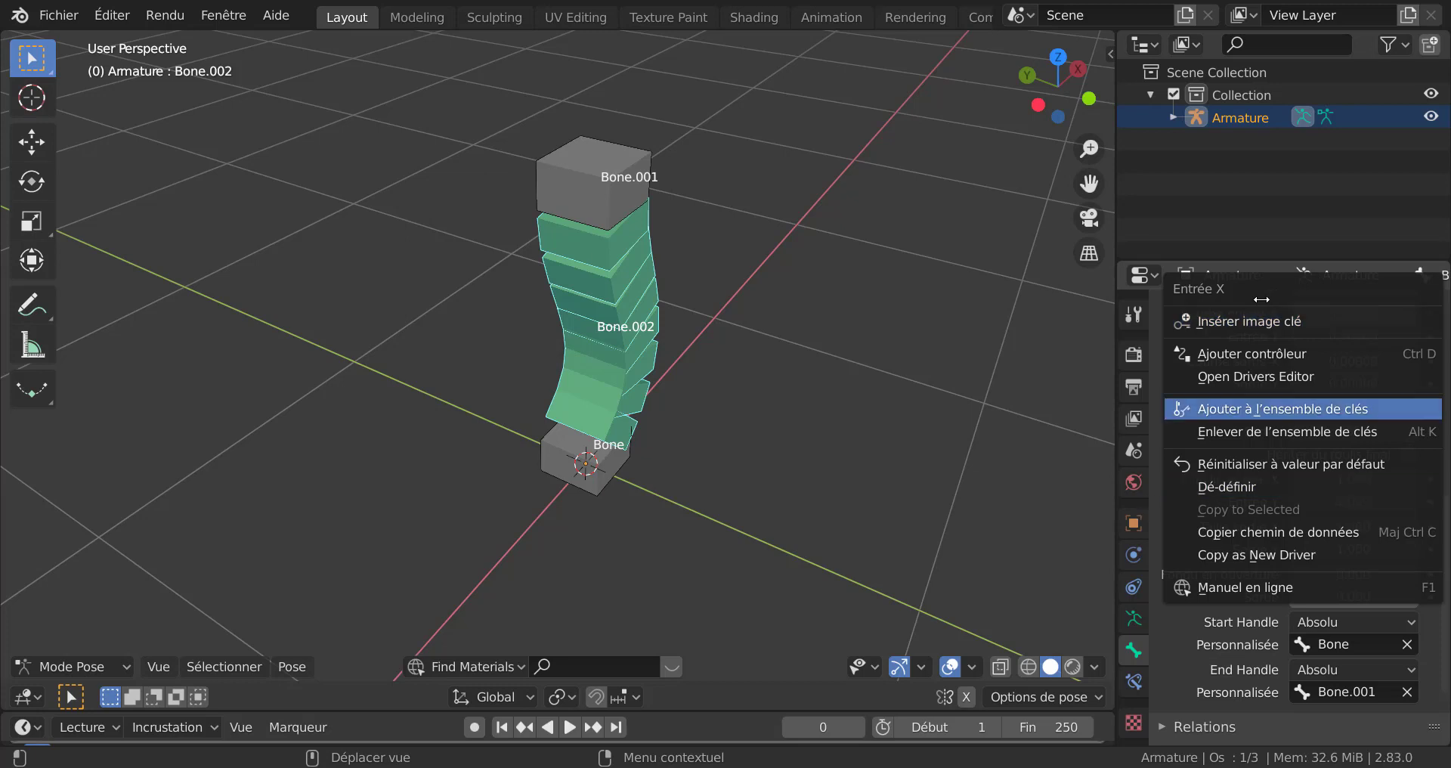
{"action": "left_click", "coordinate": [1161, 508]}
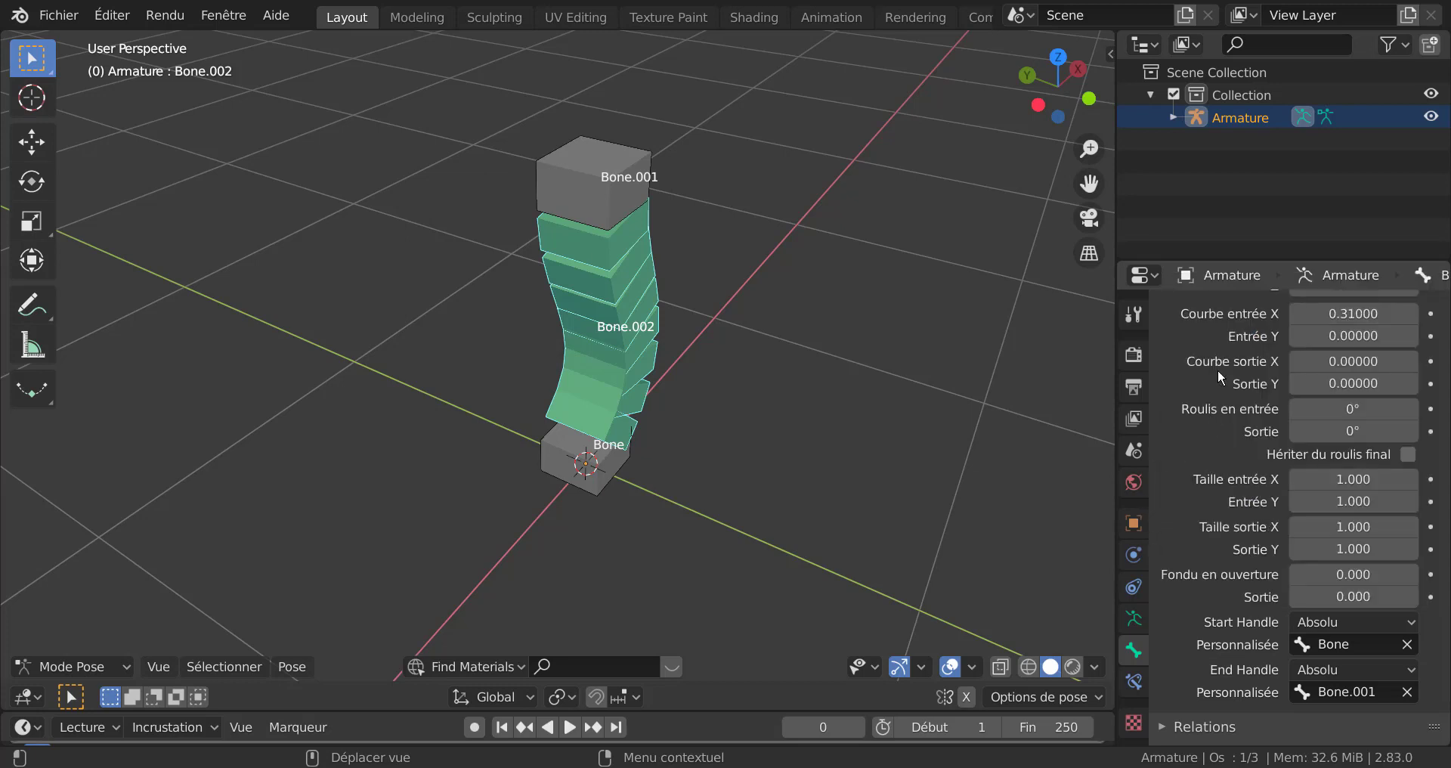
Step: Reset the middle bone's curve-in X (Courbe entrée X) to 0
{"action": "left_click", "coordinate": [1332, 314]}
{"action": "key", "text": "ctrl+a"}
{"action": "type", "text": "0"}
{"action": "key", "text": "Return"}
Step: Make the middle bone thinner by setting its bendy-bone Display Size to 0.04 in X and 0.07 in Z
{"action": "scroll", "coordinate": [1228, 448], "scroll_direction": "up", "scroll_amount": 3}
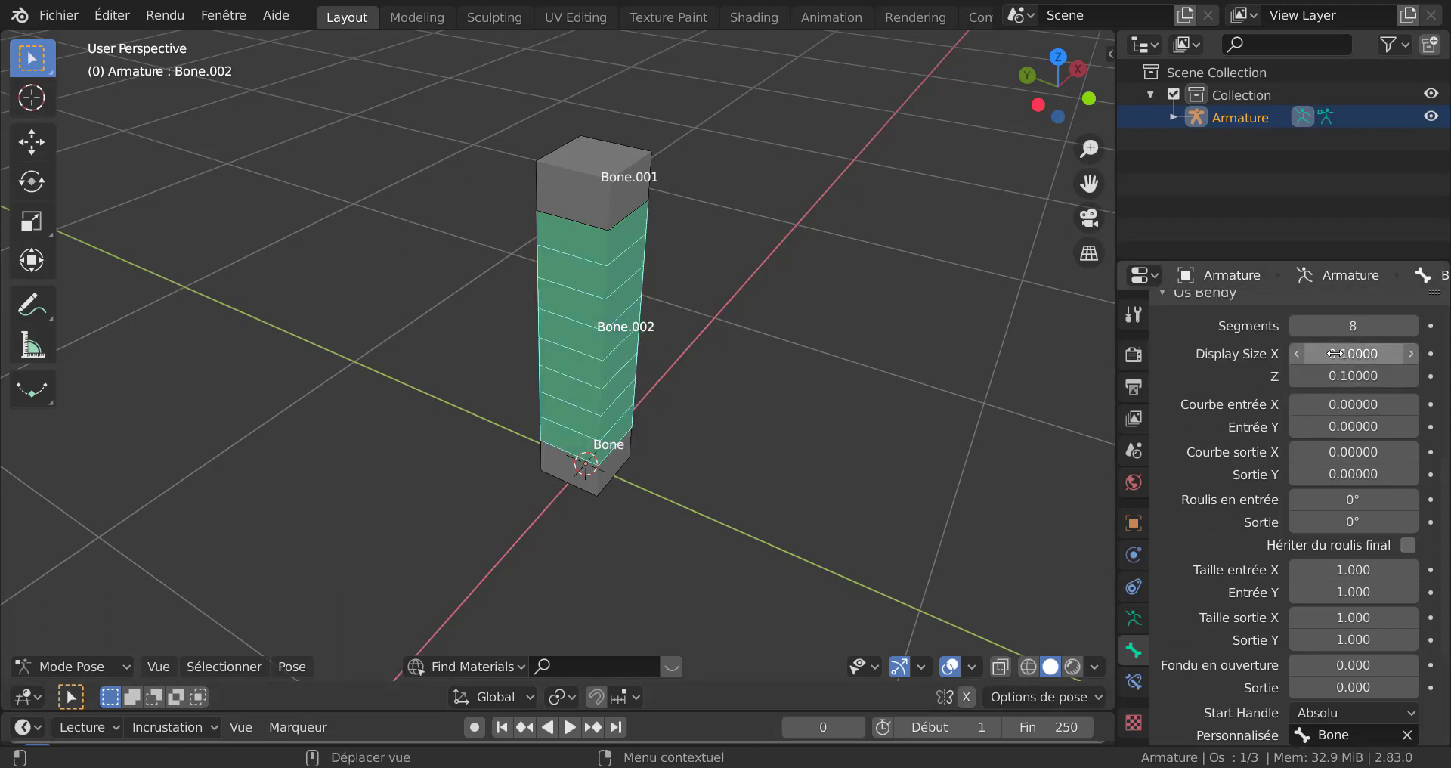
{"action": "mouse_move", "coordinate": [1336, 356]}
{"action": "left_mouse_down"}
{"action": "mouse_move", "coordinate": [1388, 355]}
{"action": "mouse_move", "coordinate": [1335, 355]}
{"action": "mouse_move", "coordinate": [1366, 375]}
{"action": "mouse_move", "coordinate": [1347, 375]}
{"action": "left_mouse_up"}
{"action": "middle_click_drag", "start_coordinate": [805, 440], "coordinate": [794, 508]}
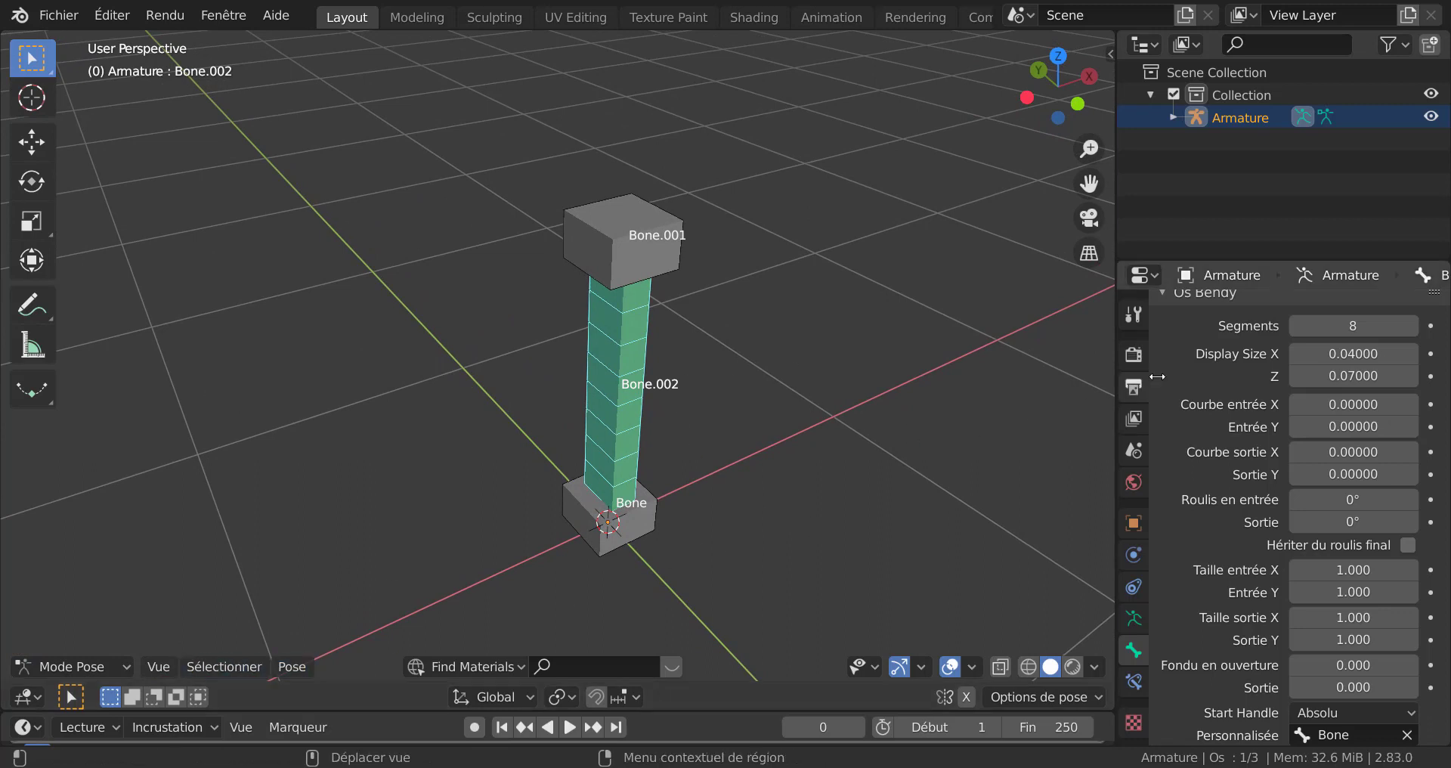
Step: Scale the top and bottom bones together along the X axis to about 0.286 in Pose Mode
{"action": "left_click", "coordinate": [605, 256]}
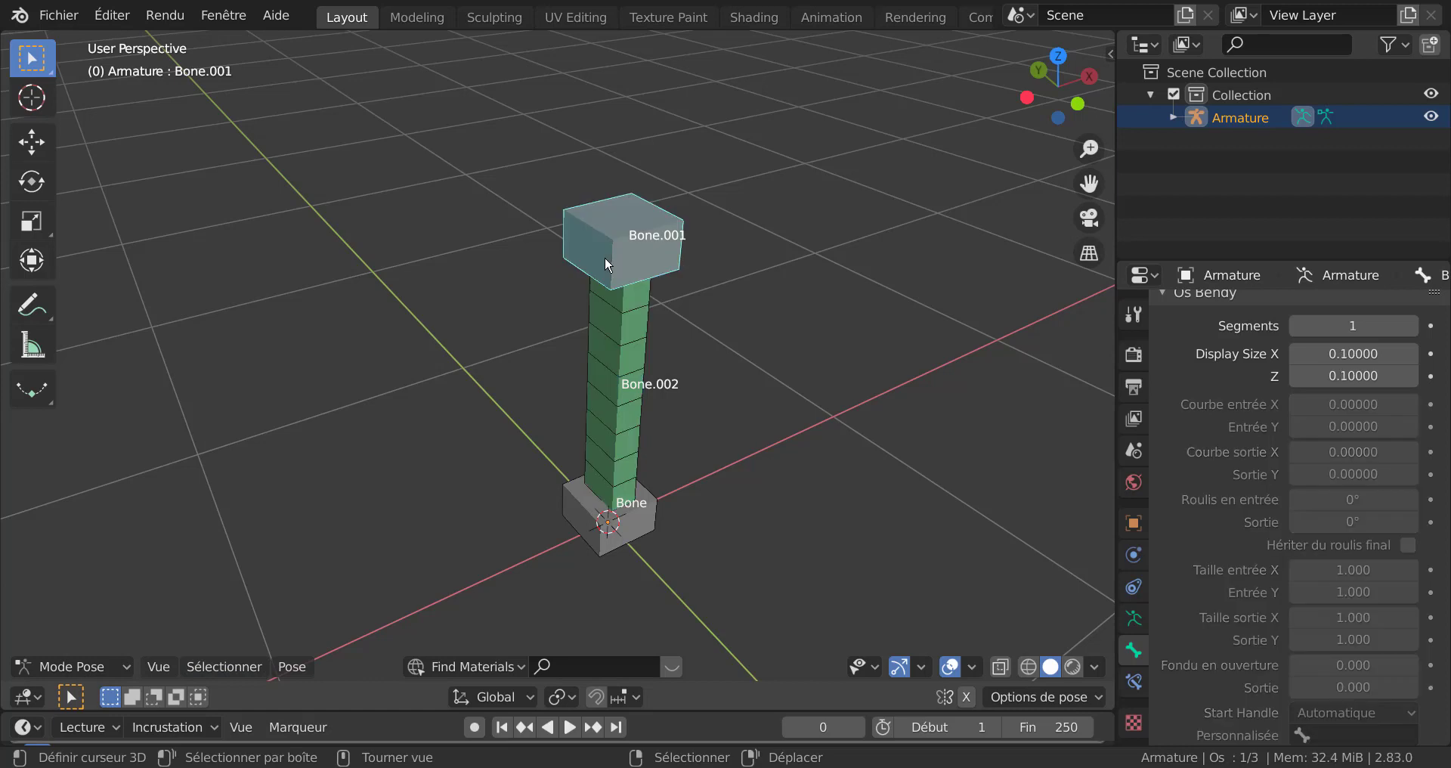
{"action": "left_click", "coordinate": [611, 529], "text": "shift"}
{"action": "scroll", "coordinate": [700, 546], "scroll_direction": "down", "scroll_amount": 2}
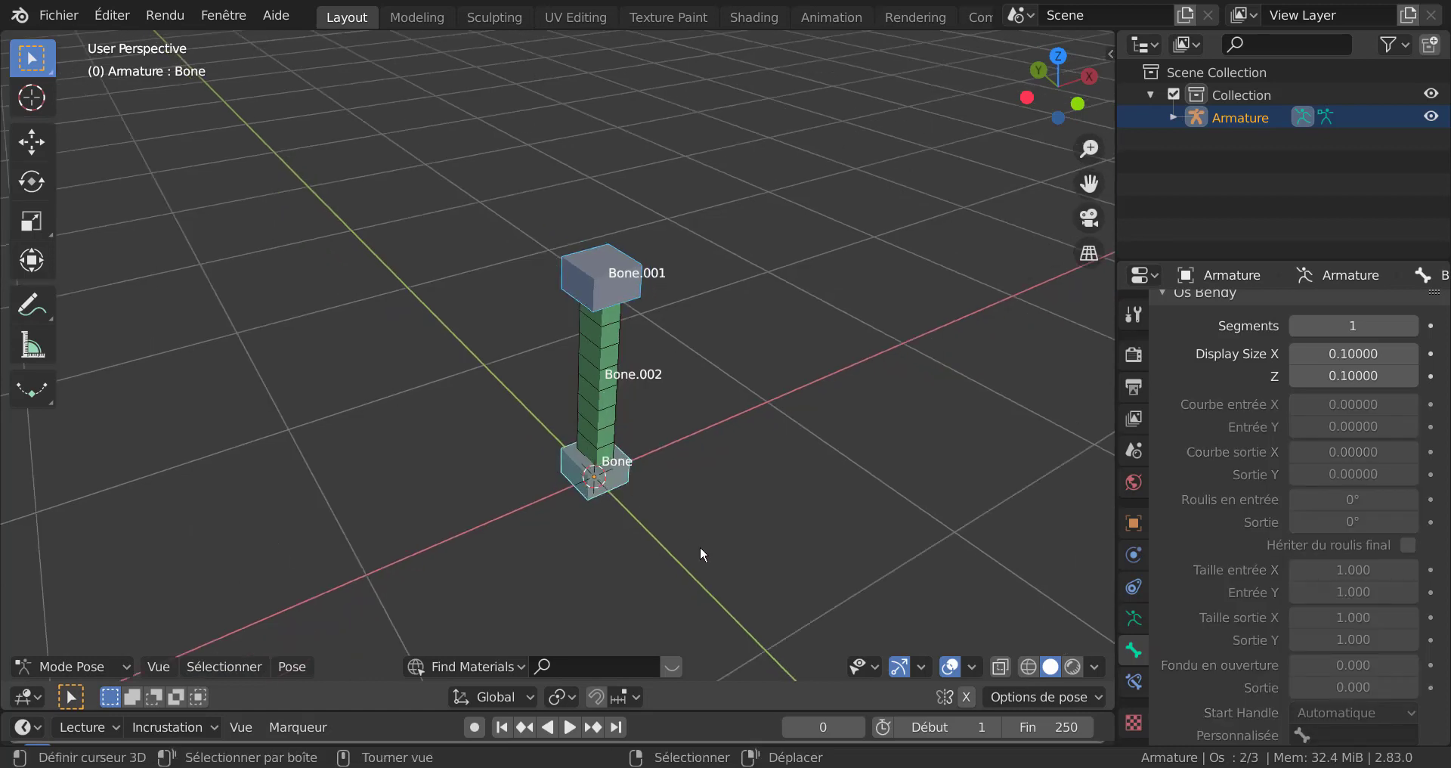
{"action": "scroll", "coordinate": [700, 555], "scroll_direction": "up", "scroll_amount": 1}
{"action": "key", "text": "s"}
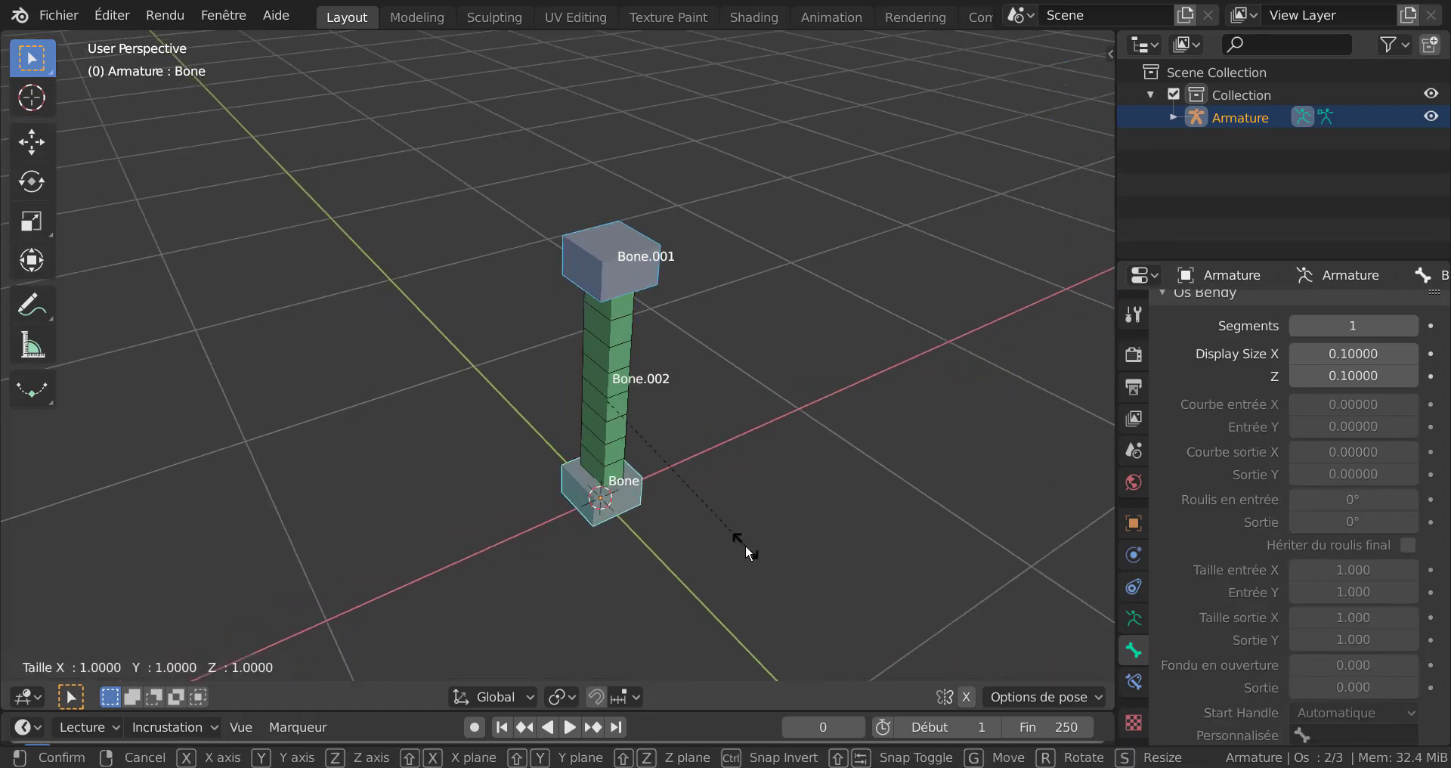
{"action": "key", "text": "x"}
{"action": "left_click", "coordinate": [654, 424]}
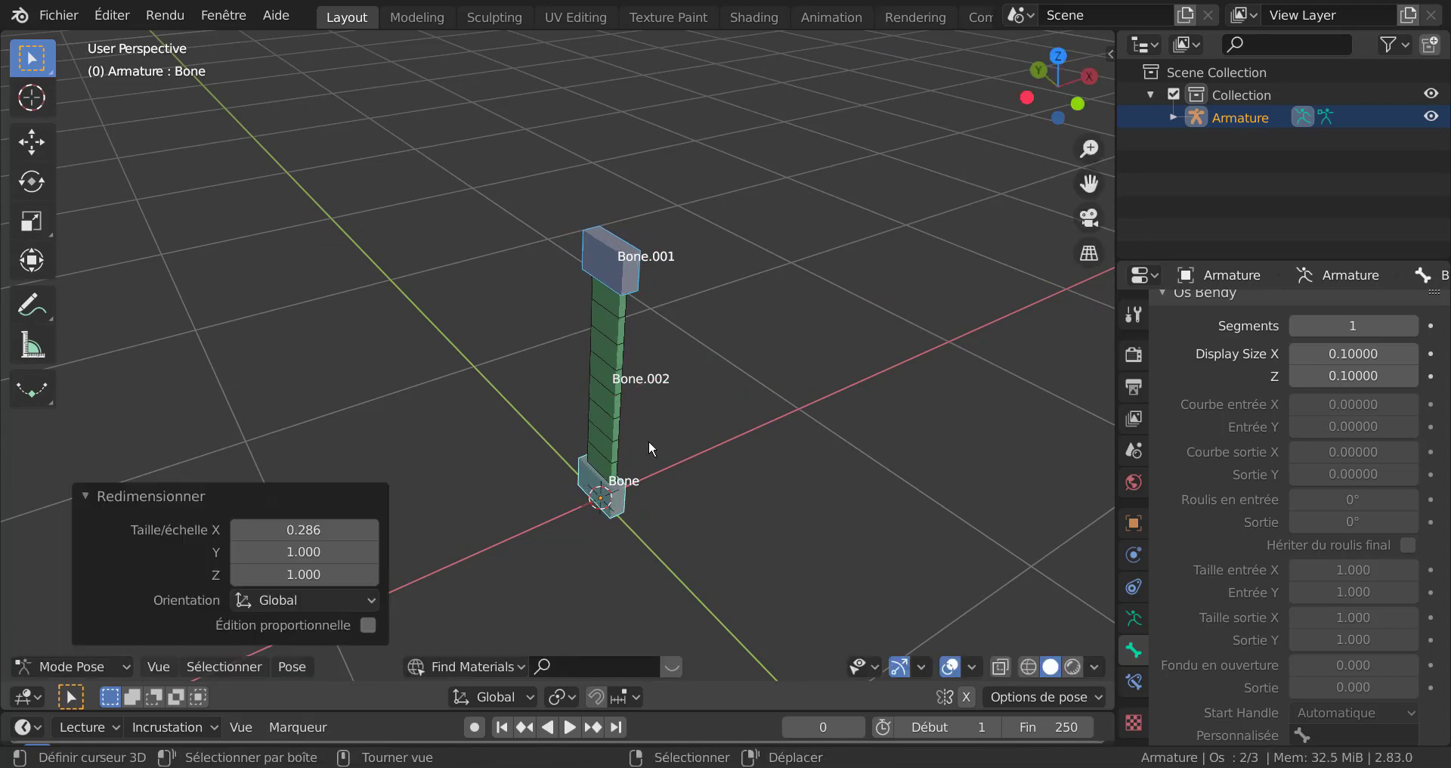
{"action": "key", "text": "Tab"}
{"action": "key", "text": "Tab"}
{"action": "middle_click_drag", "start_coordinate": [652, 472], "coordinate": [698, 447]}
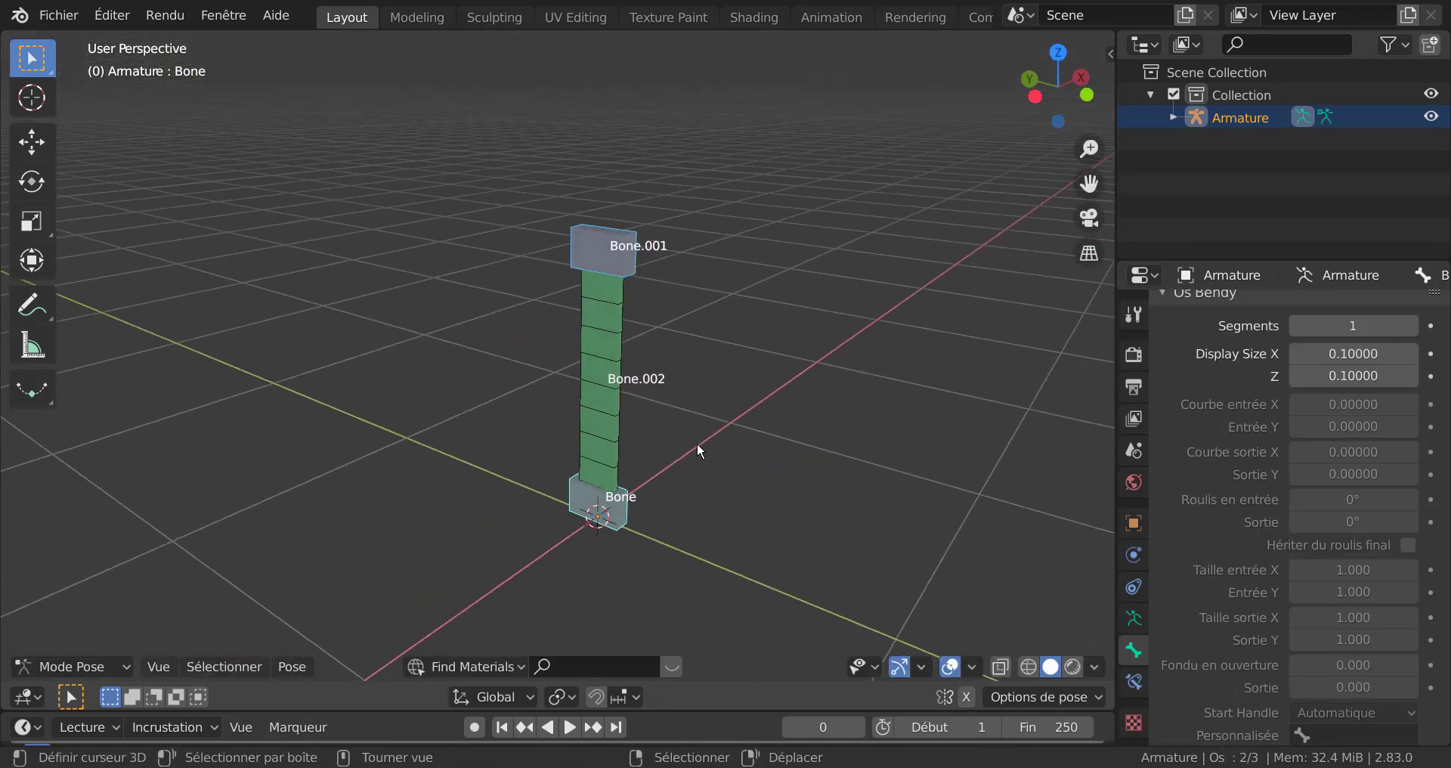
Step: Undo the Pose Mode scaling of the end bones and the middle bone's bendy-bone display-size changes
{"action": "key", "text": "ctrl+z"}
{"action": "key", "text": "ctrl+z"}
{"action": "key", "text": "ctrl+z"}
{"action": "key", "text": "ctrl+z"}
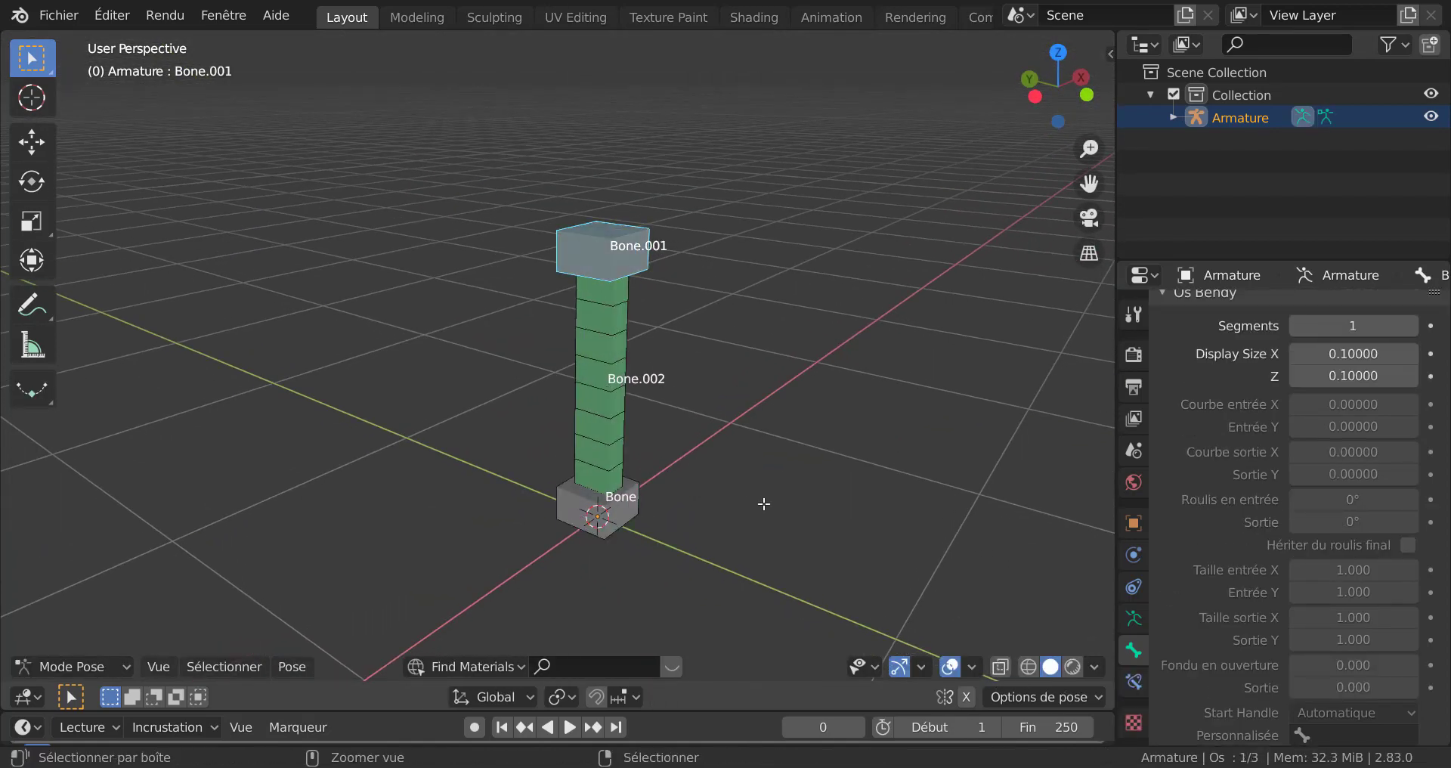
{"action": "middle_click_drag", "start_coordinate": [644, 529], "coordinate": [594, 514]}
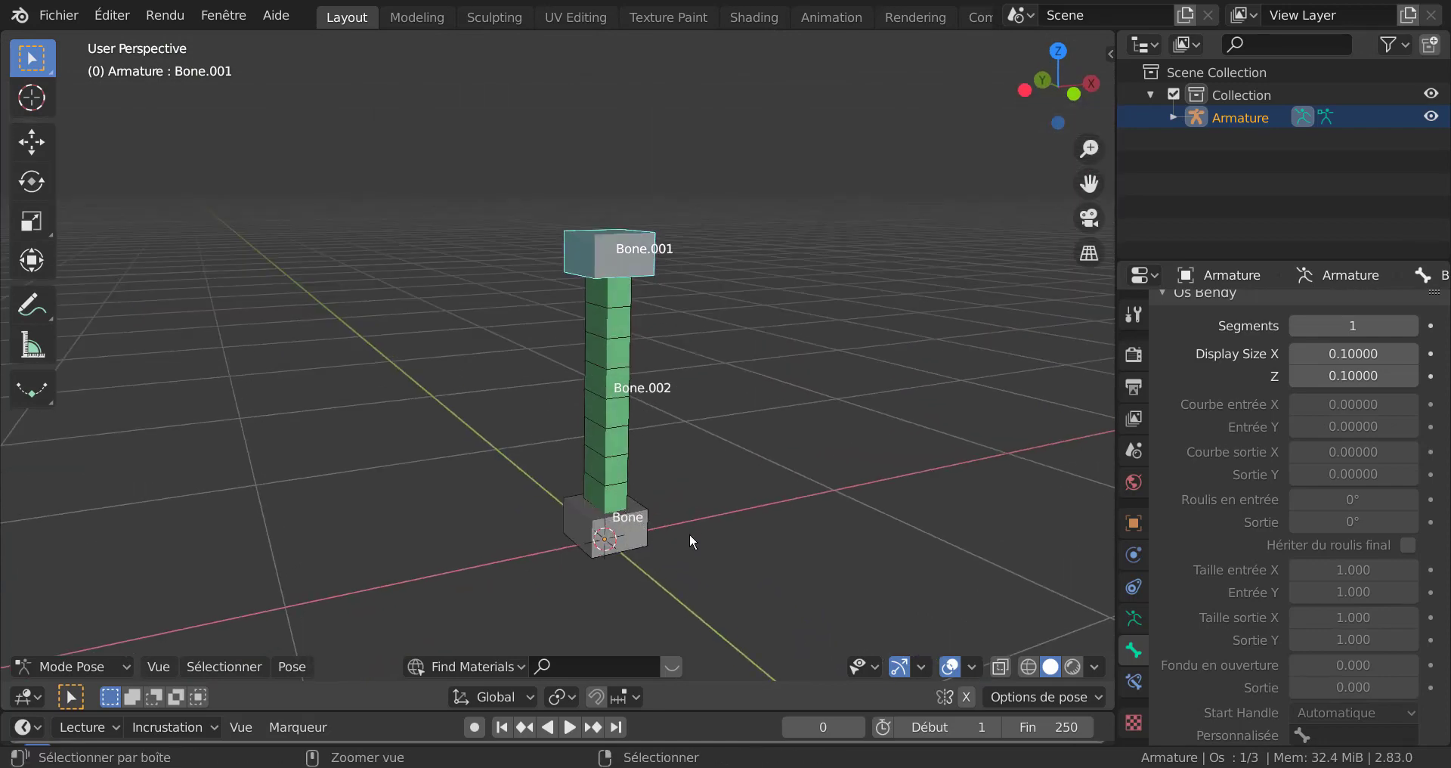
{"action": "key", "text": "ctrl+z"}
{"action": "key", "text": "ctrl+z"}
{"action": "middle_click_drag", "start_coordinate": [737, 521], "coordinate": [590, 466]}
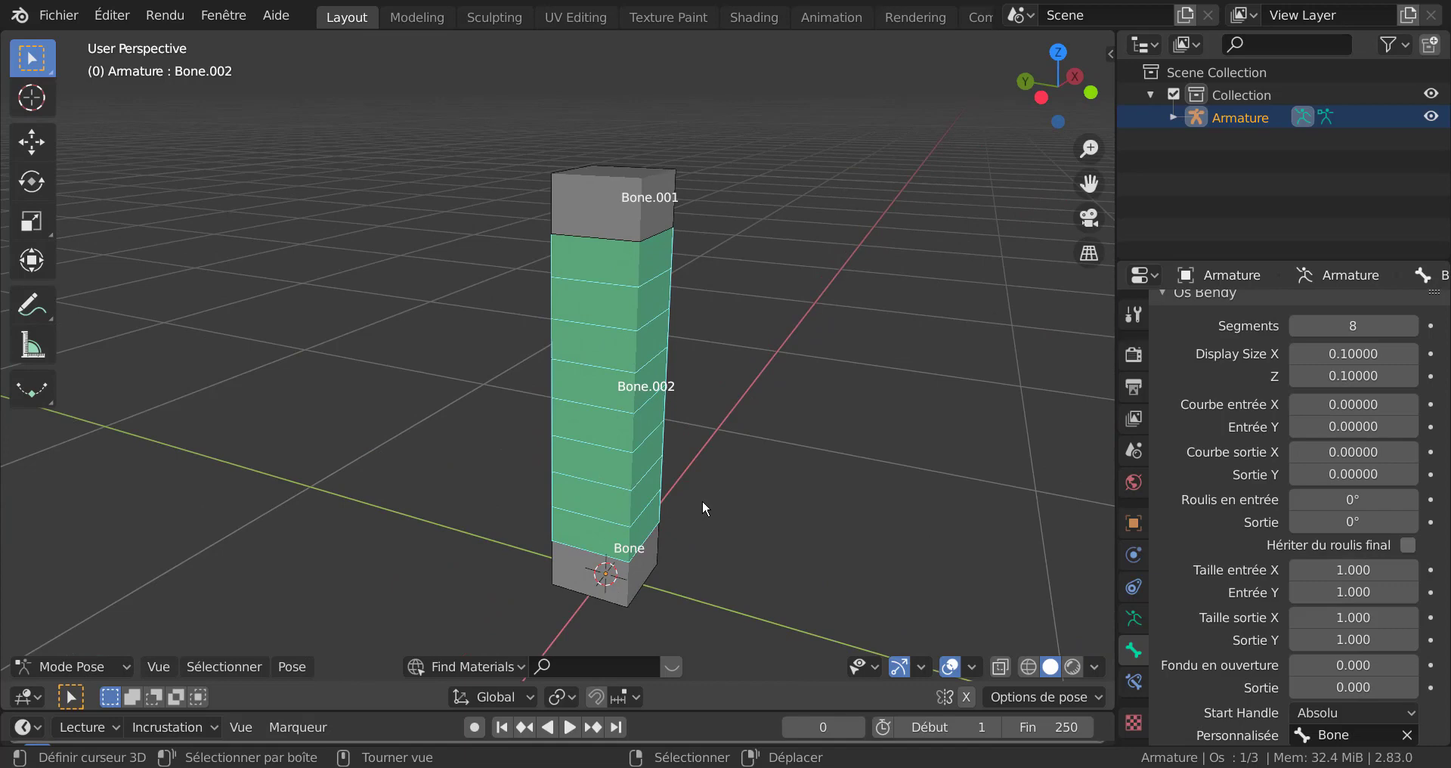
{"action": "middle_click_drag", "start_coordinate": [727, 526], "coordinate": [633, 410]}
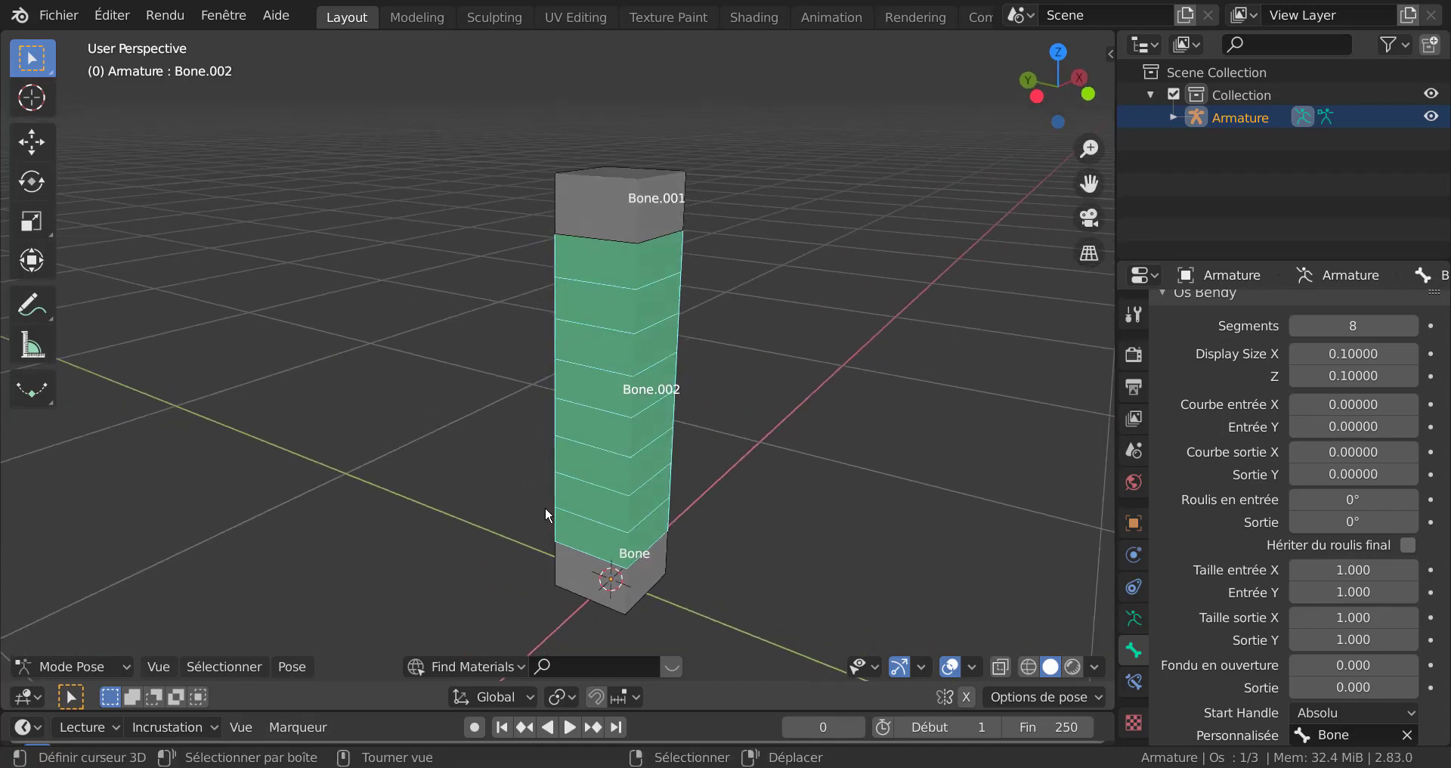
Step: Switch the armature to Object Mode and add a mesh cylinder (Cylindre) at the world origin
{"action": "left_click", "coordinate": [98, 668]}
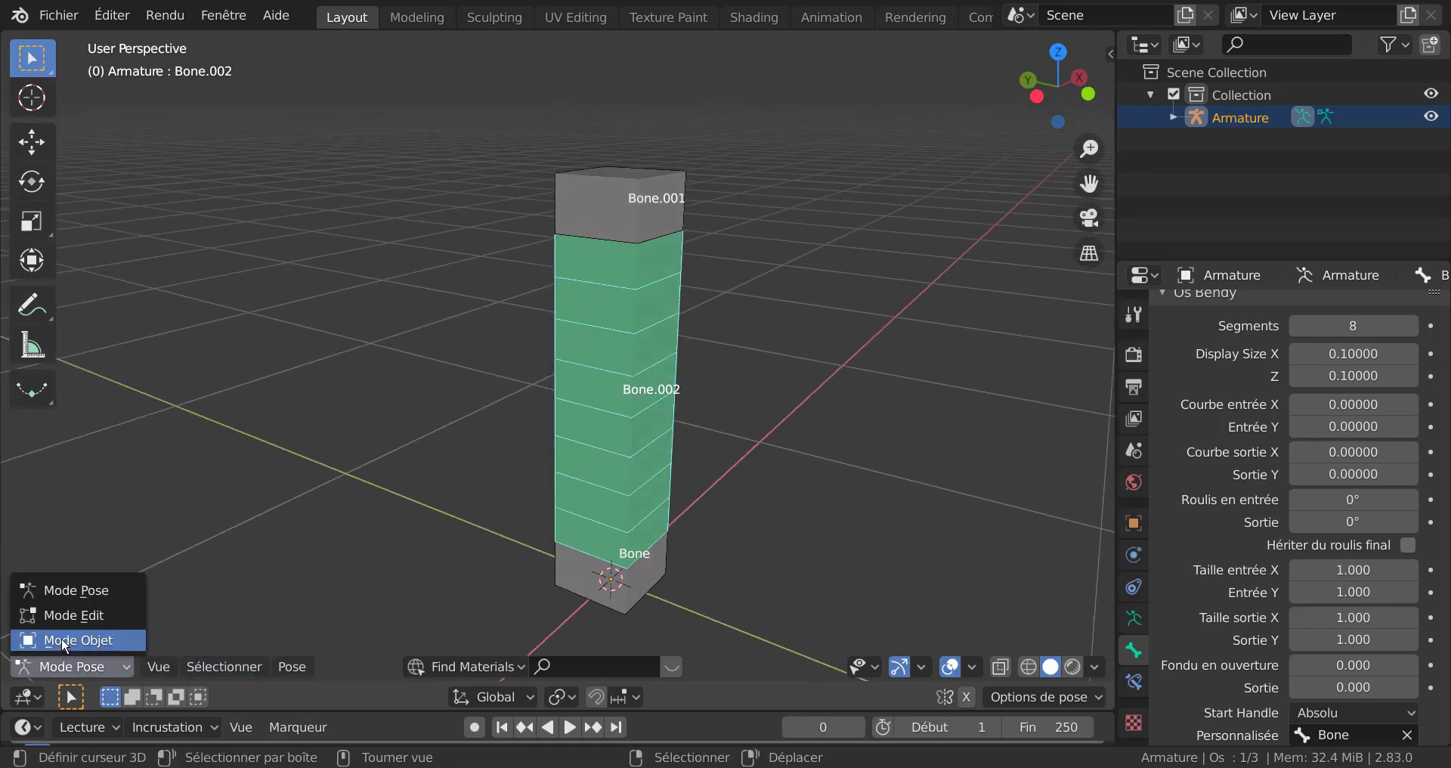
{"action": "left_click", "coordinate": [61, 637]}
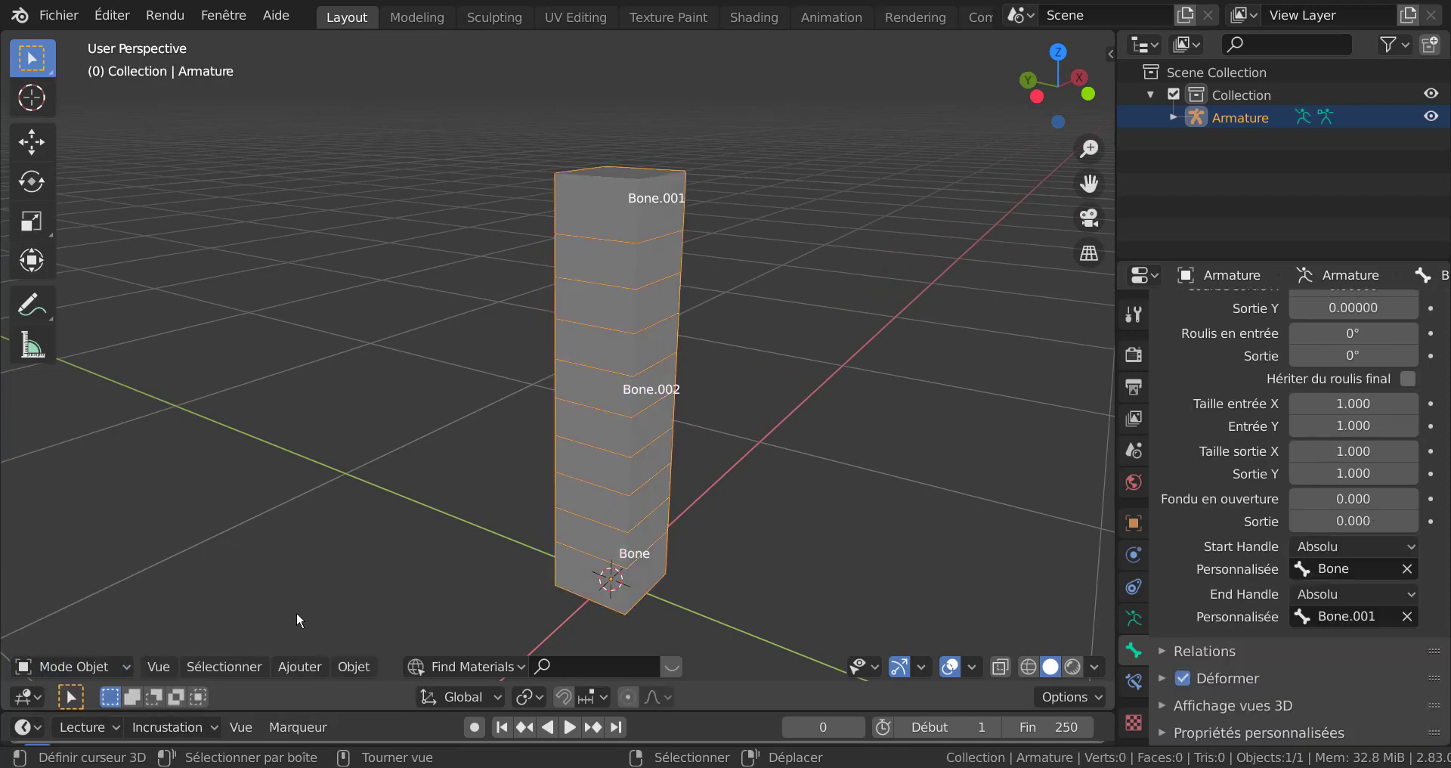
{"action": "key", "text": "KP_1"}
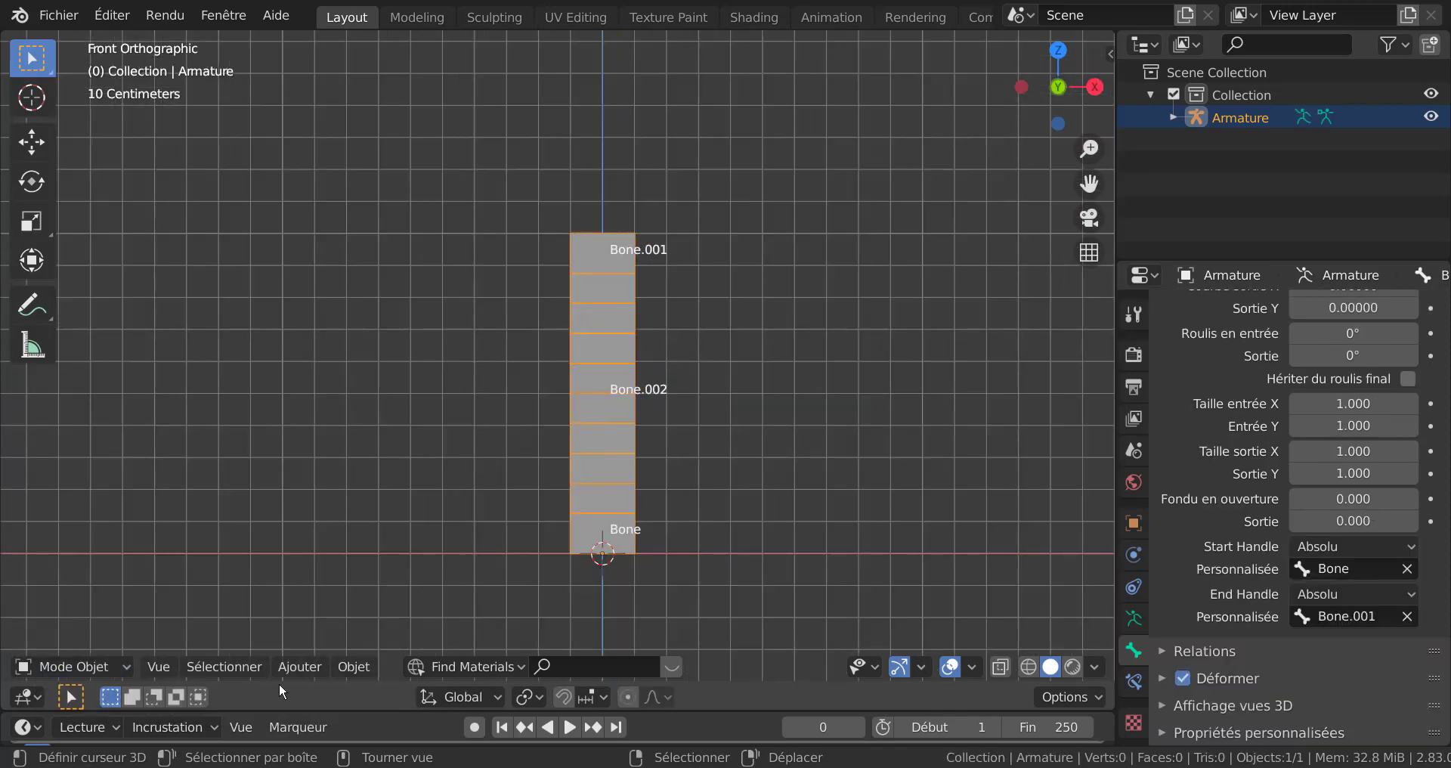
{"action": "left_click", "coordinate": [284, 669]}
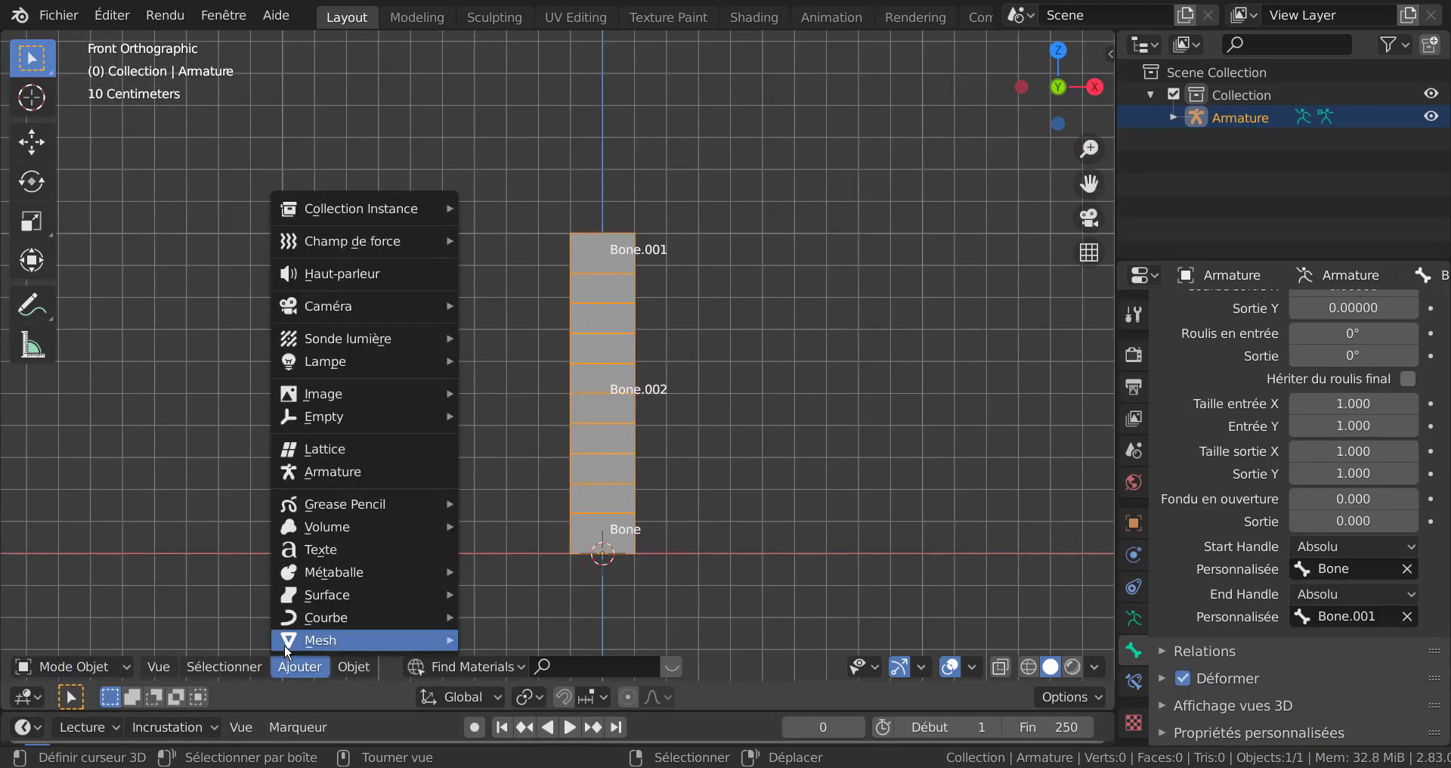
{"action": "mouse_move", "coordinate": [284, 644]}
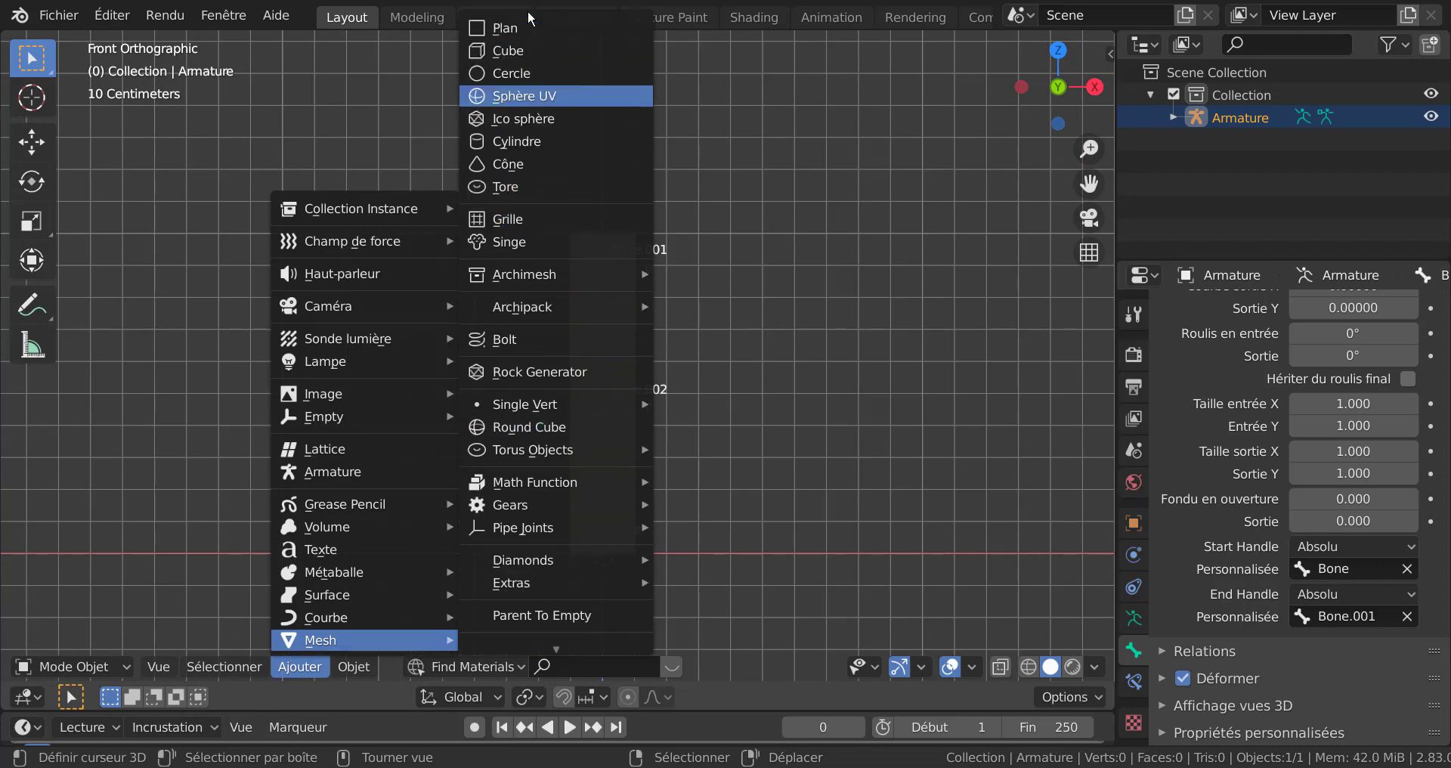
{"action": "left_click", "coordinate": [528, 140]}
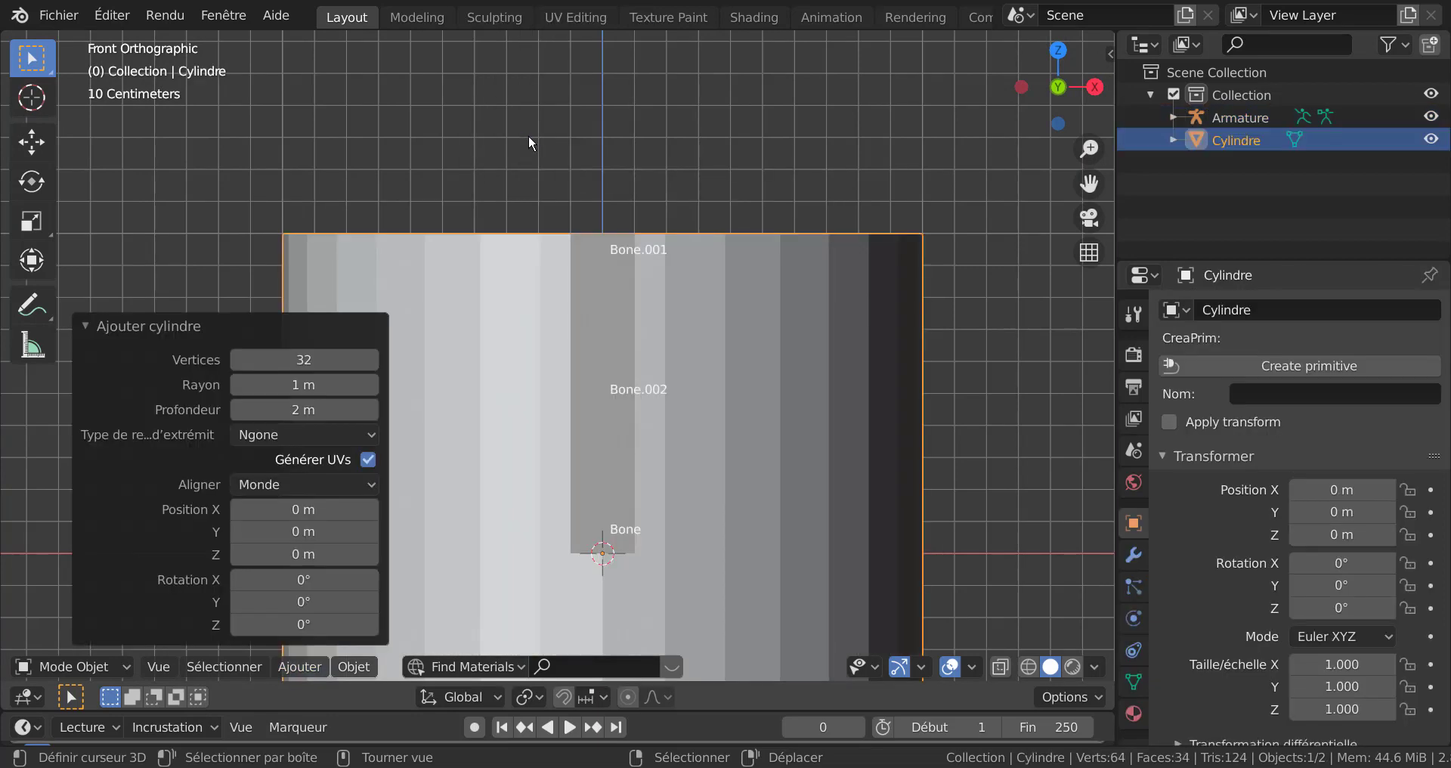
Step: Scale the cylinder uniformly to about 0.252 and raise it about 0.498 m along Z to centre it on the bones
{"action": "scroll", "coordinate": [777, 397], "scroll_direction": "down", "scroll_amount": 3}
{"action": "key", "text": "s"}
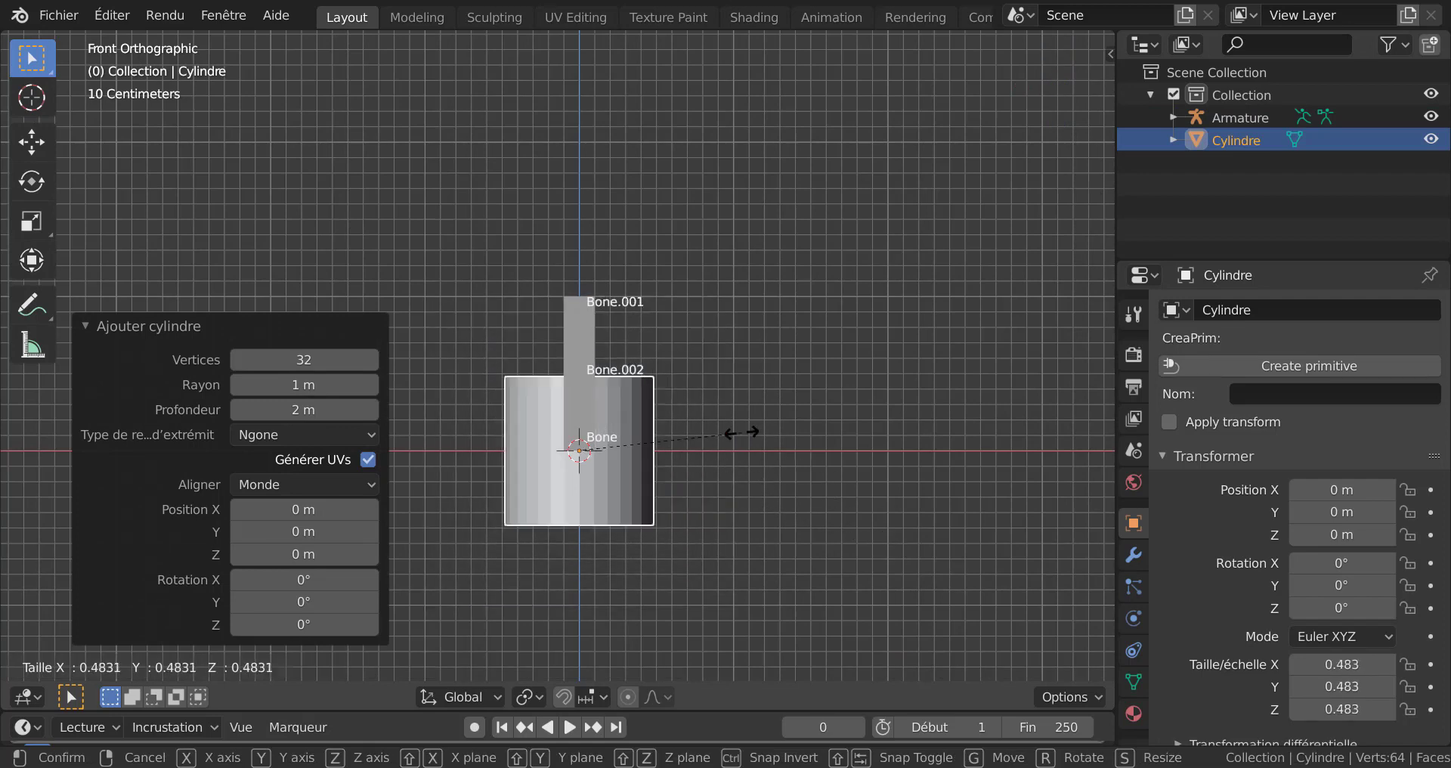
{"action": "left_click", "coordinate": [631, 478]}
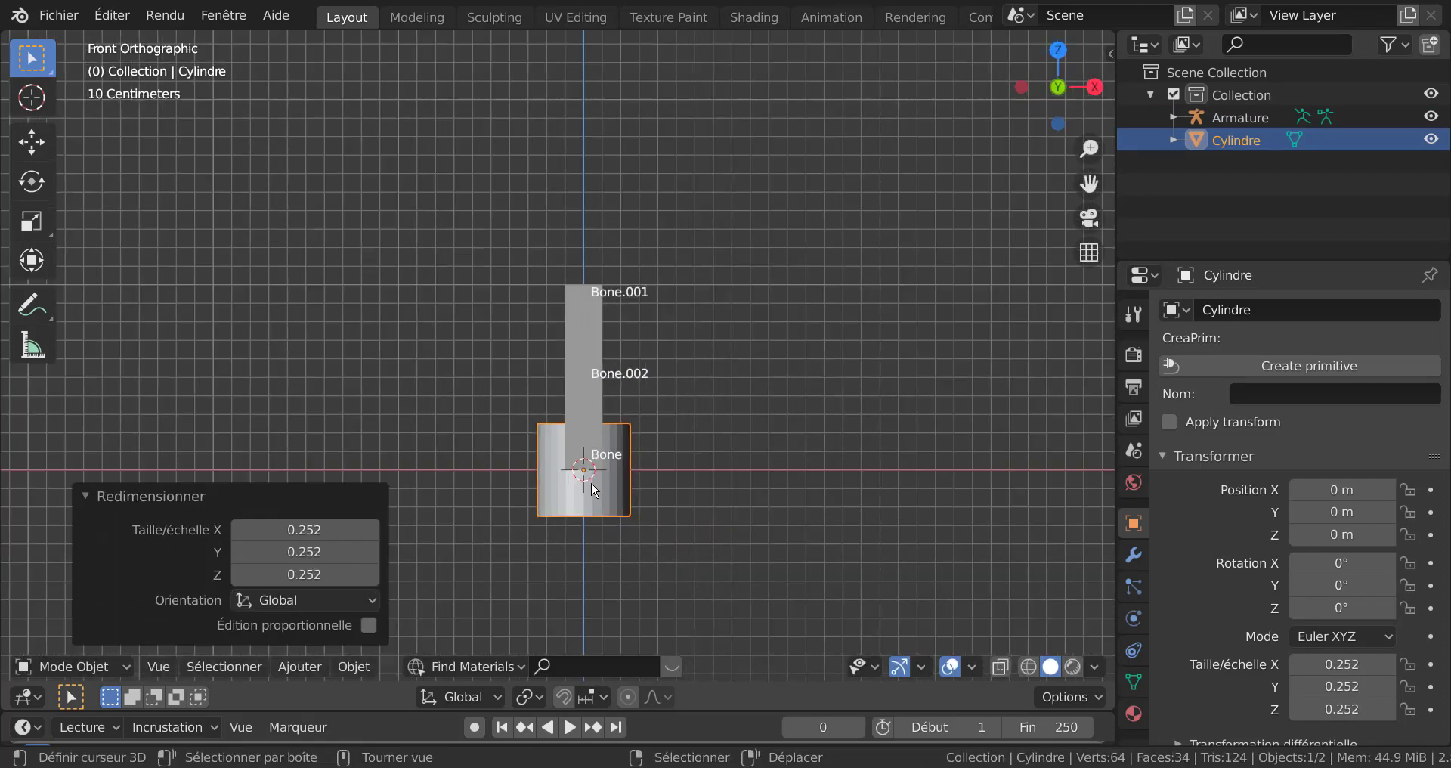
{"action": "key", "text": "g"}
{"action": "key", "text": "z"}
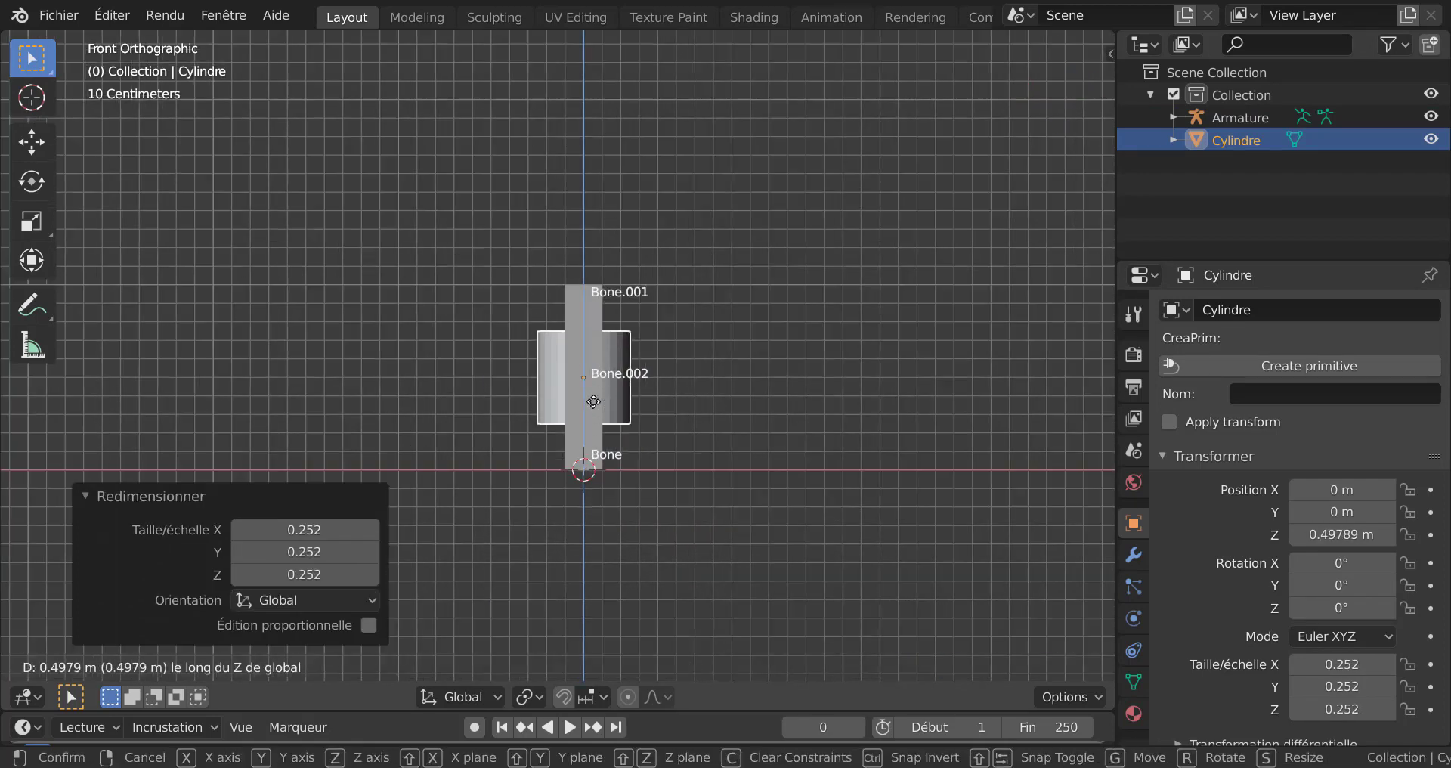
{"action": "left_click", "coordinate": [604, 394]}
Step: Slim and stretch the cylinder around the bone chain to a scale of about 0.165 in X and Y and 0.439 in Z
{"action": "key", "text": "s"}
{"action": "key", "text": "z"}
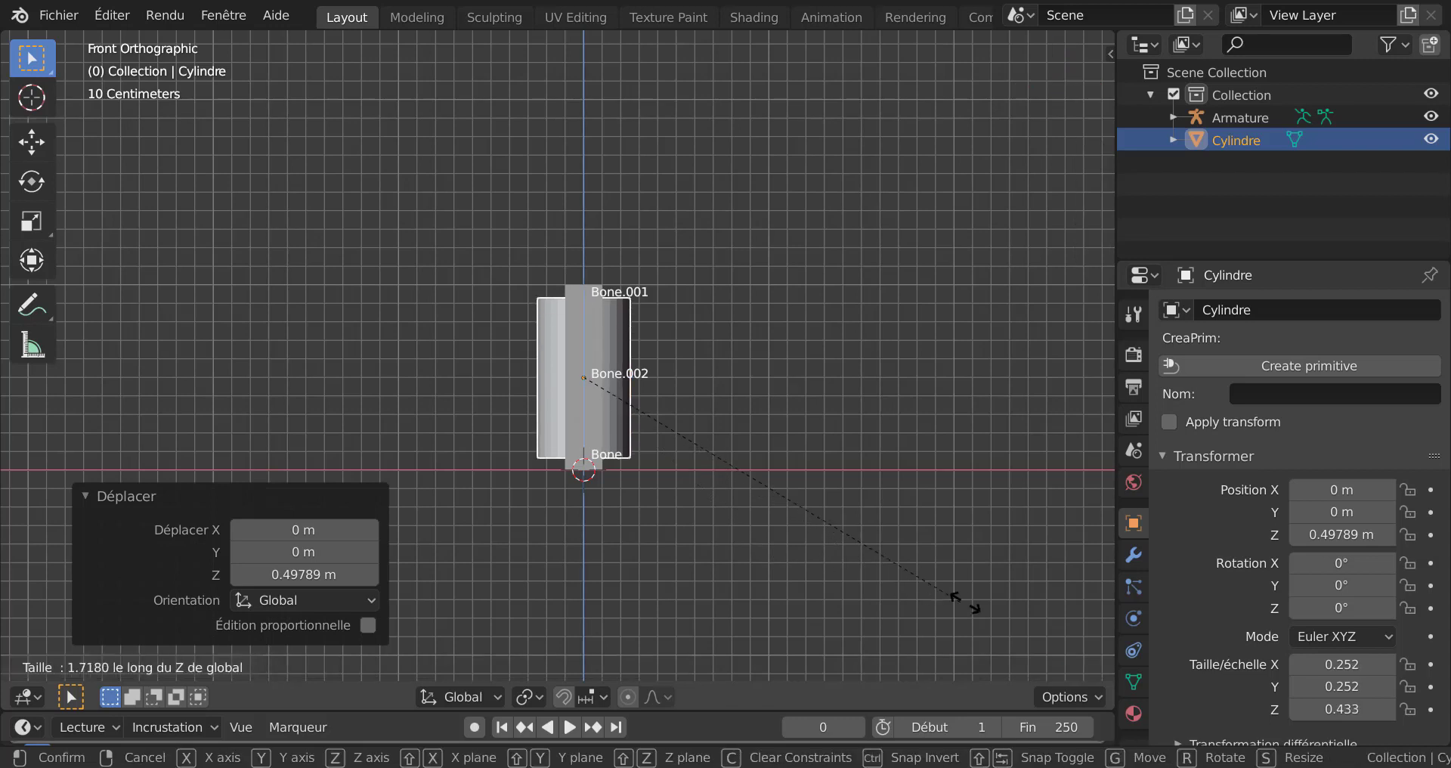
{"action": "left_click", "coordinate": [917, 607]}
{"action": "key", "text": "s"}
{"action": "left_click", "coordinate": [794, 528]}
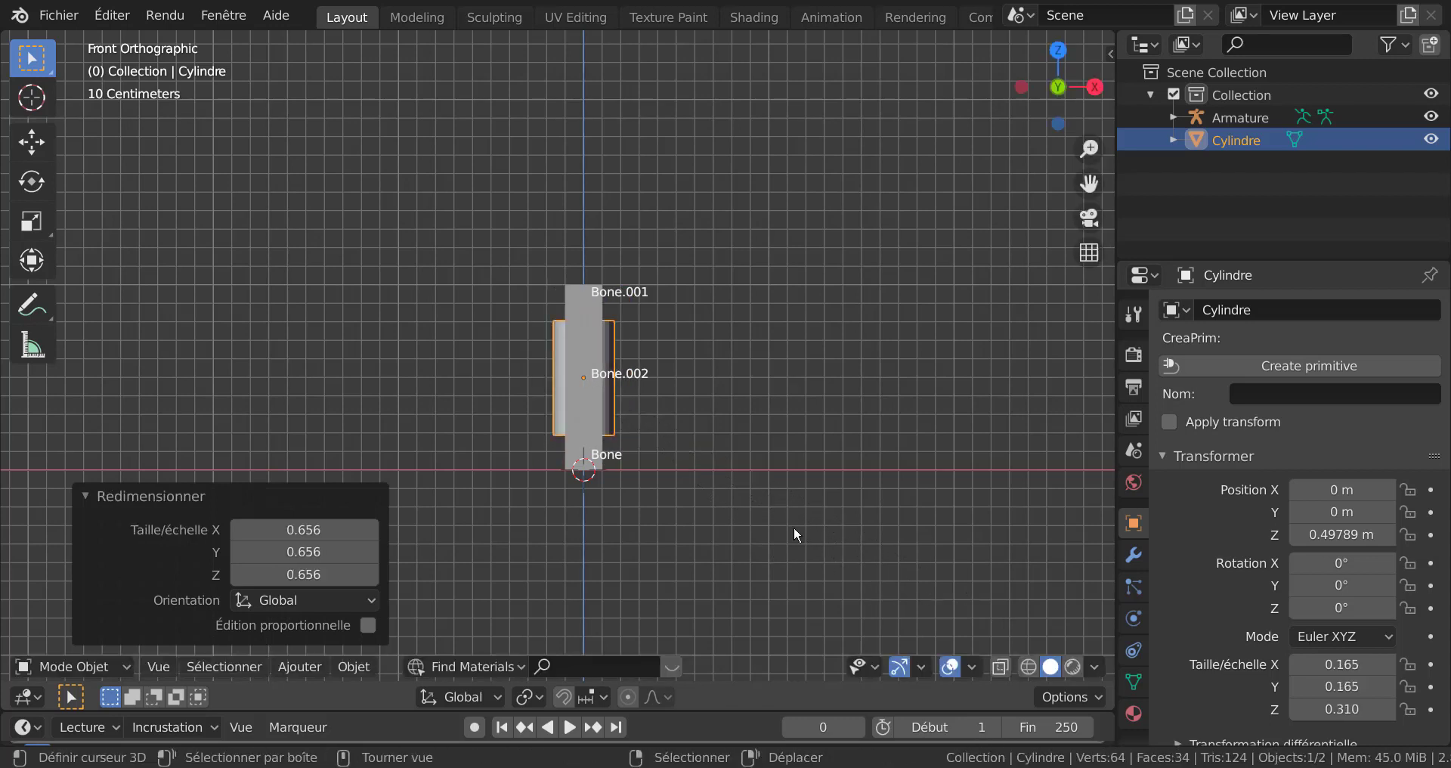
{"action": "key", "text": "s"}
{"action": "key", "text": "z"}
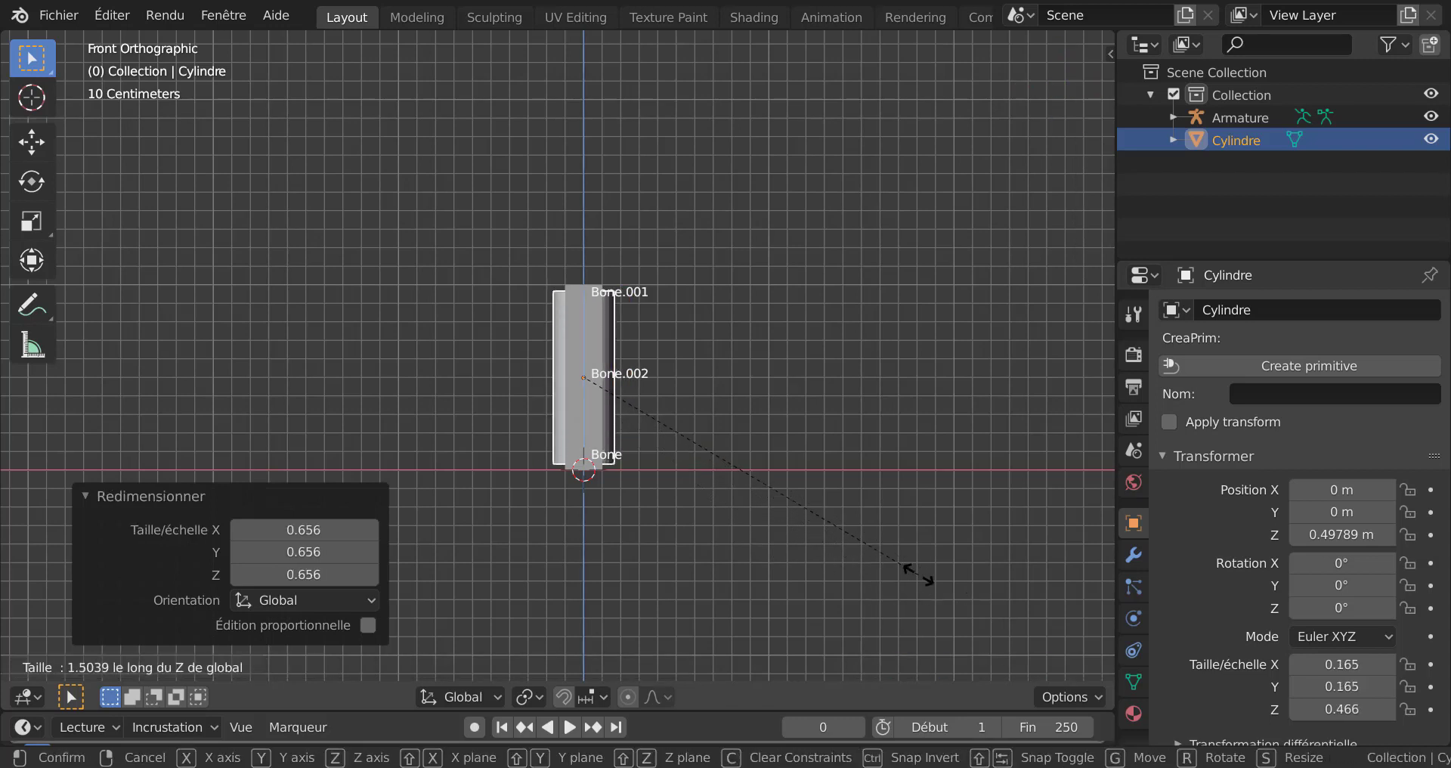
{"action": "left_click", "coordinate": [894, 566]}
Step: Add about 20 evenly spaced horizontal loop cuts along the cylinder in Edit Mode, then return to Object Mode
{"action": "middle_click_drag", "start_coordinate": [885, 455], "coordinate": [635, 463]}
{"action": "scroll", "coordinate": [631, 460], "scroll_direction": "up", "scroll_amount": 2}
{"action": "key", "text": "Tab"}
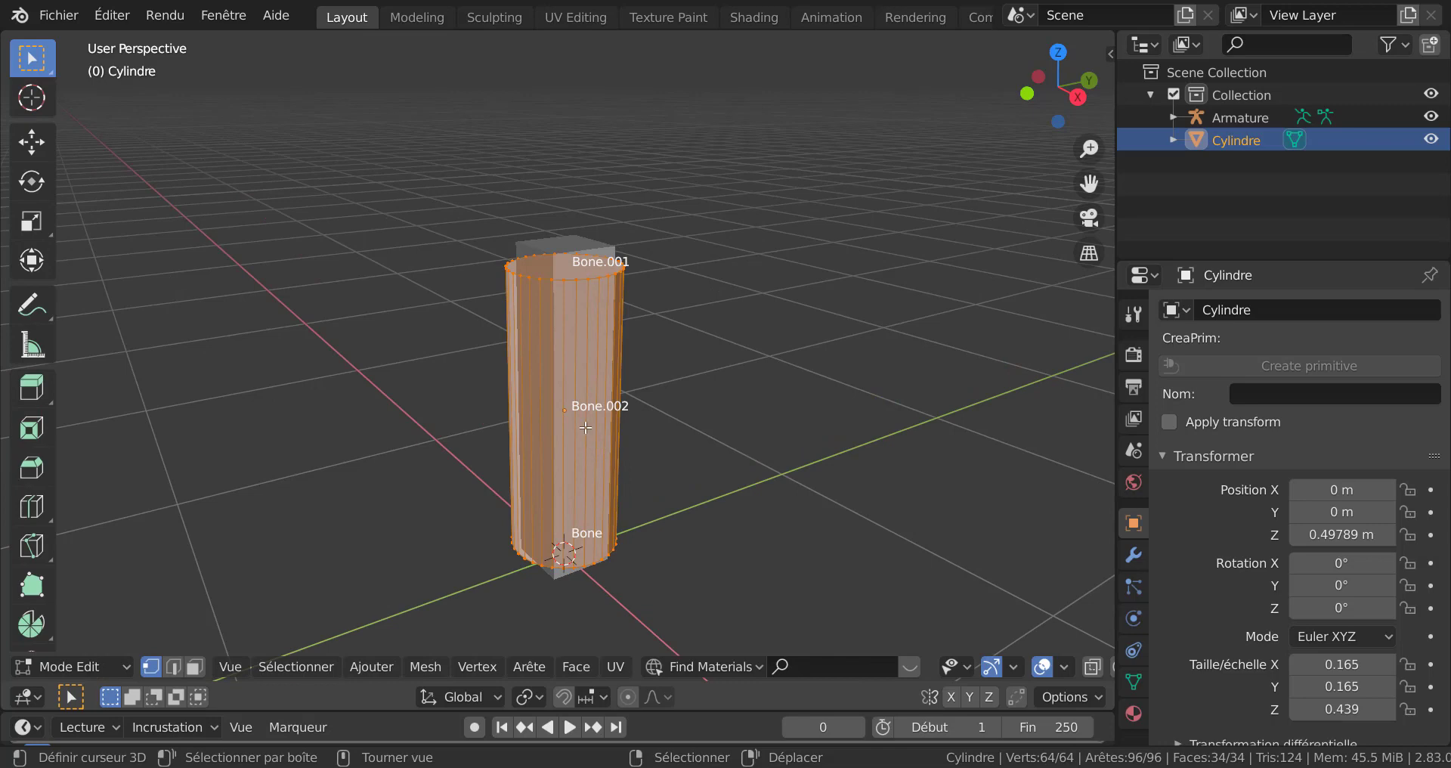
{"action": "key", "text": "ctrl+r"}
{"action": "scroll", "coordinate": [586, 428], "scroll_direction": "up", "scroll_amount": 20}
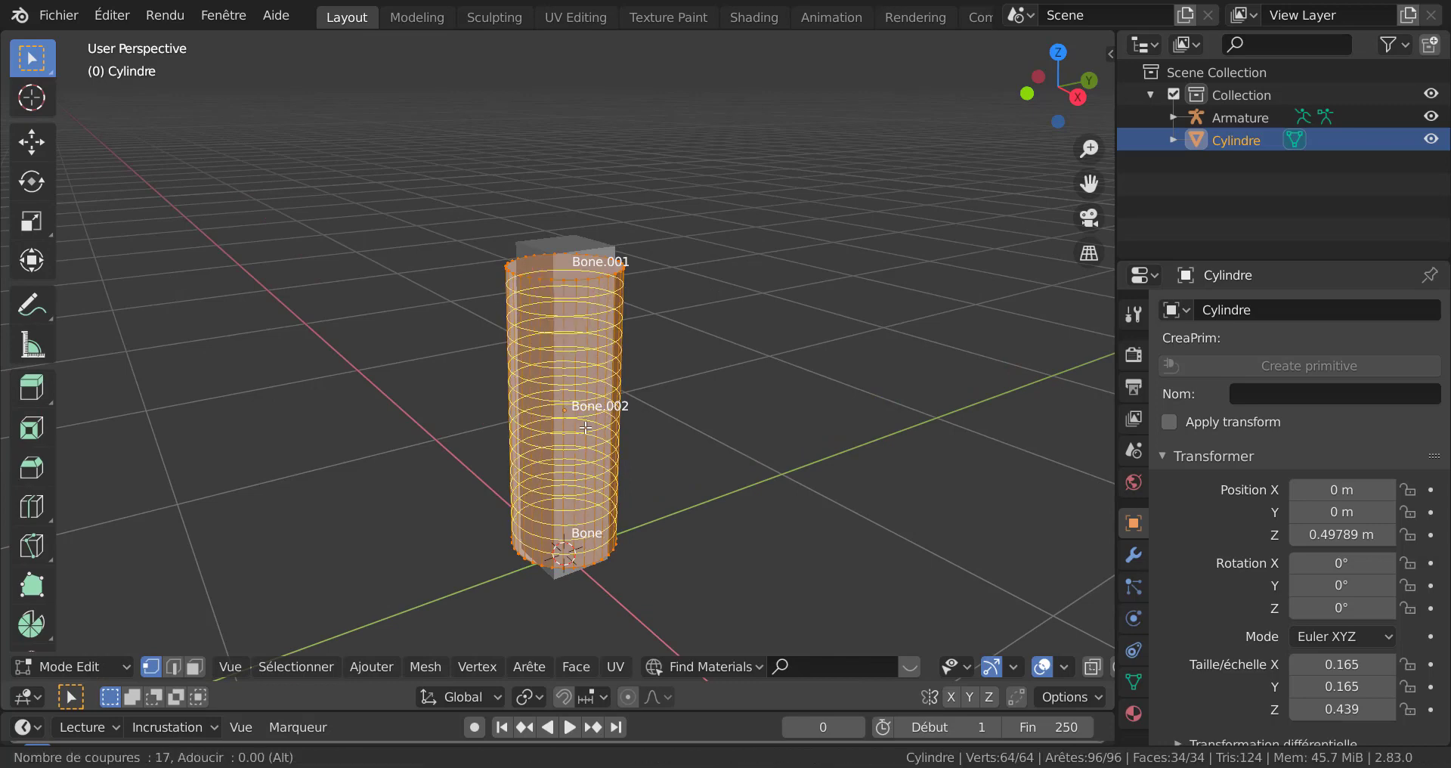
{"action": "left_click", "coordinate": [586, 428]}
{"action": "right_click", "coordinate": [586, 428]}
{"action": "key", "text": "Tab"}
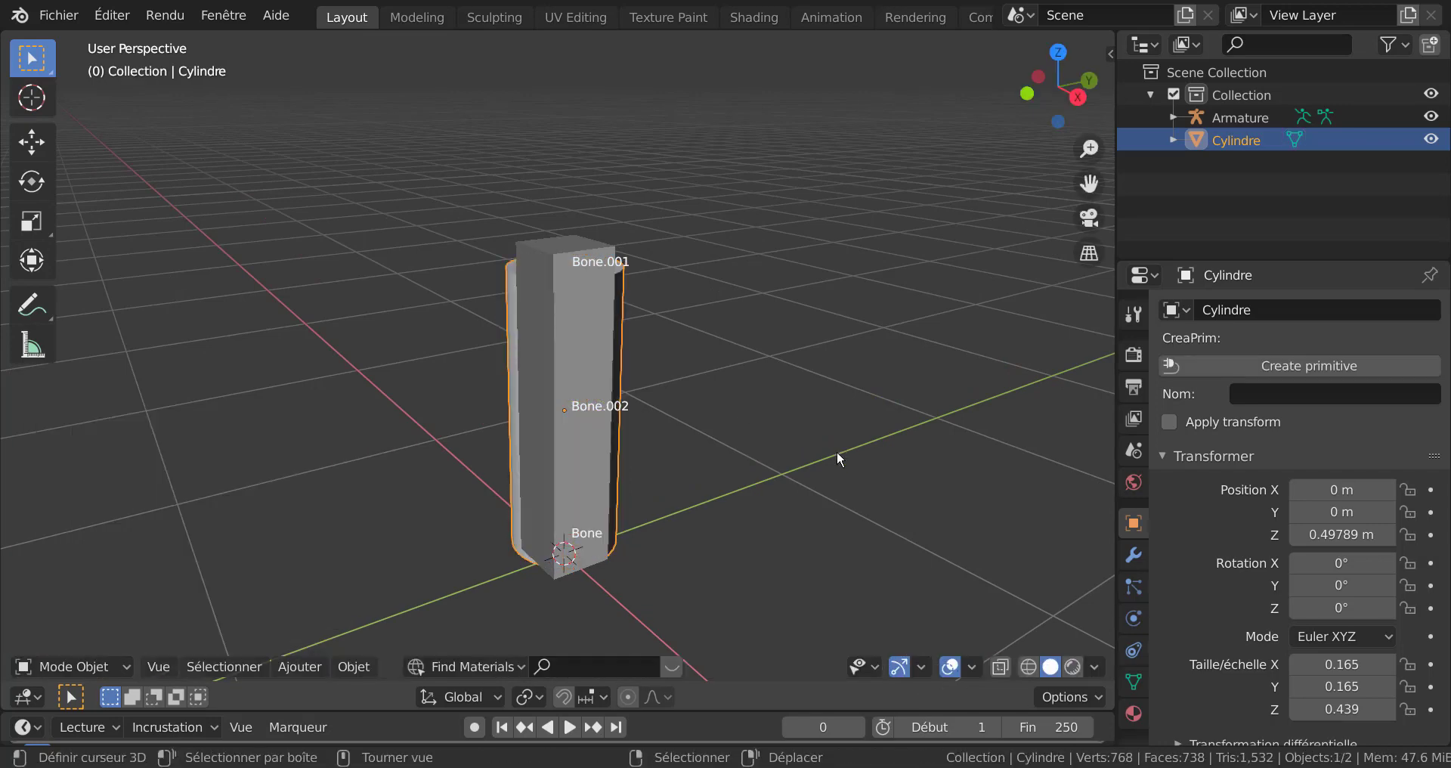
Step: Parent the cylinder to the armature with automatic weights (Avec poids automatiques)
{"action": "middle_click_drag", "start_coordinate": [837, 451], "coordinate": [704, 491]}
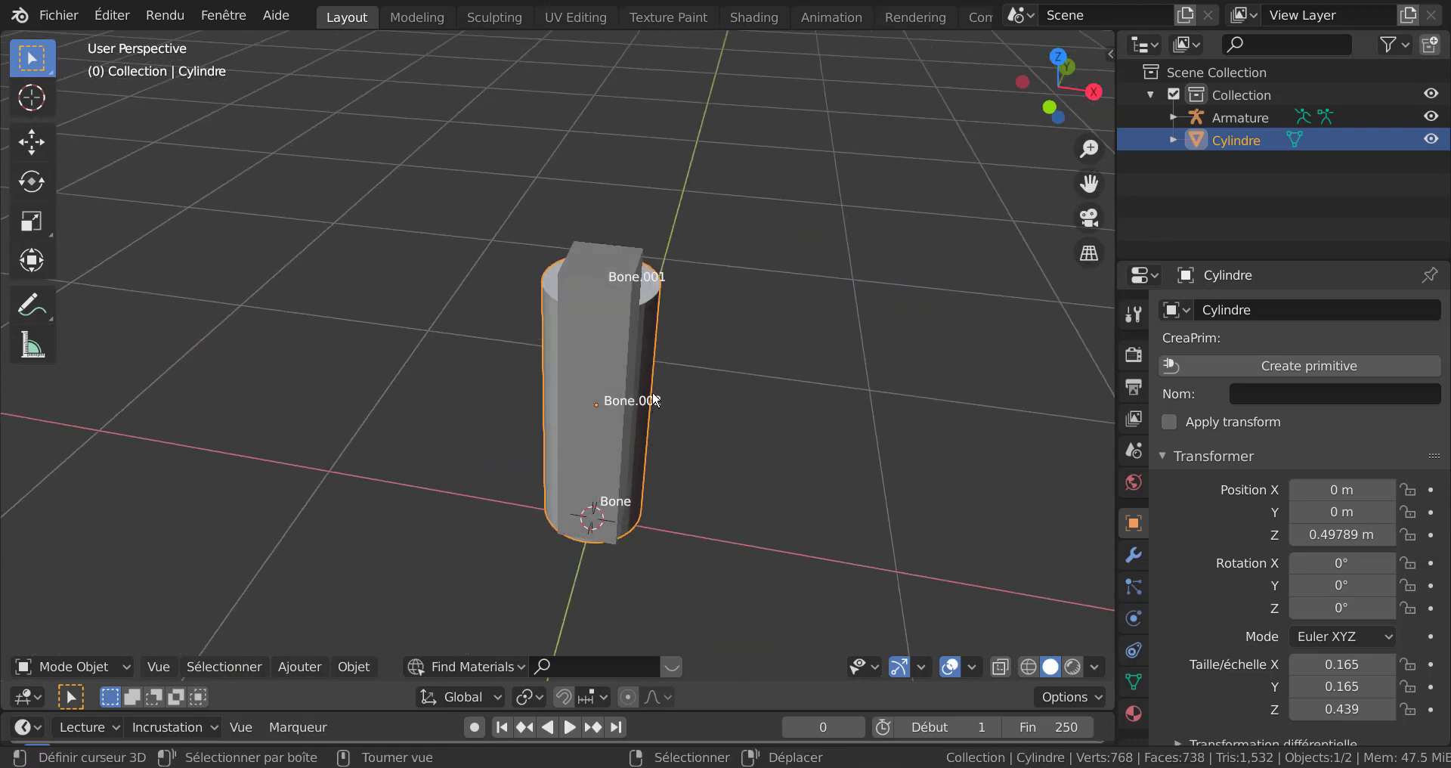
{"action": "middle_click_drag", "start_coordinate": [652, 392], "coordinate": [663, 347]}
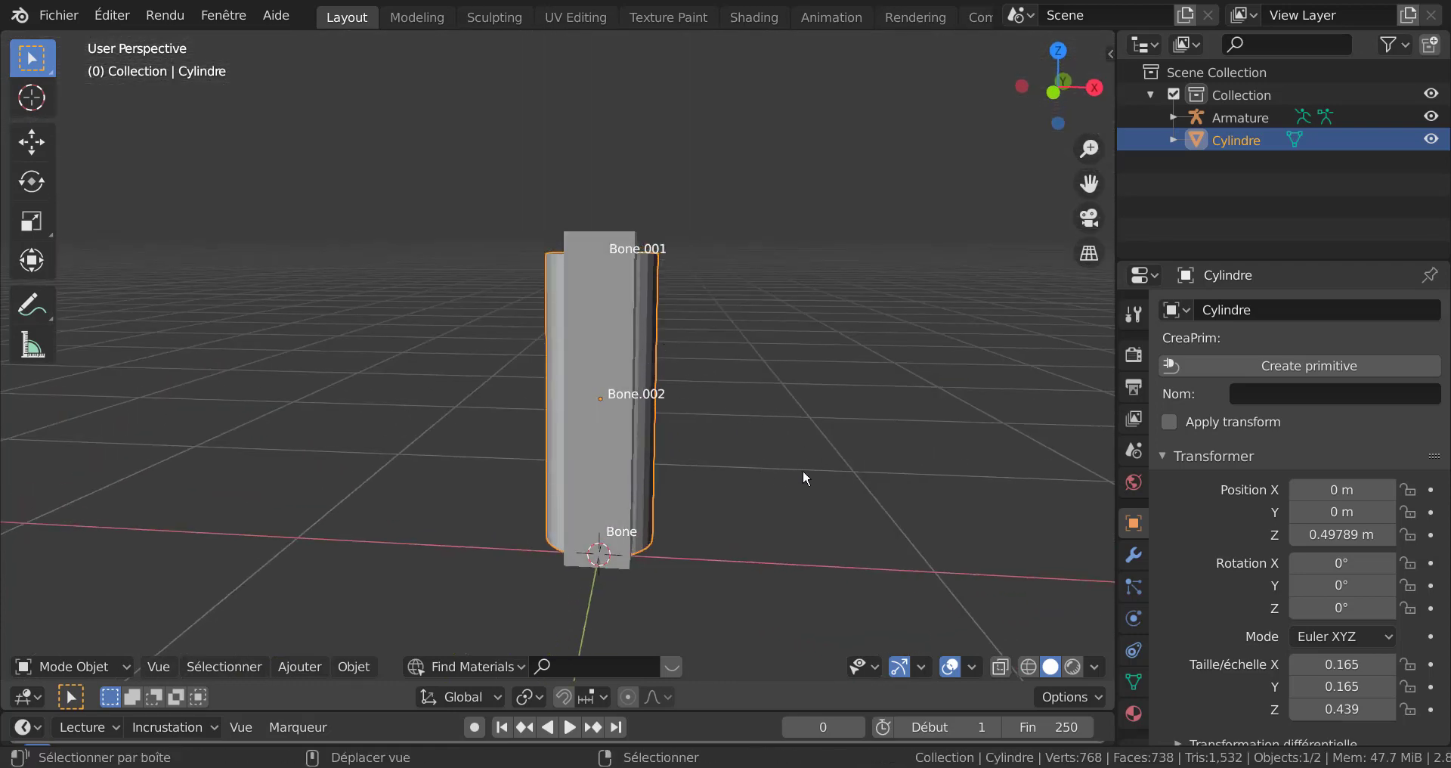
{"action": "middle_click_drag", "start_coordinate": [803, 469], "coordinate": [661, 493]}
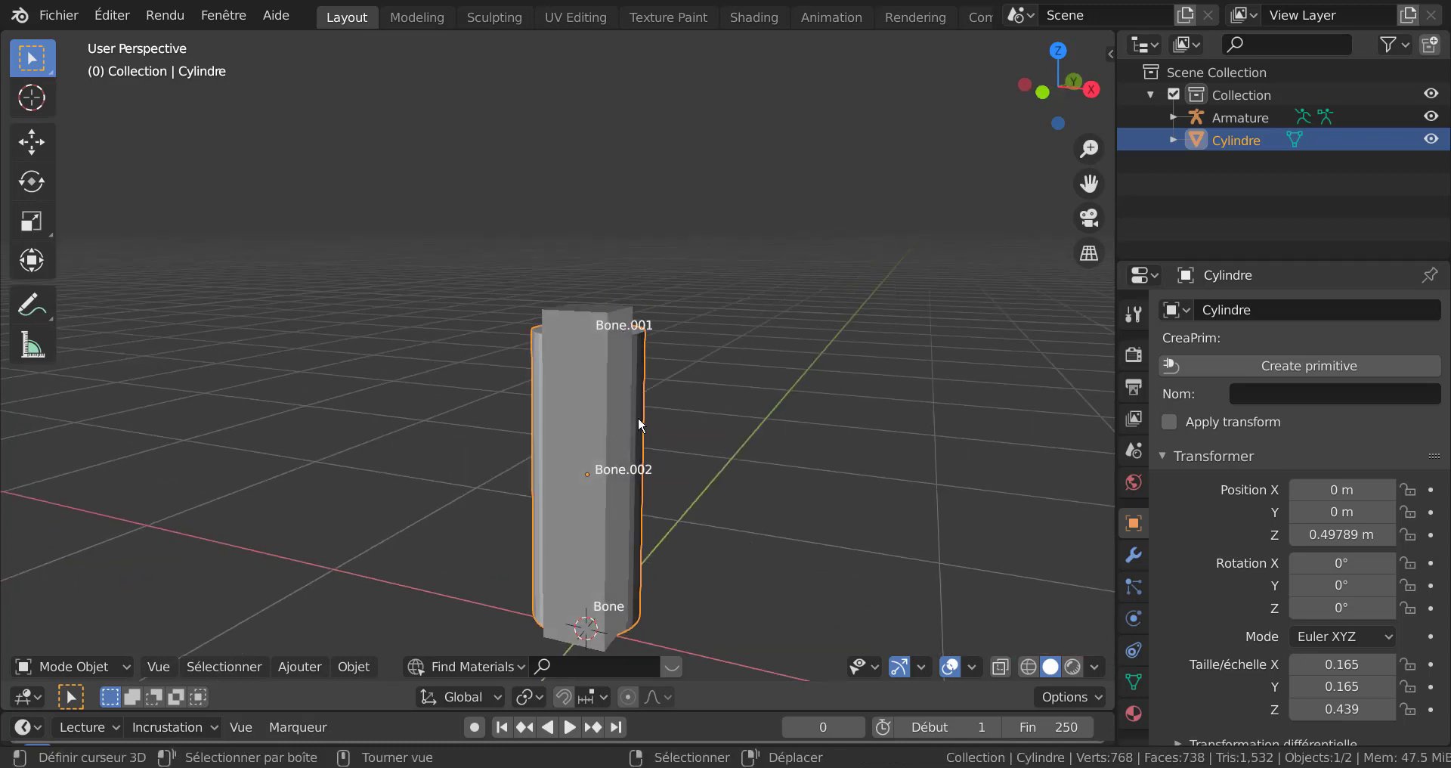
{"action": "left_click", "coordinate": [597, 401], "text": "shift"}
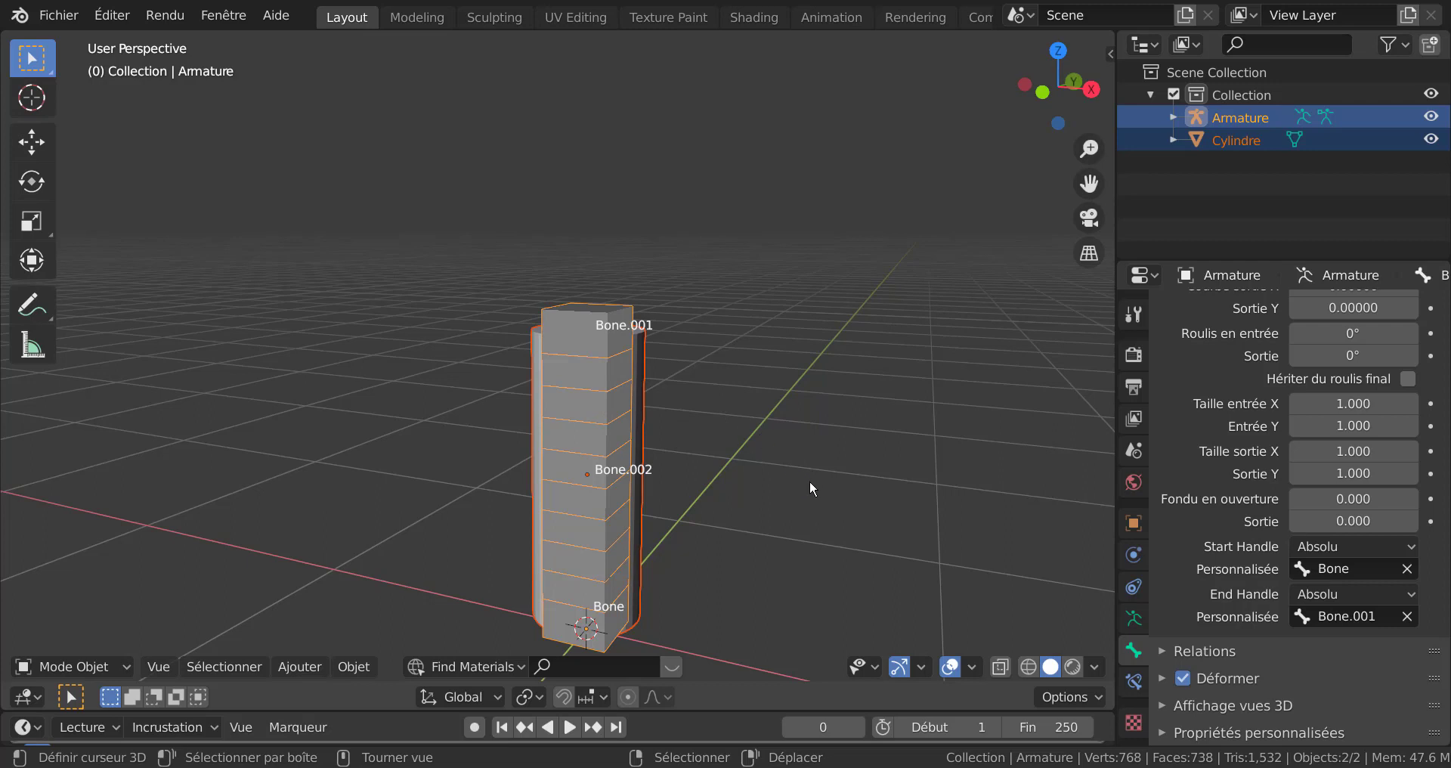
{"action": "key", "text": "ctrl+p"}
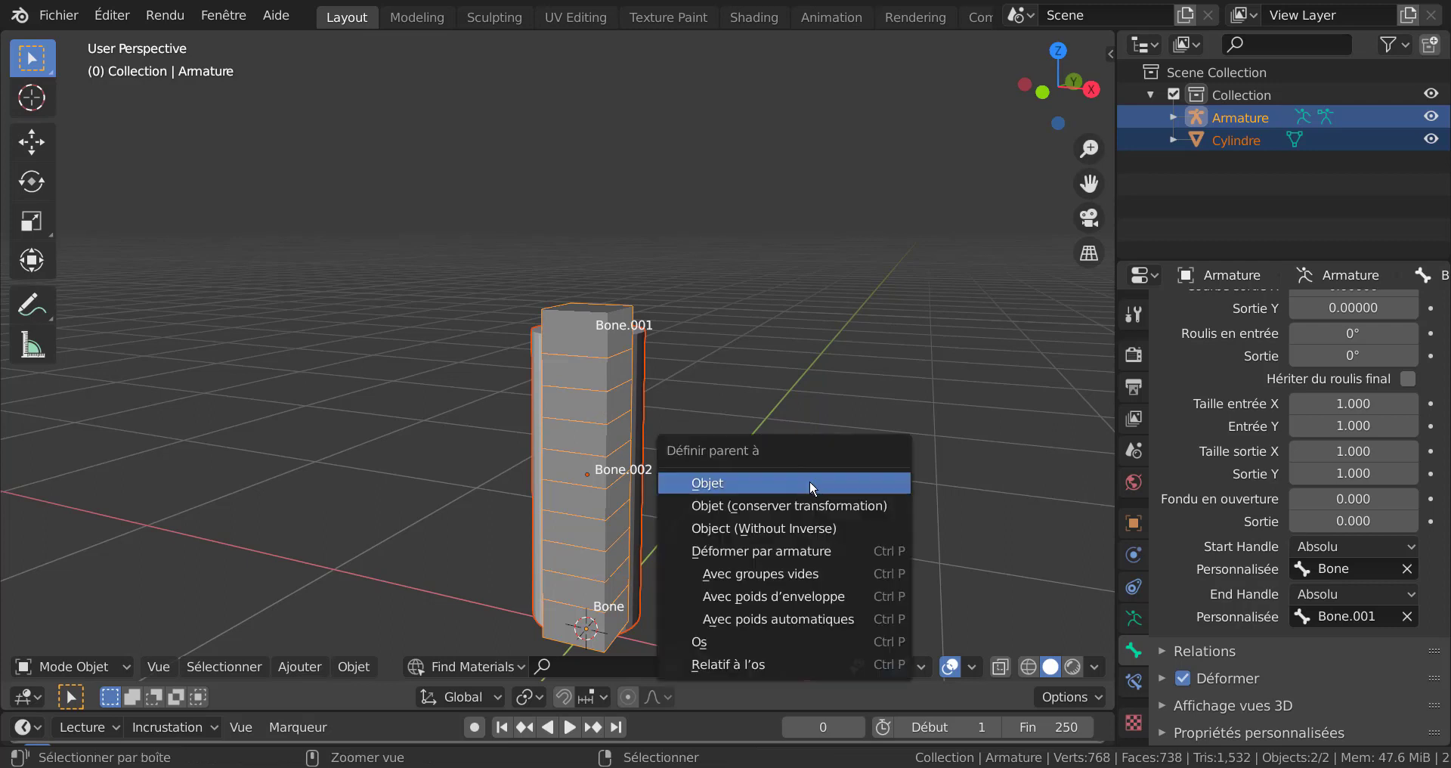
{"action": "left_click", "coordinate": [786, 618]}
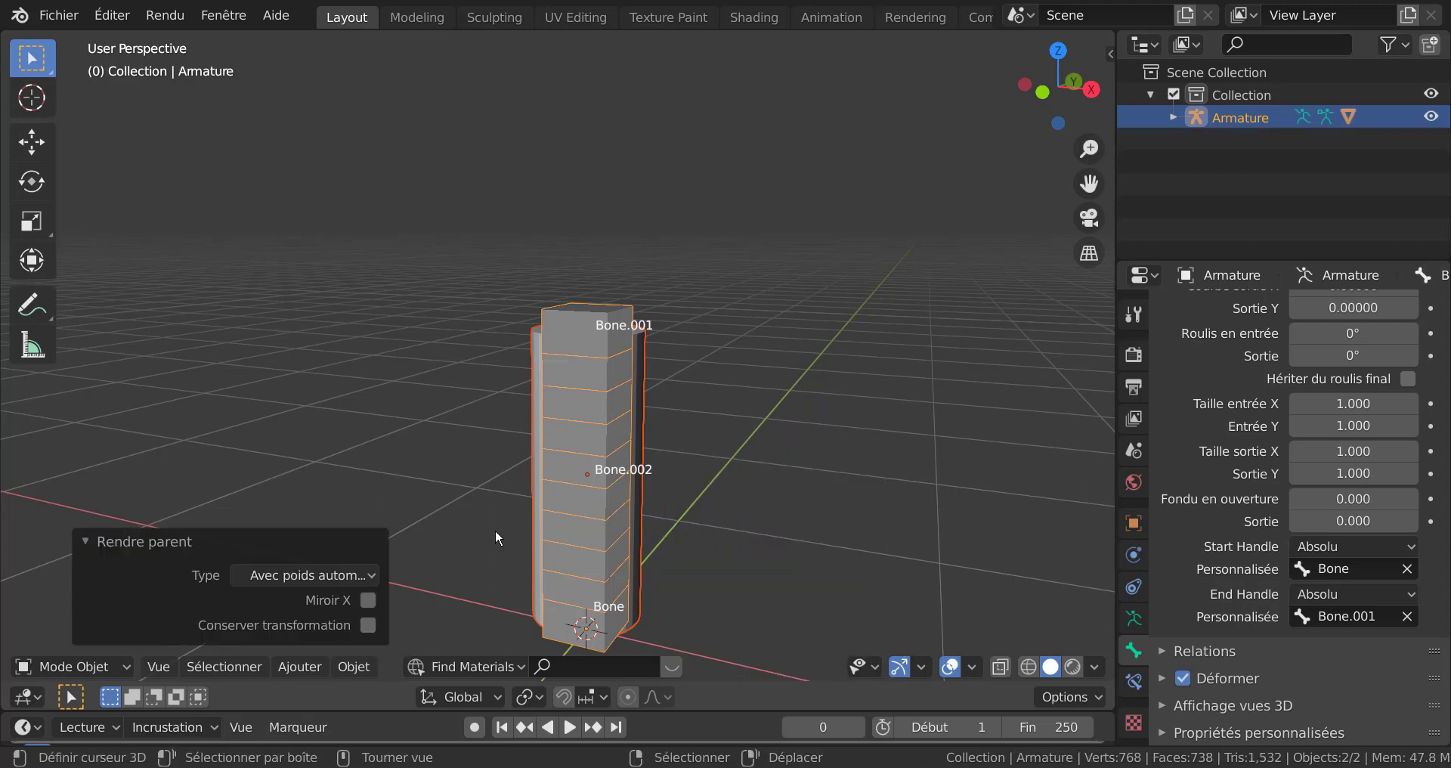
Step: Put the armature alone into Pose Mode and select its top bone
{"action": "left_click", "coordinate": [814, 524]}
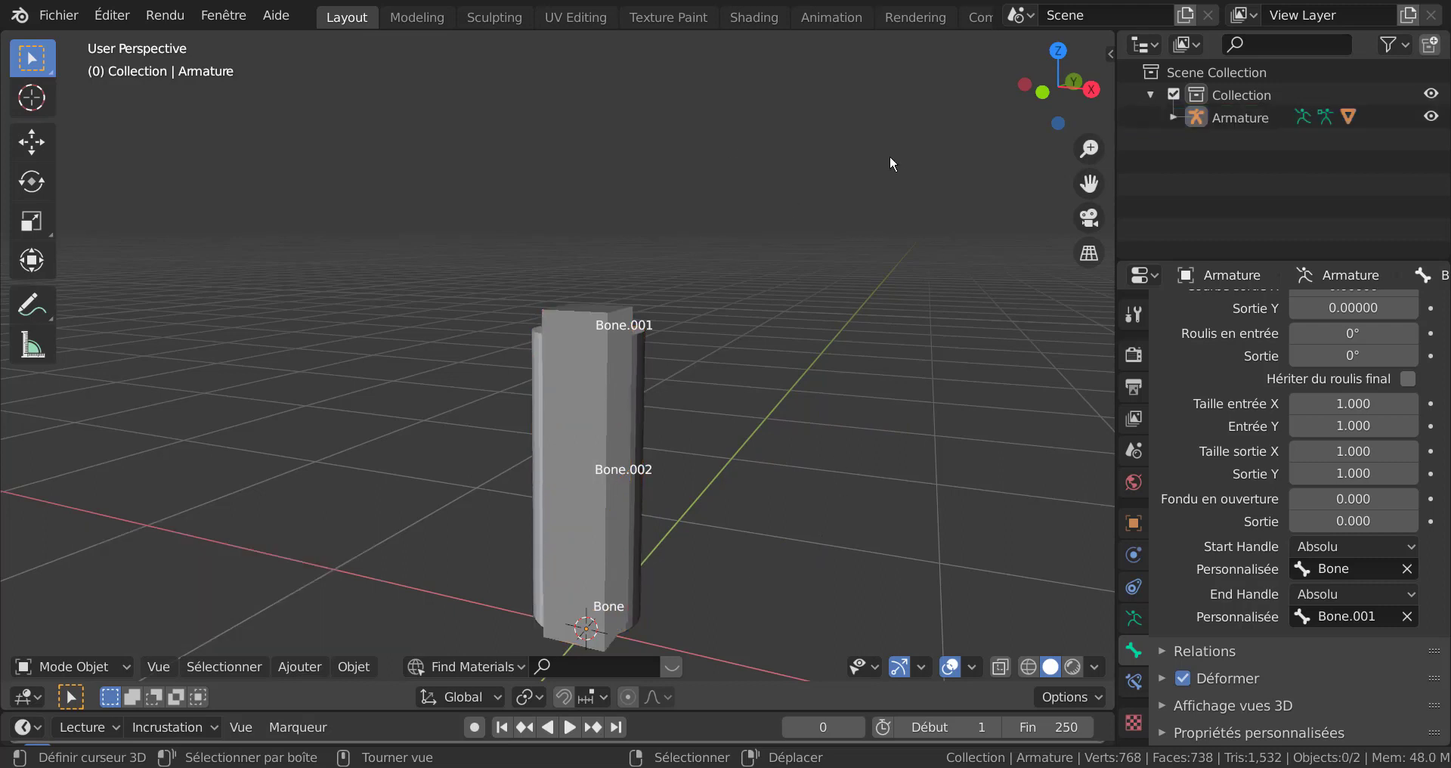
{"action": "left_click", "coordinate": [555, 451]}
{"action": "left_click", "coordinate": [75, 666]}
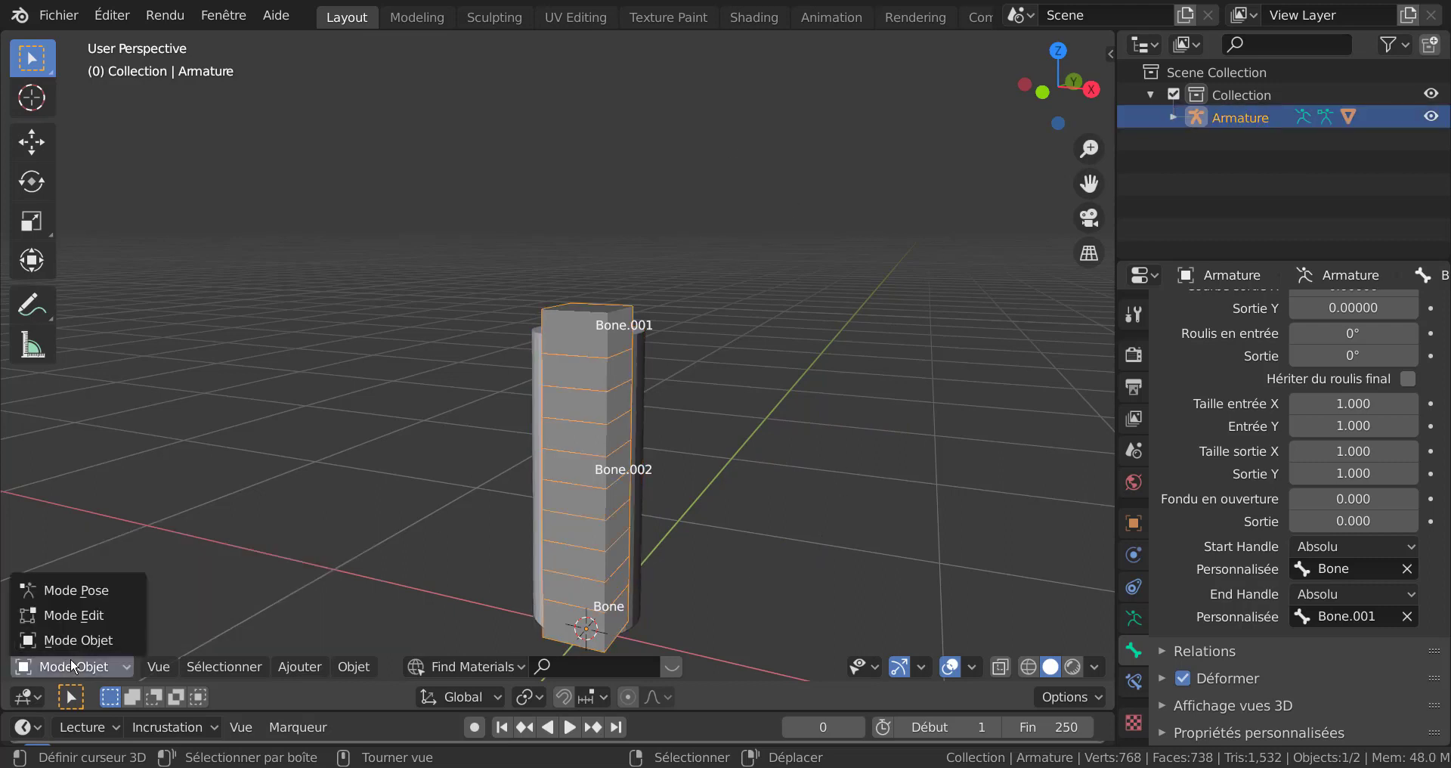
{"action": "left_click", "coordinate": [55, 590]}
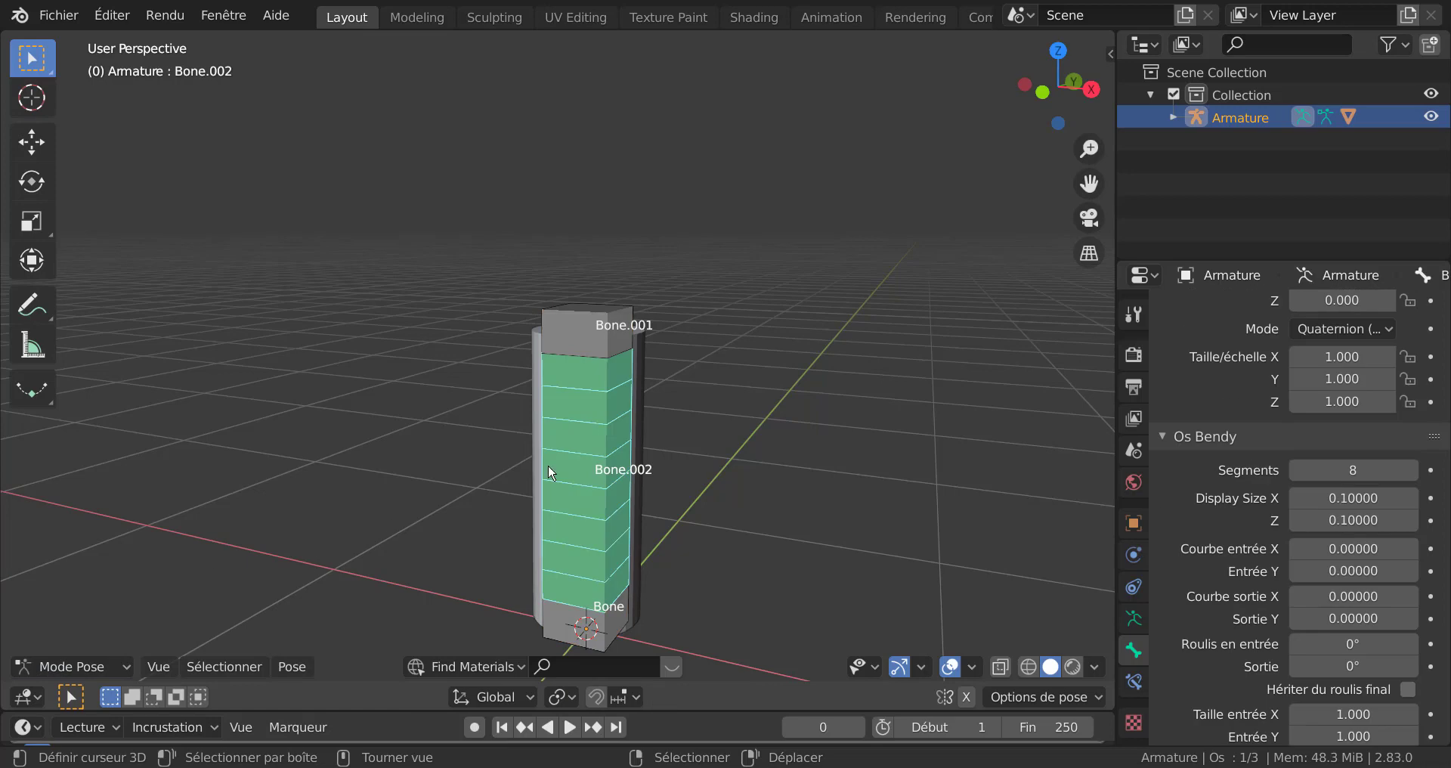
{"action": "middle_click_drag", "start_coordinate": [614, 481], "coordinate": [777, 472]}
{"action": "left_click", "coordinate": [612, 348]}
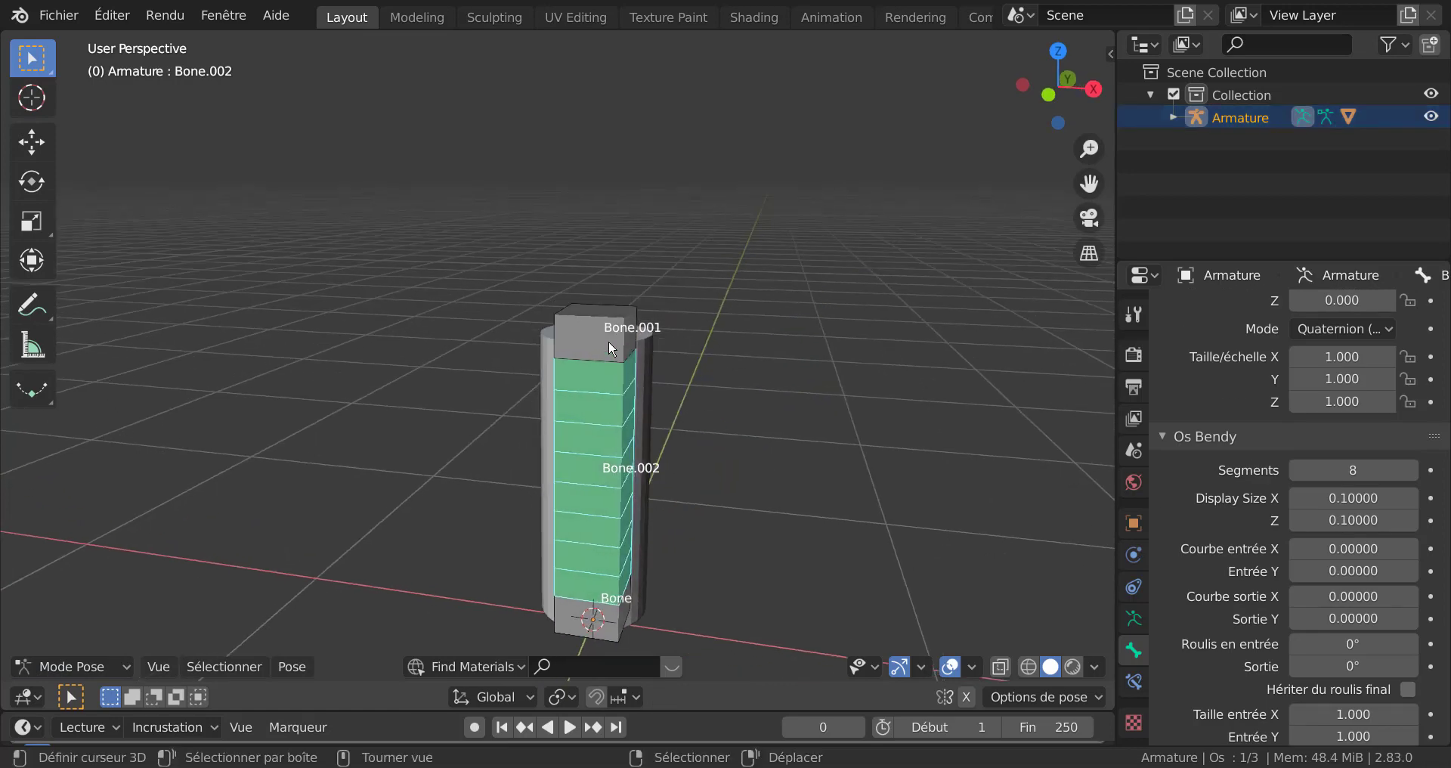
{"action": "key", "text": "g"}
{"action": "right_click", "coordinate": [828, 424]}
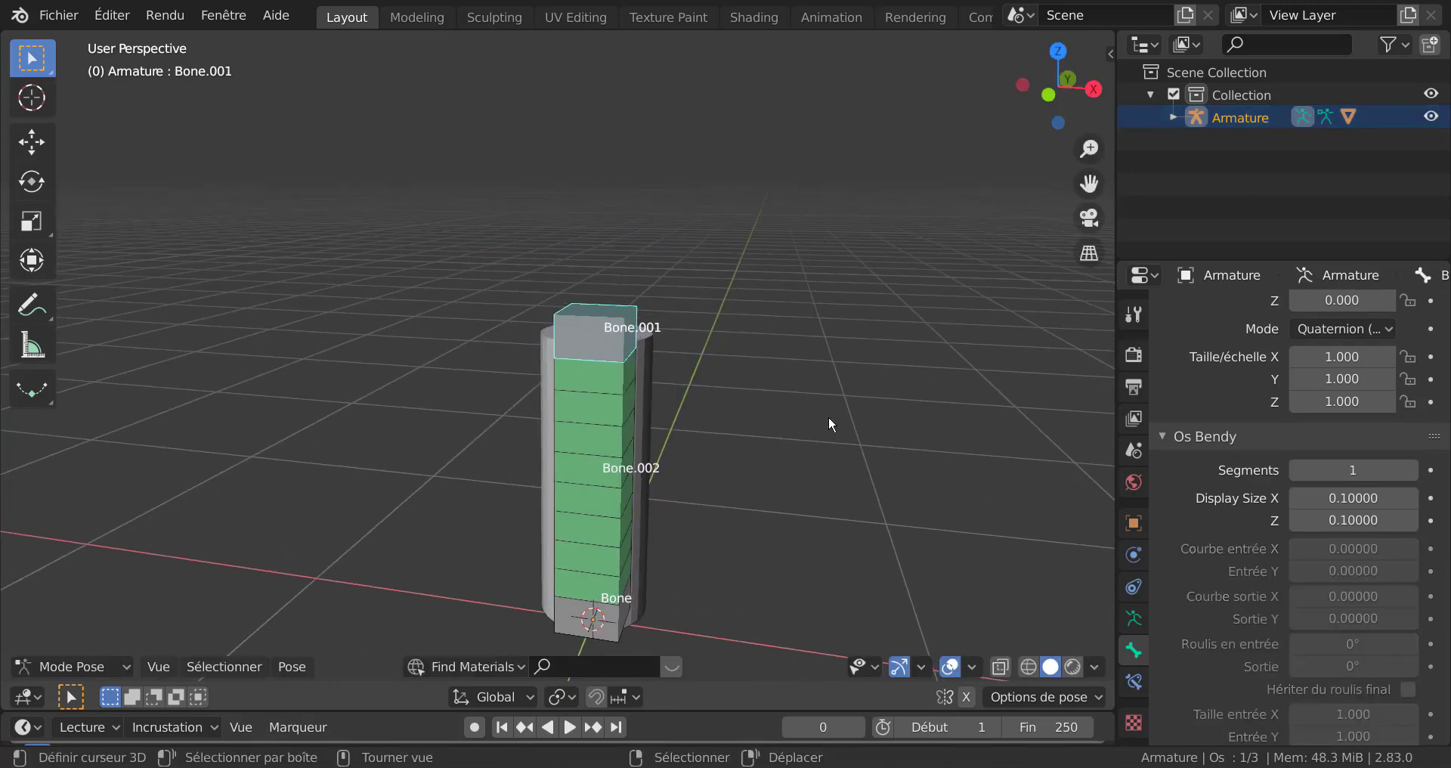
Step: Hide the viewport overlays and try moving the top bone sideways to test how the cylinder bends
{"action": "key", "text": "KP_1"}
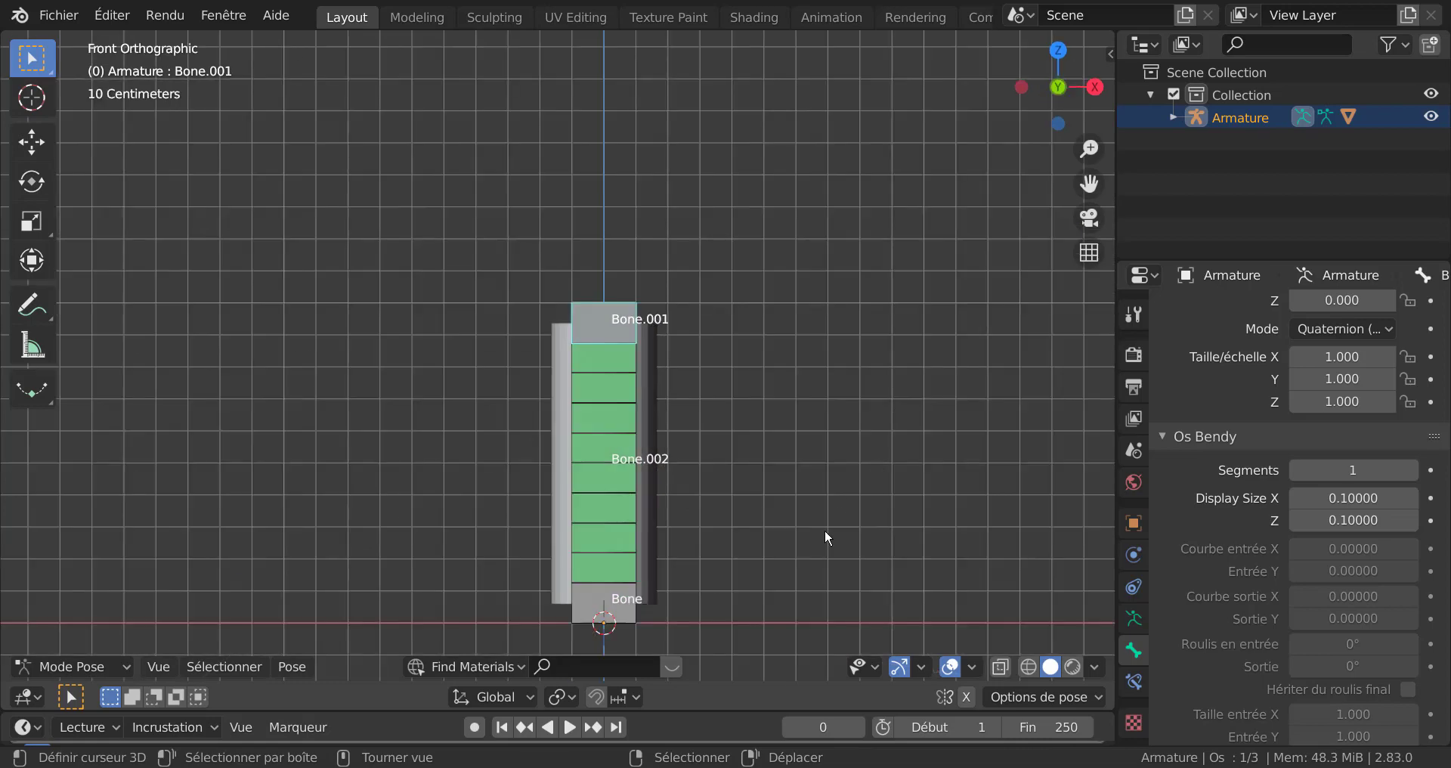
{"action": "left_click", "coordinate": [971, 668]}
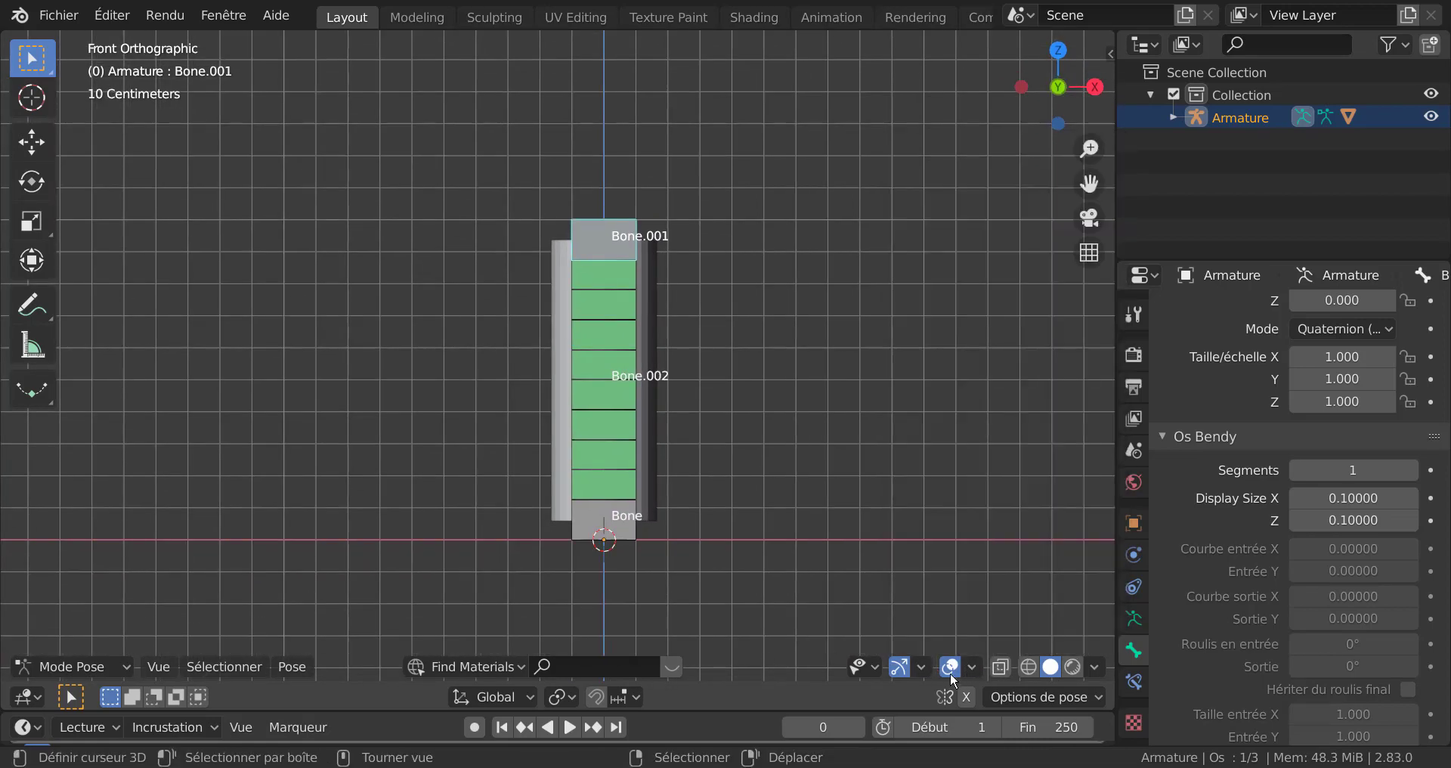
{"action": "left_click", "coordinate": [950, 667]}
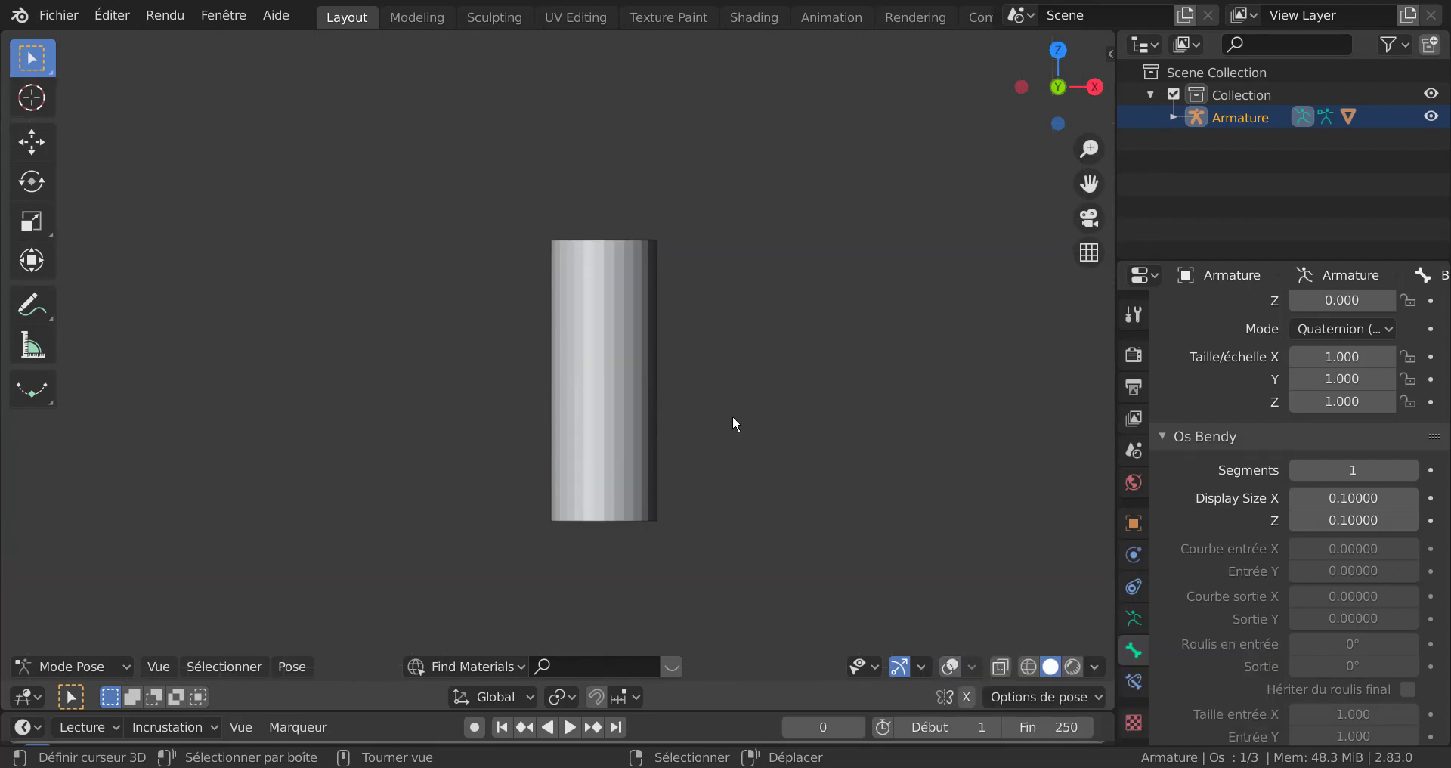
{"action": "key", "text": "g"}
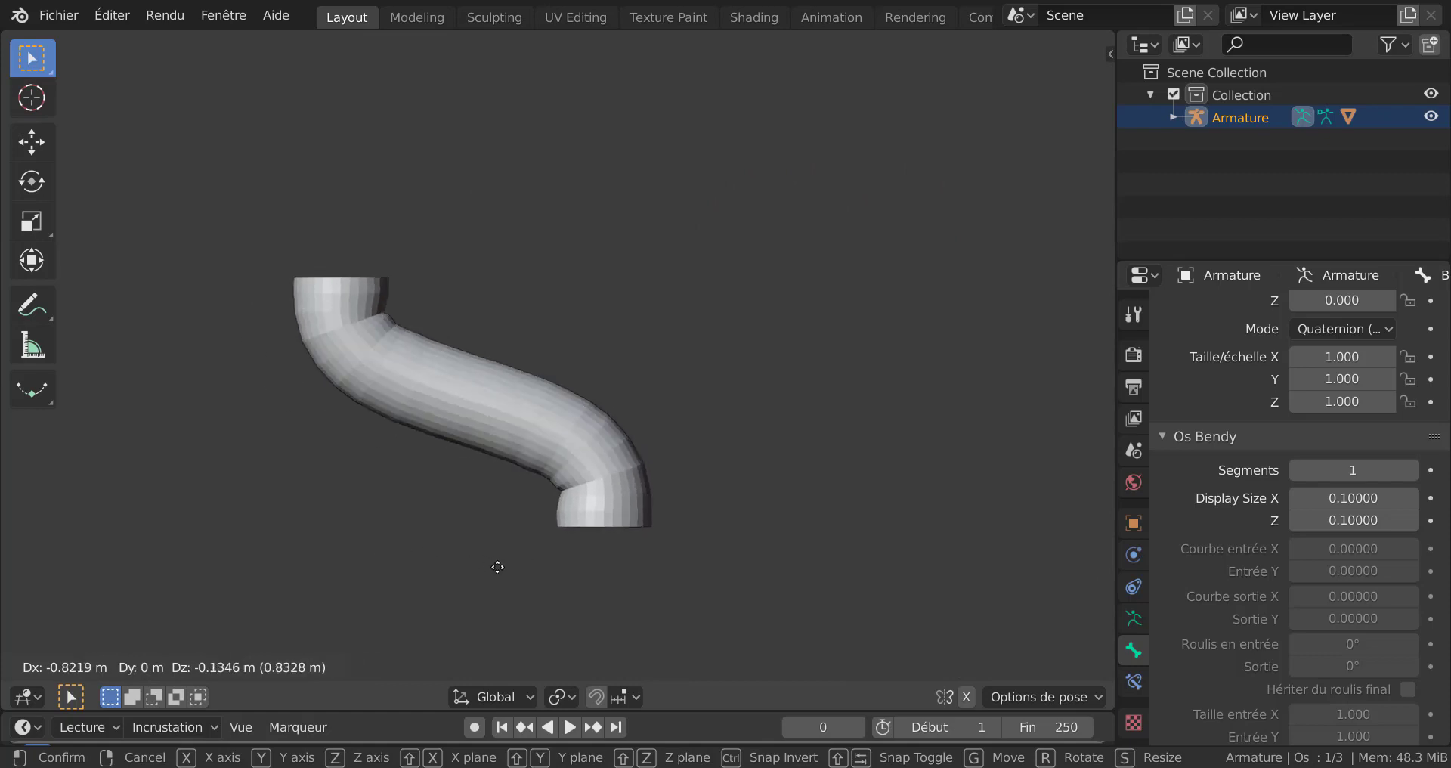
{"action": "right_click", "coordinate": [369, 590]}
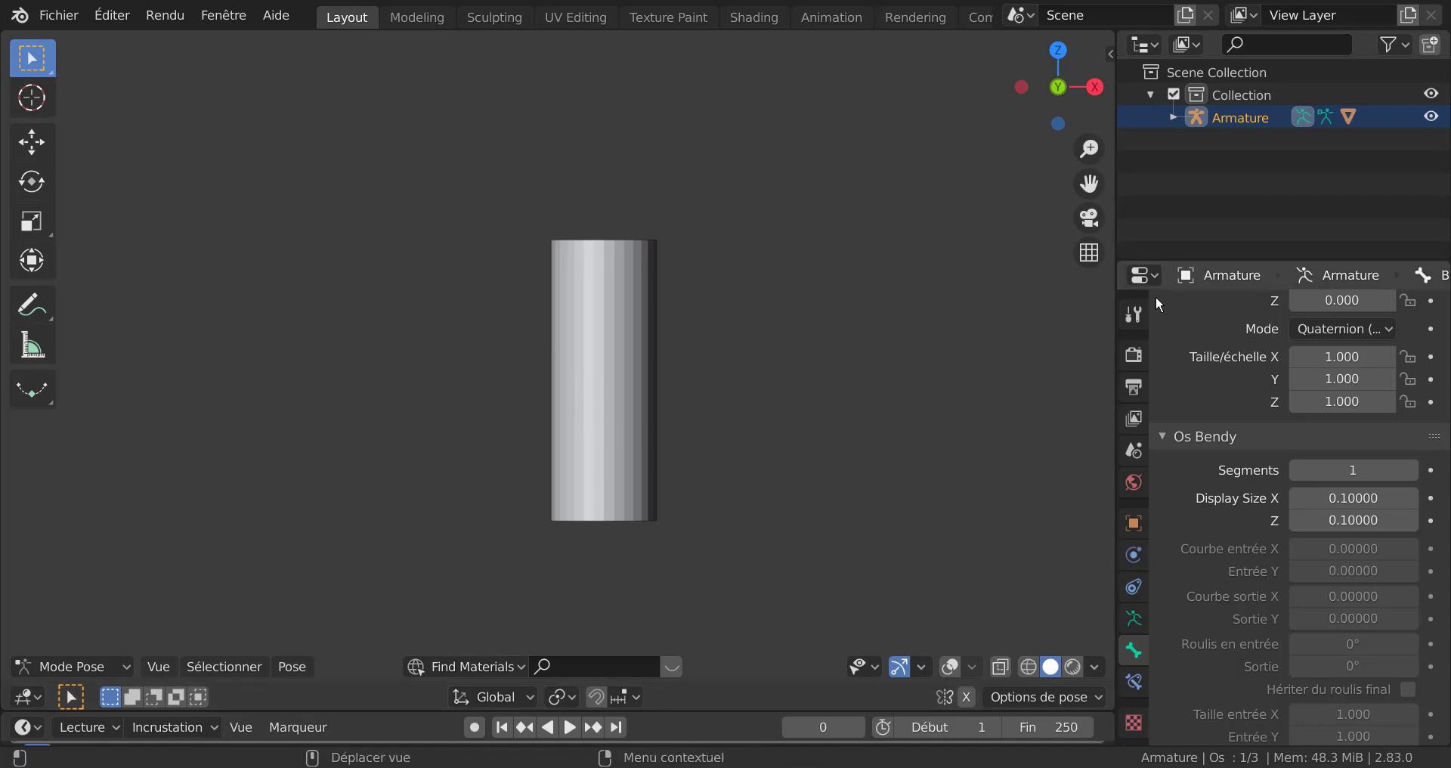
Step: Set the Workbench colour to random (Aléatoire), display the scene in rendered shading and choose a shiny metallic MatCap with a bright centre
{"action": "left_click", "coordinate": [1132, 353]}
{"action": "scroll", "coordinate": [1260, 442], "scroll_direction": "up", "scroll_amount": 3}
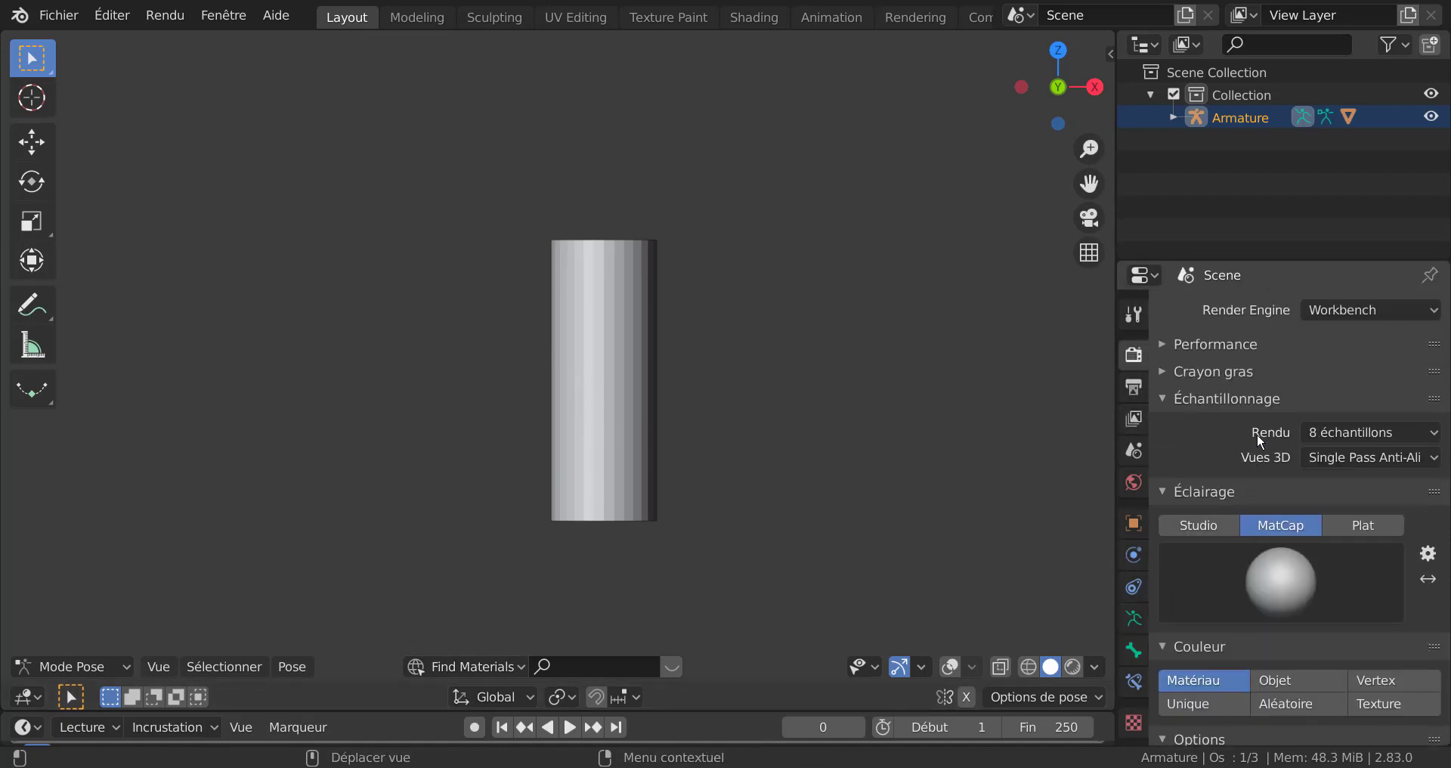
{"action": "left_click", "coordinate": [1249, 568]}
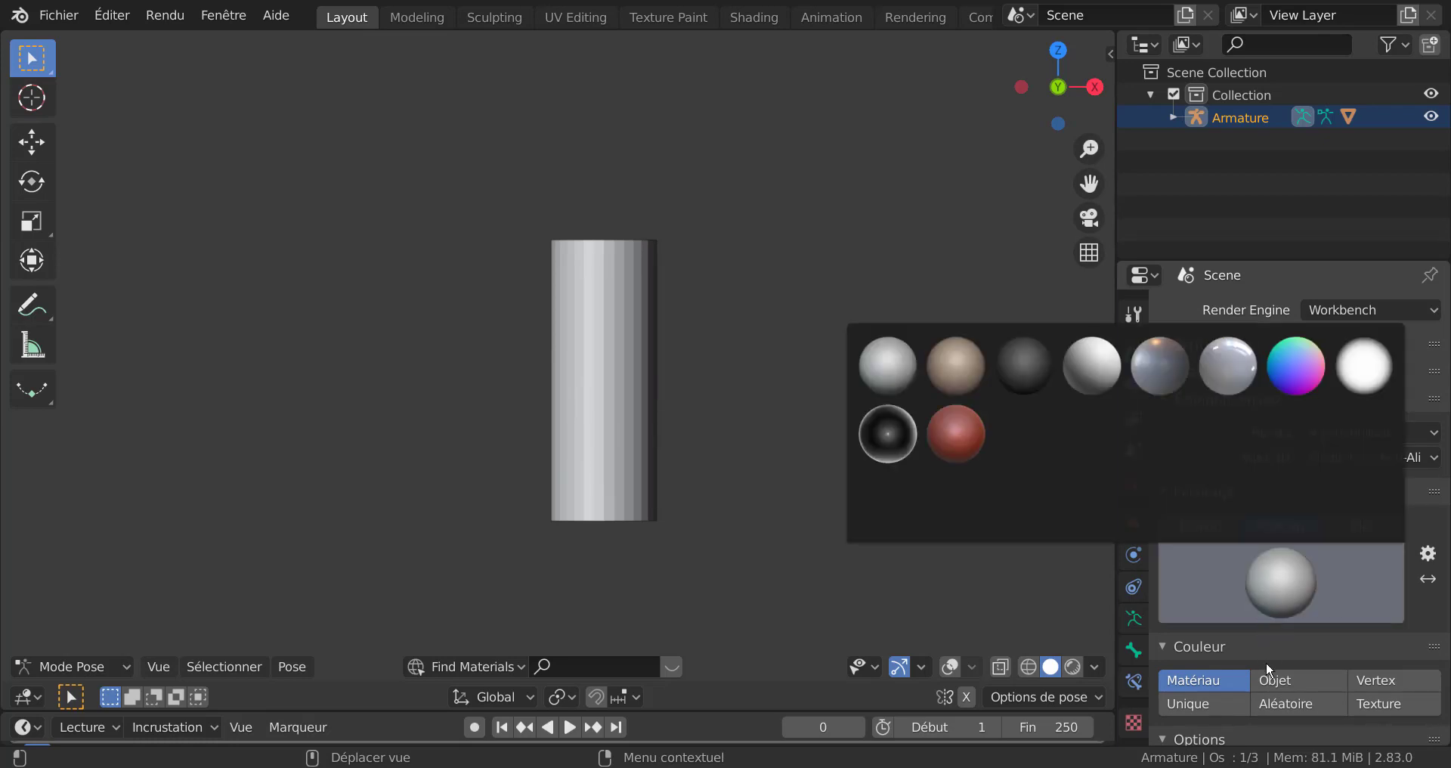
{"action": "left_click", "coordinate": [1285, 705]}
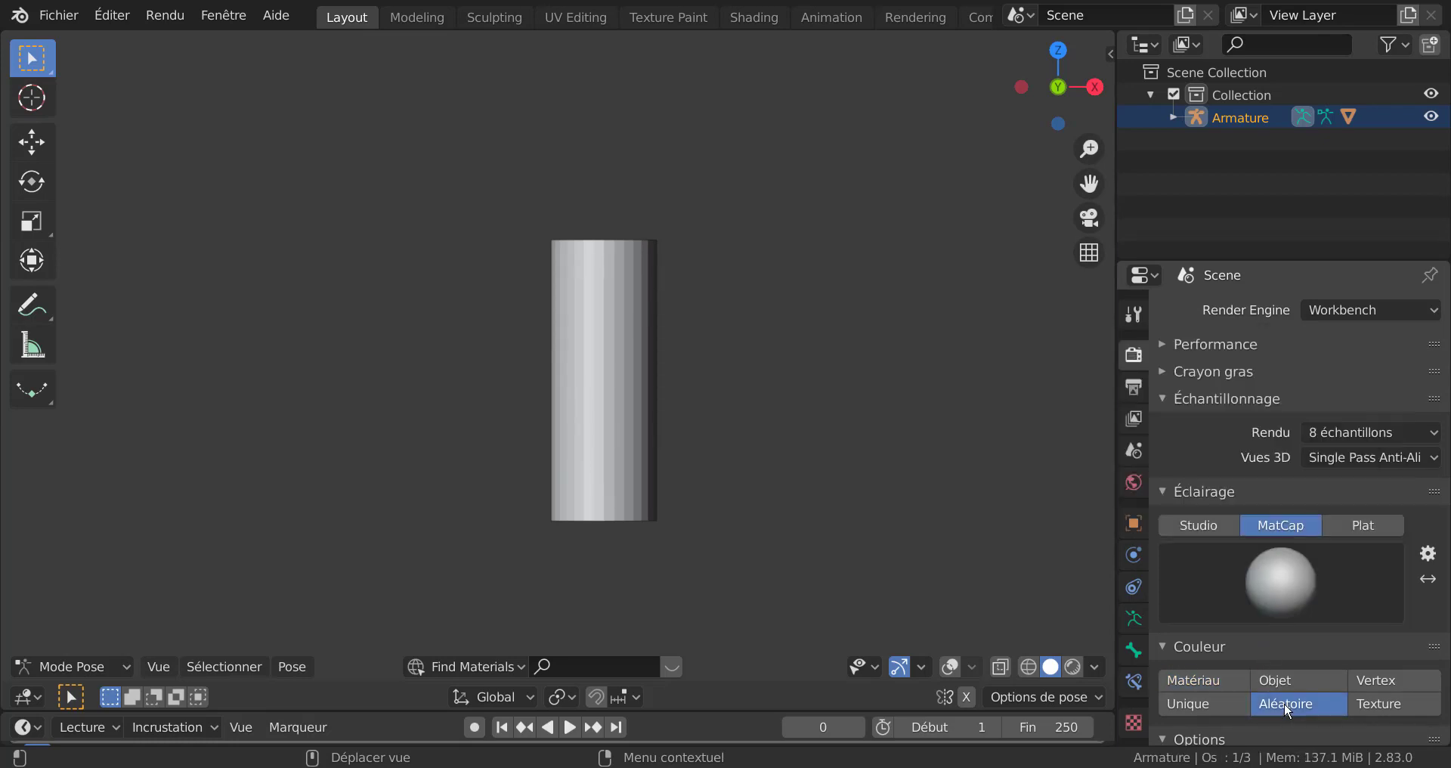
{"action": "left_click", "coordinate": [1073, 667]}
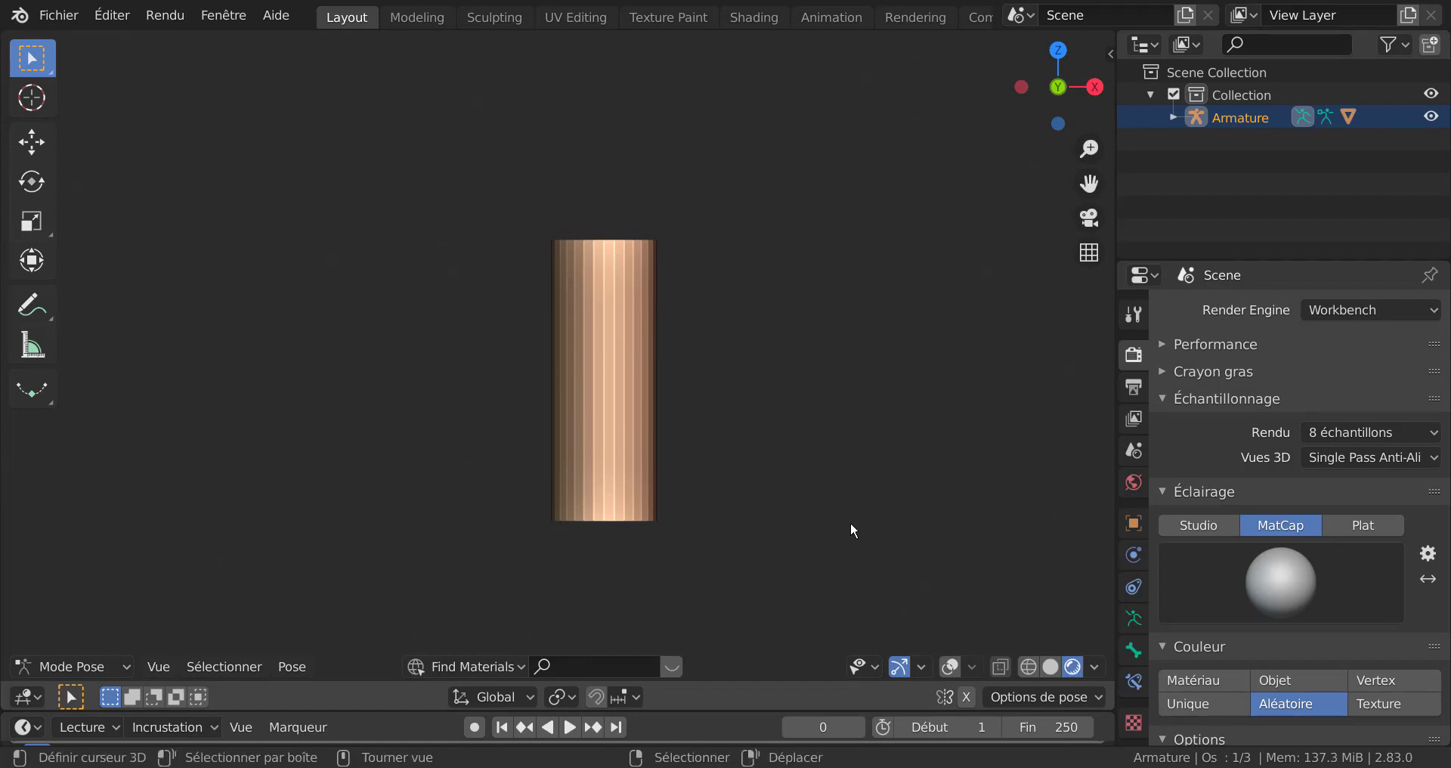
{"action": "left_click", "coordinate": [1261, 591]}
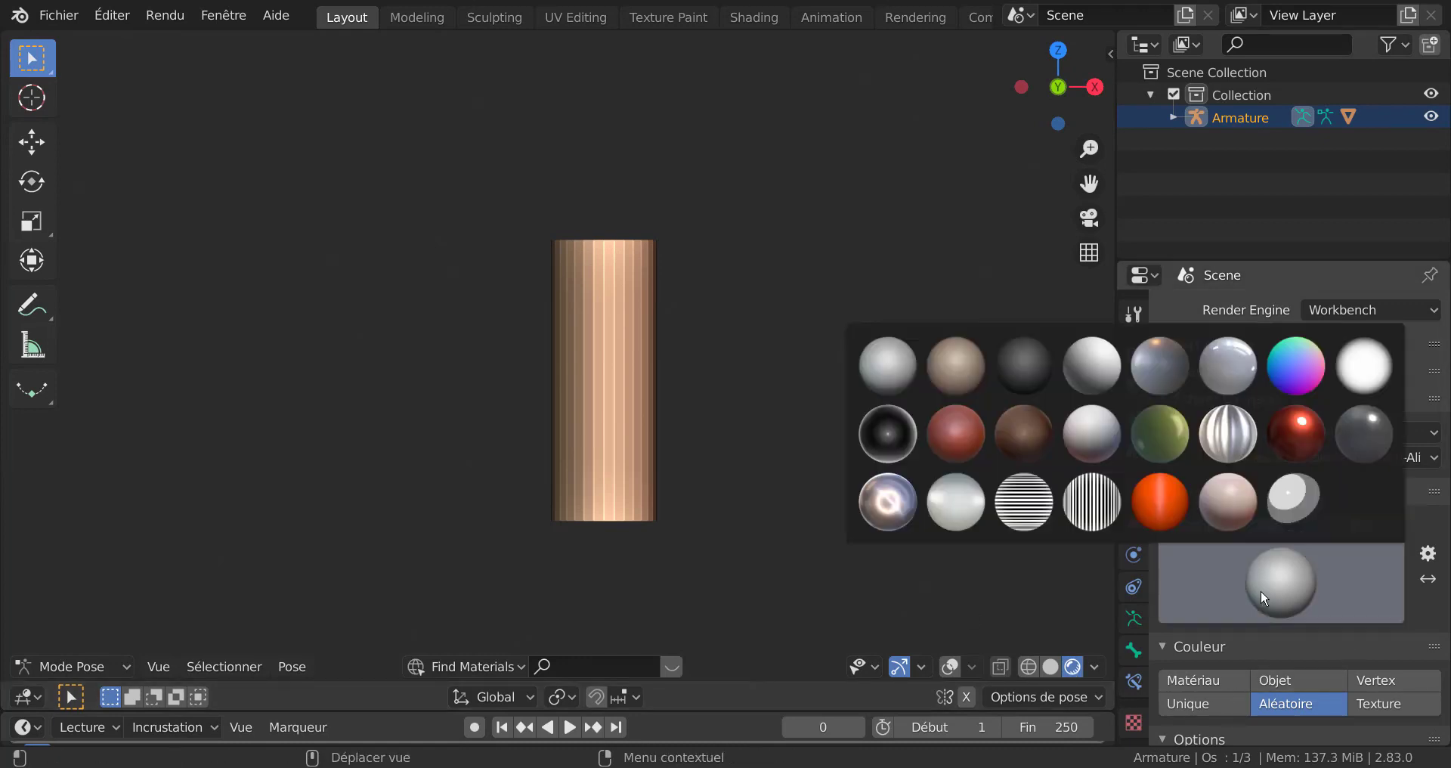
{"action": "left_click", "coordinate": [884, 501]}
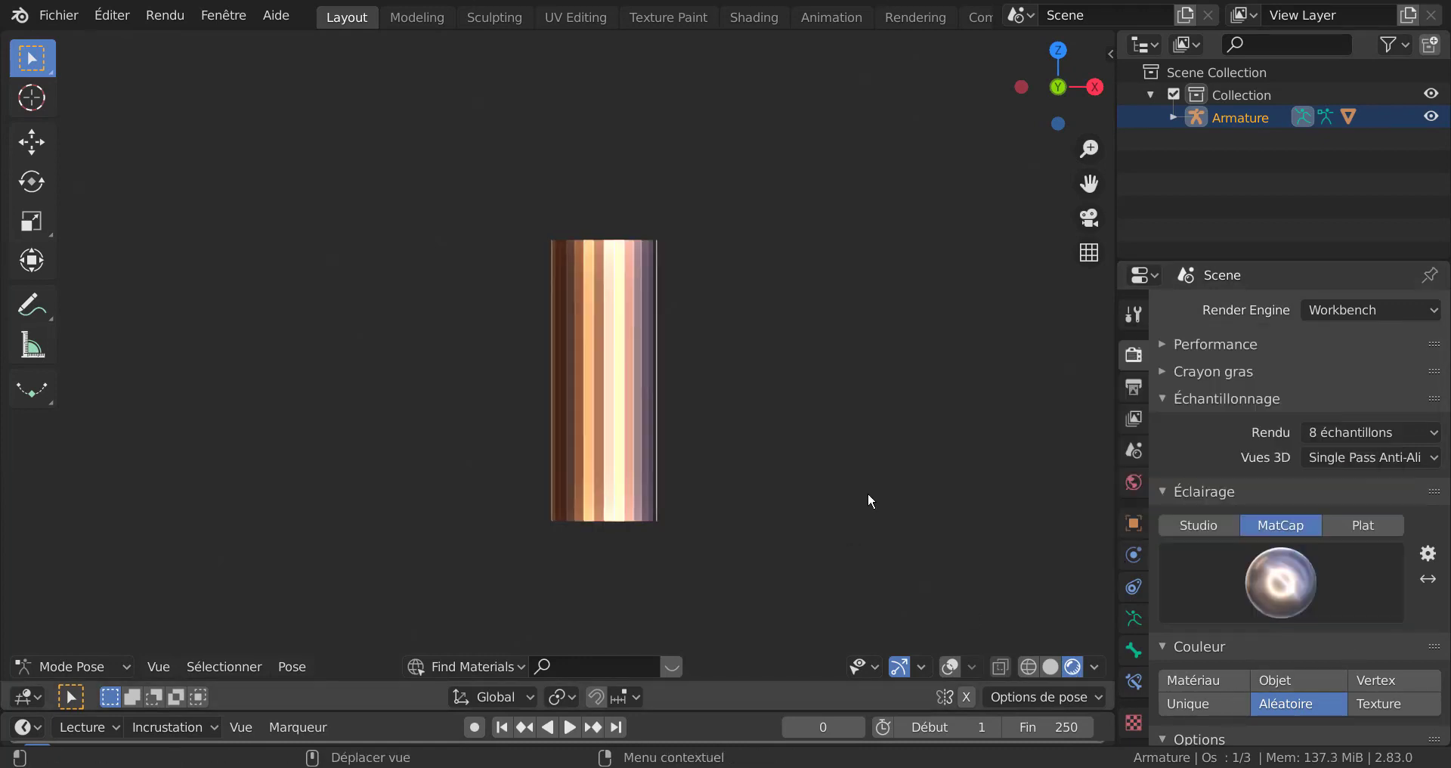
Step: Return to Object Mode, select the cylinder and apply smooth shading (Ombrage lissé) to it
{"action": "left_click", "coordinate": [291, 667]}
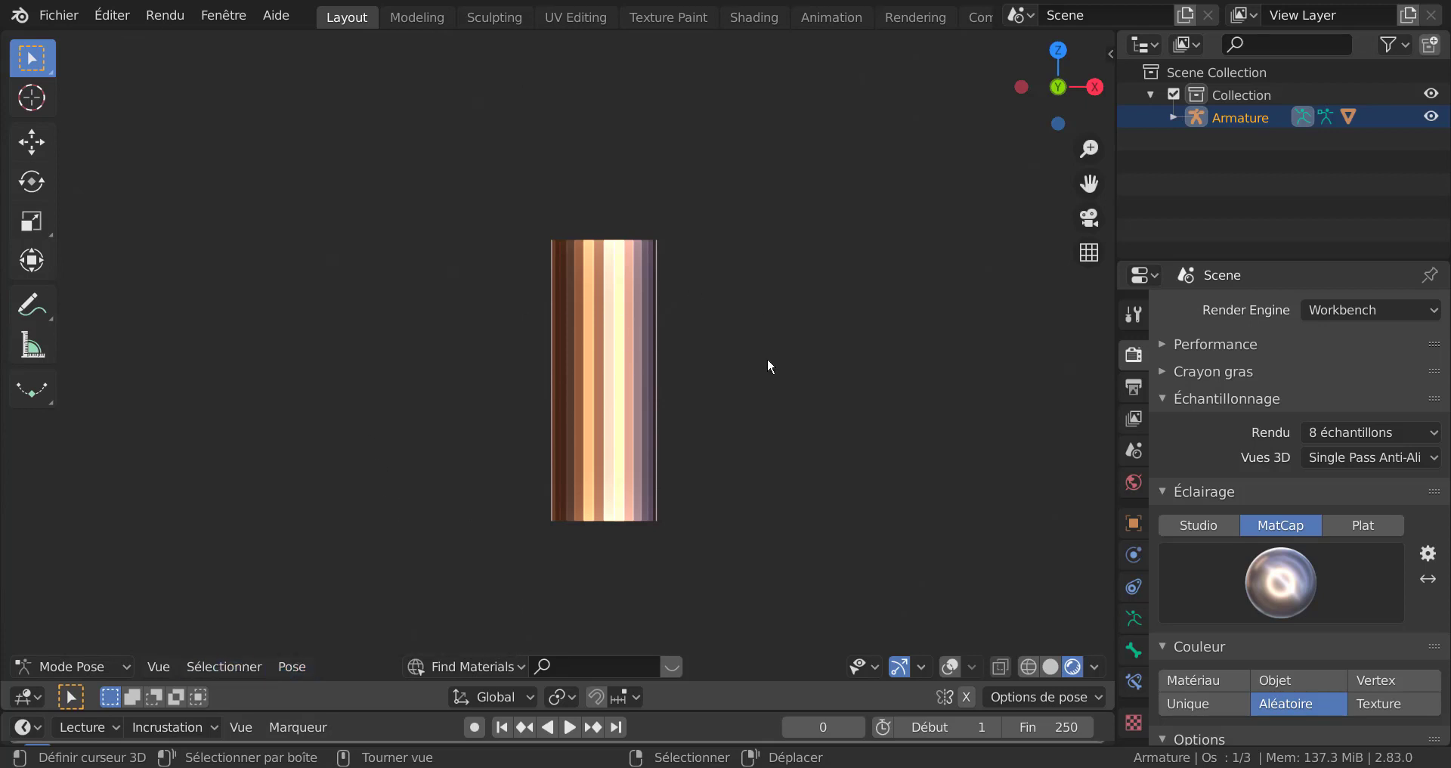
{"action": "key", "text": "Tab"}
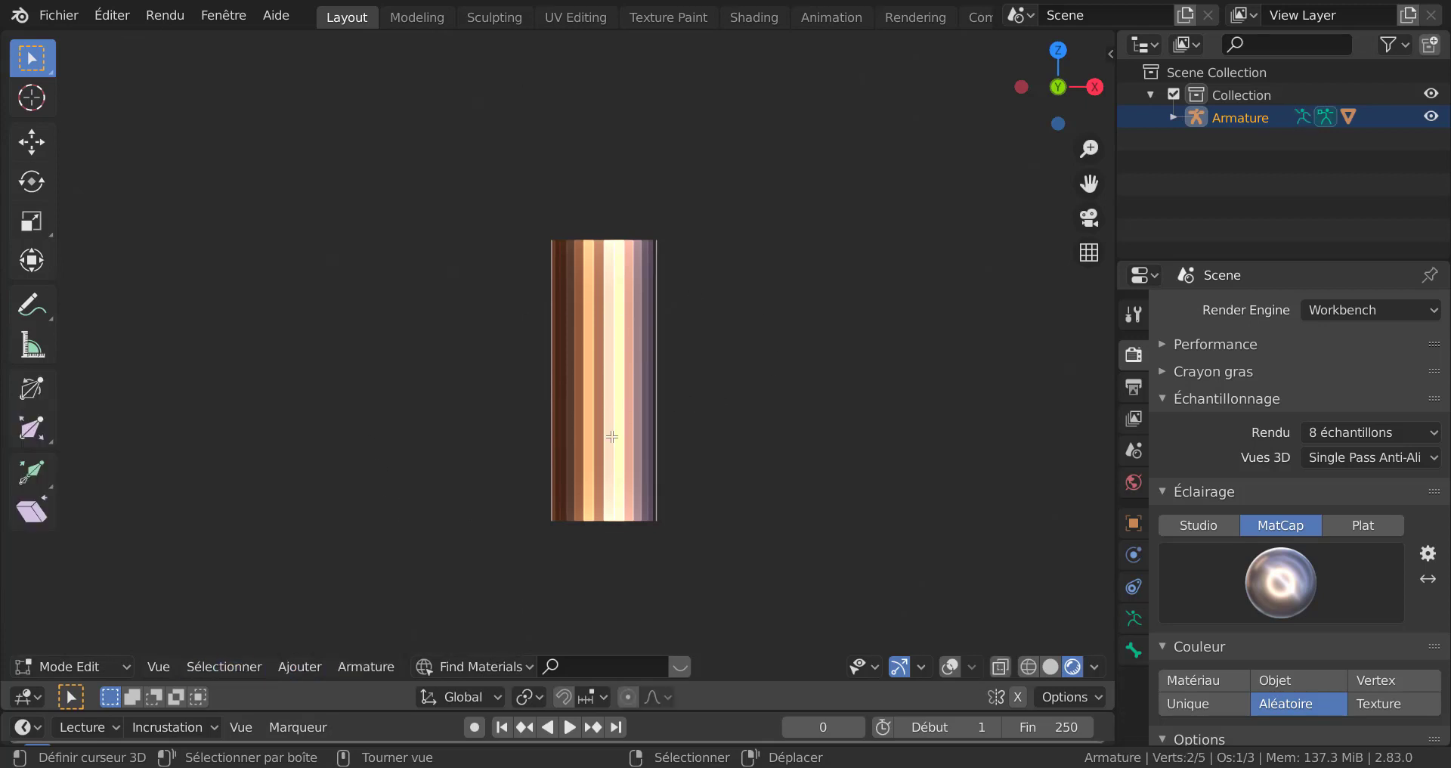
{"action": "left_click", "coordinate": [71, 666]}
{"action": "left_click", "coordinate": [70, 641]}
{"action": "left_click", "coordinate": [352, 666]}
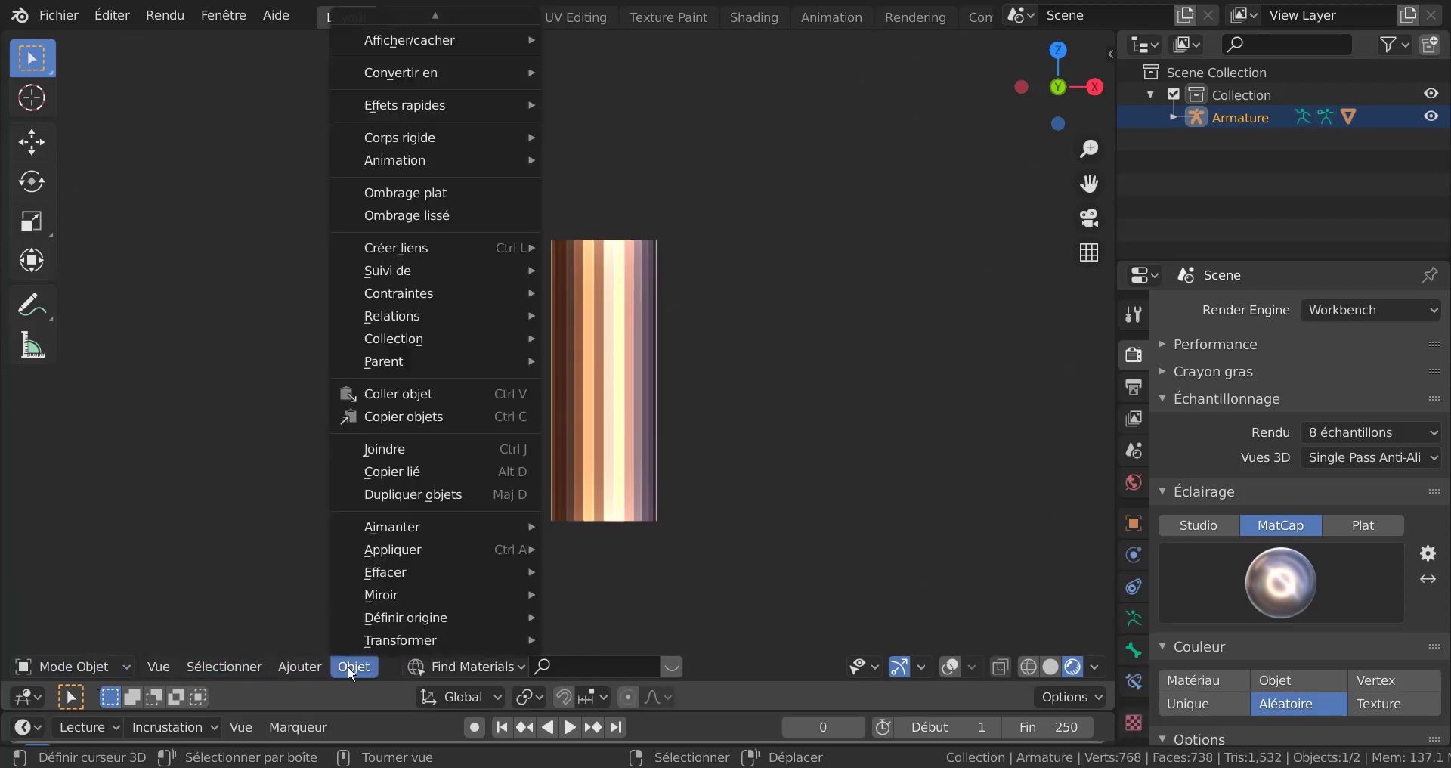
{"action": "left_click", "coordinate": [418, 214]}
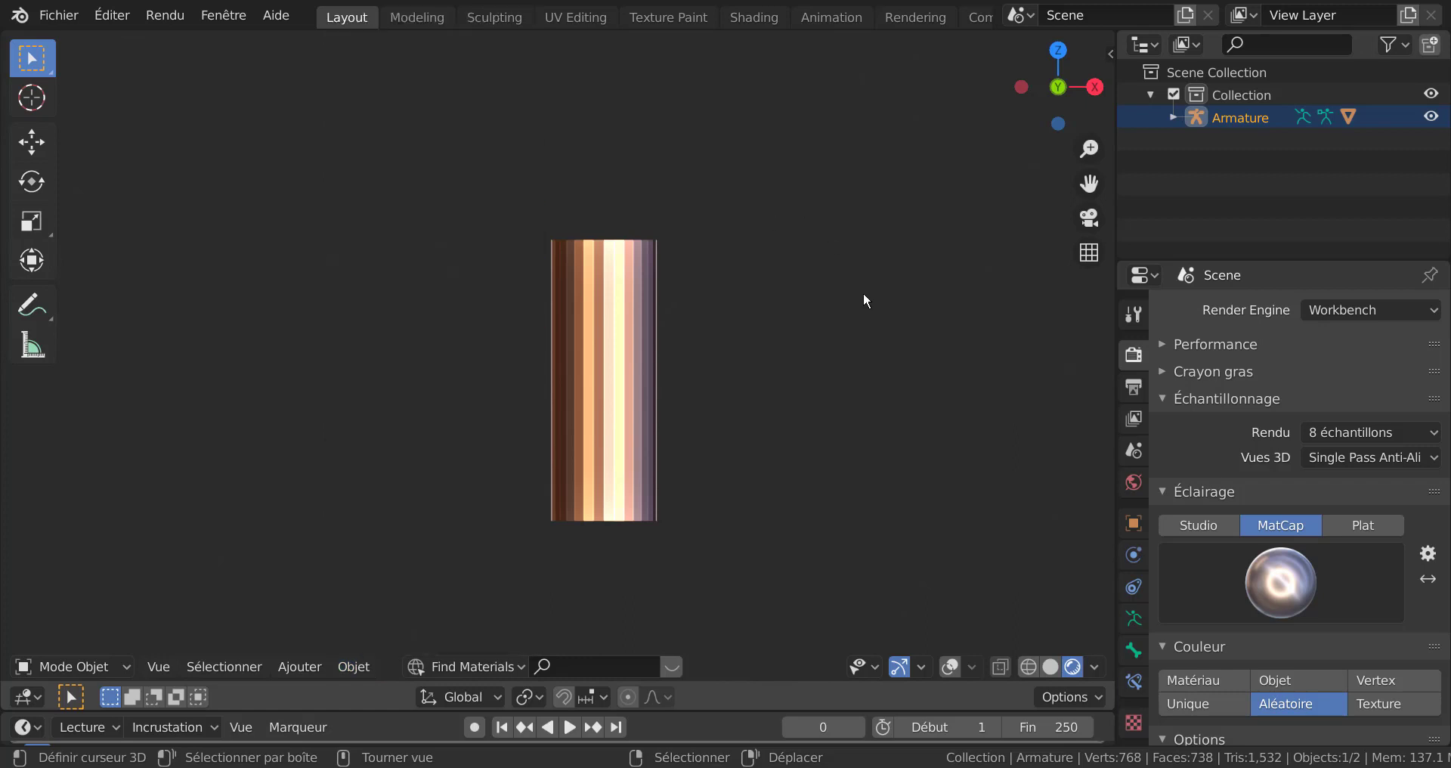
{"action": "left_click", "coordinate": [542, 385]}
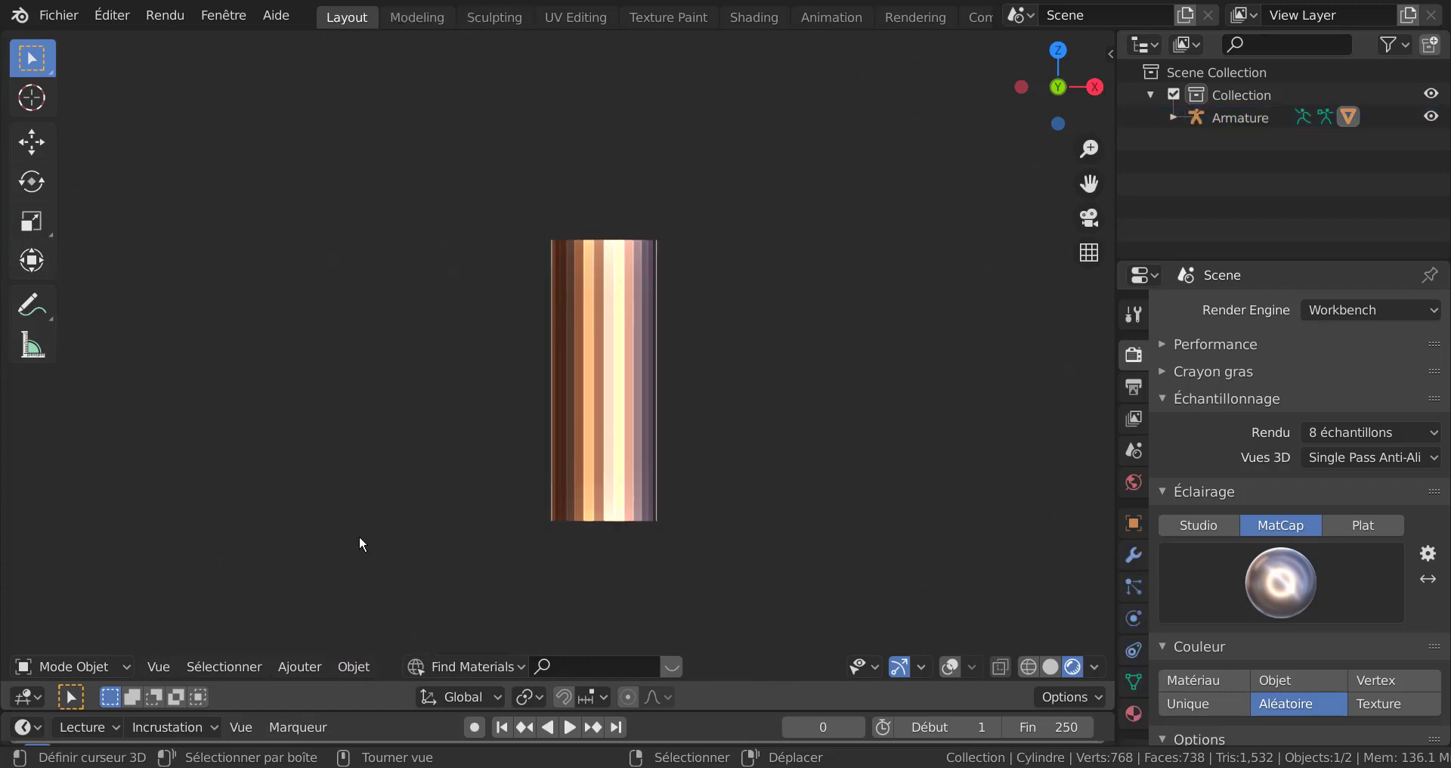
{"action": "left_click", "coordinate": [354, 667]}
{"action": "left_click", "coordinate": [417, 216]}
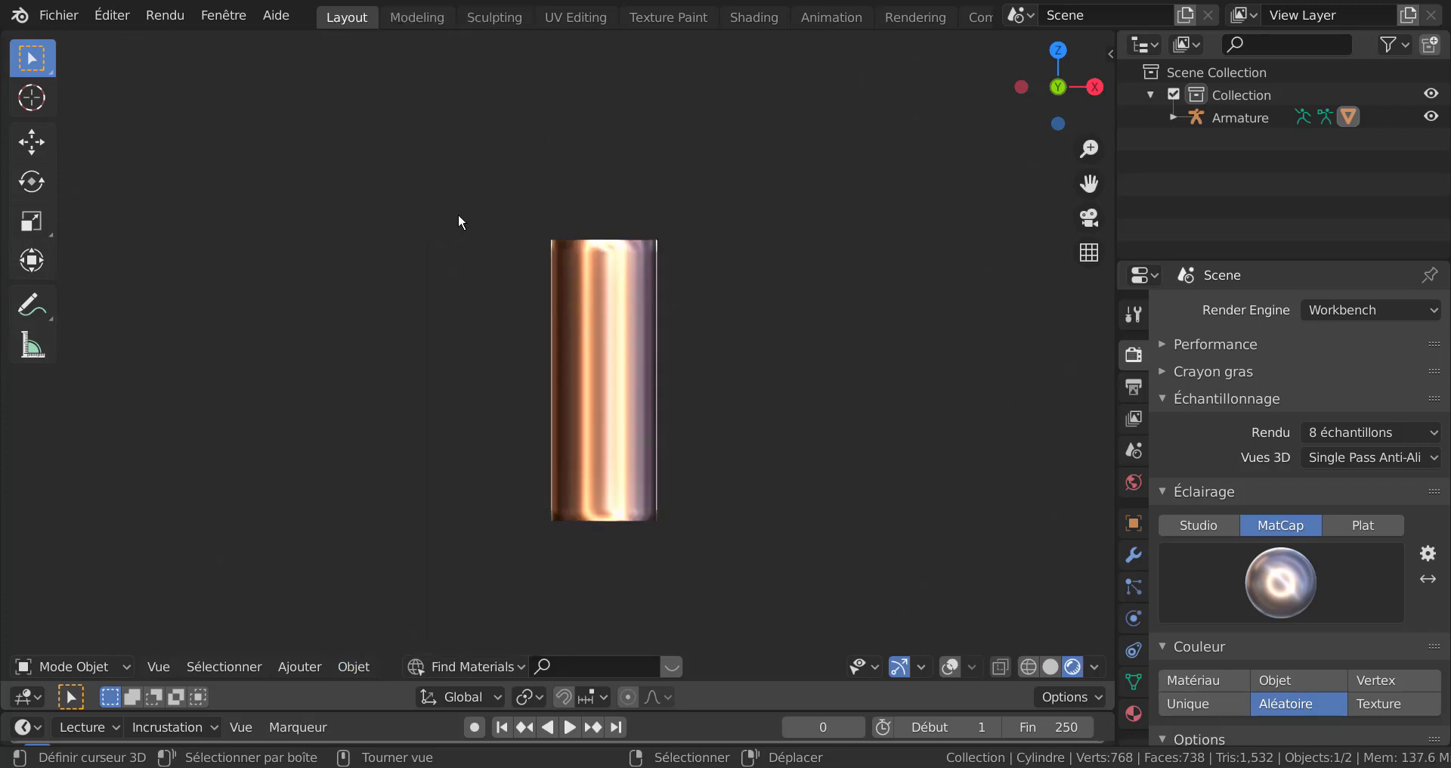
Step: Enable auto smooth (Auto-lisser) in the cylinder's normals settings
{"action": "left_click", "coordinate": [1133, 681]}
{"action": "scroll", "coordinate": [1191, 676], "scroll_direction": "down", "scroll_amount": 2}
{"action": "left_click", "coordinate": [1191, 621]}
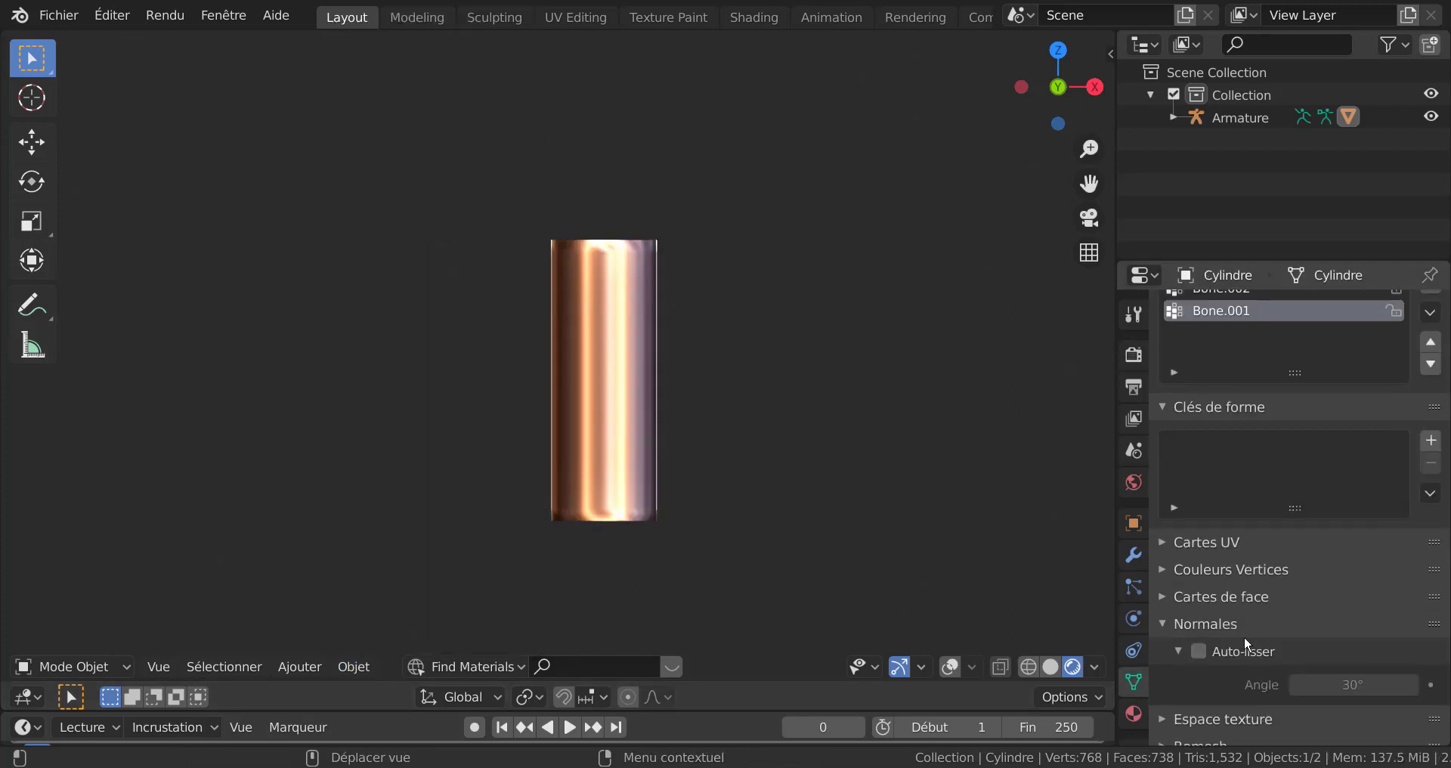
{"action": "left_click", "coordinate": [1198, 651]}
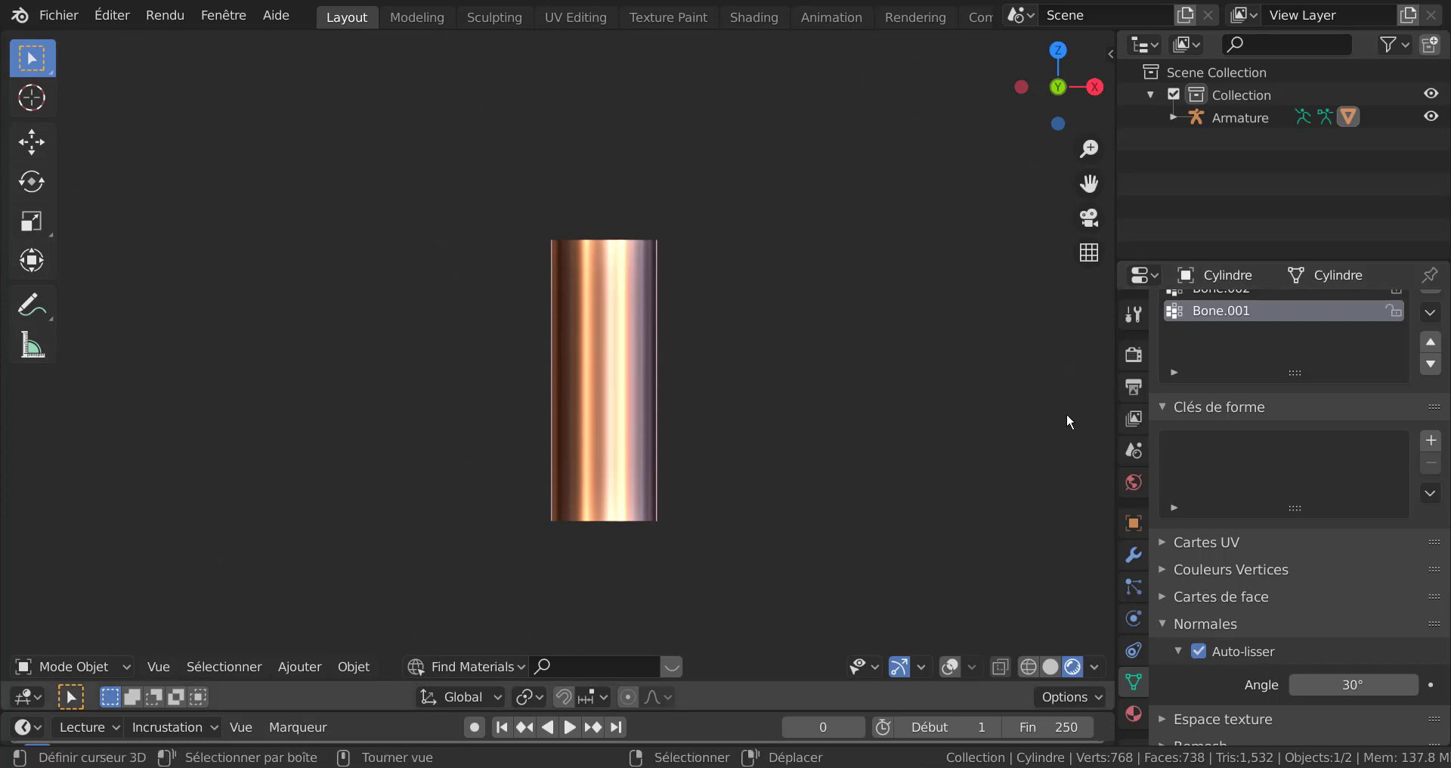
{"action": "middle_click_drag", "start_coordinate": [892, 455], "coordinate": [898, 499]}
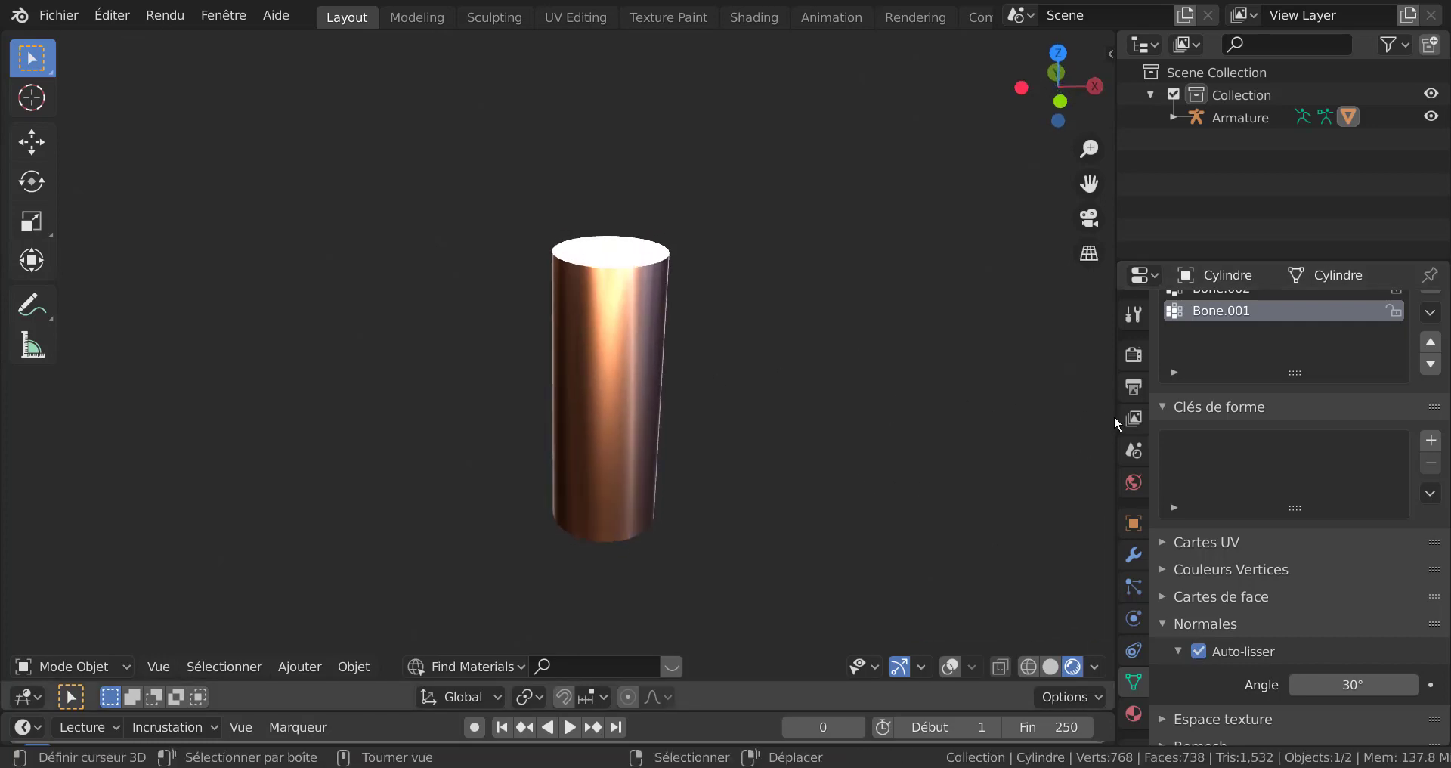
Step: Expand the armature's hierarchy in the Outliner, make the armature active and put it into Pose Mode
{"action": "left_click_drag", "start_coordinate": [1115, 413], "coordinate": [1260, 397]}
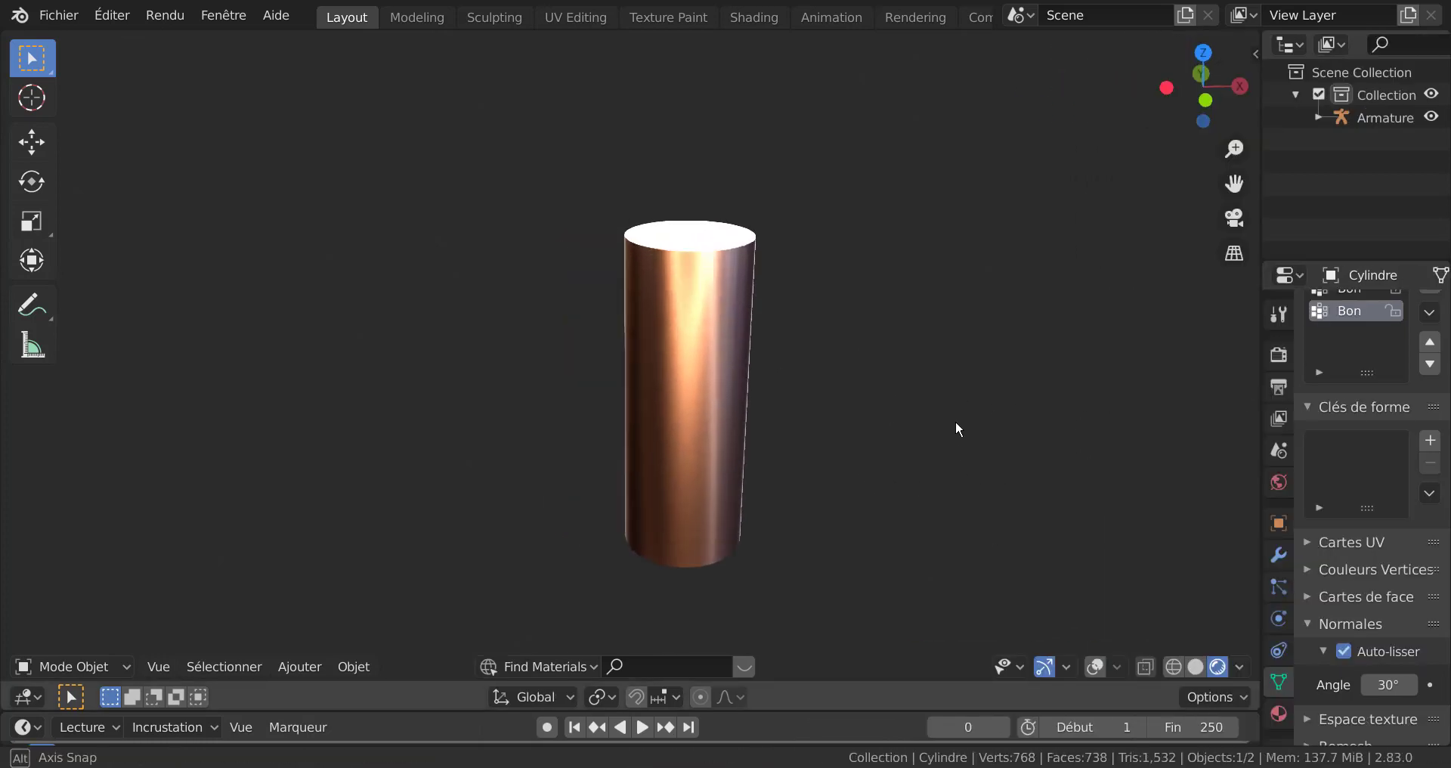
{"action": "left_click", "coordinate": [122, 669]}
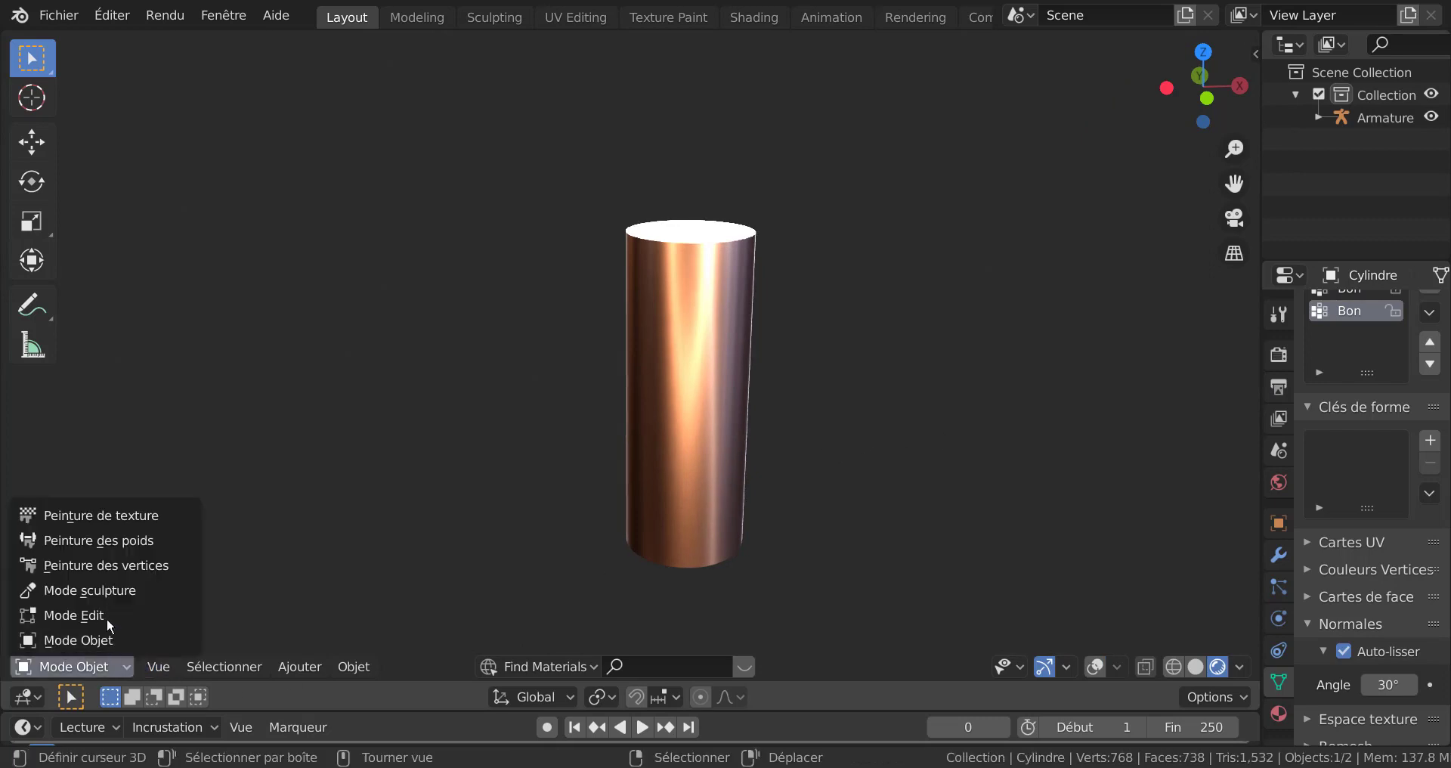
{"action": "left_click", "coordinate": [1319, 117]}
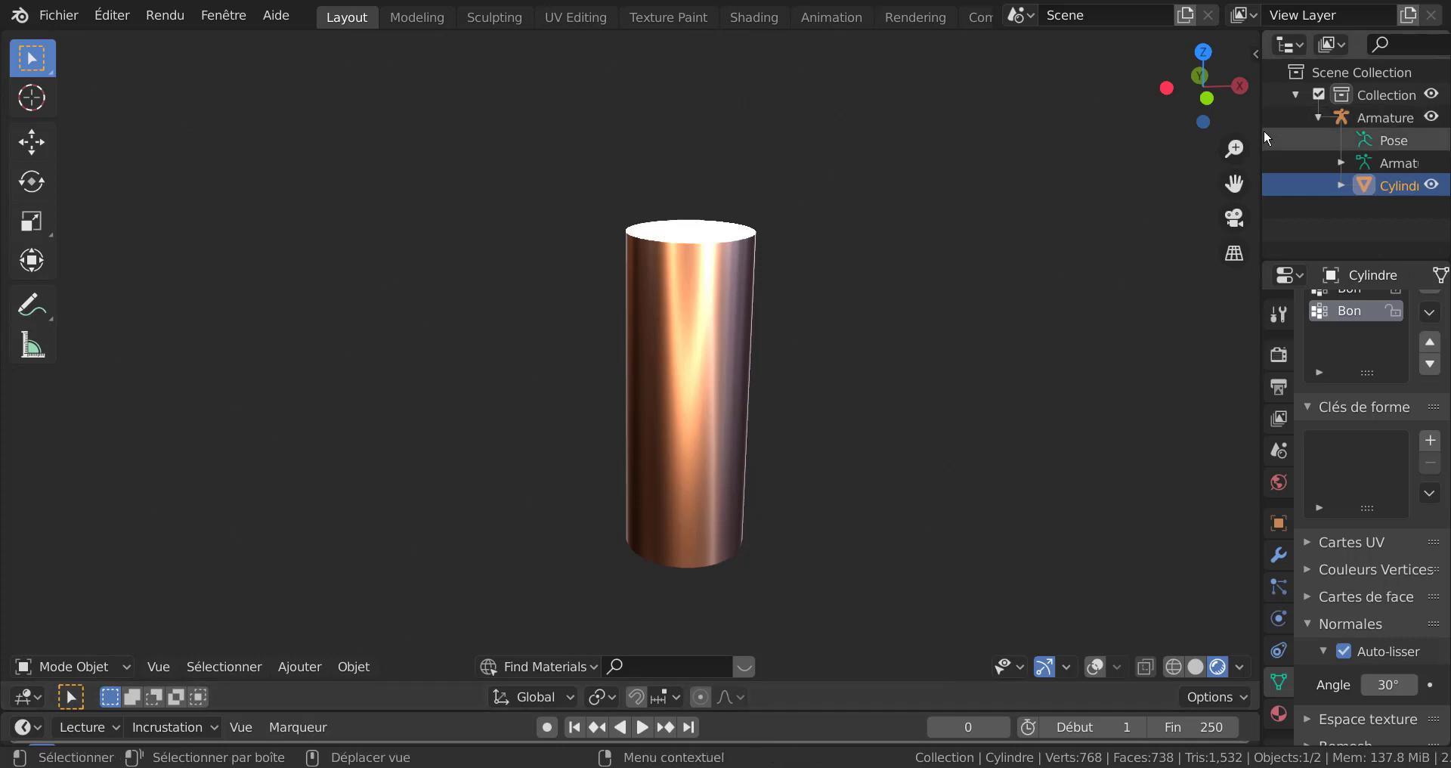
{"action": "left_click_drag", "start_coordinate": [1262, 164], "coordinate": [1125, 164]}
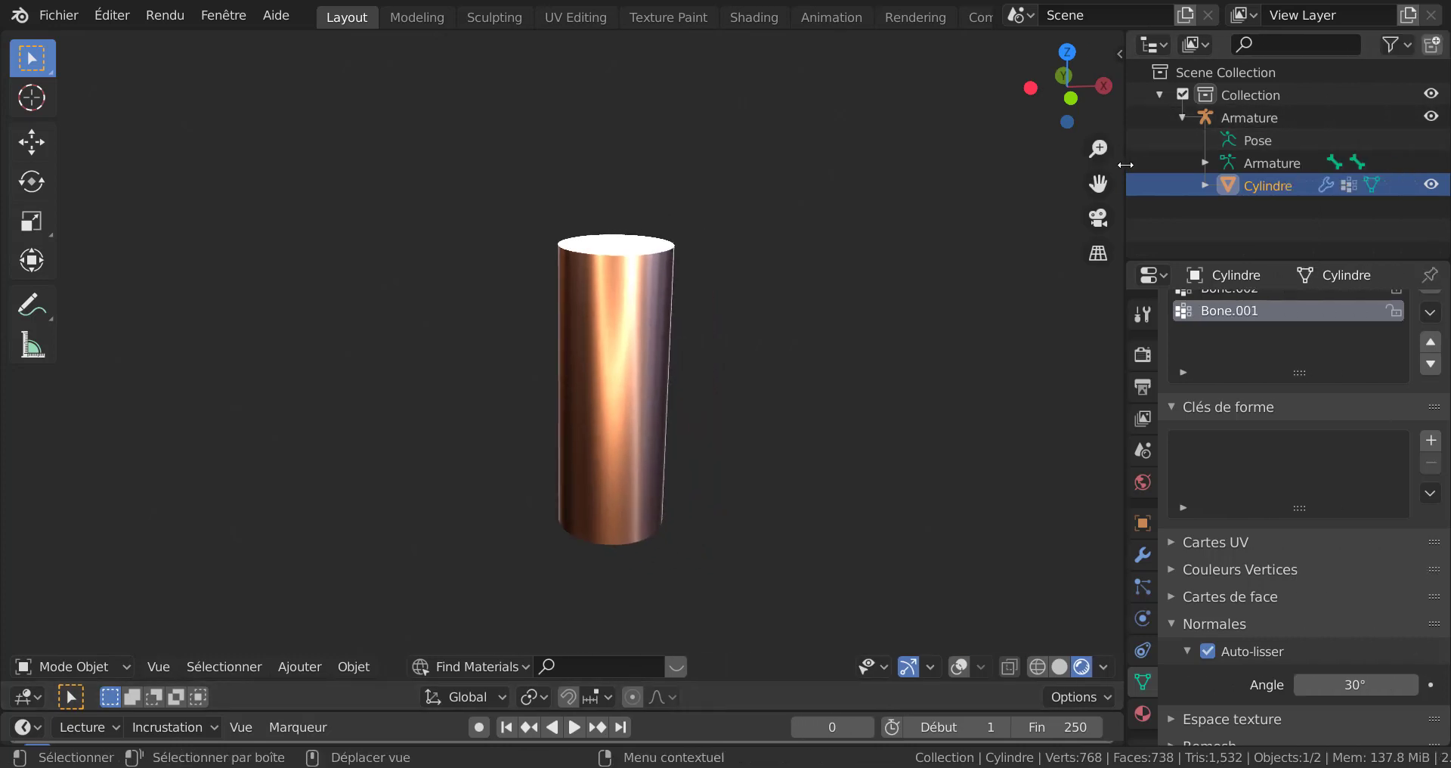
{"action": "left_click", "coordinate": [1267, 164]}
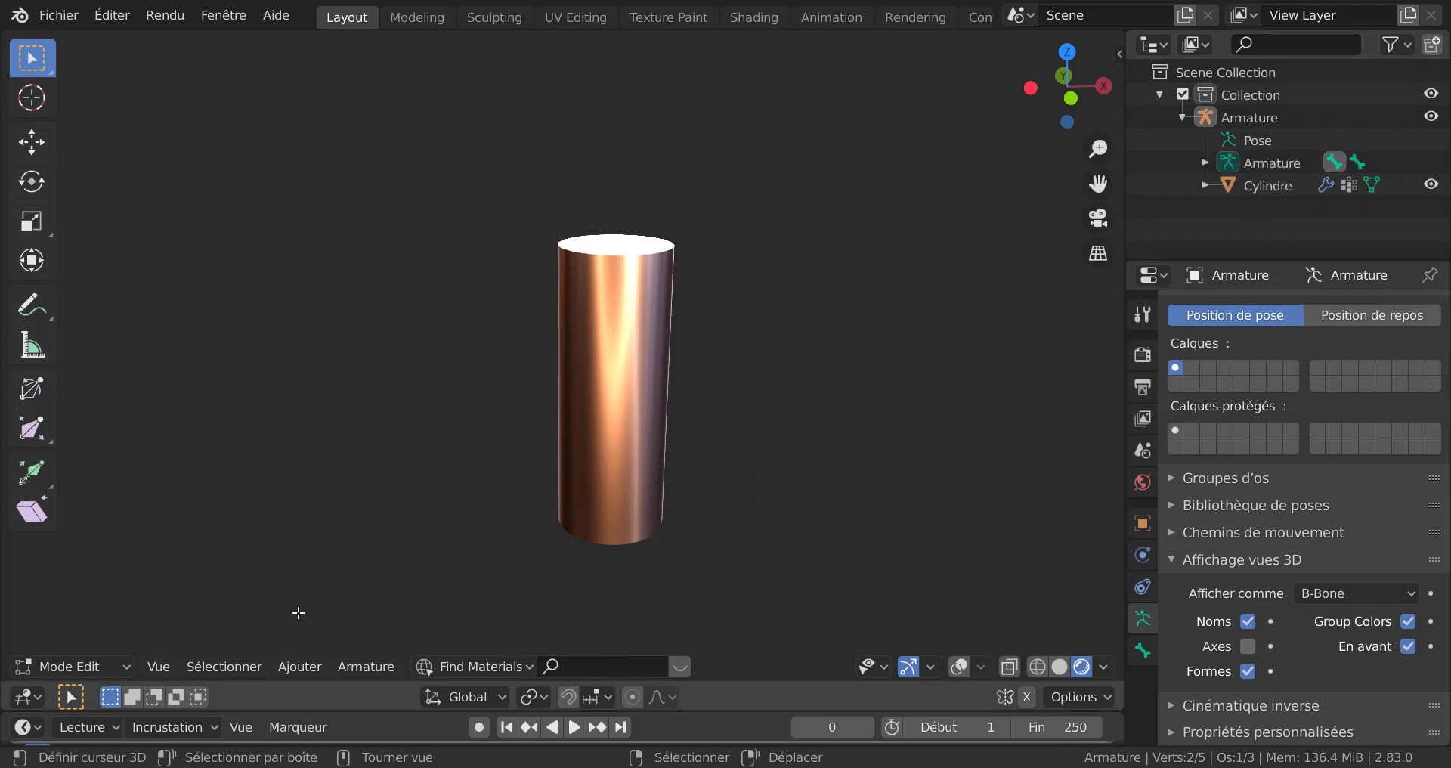
{"action": "left_click", "coordinate": [76, 667]}
{"action": "left_click", "coordinate": [69, 589]}
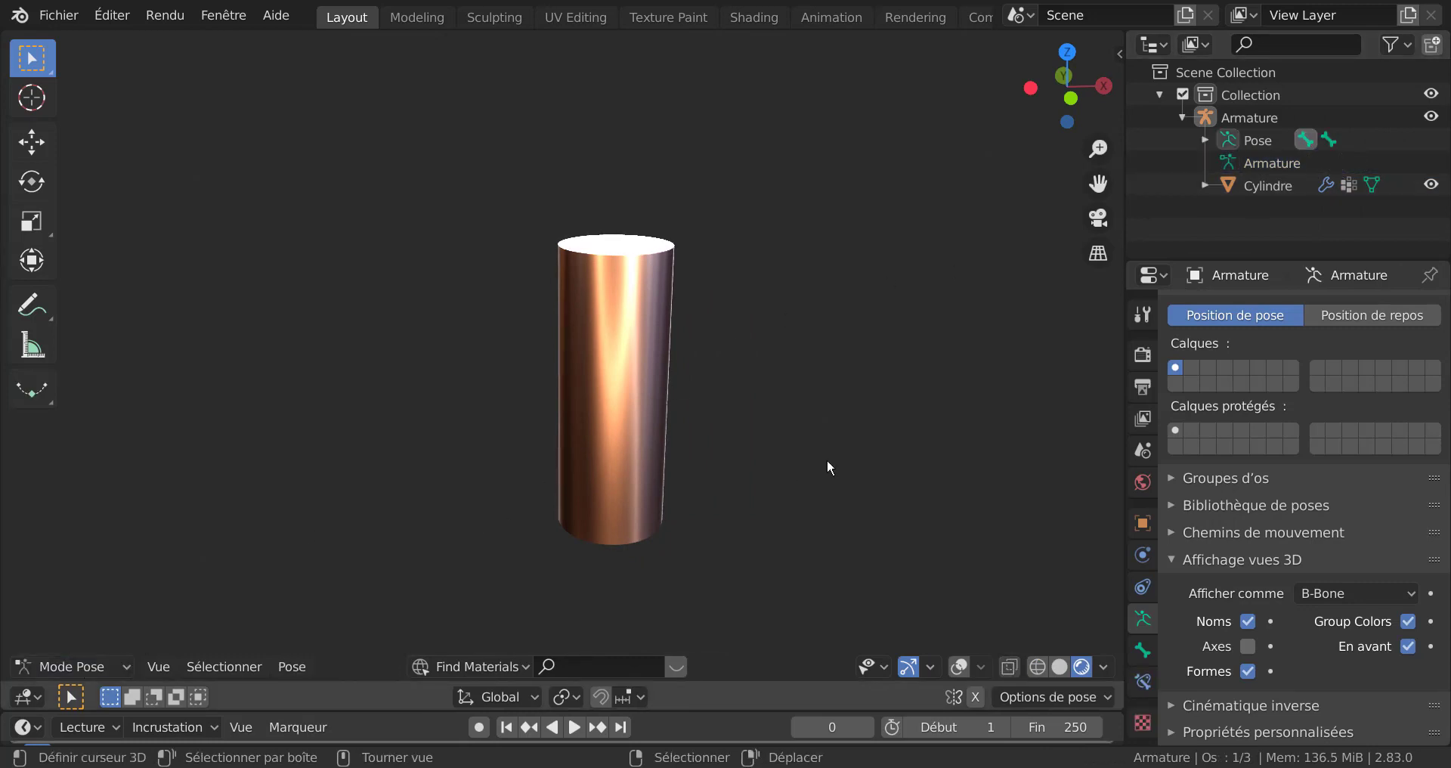
Step: Try moving the bottom bone freely to test how the smooth-shaded cylinder bends
{"action": "key", "text": "g"}
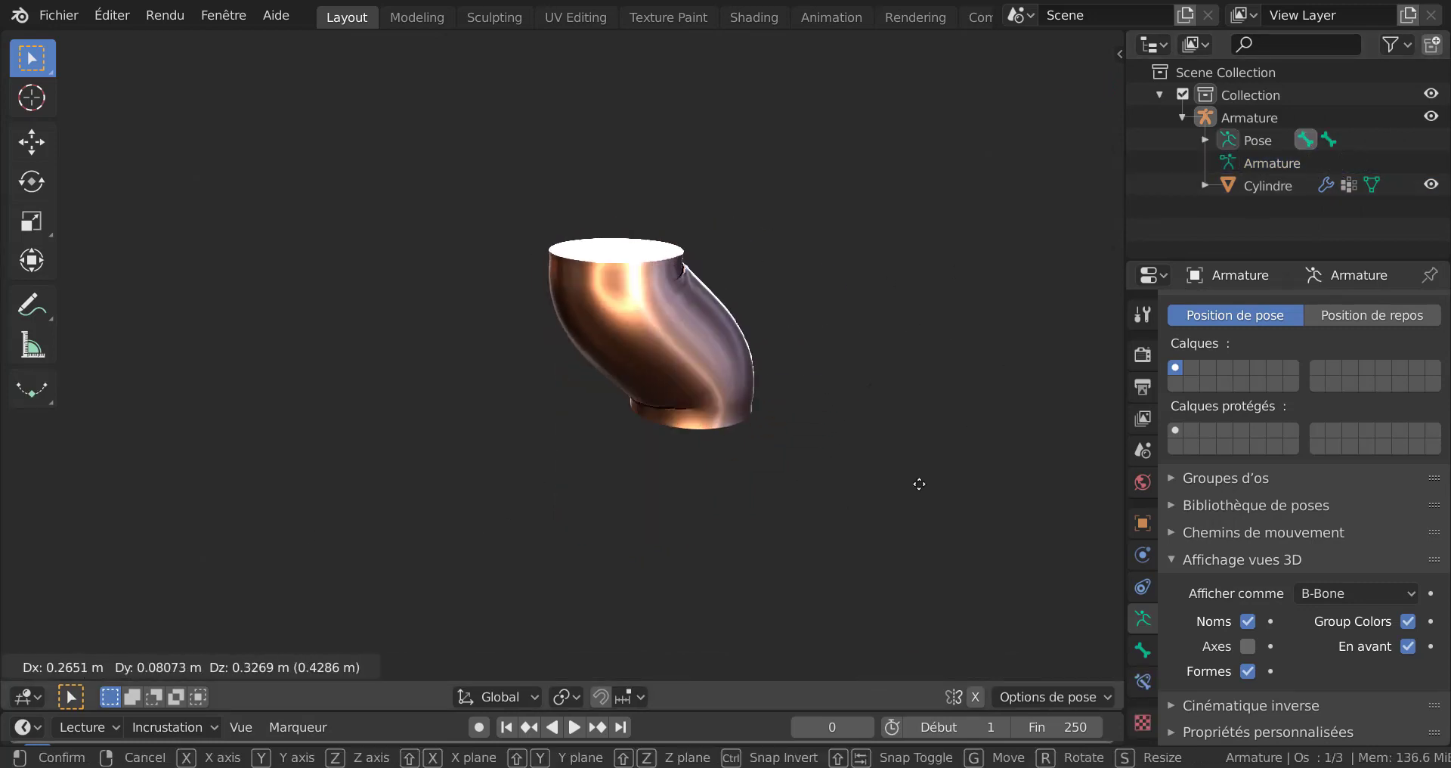
{"action": "right_click", "coordinate": [850, 533]}
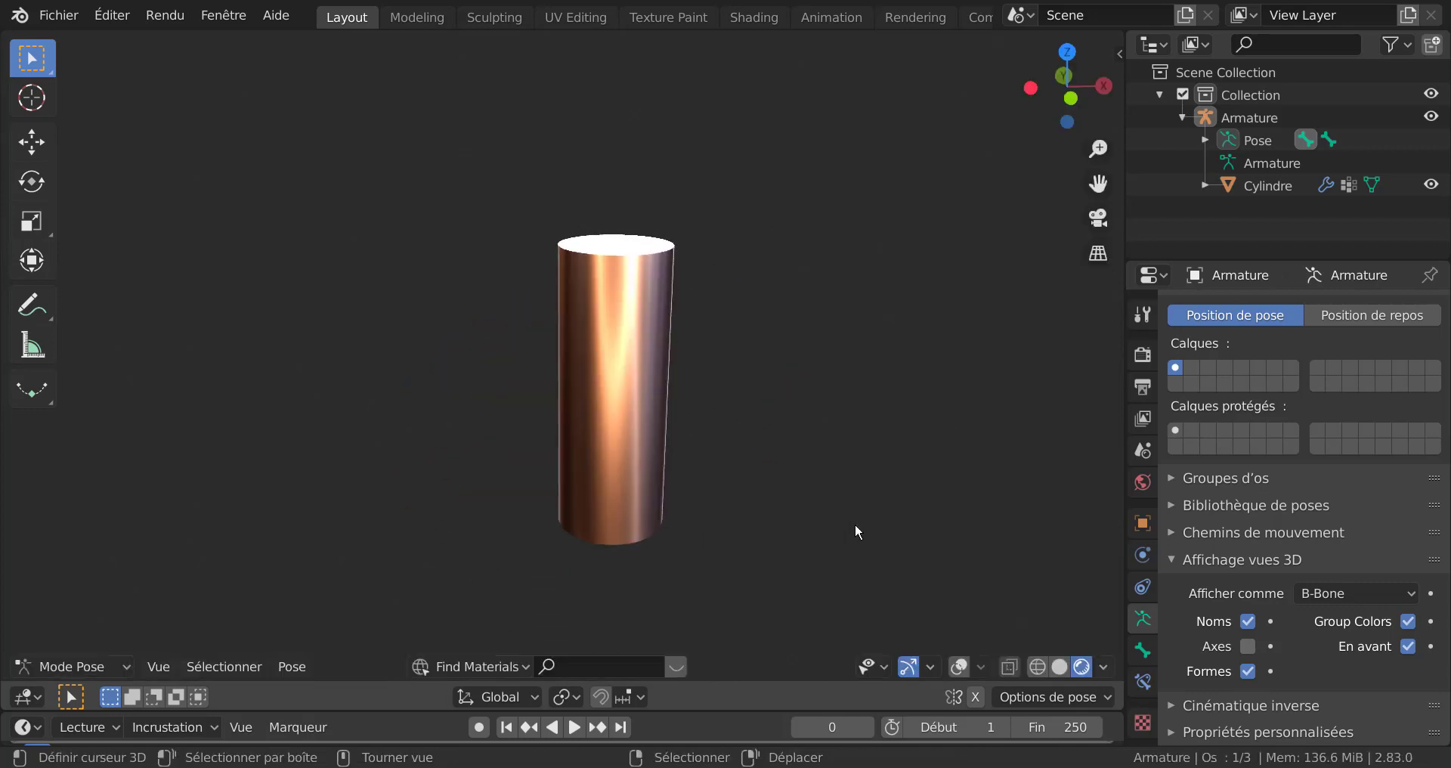
{"action": "key", "text": "g"}
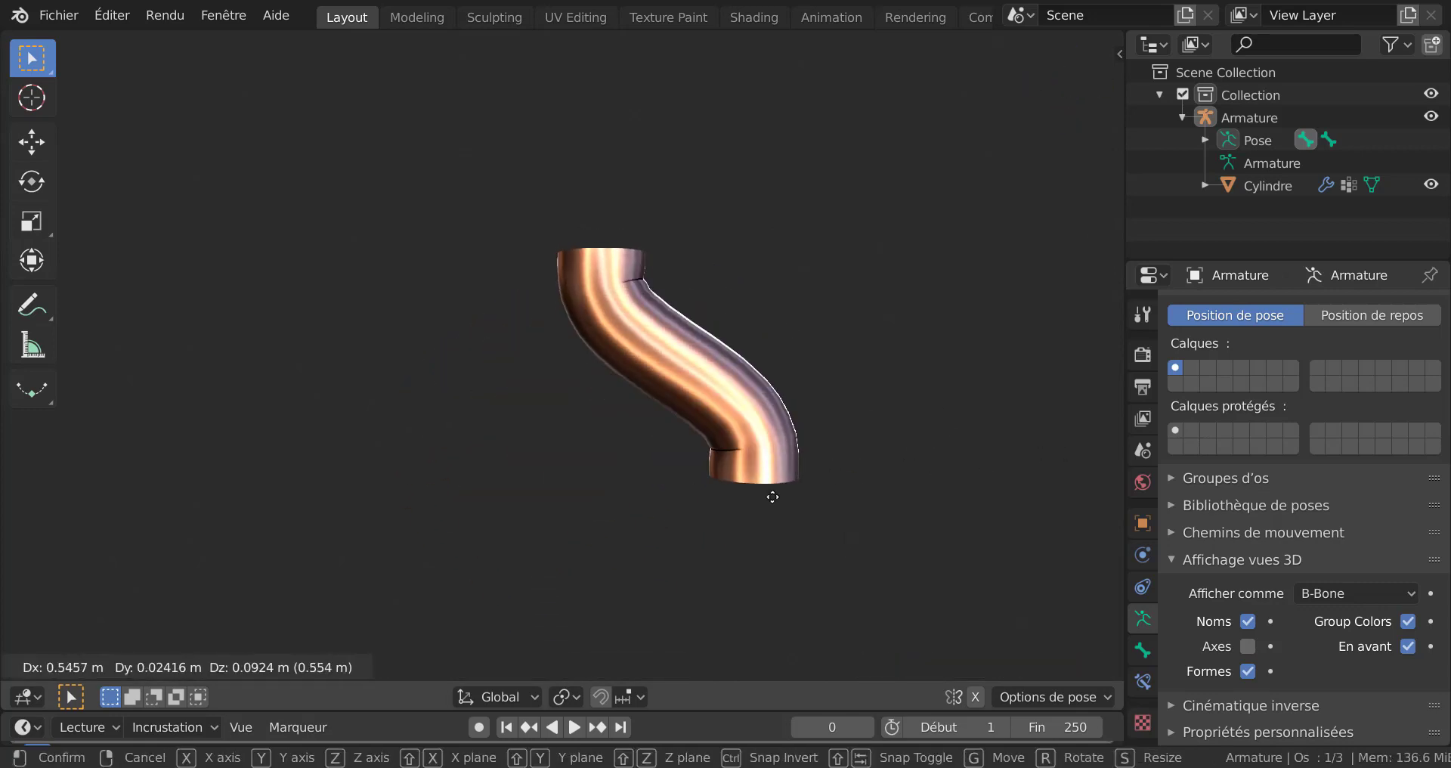
{"action": "right_click", "coordinate": [883, 494]}
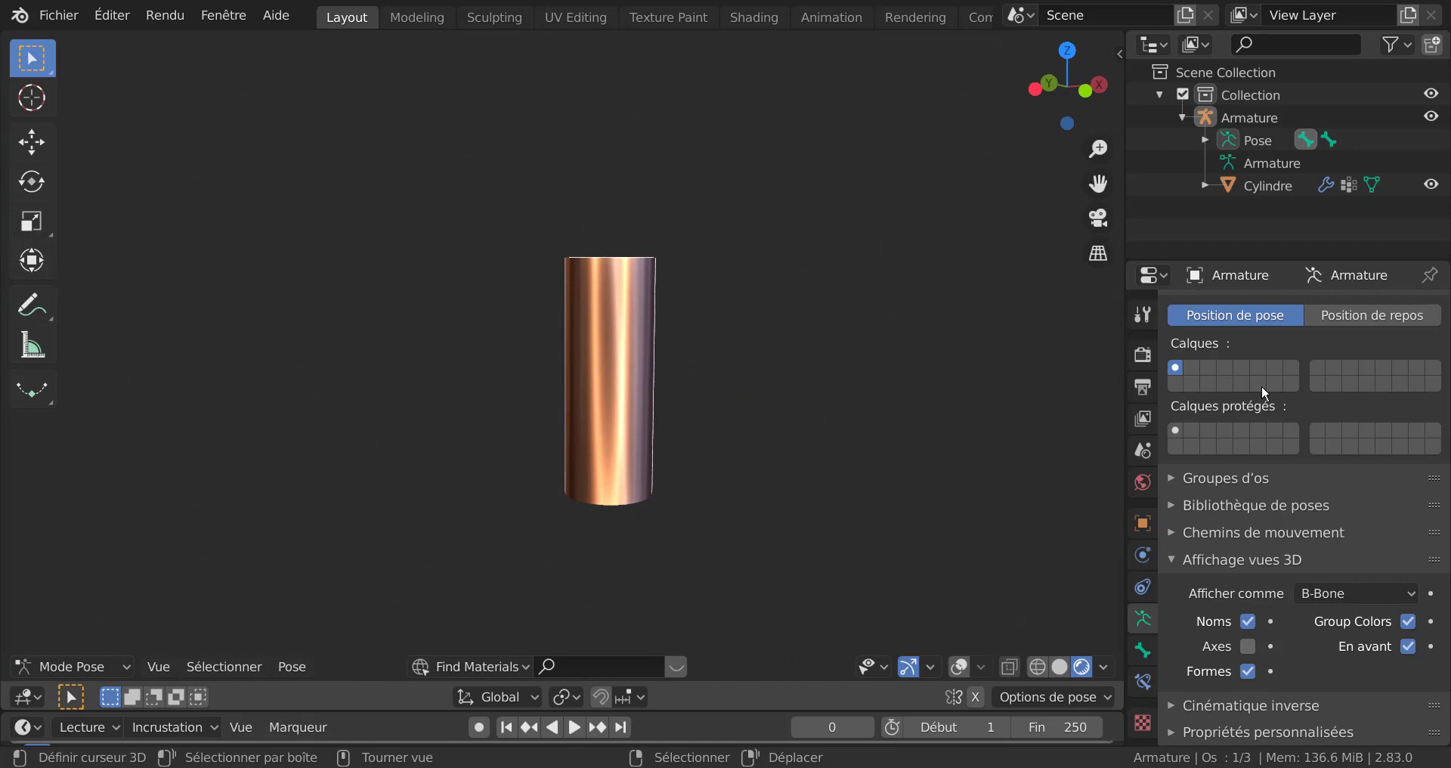
Step: Show the viewport overlays, select the top bone and try moving it sideways
{"action": "left_click", "coordinate": [959, 667]}
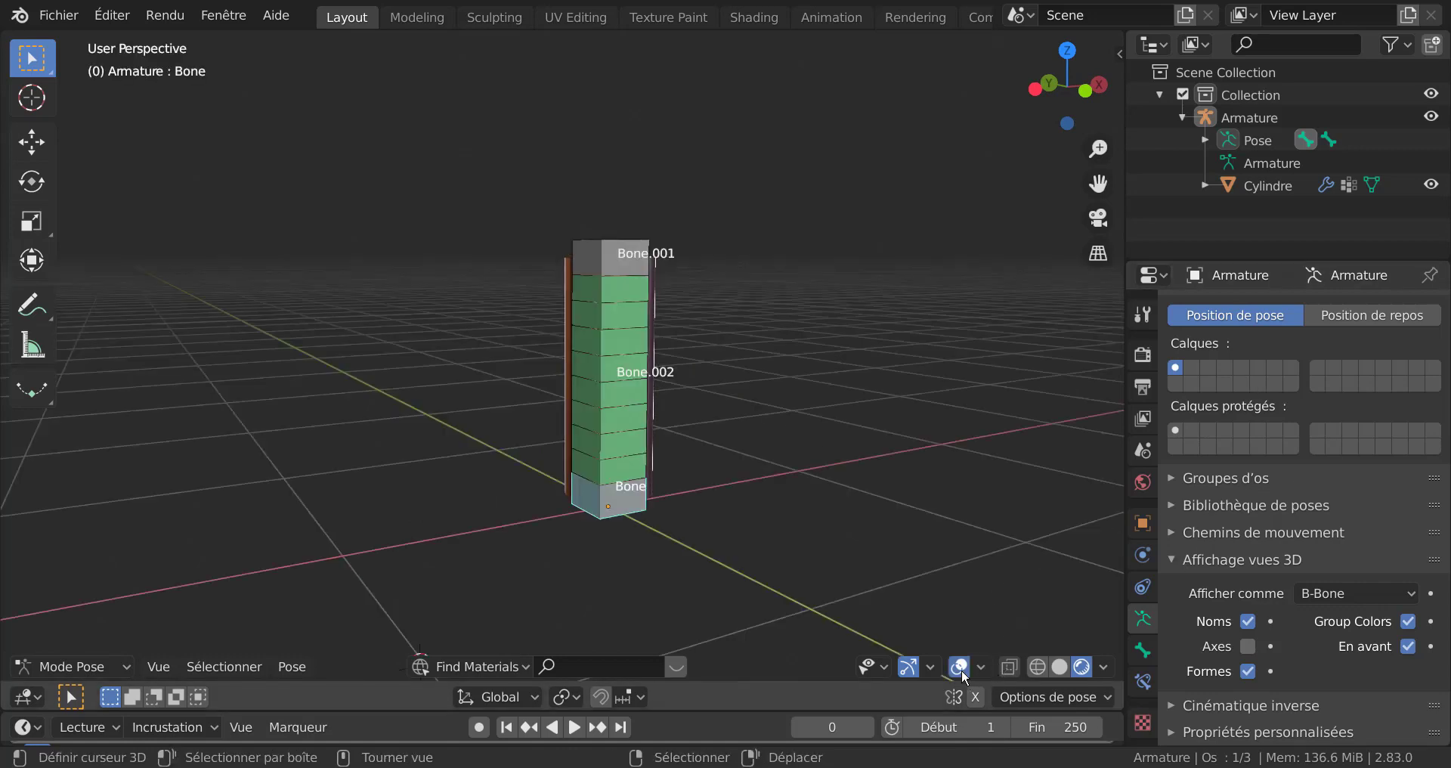
{"action": "left_click", "coordinate": [631, 257]}
{"action": "key", "text": "g"}
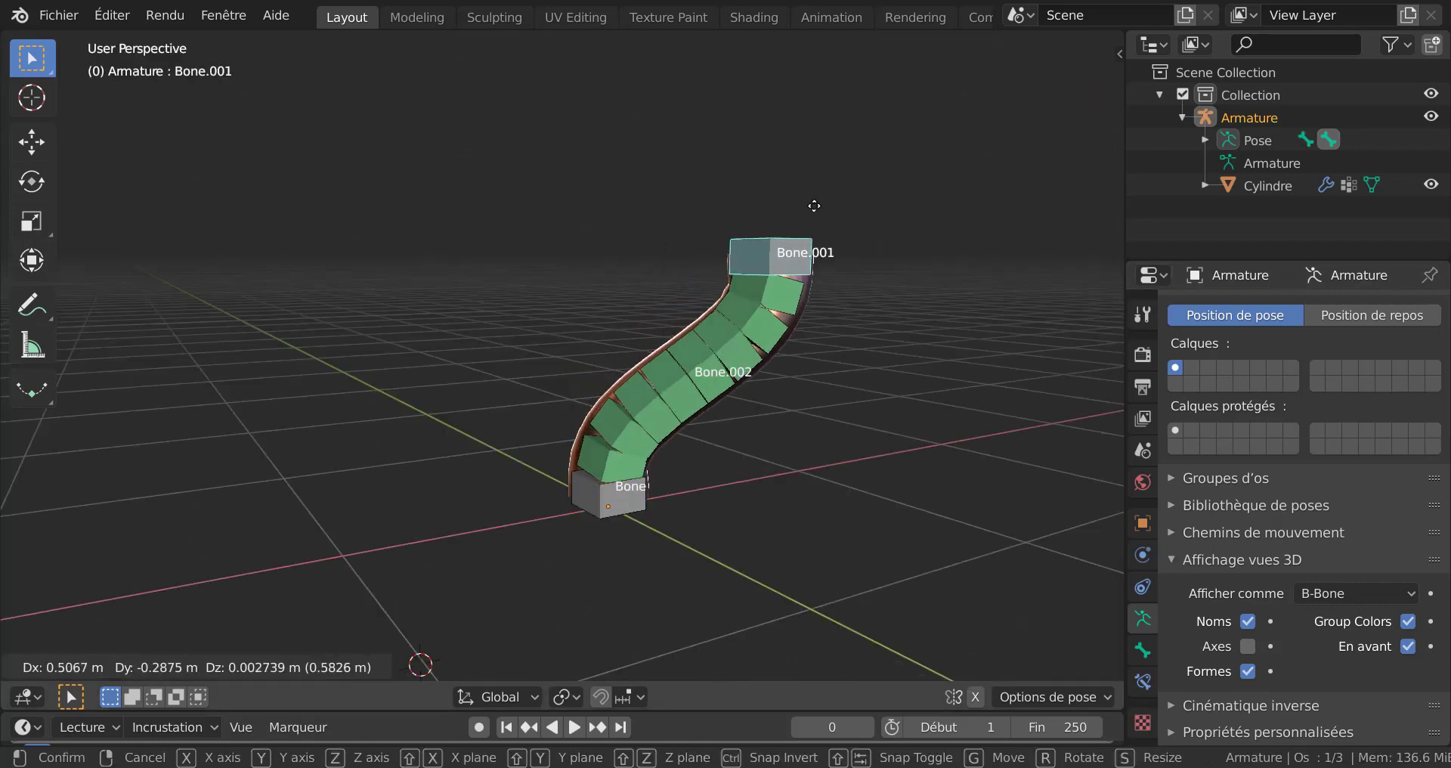
{"action": "right_click", "coordinate": [812, 249]}
{"action": "middle_click_drag", "start_coordinate": [844, 273], "coordinate": [850, 451]}
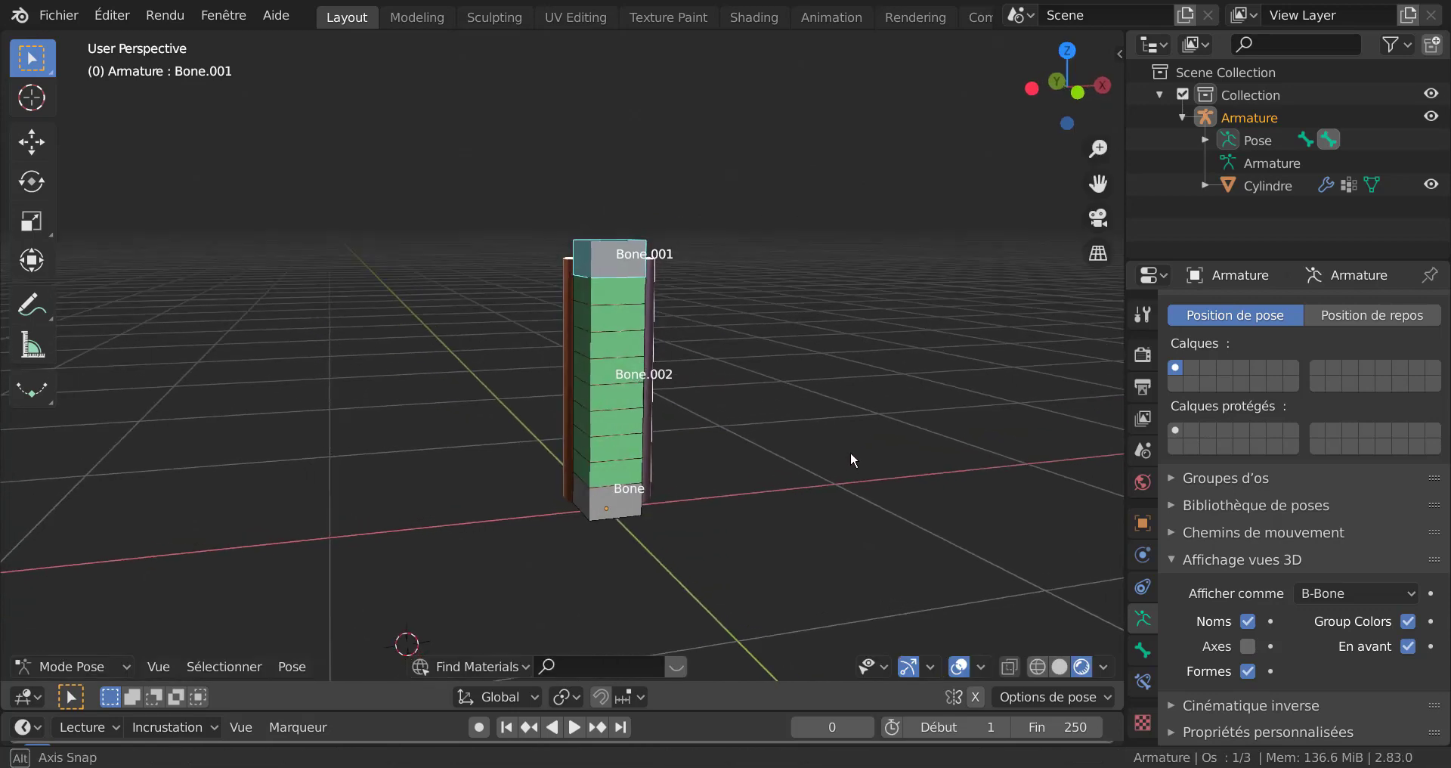
Step: Hide the viewport overlays and try moving the top bone again to check the cylinder's deformation
{"action": "left_click", "coordinate": [960, 666]}
{"action": "key", "text": "g"}
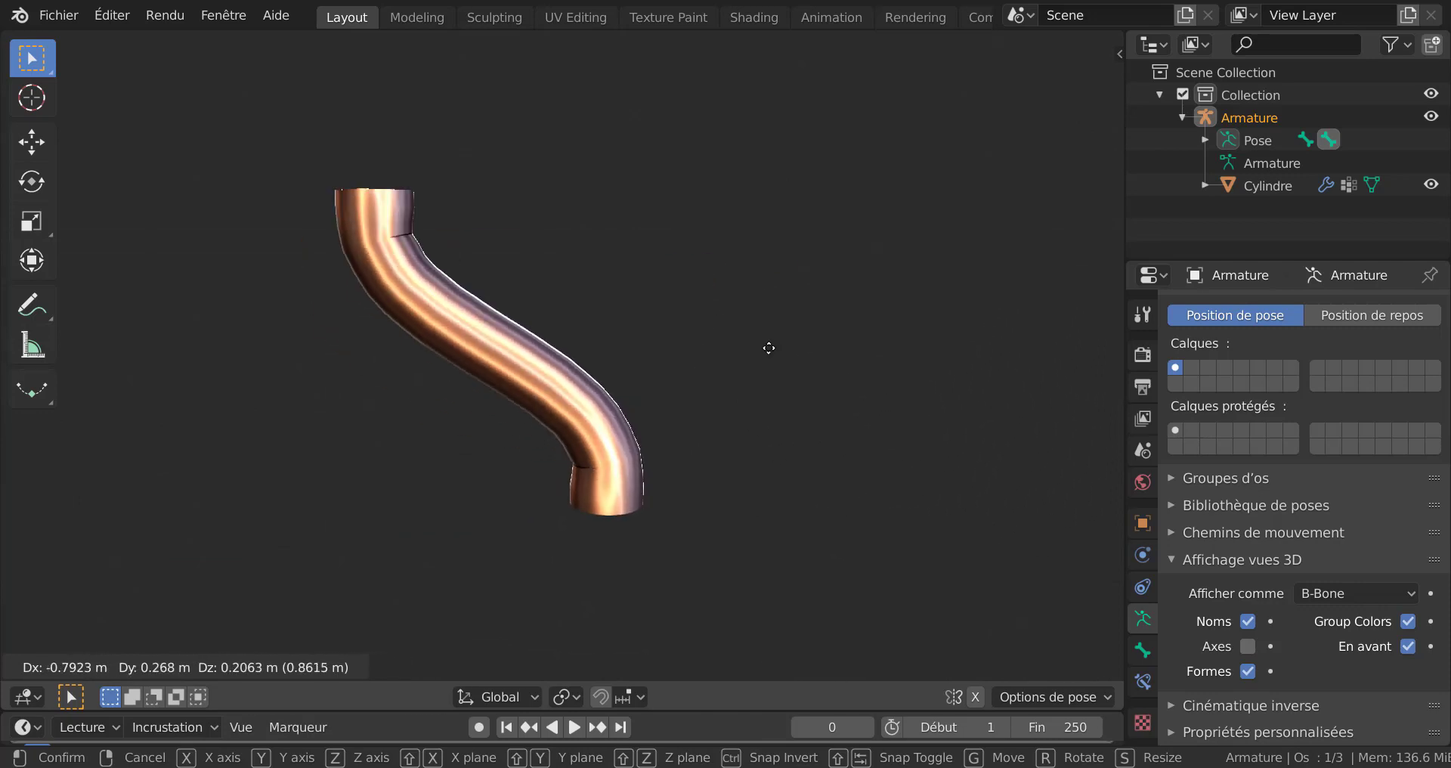
{"action": "right_click", "coordinate": [832, 442]}
{"action": "middle_click_drag", "start_coordinate": [832, 442], "coordinate": [999, 427]}
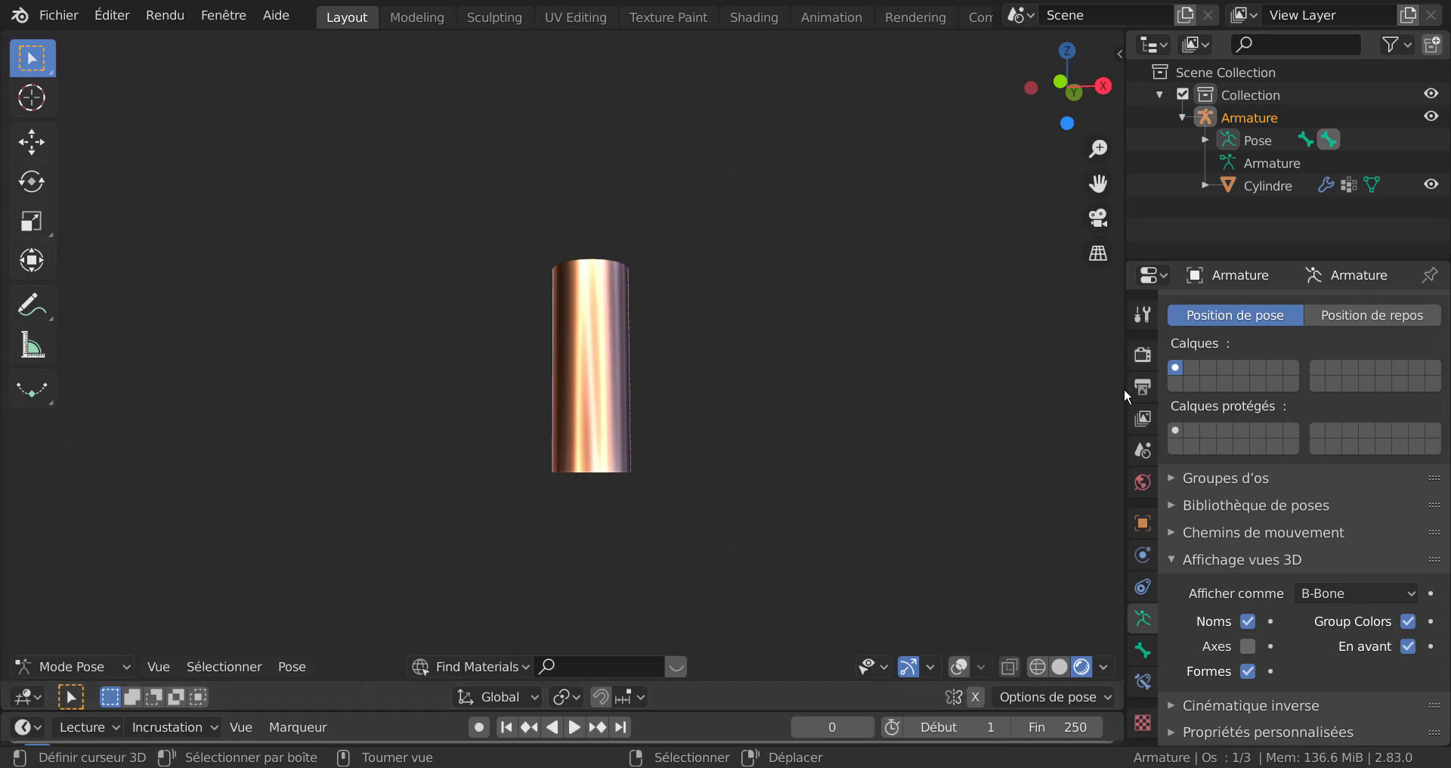
Step: Widen the 3D viewport, enlarge the timeline below it and switch to the front view
{"action": "left_click_drag", "start_coordinate": [1126, 388], "coordinate": [1205, 388]}
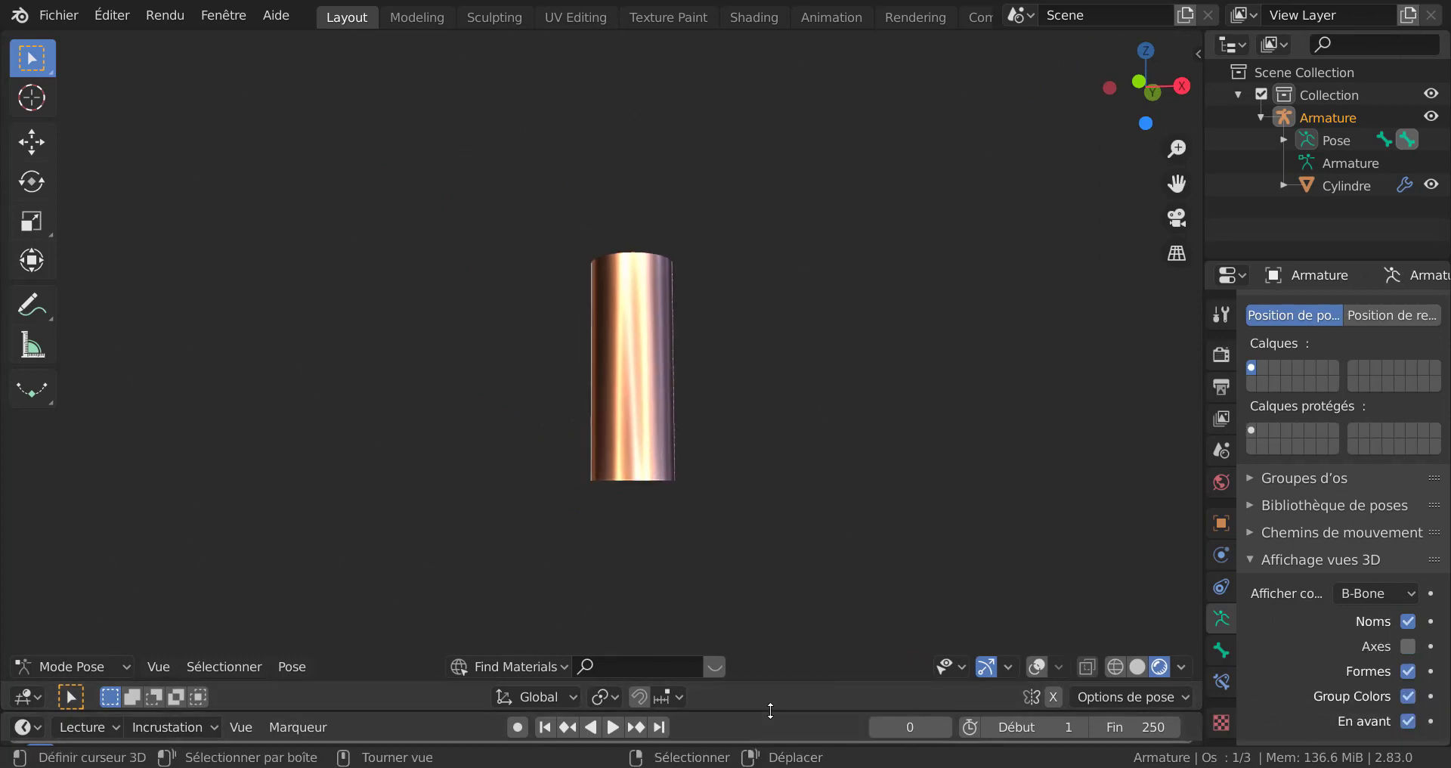
{"action": "left_click_drag", "start_coordinate": [769, 712], "coordinate": [785, 579]}
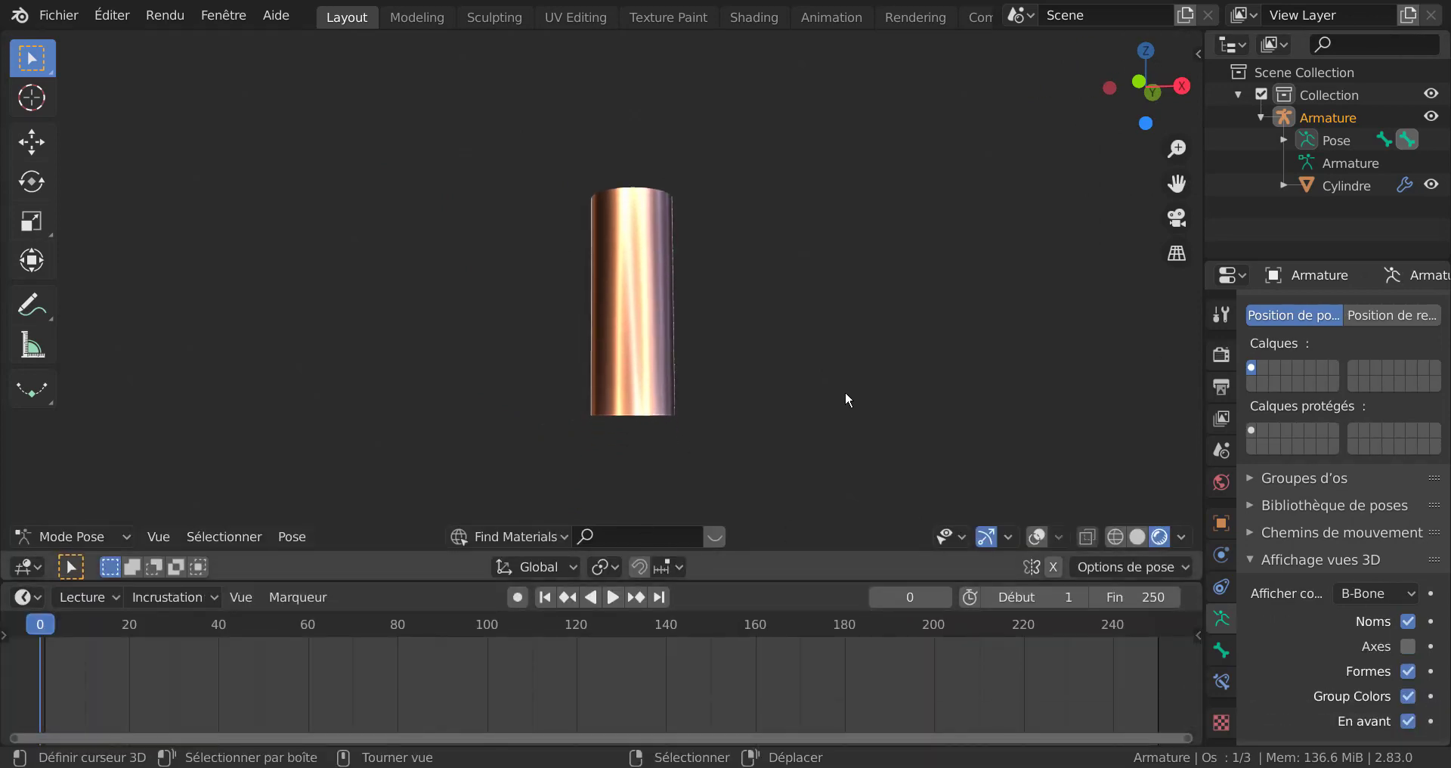
{"action": "key", "text": "KP_1"}
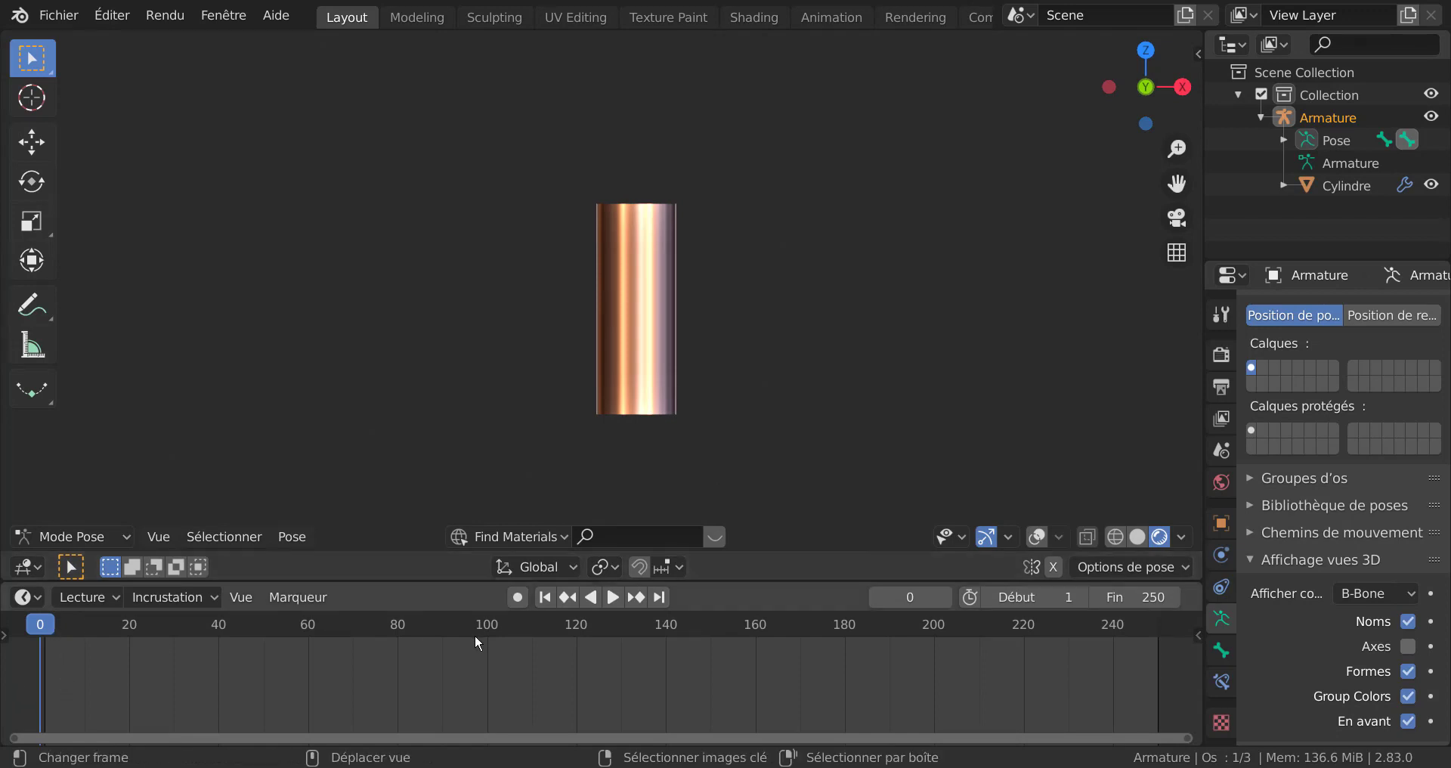
Step: Enable automatic keyframing and use the Move tool to key the top bone's starting position at frame 0
{"action": "left_click", "coordinate": [517, 597]}
{"action": "left_click", "coordinate": [46, 151]}
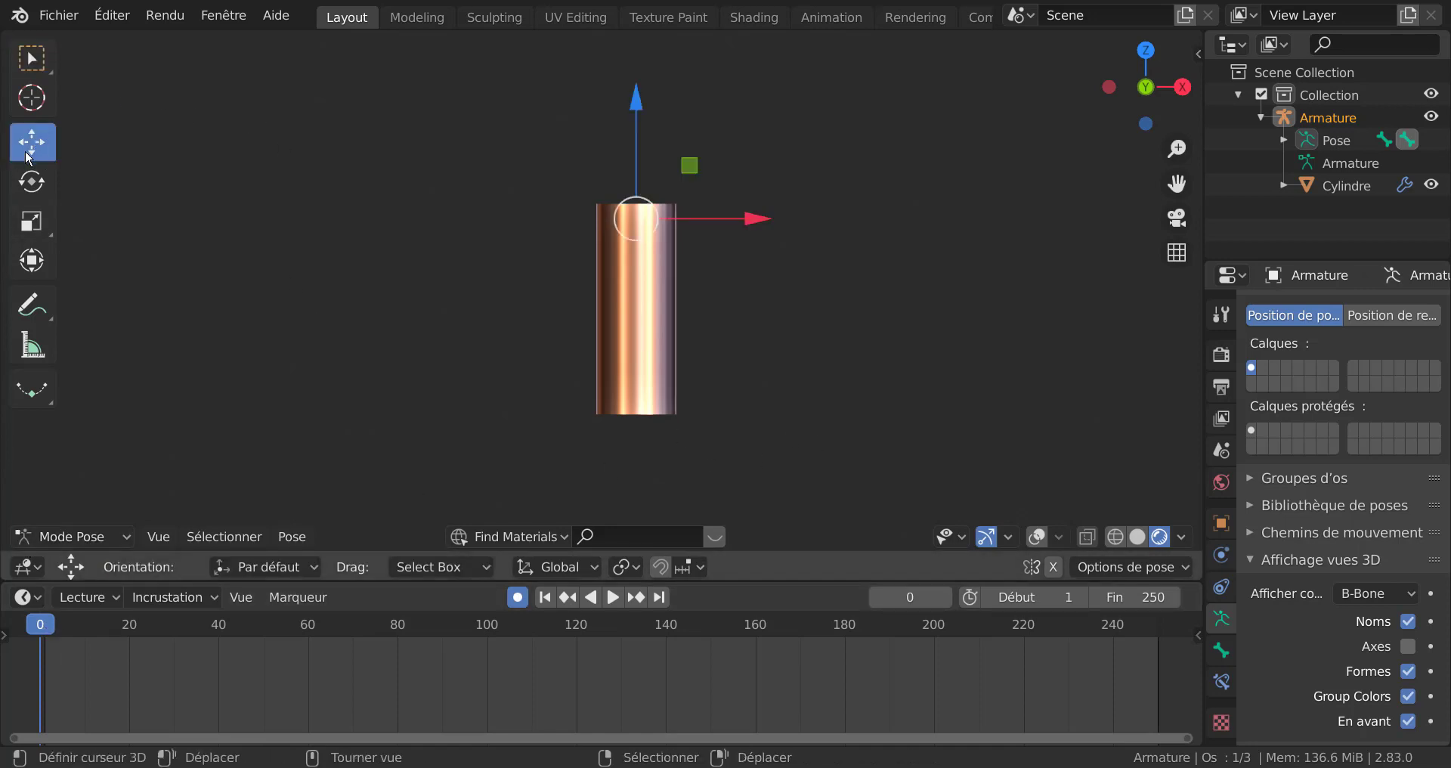
{"action": "left_click", "coordinate": [634, 106]}
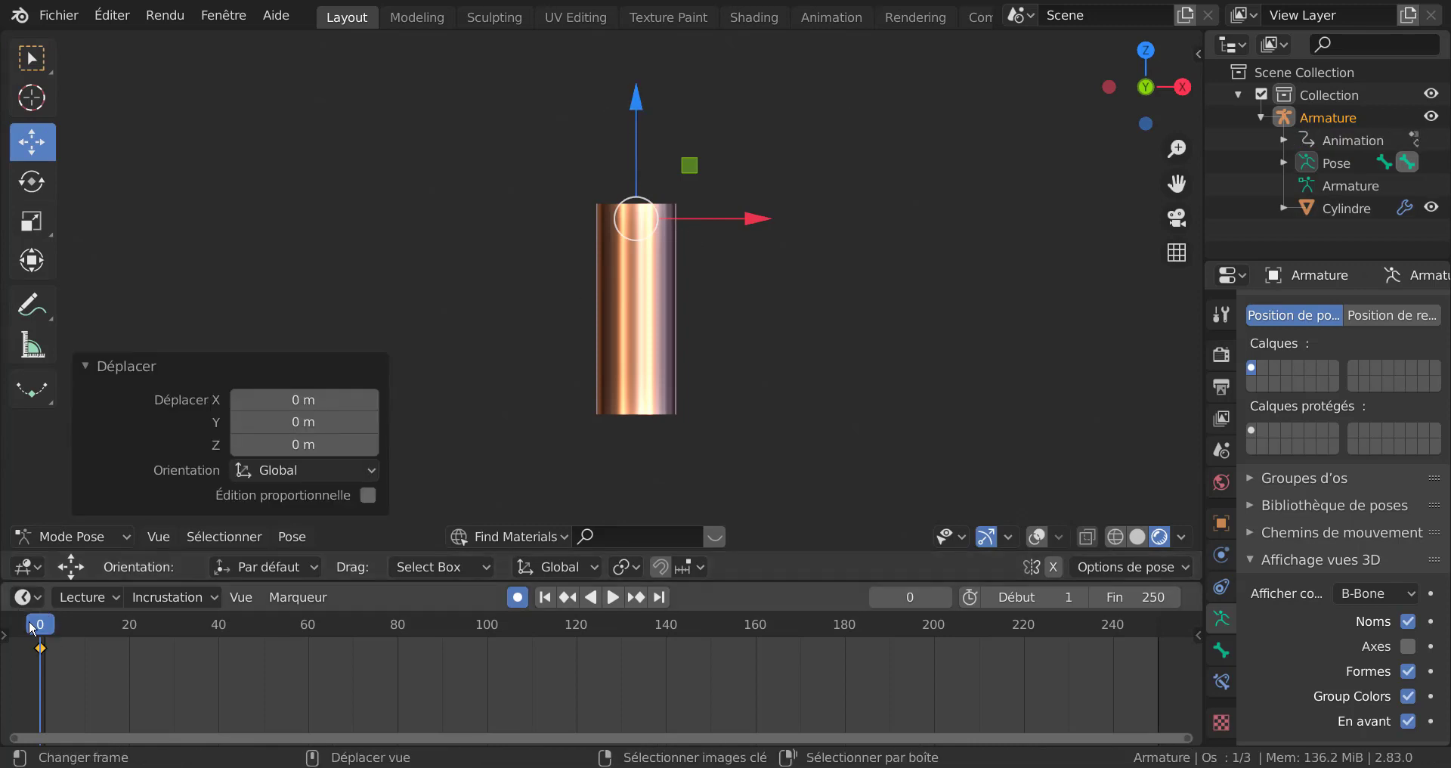
Step: Record the top bone's free movement live during playback from frame 0 and review the result from an oblique angle
{"action": "left_click_drag", "start_coordinate": [254, 643], "coordinate": [30, 670]}
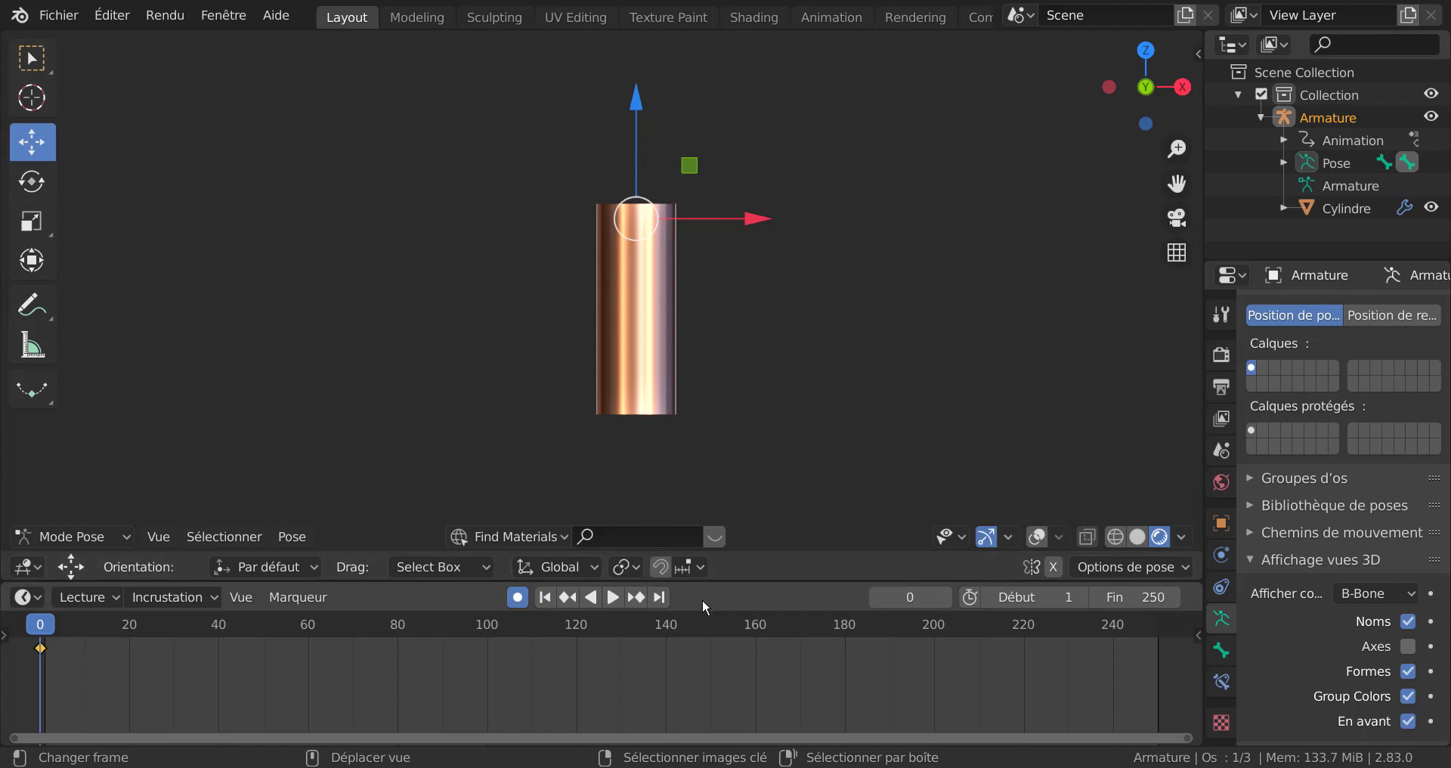
{"action": "left_click", "coordinate": [613, 598]}
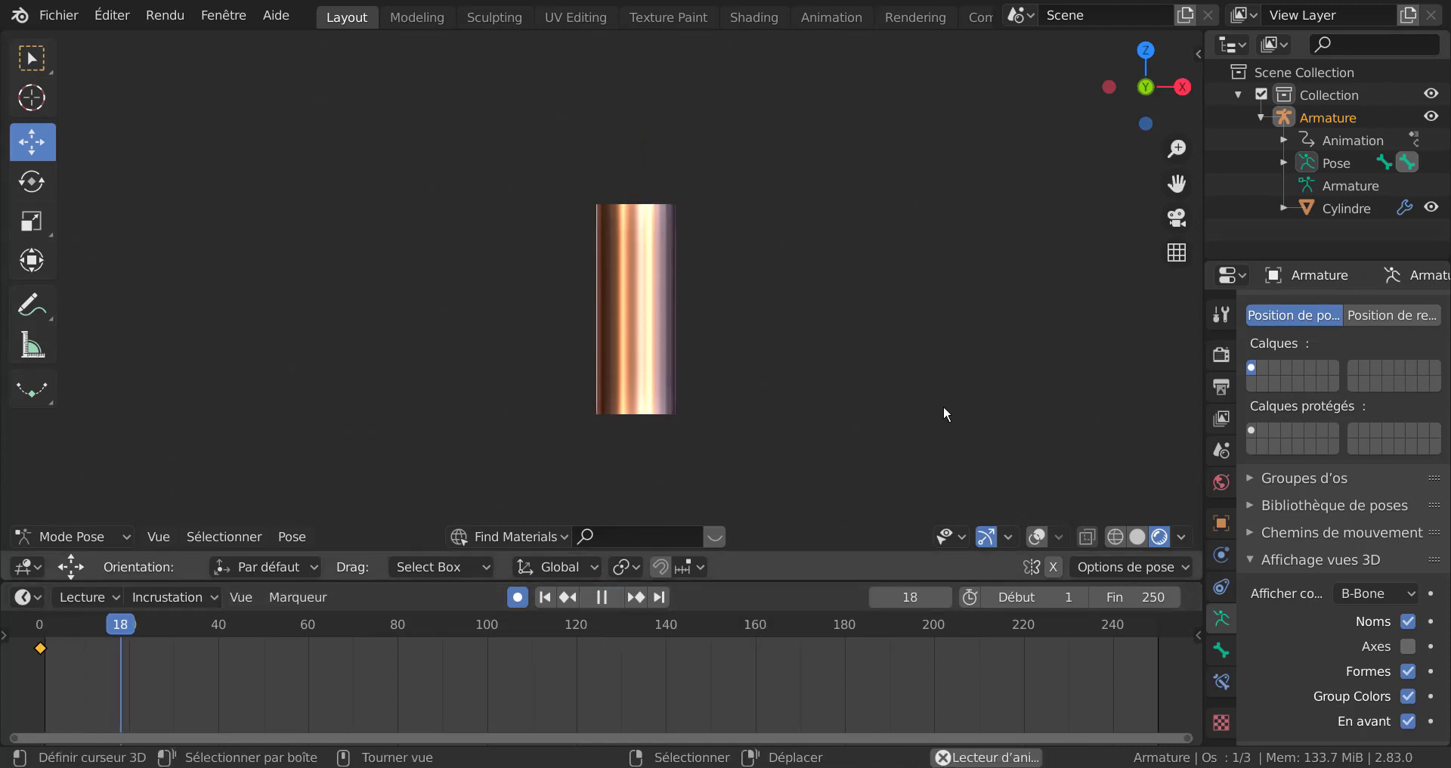
{"action": "key", "text": "g"}
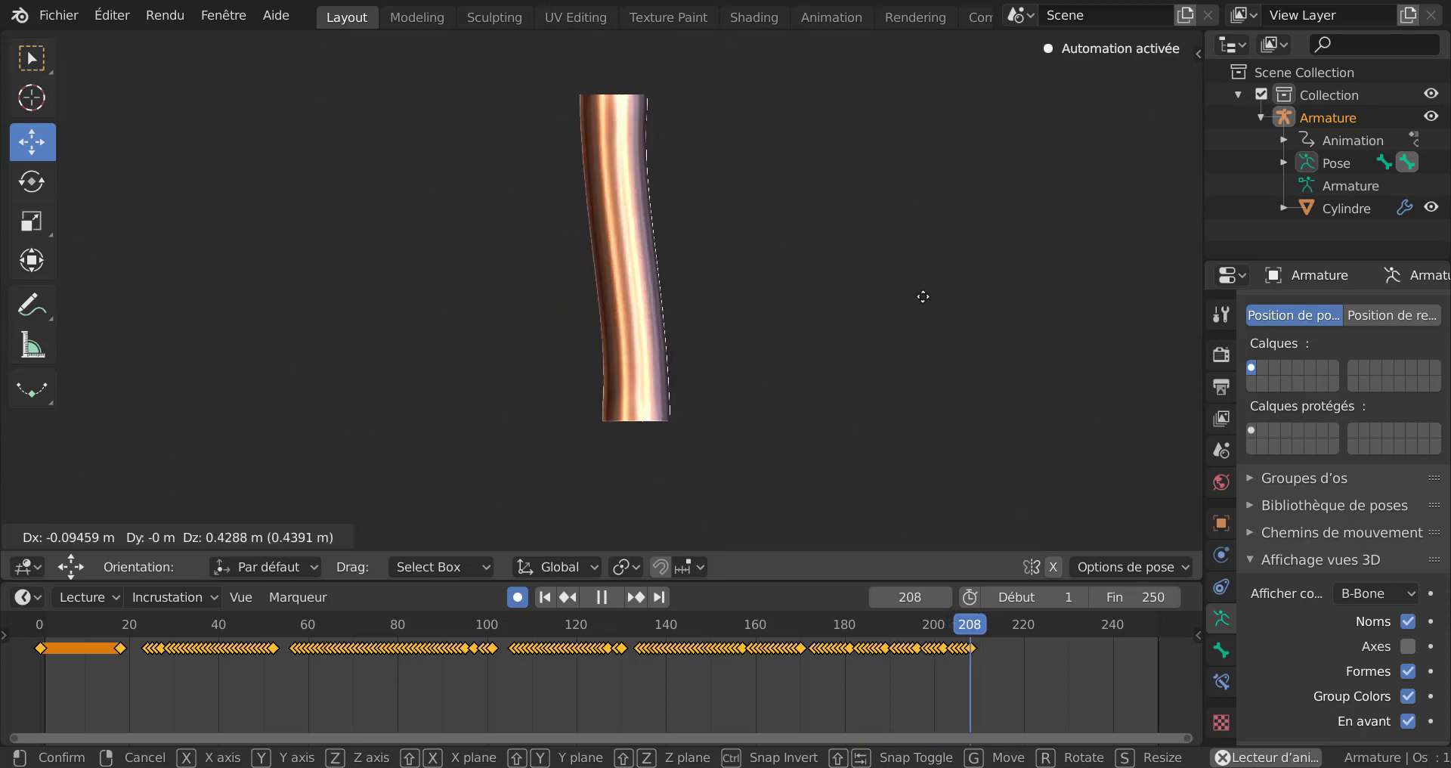
{"action": "left_click", "coordinate": [941, 436]}
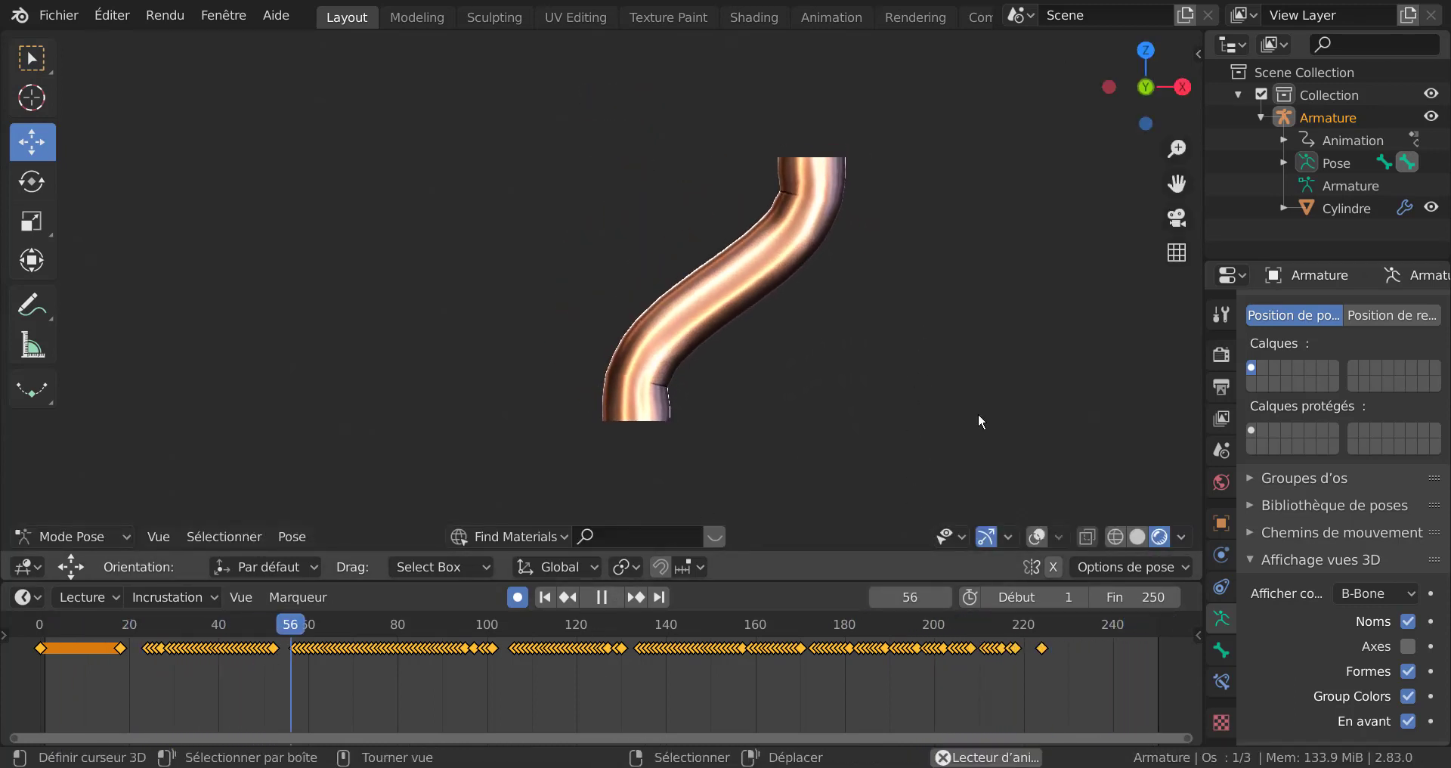
{"action": "middle_click_drag", "start_coordinate": [978, 413], "coordinate": [874, 469]}
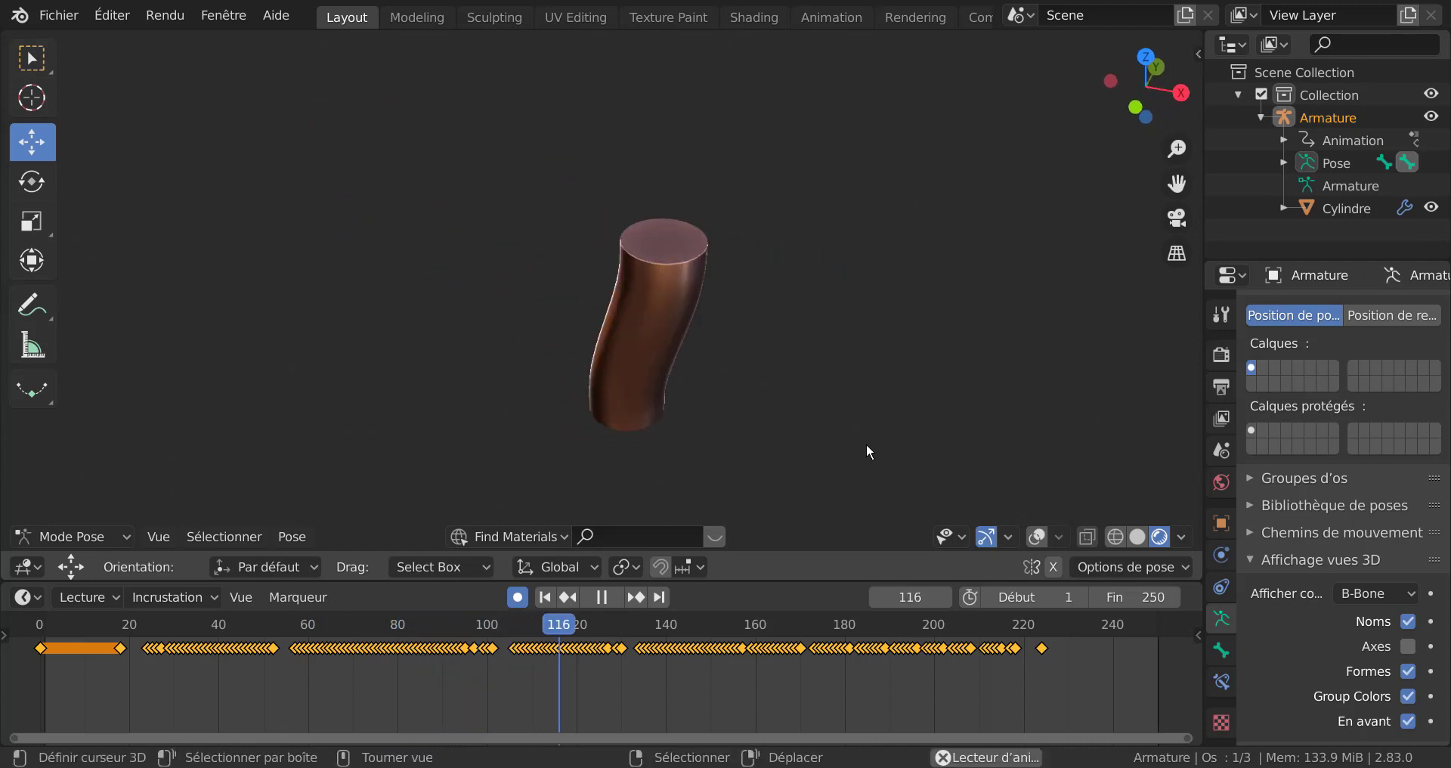
{"action": "left_click", "coordinate": [613, 596]}
{"action": "left_click", "coordinate": [610, 684]}
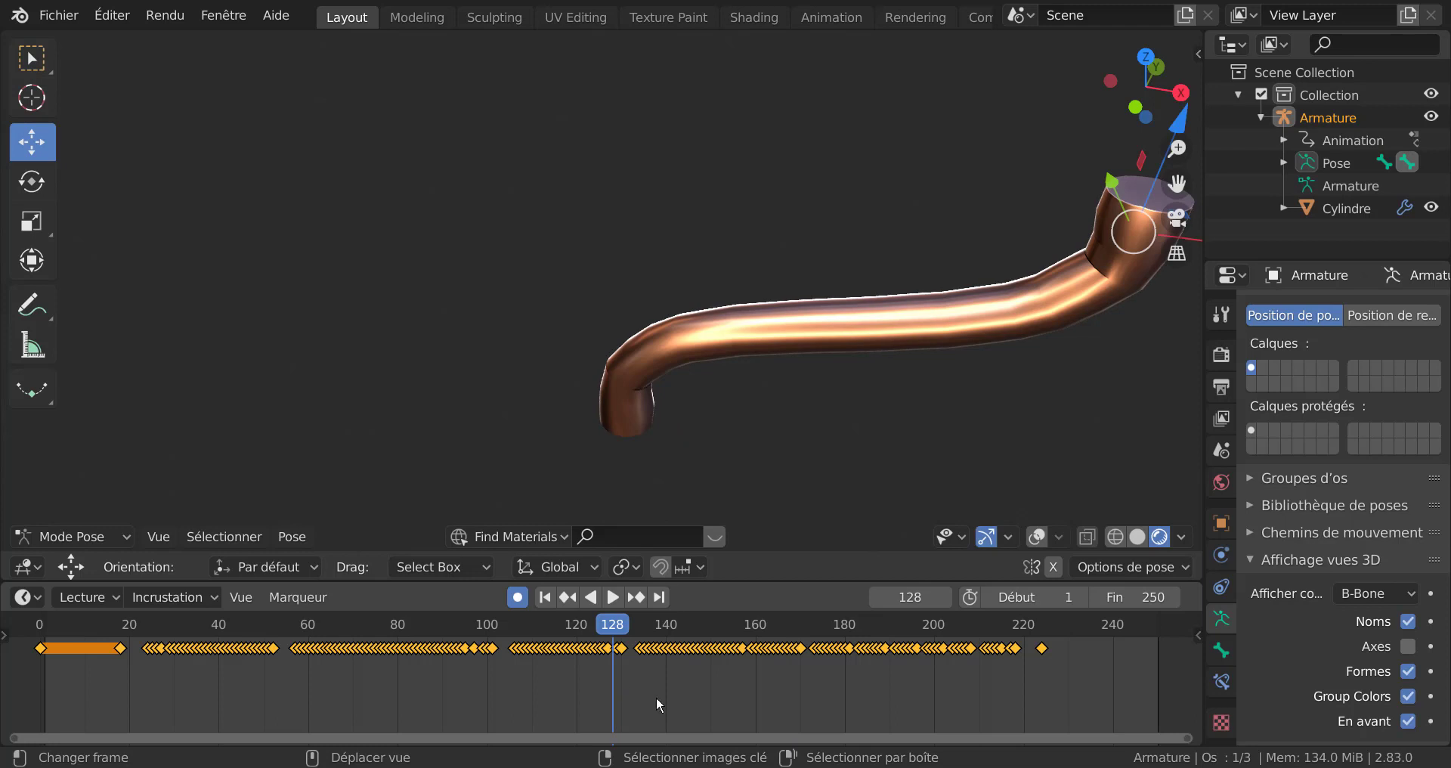
Step: Try deleting all the recorded keyframes, play the emptied timeline and undo the deletion
{"action": "key", "text": "x"}
{"action": "key", "text": "x"}
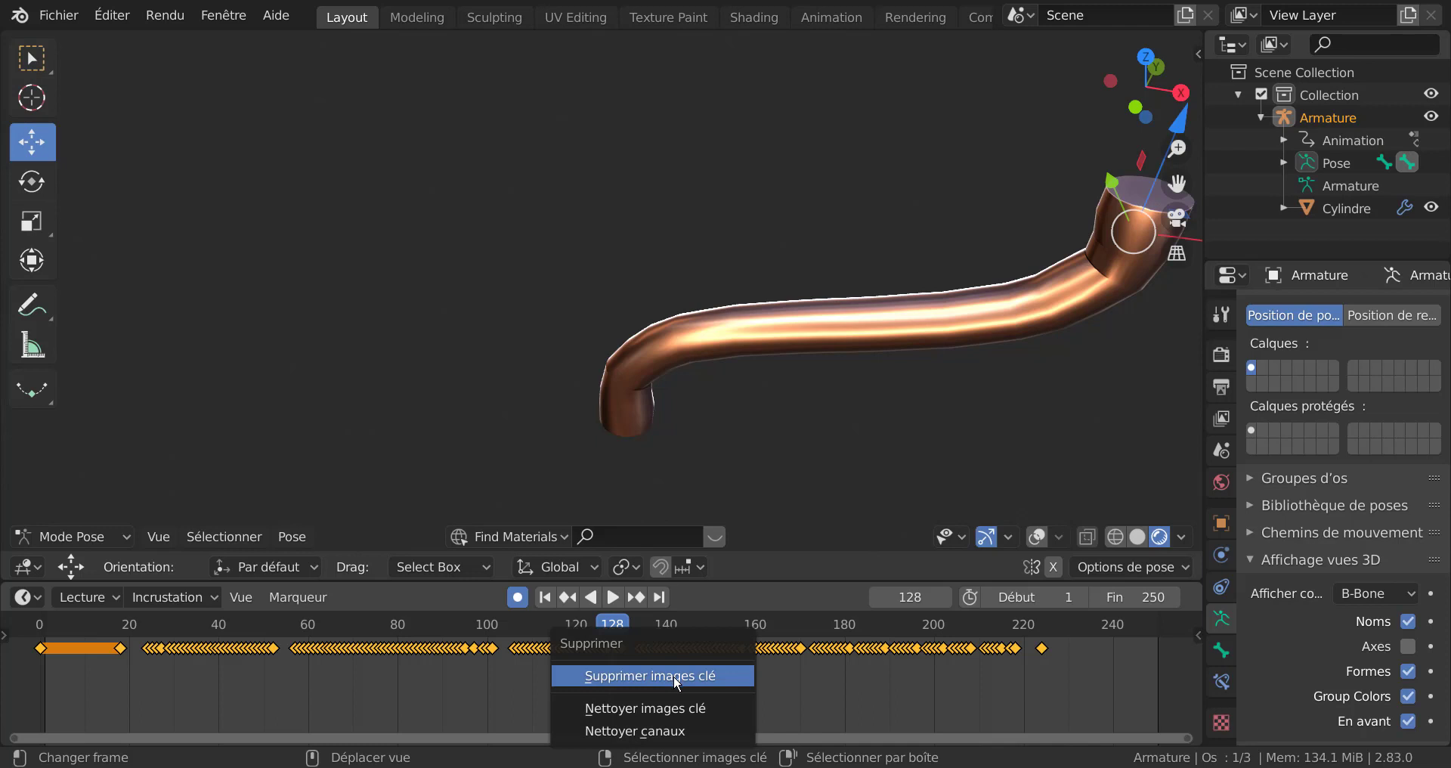
{"action": "left_click", "coordinate": [674, 674]}
{"action": "key", "text": "shift+ctrl+space"}
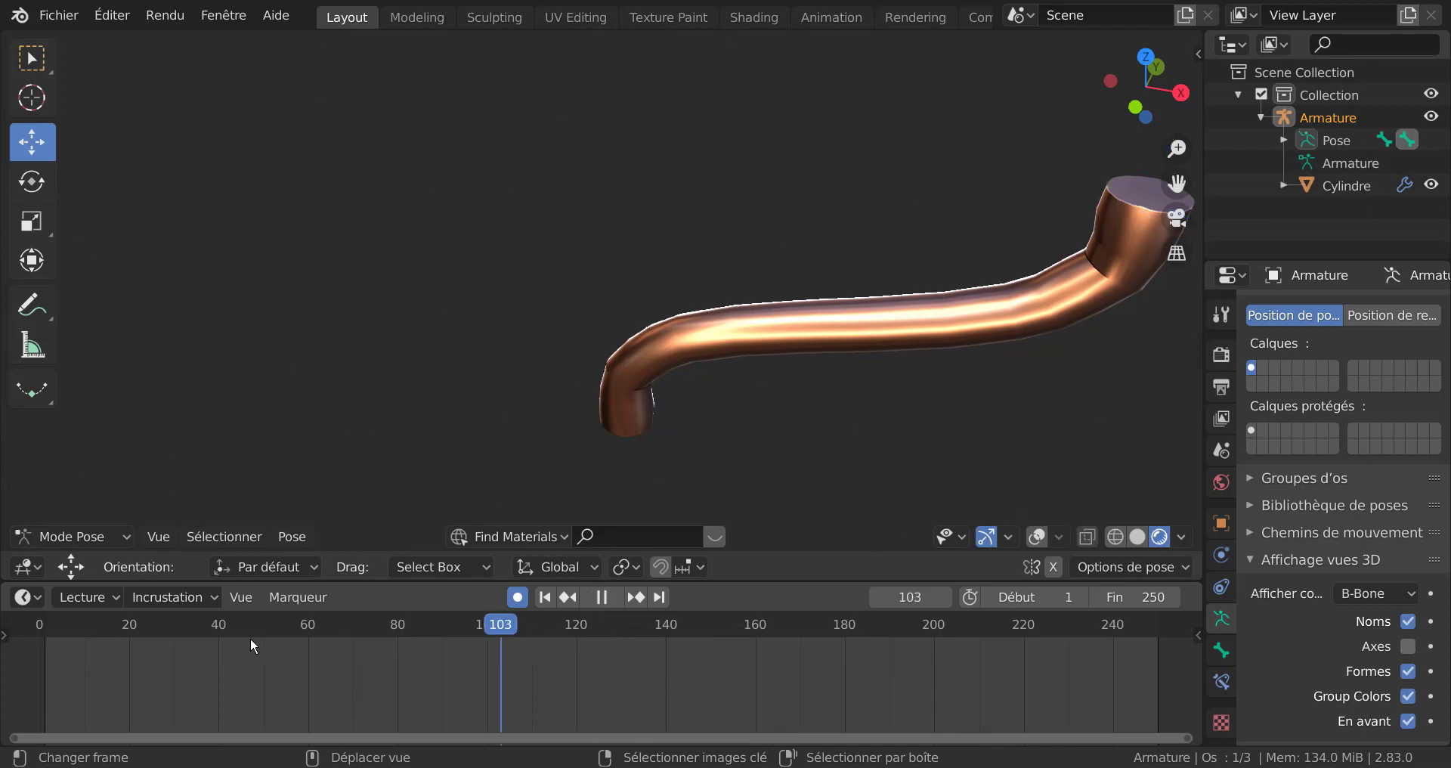
{"action": "left_click_drag", "start_coordinate": [254, 647], "coordinate": [1157, 665]}
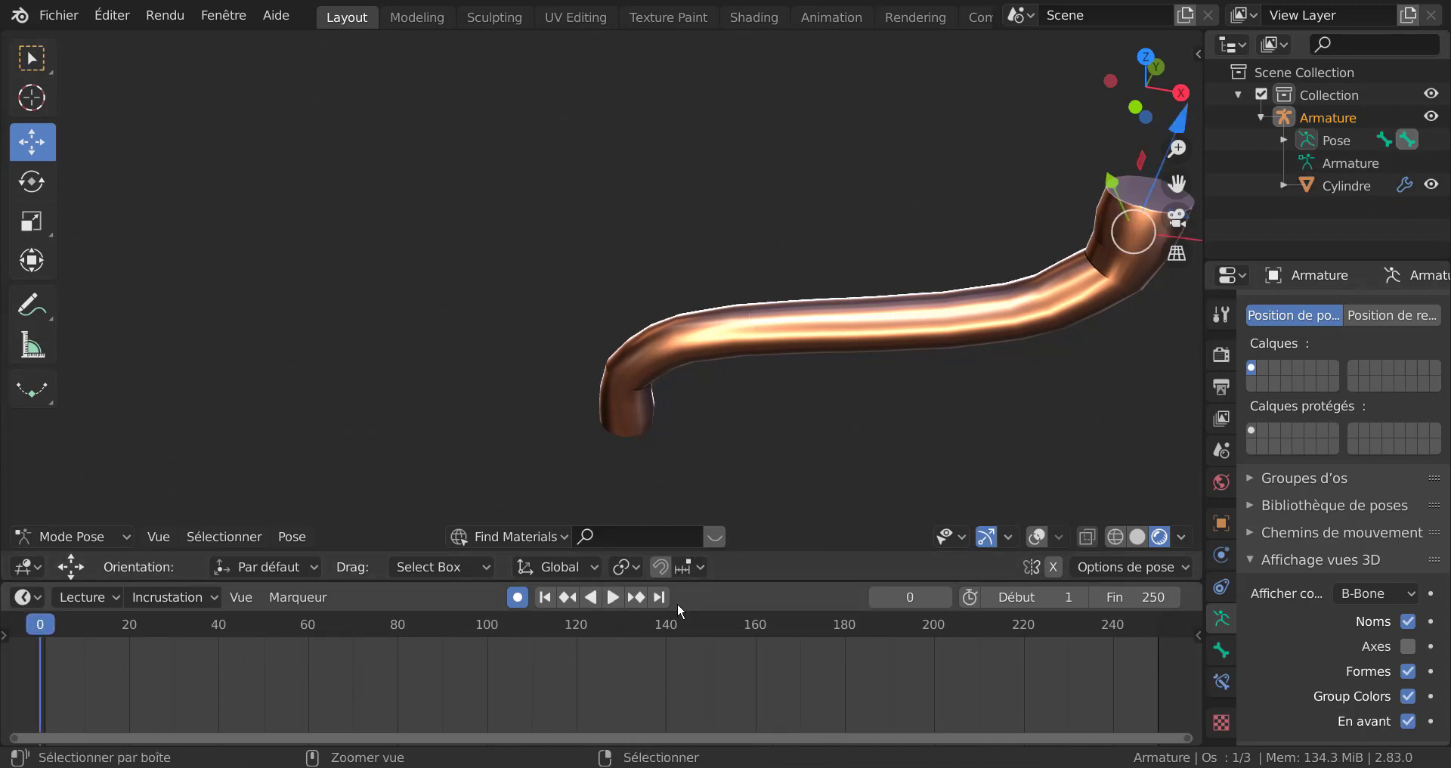
{"action": "key", "text": "ctrl+z"}
{"action": "key", "text": "ctrl+z"}
{"action": "key", "text": "ctrl+z"}
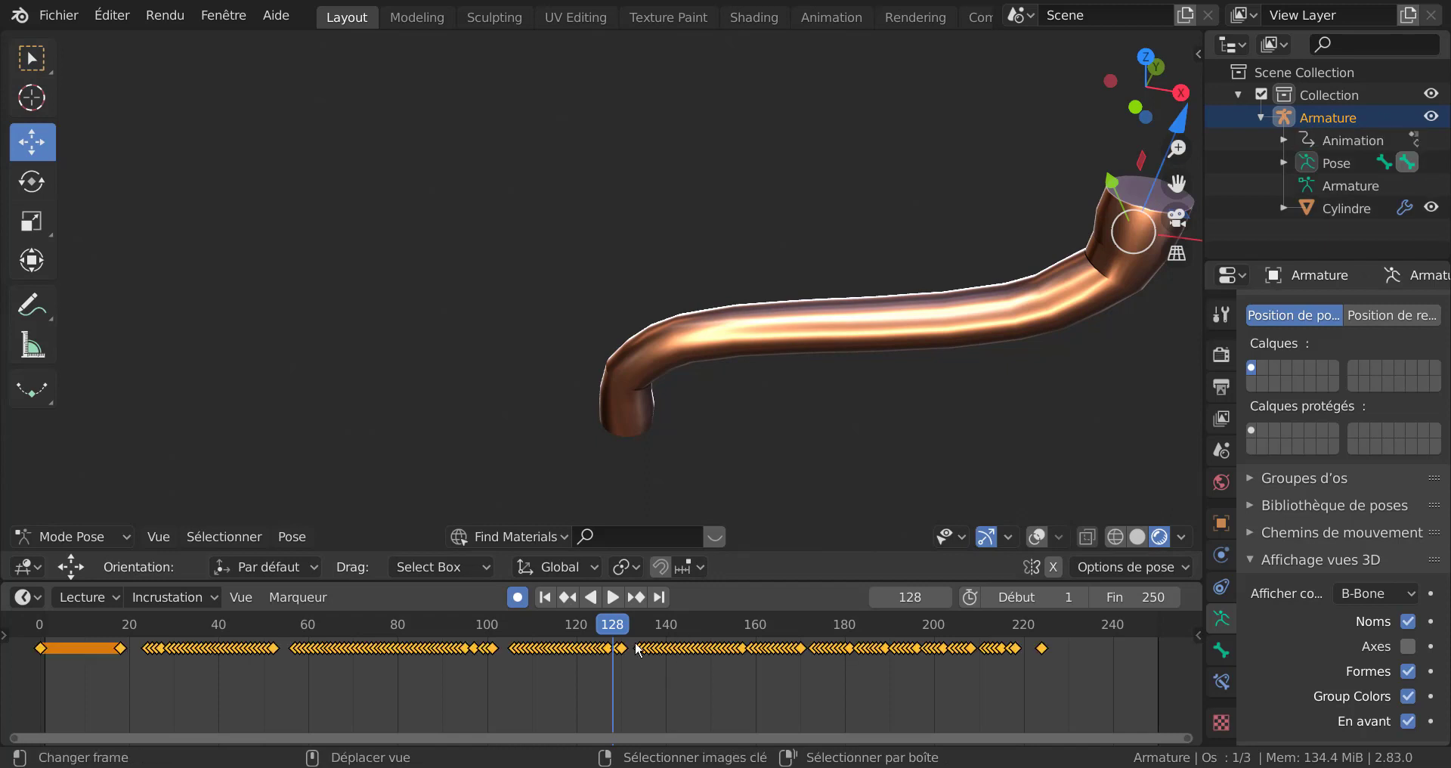
Step: Return to frame 0, delete all the recorded keyframes and switch to the front view
{"action": "left_click_drag", "start_coordinate": [607, 630], "coordinate": [1094, 618]}
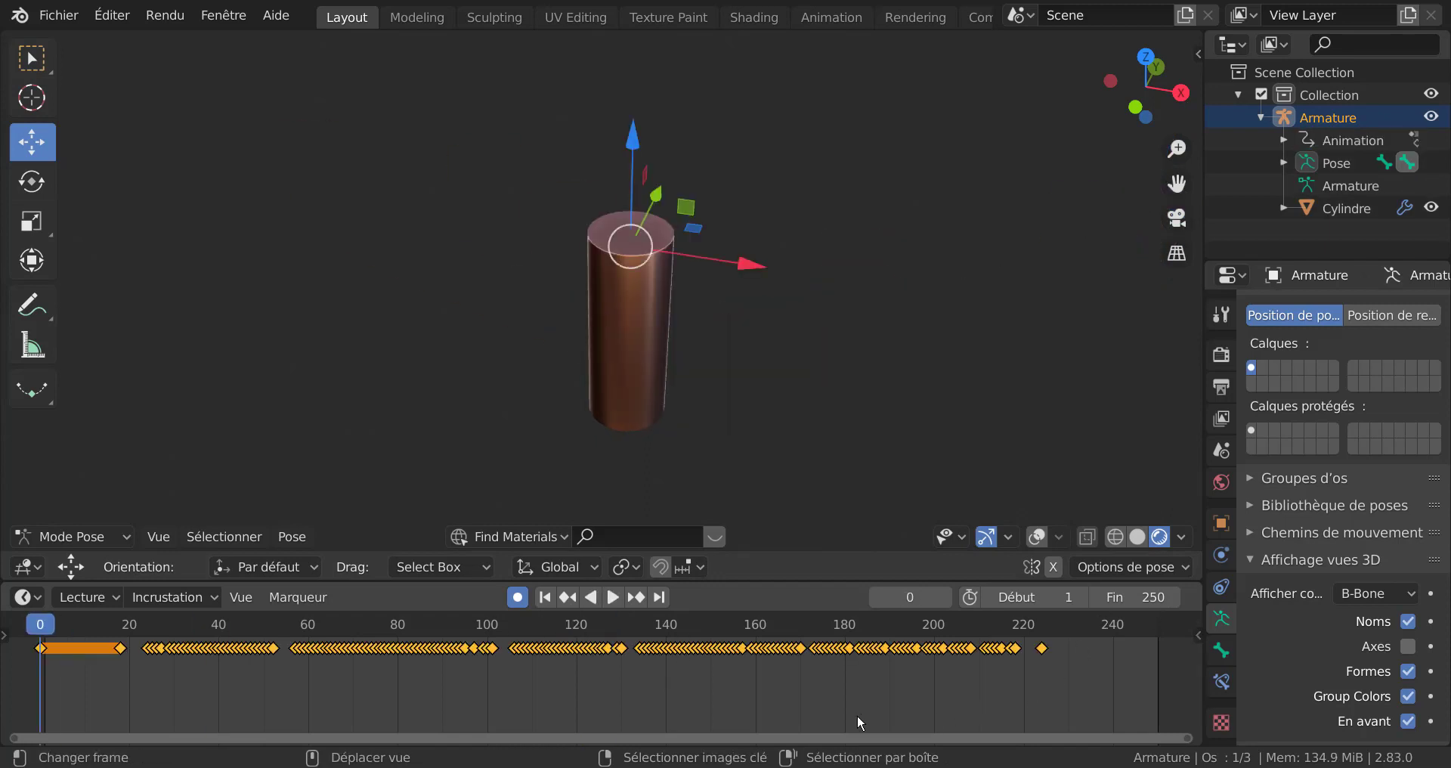
{"action": "key", "text": "x"}
{"action": "left_click", "coordinate": [673, 686]}
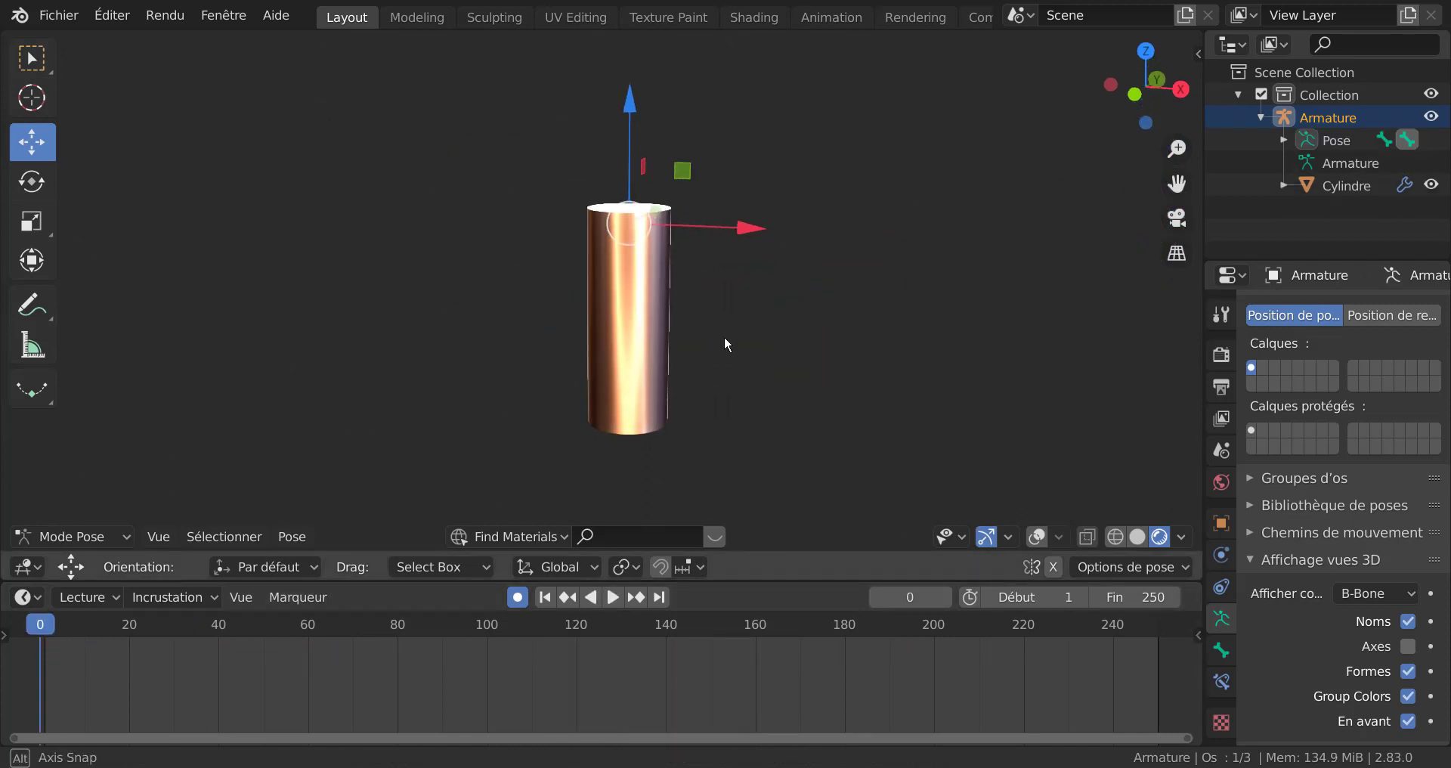
{"action": "key", "text": "KP_1"}
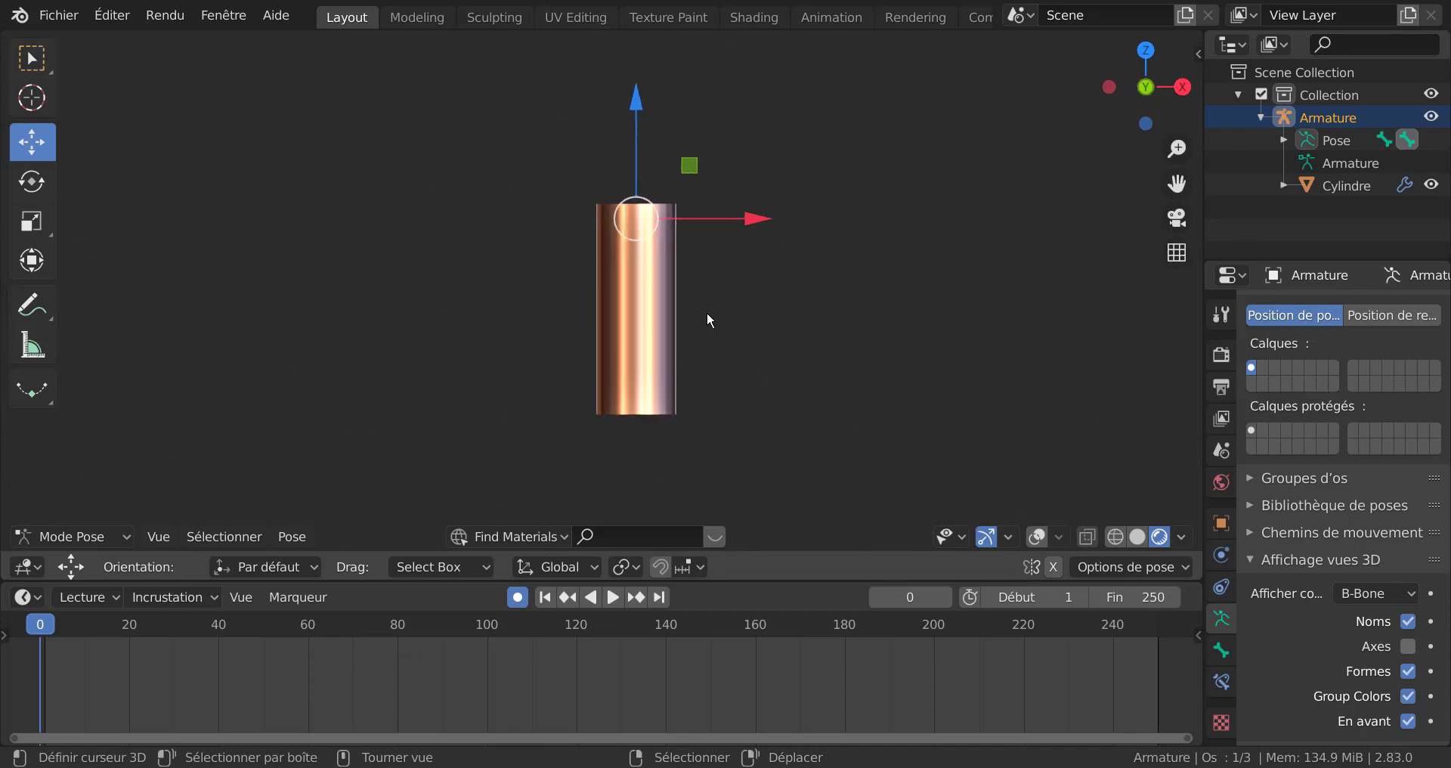
Step: Key the top bone's starting position at frame 0 and lower it along Z at frame 29 to squash the cylinder
{"action": "left_click", "coordinate": [629, 102]}
{"action": "left_click_drag", "start_coordinate": [150, 625], "coordinate": [170, 624]}
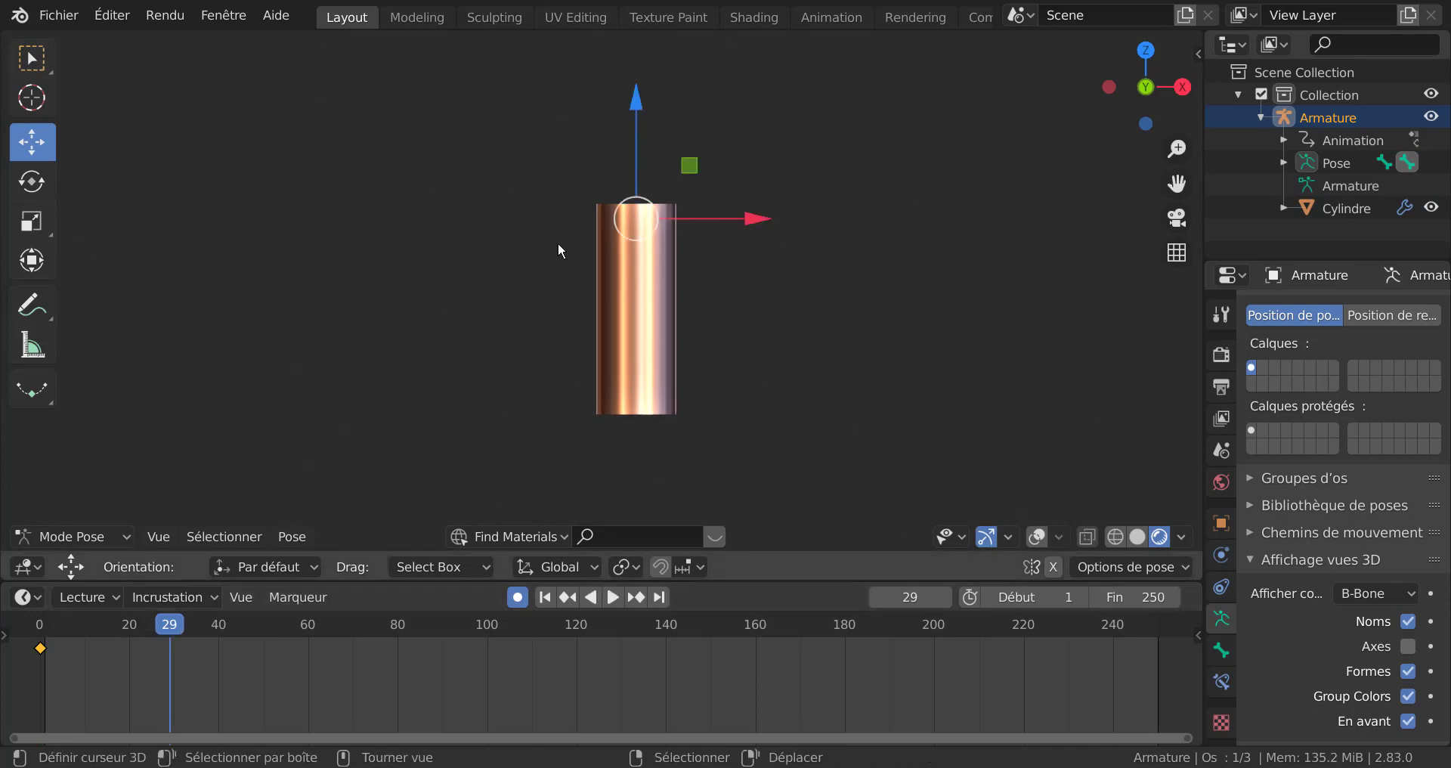
{"action": "left_click_drag", "start_coordinate": [628, 100], "coordinate": [620, 210]}
{"action": "left_click", "coordinate": [620, 210]}
Step: Key the top bone's Z moves: up about 0.11 m at frame 37, down 0.26 m at frame 45, up 0.69 m at frame 50
{"action": "left_click_drag", "start_coordinate": [202, 629], "coordinate": [205, 629]}
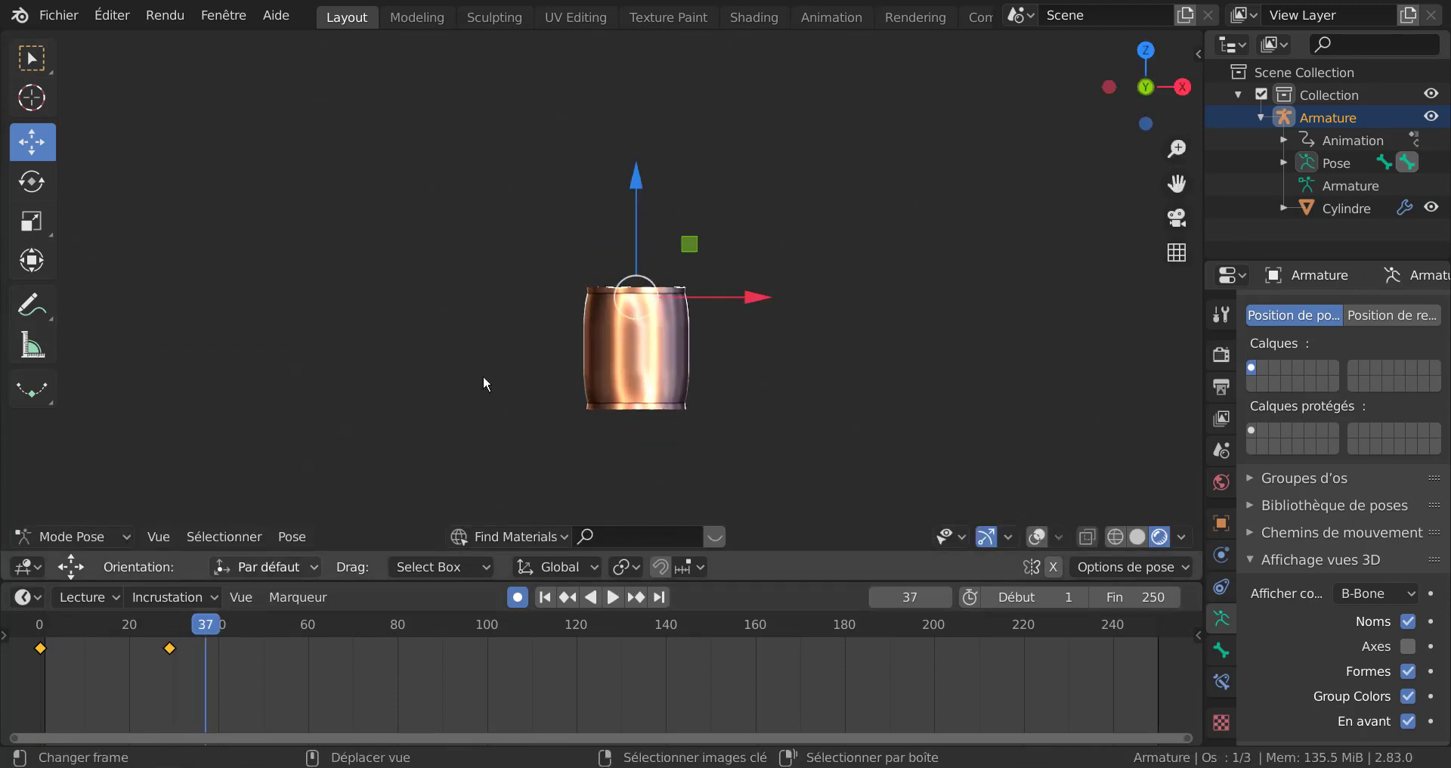
{"action": "left_click_drag", "start_coordinate": [615, 201], "coordinate": [616, 177]}
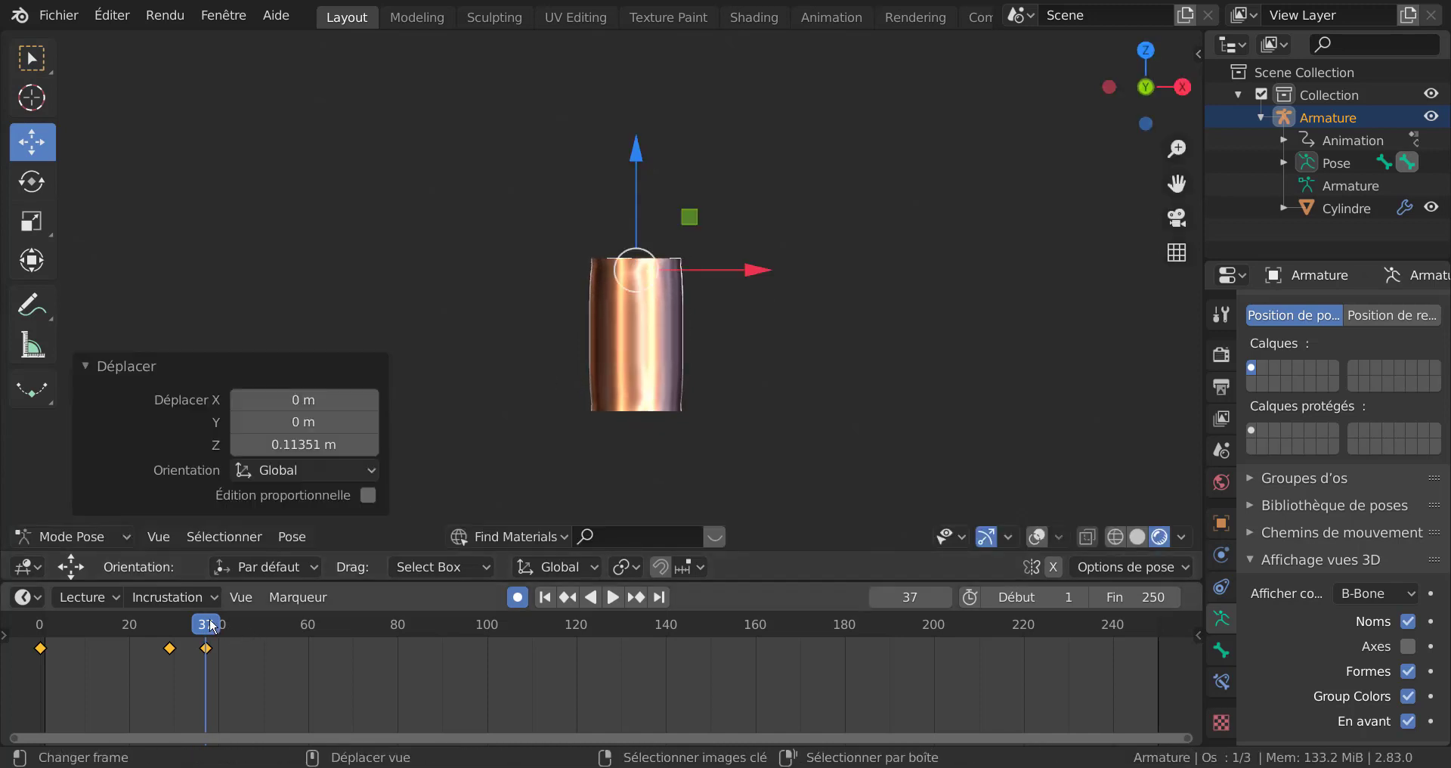
{"action": "left_click_drag", "start_coordinate": [210, 626], "coordinate": [243, 624]}
{"action": "left_click_drag", "start_coordinate": [647, 202], "coordinate": [645, 266]}
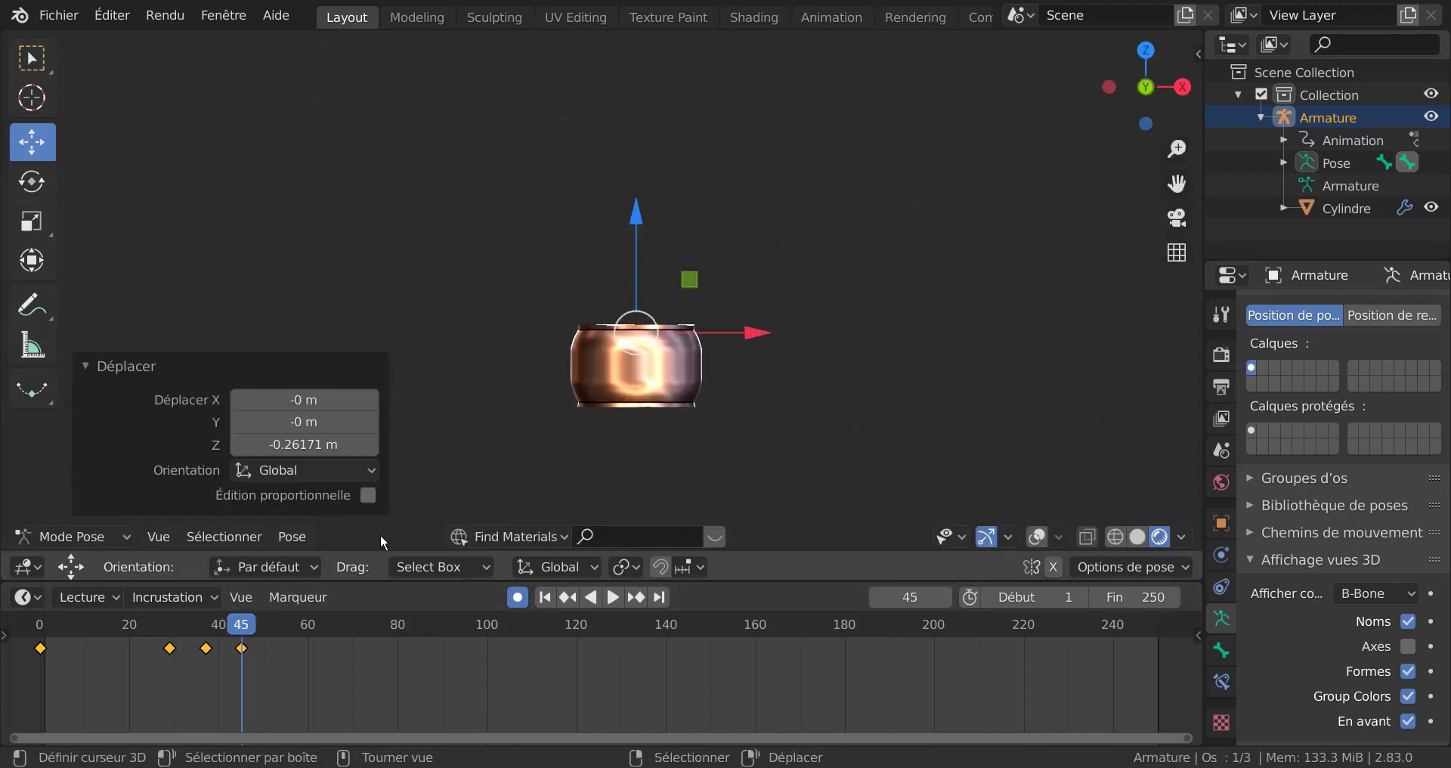
{"action": "left_click_drag", "start_coordinate": [243, 626], "coordinate": [263, 625]}
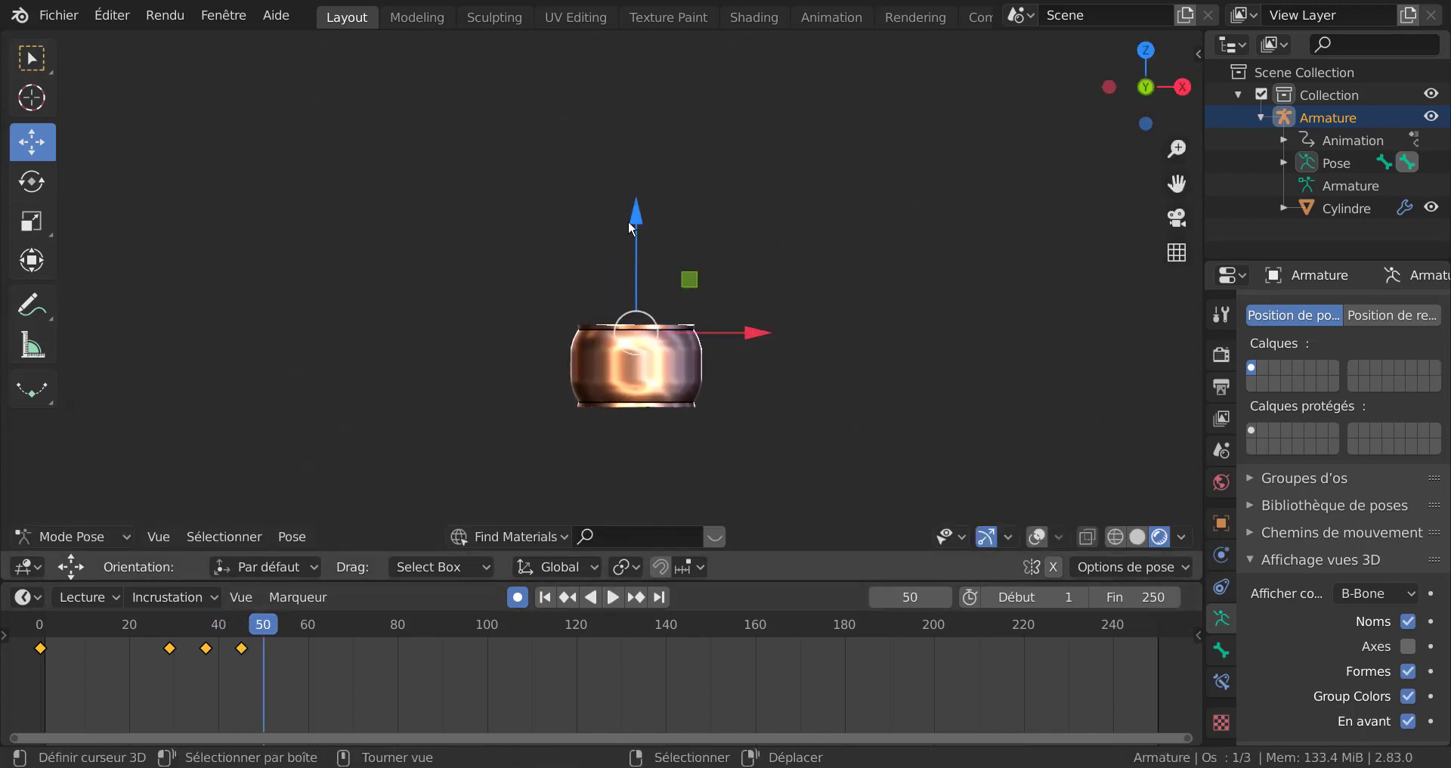
{"action": "left_click_drag", "start_coordinate": [632, 215], "coordinate": [668, 49]}
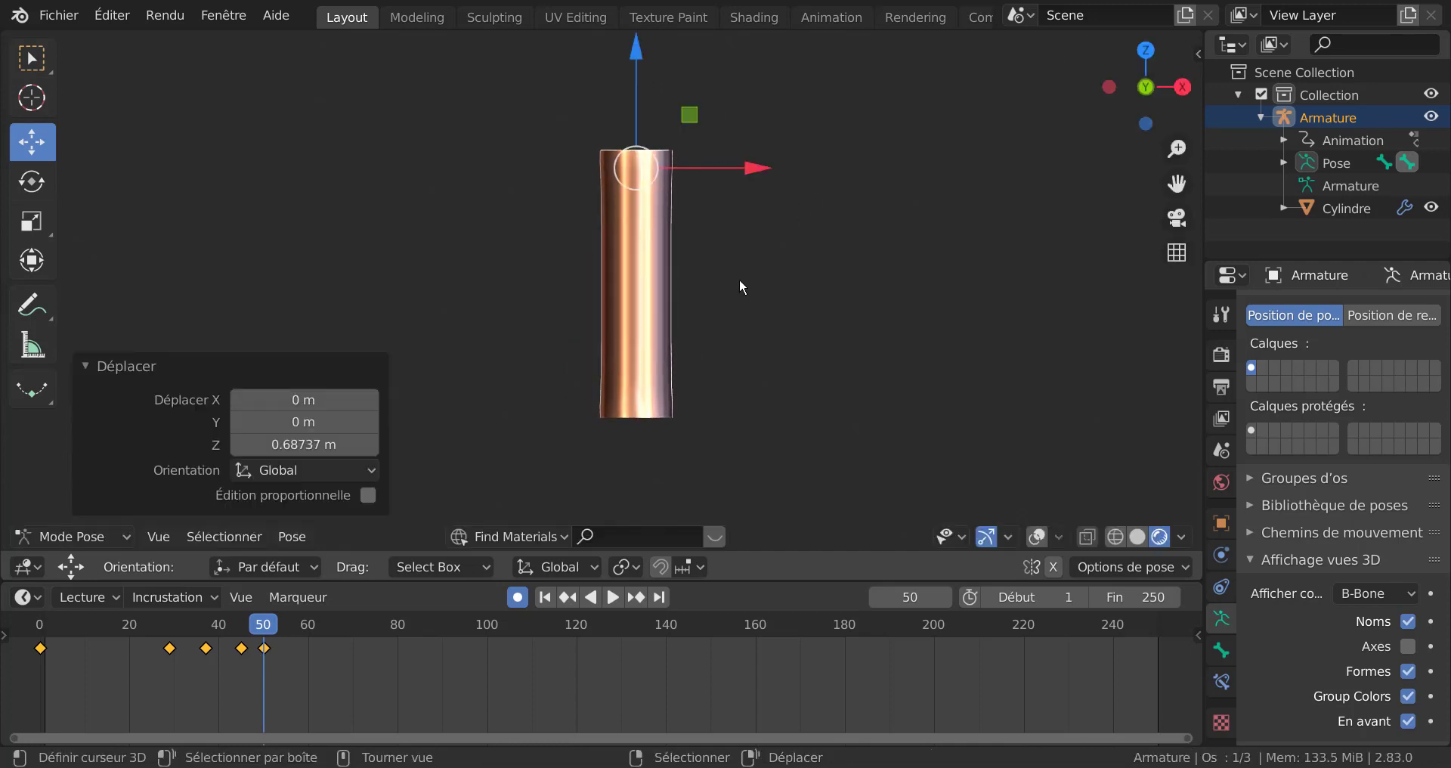
Step: Key the top bone rotated about 34.5° at frame 55 and about -62.6° at frame 64
{"action": "left_click_drag", "start_coordinate": [263, 624], "coordinate": [286, 627]}
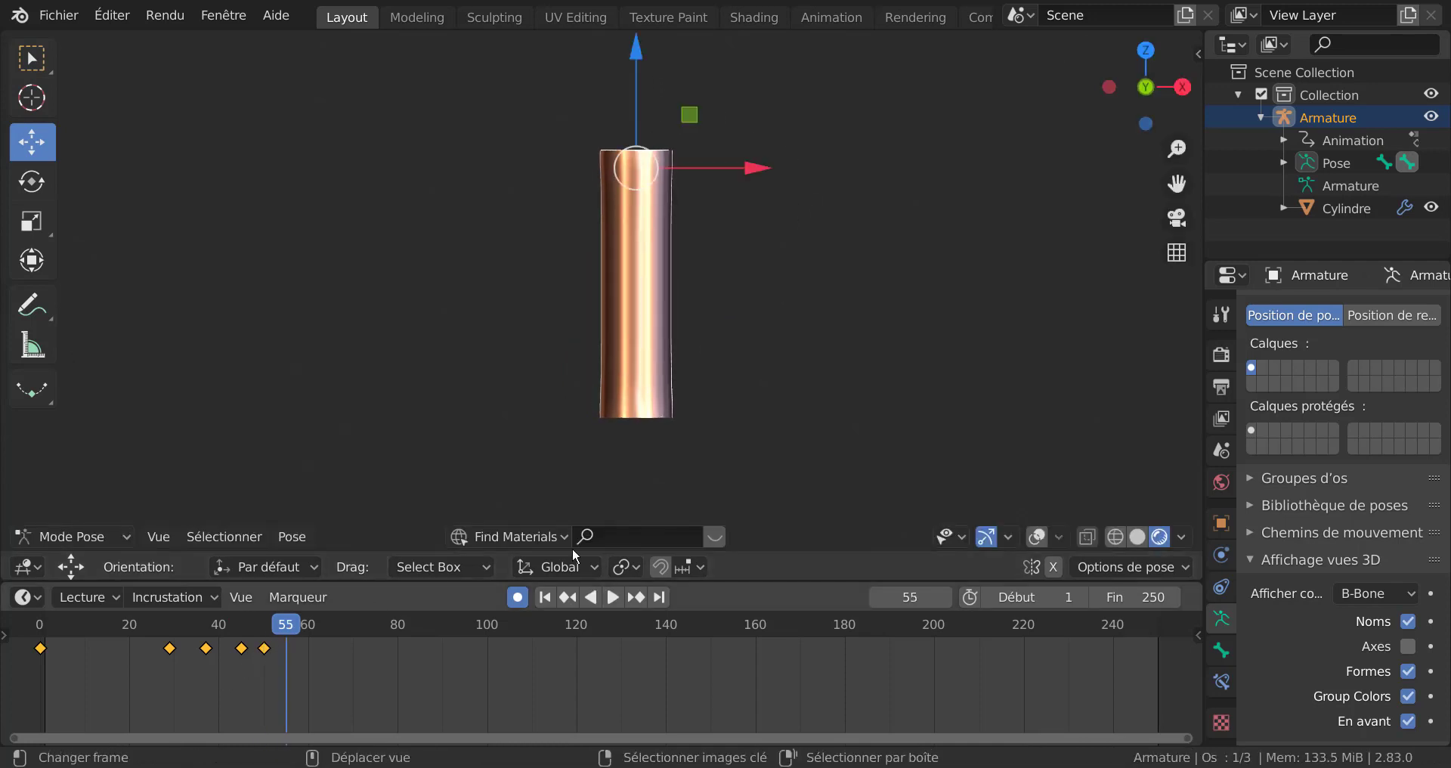
{"action": "key", "text": "r"}
{"action": "left_click", "coordinate": [807, 460]}
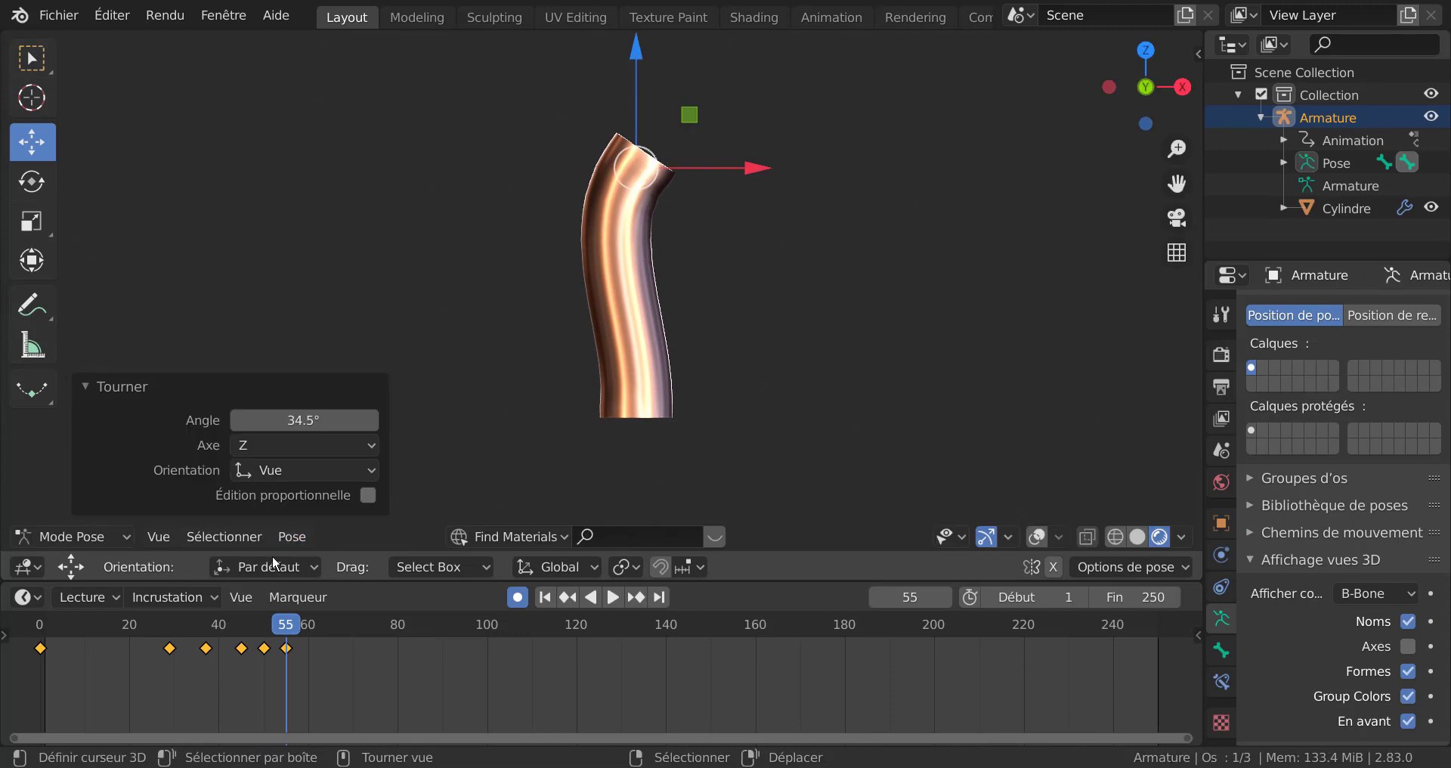
{"action": "left_click_drag", "start_coordinate": [292, 626], "coordinate": [325, 626]}
{"action": "key", "text": "r"}
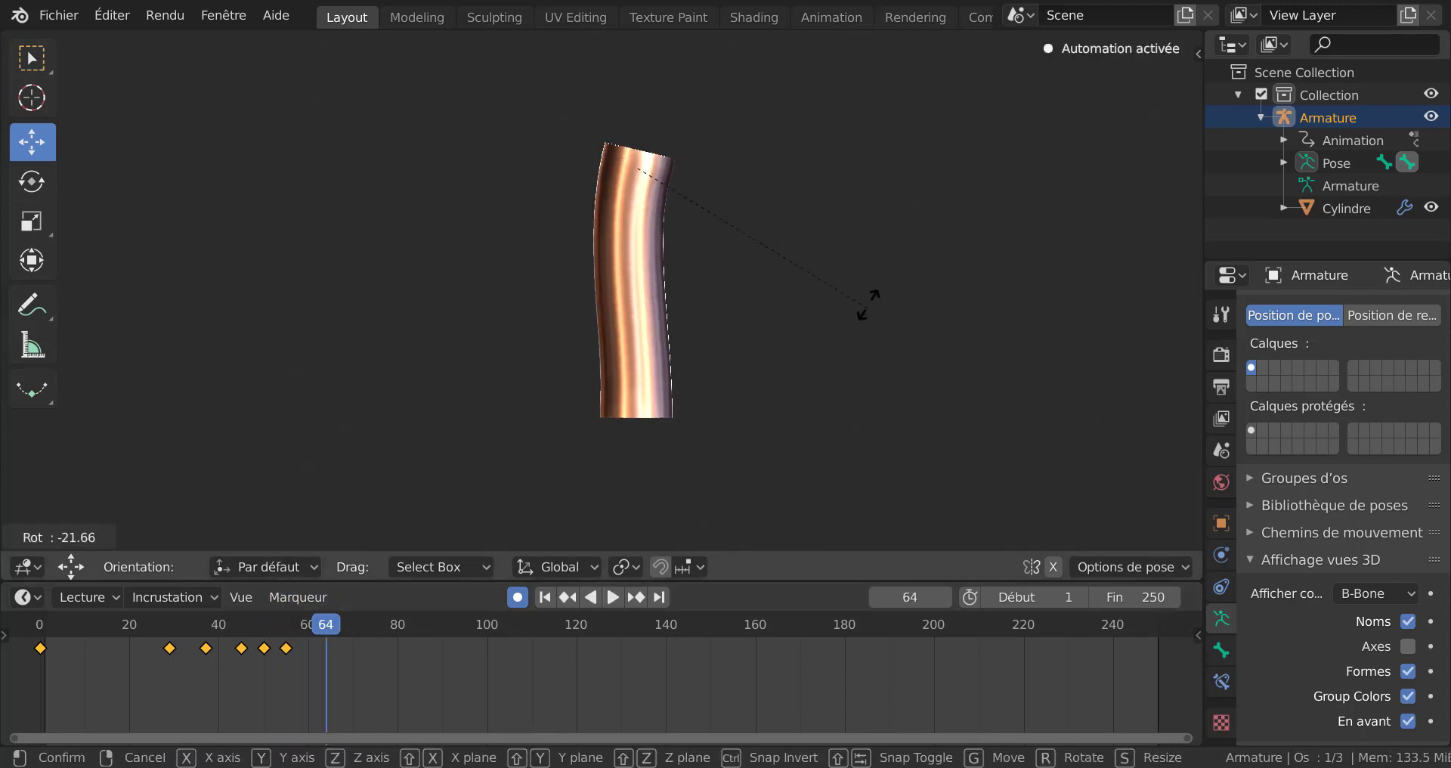
{"action": "left_click", "coordinate": [883, 130]}
Step: Key further top bone rotations of about 47.5° at frame 69 and about -46° at frame 75
{"action": "left_click_drag", "start_coordinate": [325, 626], "coordinate": [348, 632]}
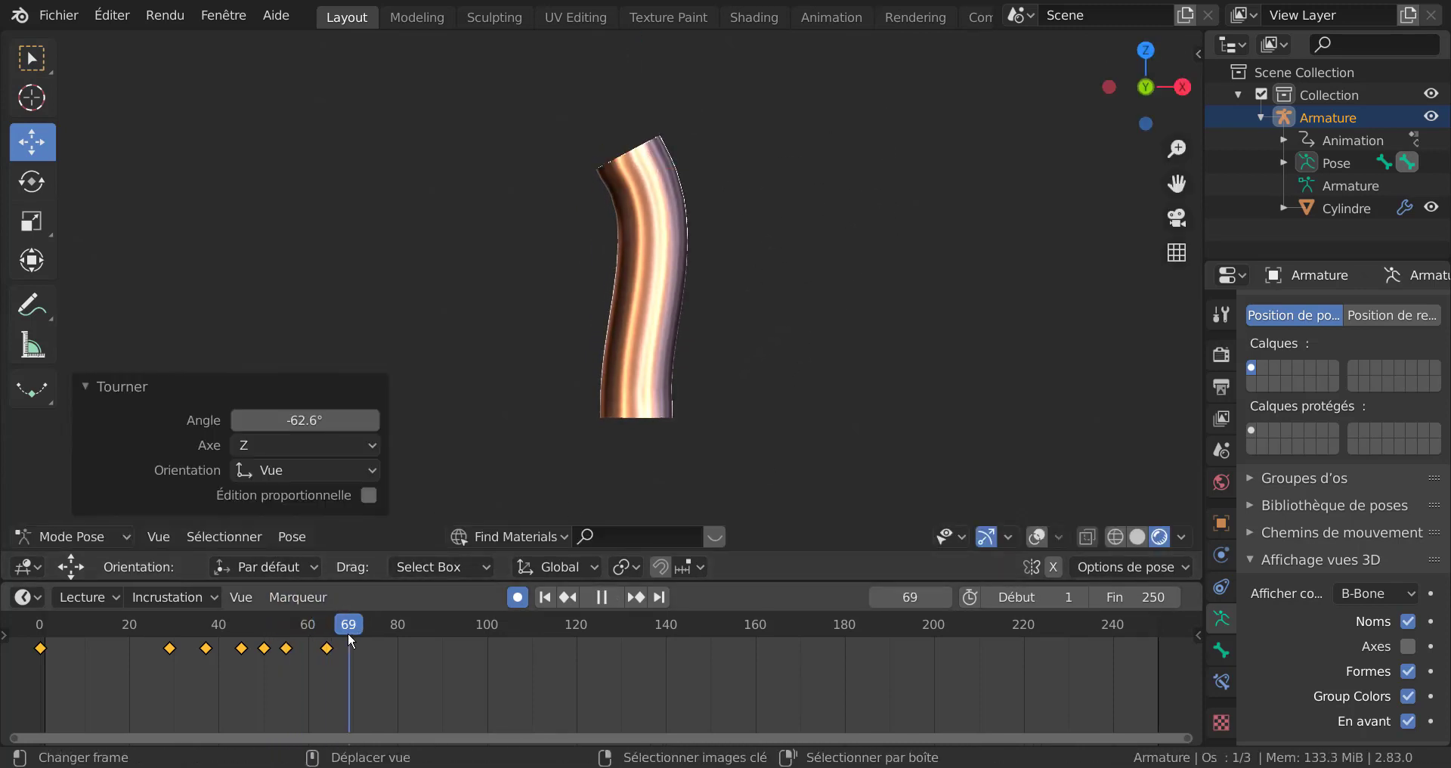
{"action": "key", "text": "r"}
{"action": "left_click", "coordinate": [723, 423]}
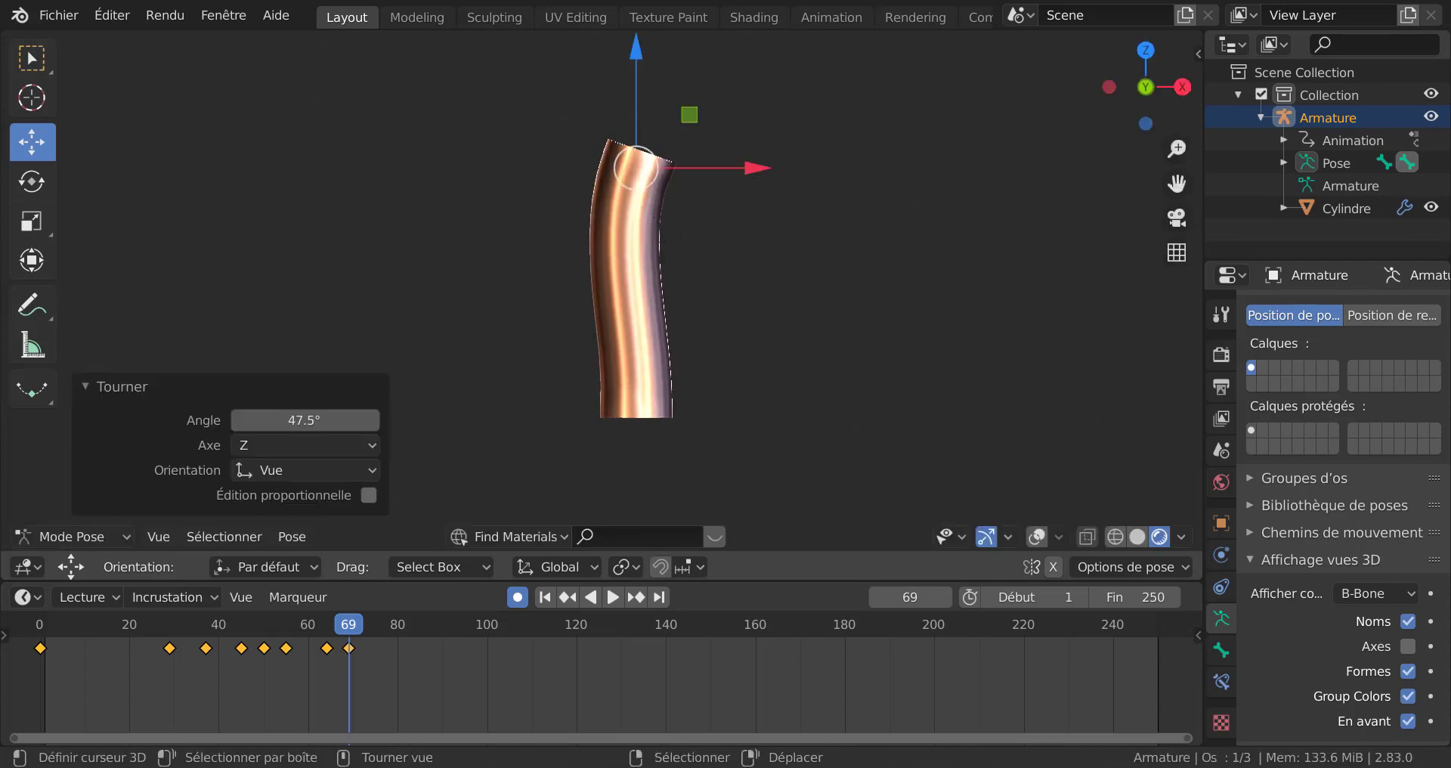
{"action": "left_click_drag", "start_coordinate": [353, 631], "coordinate": [373, 635]}
{"action": "key", "text": "r"}
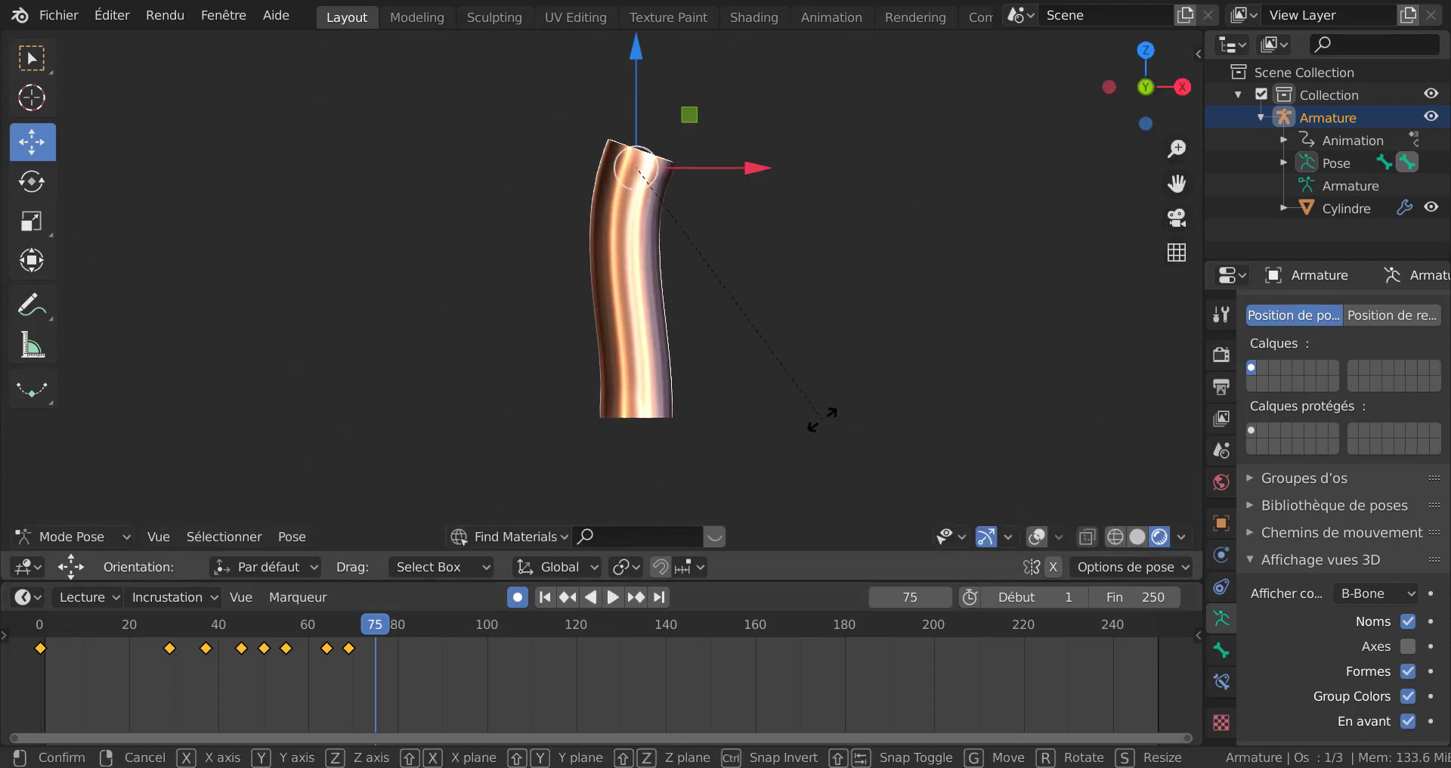
{"action": "left_click", "coordinate": [863, 293]}
Step: Key the top bone rotated about 50° at frame 80 and rotated back the opposite way at frame 85
{"action": "left_click_drag", "start_coordinate": [376, 631], "coordinate": [398, 629]}
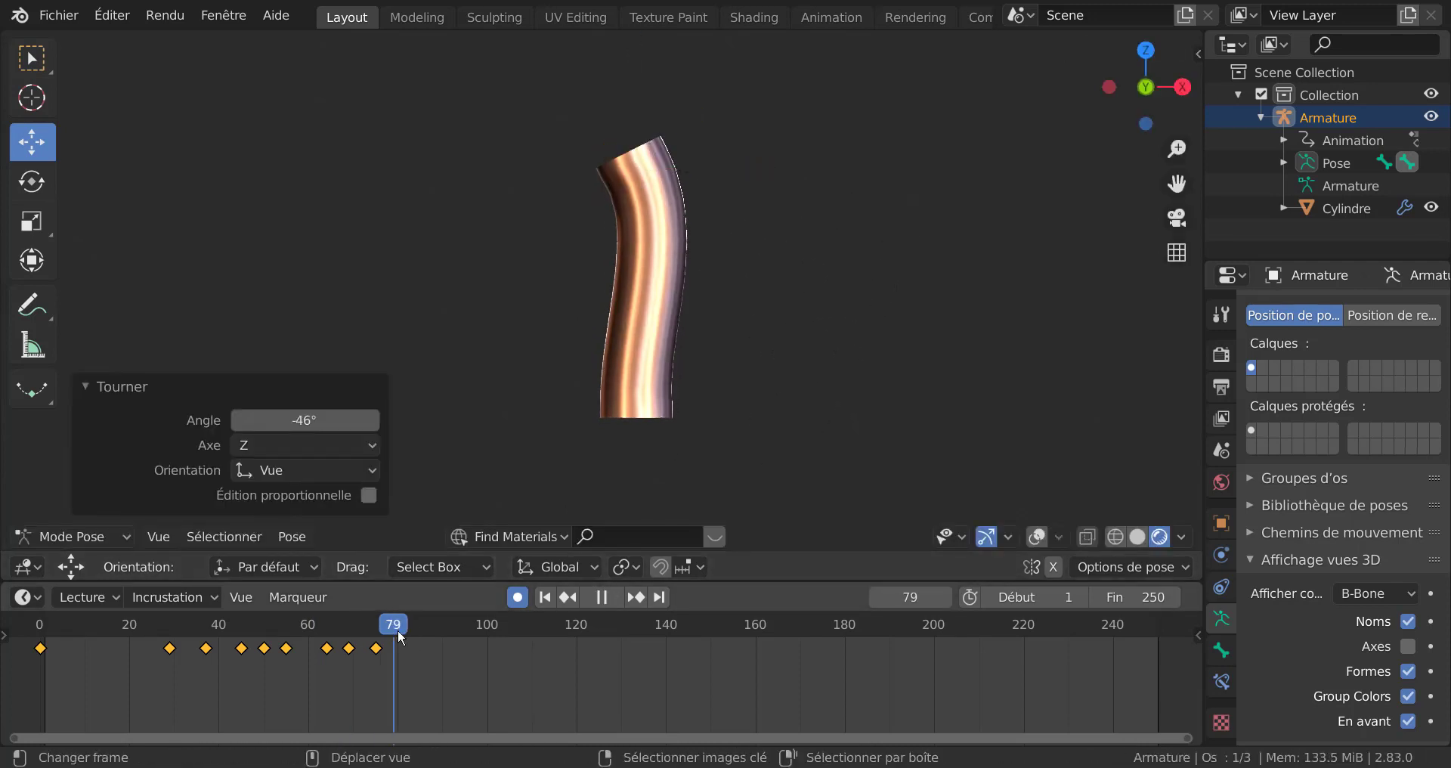
{"action": "key", "text": "r"}
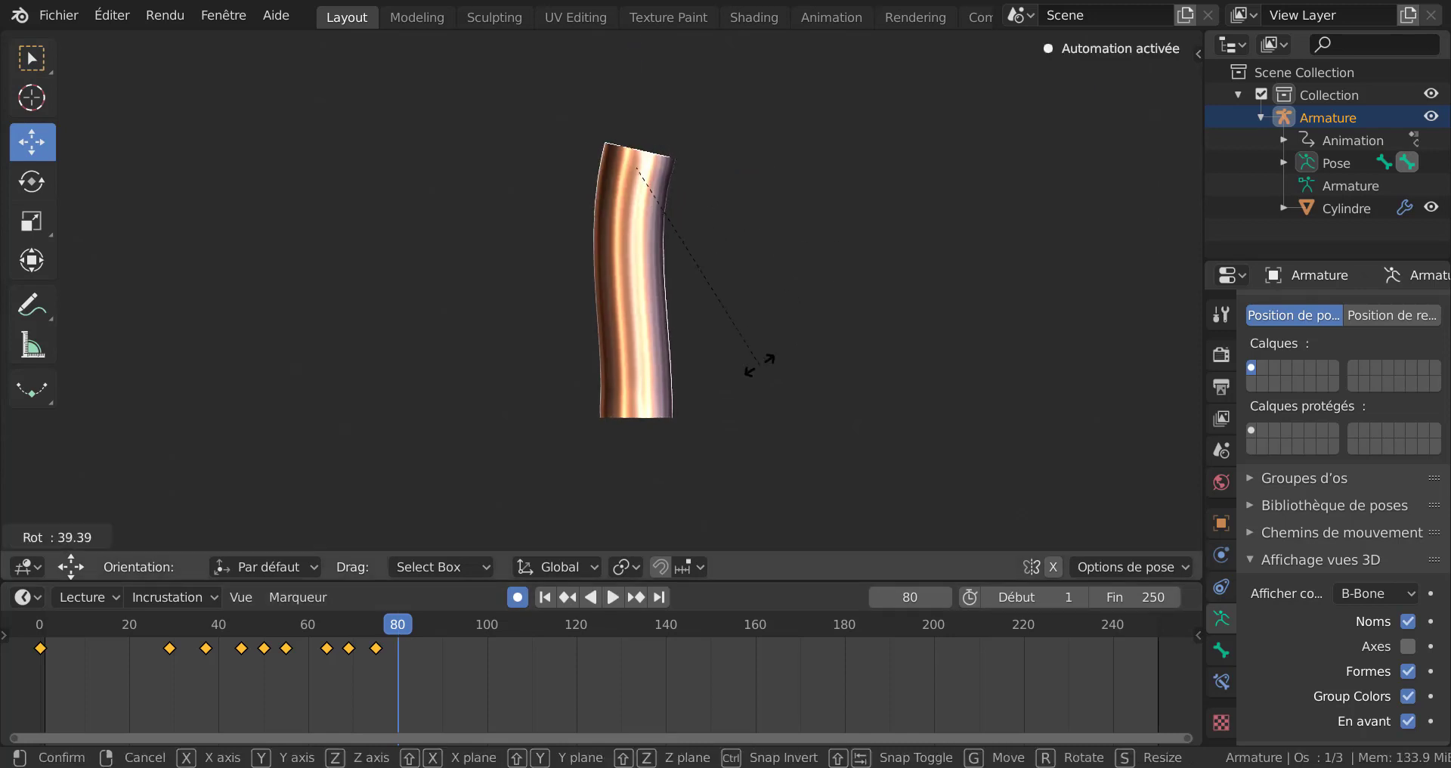
{"action": "left_click", "coordinate": [737, 406]}
{"action": "left_click_drag", "start_coordinate": [398, 629], "coordinate": [420, 629]}
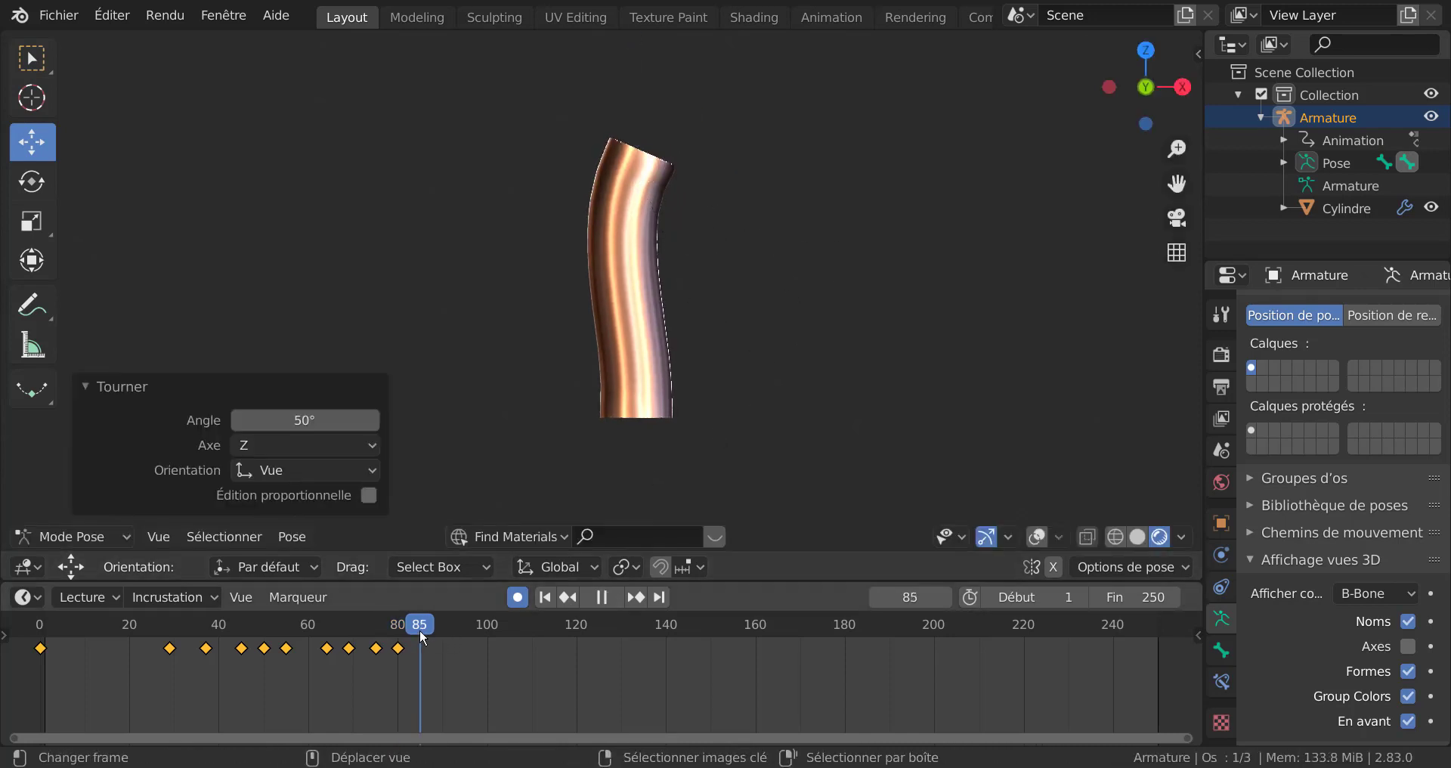
{"action": "key", "text": "r"}
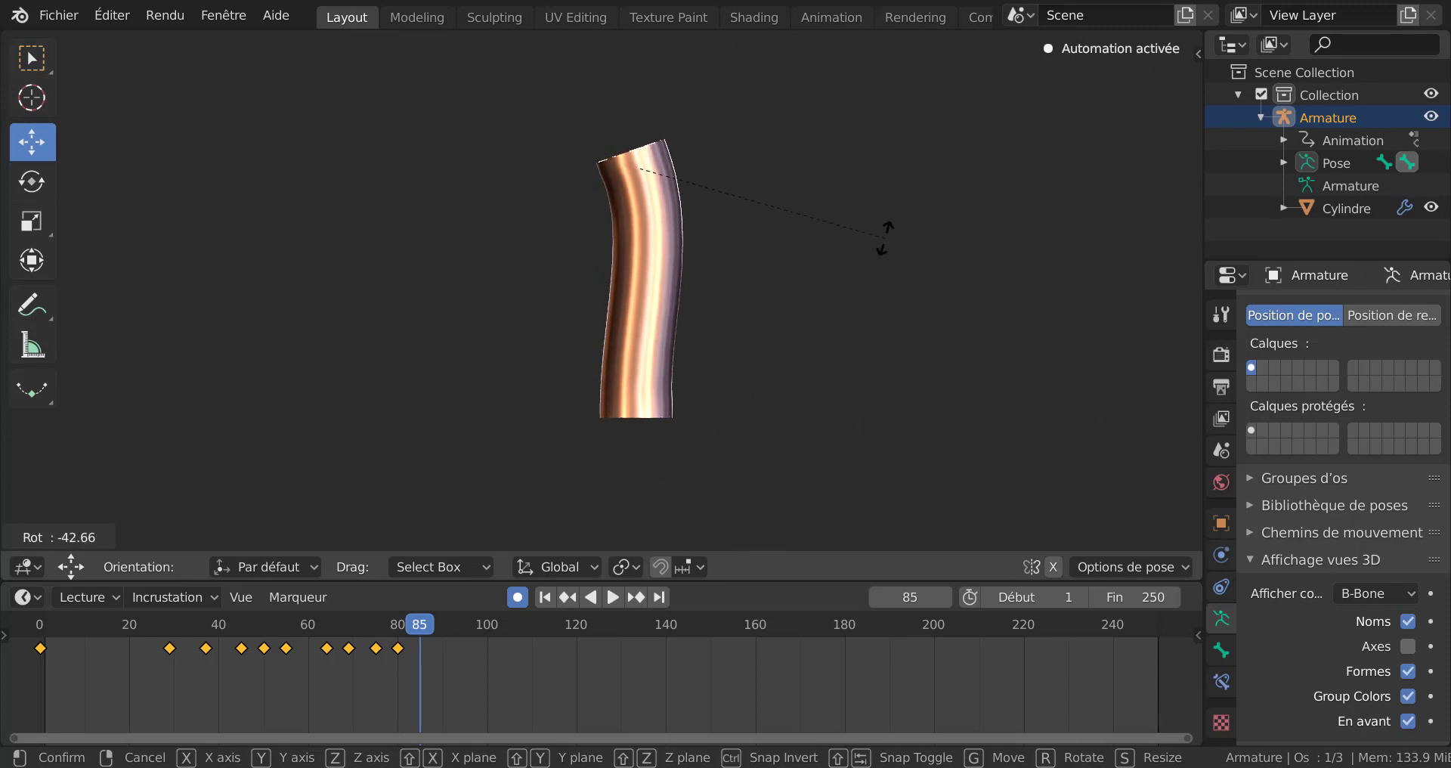
{"action": "left_click", "coordinate": [886, 240]}
Step: Key one last top bone rotation at frame 89 and move the playhead back to frame 22
{"action": "key", "text": "space"}
{"action": "left_click_drag", "start_coordinate": [457, 628], "coordinate": [138, 625]}
{"action": "key", "text": "r"}
{"action": "left_click", "coordinate": [713, 444]}
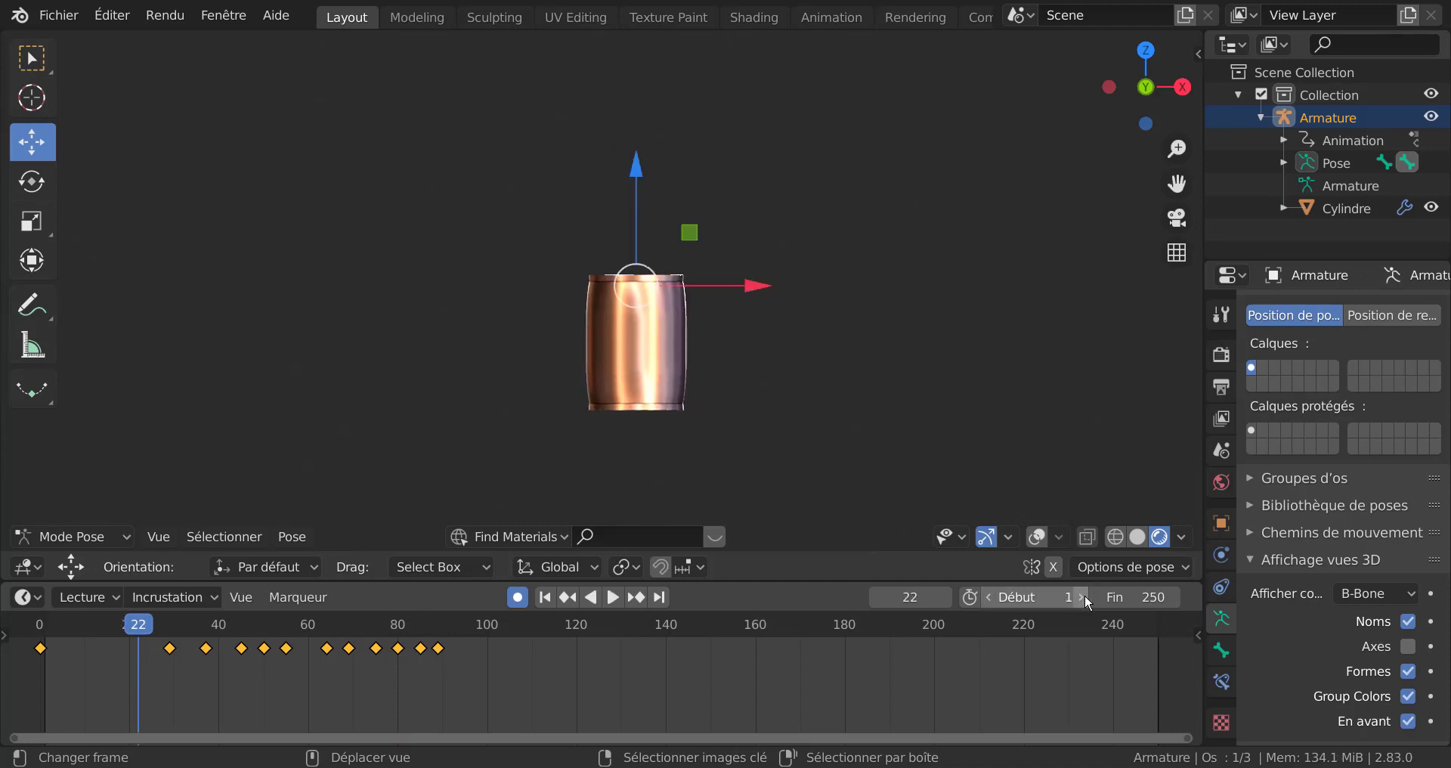
Step: Set the animation's end frame to 93 and play the loop, checking the cylinder's deformation from an oblique angle
{"action": "left_click_drag", "start_coordinate": [1138, 597], "coordinate": [1018, 598]}
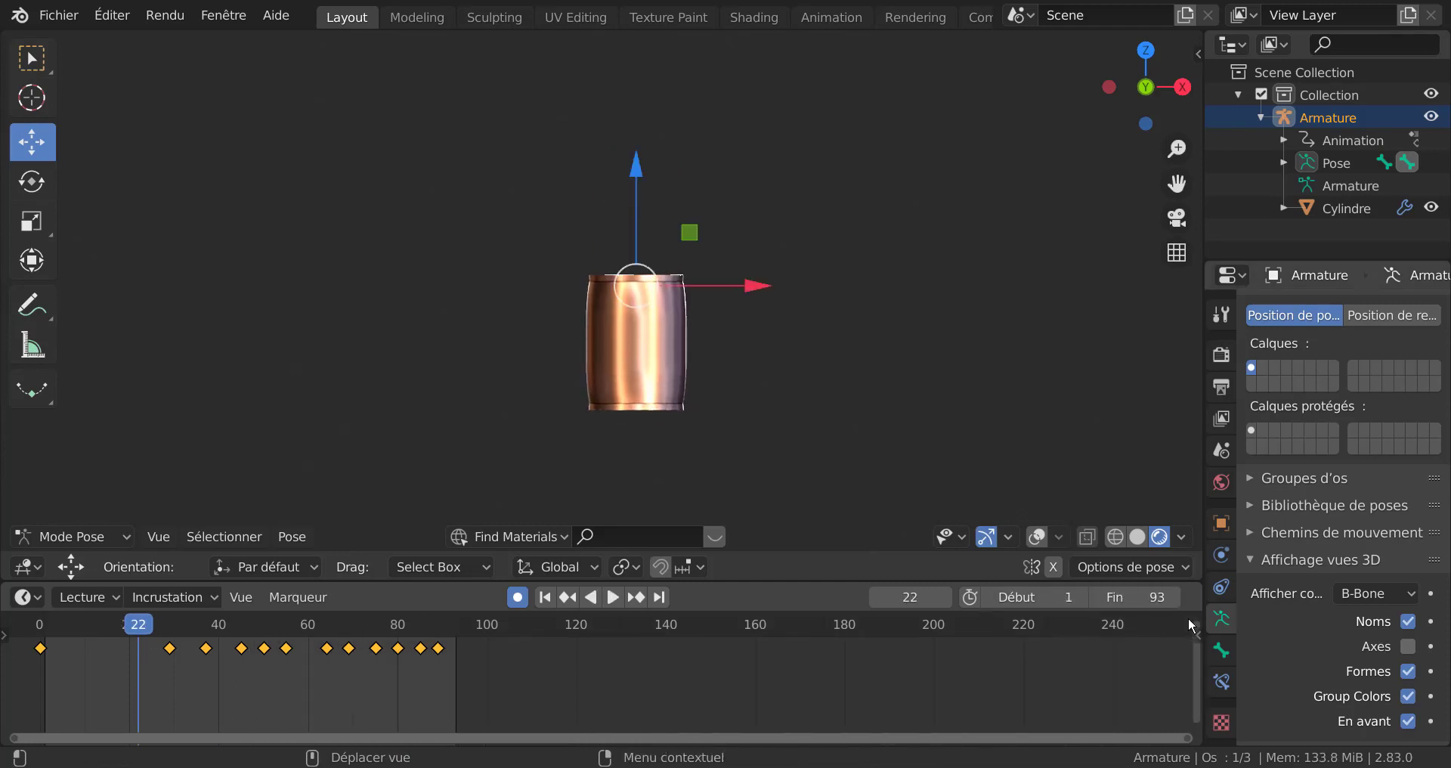
{"action": "left_click", "coordinate": [614, 597]}
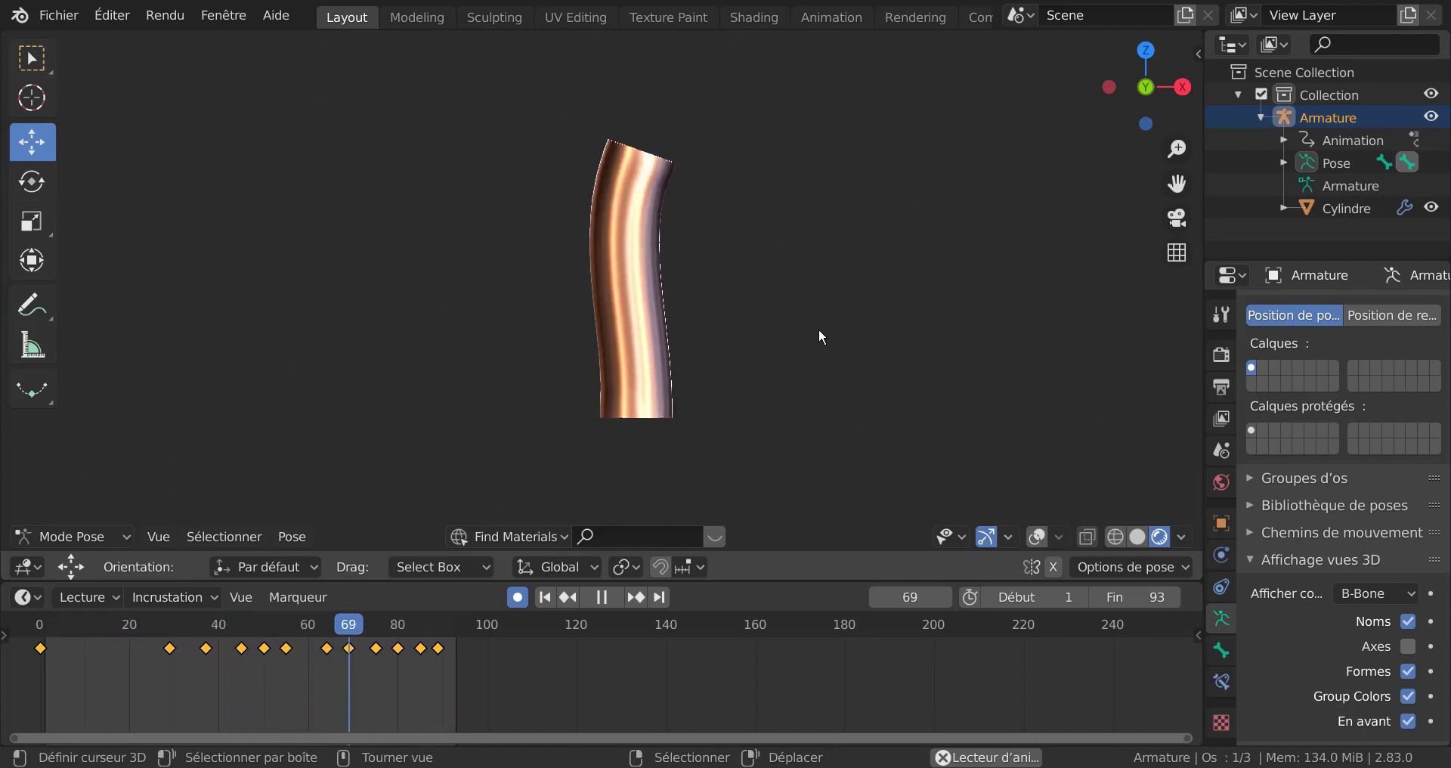
{"action": "middle_click_drag", "start_coordinate": [833, 324], "coordinate": [900, 387]}
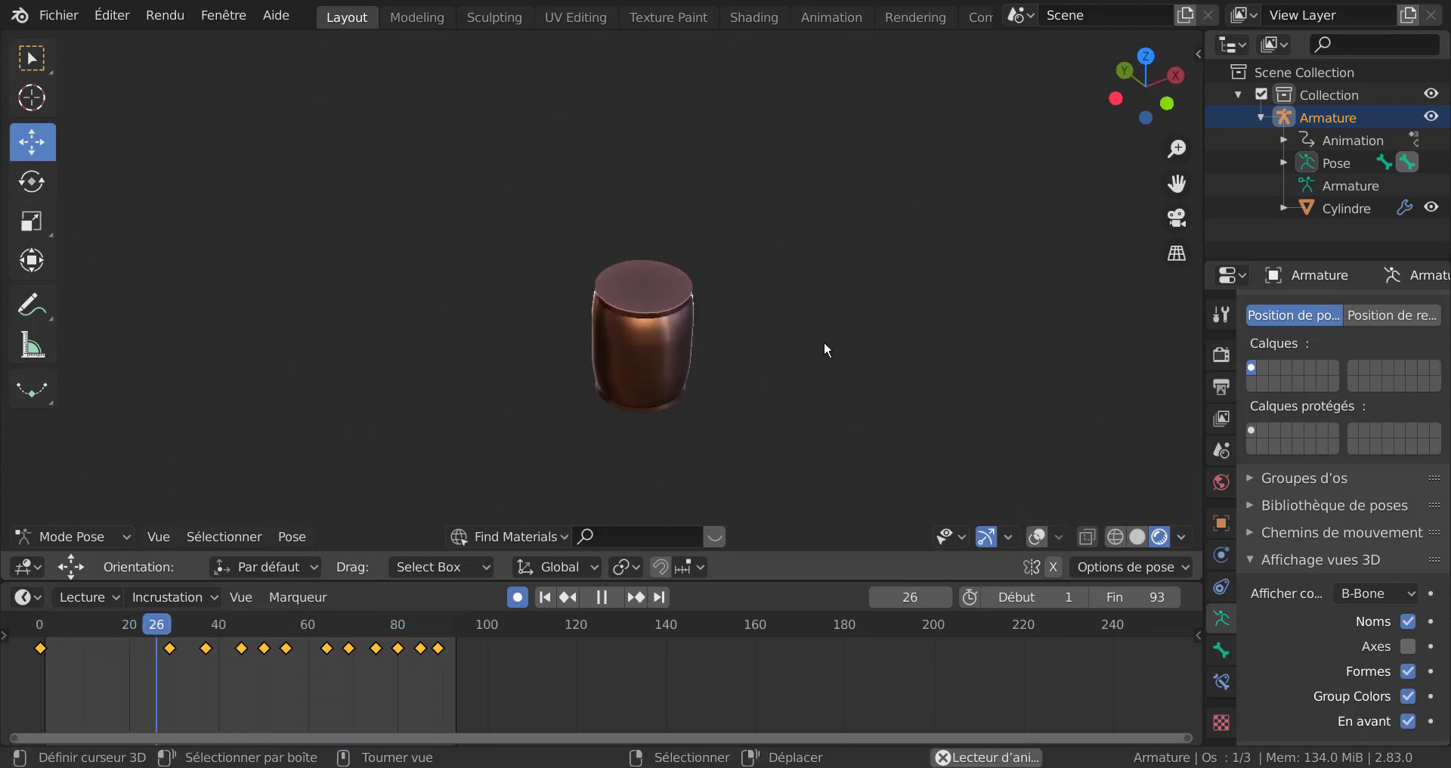
{"action": "middle_click_drag", "start_coordinate": [868, 371], "coordinate": [877, 346]}
{"action": "scroll", "coordinate": [877, 346], "scroll_direction": "up", "scroll_amount": 2}
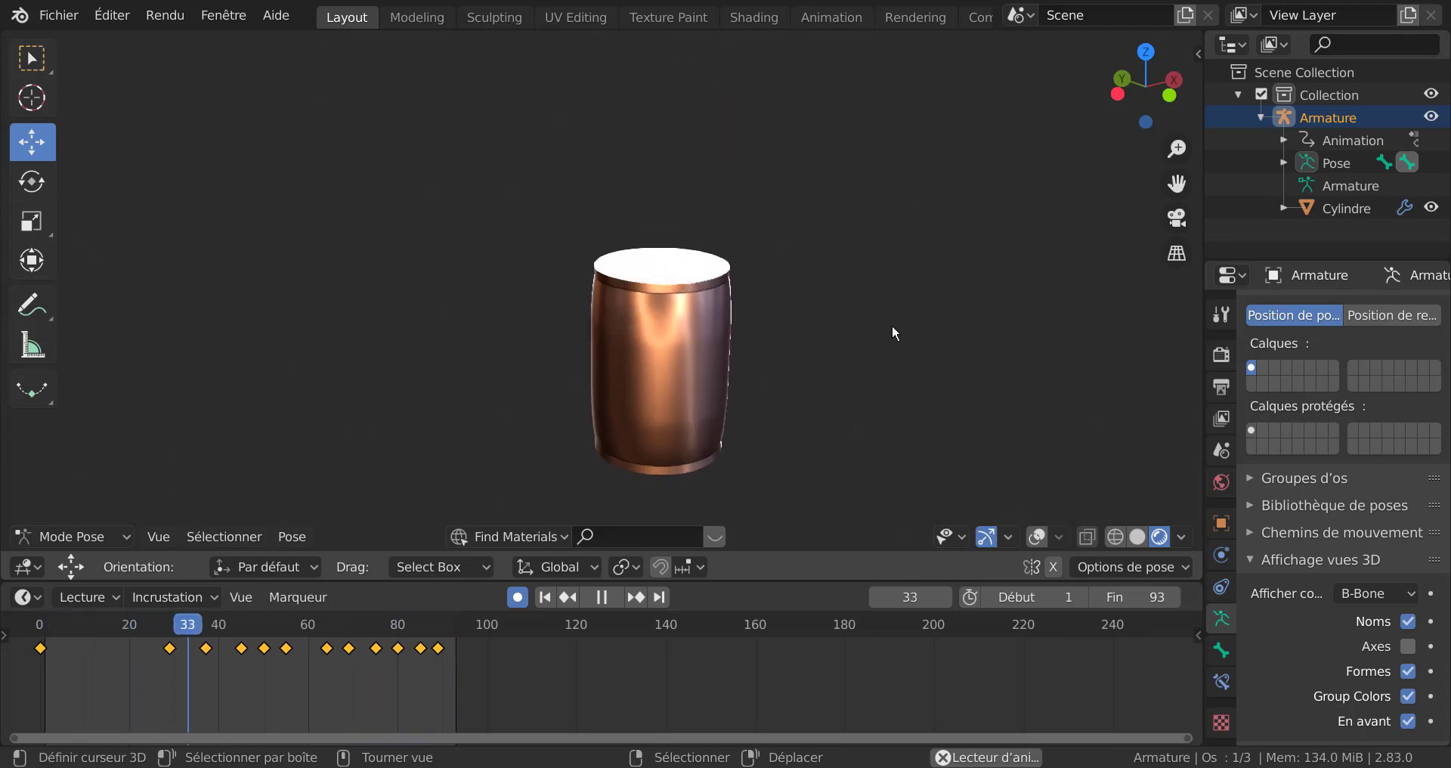
{"action": "left_click", "coordinate": [602, 597]}
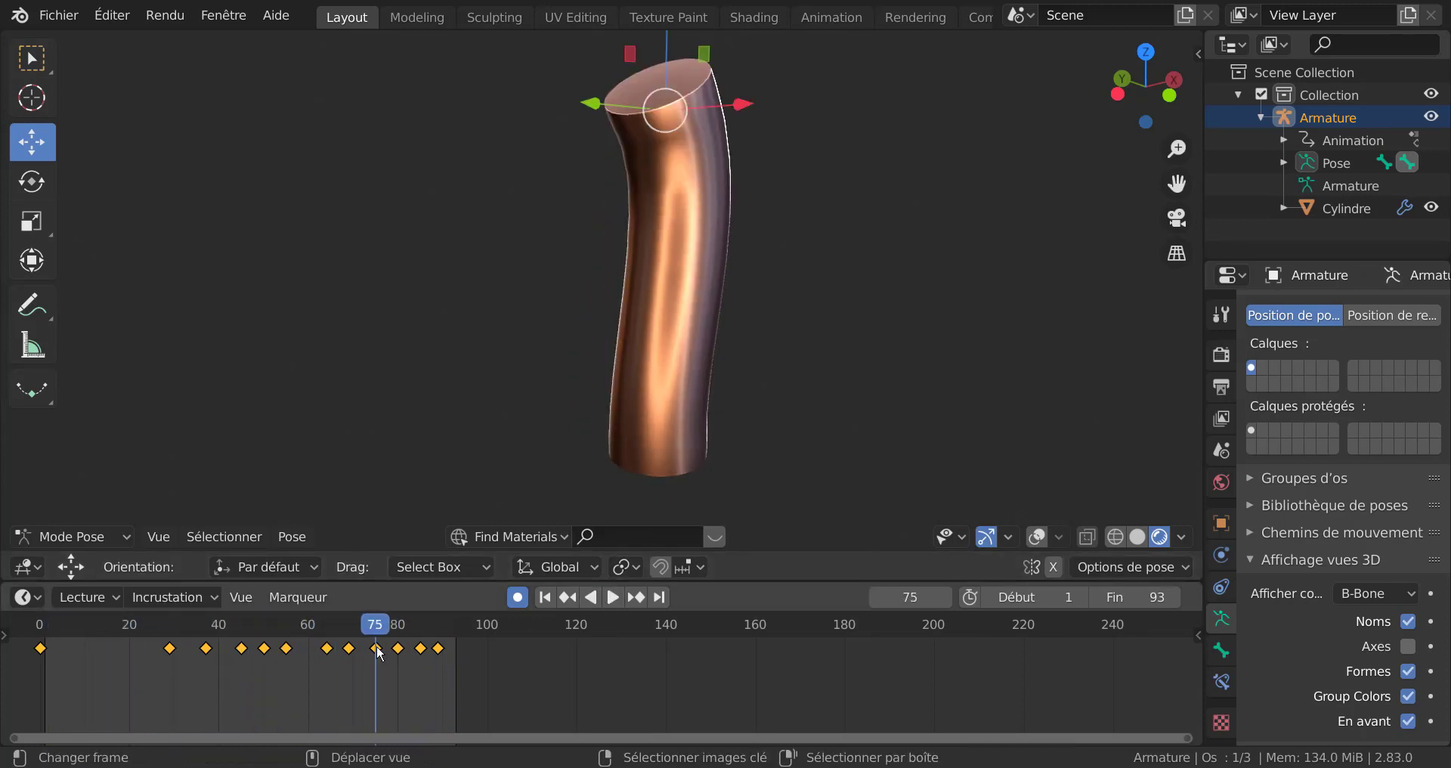
Step: Return the playhead to frame 0 and switch the armature to Object Mode with no bones selected
{"action": "left_click_drag", "start_coordinate": [379, 653], "coordinate": [38, 651]}
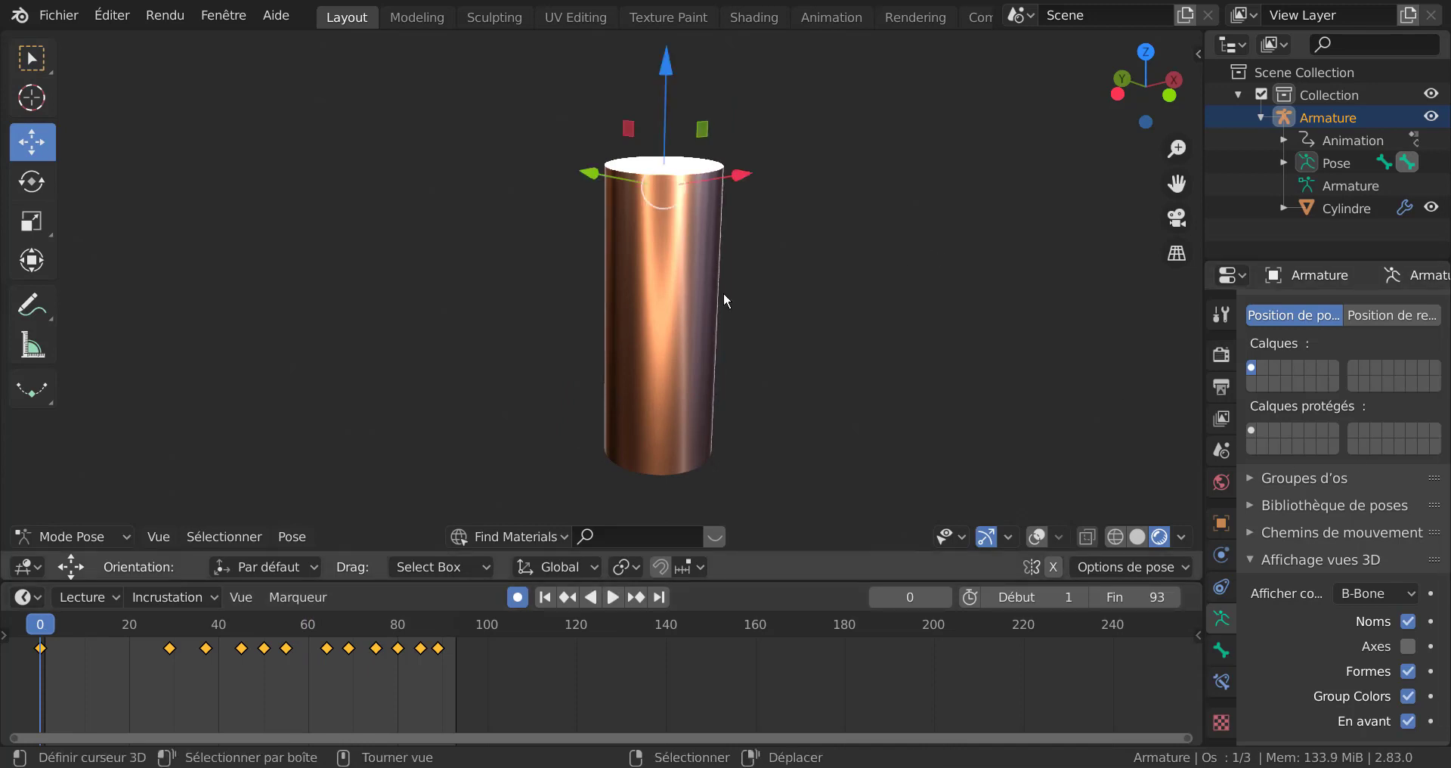
{"action": "key", "text": "alt+a"}
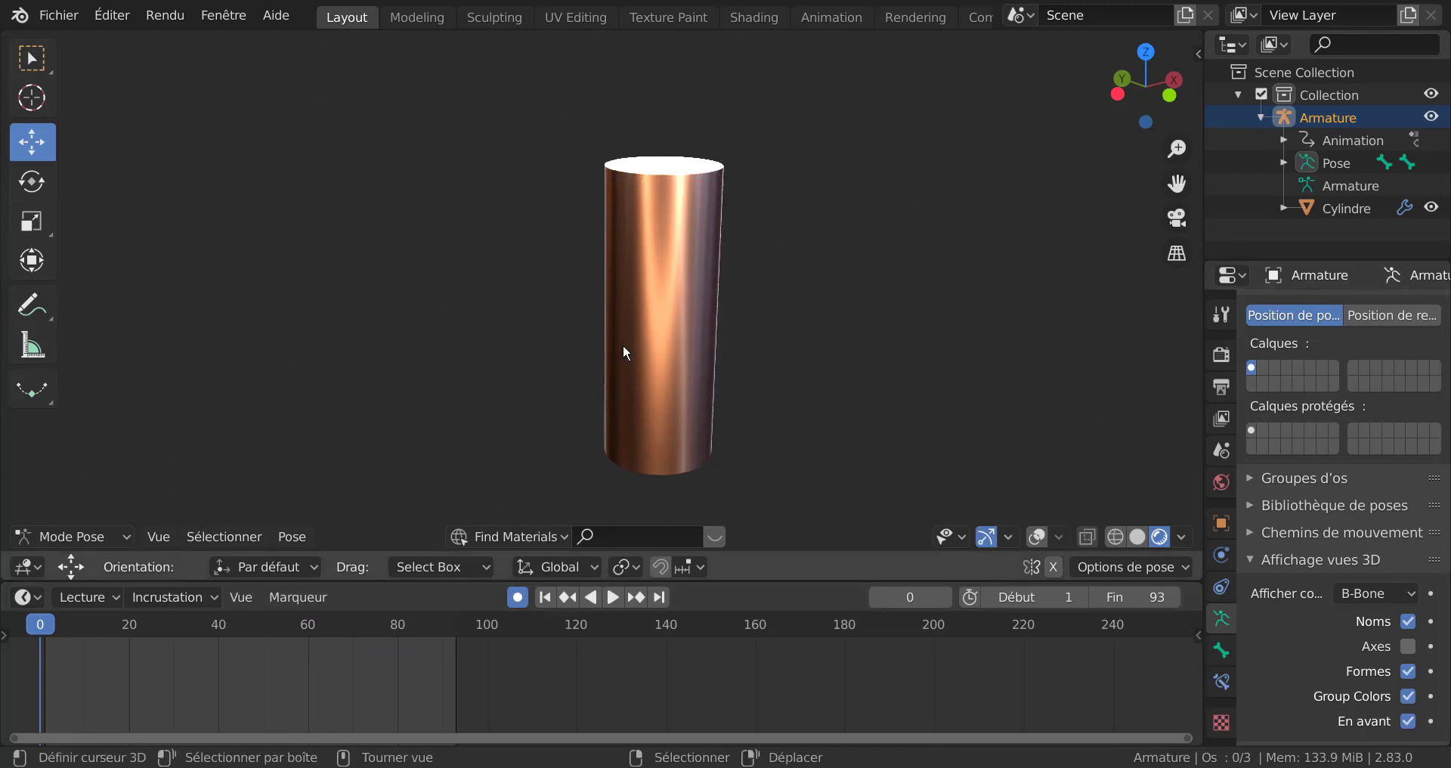
{"action": "left_click", "coordinate": [37, 531]}
{"action": "left_click", "coordinate": [62, 511]}
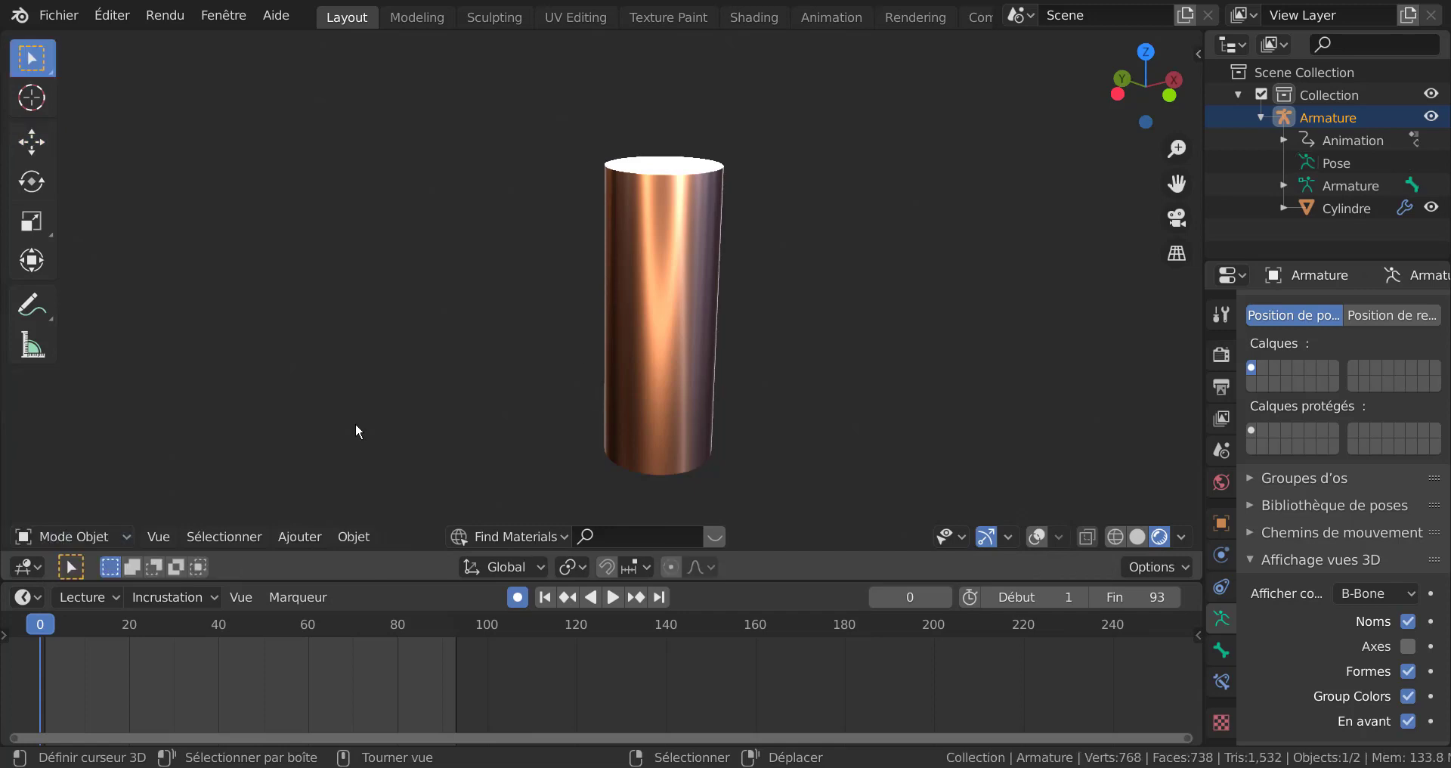
Step: Switch the viewport to solid shading and delete the cylinder
{"action": "left_click", "coordinate": [642, 318], "text": "shift"}
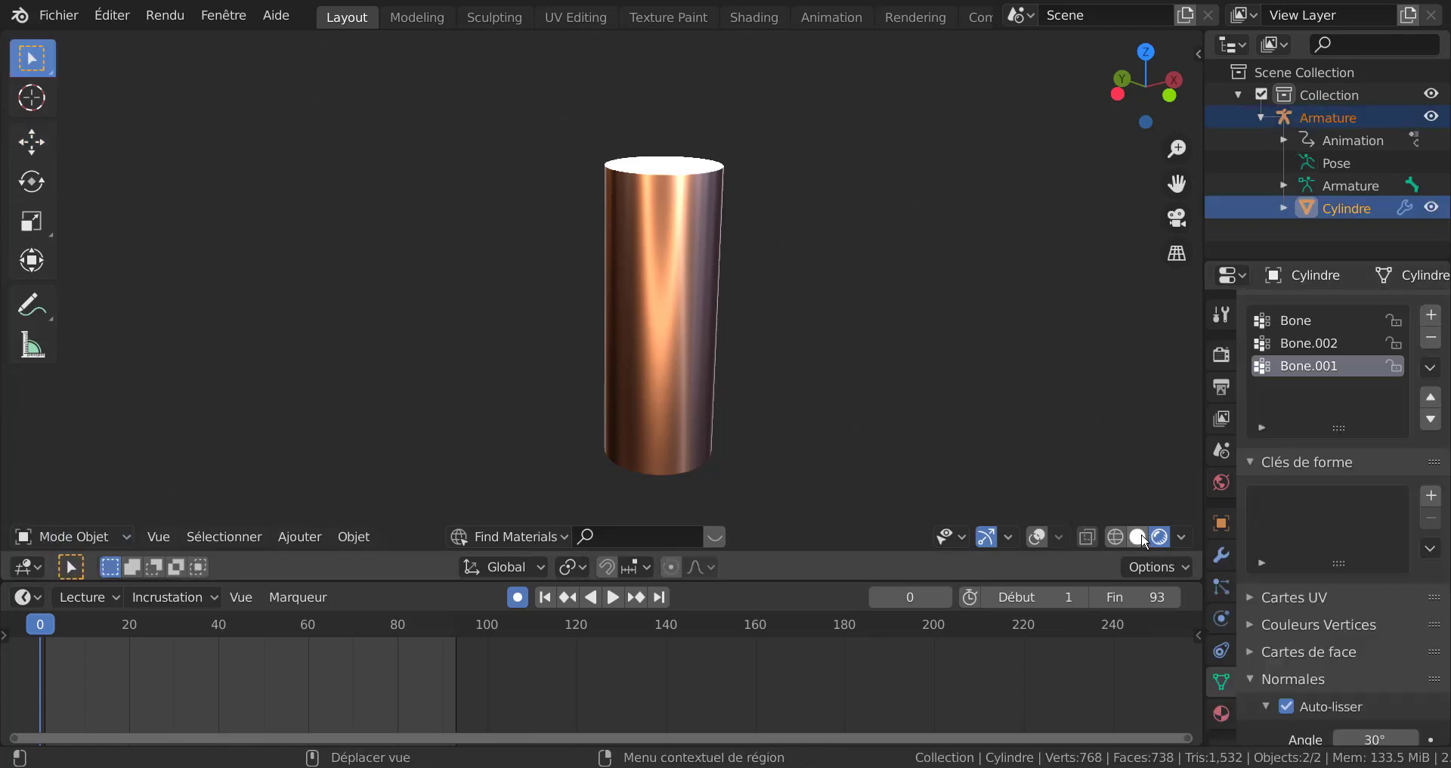
{"action": "left_click", "coordinate": [1117, 536]}
{"action": "left_click", "coordinate": [1137, 536]}
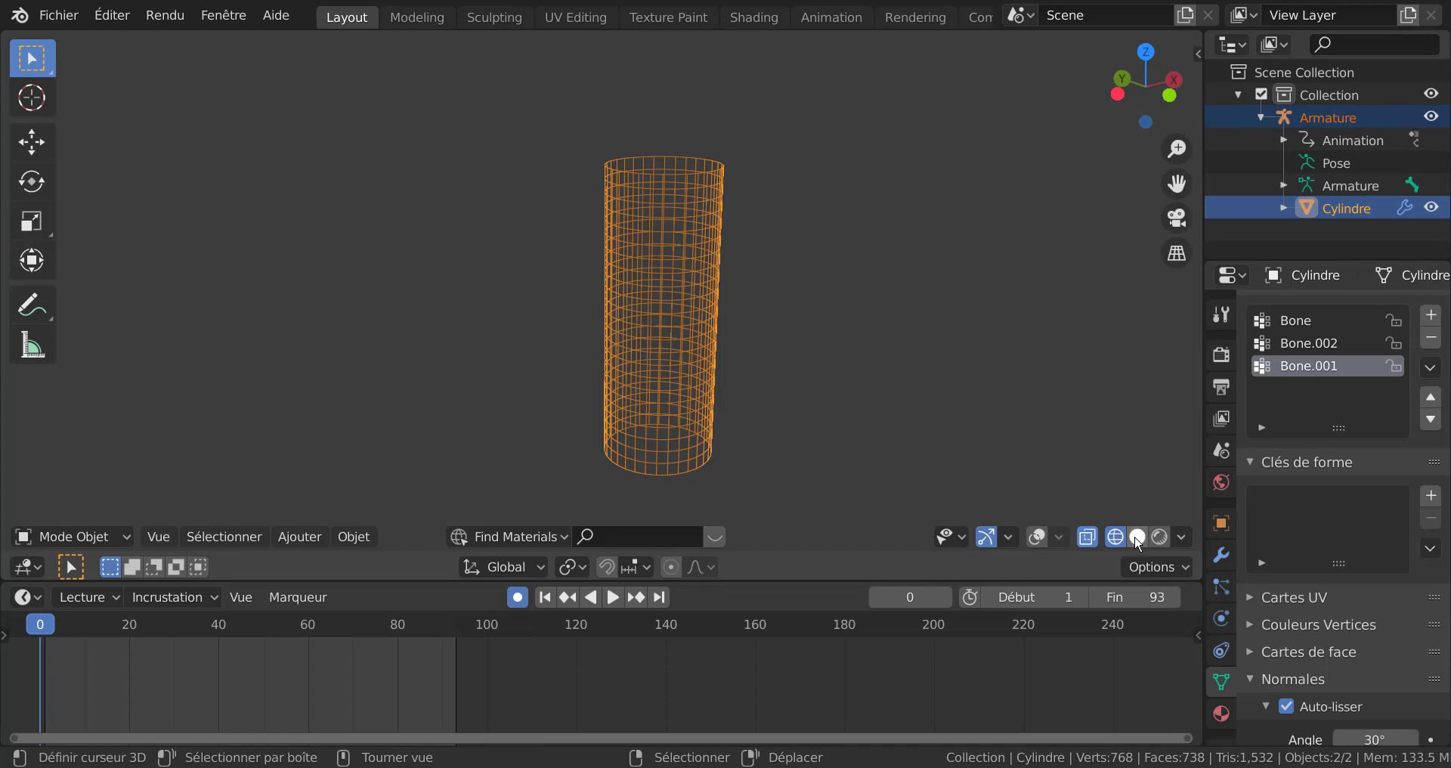
{"action": "left_click", "coordinate": [675, 366]}
{"action": "key", "text": "x"}
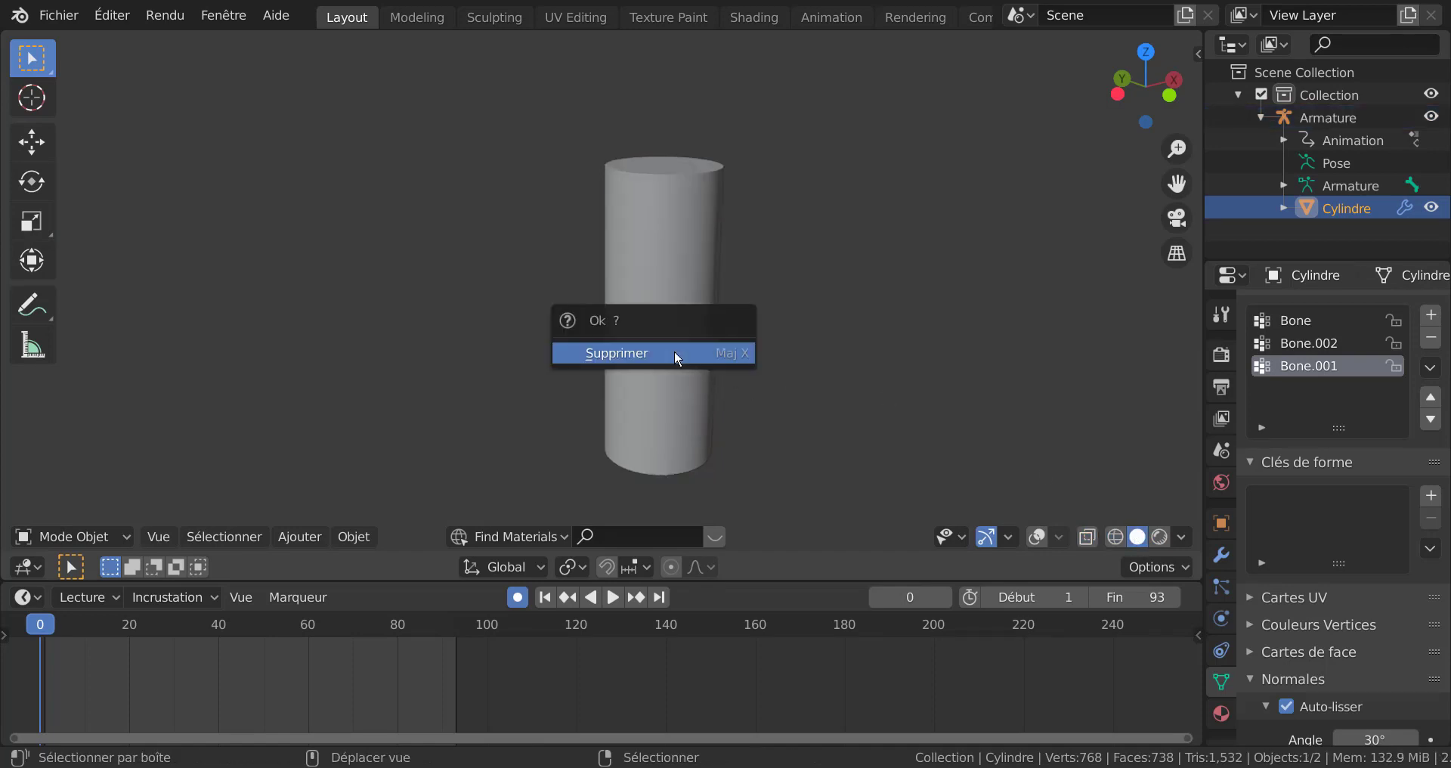
{"action": "key", "text": "x"}
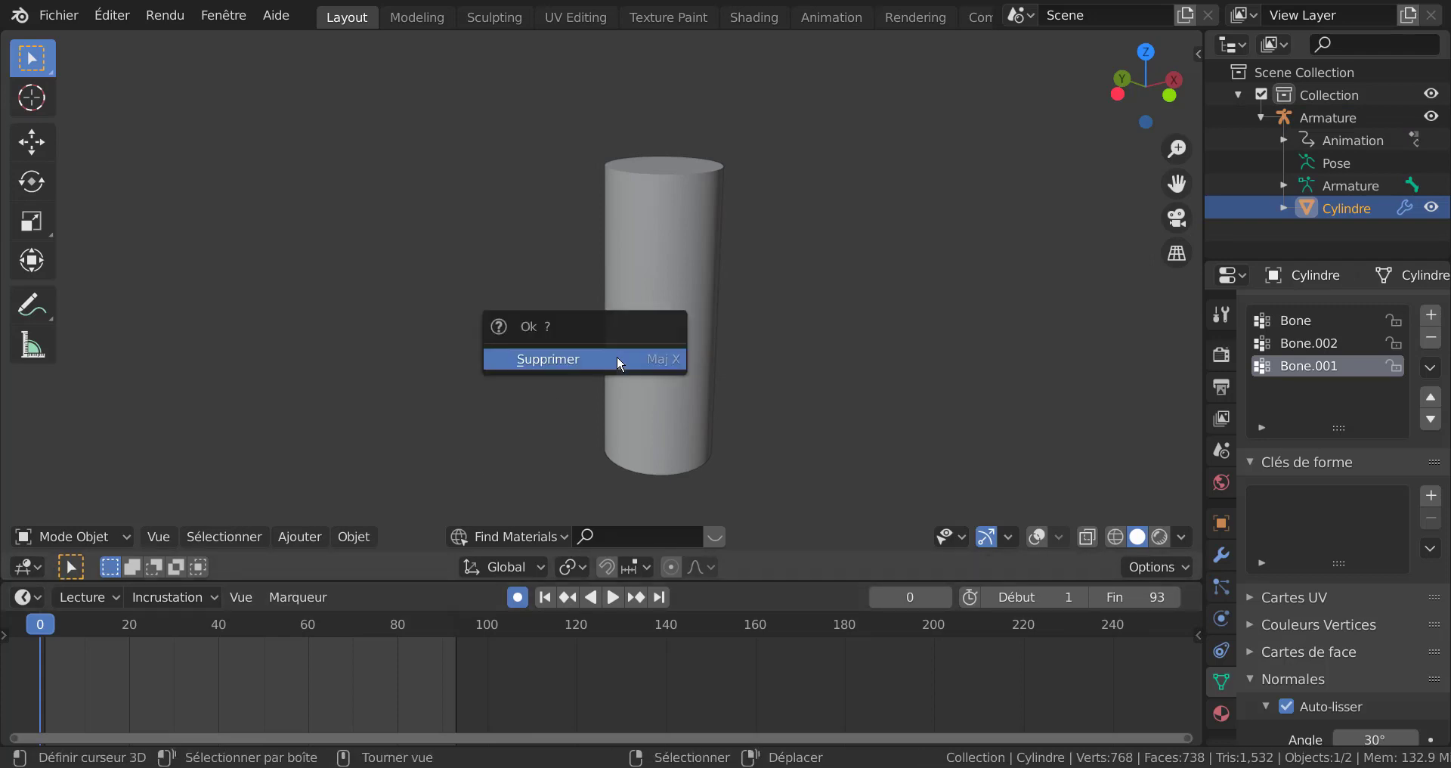
{"action": "left_click", "coordinate": [617, 356]}
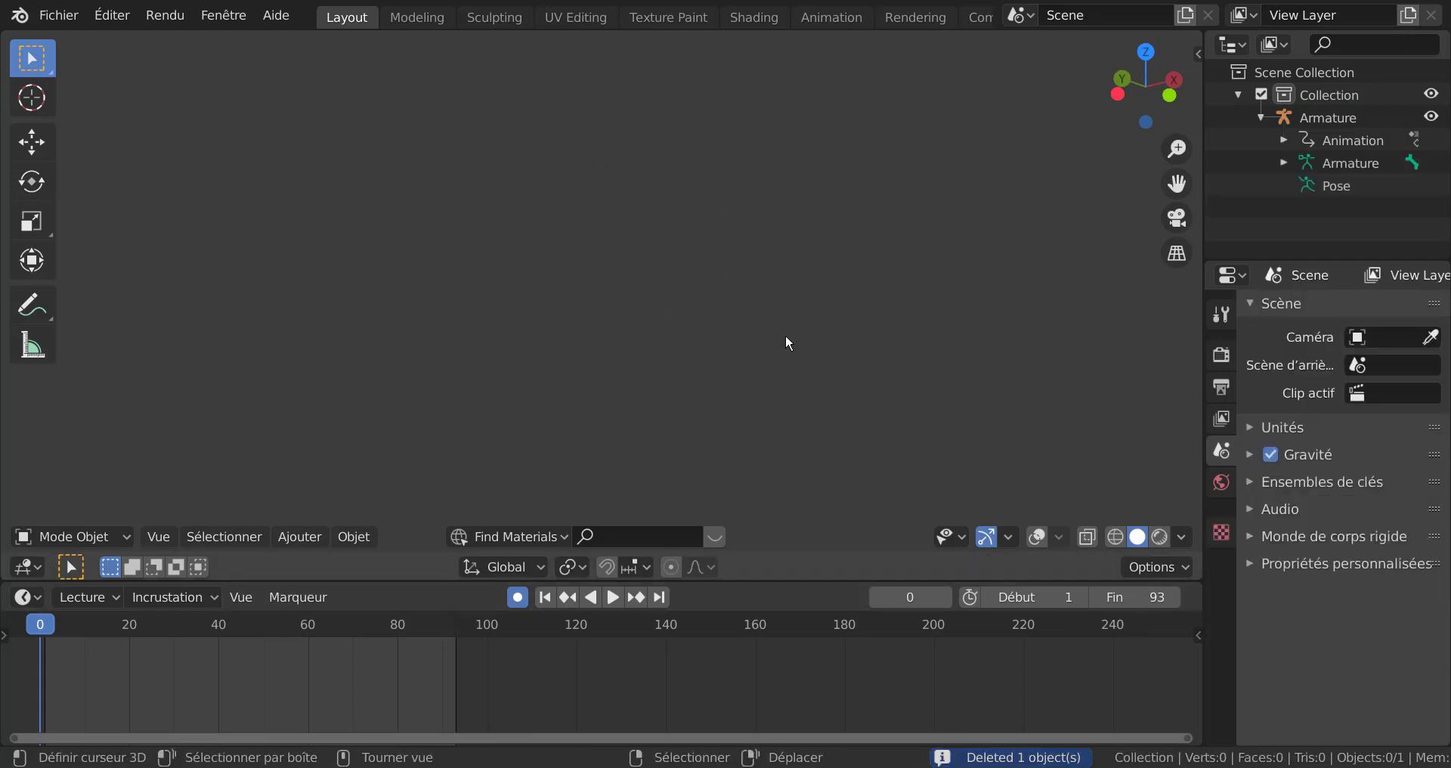
Step: Turn the viewport overlays back on and delete the remaining armature
{"action": "left_click", "coordinate": [1034, 539]}
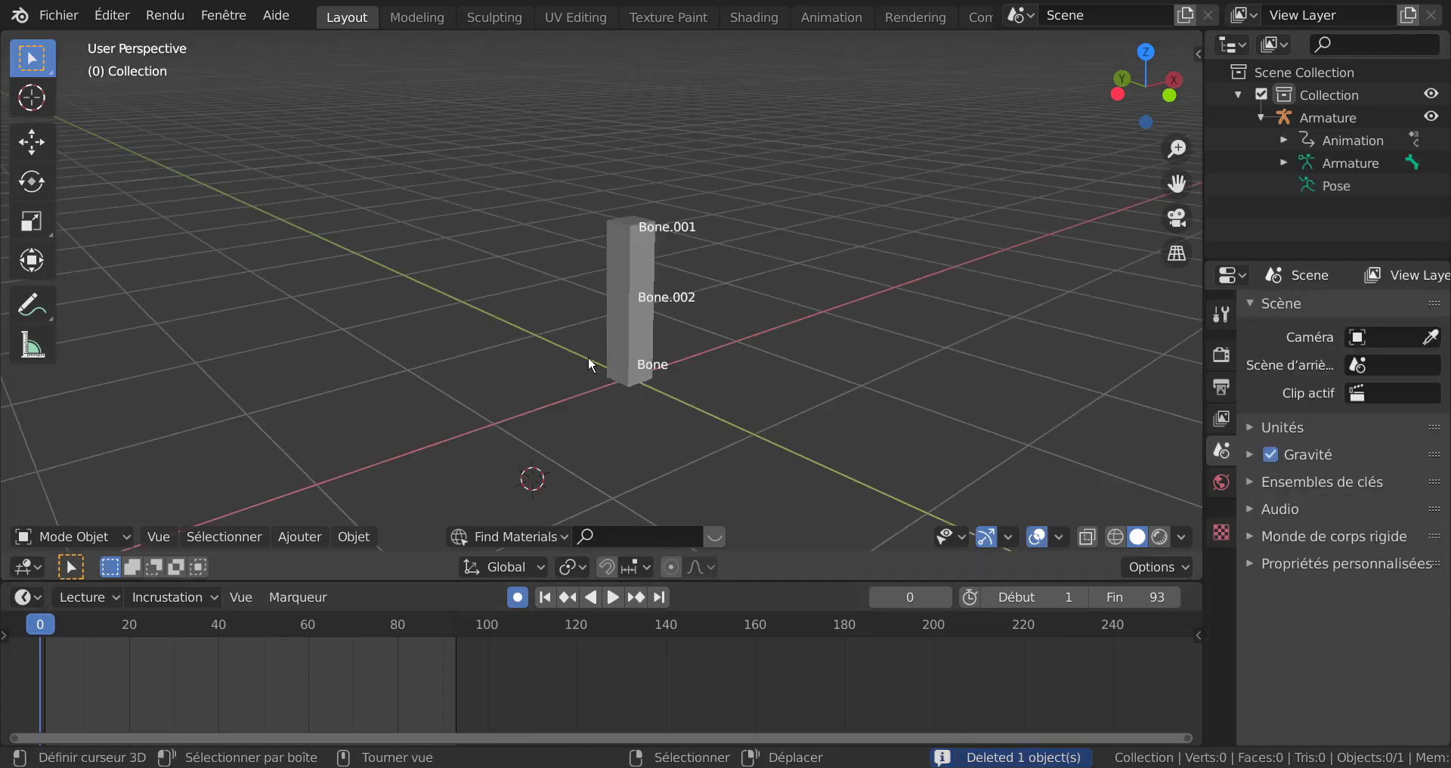
{"action": "left_click", "coordinate": [614, 301]}
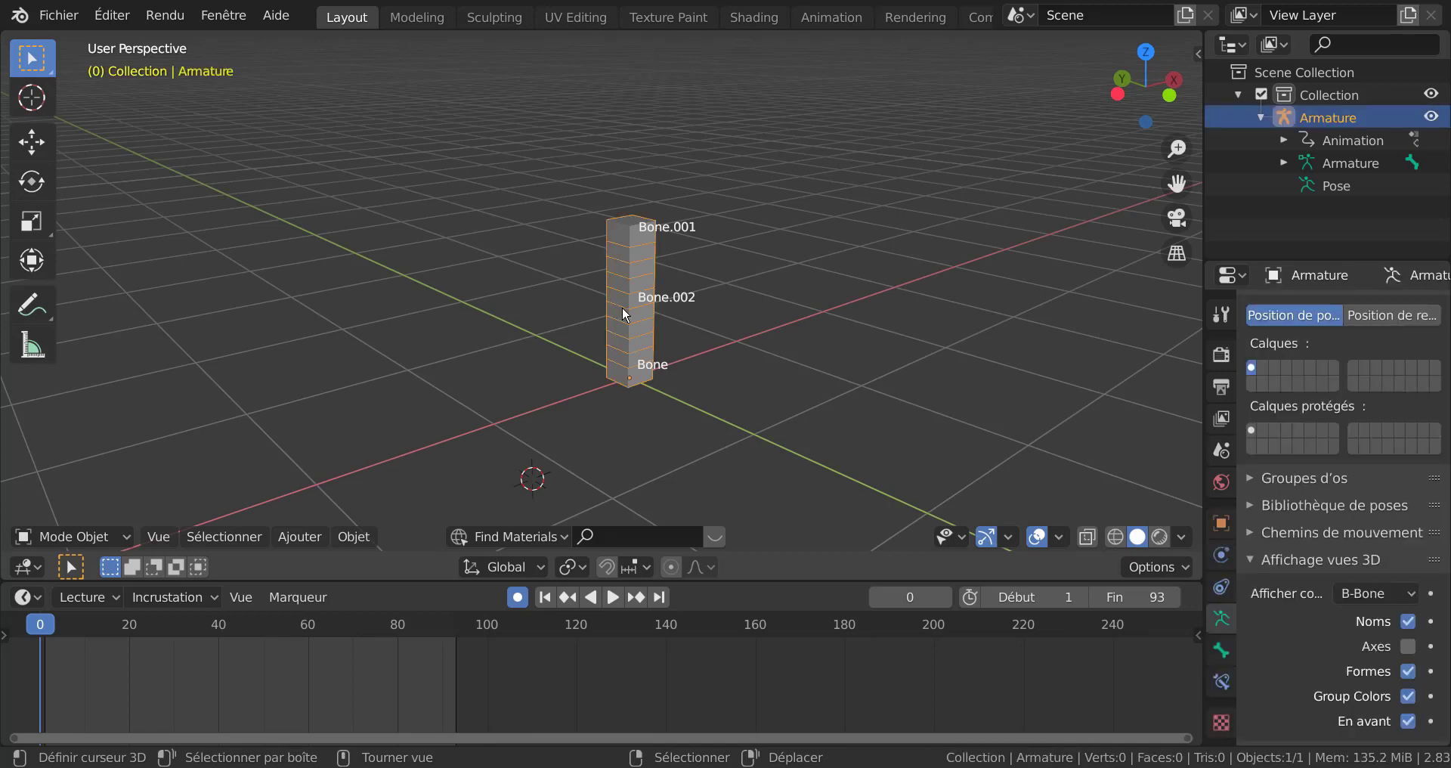
{"action": "key", "text": "x"}
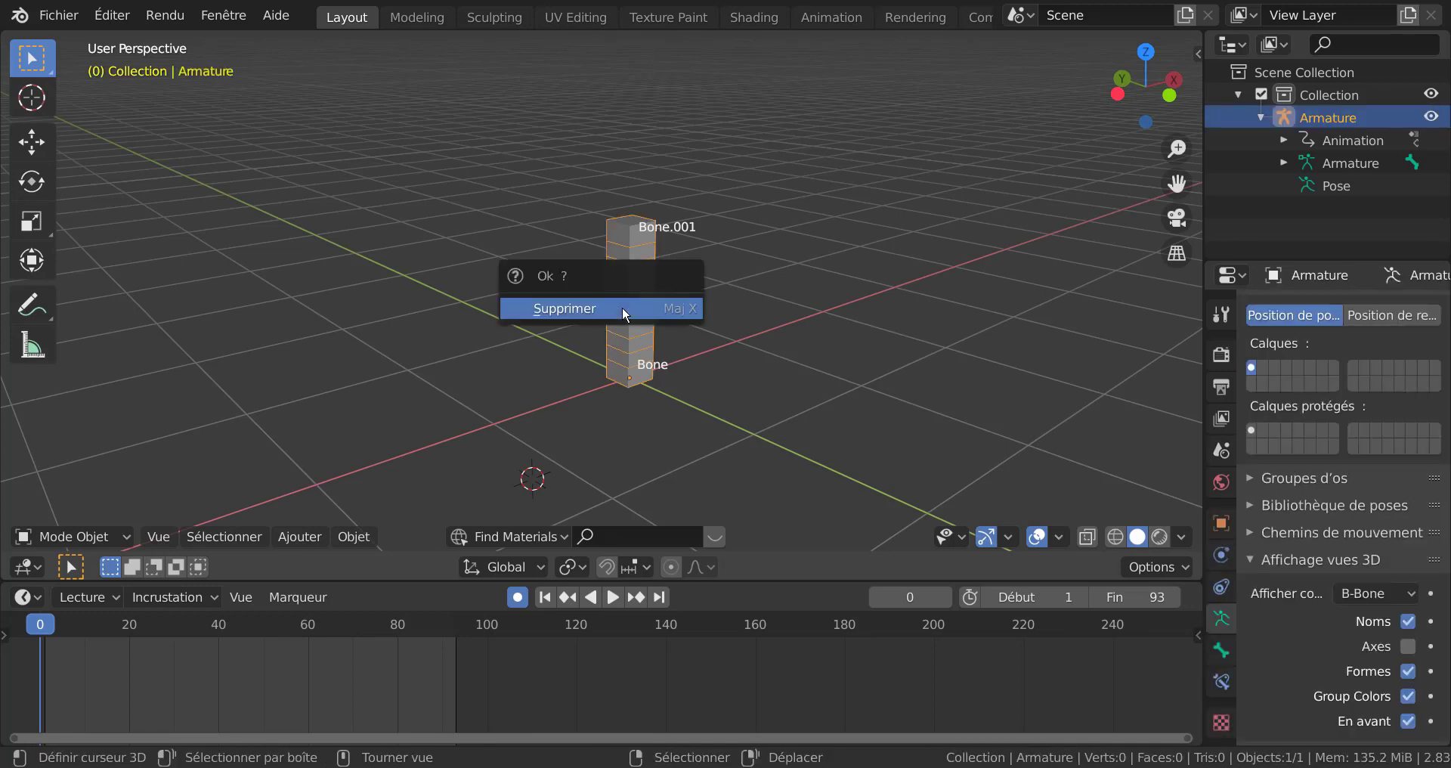
{"action": "left_click", "coordinate": [623, 309]}
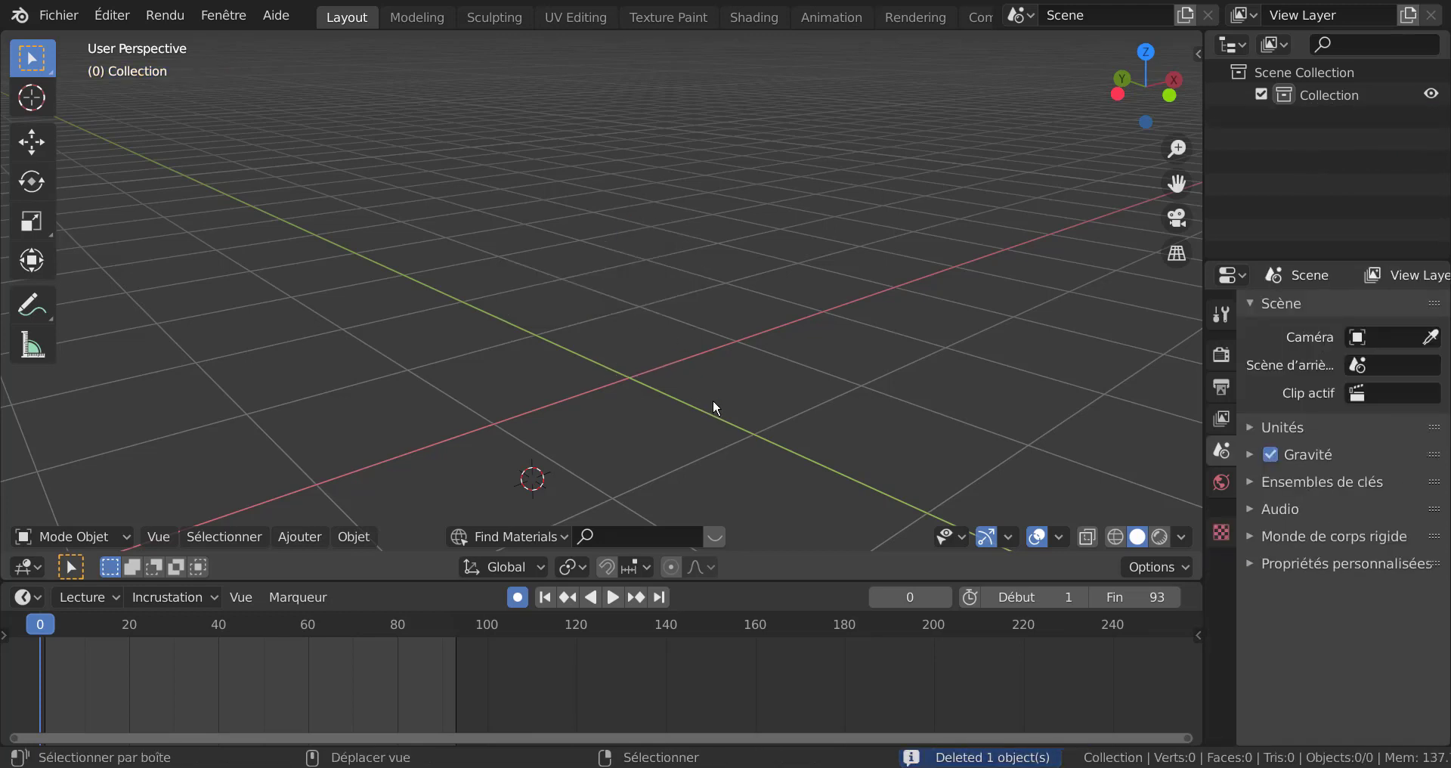
Step: Snap the 3D cursor to the world origin and shrink the timeline to enlarge the viewport in front view
{"action": "key", "text": "shift+s"}
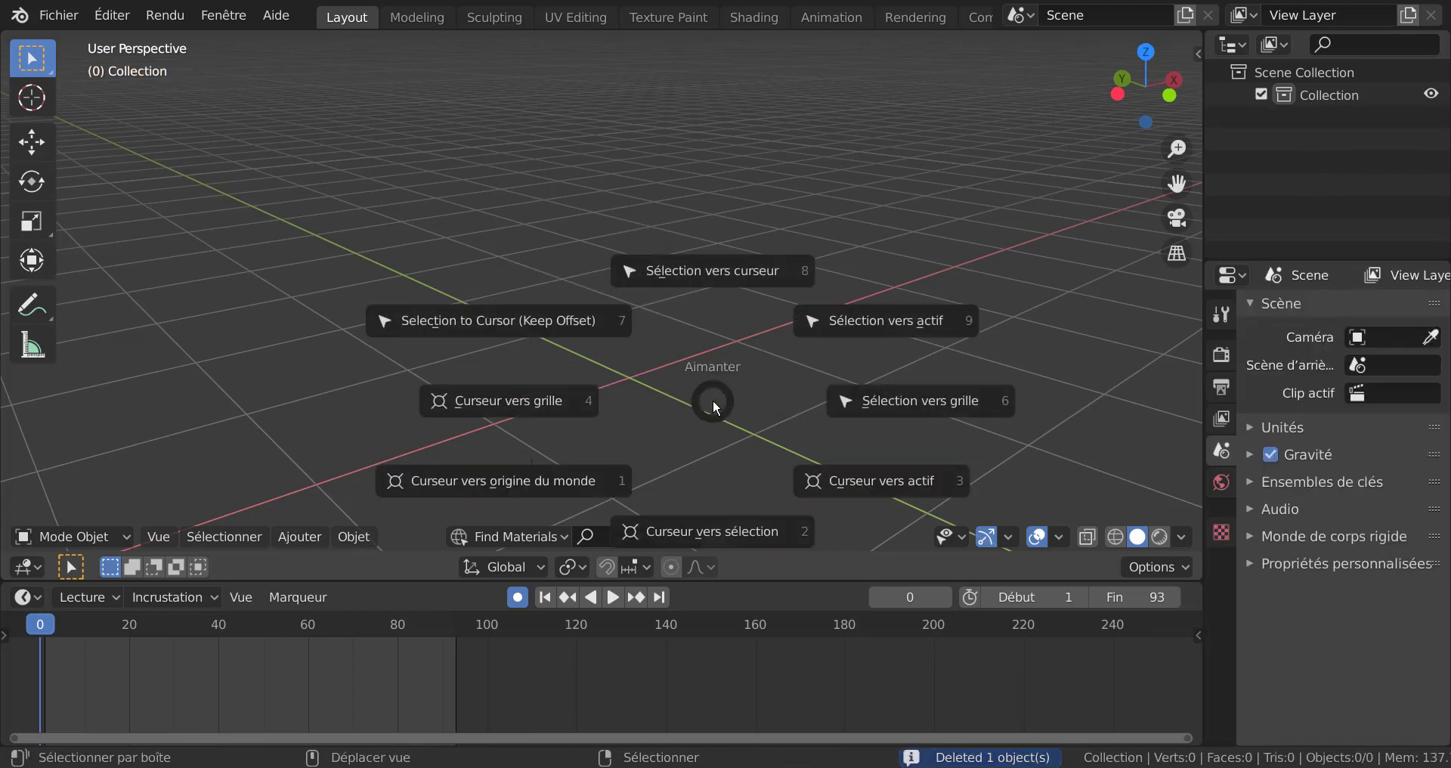
{"action": "left_click", "coordinate": [517, 490]}
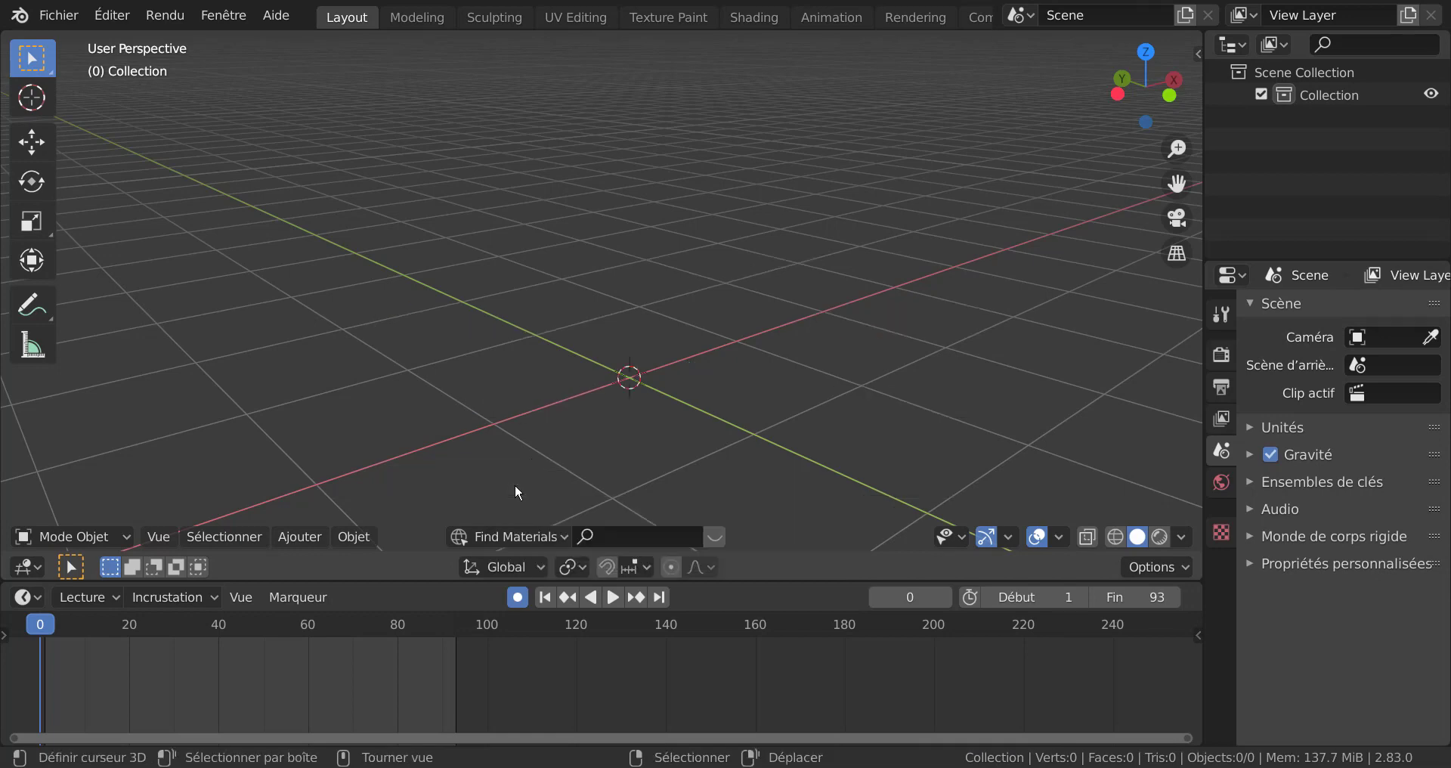
{"action": "key", "text": "KP_1"}
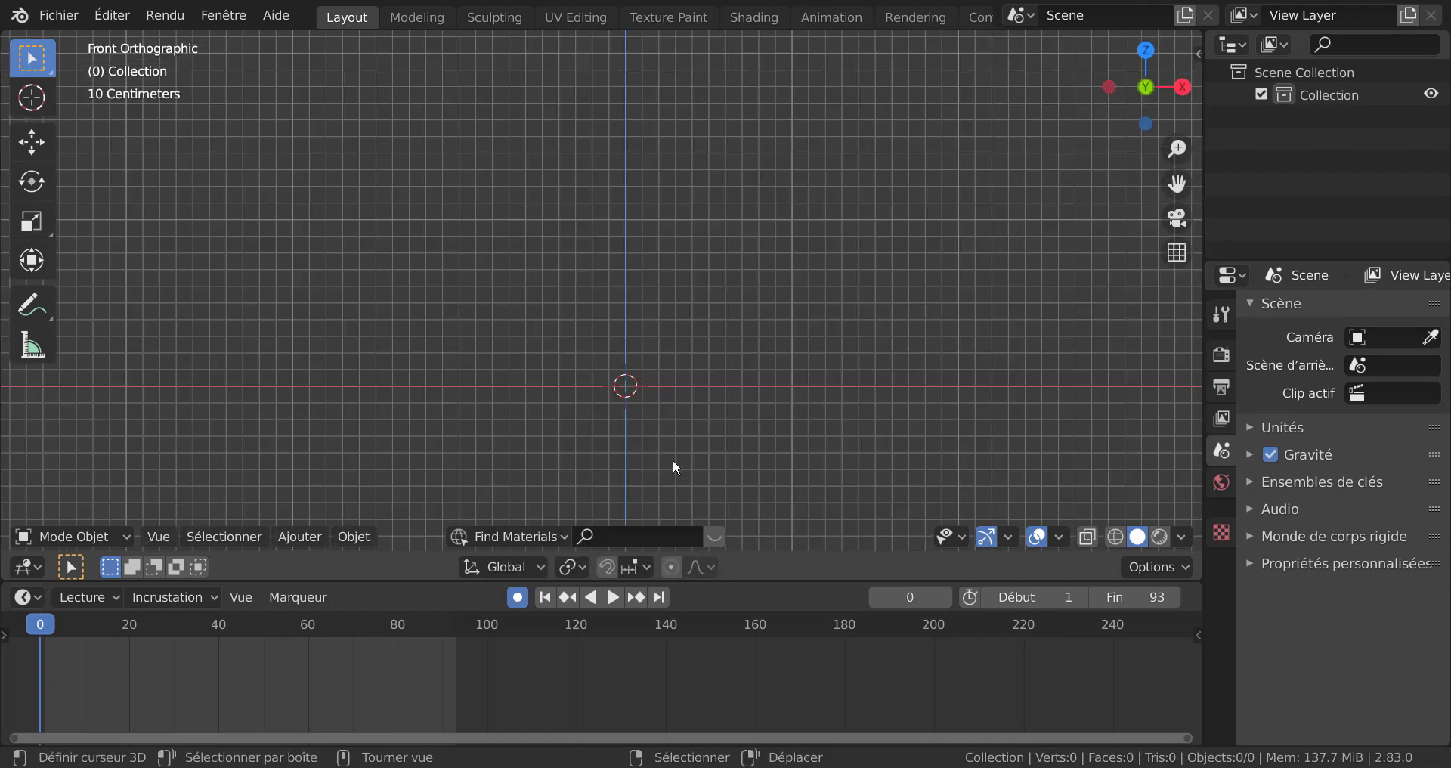
{"action": "middle_click_drag", "start_coordinate": [726, 481], "coordinate": [778, 411], "text": "shift"}
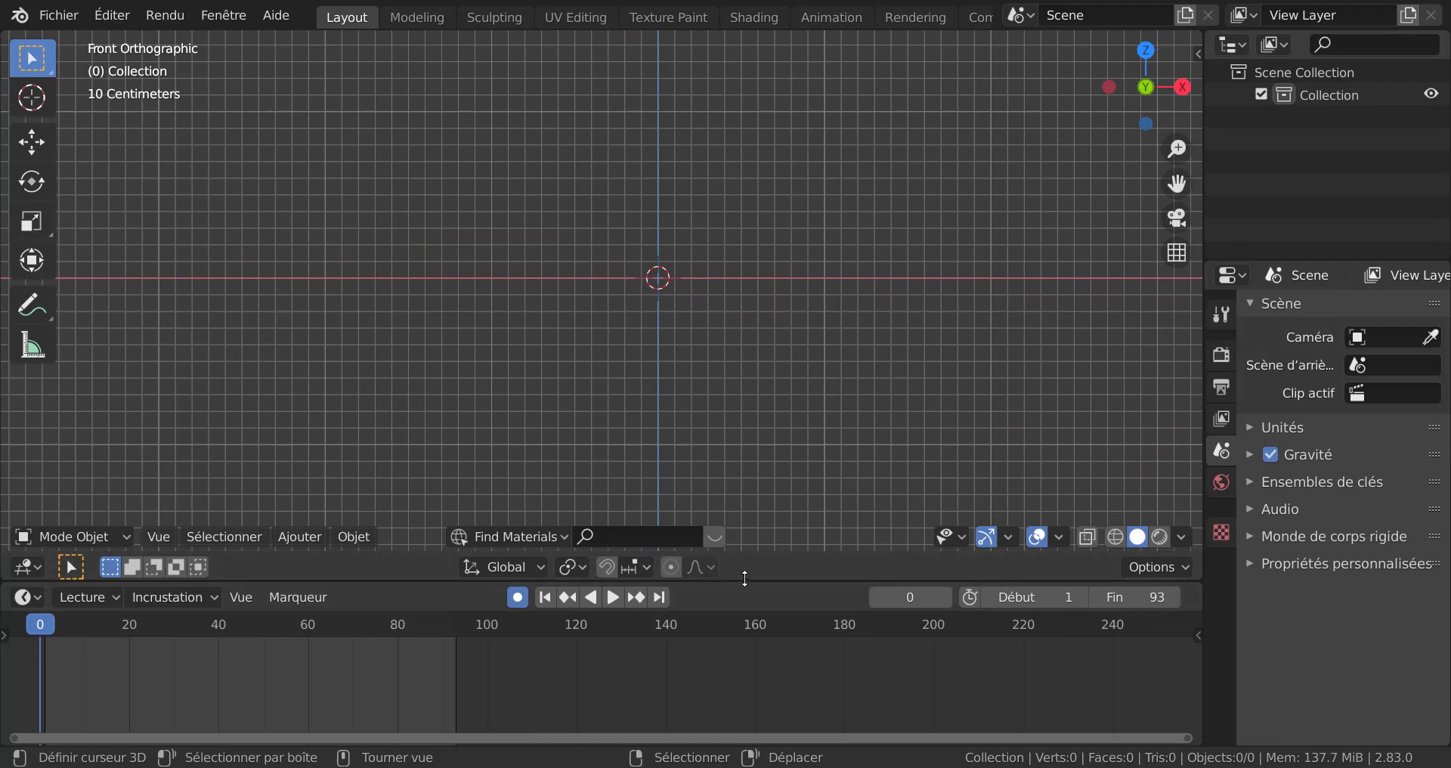
{"action": "left_click_drag", "start_coordinate": [745, 579], "coordinate": [749, 695]}
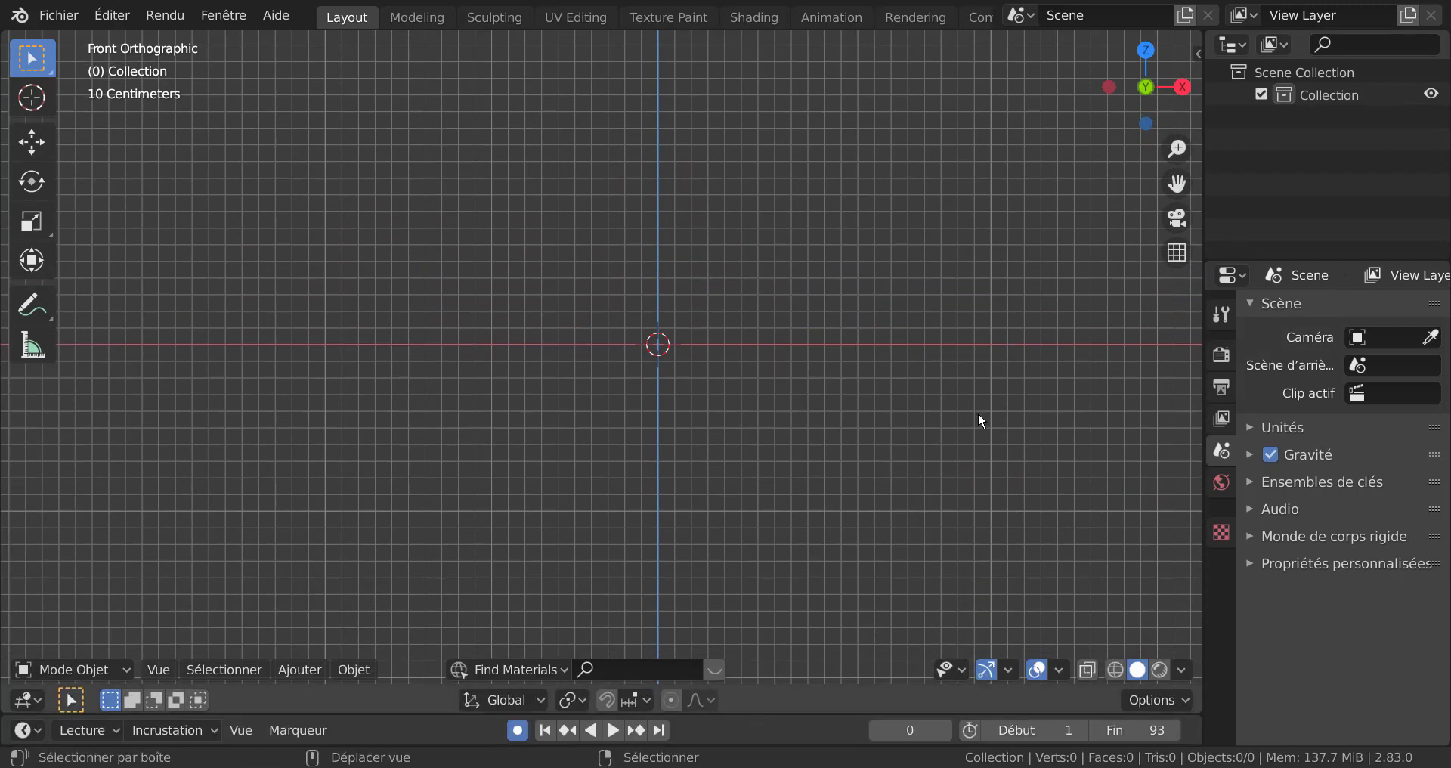
{"action": "middle_click_drag", "start_coordinate": [979, 415], "coordinate": [921, 463], "text": "shift"}
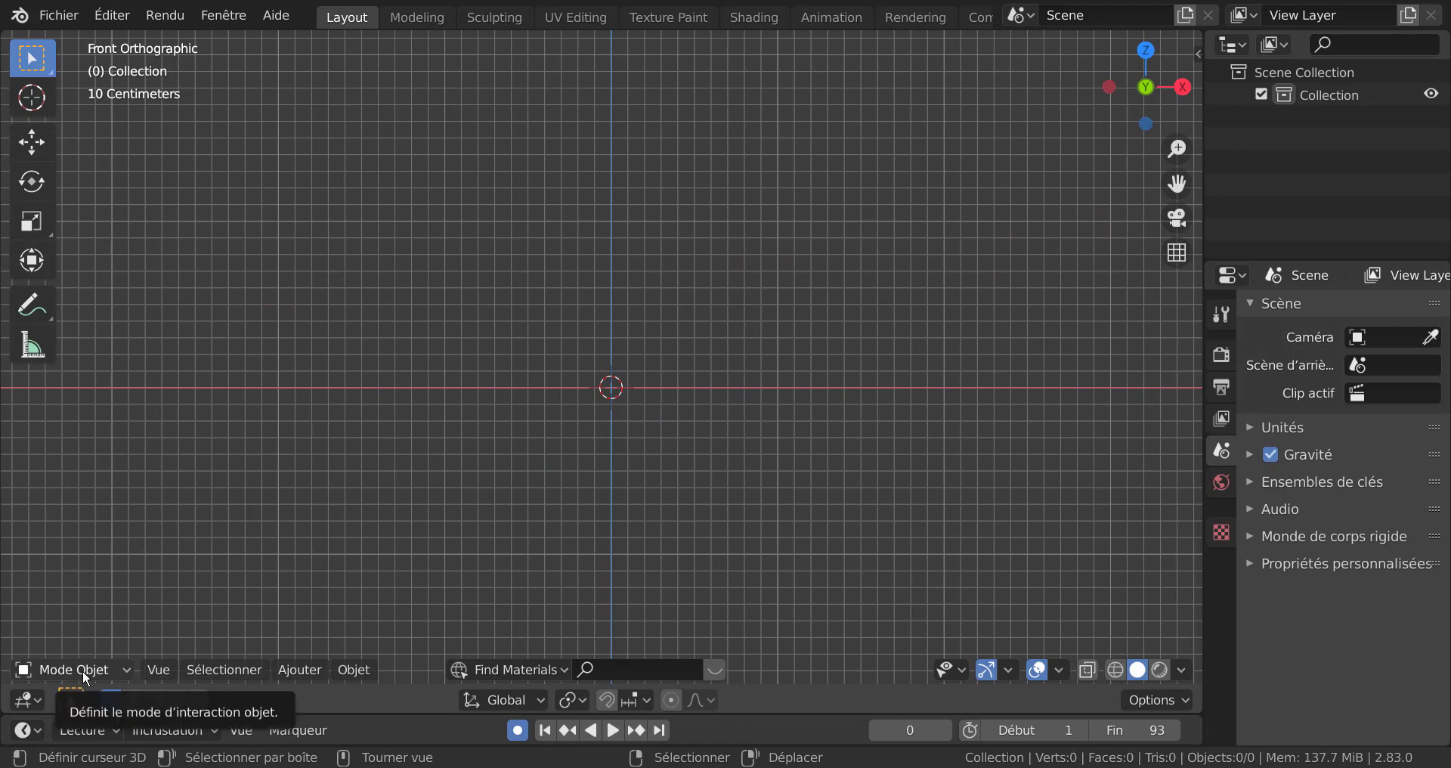
Step: Add a new single-bone armature at the world origin
{"action": "left_click", "coordinate": [309, 668]}
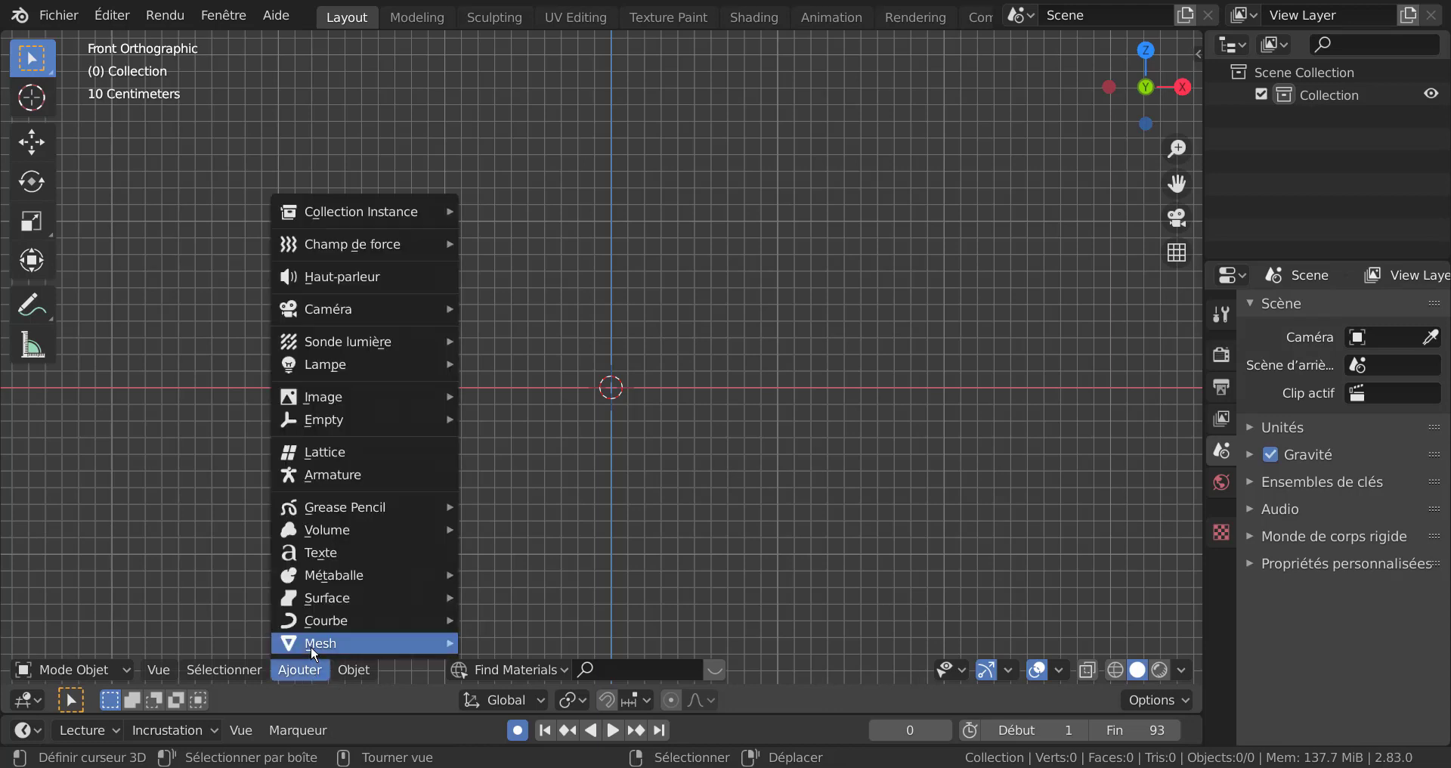
{"action": "mouse_move", "coordinate": [310, 645]}
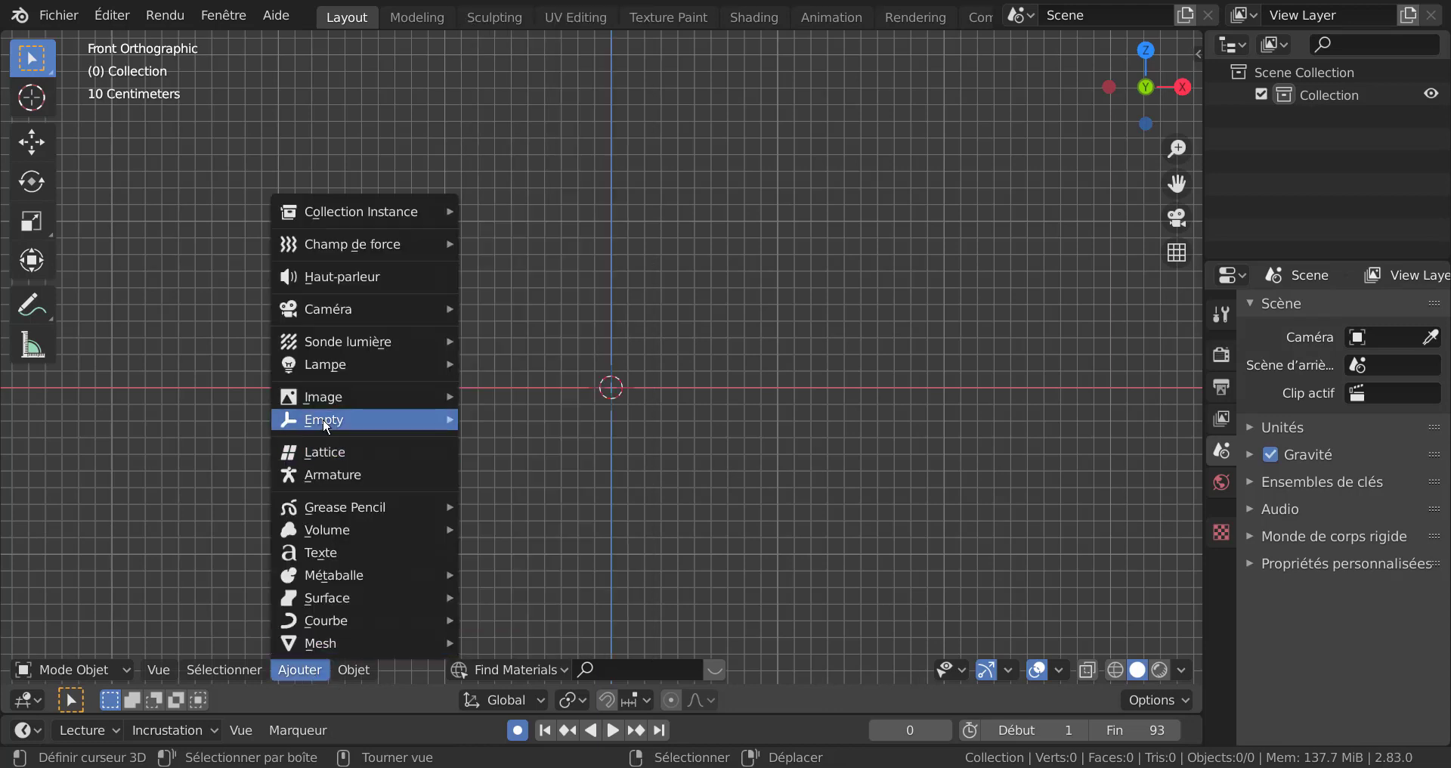
{"action": "left_click", "coordinate": [325, 475]}
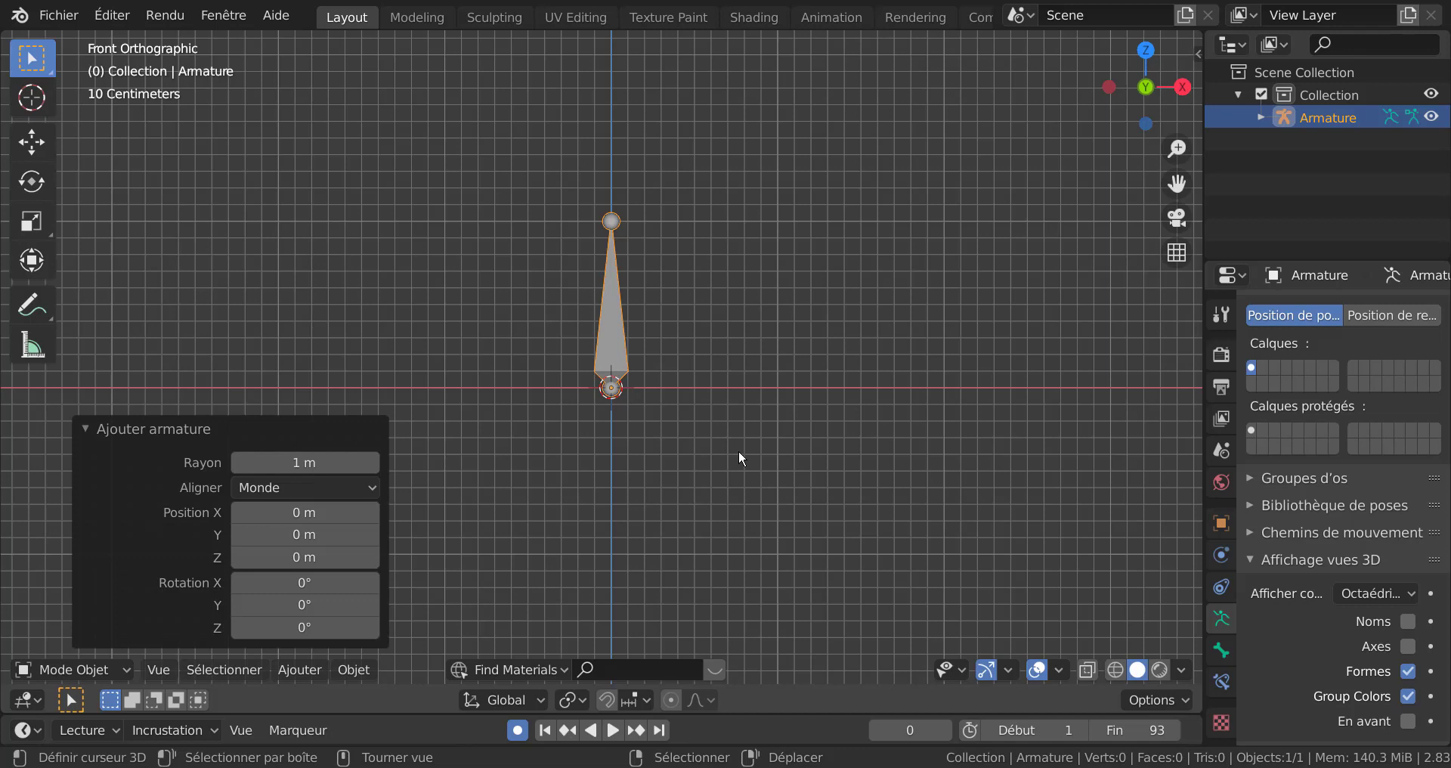
Step: Subdivide the new armature's bone in Edit Mode with 2 cuts to get three bones
{"action": "key", "text": "Tab"}
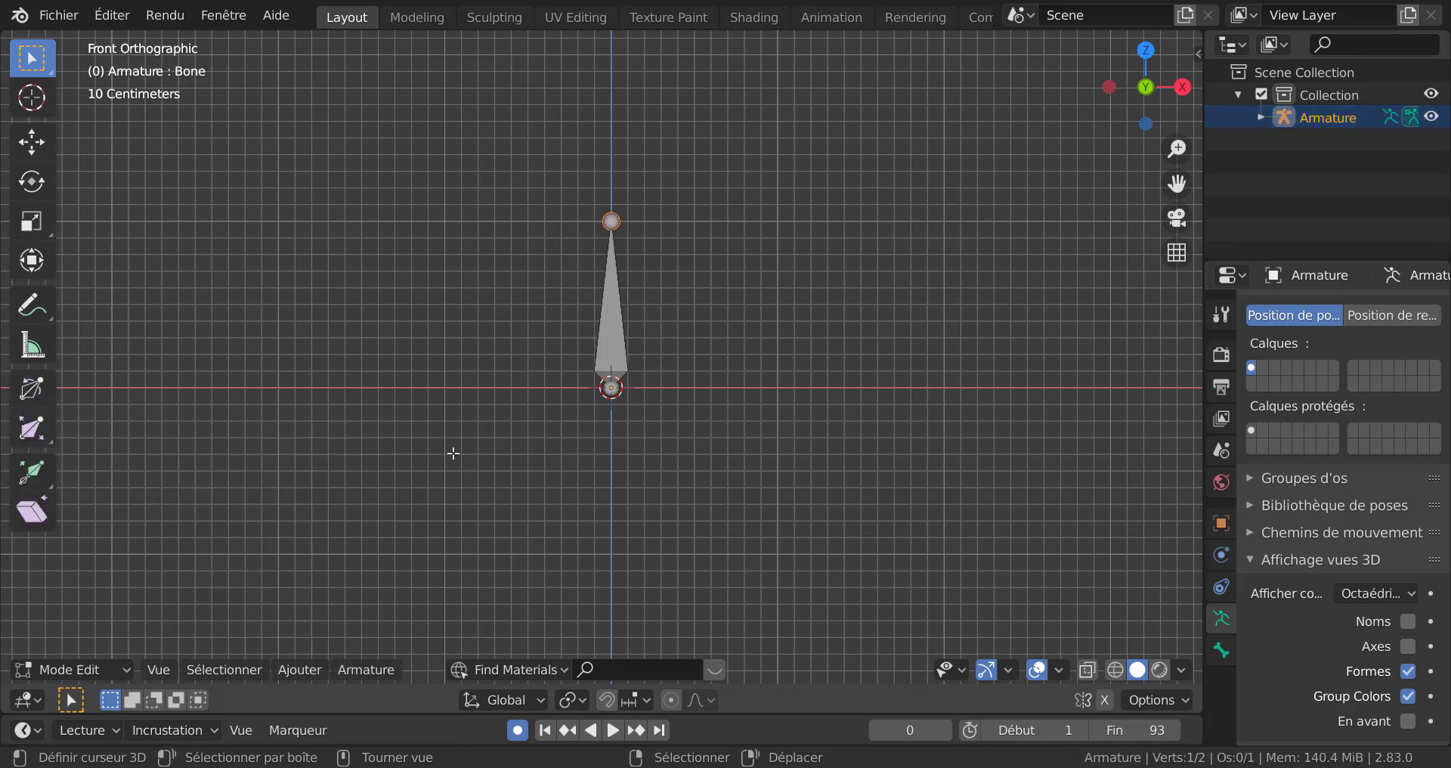
{"action": "left_click", "coordinate": [615, 337]}
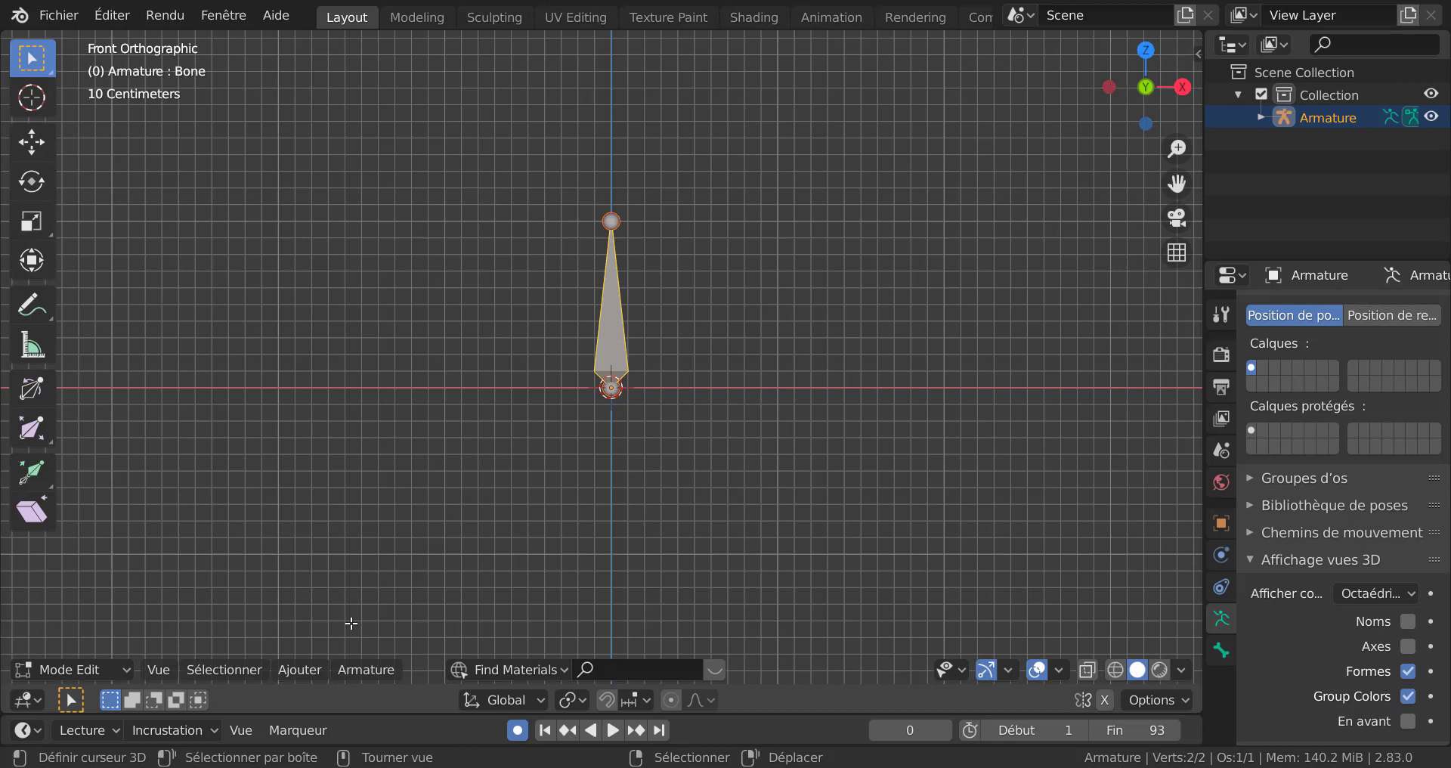
{"action": "left_click", "coordinate": [387, 673]}
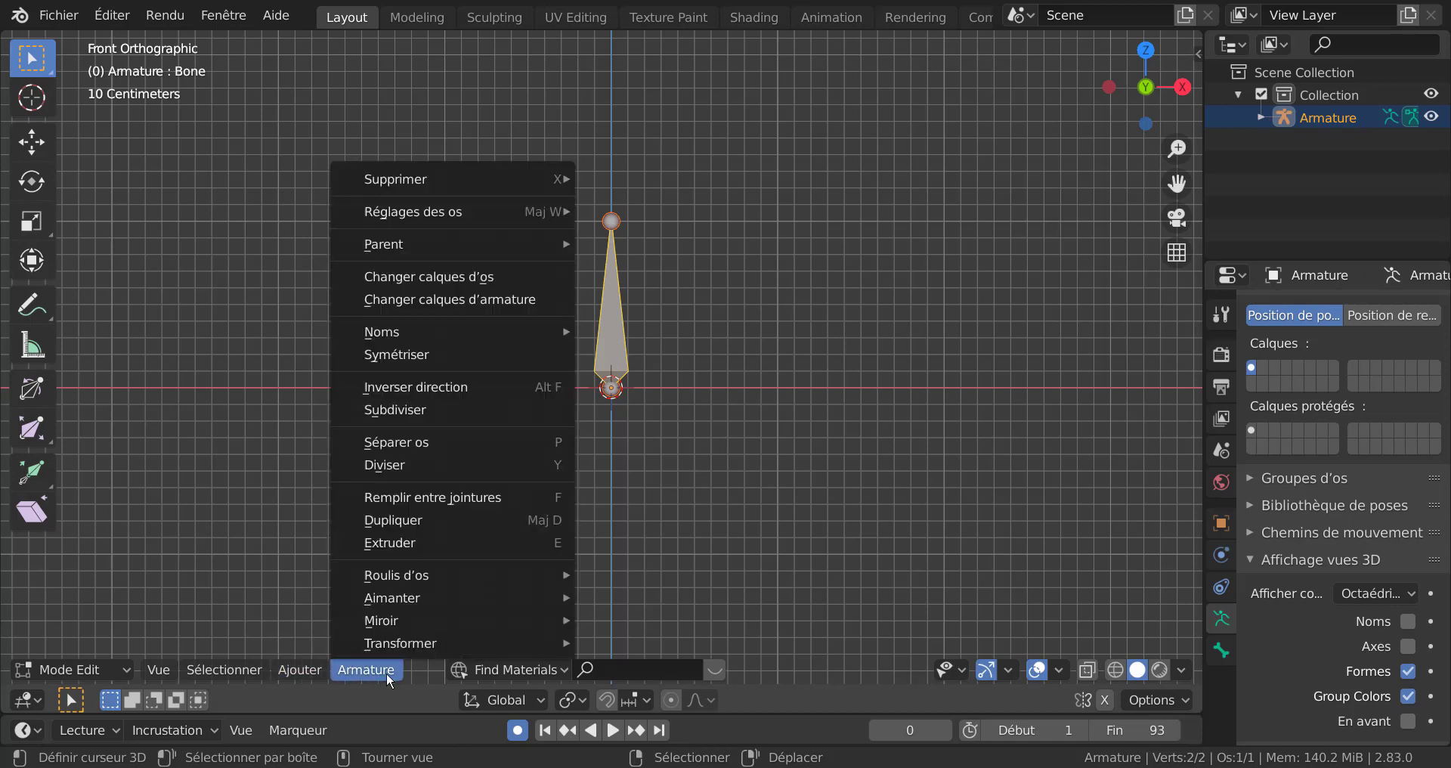
{"action": "left_click", "coordinate": [393, 411]}
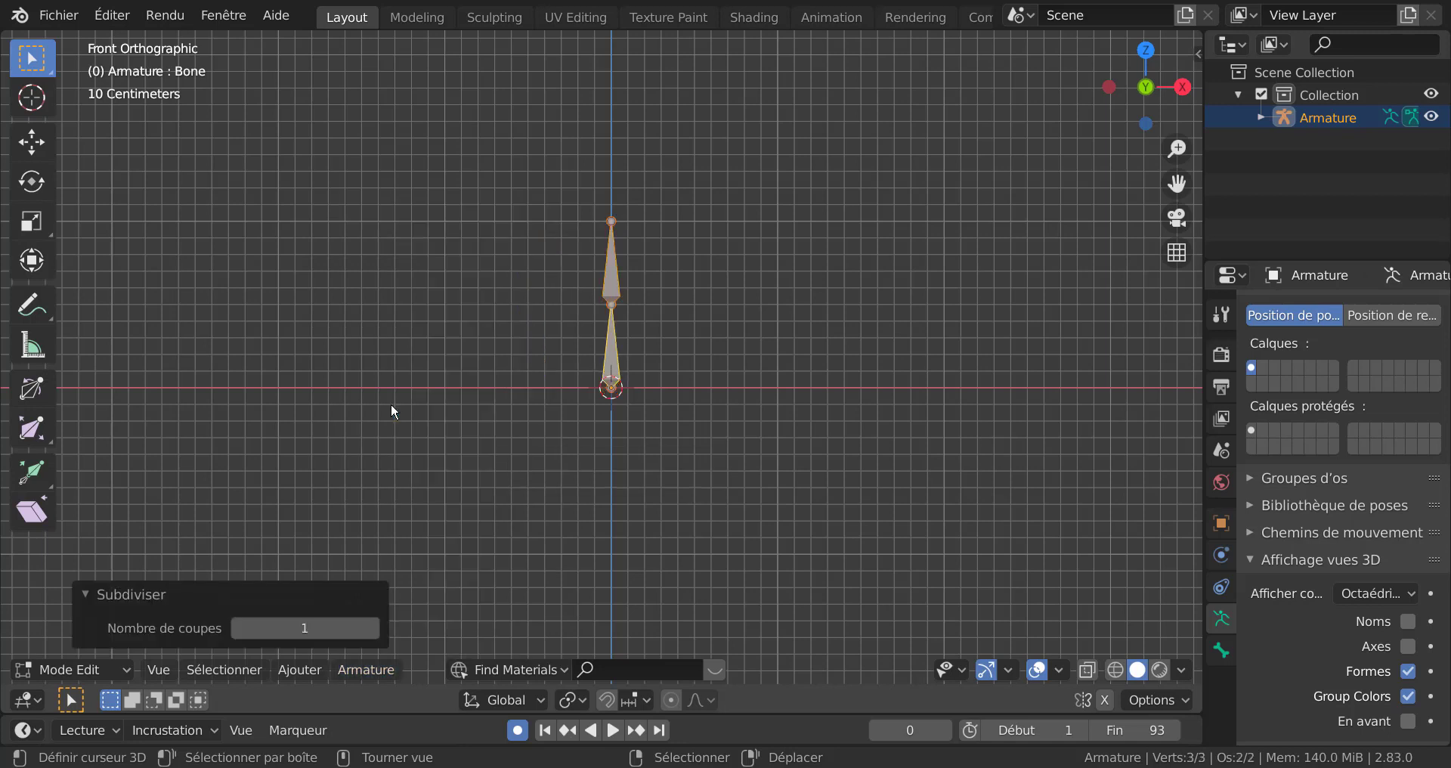
{"action": "left_click", "coordinate": [372, 628]}
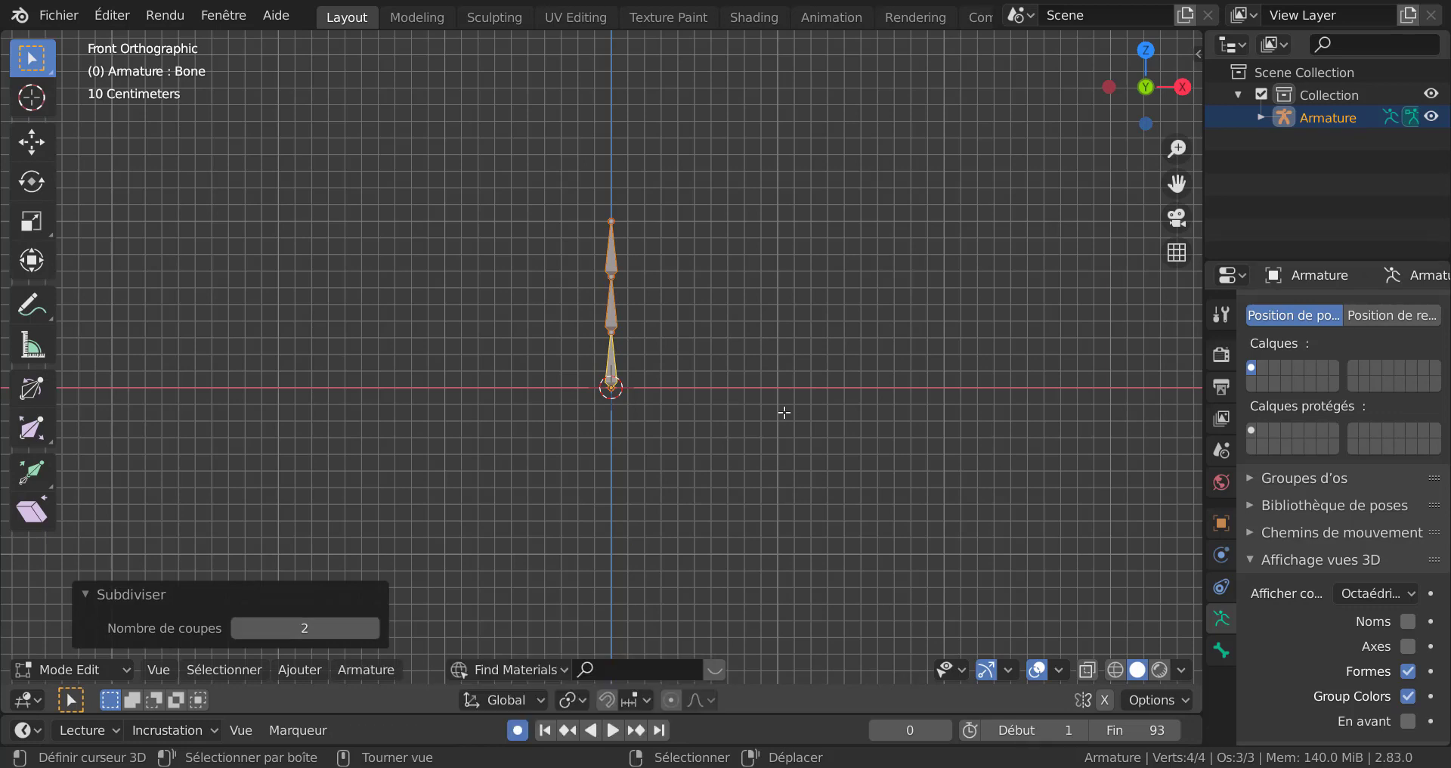
Step: Scale the middle bone up by about 2.235 and return to Object Mode
{"action": "scroll", "coordinate": [784, 412], "scroll_direction": "up", "scroll_amount": 3}
{"action": "left_click", "coordinate": [628, 291]}
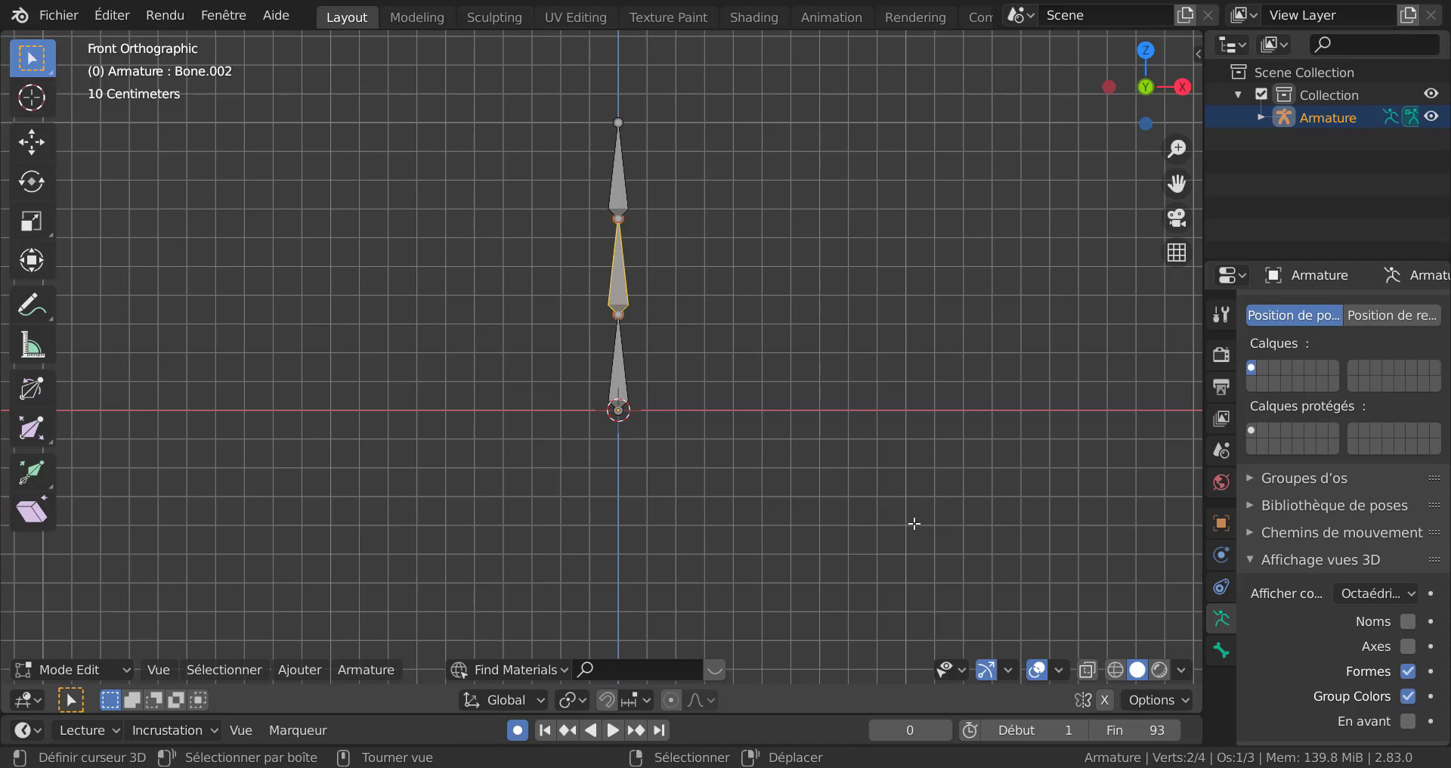
{"action": "key", "text": "s"}
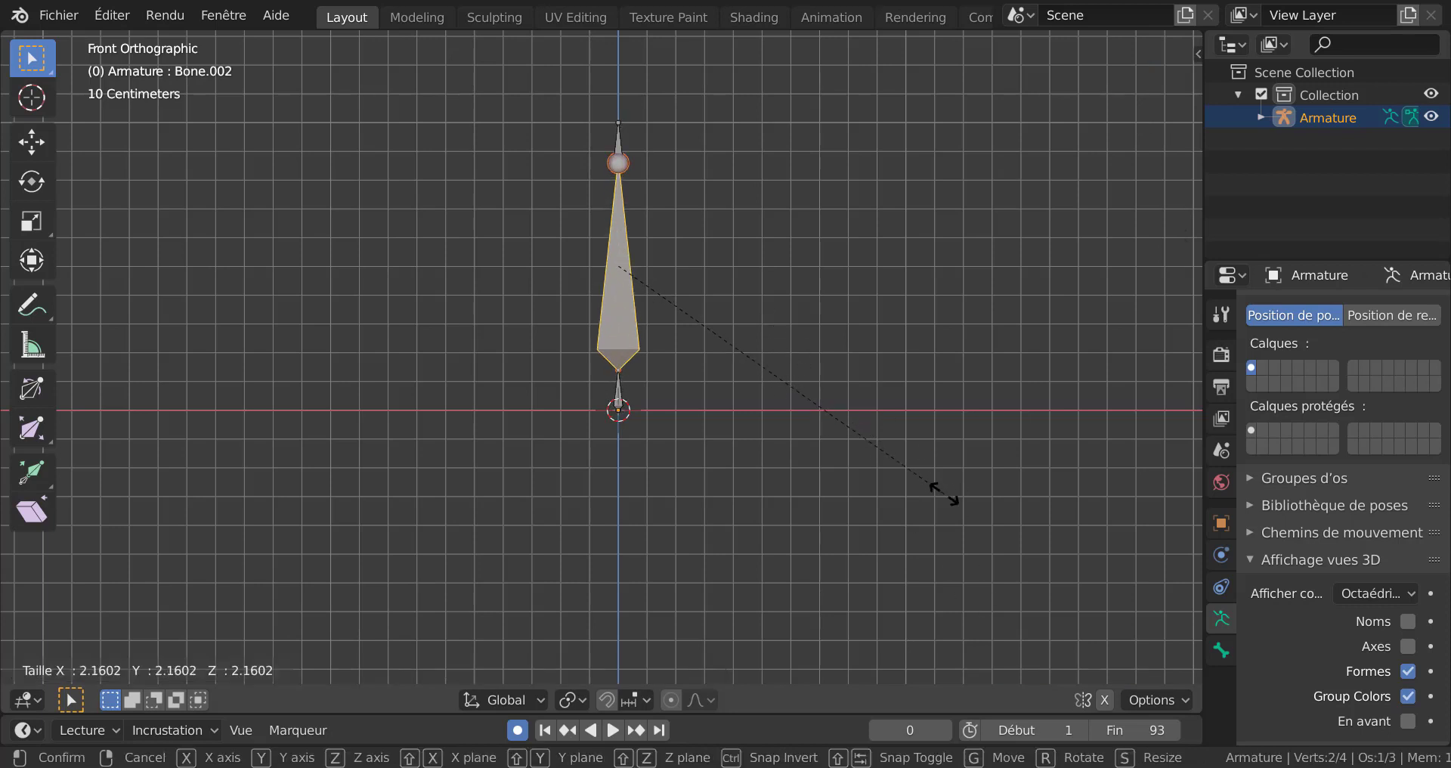
{"action": "left_click", "coordinate": [947, 495]}
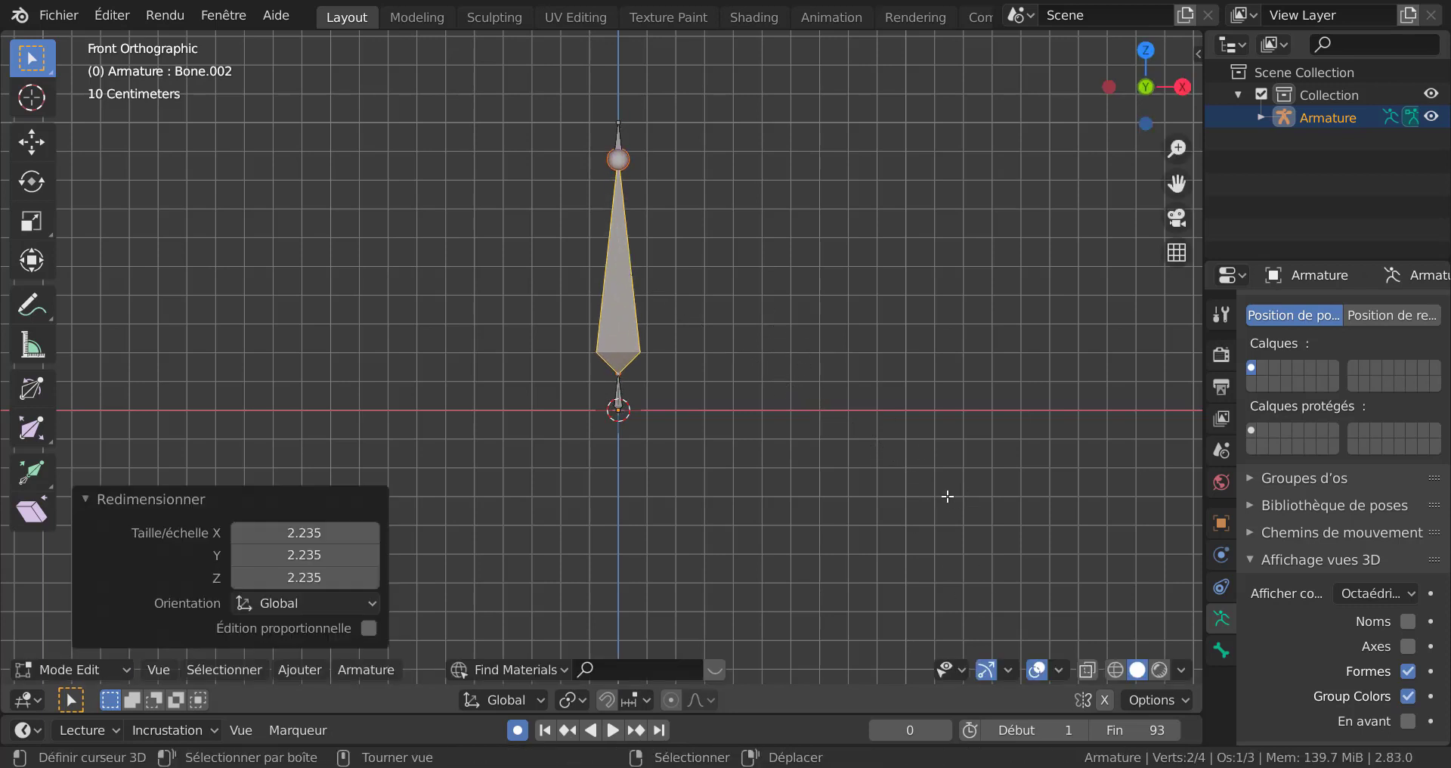
{"action": "key", "text": "Tab"}
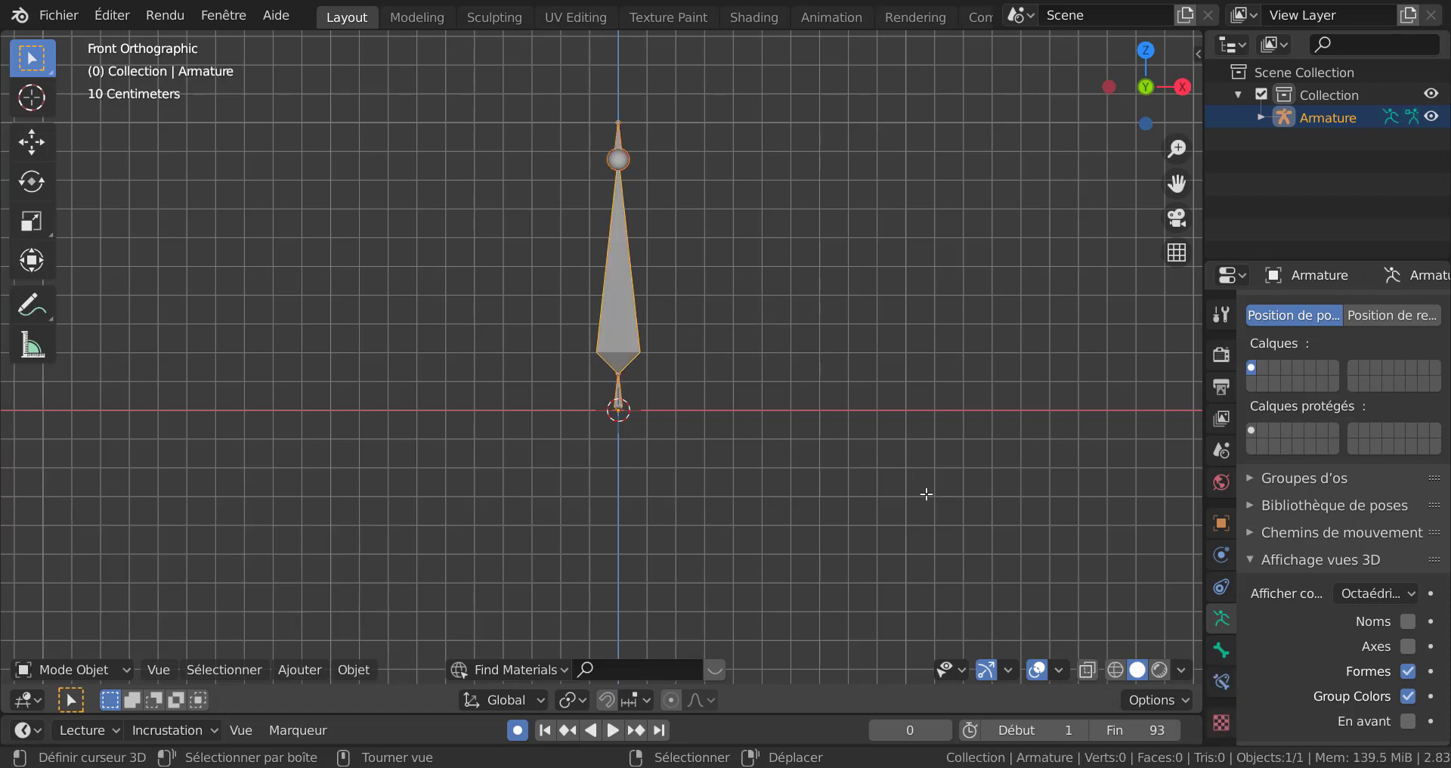
Step: Switch the armature to Pose Mode and widen the properties area
{"action": "left_click", "coordinate": [83, 670]}
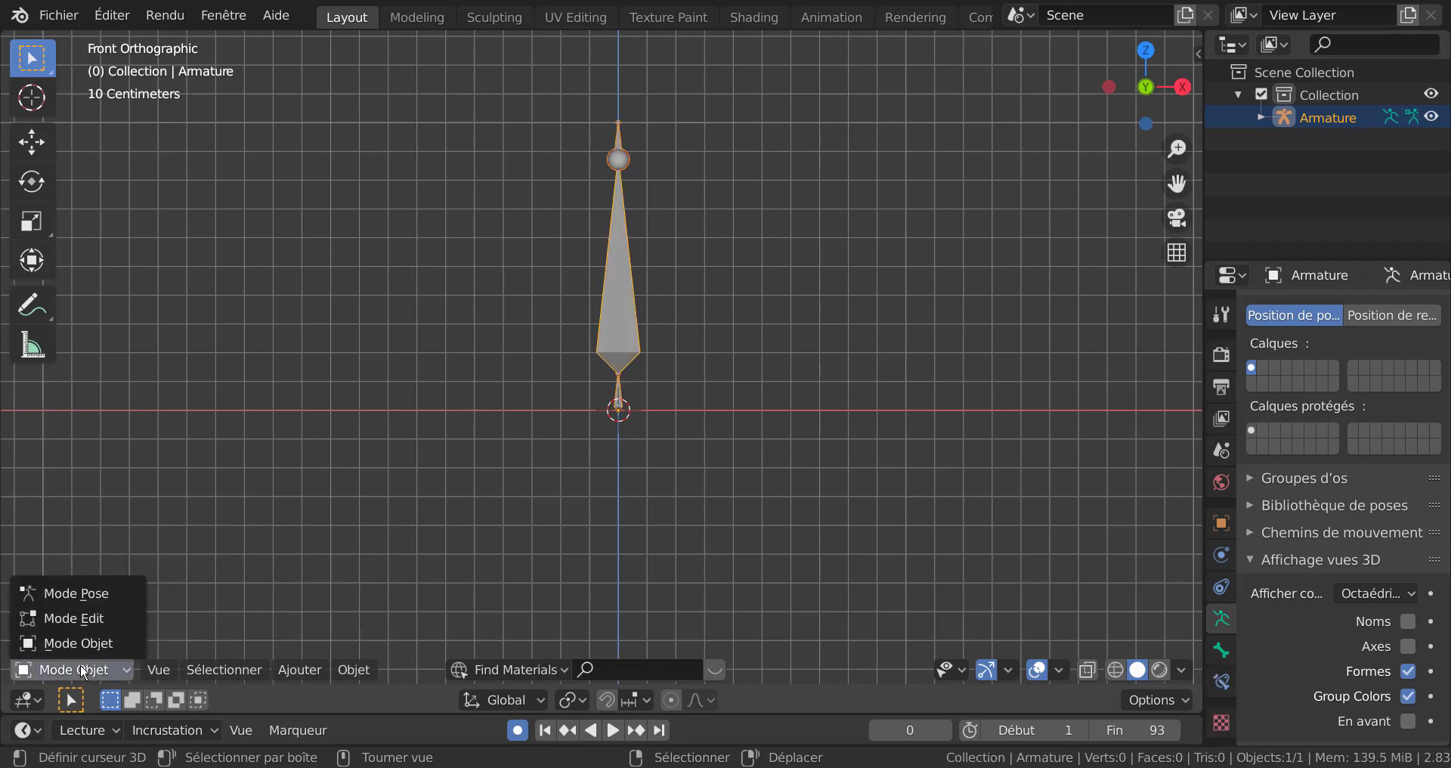
{"action": "left_click", "coordinate": [79, 595]}
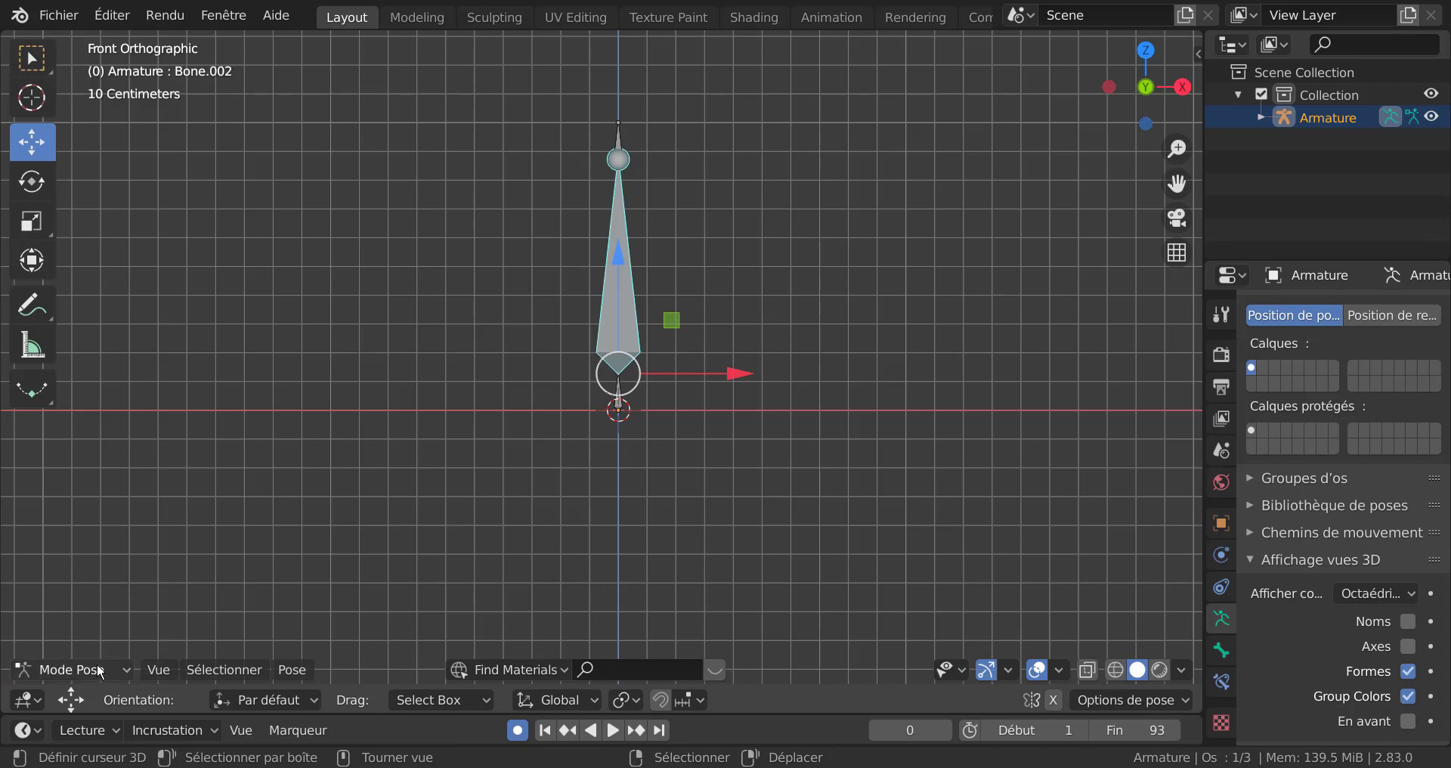
{"action": "left_click", "coordinate": [74, 667]}
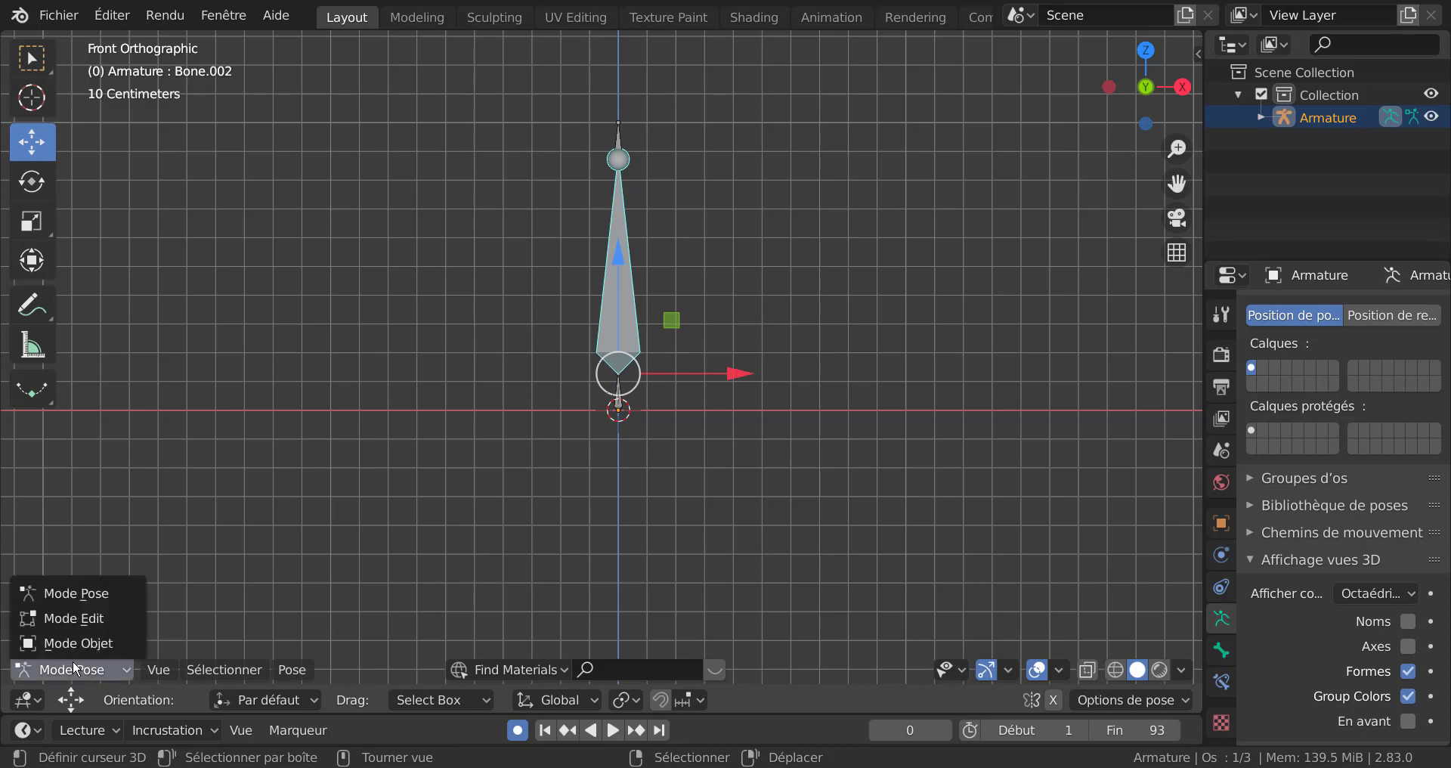
{"action": "left_click", "coordinate": [62, 592]}
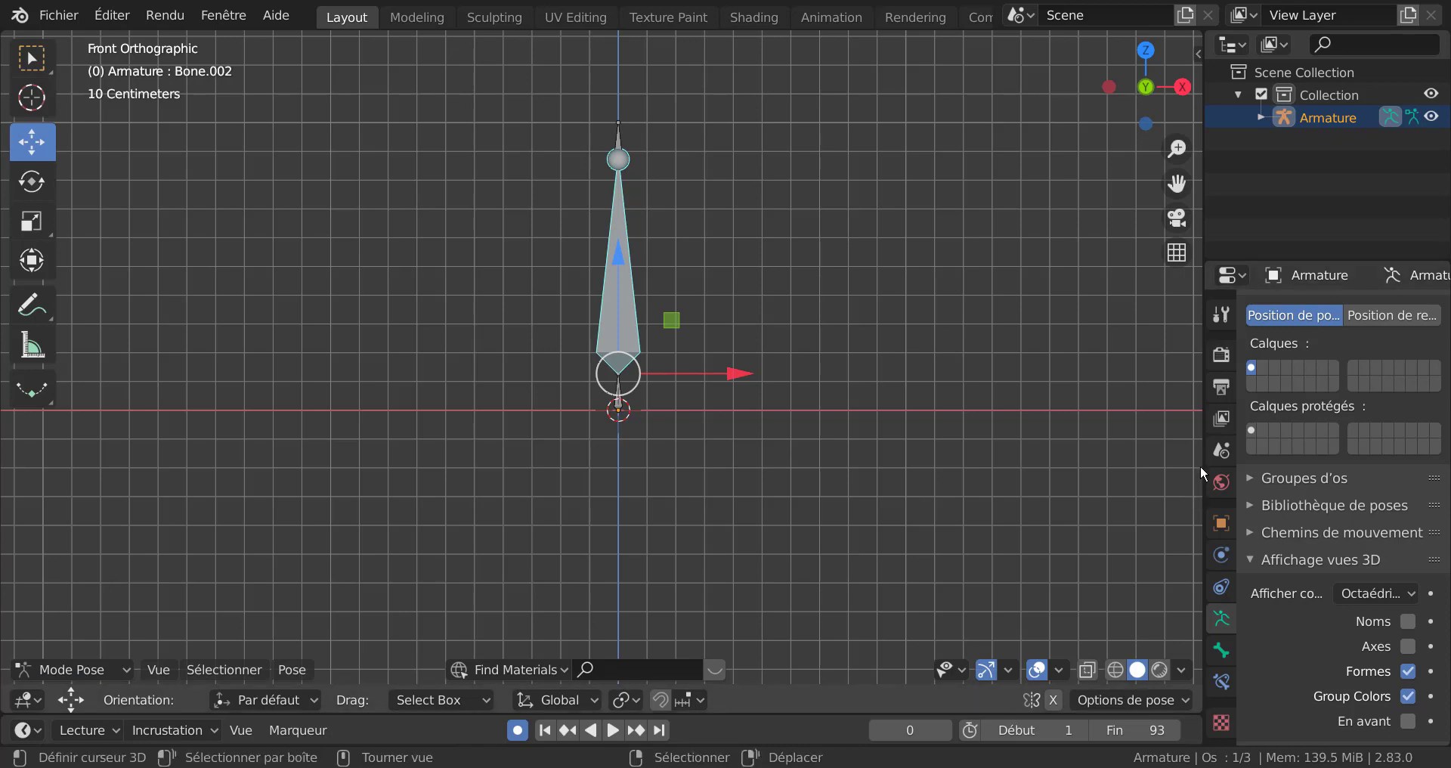
{"action": "left_click_drag", "start_coordinate": [1202, 464], "coordinate": [1059, 468]}
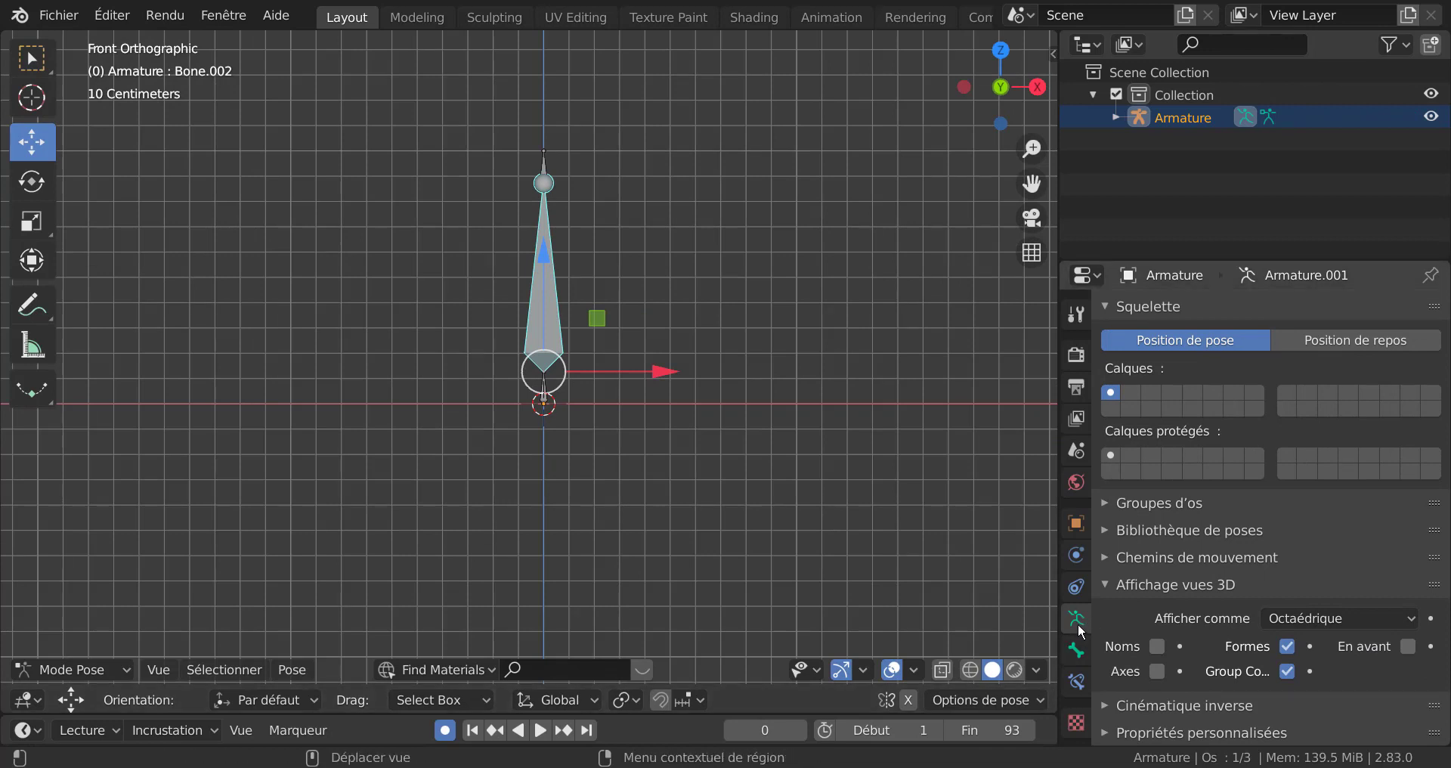
Step: Set the armature's viewport display type to B-Bone
{"action": "left_click", "coordinate": [1306, 620]}
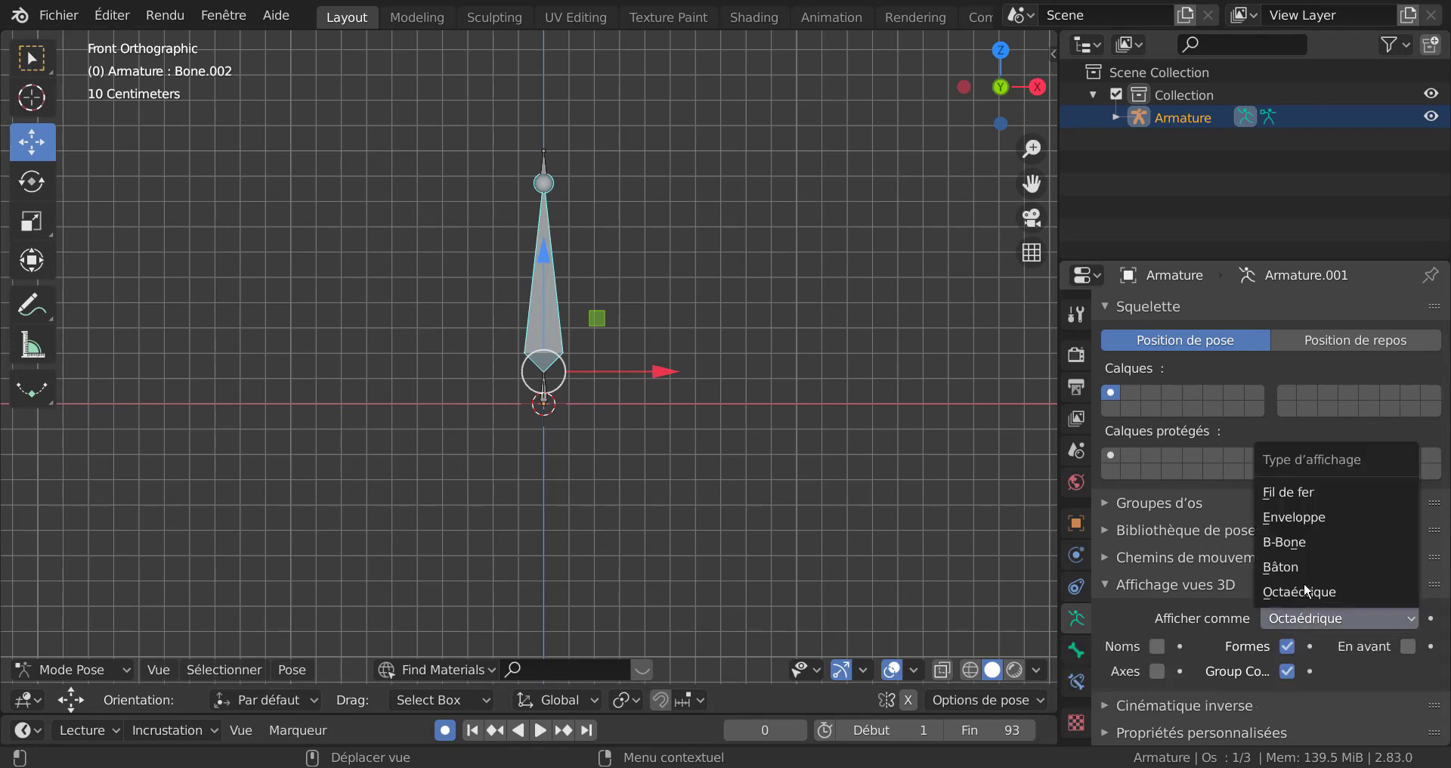
{"action": "left_click", "coordinate": [1291, 542]}
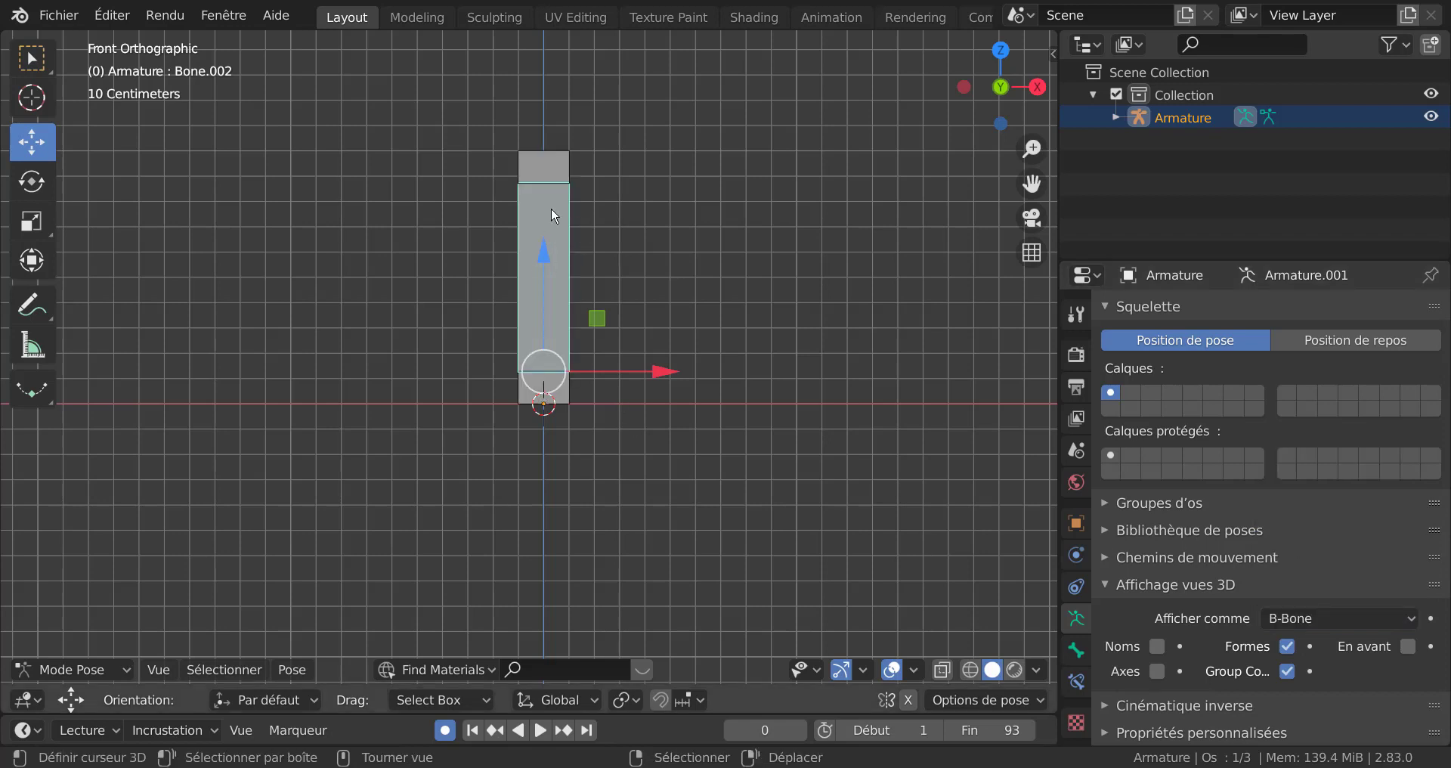
{"action": "scroll", "coordinate": [582, 252], "scroll_direction": "up", "scroll_amount": 1}
{"action": "middle_click_drag", "start_coordinate": [743, 367], "coordinate": [763, 436], "text": "shift"}
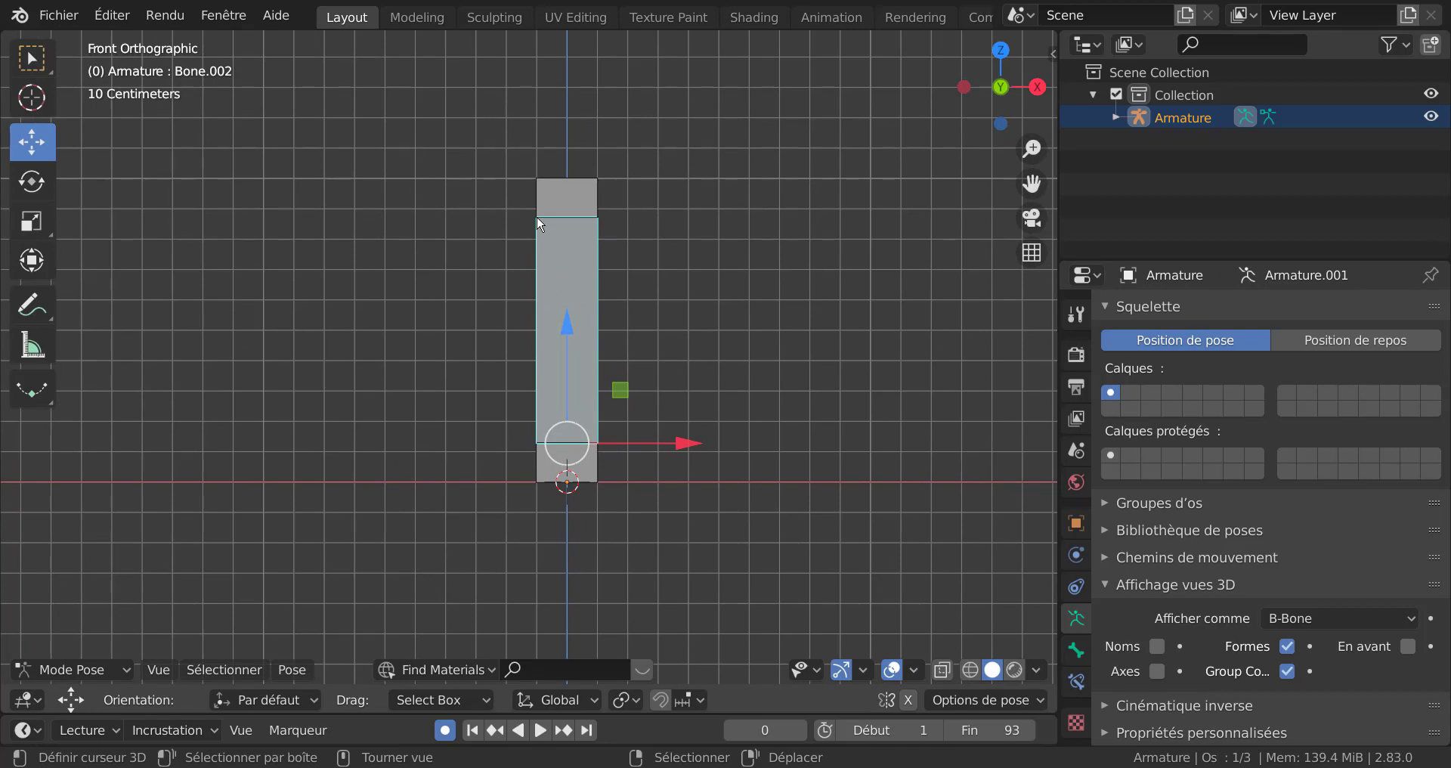
Step: Try rotating the top bone and moving the bottom bone in Pose Mode, cancelling both transforms
{"action": "right_click", "coordinate": [556, 190]}
{"action": "key", "text": "r"}
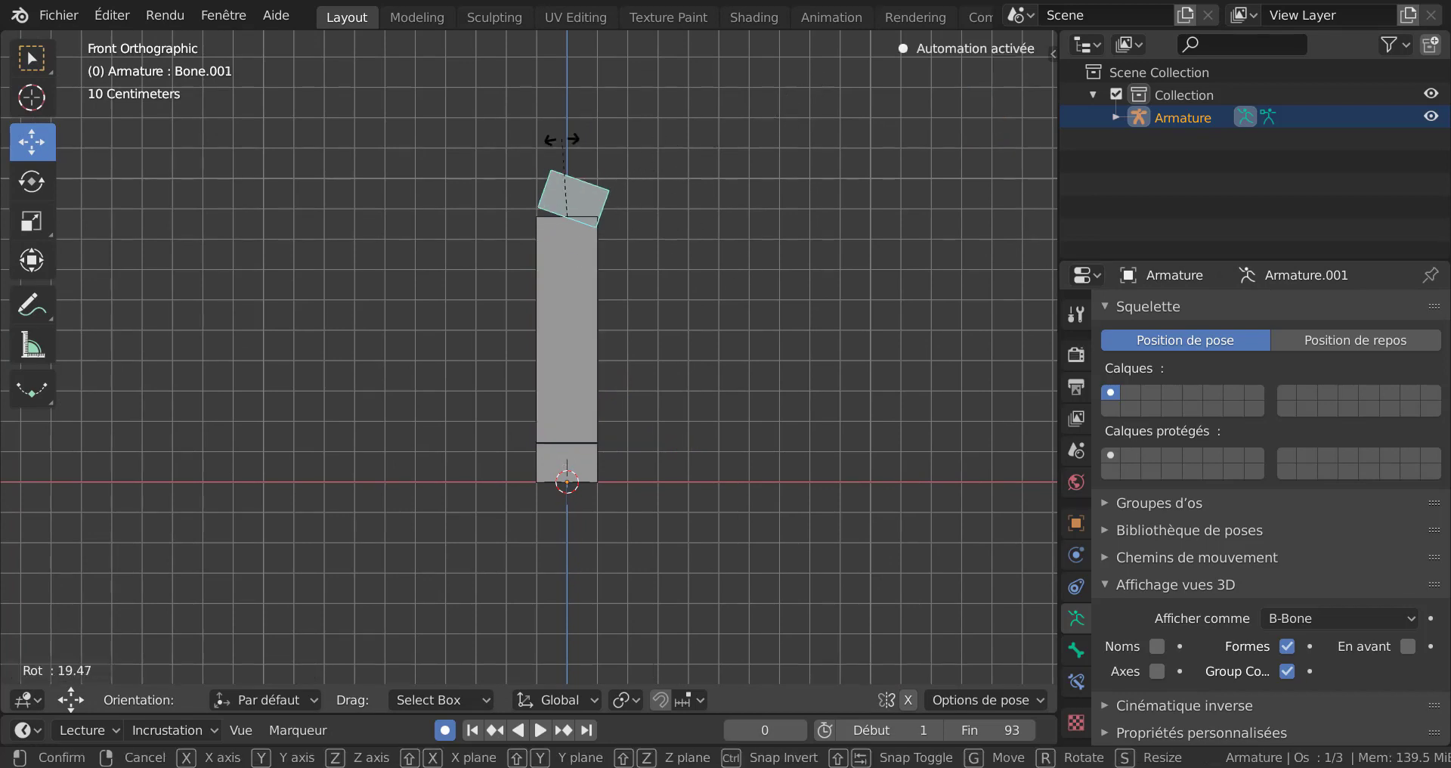
{"action": "right_click", "coordinate": [558, 144]}
{"action": "right_click", "coordinate": [559, 444]}
{"action": "key", "text": "g"}
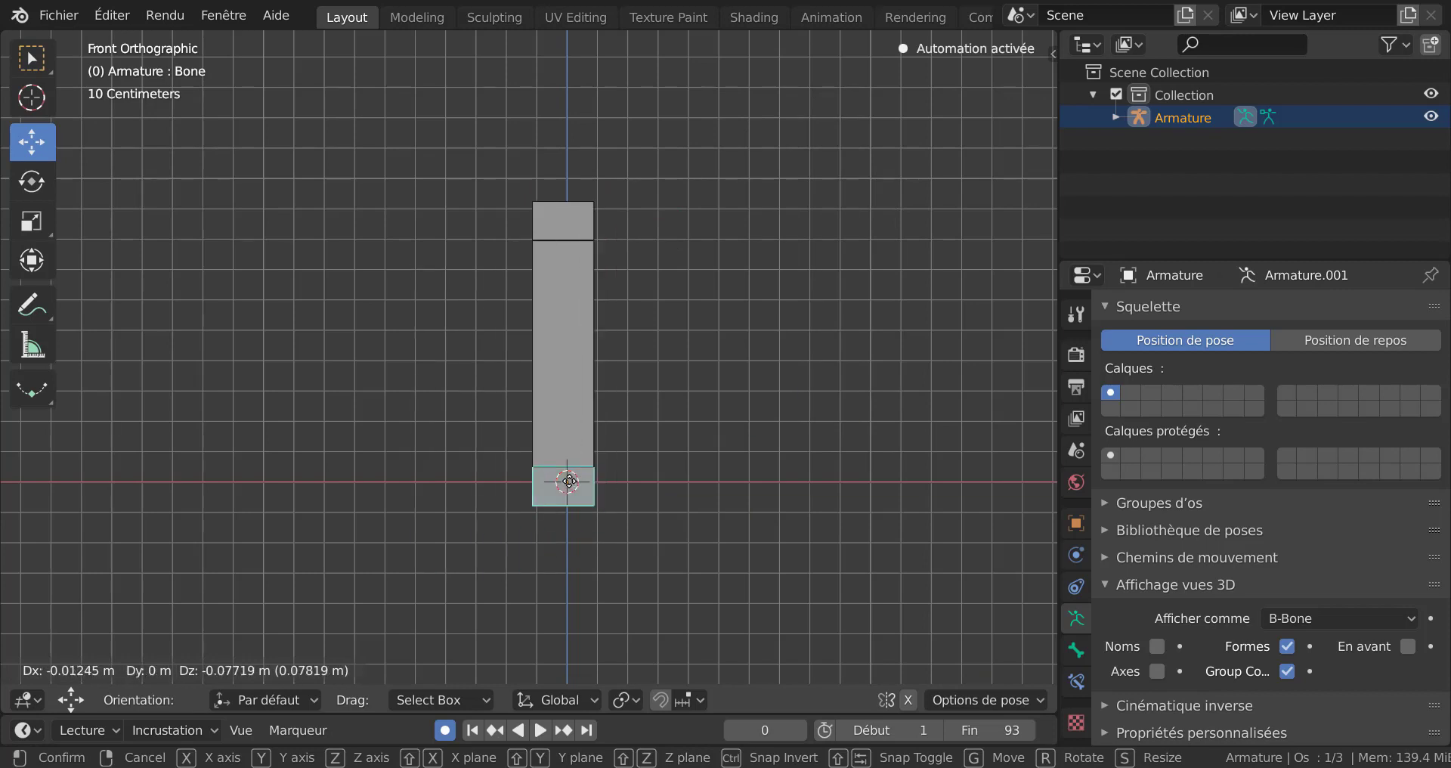
{"action": "right_click", "coordinate": [592, 487]}
Step: Select the long middle bone and set its Bendy Bone segments to 8
{"action": "right_click", "coordinate": [568, 299]}
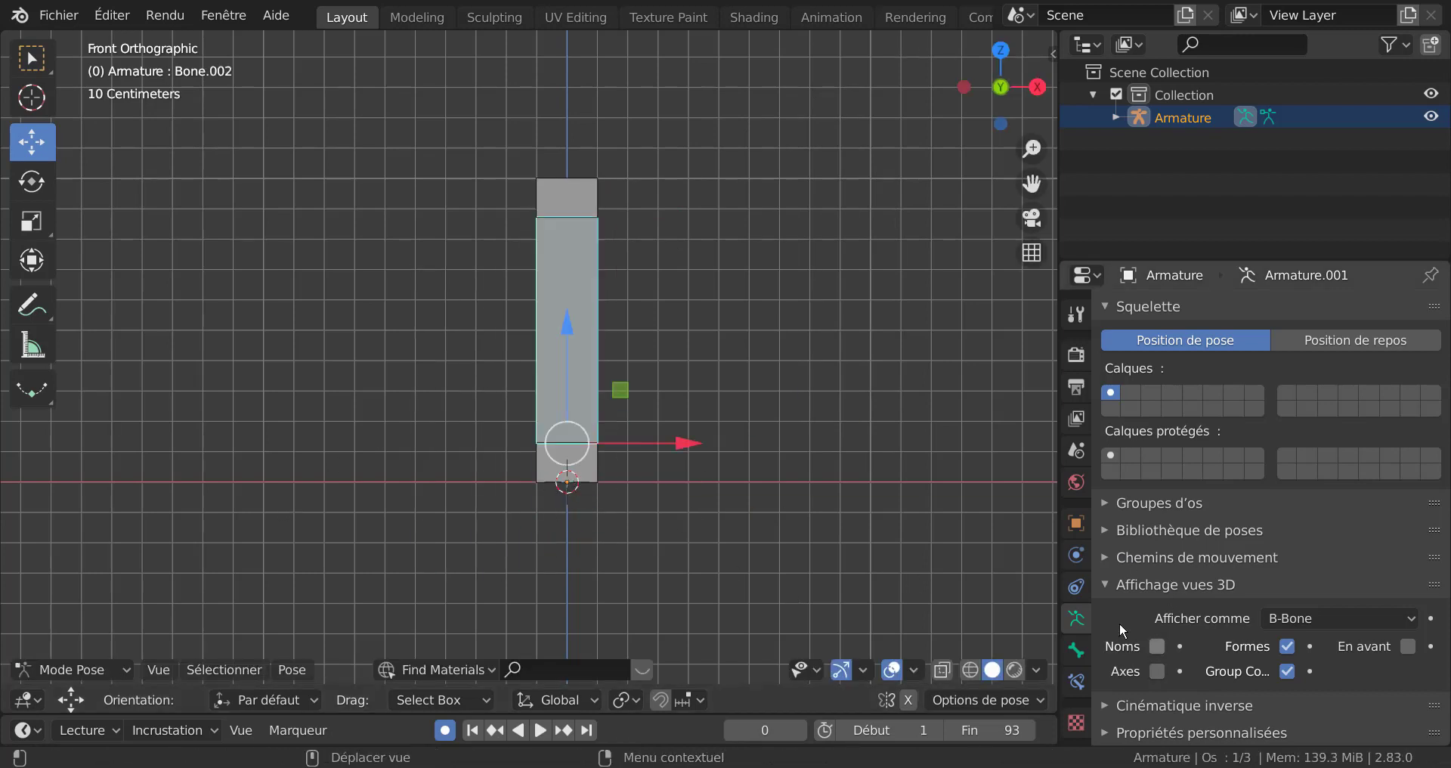
{"action": "left_click", "coordinate": [1075, 651]}
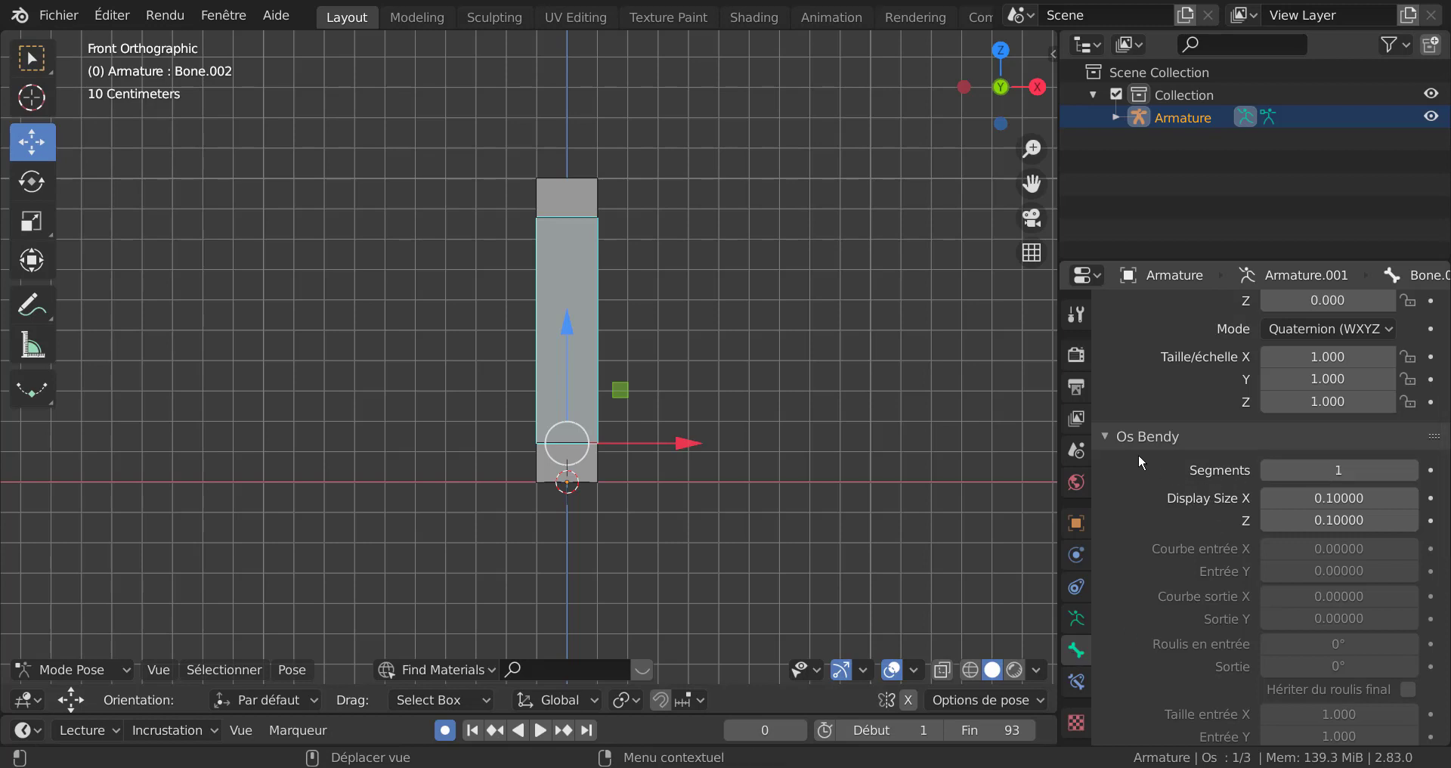
{"action": "left_click", "coordinate": [1105, 438]}
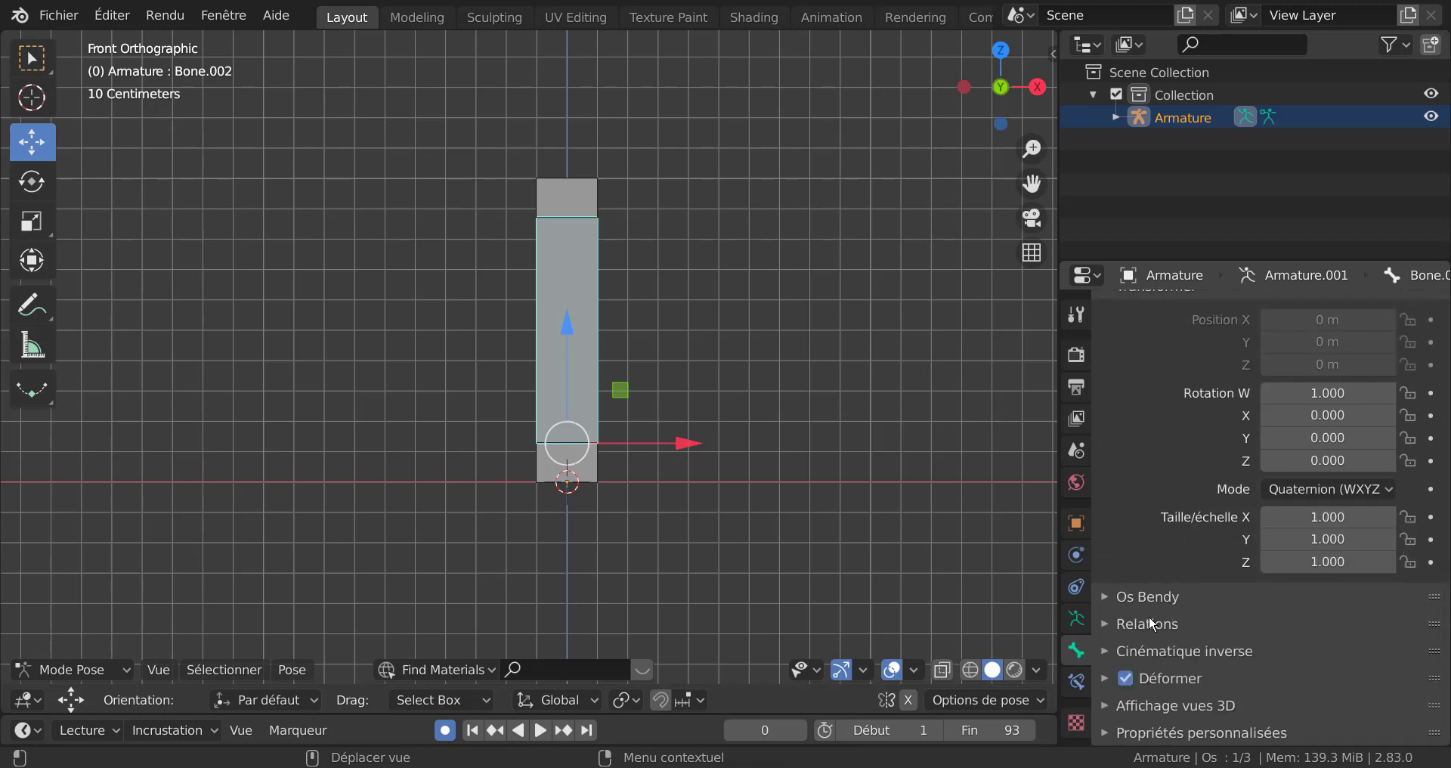
{"action": "left_click", "coordinate": [1107, 596]}
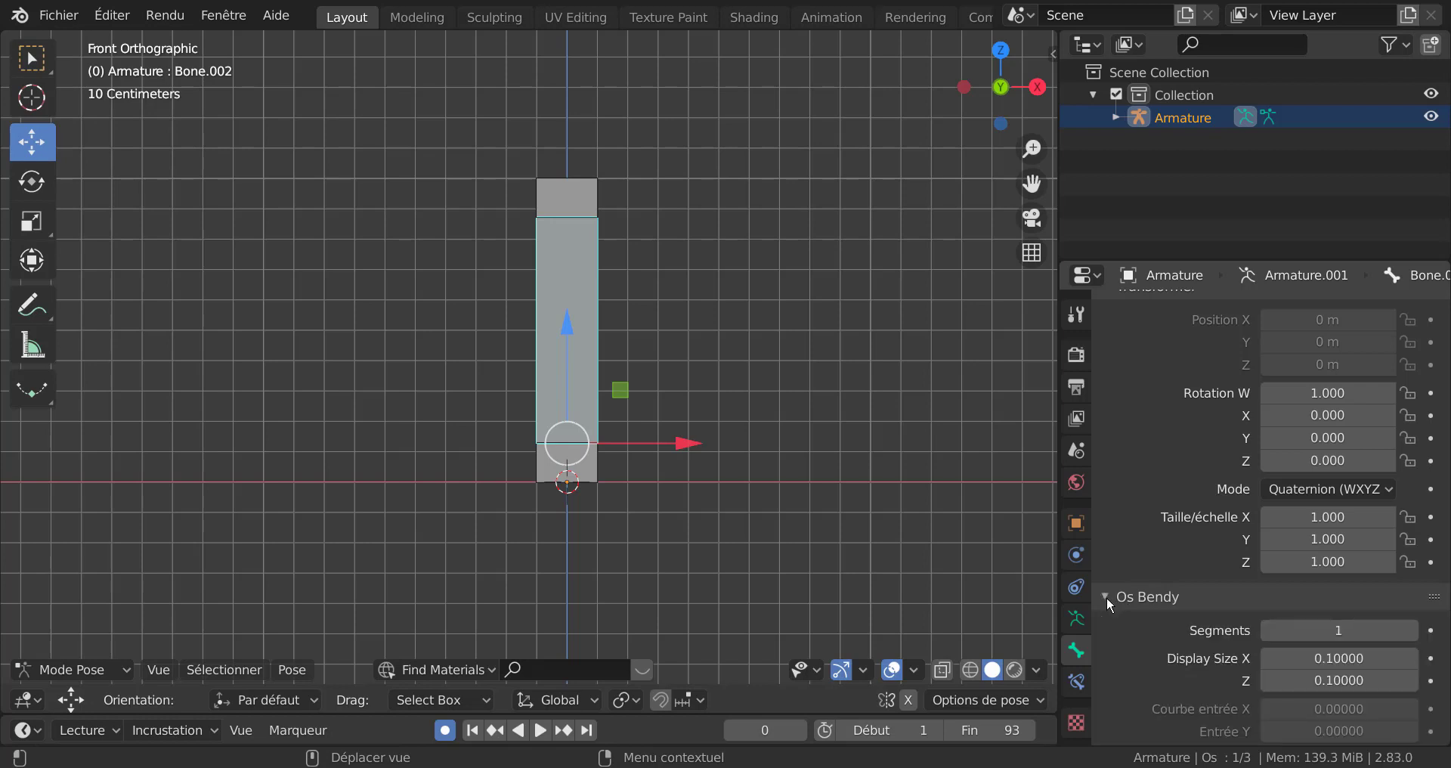
{"action": "scroll", "coordinate": [1129, 597], "scroll_direction": "down", "scroll_amount": 5}
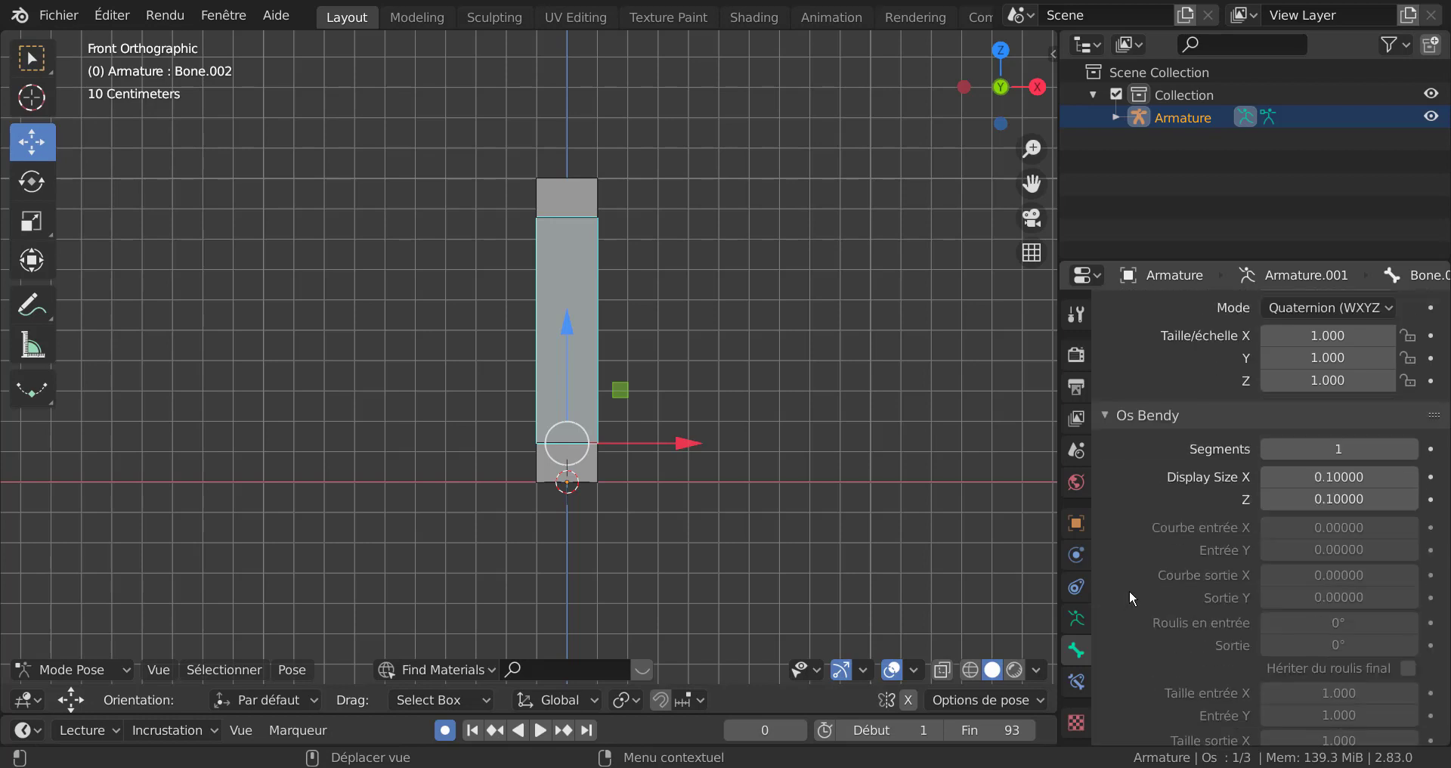
{"action": "left_click", "coordinate": [1412, 450]}
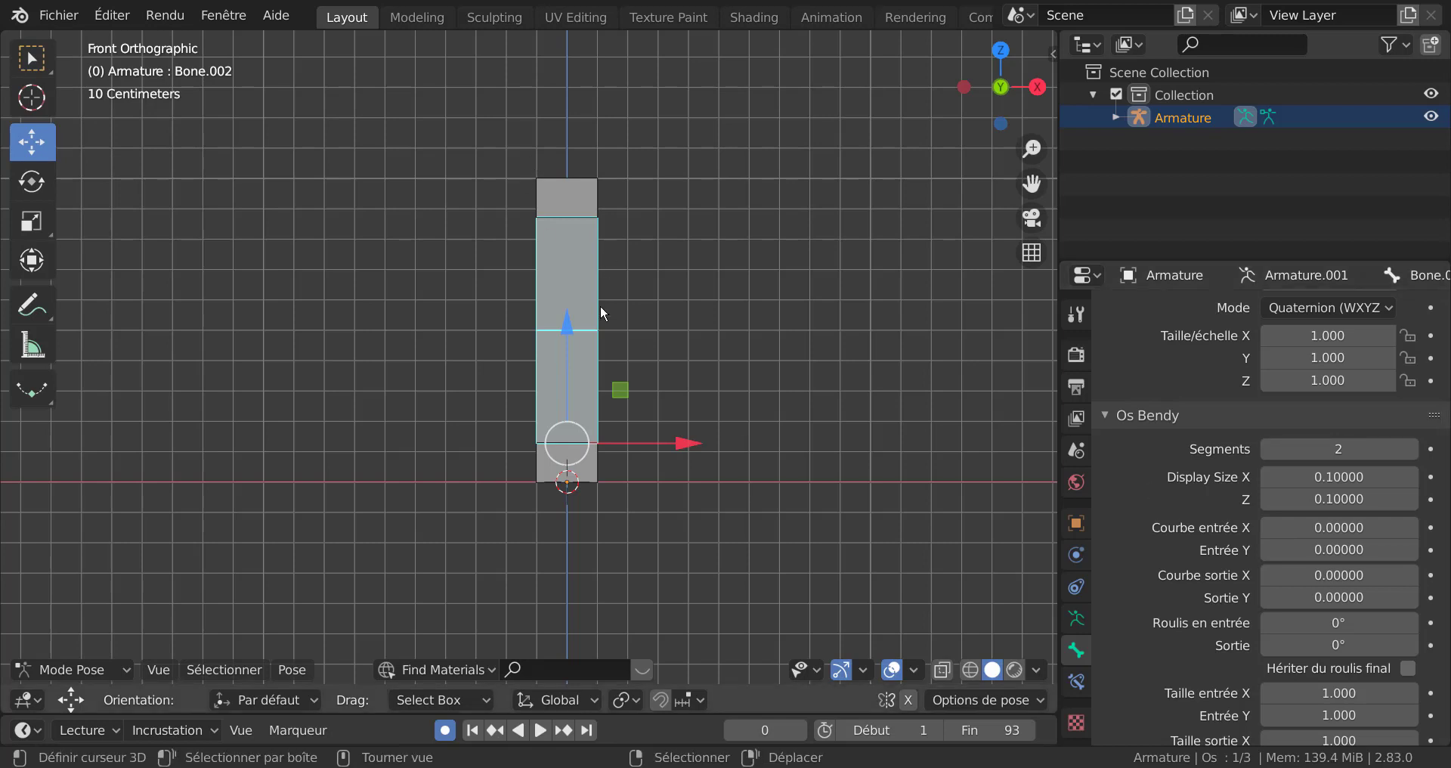
{"action": "left_click_drag", "start_coordinate": [1412, 450], "coordinate": [1445, 450]}
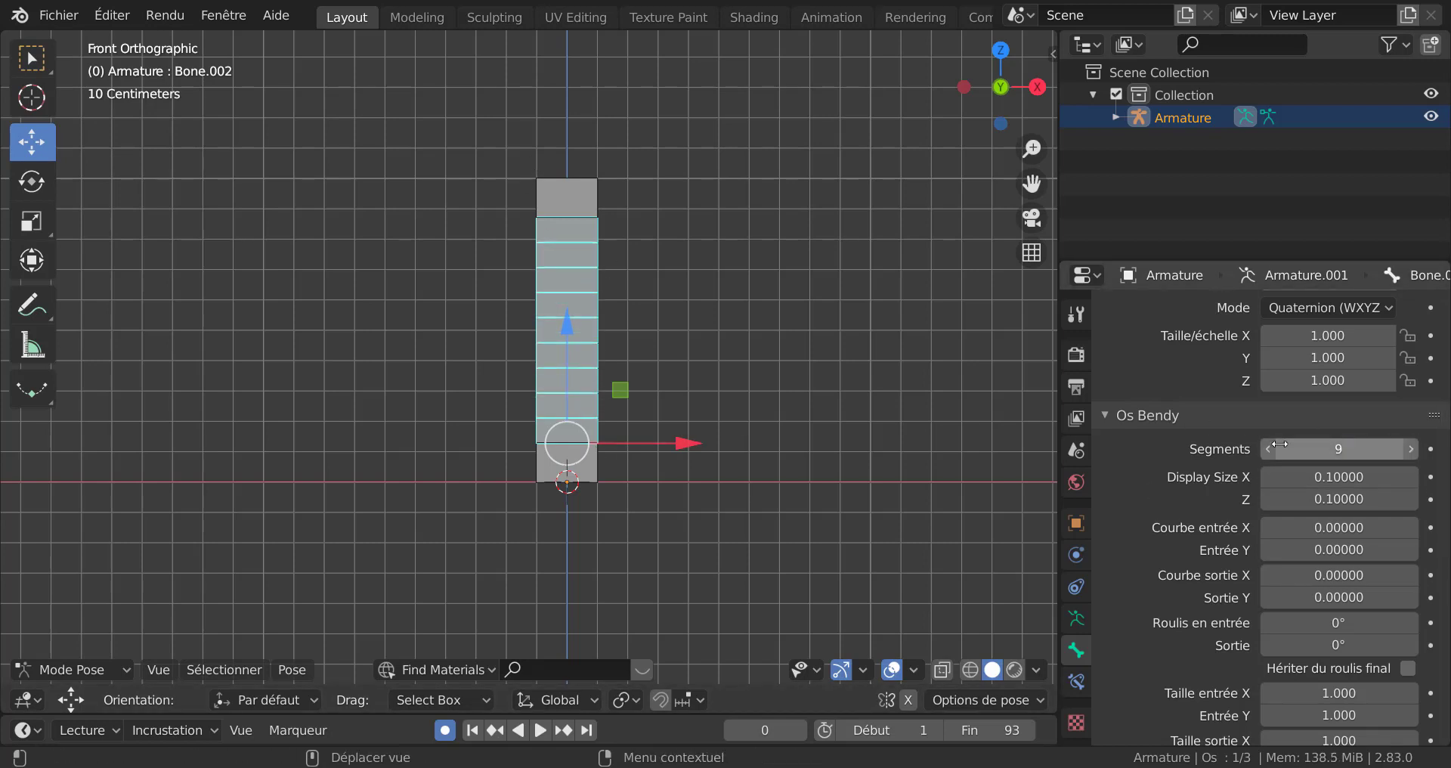
{"action": "left_click", "coordinate": [1269, 450]}
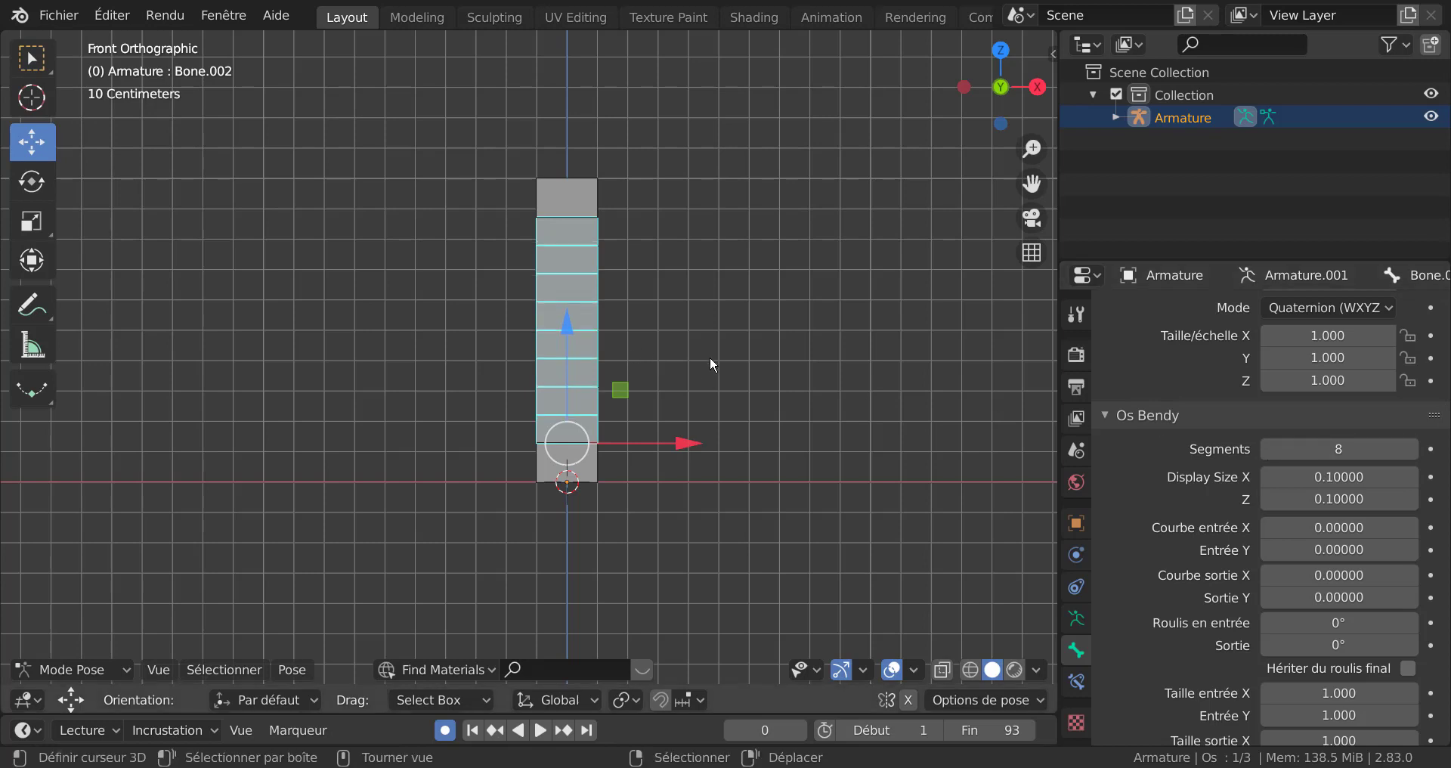
Step: Clear the top bone's parent in Edit Mode to separate it from the middle bone
{"action": "scroll", "coordinate": [616, 387], "scroll_direction": "up", "scroll_amount": 2}
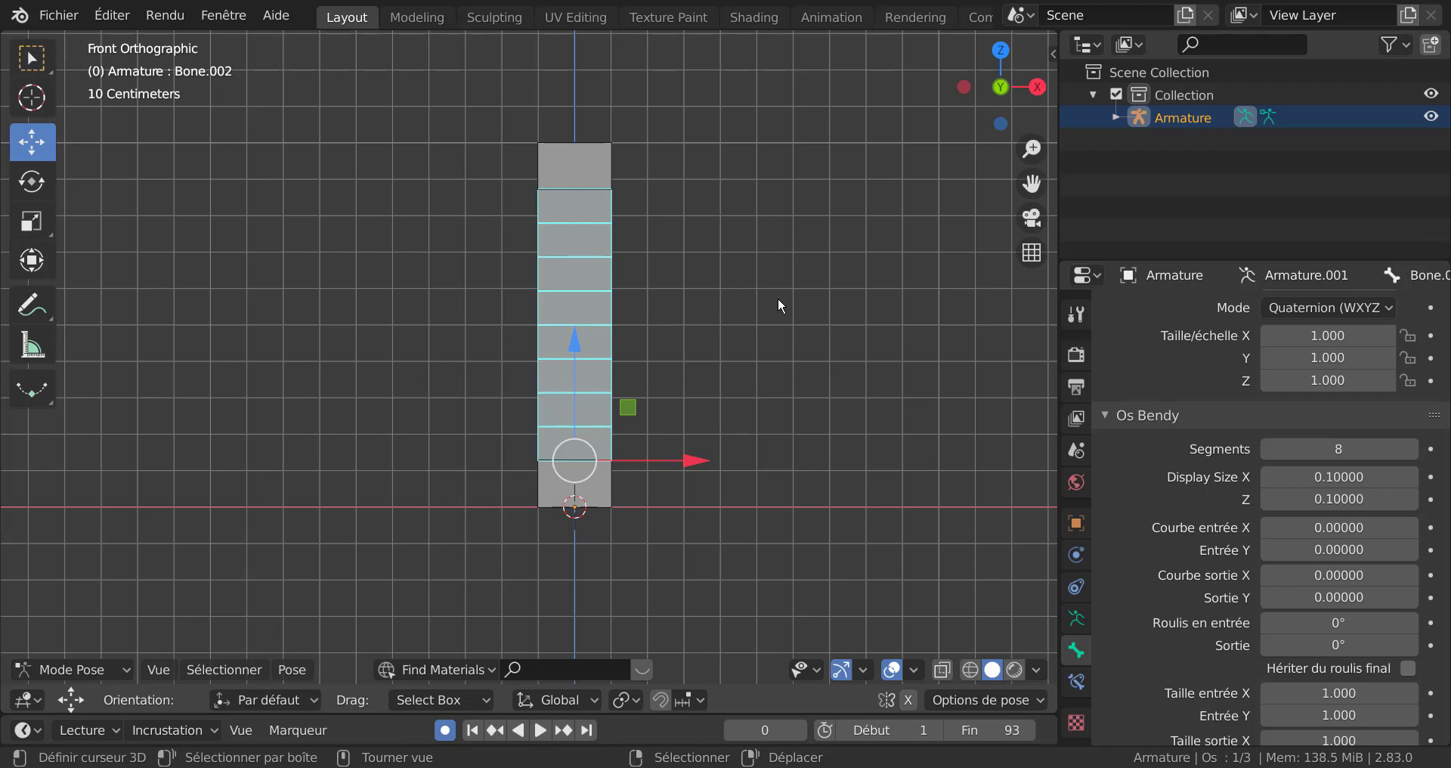
{"action": "key", "text": "Tab"}
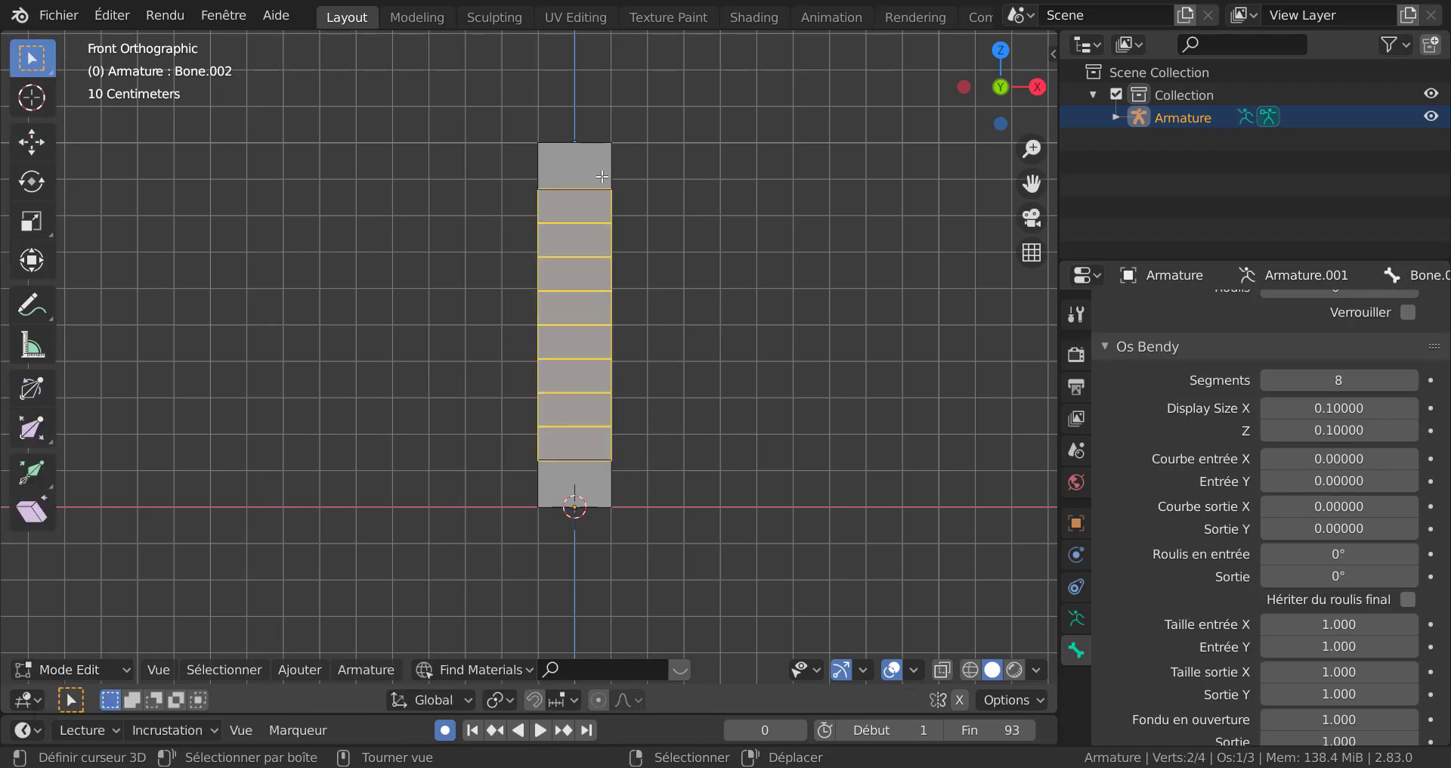
{"action": "left_click", "coordinate": [581, 163]}
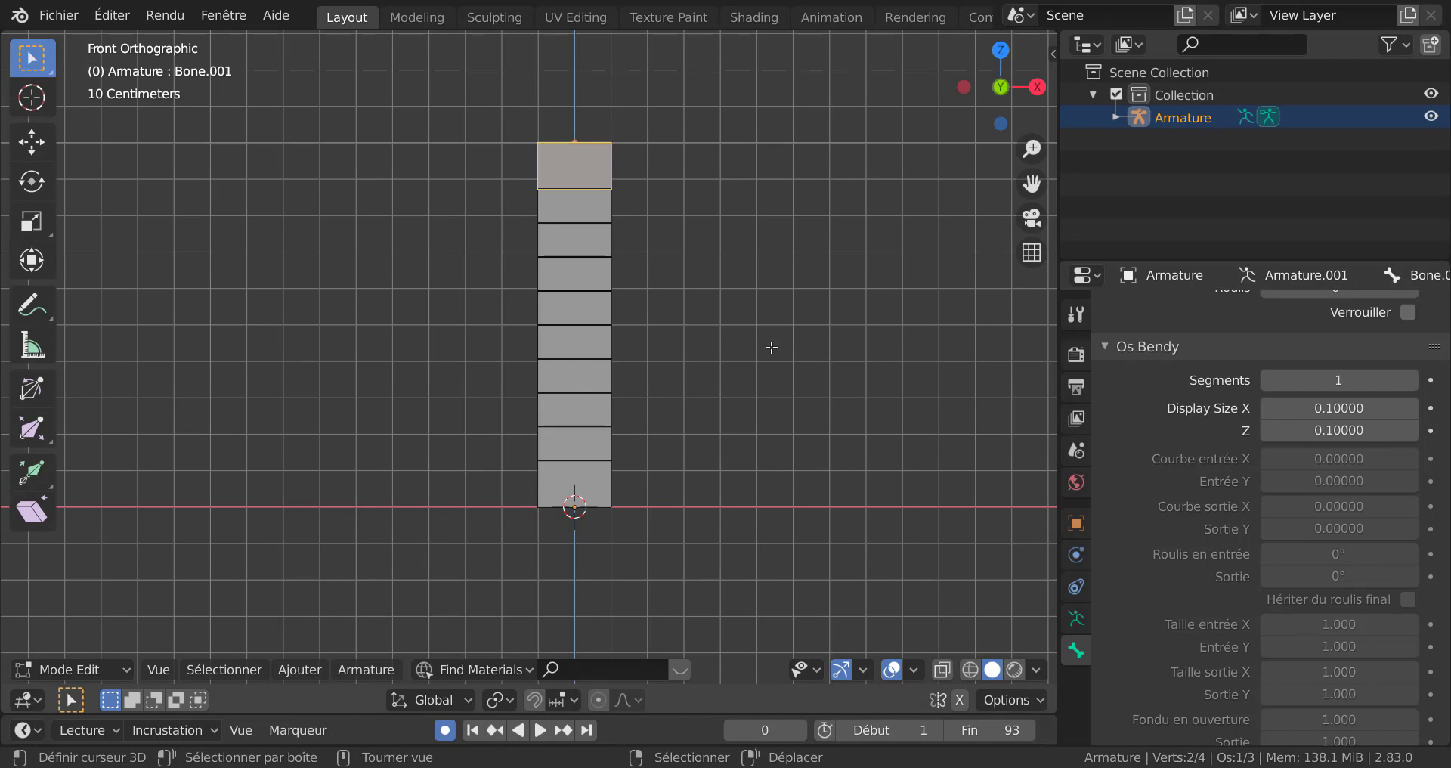
{"action": "key", "text": "alt+p"}
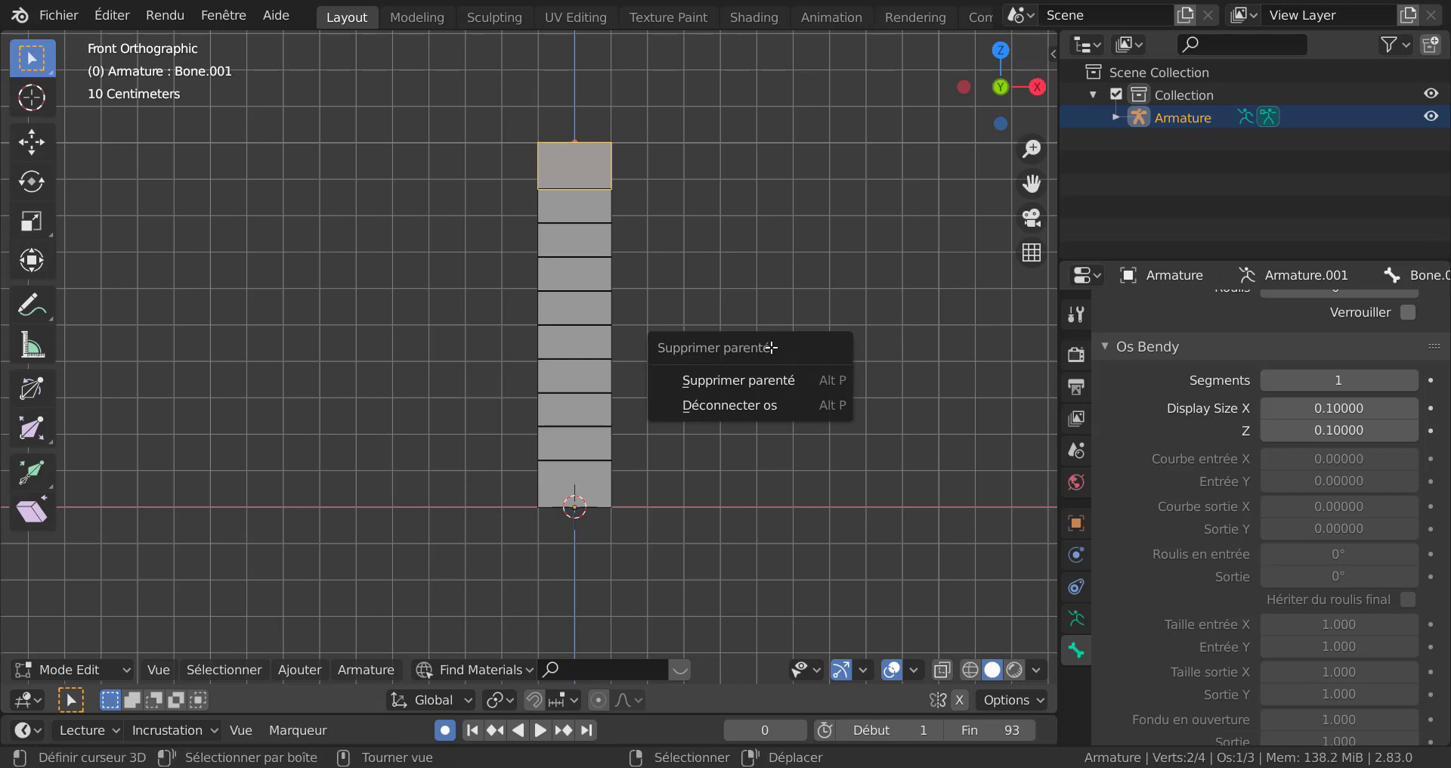
{"action": "left_click", "coordinate": [748, 381]}
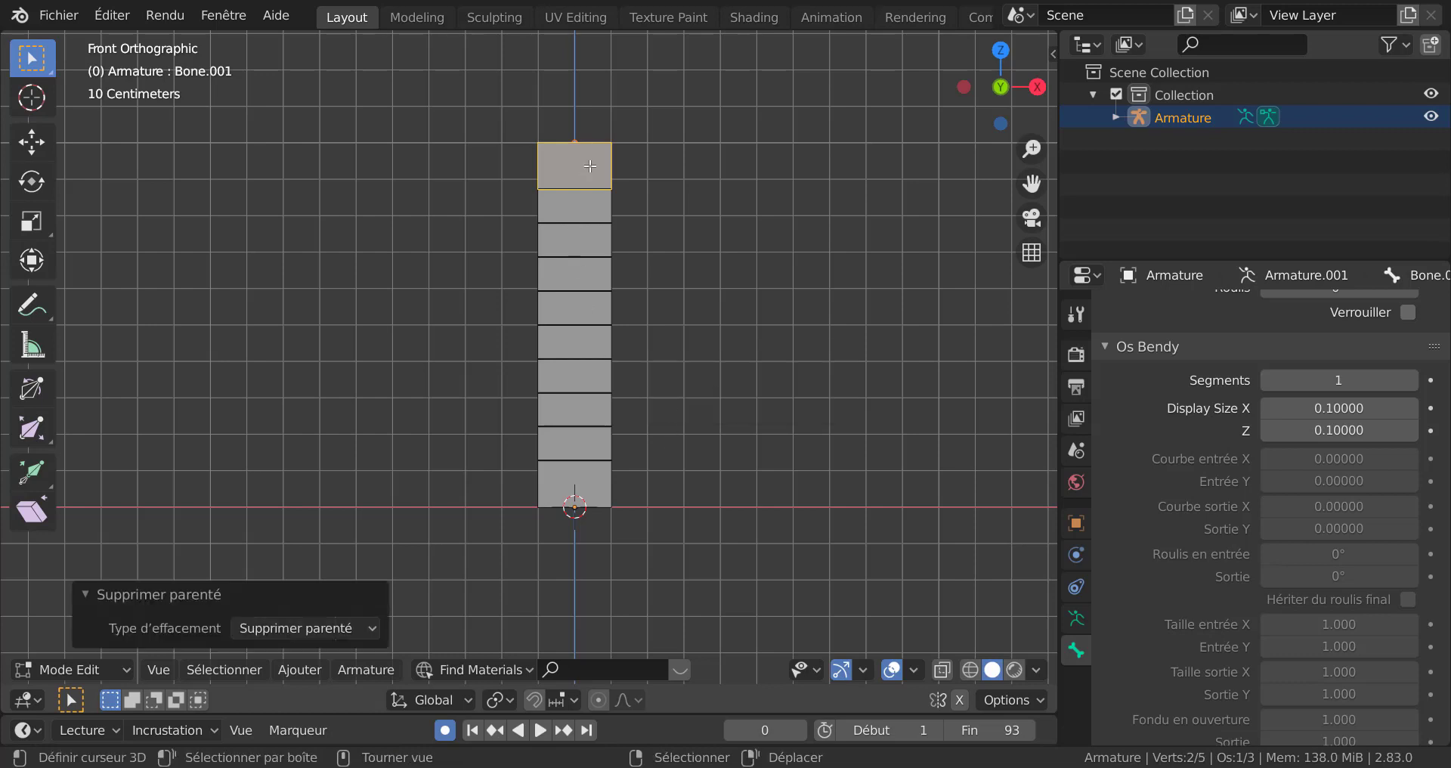
Step: Test-move the unparented top bone and the bottom bone in Edit Mode, cancelling every move
{"action": "key", "text": "g"}
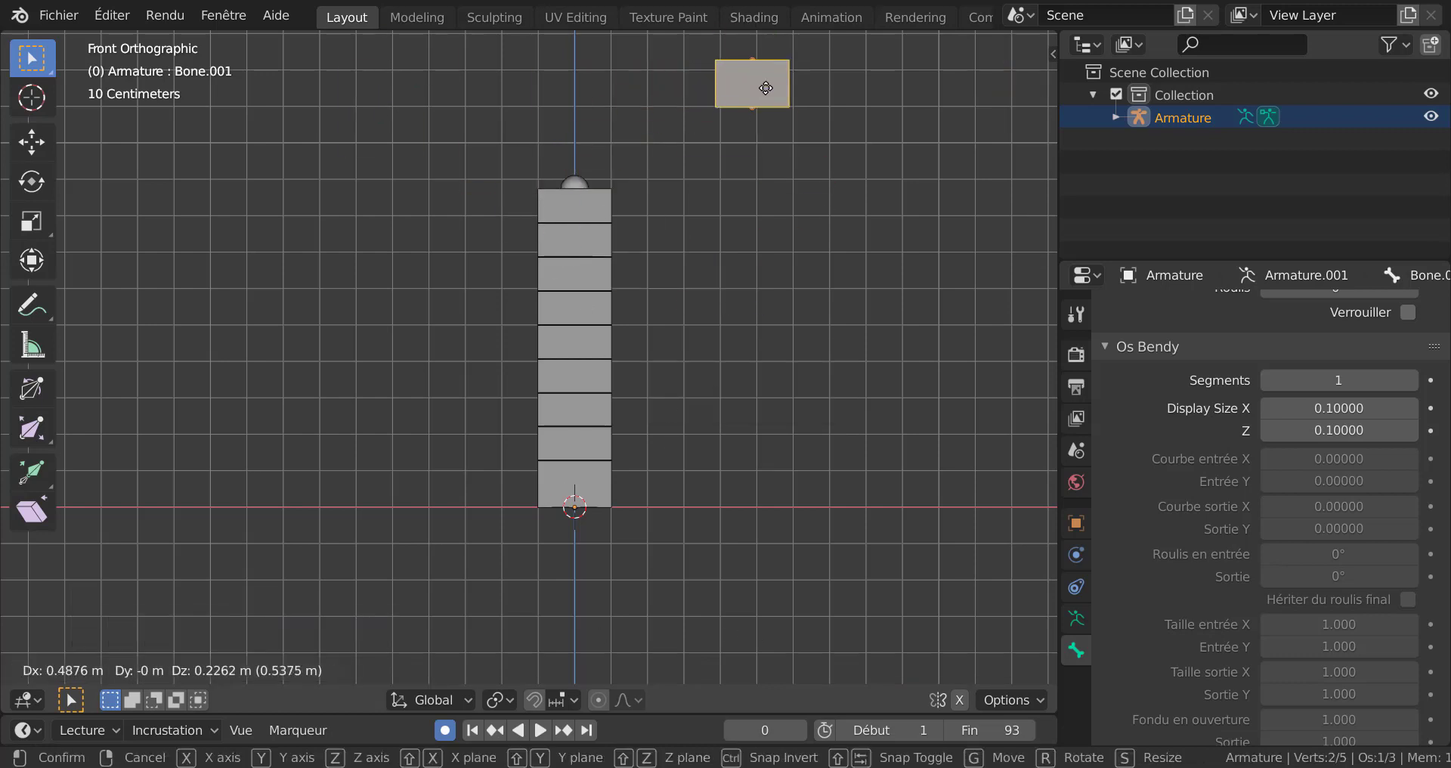
{"action": "right_click", "coordinate": [766, 89]}
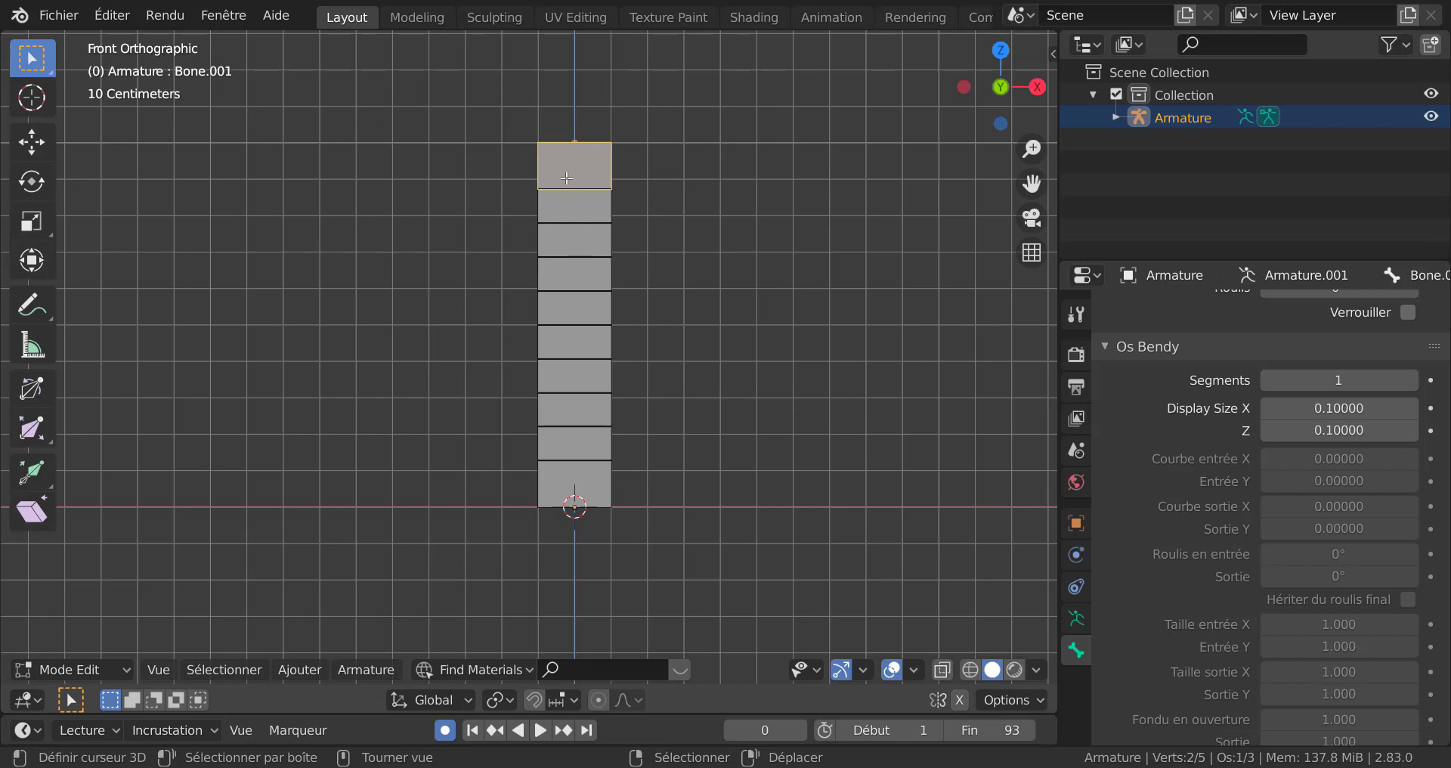
{"action": "key", "text": "g"}
{"action": "right_click", "coordinate": [794, 118]}
{"action": "left_click", "coordinate": [572, 503]}
{"action": "key", "text": "g"}
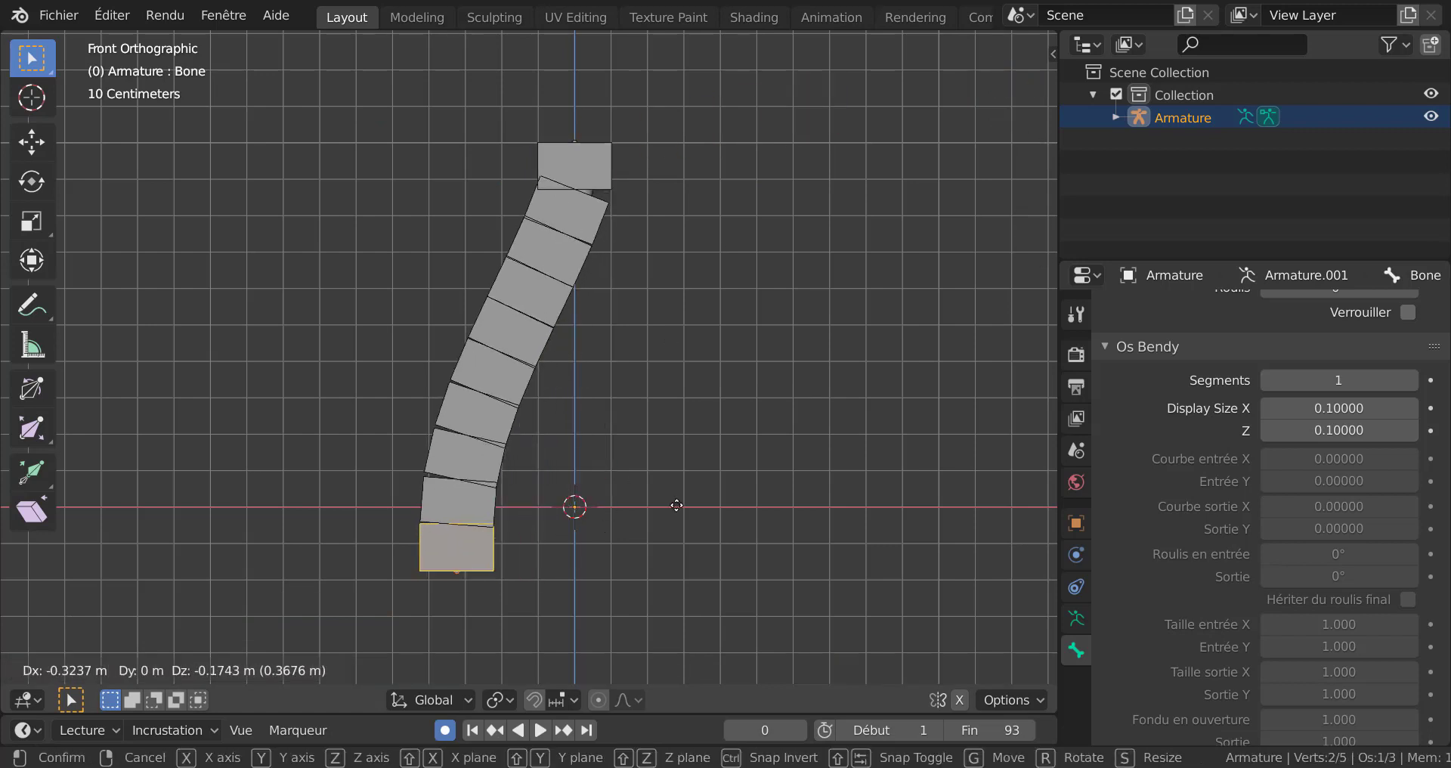
{"action": "right_click", "coordinate": [797, 520]}
{"action": "left_click", "coordinate": [597, 187]}
{"action": "key", "text": "g"}
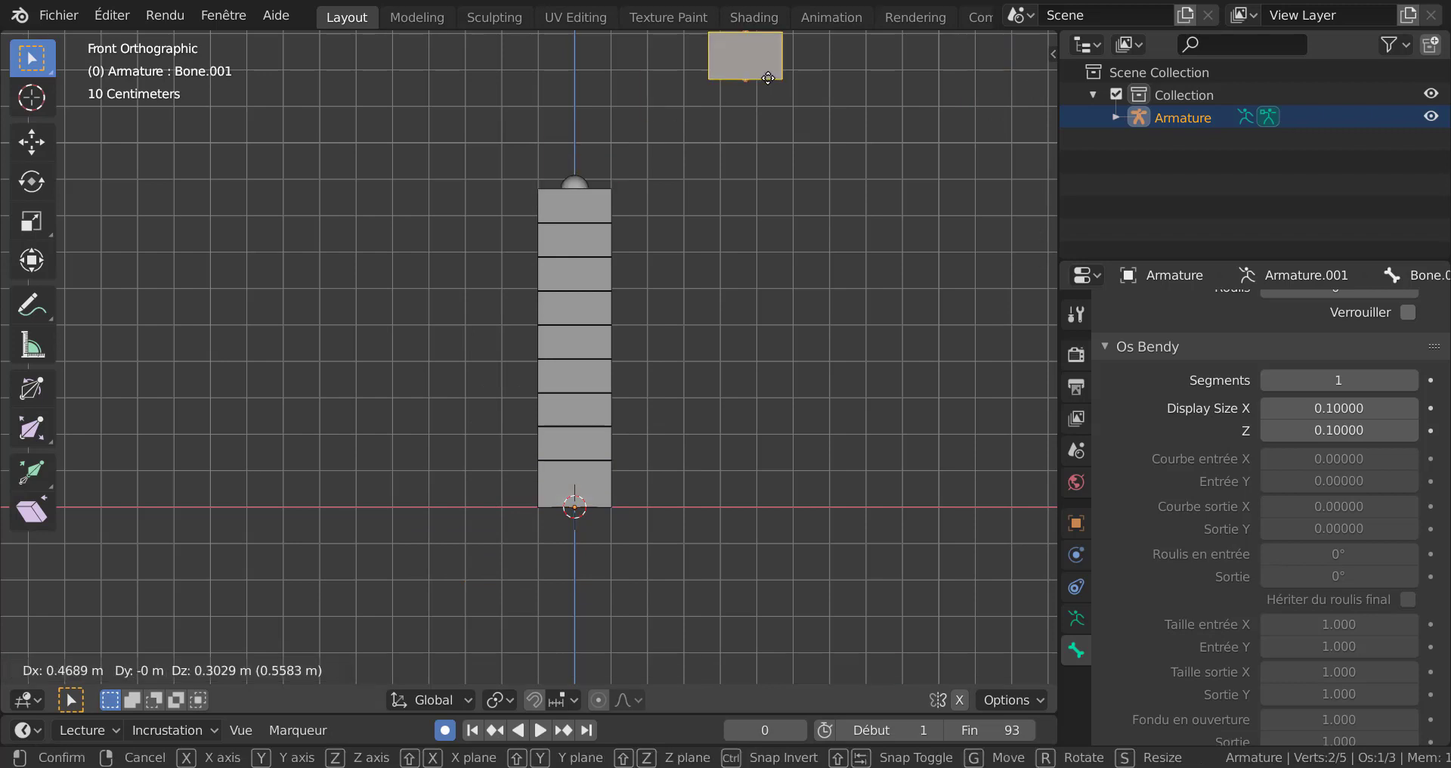
{"action": "right_click", "coordinate": [768, 77]}
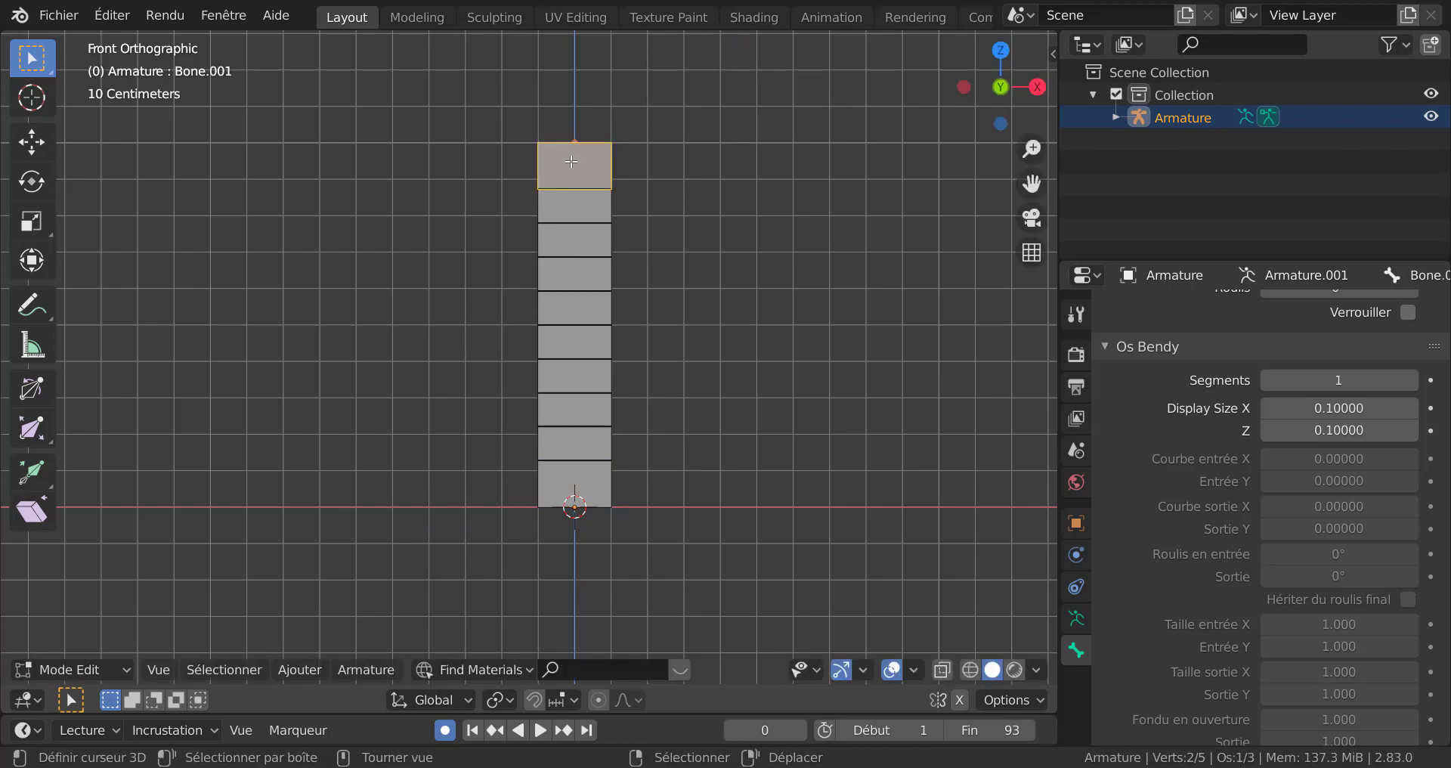
{"action": "key", "text": "g"}
{"action": "right_click", "coordinate": [763, 128]}
Step: In Pose Mode, add a Stretch To (Étirer vers) constraint to the middle bone with the top bone as target
{"action": "key", "text": "ctrl+Tab"}
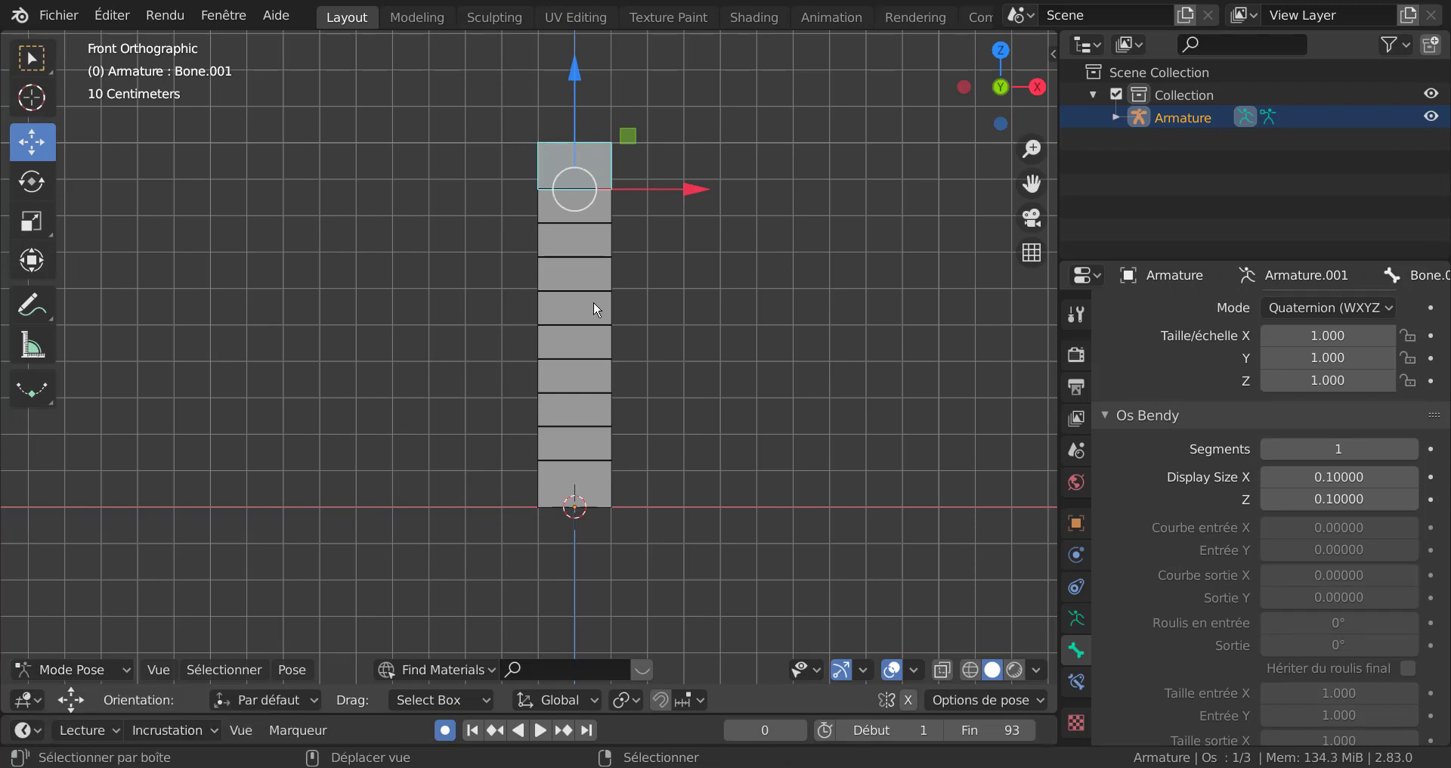
{"action": "left_click", "coordinate": [573, 249]}
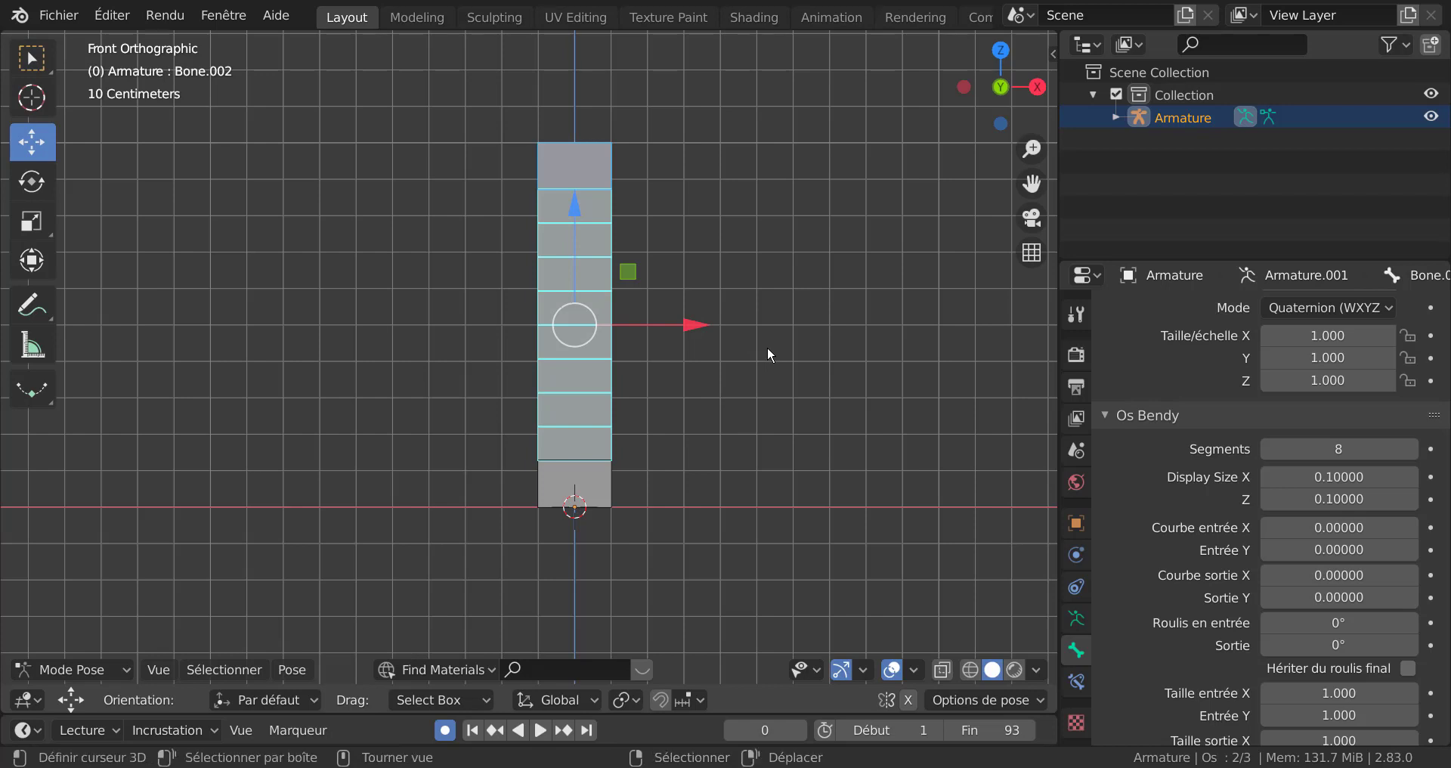
{"action": "key", "text": "ctrl+shift+c"}
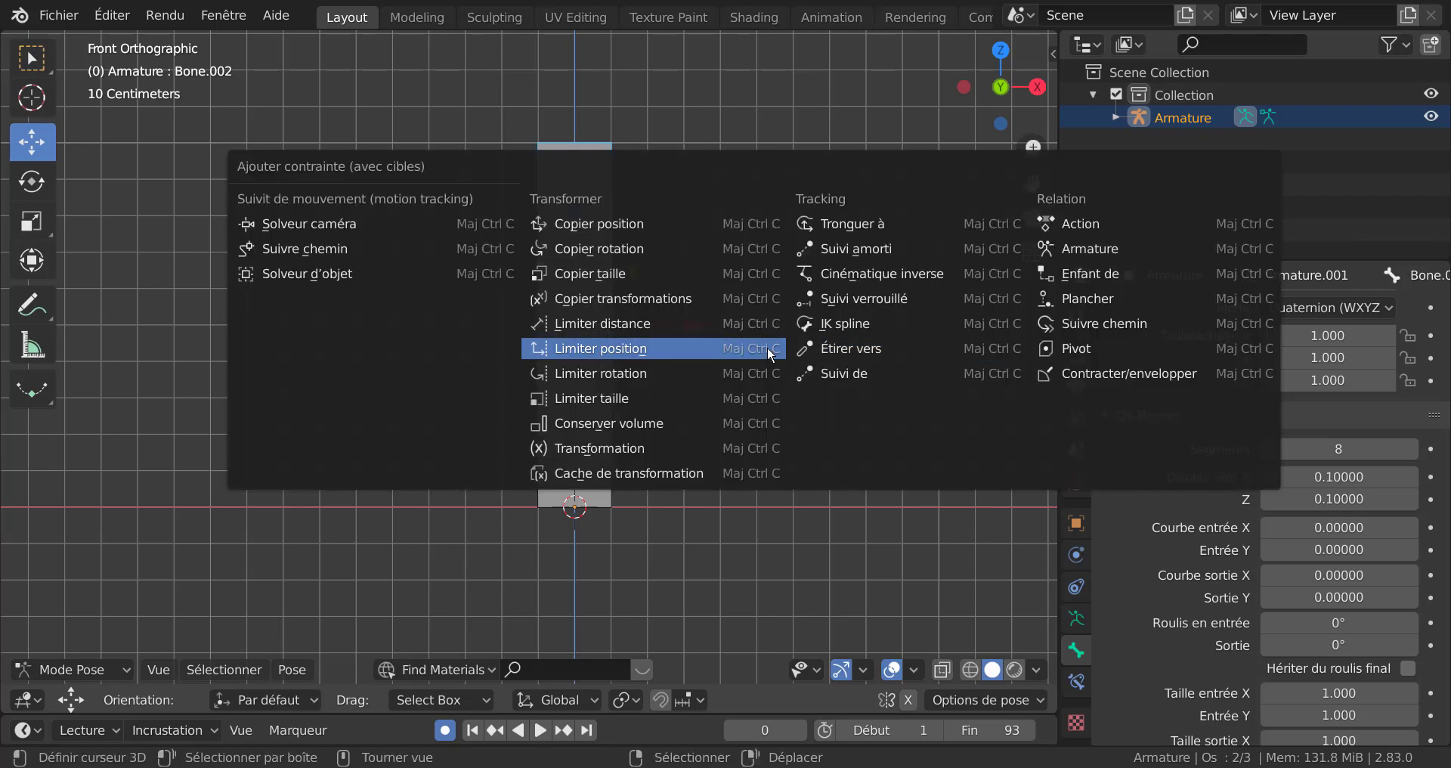
{"action": "left_click", "coordinate": [851, 348]}
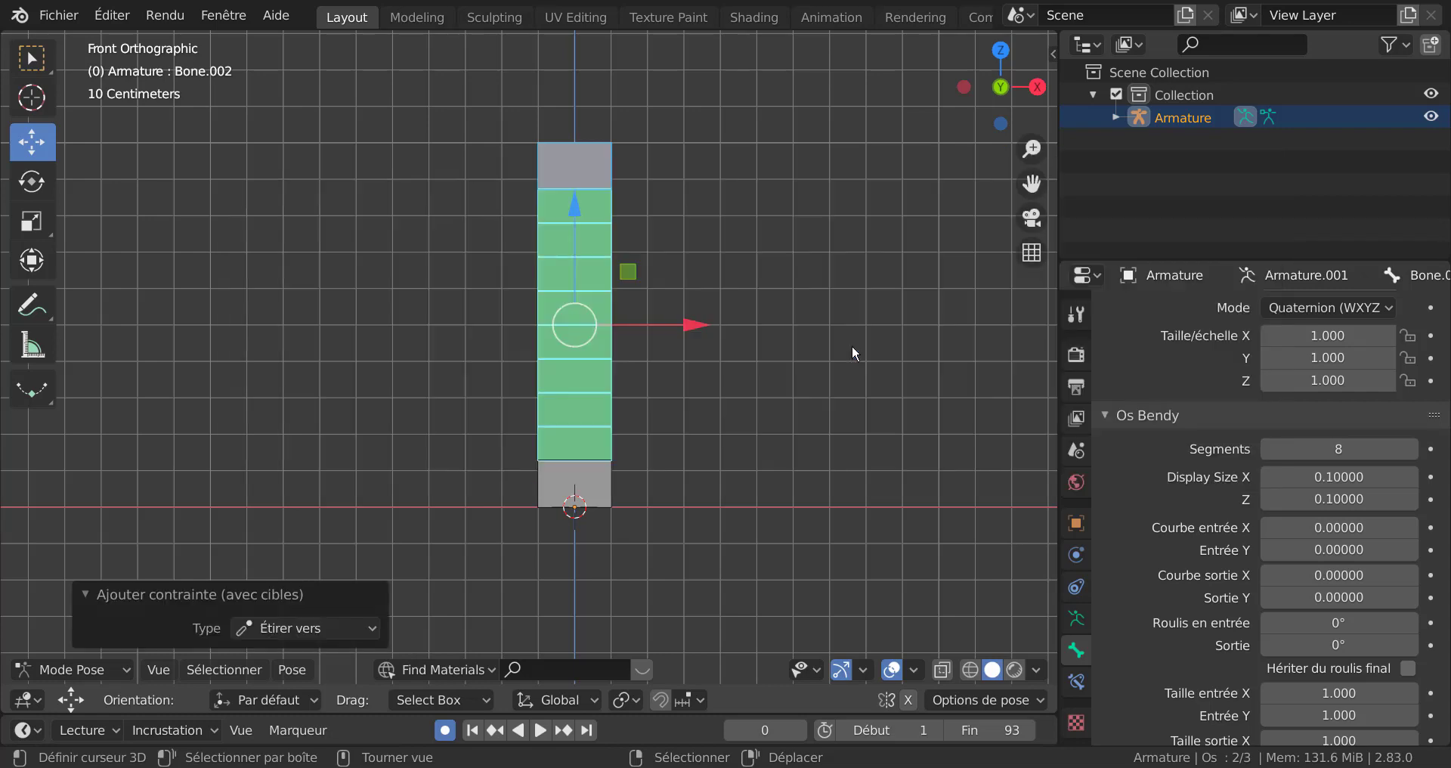
Step: Test the stretch by moving the top and bottom bones in turn, cancelling each move
{"action": "left_click_drag", "start_coordinate": [570, 171], "coordinate": [664, 154]}
{"action": "key", "text": "Escape"}
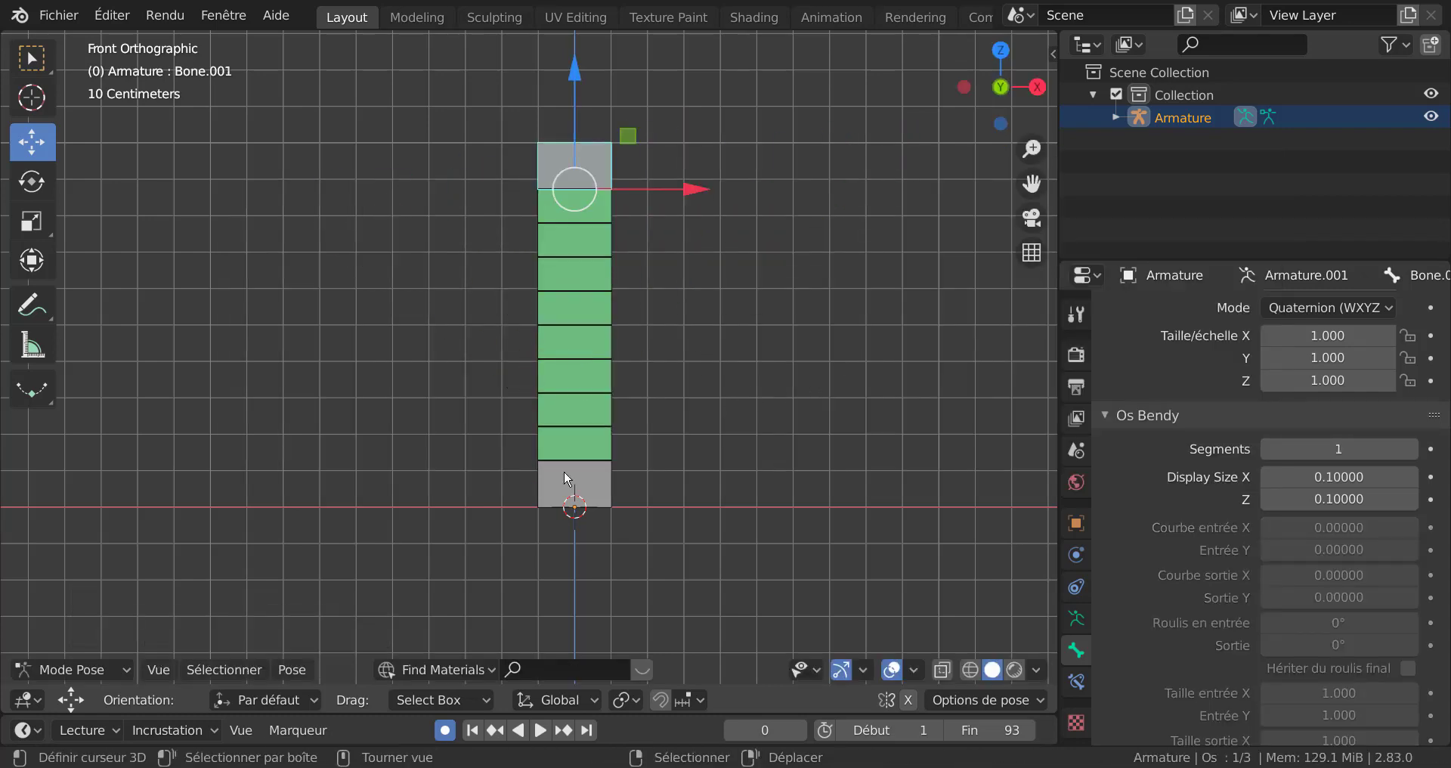
{"action": "left_click_drag", "start_coordinate": [559, 488], "coordinate": [725, 635]}
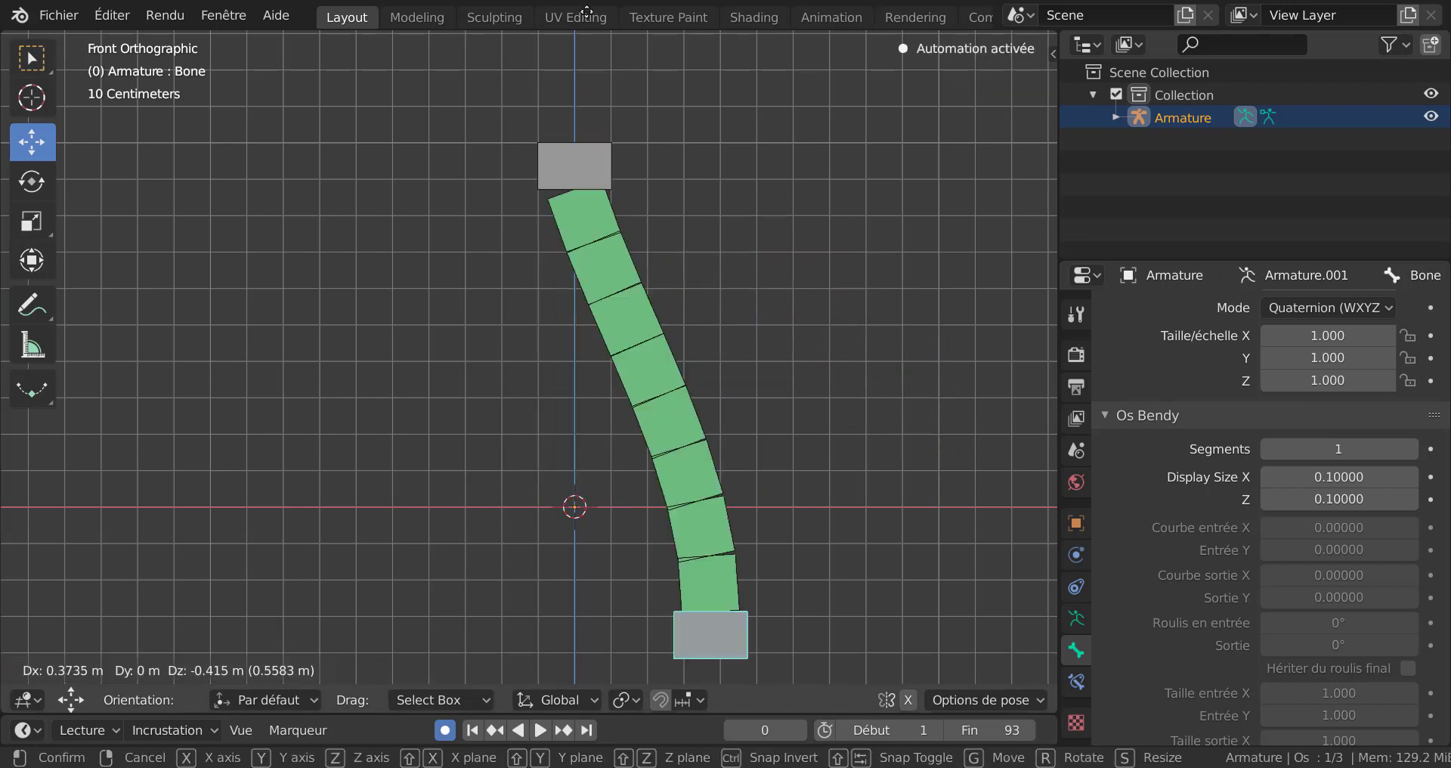
{"action": "key", "text": "Escape"}
{"action": "mouse_move", "coordinate": [590, 185]}
{"action": "left_mouse_down"}
{"action": "mouse_move", "coordinate": [344, 165]}
{"action": "mouse_move", "coordinate": [665, 193]}
{"action": "mouse_move", "coordinate": [604, 165]}
{"action": "left_mouse_up"}
{"action": "key", "text": "Escape"}
{"action": "left_click_drag", "start_coordinate": [589, 486], "coordinate": [623, 330]}
{"action": "key", "text": "Escape"}
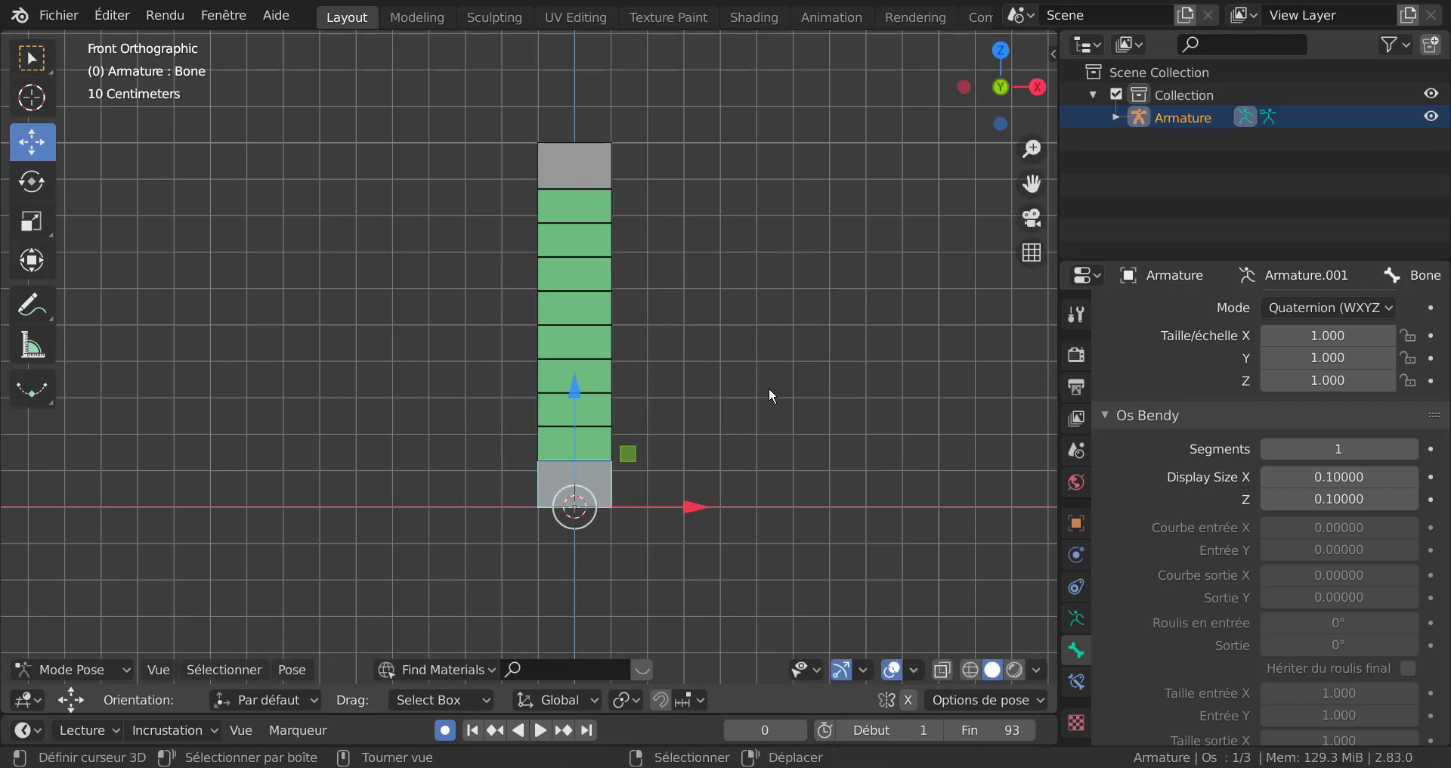
Step: Test-rotate the top bone and the bottom bone, cancelling both rotations, and reselect the top bone
{"action": "left_click", "coordinate": [583, 167]}
{"action": "key", "text": "r"}
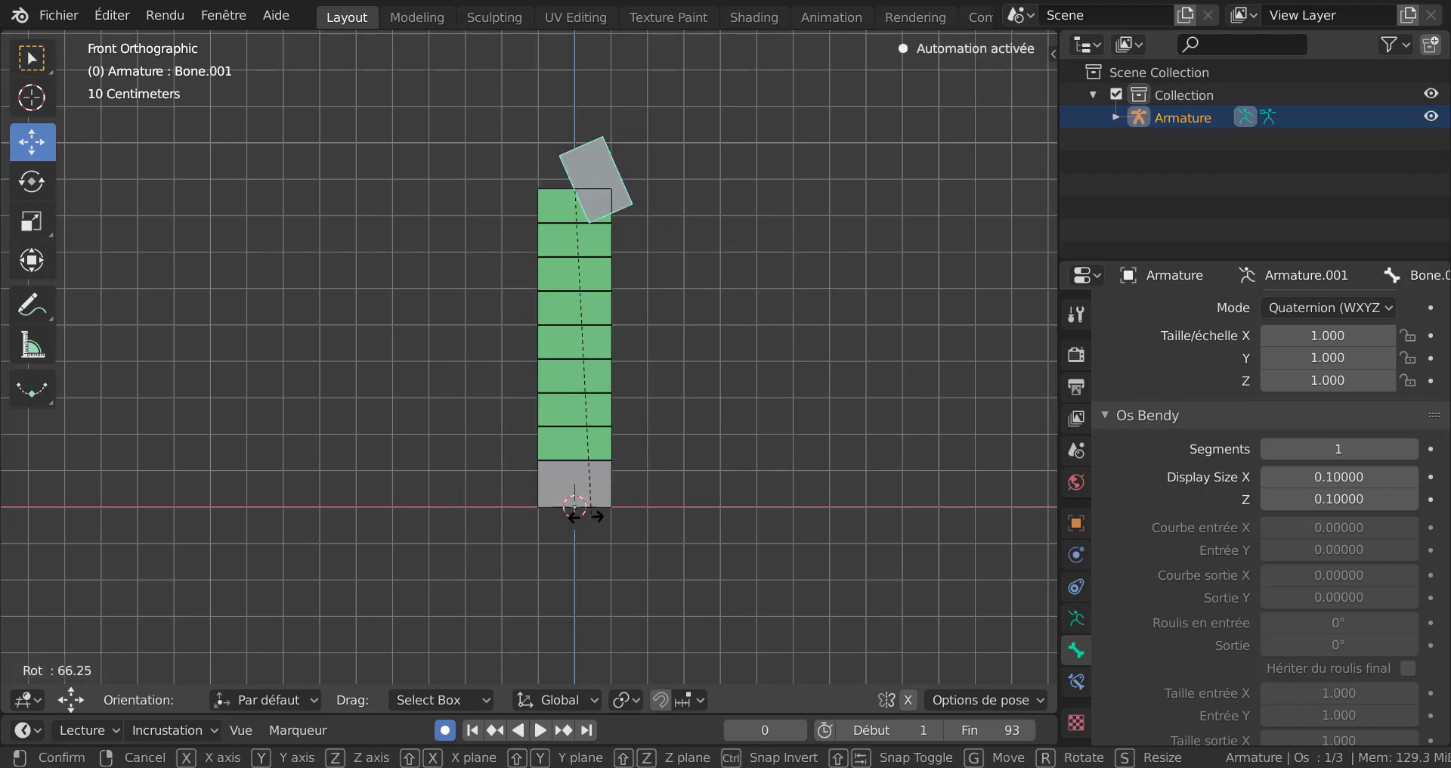
{"action": "key", "text": "Escape"}
{"action": "left_click", "coordinate": [595, 486]}
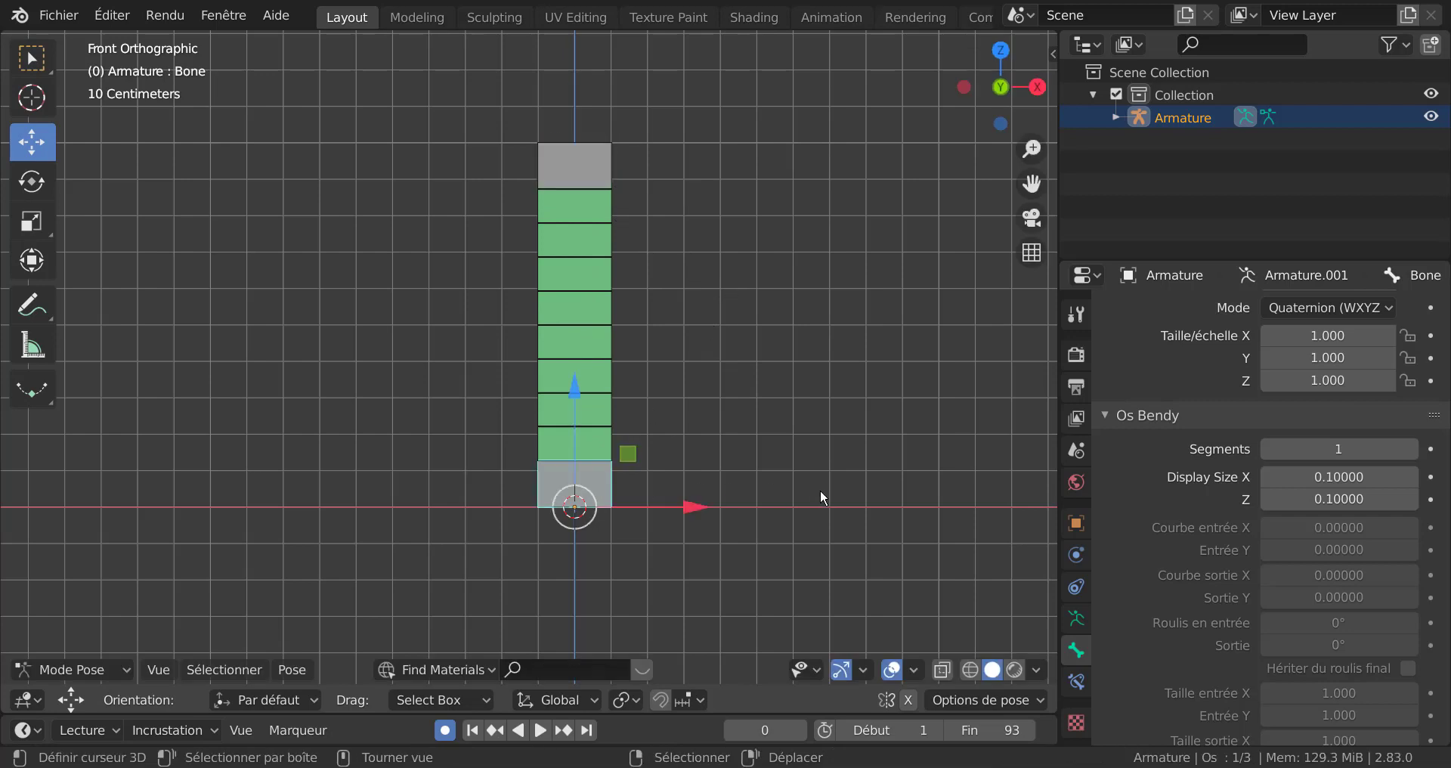
{"action": "key", "text": "r"}
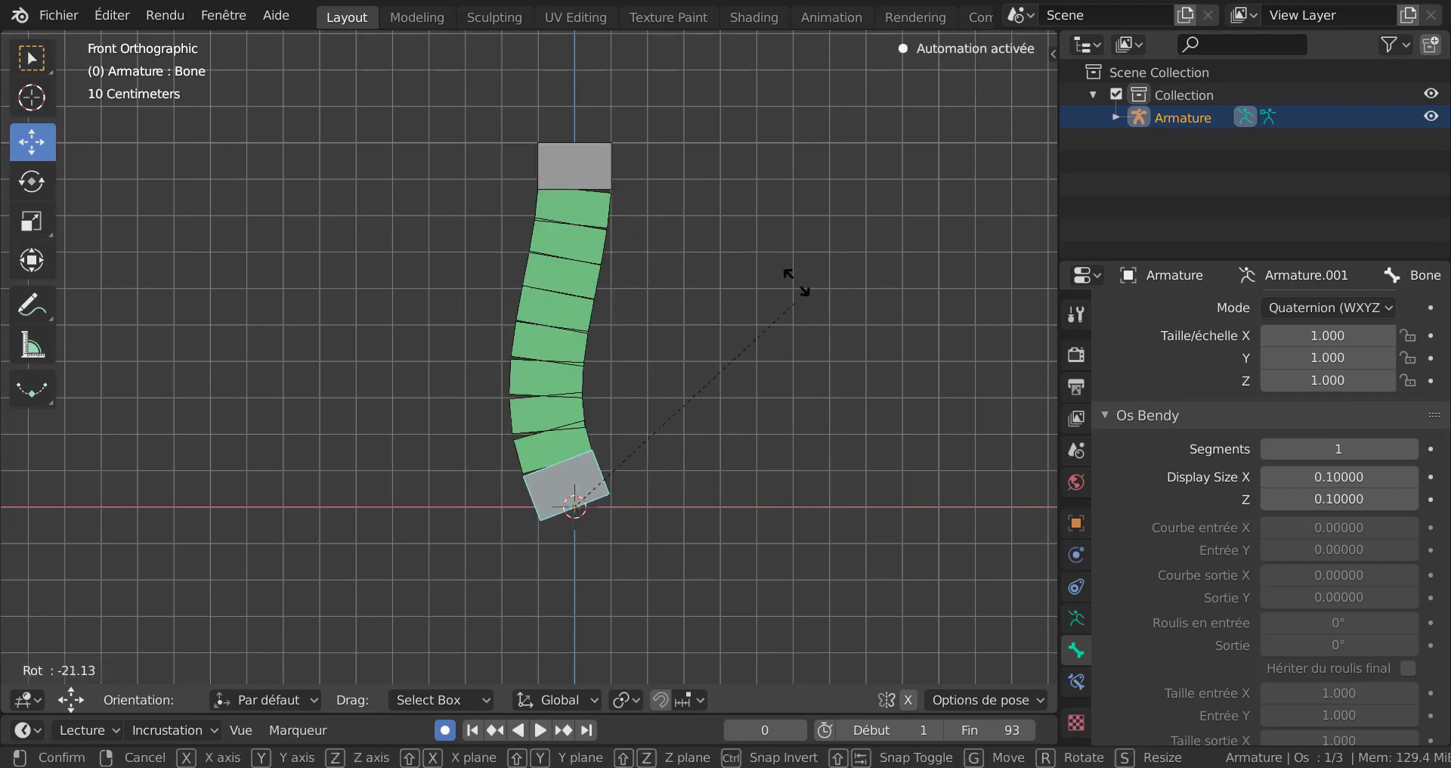
{"action": "key", "text": "Escape"}
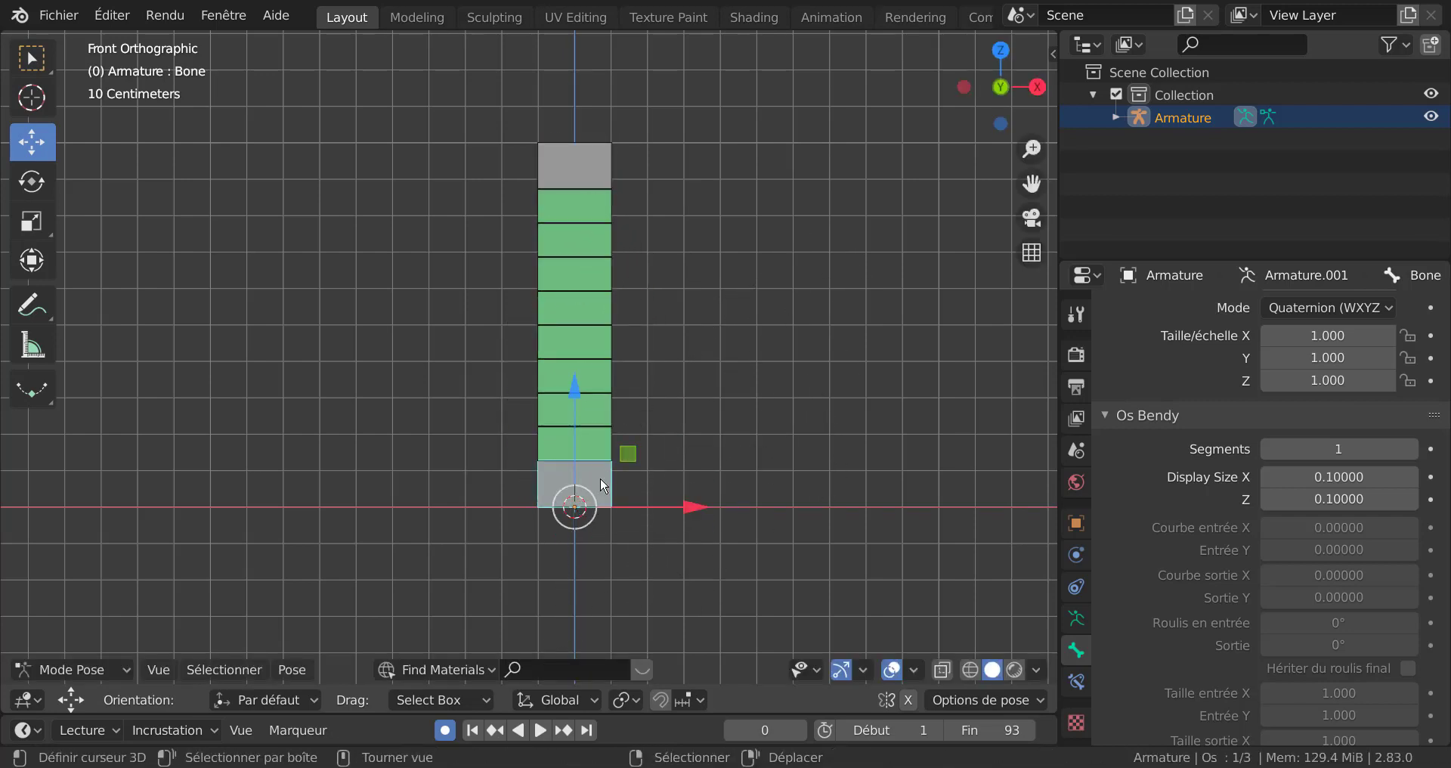
{"action": "left_click", "coordinate": [557, 164]}
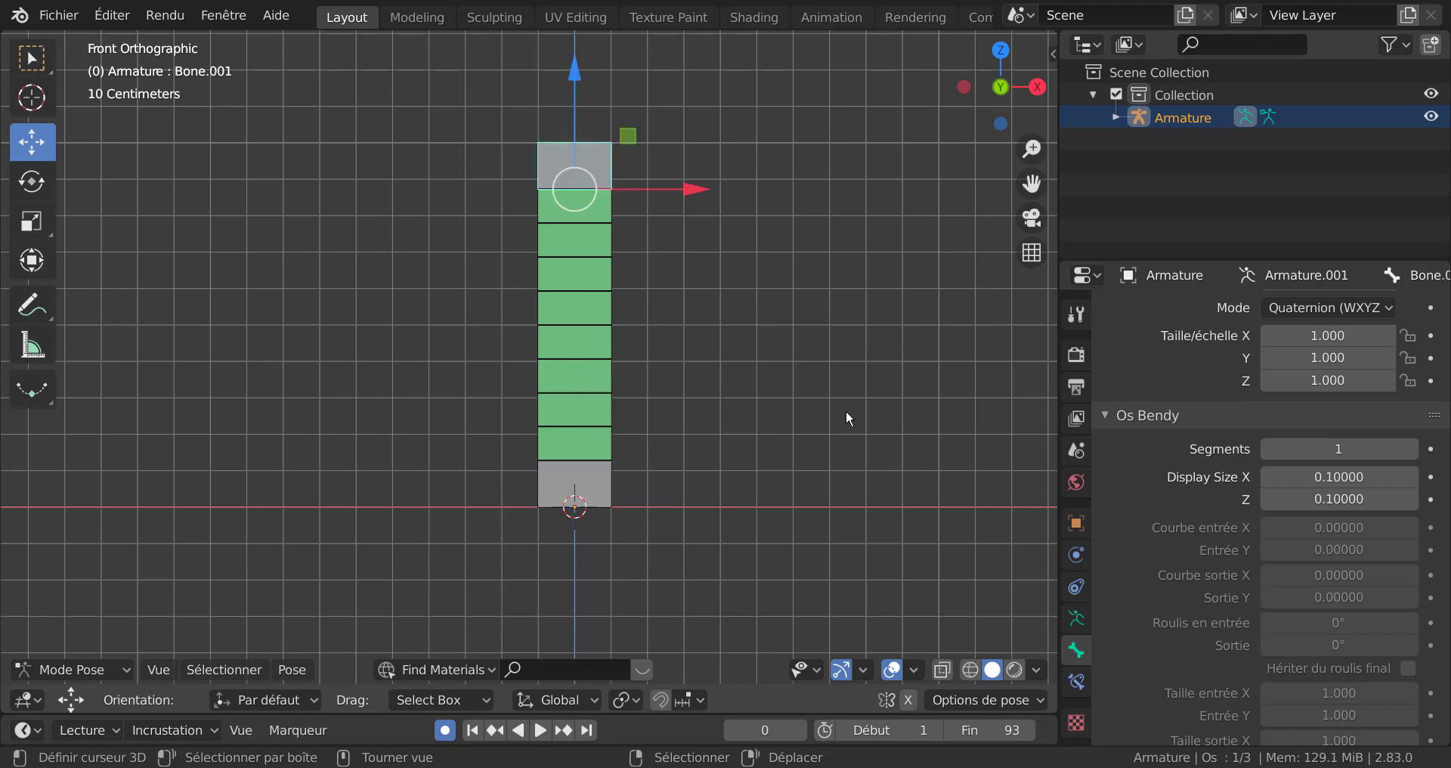
Step: Turn on the display of bone names (Noms) for the armature in the viewport
{"action": "key", "text": "r"}
{"action": "key", "text": "Escape"}
{"action": "left_click", "coordinate": [1077, 619]}
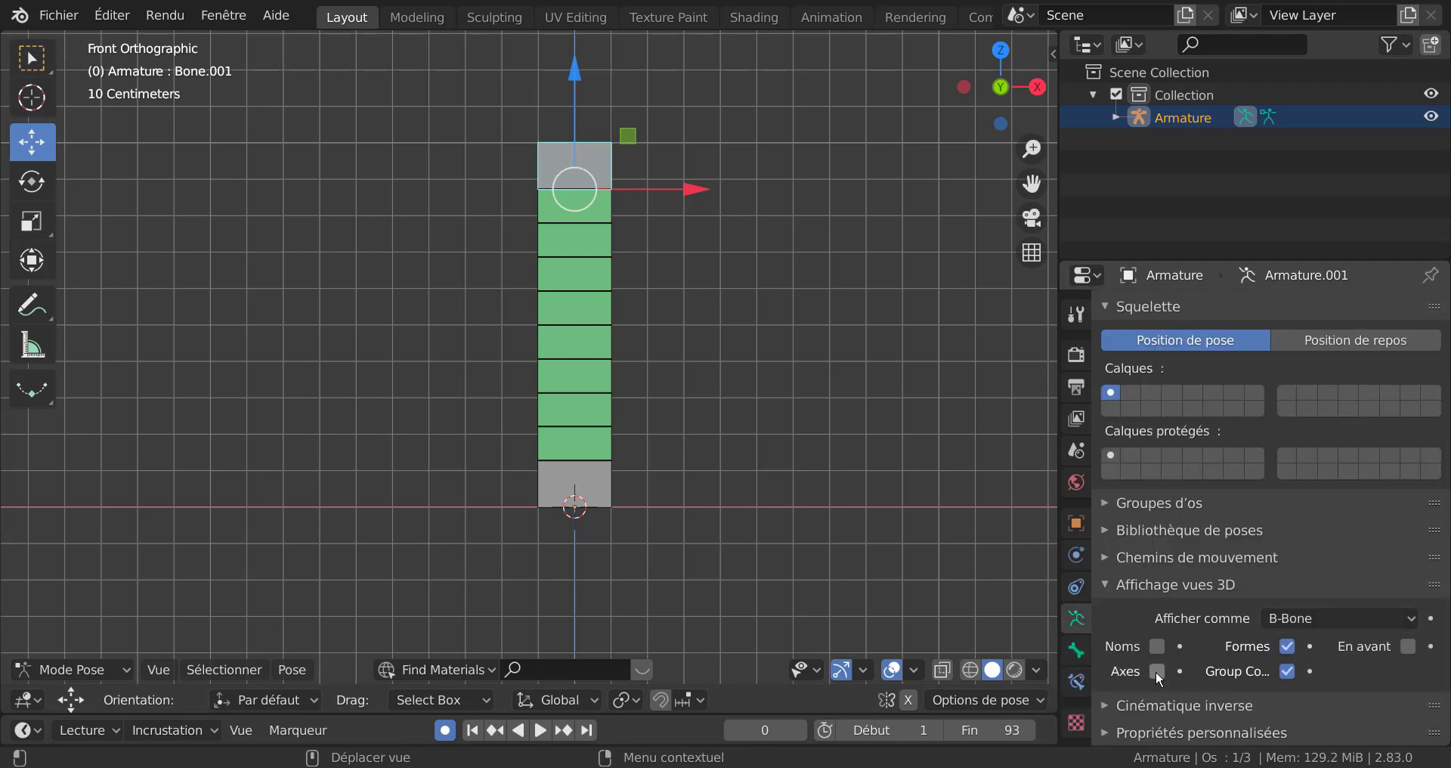
{"action": "left_click", "coordinate": [1156, 647]}
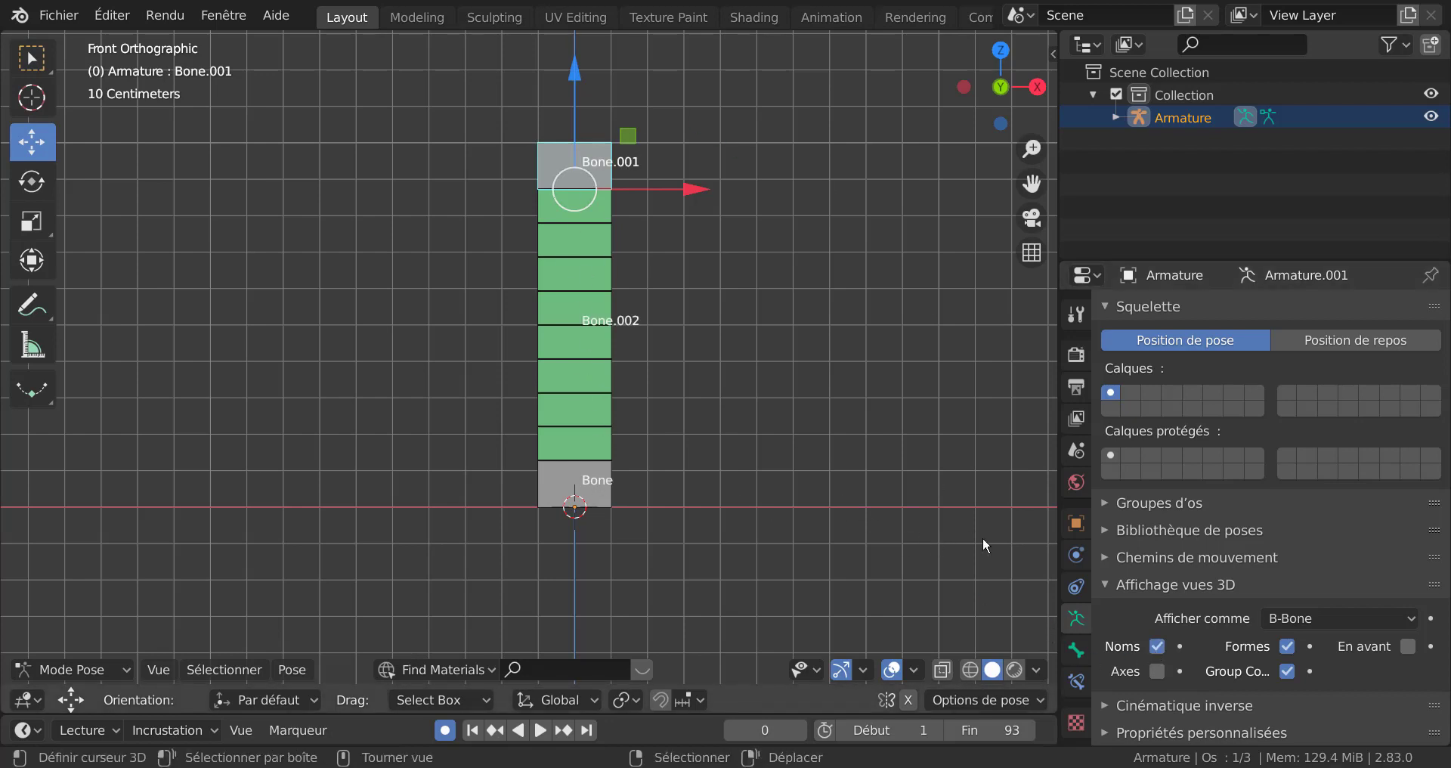
Step: Set the middle bone's bendy bone Start Handle to Absolu with Bone as its custom handle
{"action": "left_click", "coordinate": [590, 321]}
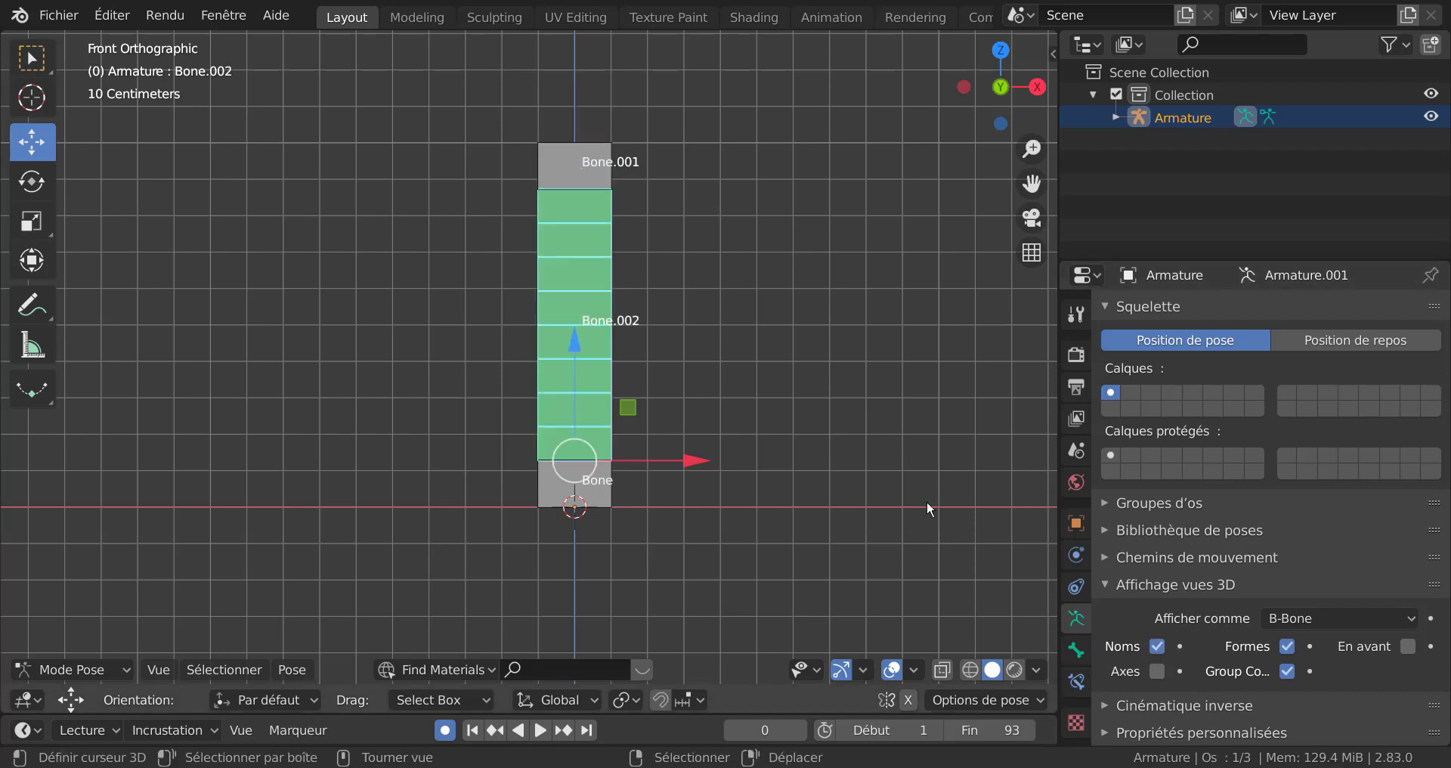
{"action": "left_click", "coordinate": [1076, 650]}
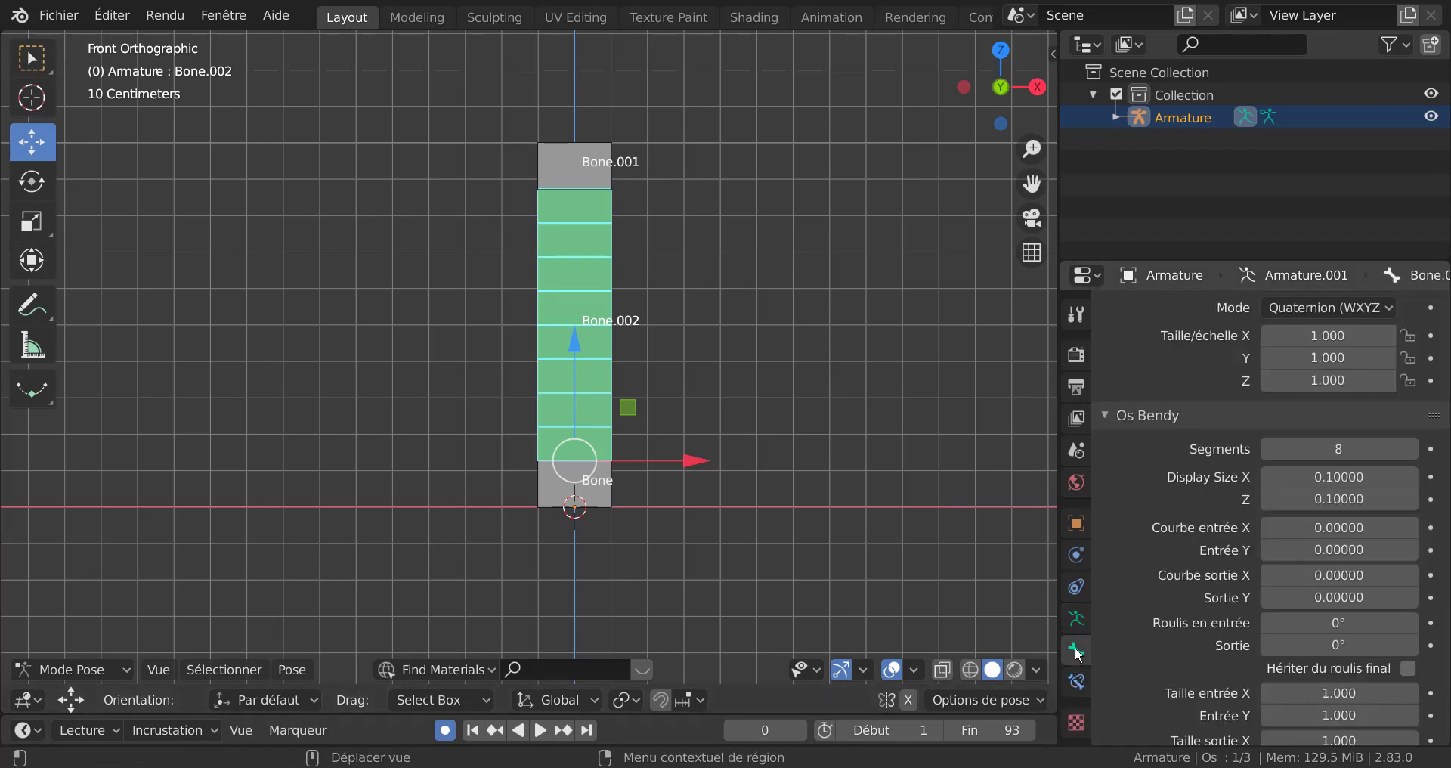
{"action": "scroll", "coordinate": [1167, 645], "scroll_direction": "down", "scroll_amount": 10}
{"action": "scroll", "coordinate": [1167, 645], "scroll_direction": "down", "scroll_amount": 3}
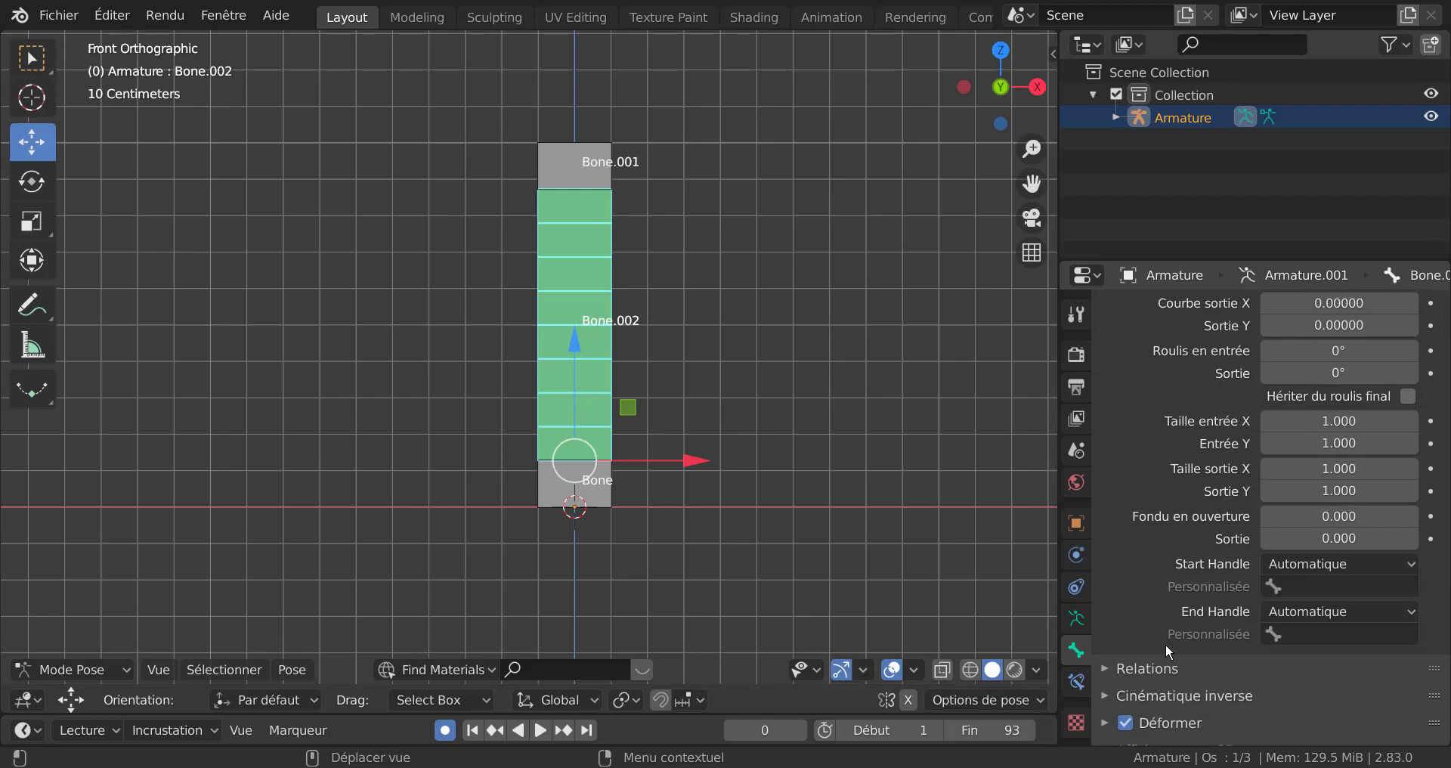
{"action": "scroll", "coordinate": [1167, 645], "scroll_direction": "up", "scroll_amount": 9}
{"action": "scroll", "coordinate": [1167, 642], "scroll_direction": "down", "scroll_amount": 8}
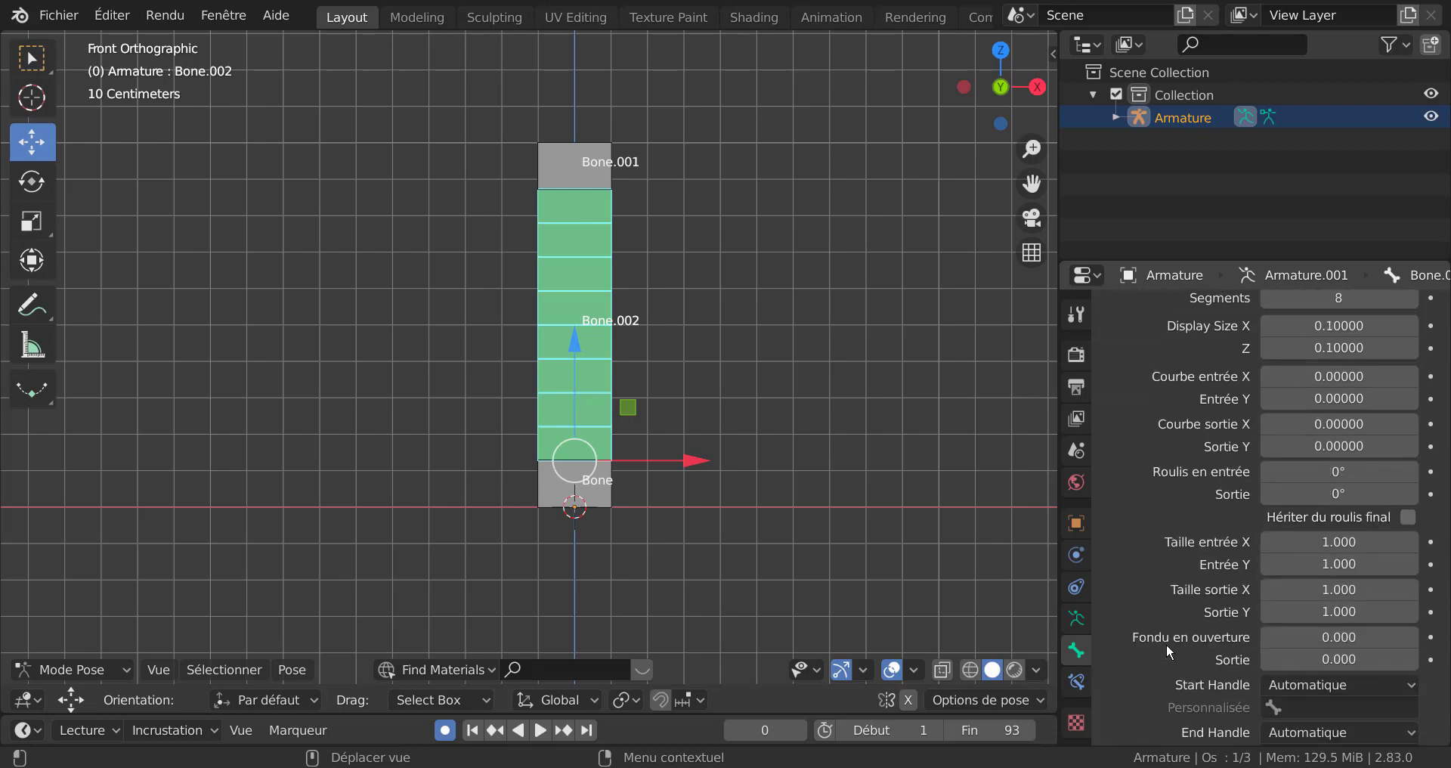
{"action": "scroll", "coordinate": [1167, 643], "scroll_direction": "up", "scroll_amount": 5}
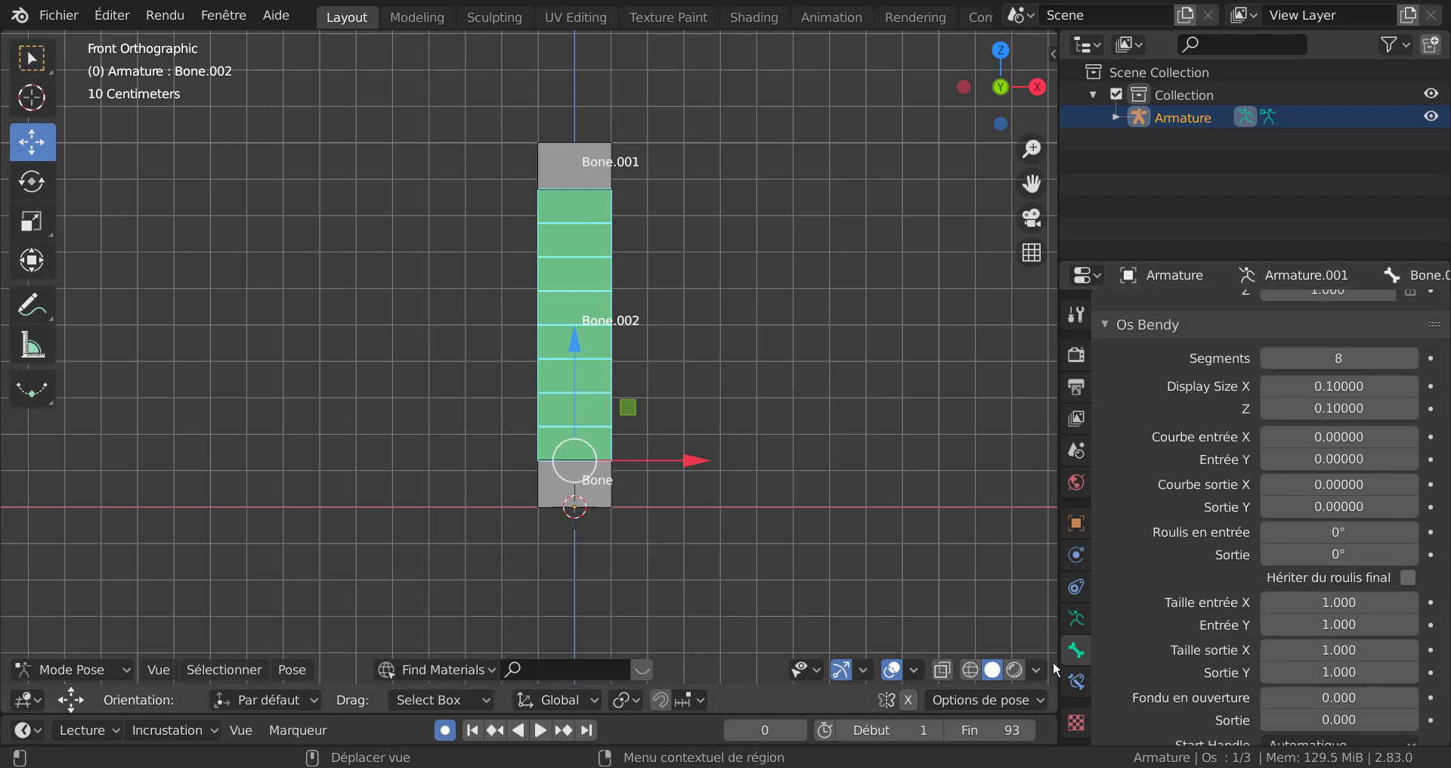
{"action": "scroll", "coordinate": [1188, 653], "scroll_direction": "down", "scroll_amount": 5}
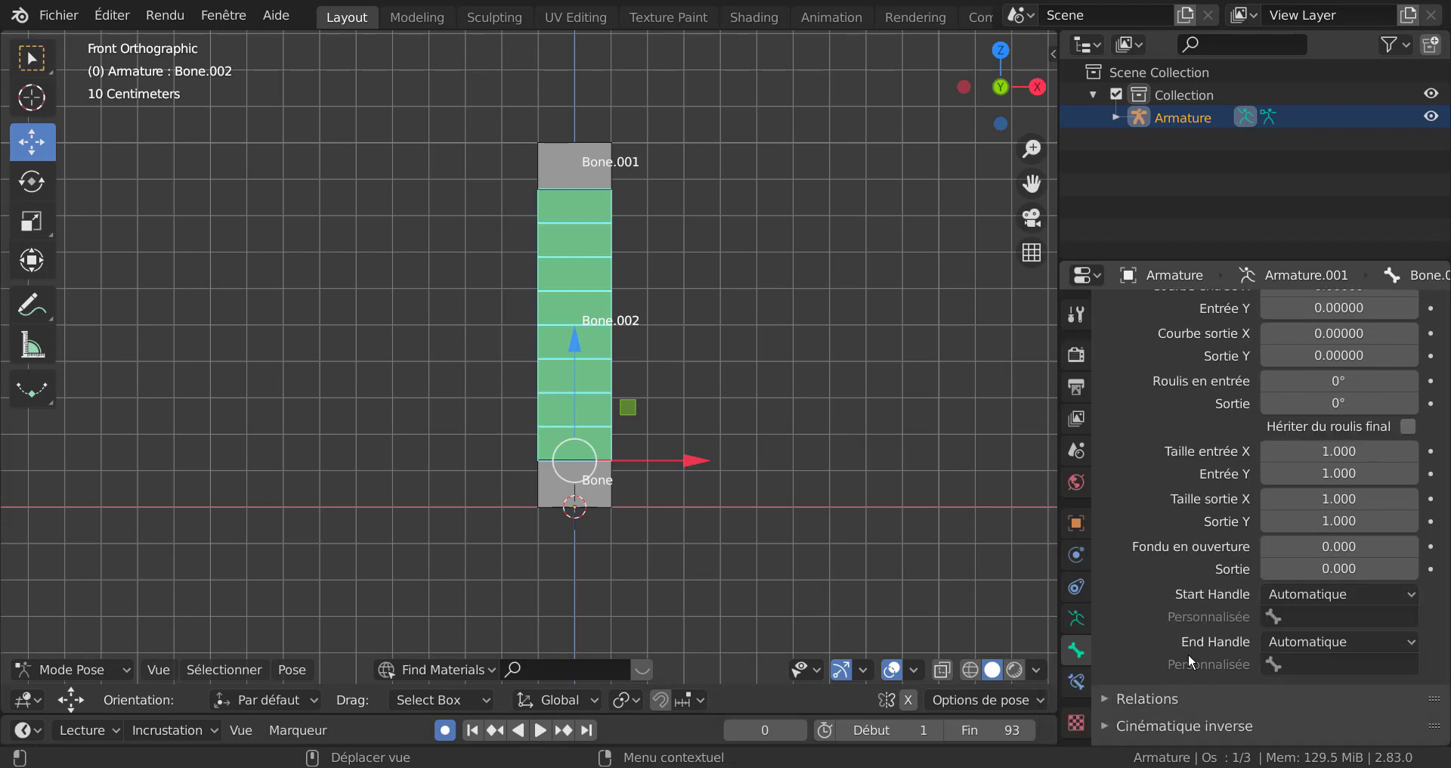
{"action": "left_click", "coordinate": [1324, 595]}
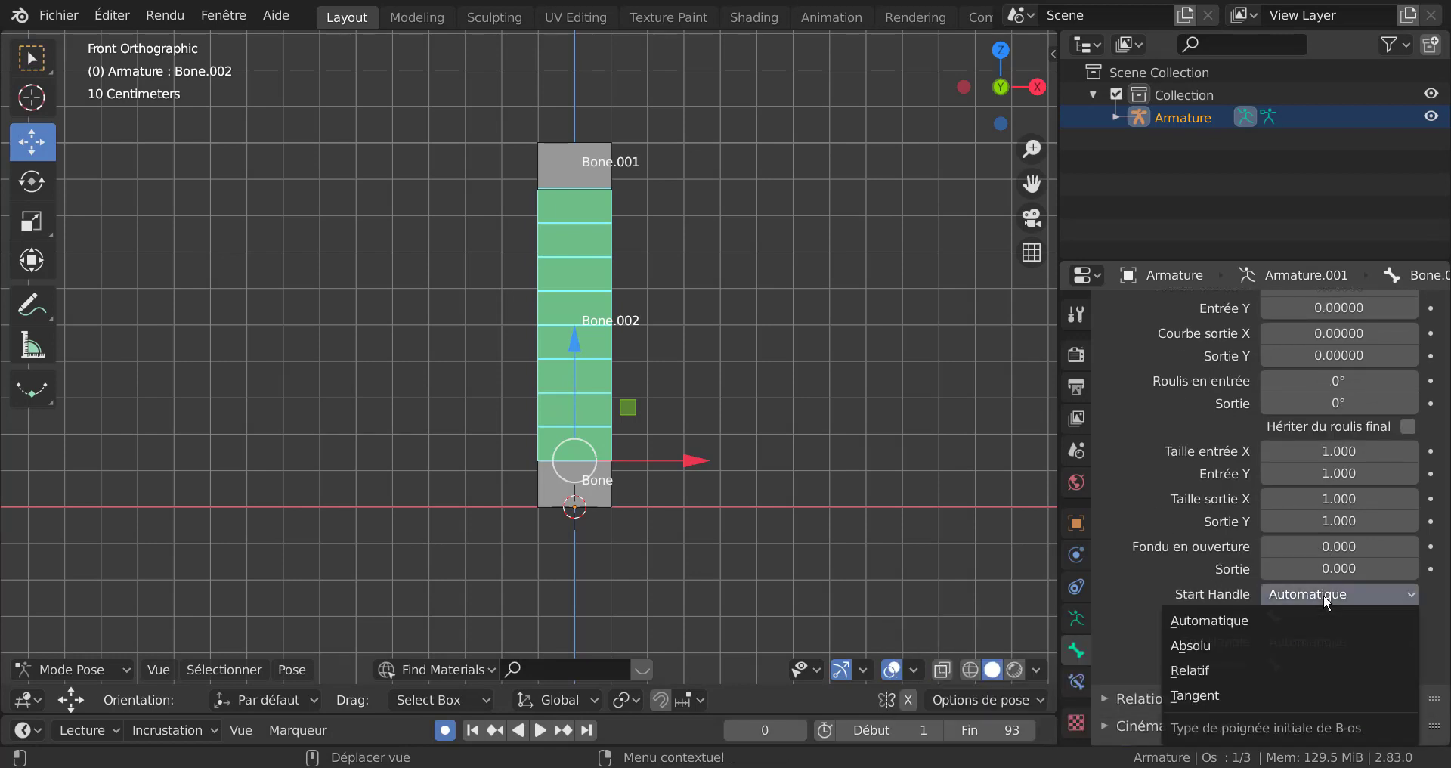
{"action": "left_click", "coordinate": [1258, 644]}
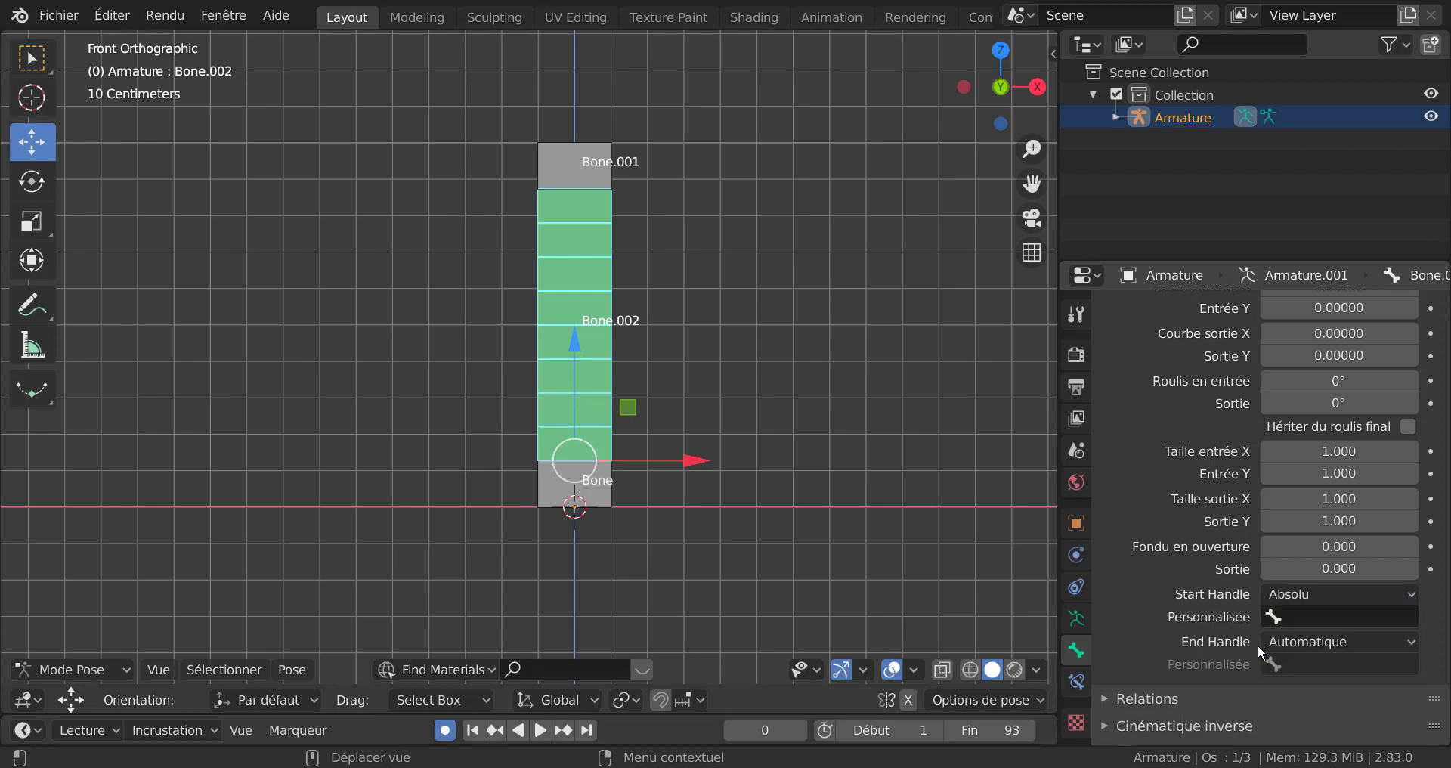
{"action": "left_click", "coordinate": [1354, 622]}
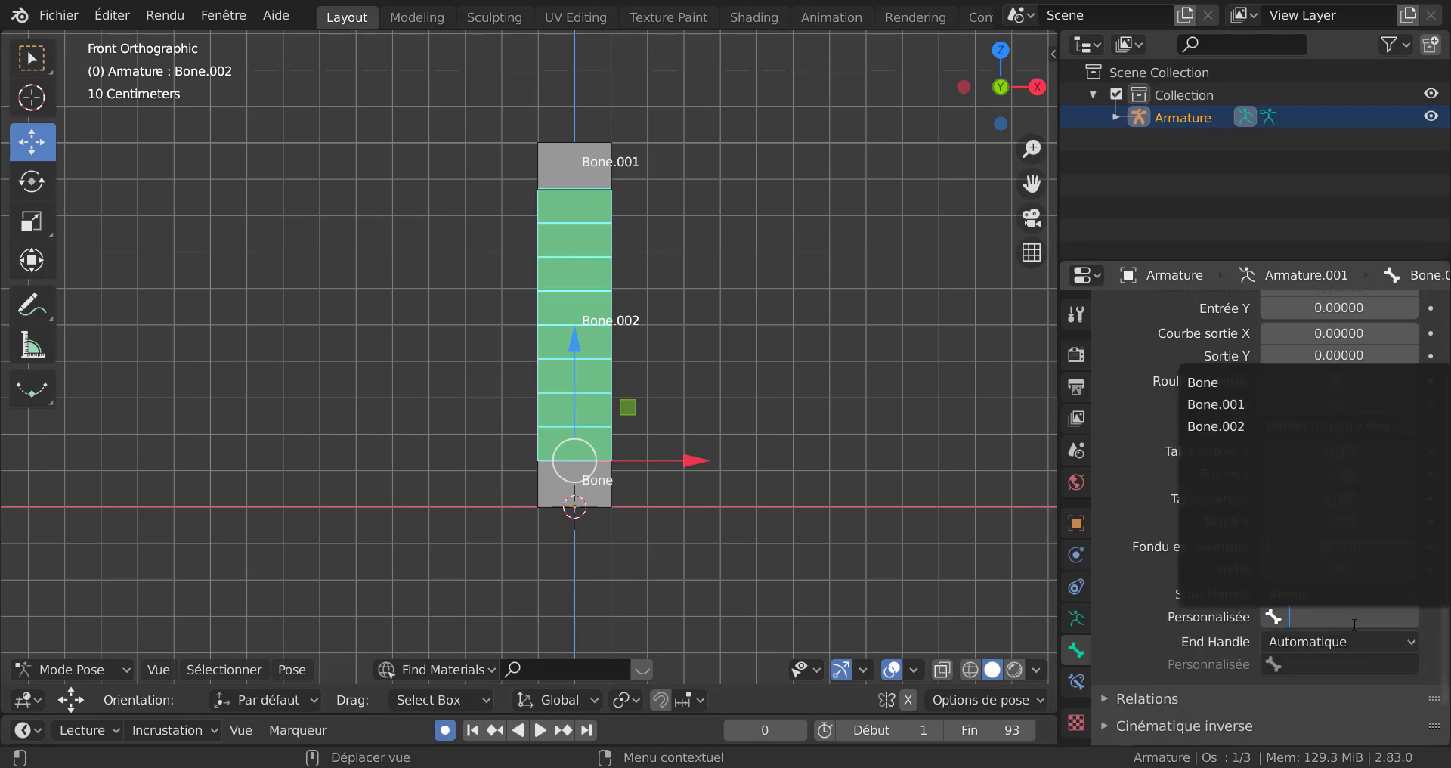
{"action": "left_click", "coordinate": [1214, 384]}
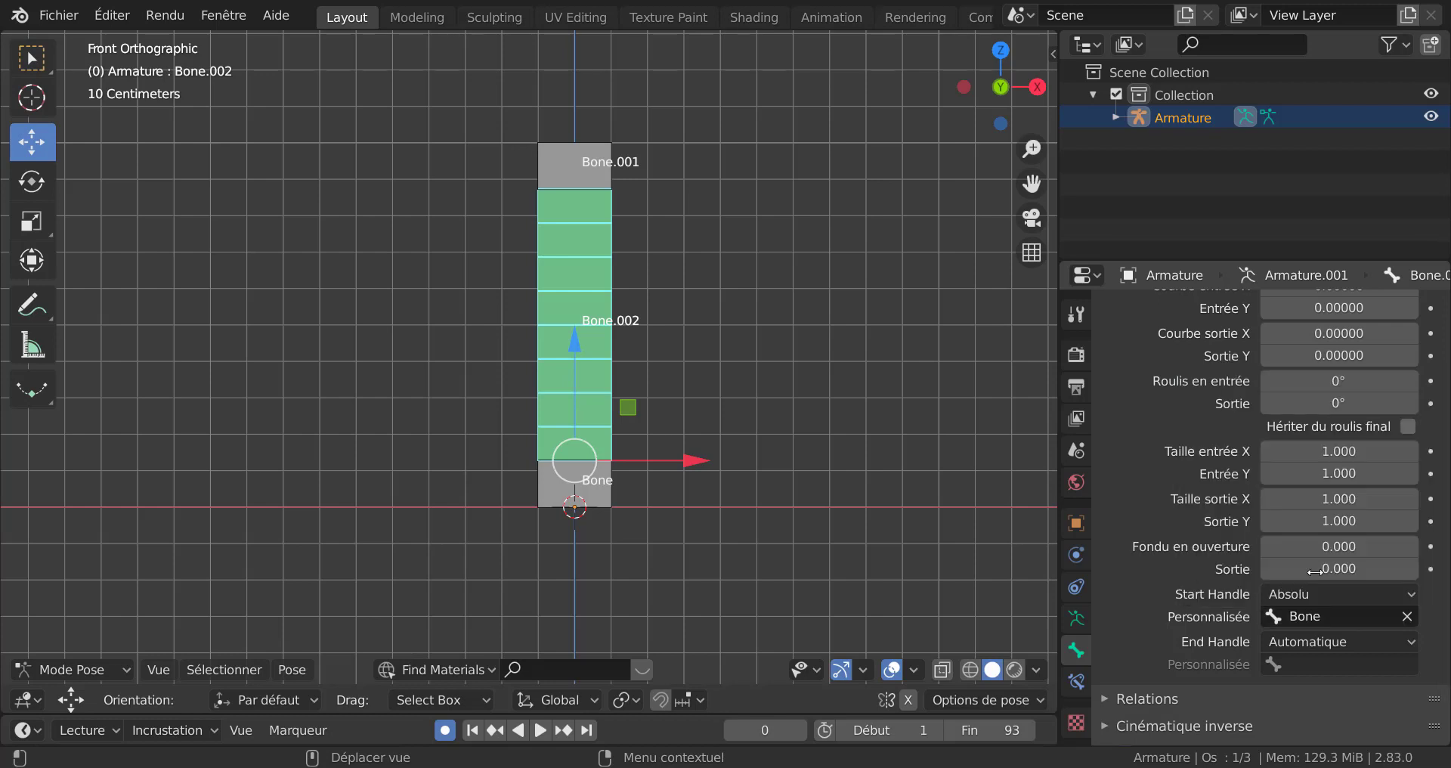
Step: Set the middle bone's End Handle to Absolu with Bone.001 as its custom handle
{"action": "left_click", "coordinate": [1319, 642]}
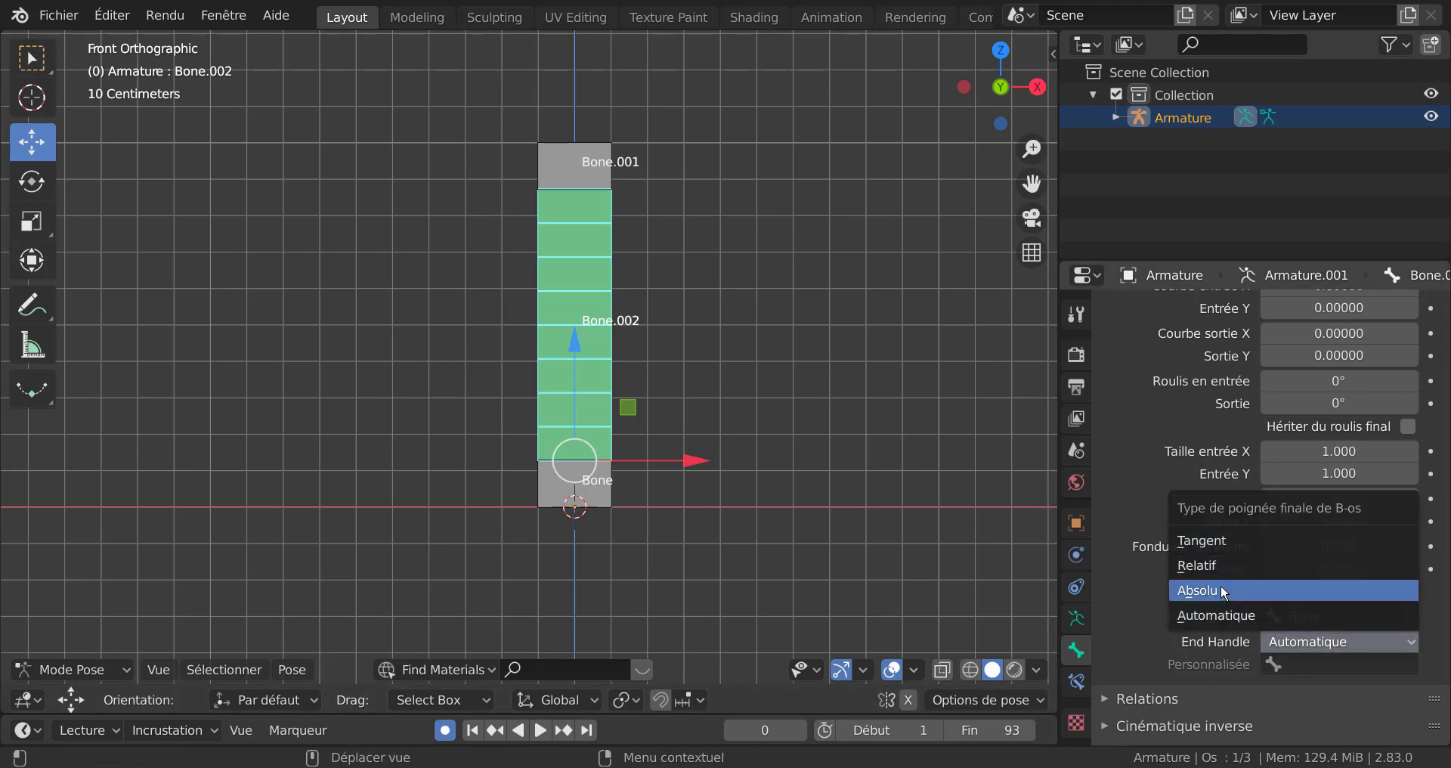
{"action": "left_click", "coordinate": [1222, 588]}
{"action": "left_click", "coordinate": [1317, 665]}
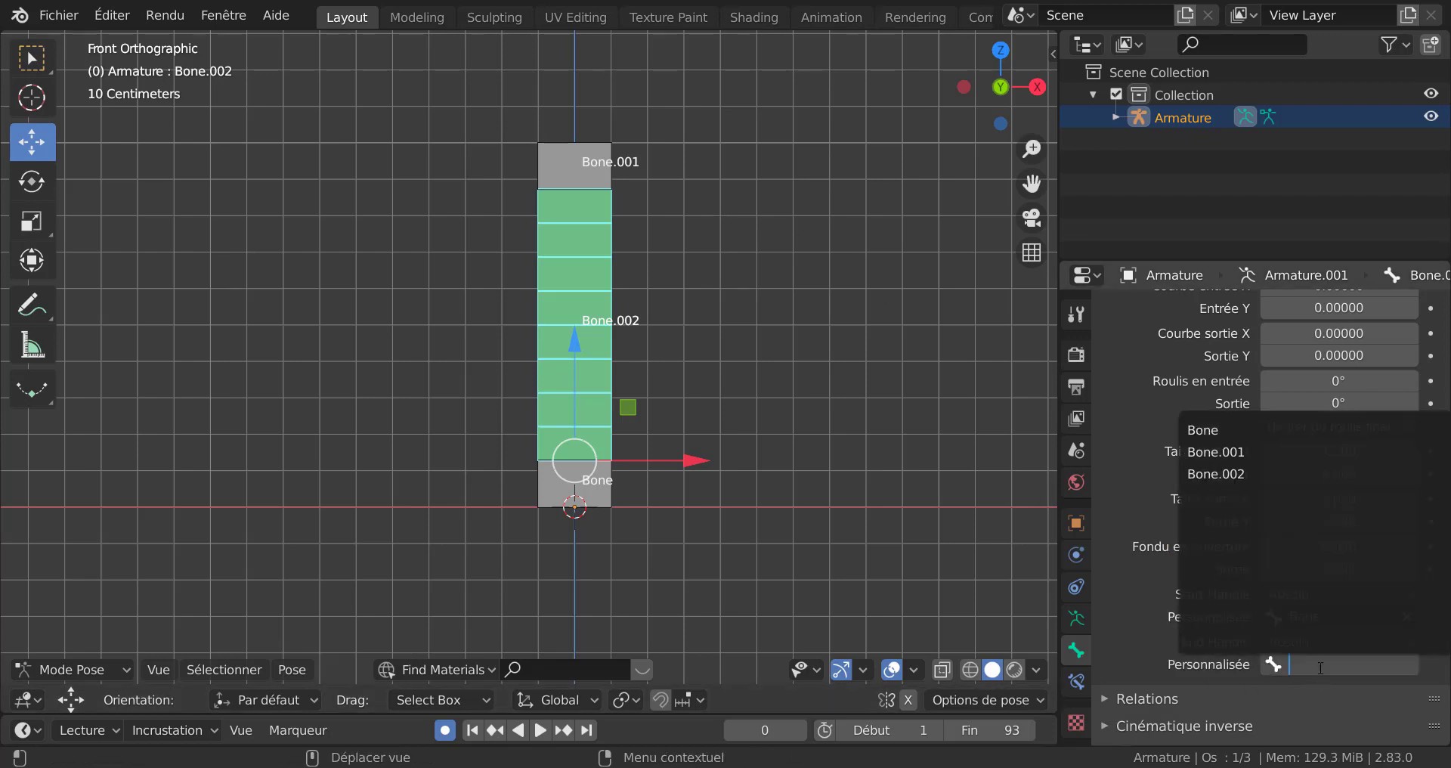
{"action": "left_click", "coordinate": [1258, 452]}
Step: Test the bending by rotating the top bone and the bottom bone in turn, cancelling each rotation
{"action": "left_click", "coordinate": [556, 160]}
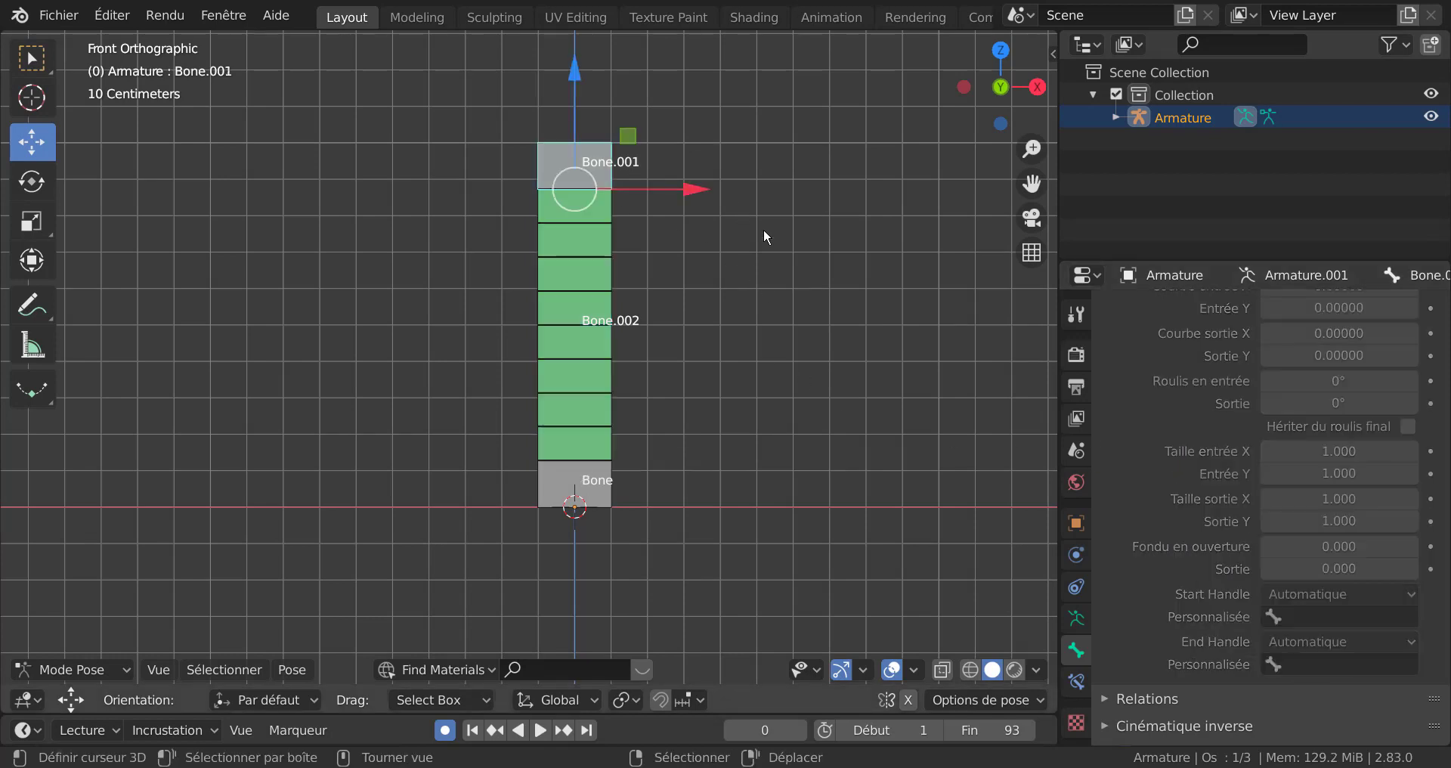
{"action": "key", "text": "r"}
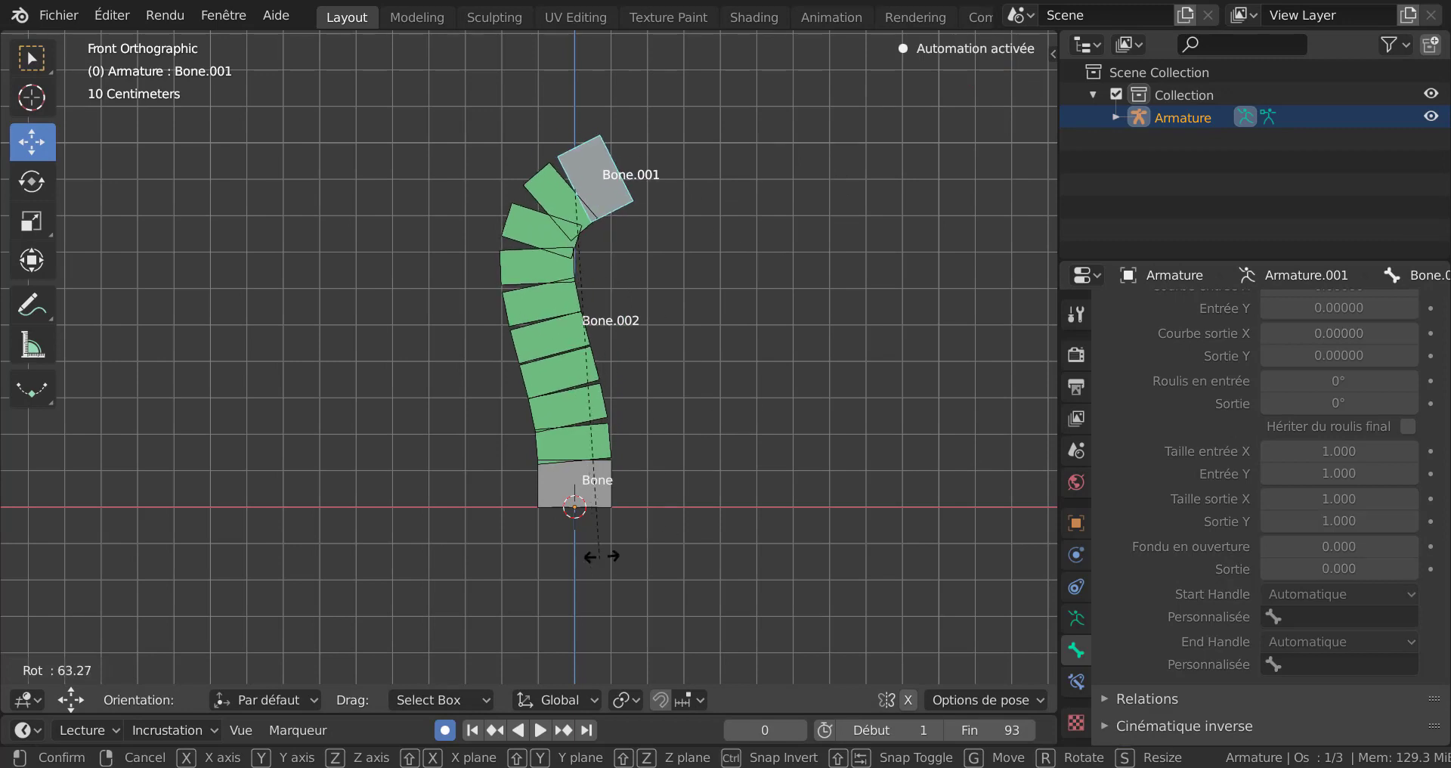
{"action": "key", "text": "Escape"}
{"action": "left_click", "coordinate": [600, 483]}
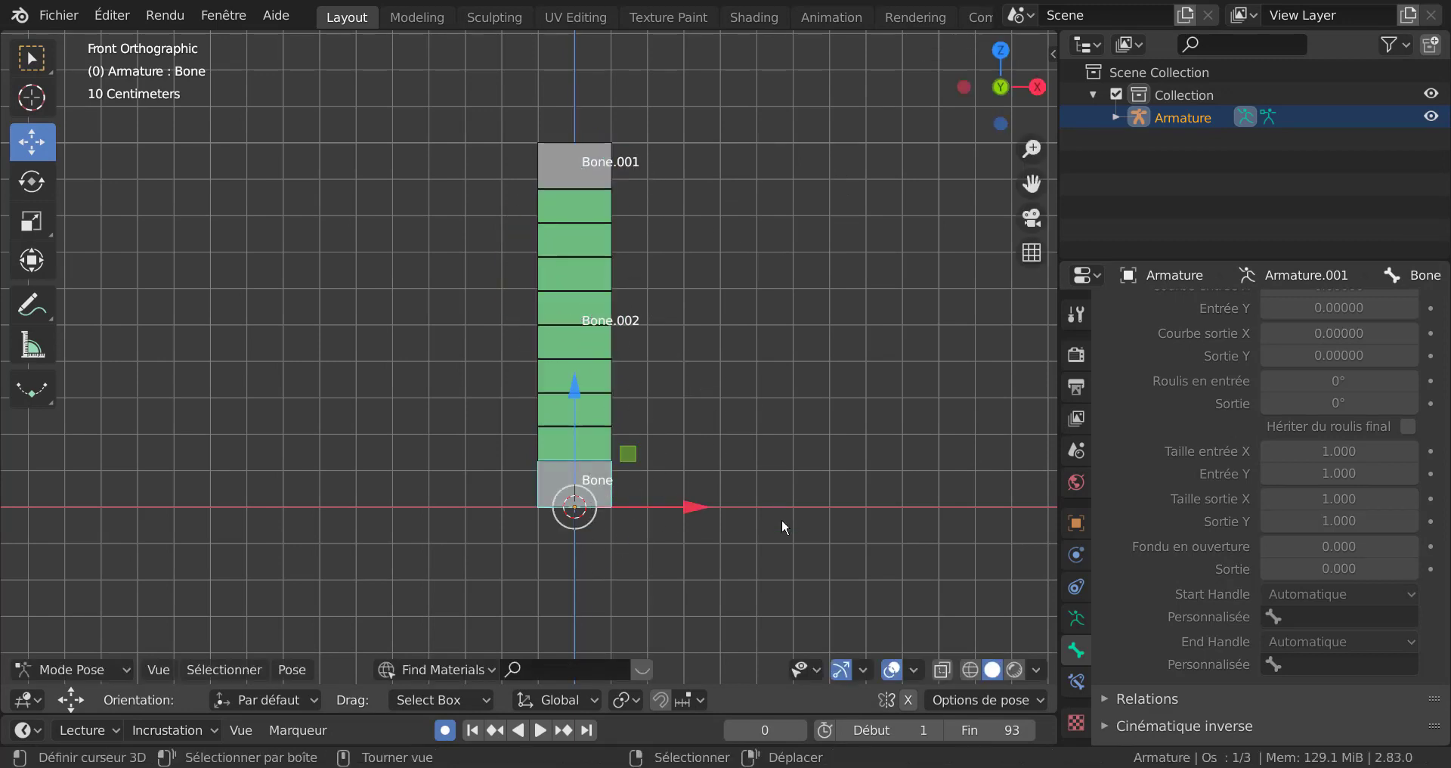
{"action": "key", "text": "r"}
{"action": "key", "text": "Escape"}
Step: Test-move the bottom and top bones, and test-rotate the middle bone, cancelling every transform
{"action": "key", "text": "g"}
{"action": "key", "text": "Escape"}
{"action": "left_click", "coordinate": [589, 160]}
{"action": "key", "text": "g"}
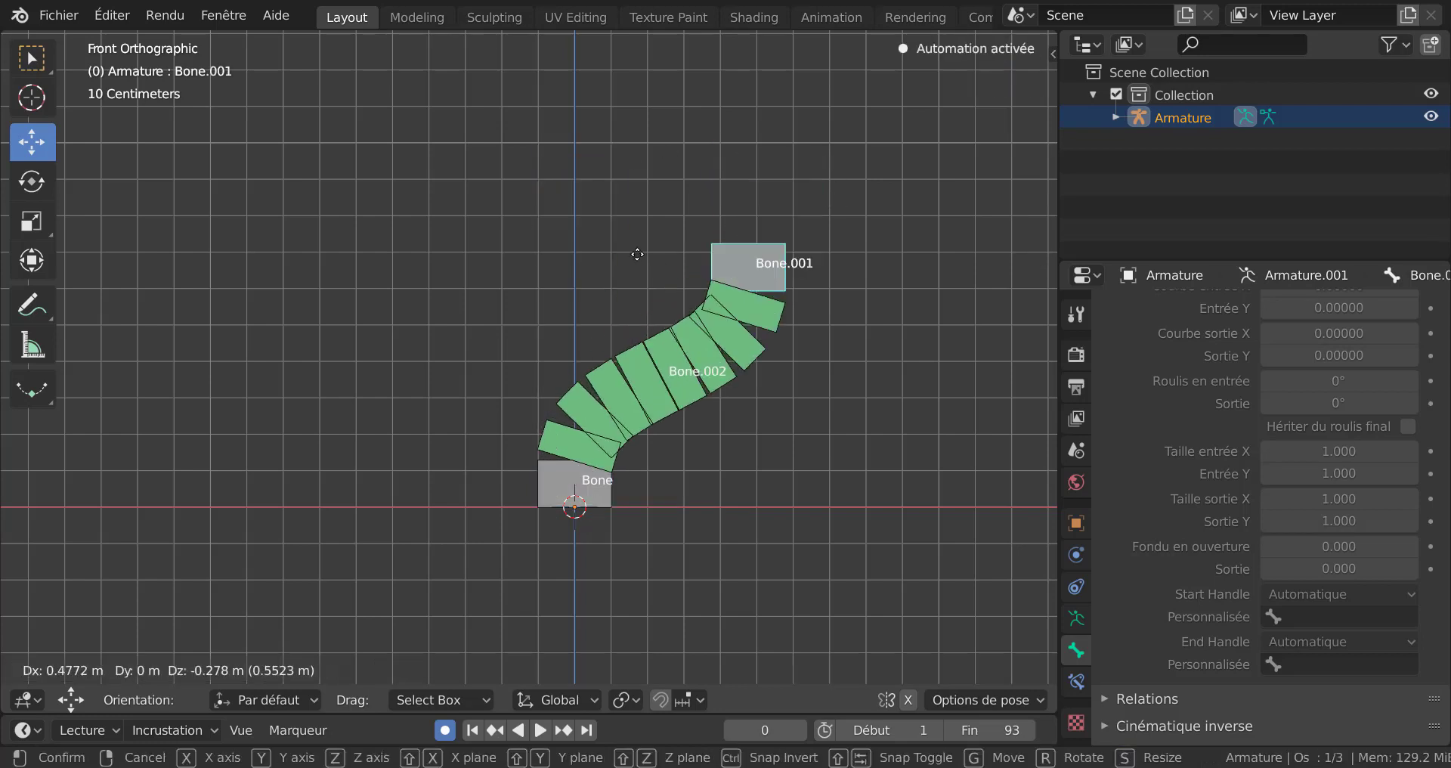
{"action": "key", "text": "Escape"}
{"action": "left_click", "coordinate": [579, 276]}
{"action": "key", "text": "r"}
{"action": "key", "text": "Escape"}
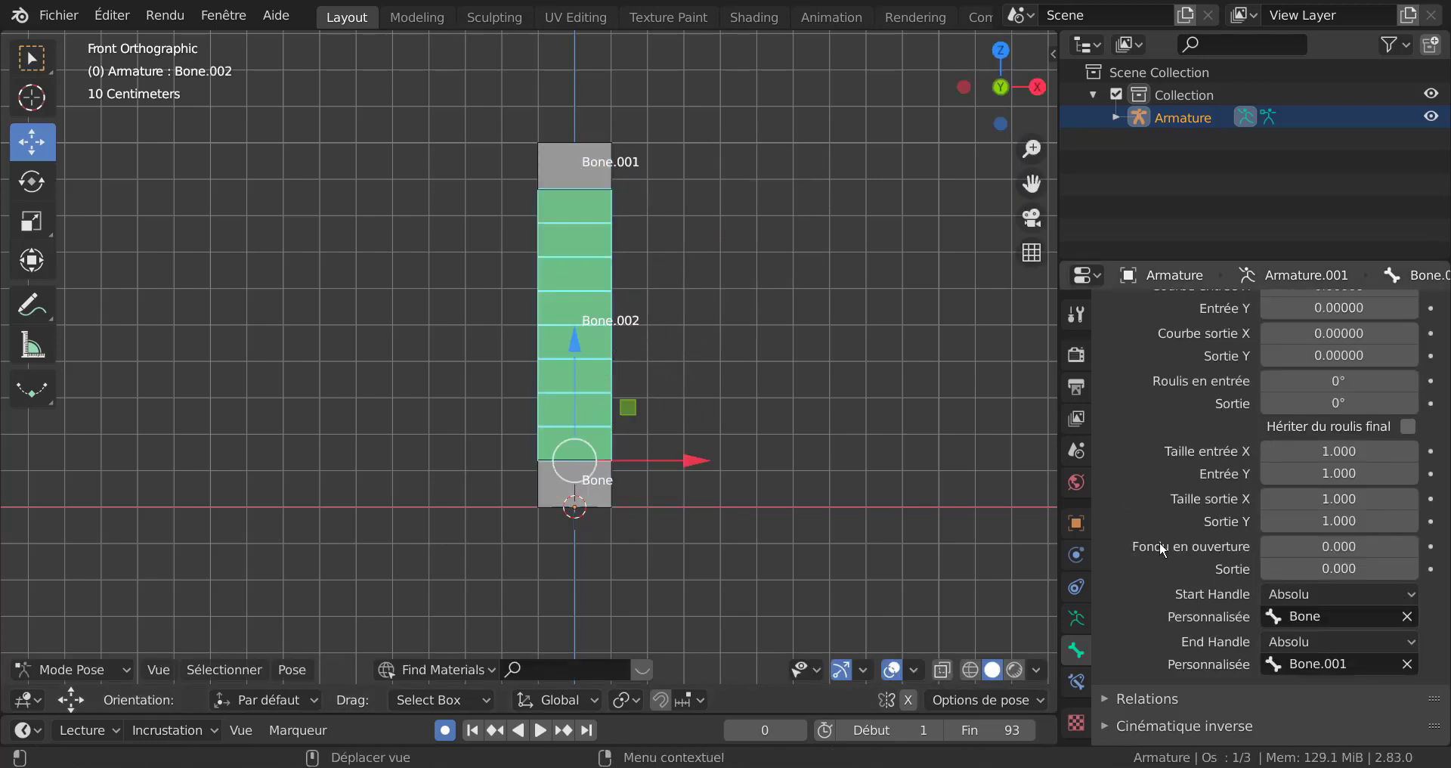
Step: Switch to Object Mode and add a monkey mesh (Singe) at the armature's base
{"action": "scroll", "coordinate": [1159, 541], "scroll_direction": "up", "scroll_amount": 2}
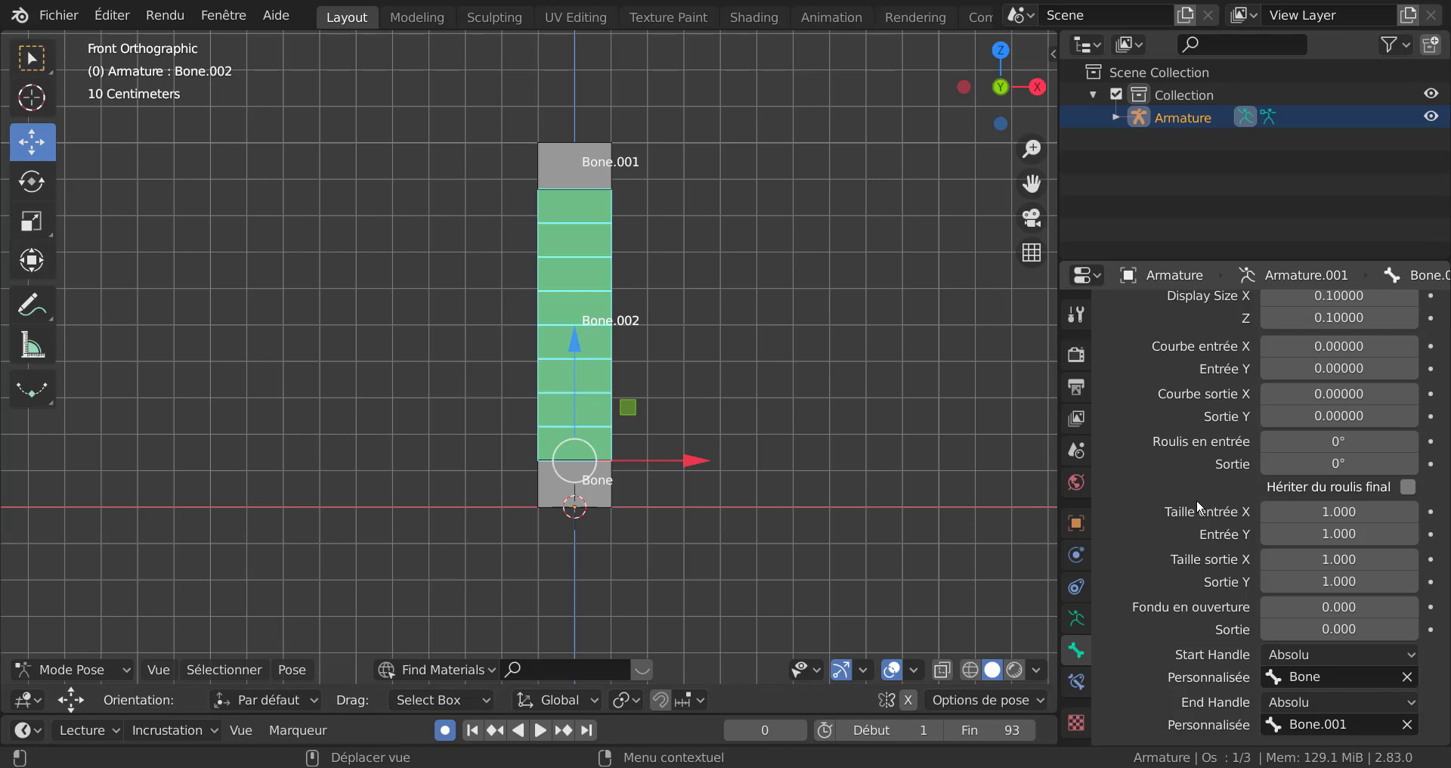
{"action": "left_click", "coordinate": [232, 669]}
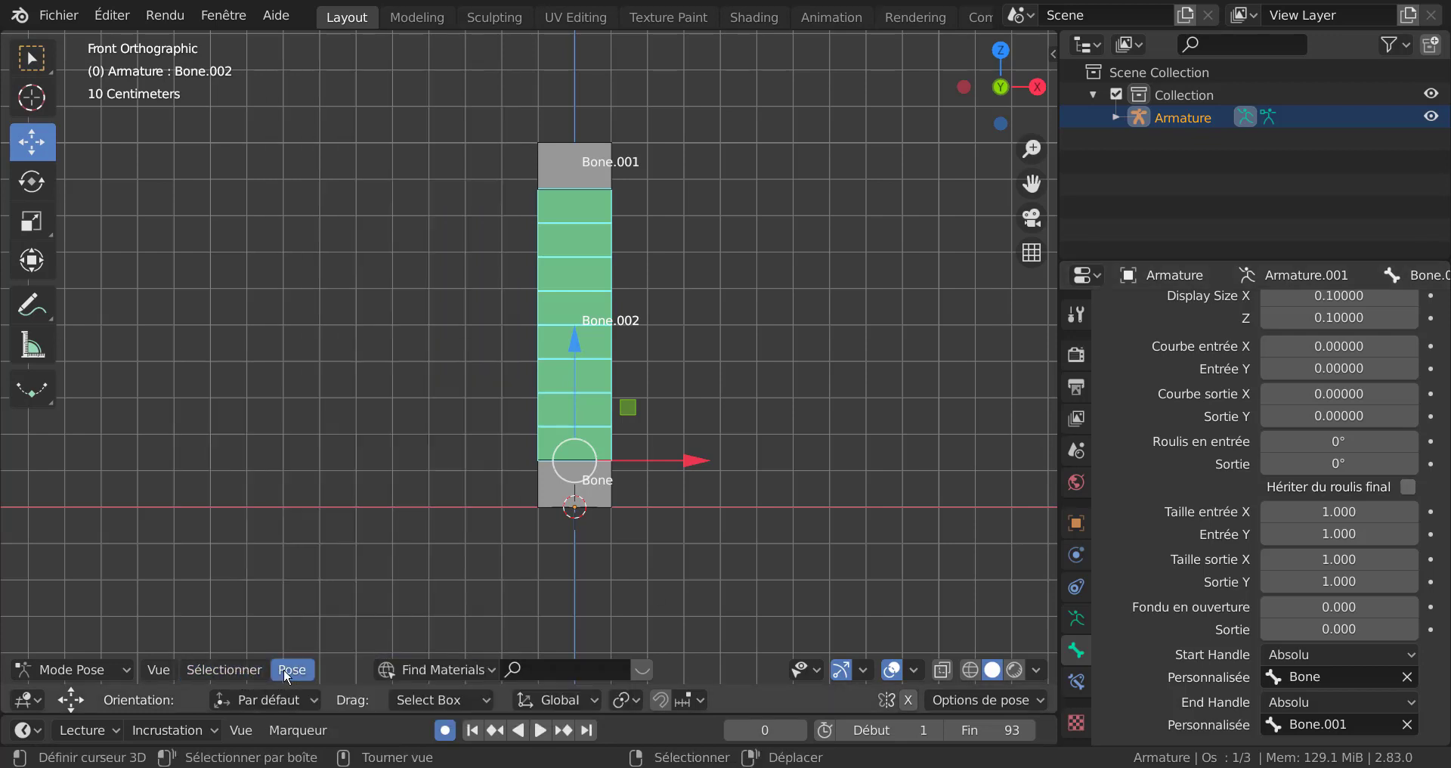
{"action": "key", "text": "Tab"}
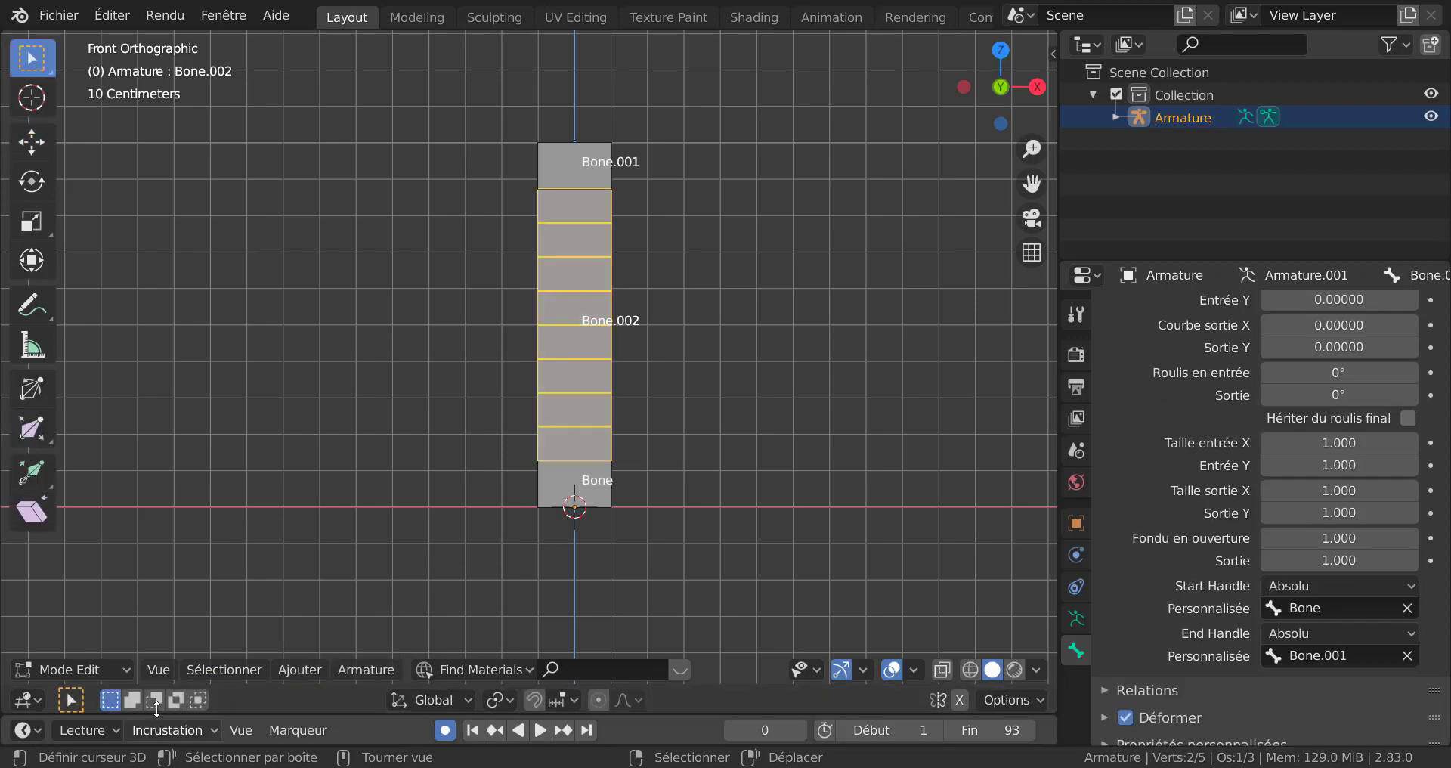
{"action": "left_click", "coordinate": [306, 672]}
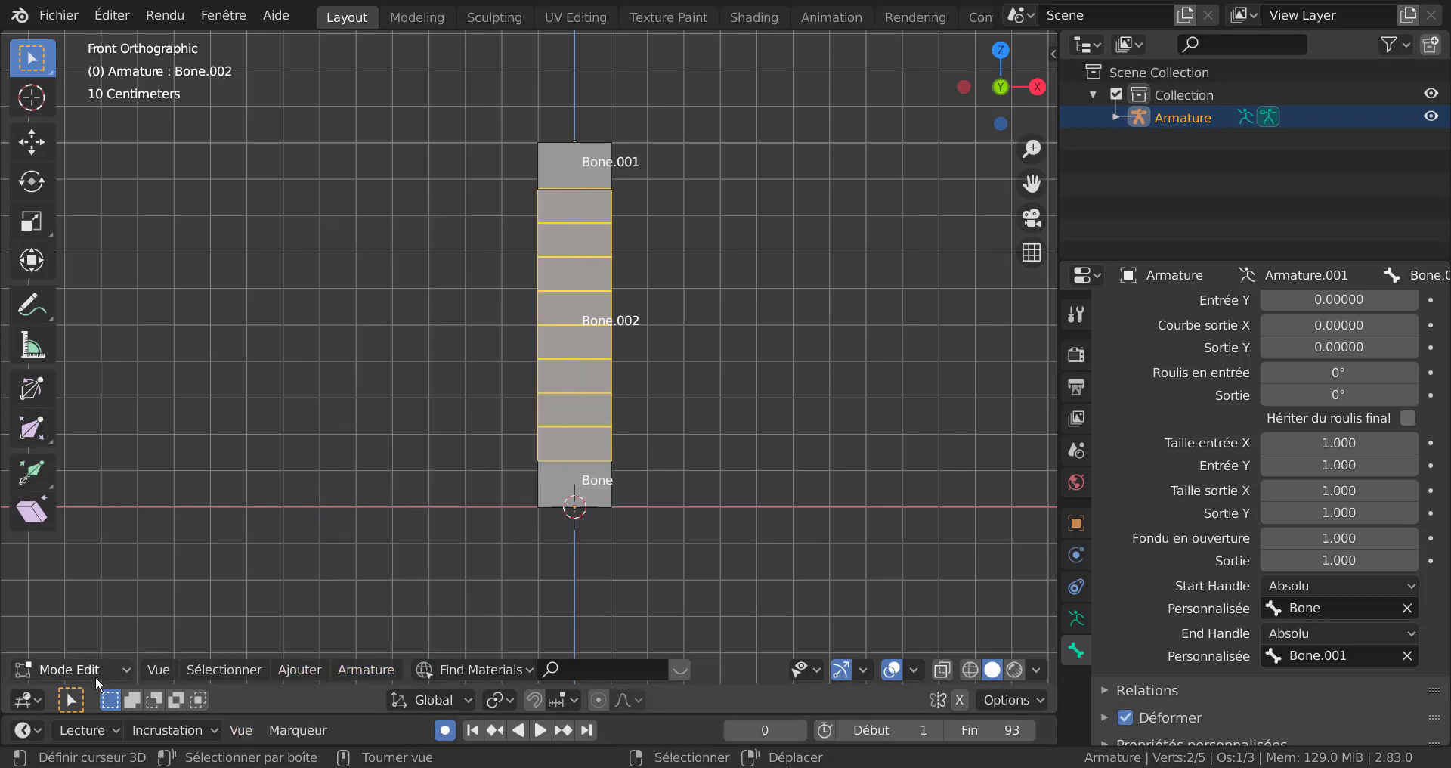
{"action": "left_click", "coordinate": [72, 670]}
{"action": "left_click", "coordinate": [110, 648]}
{"action": "left_click", "coordinate": [284, 669]}
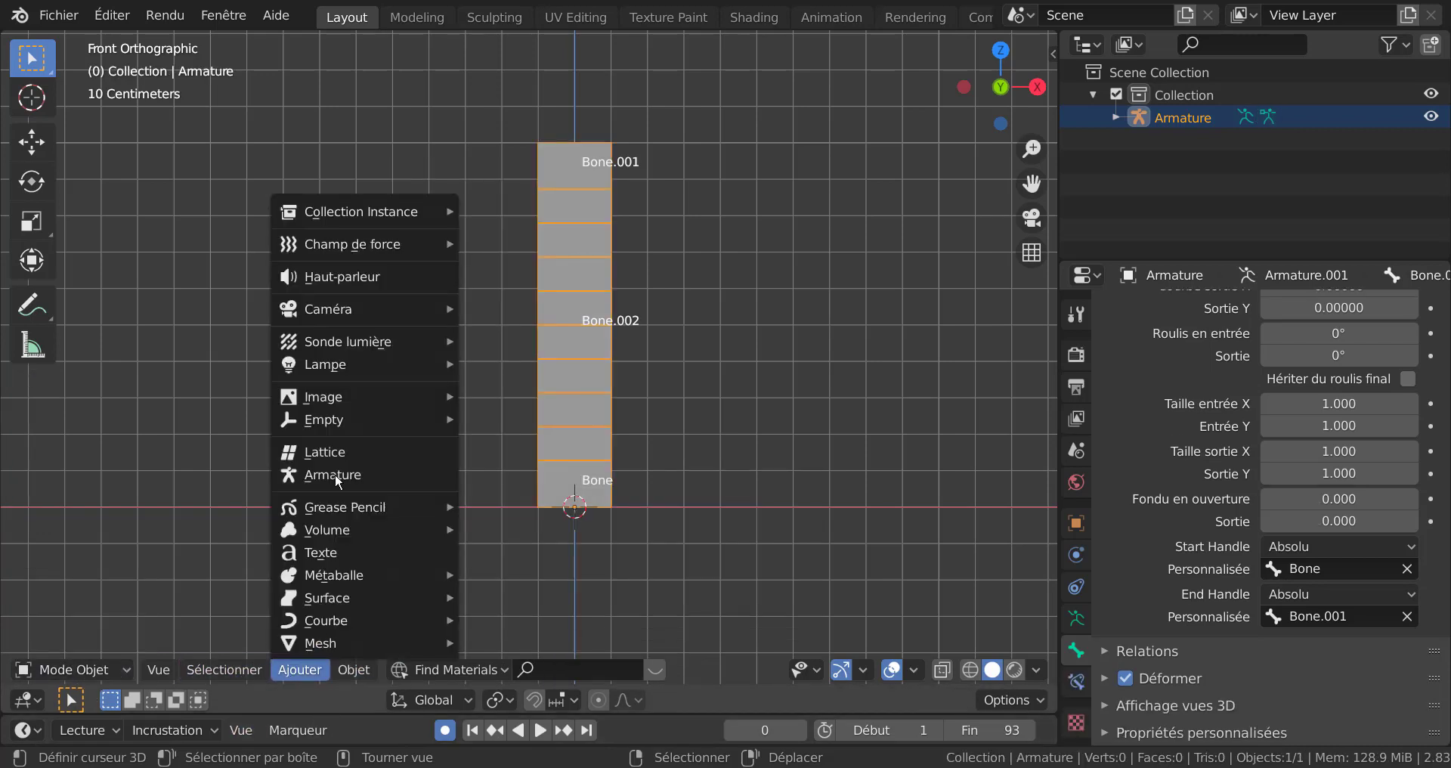
{"action": "mouse_move", "coordinate": [326, 644]}
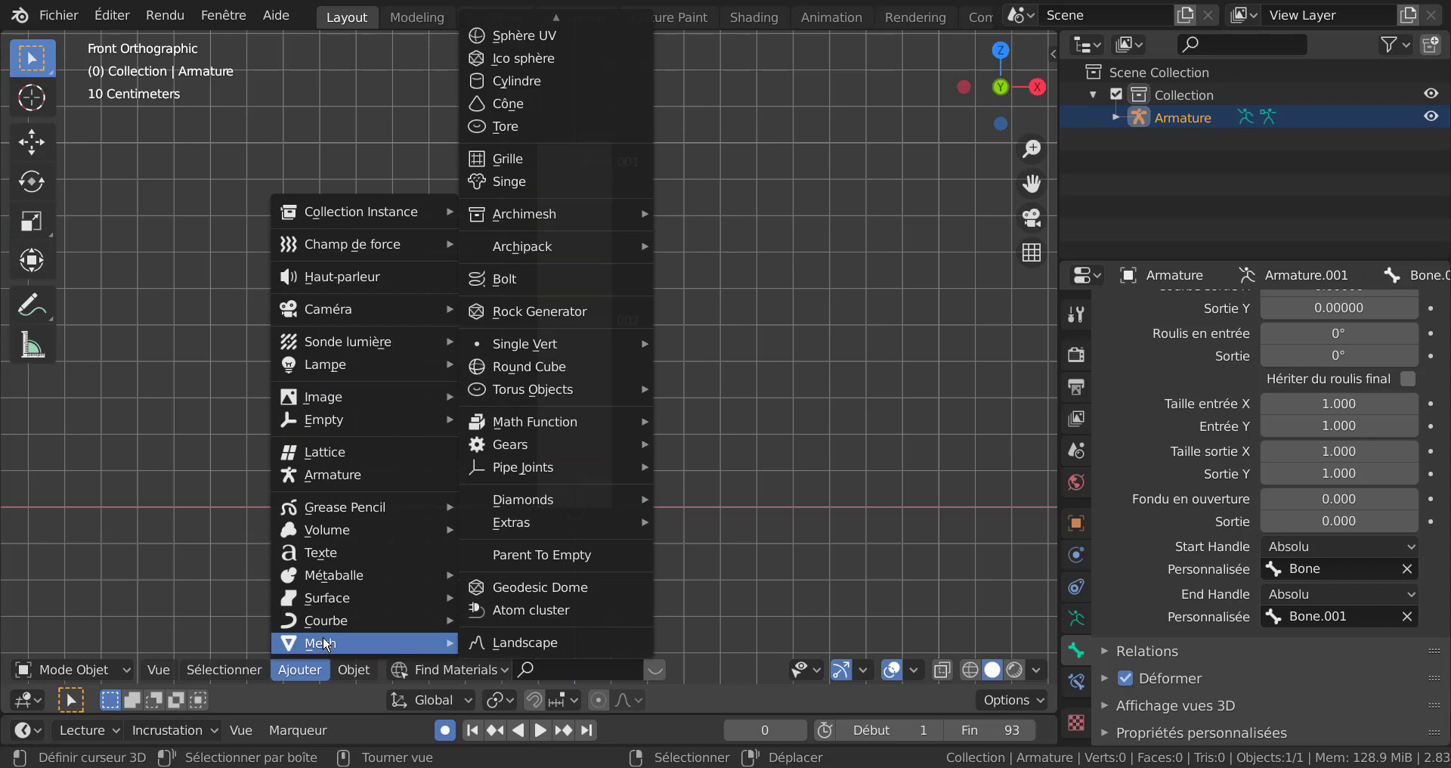
{"action": "left_click", "coordinate": [497, 186]}
Step: Parent the monkey mesh to the armature with automatic weights (Avec poids automatiques)
{"action": "scroll", "coordinate": [757, 362], "scroll_direction": "down", "scroll_amount": 5}
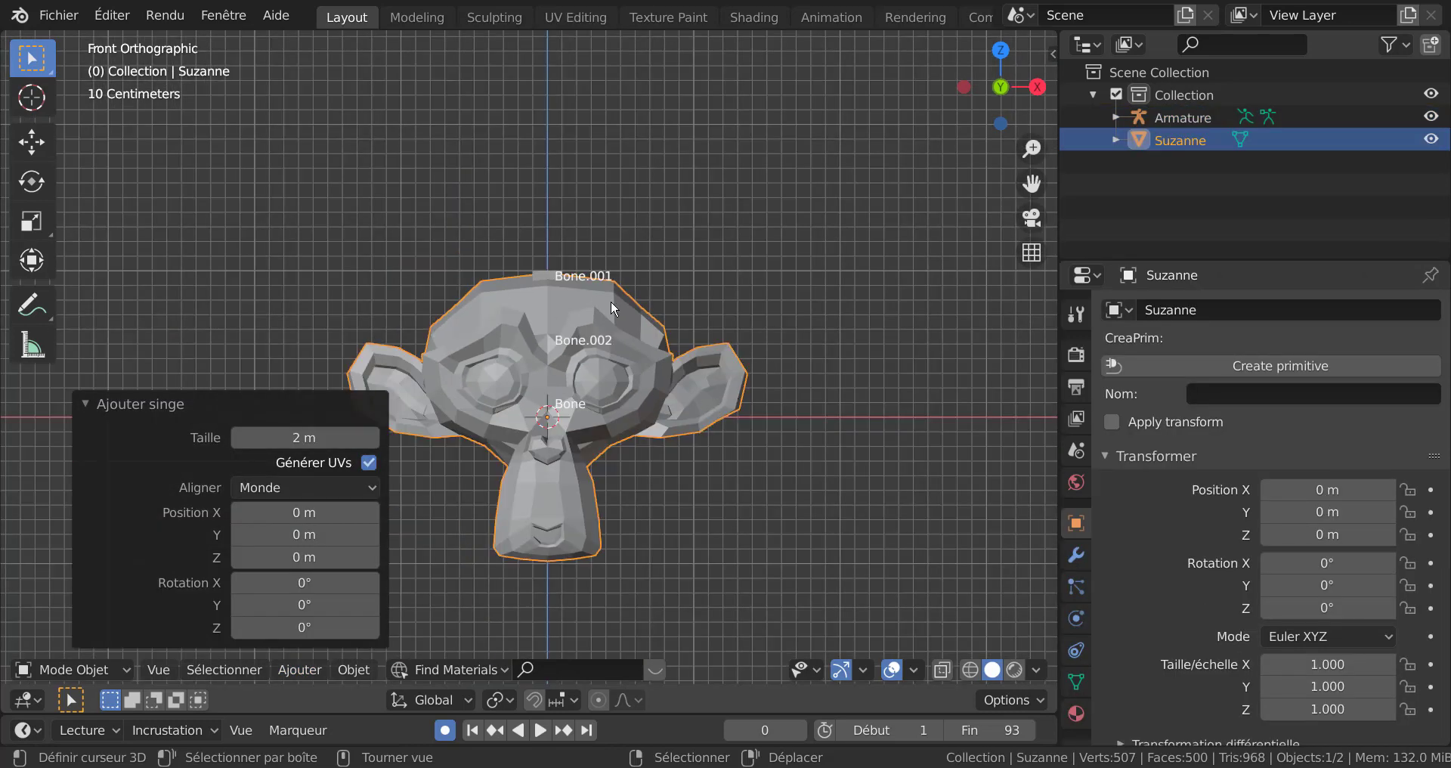
{"action": "scroll", "coordinate": [590, 295], "scroll_direction": "up", "scroll_amount": 3}
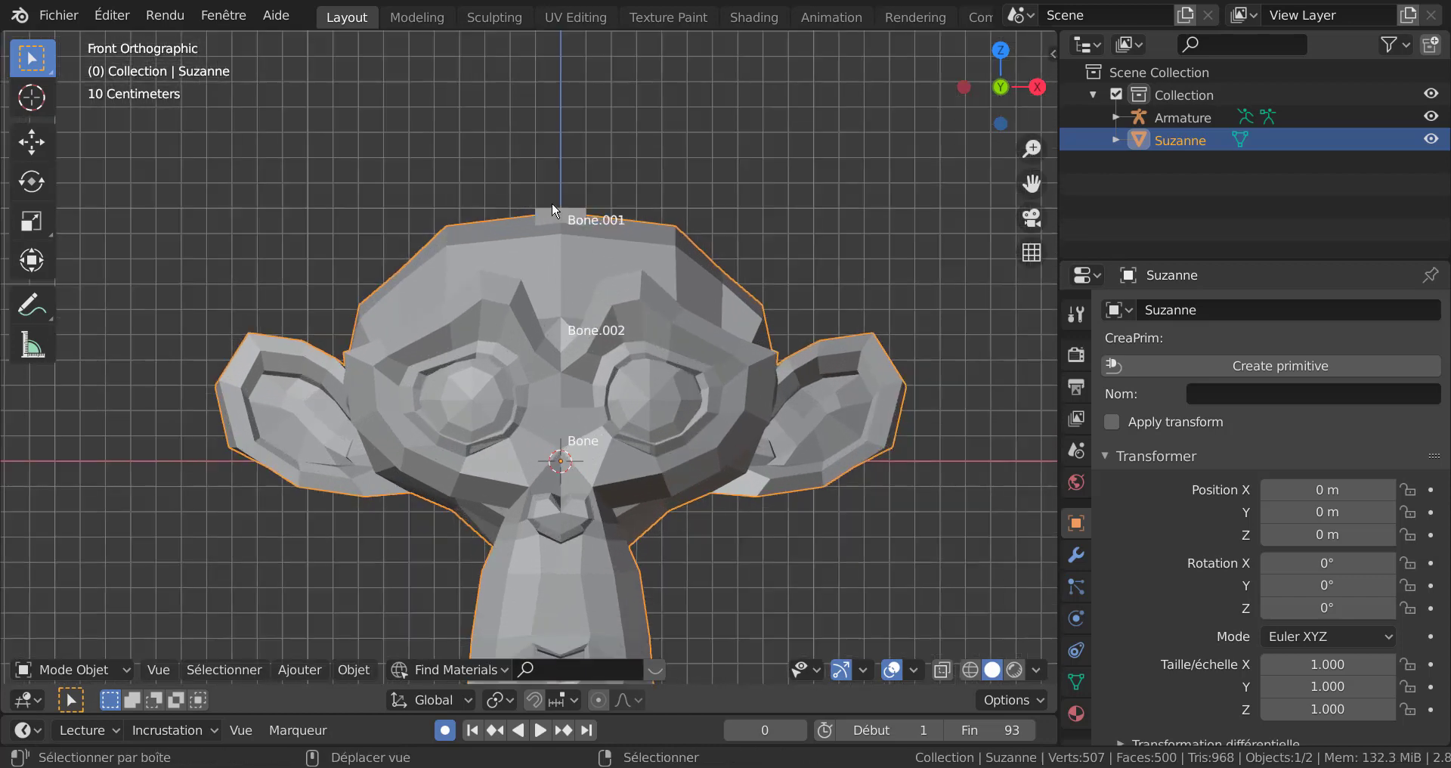
{"action": "left_click", "coordinate": [553, 204], "text": "shift"}
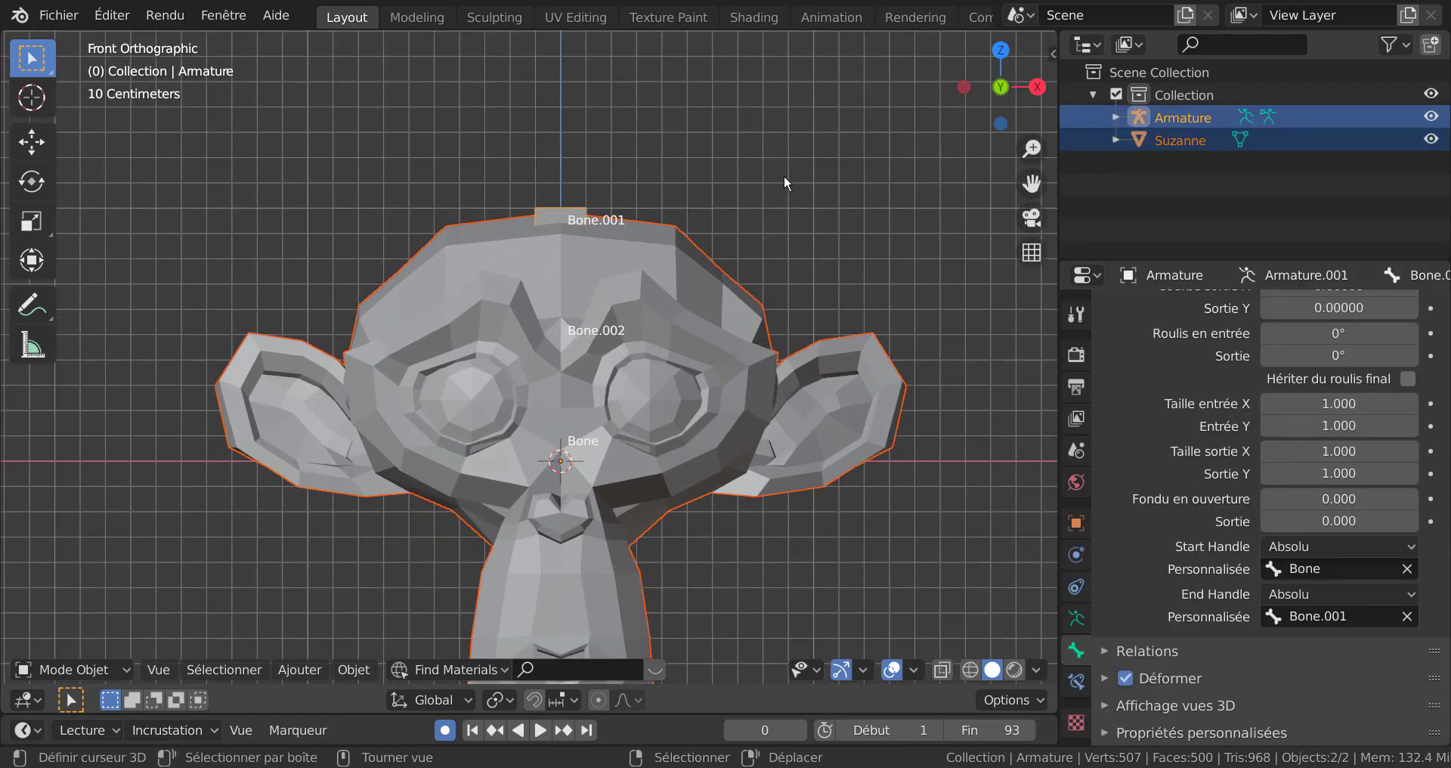
{"action": "key", "text": "ctrl+p"}
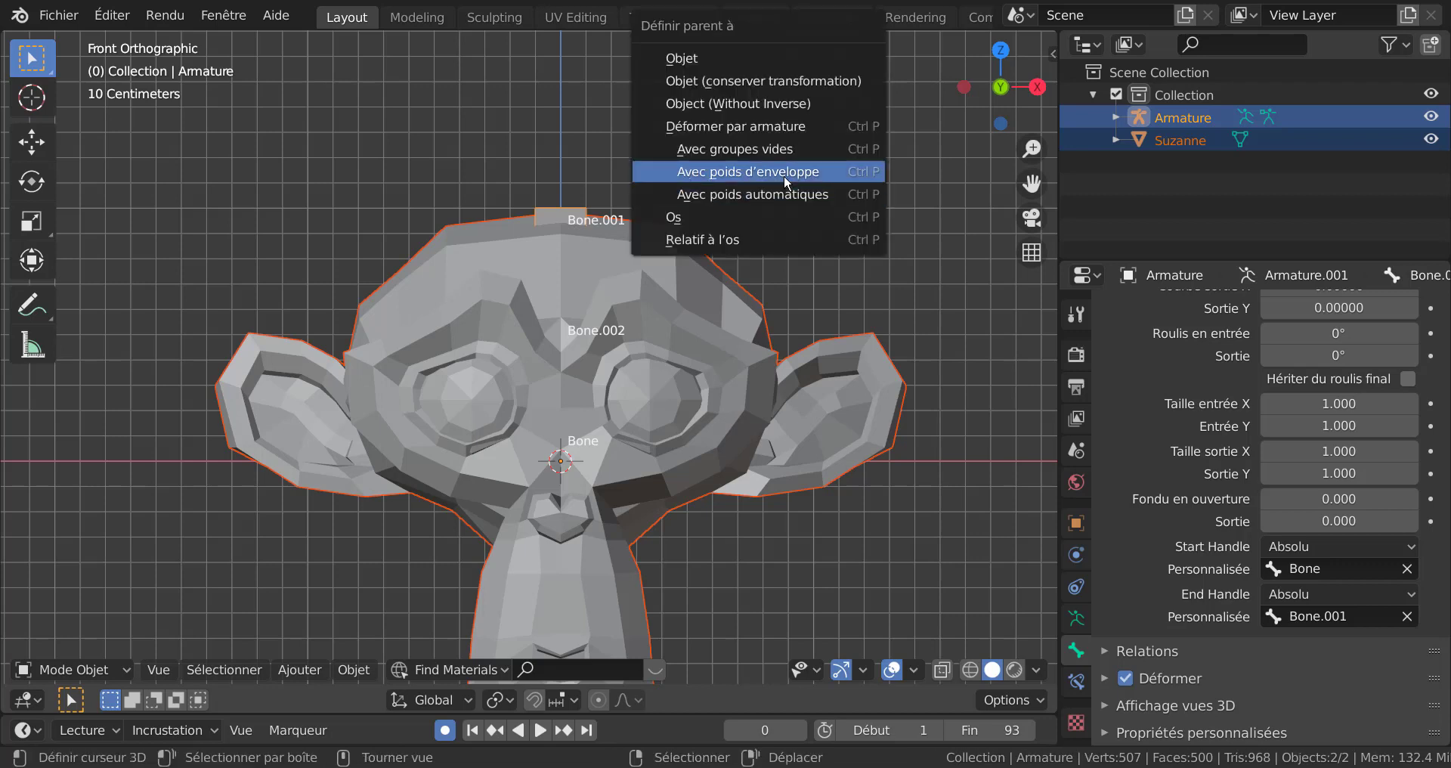
{"action": "left_click", "coordinate": [778, 195]}
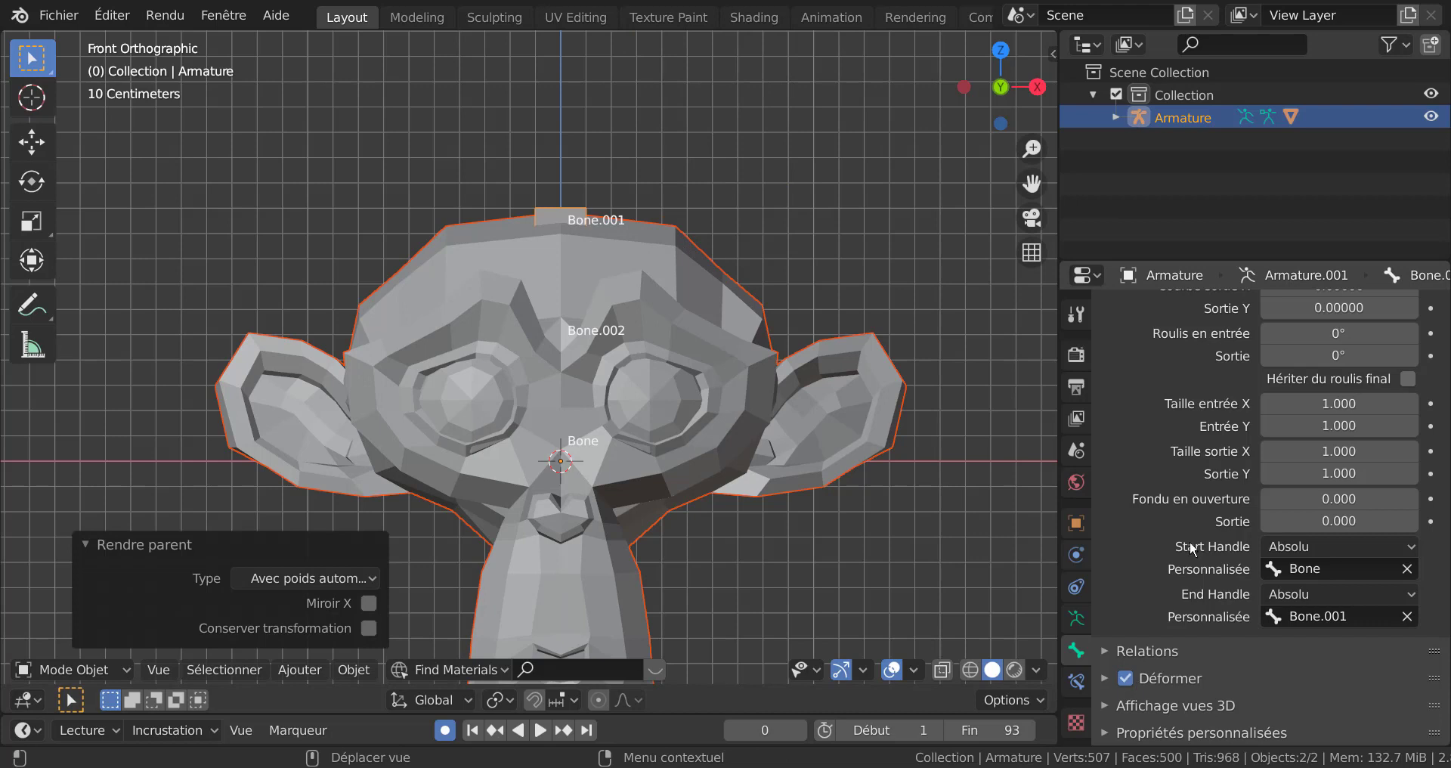
Step: Set the armature to display in front of the mesh (En avant)
{"action": "scroll", "coordinate": [1190, 542], "scroll_direction": "up", "scroll_amount": 4}
{"action": "scroll", "coordinate": [1190, 541], "scroll_direction": "down", "scroll_amount": 4}
{"action": "left_click", "coordinate": [1076, 618]}
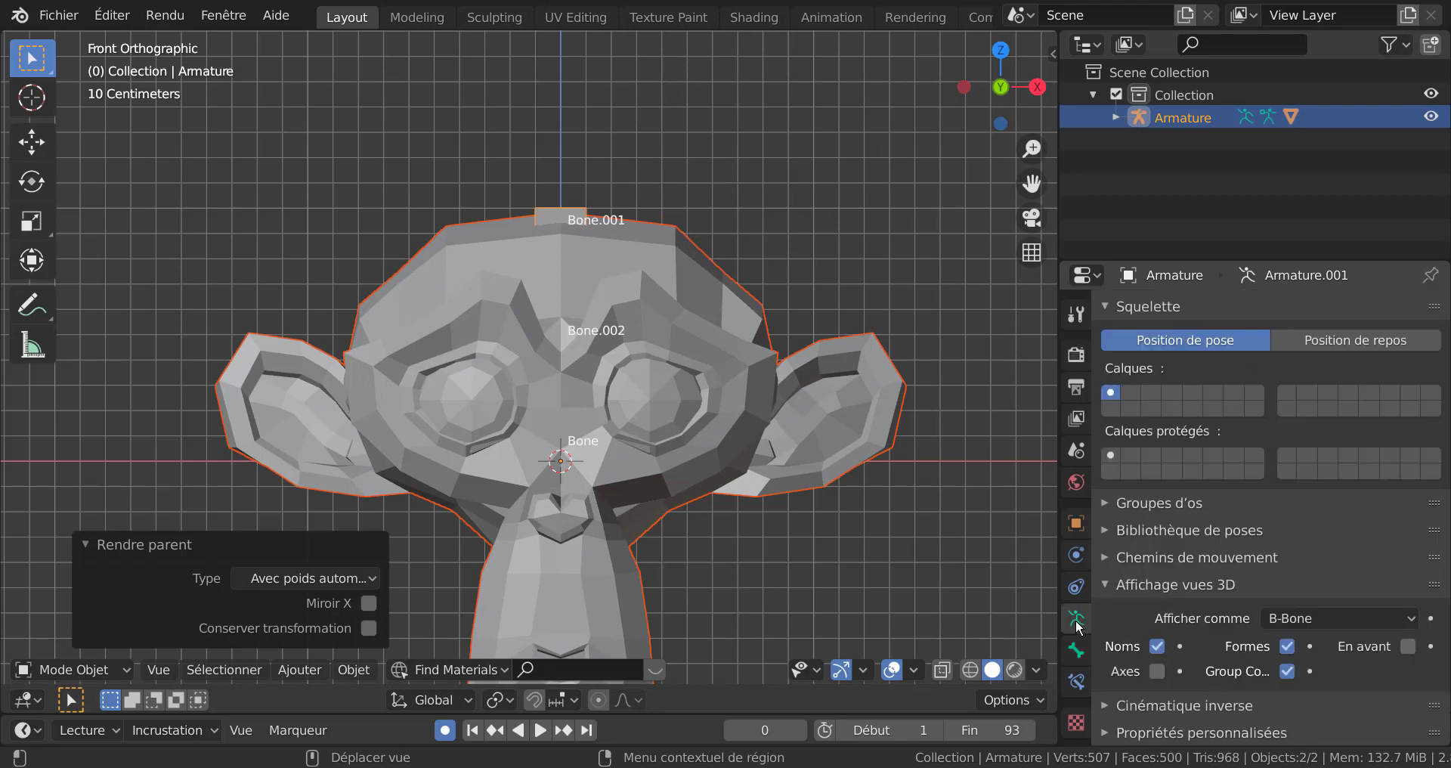
{"action": "left_click", "coordinate": [1404, 646]}
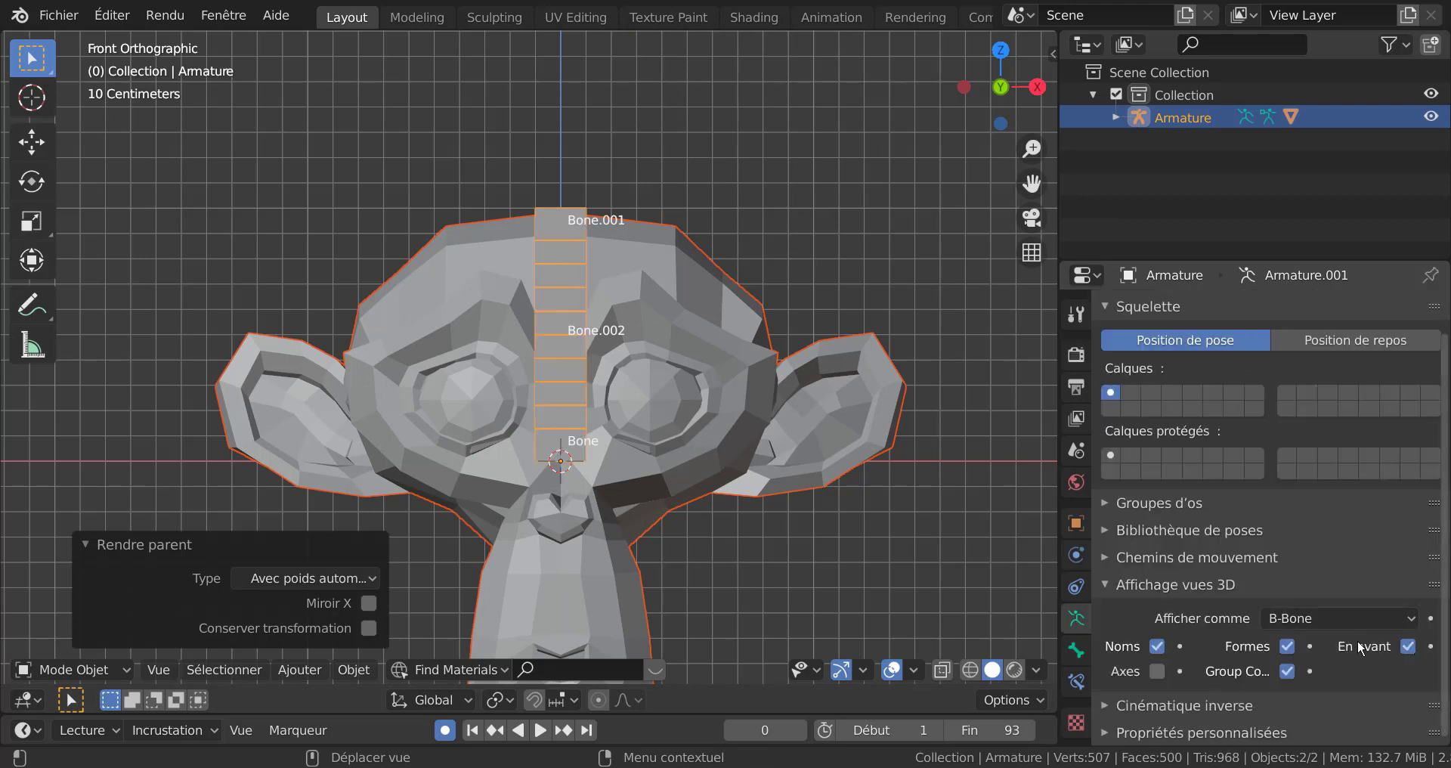
Step: Select only the armature and switch it to Pose Mode
{"action": "scroll", "coordinate": [600, 389], "scroll_direction": "down", "scroll_amount": 3}
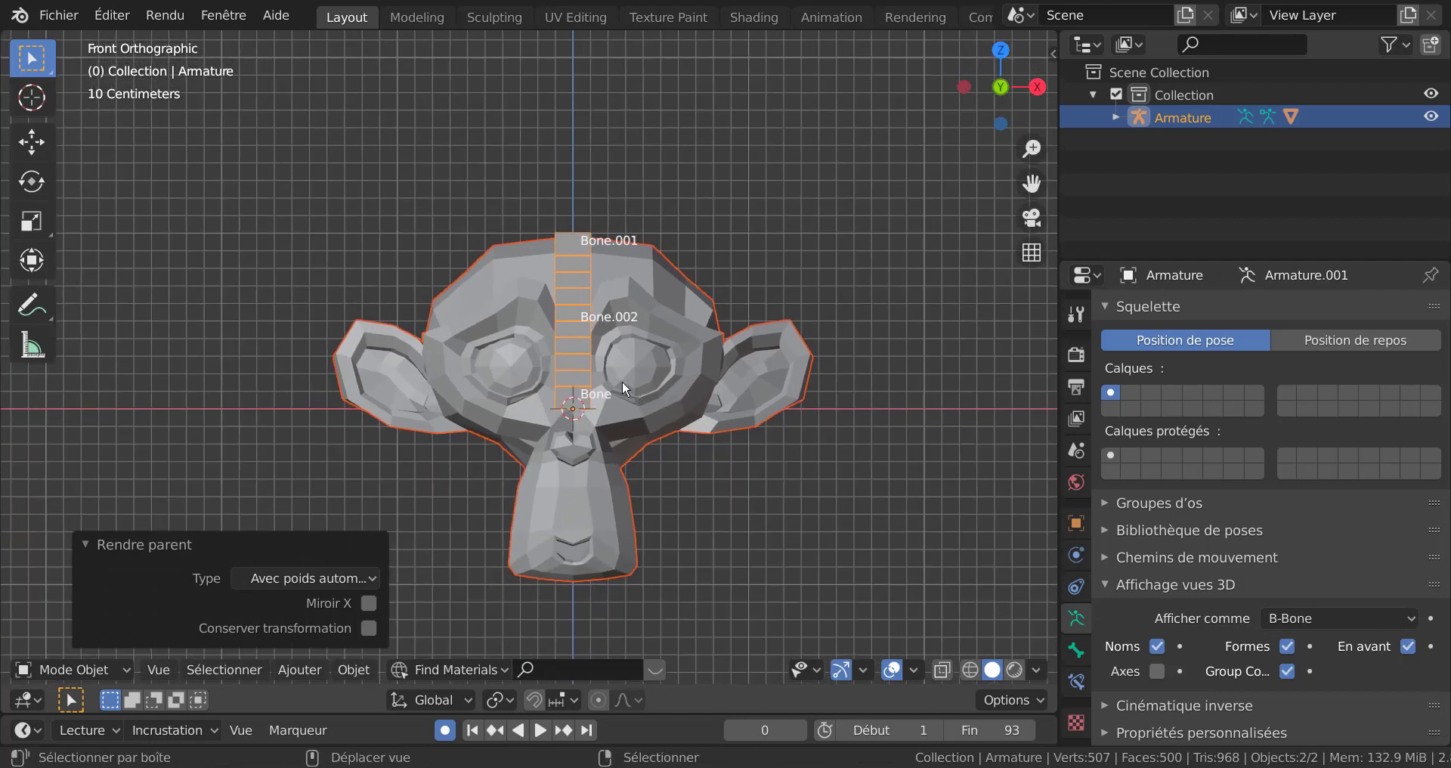
{"action": "left_click", "coordinate": [771, 239]}
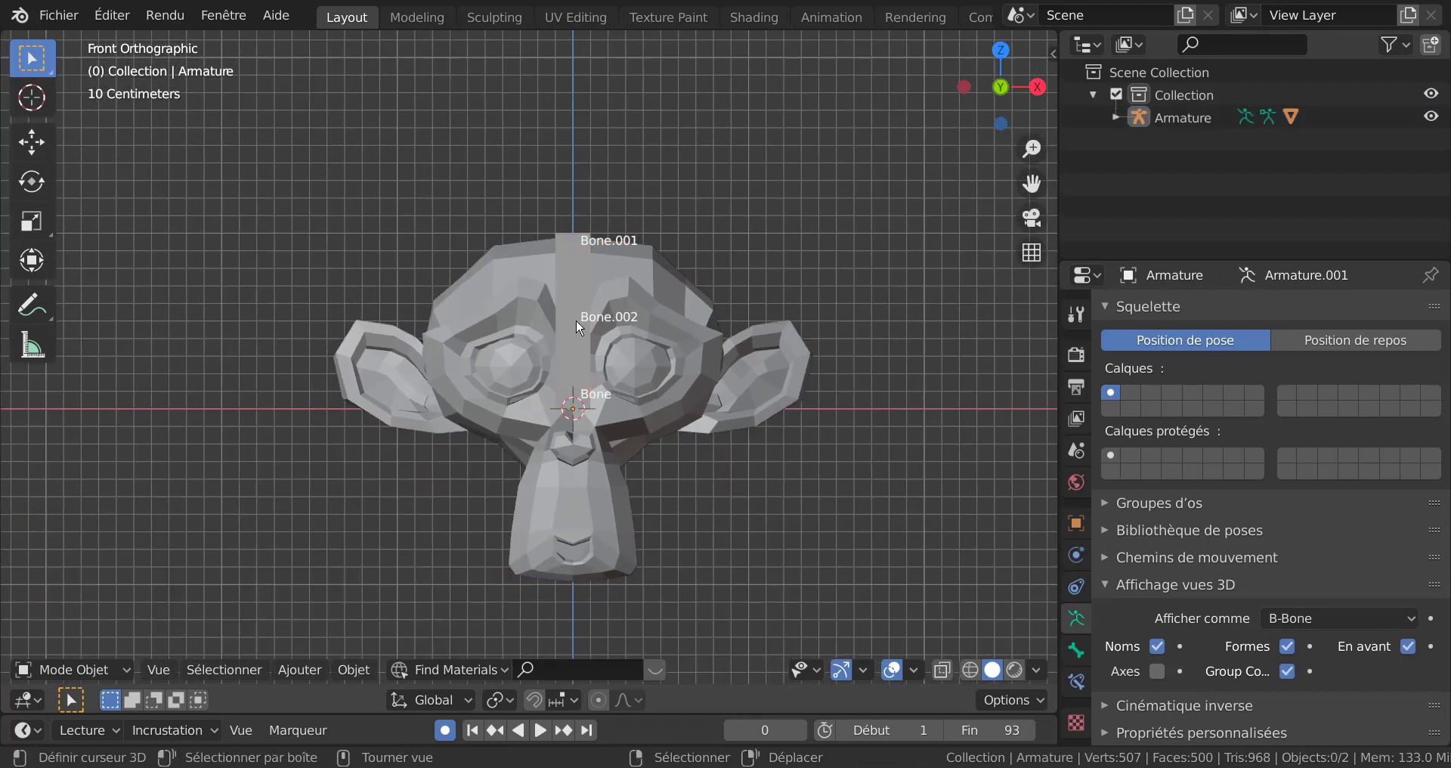
{"action": "left_click", "coordinate": [576, 319]}
{"action": "left_click", "coordinate": [73, 670]}
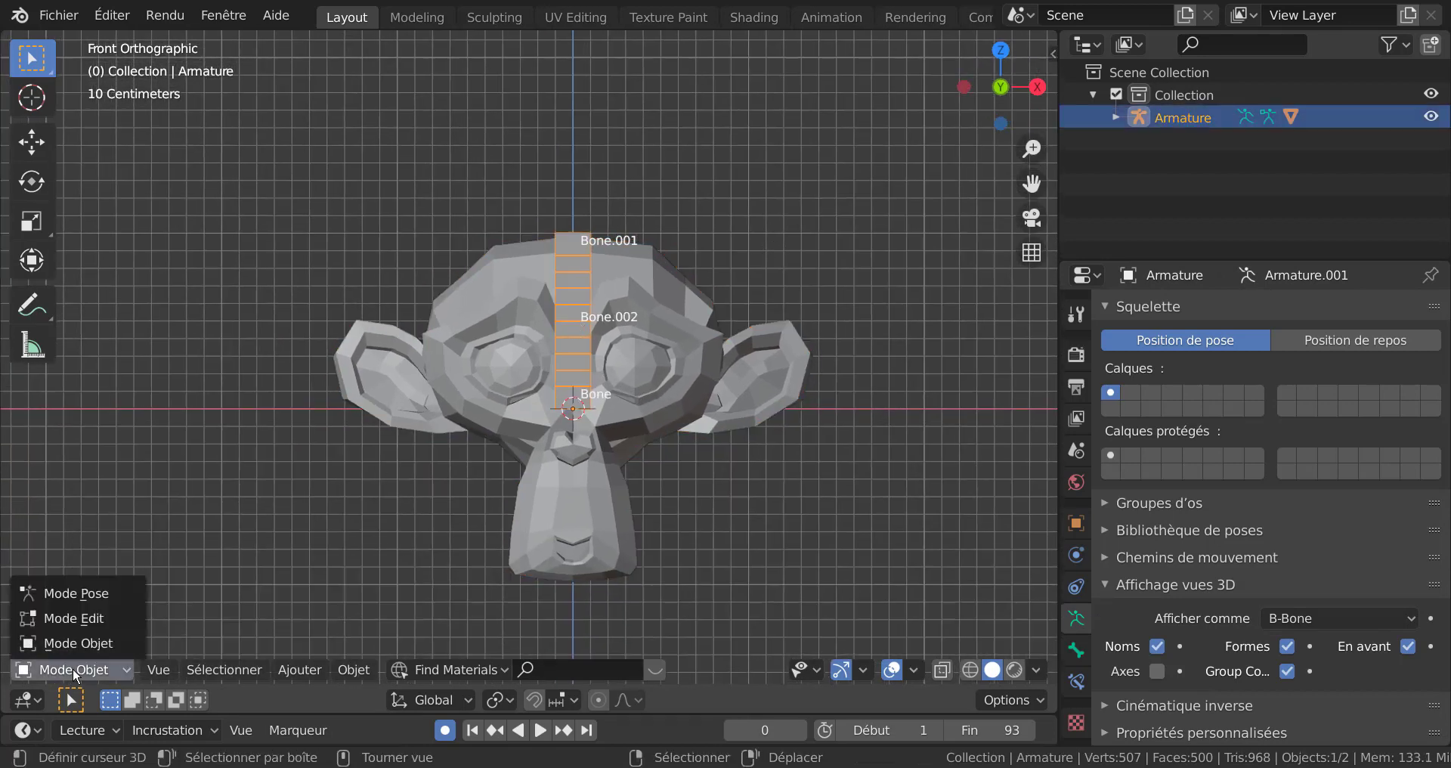
{"action": "left_click", "coordinate": [76, 593]}
Step: Test-move the top bone and the bottom bone to deform the monkey mesh, cancelling both moves
{"action": "left_click", "coordinate": [564, 237]}
{"action": "key", "text": "g"}
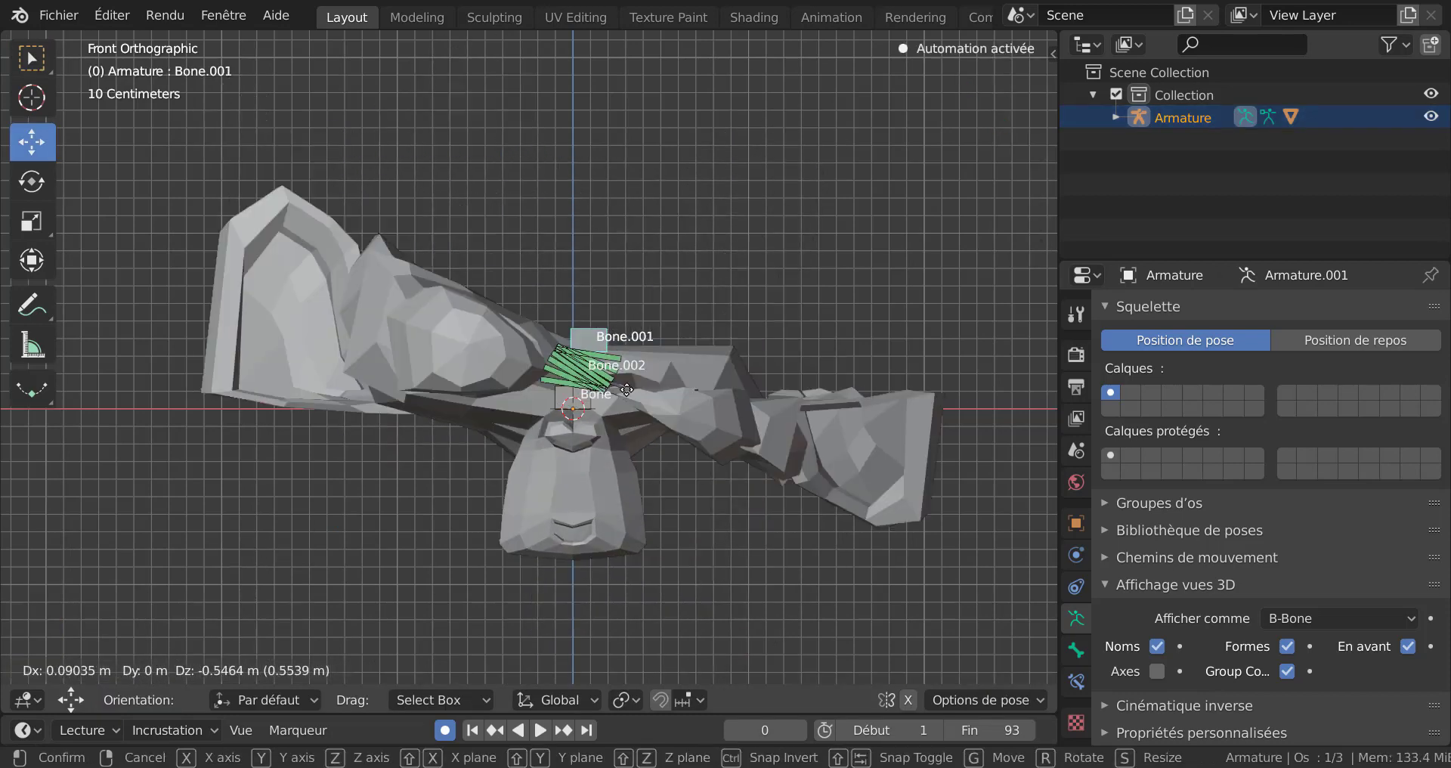
{"action": "right_click", "coordinate": [893, 112]}
{"action": "left_click", "coordinate": [567, 409]}
{"action": "key", "text": "g"}
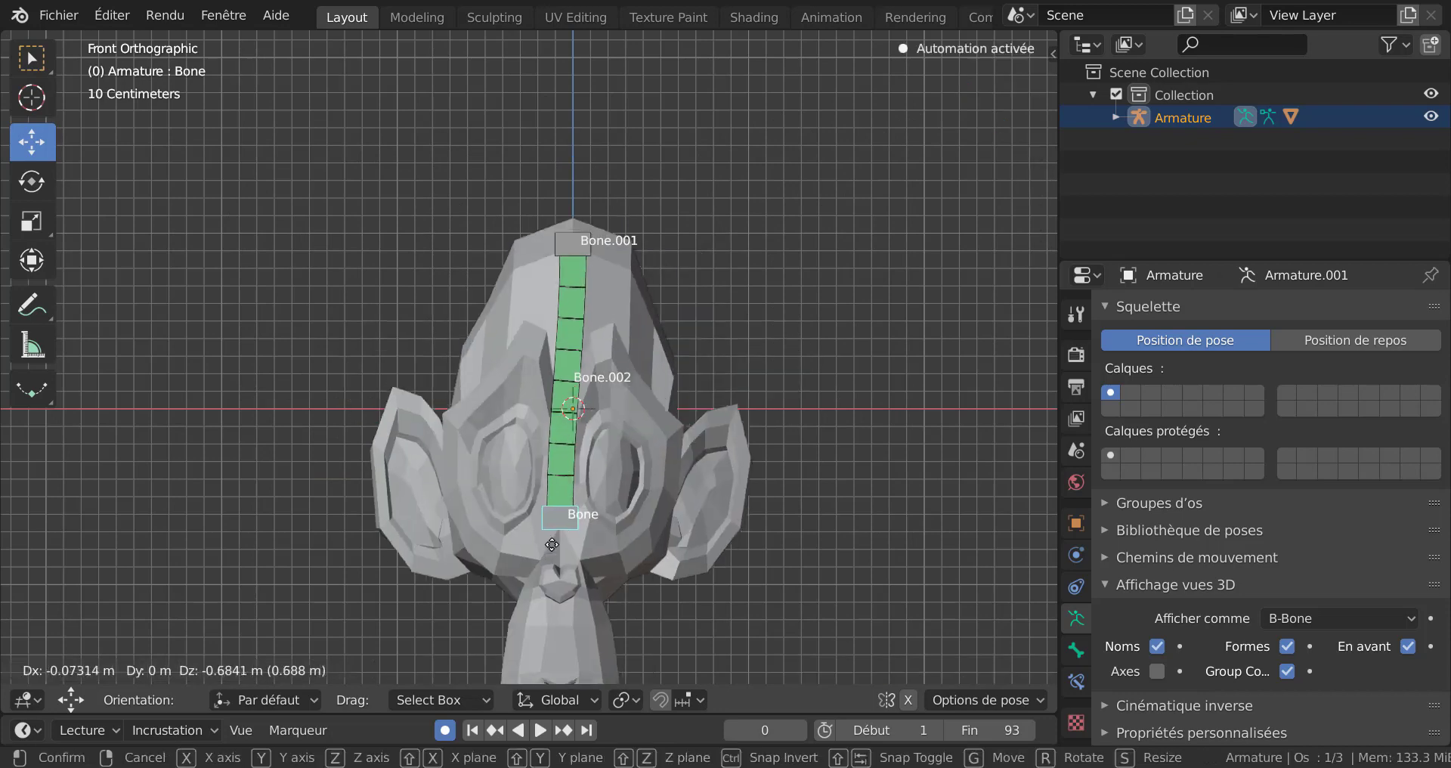
{"action": "right_click", "coordinate": [557, 438]}
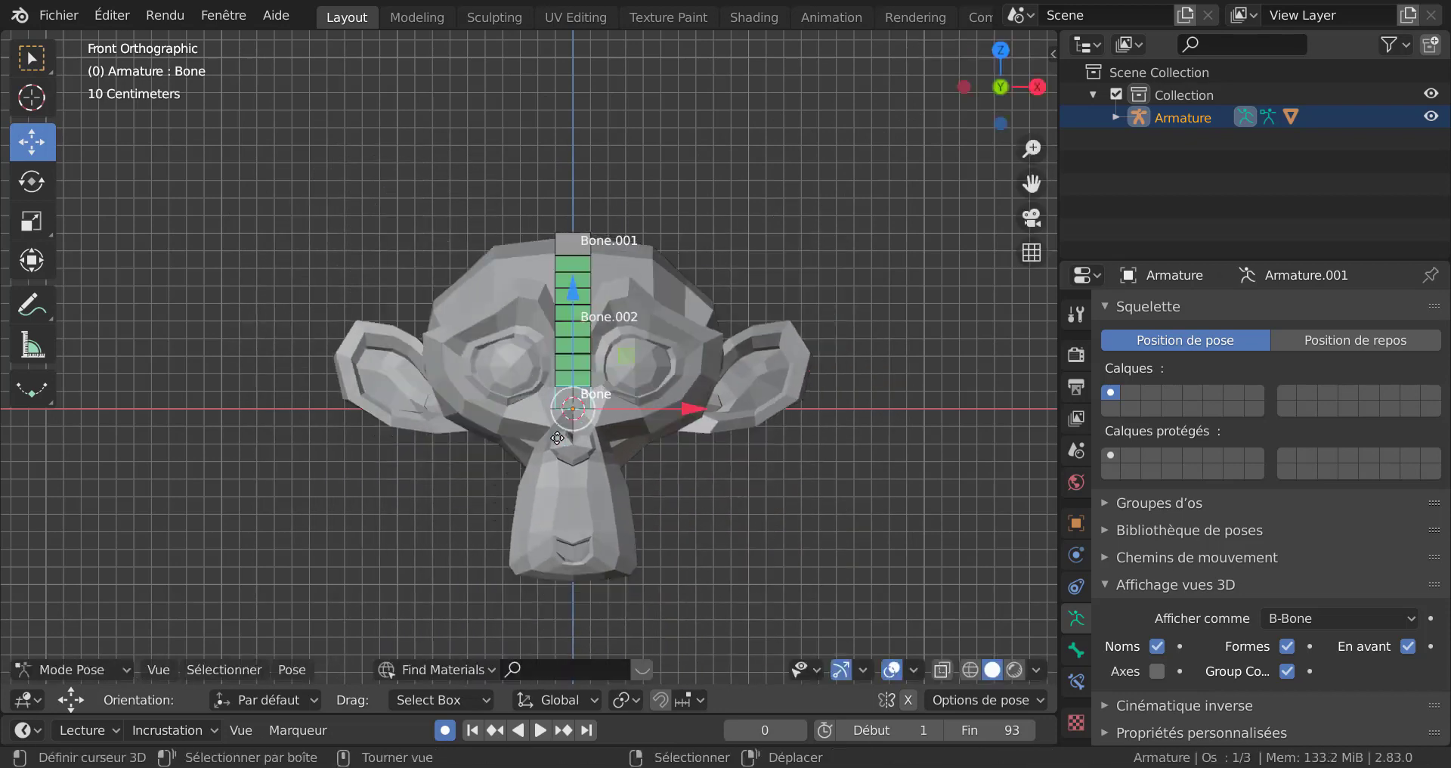
Step: Set the middle bone's bendy curve-in values to X 0.06 and Y 0.23, and deselect all bones
{"action": "left_click", "coordinate": [564, 312]}
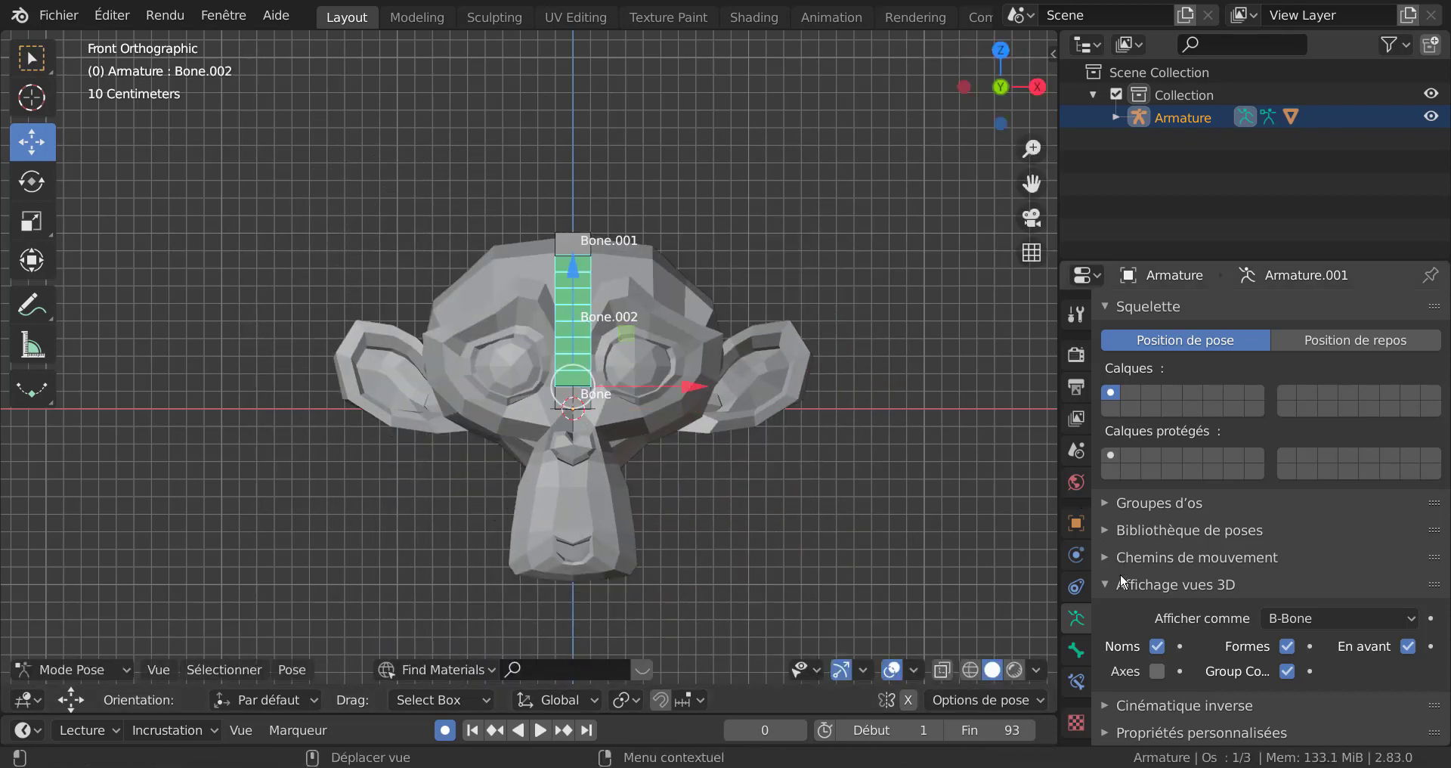
{"action": "left_click", "coordinate": [1075, 648]}
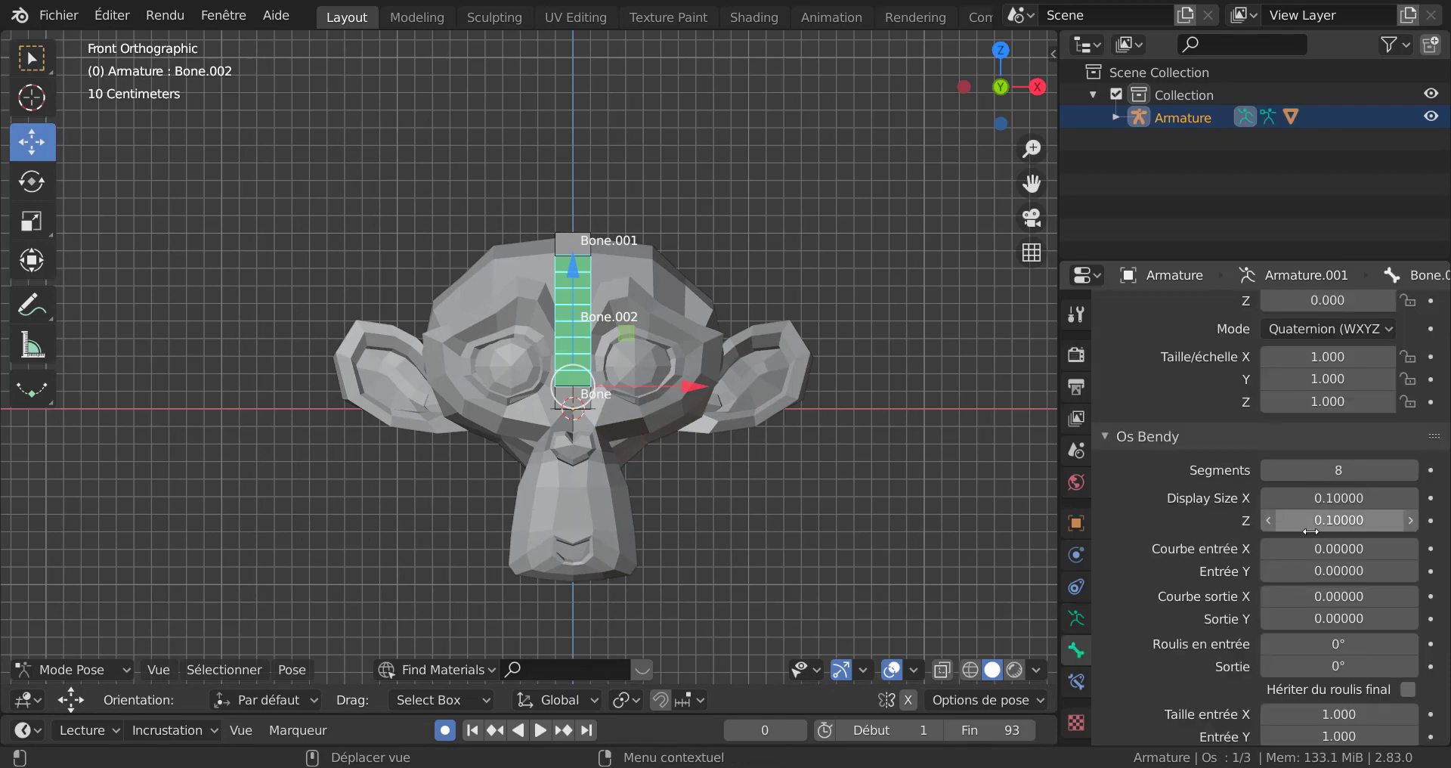
{"action": "mouse_move", "coordinate": [1328, 559]}
{"action": "left_mouse_down"}
{"action": "mouse_move", "coordinate": [1285, 560]}
{"action": "mouse_move", "coordinate": [1375, 559]}
{"action": "mouse_move", "coordinate": [1334, 560]}
{"action": "mouse_move", "coordinate": [1359, 576]}
{"action": "mouse_move", "coordinate": [1338, 576]}
{"action": "left_mouse_up"}
{"action": "key", "text": "alt+a"}
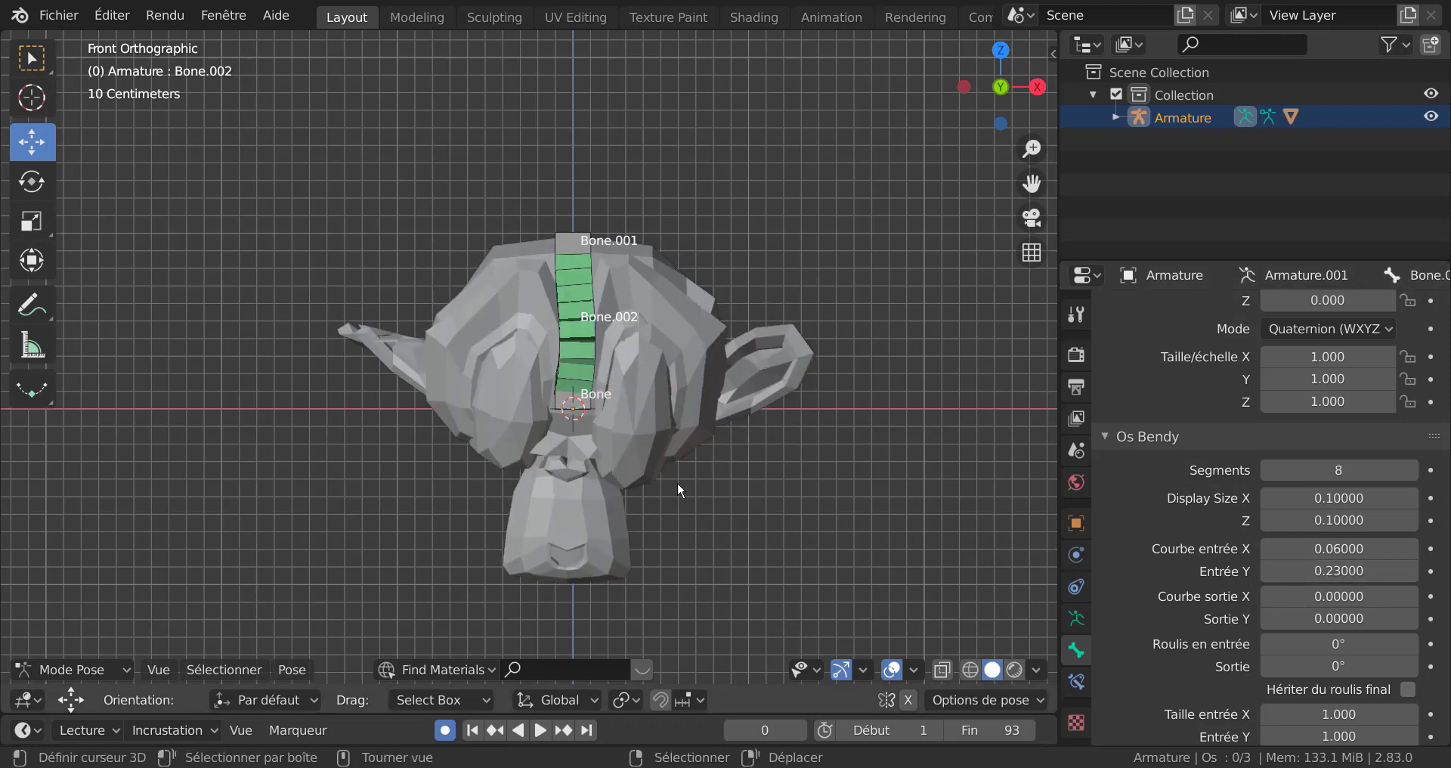
Step: Switch the armature to Edit Mode and widen the 3D viewport
{"action": "key", "text": "Tab"}
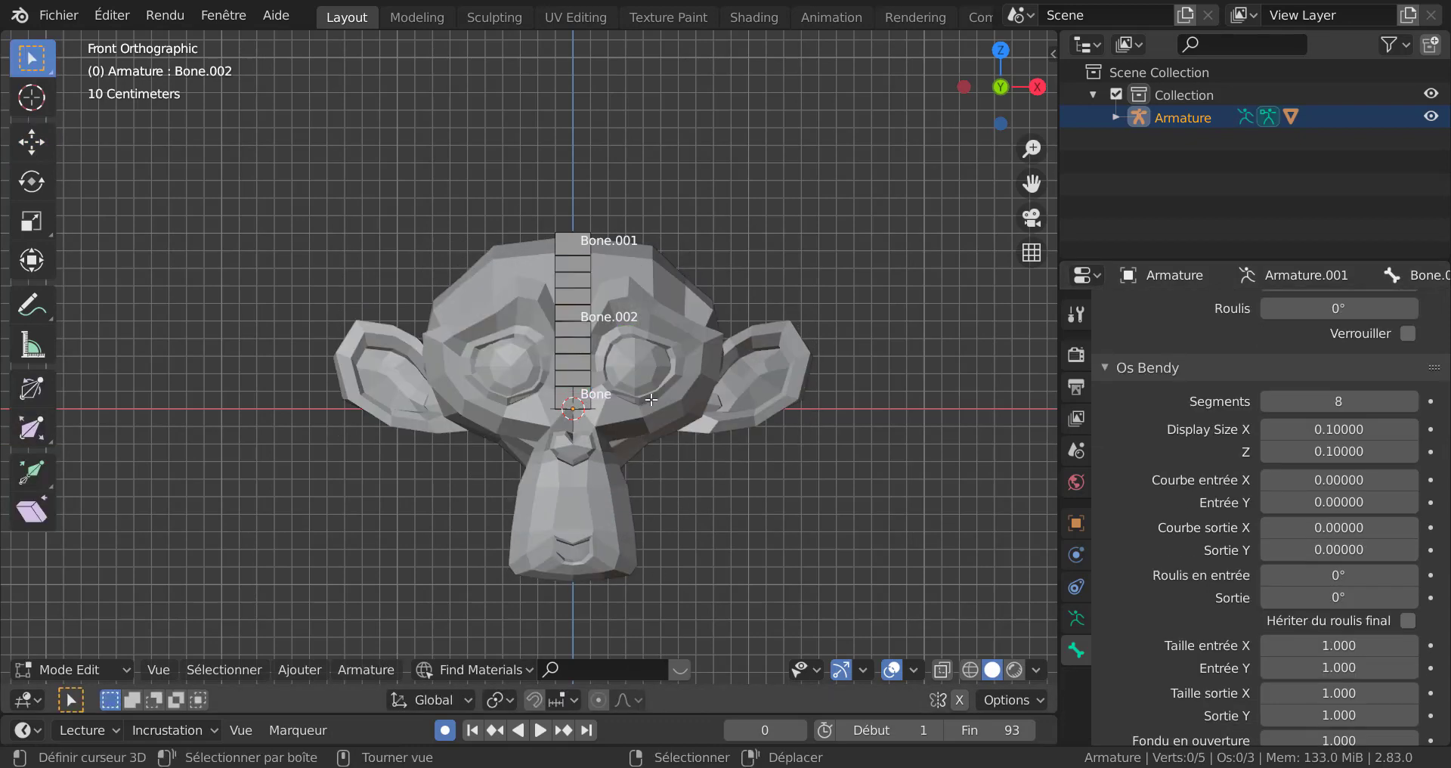
{"action": "left_click", "coordinate": [300, 670]}
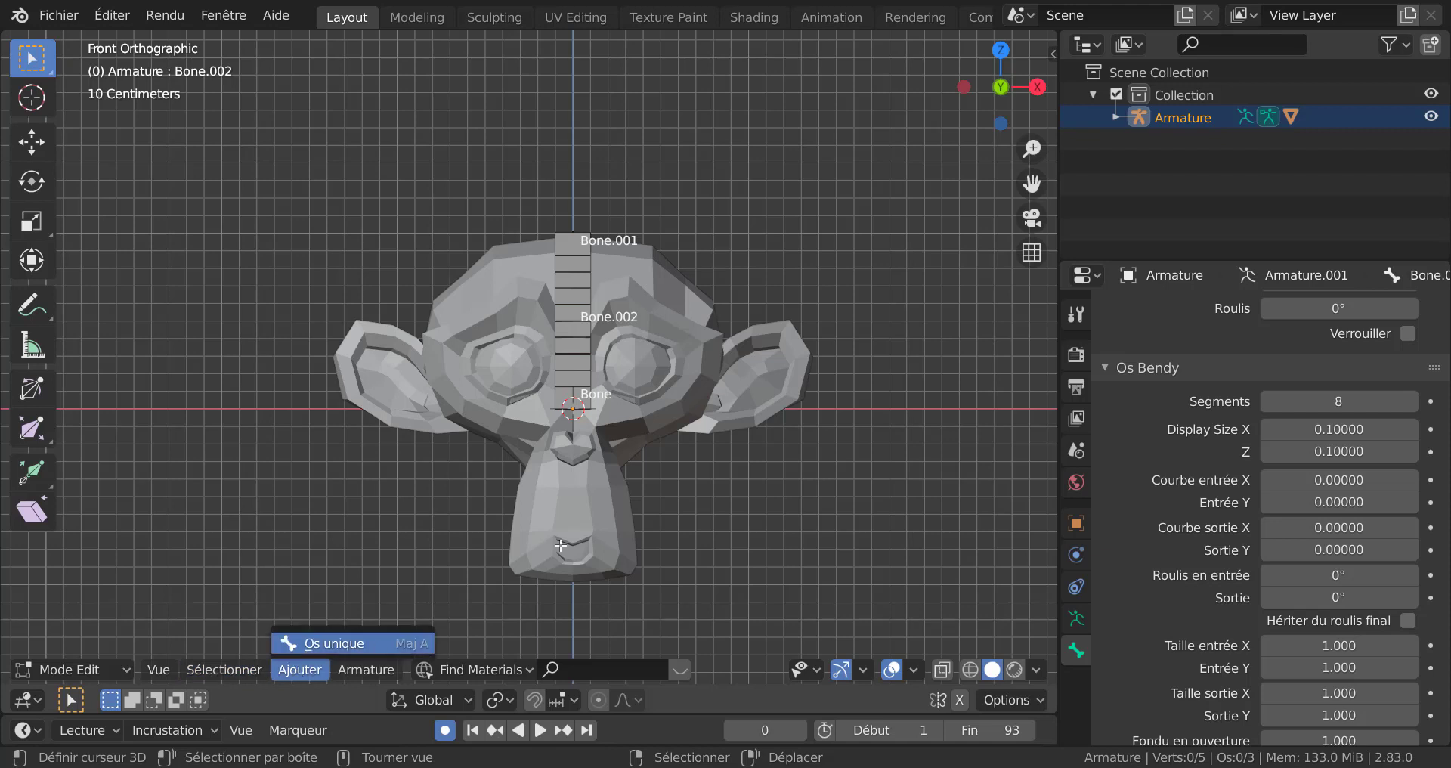
{"action": "left_click", "coordinate": [371, 670]}
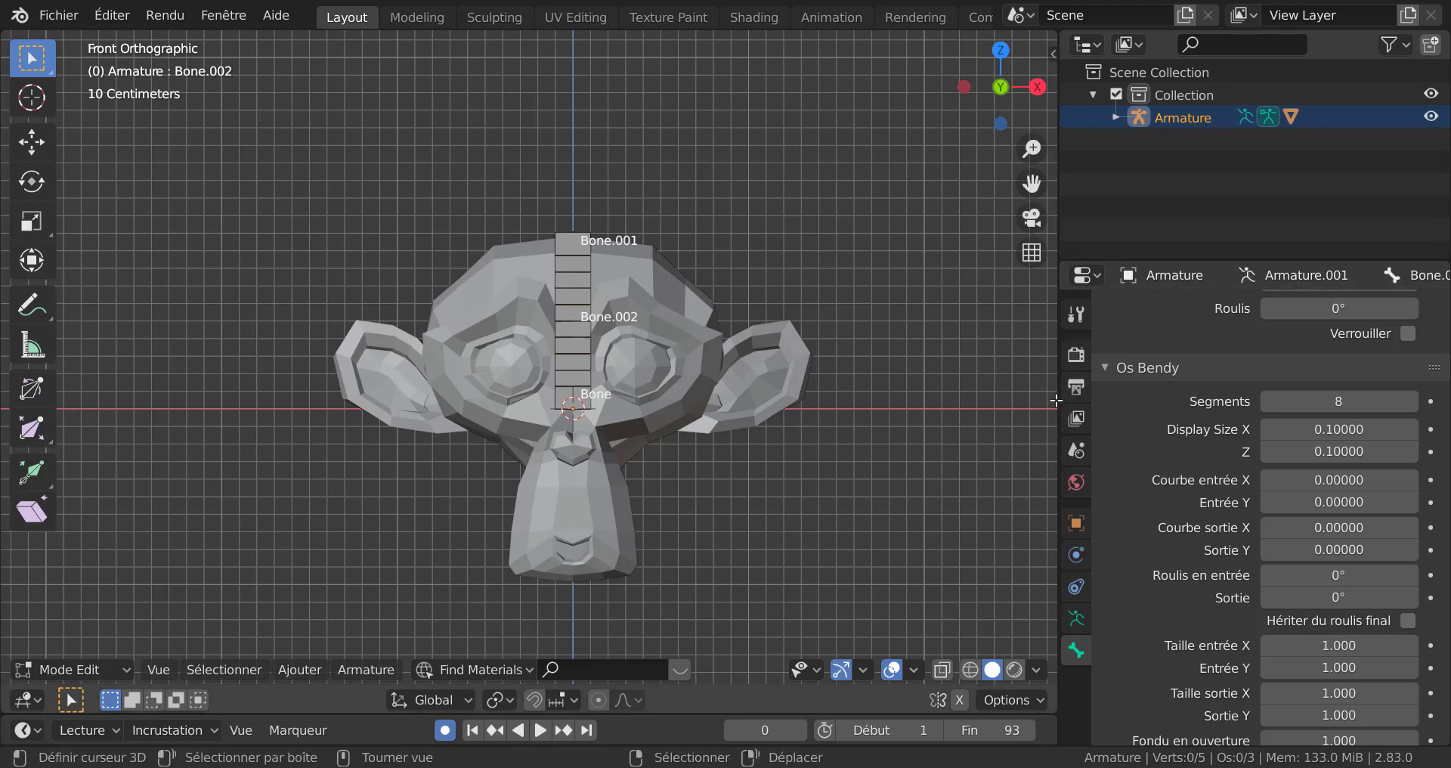
{"action": "left_click_drag", "start_coordinate": [1056, 402], "coordinate": [1149, 384]}
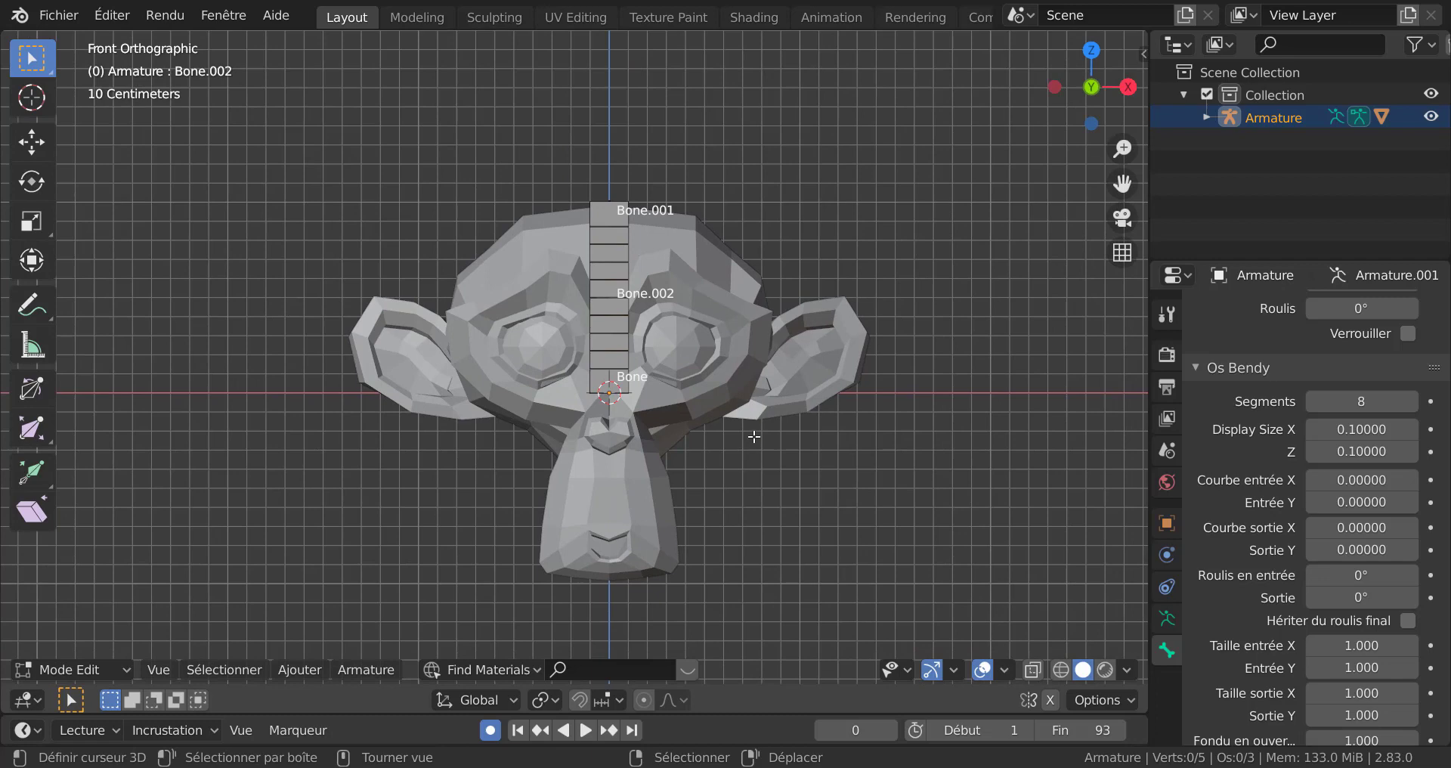
Step: Switch to Object Mode and delete the monkey mesh
{"action": "left_click", "coordinate": [75, 670]}
{"action": "left_click", "coordinate": [87, 668]}
{"action": "left_click", "coordinate": [68, 641]}
{"action": "left_click", "coordinate": [720, 368]}
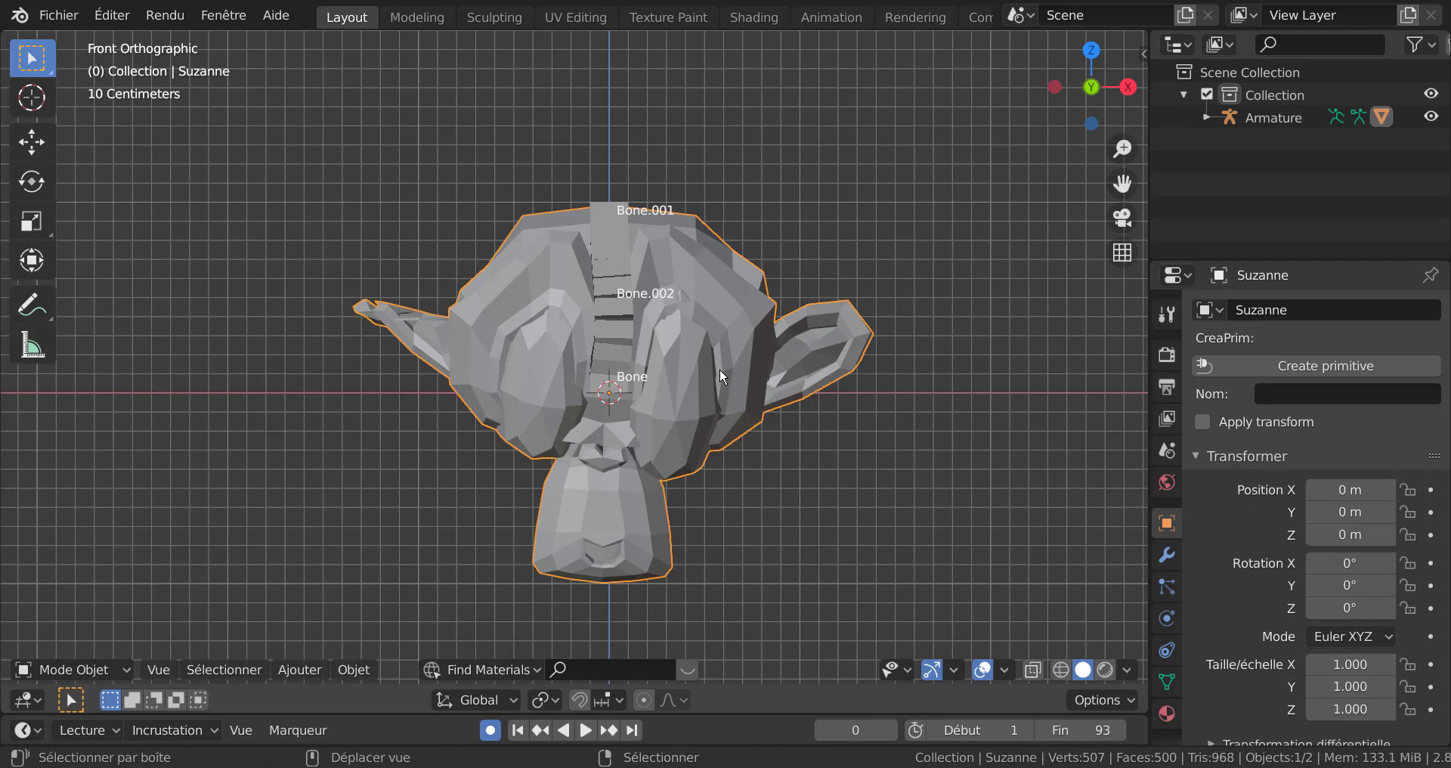
{"action": "key", "text": "x"}
{"action": "left_click", "coordinate": [720, 369]}
Step: Select the remaining armature and put it back in Pose Mode
{"action": "left_click", "coordinate": [613, 331]}
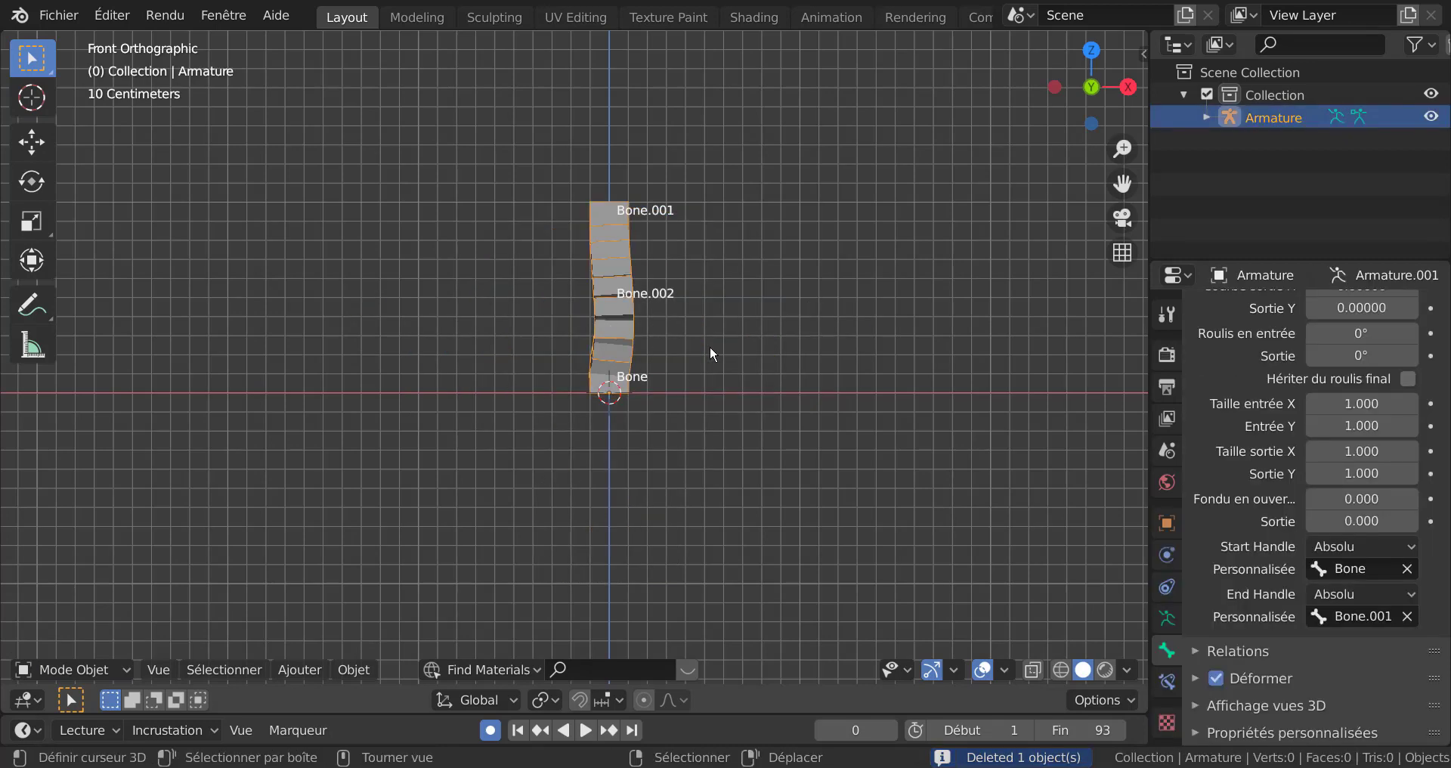
{"action": "middle_click_drag", "start_coordinate": [779, 446], "coordinate": [781, 481], "text": "shift"}
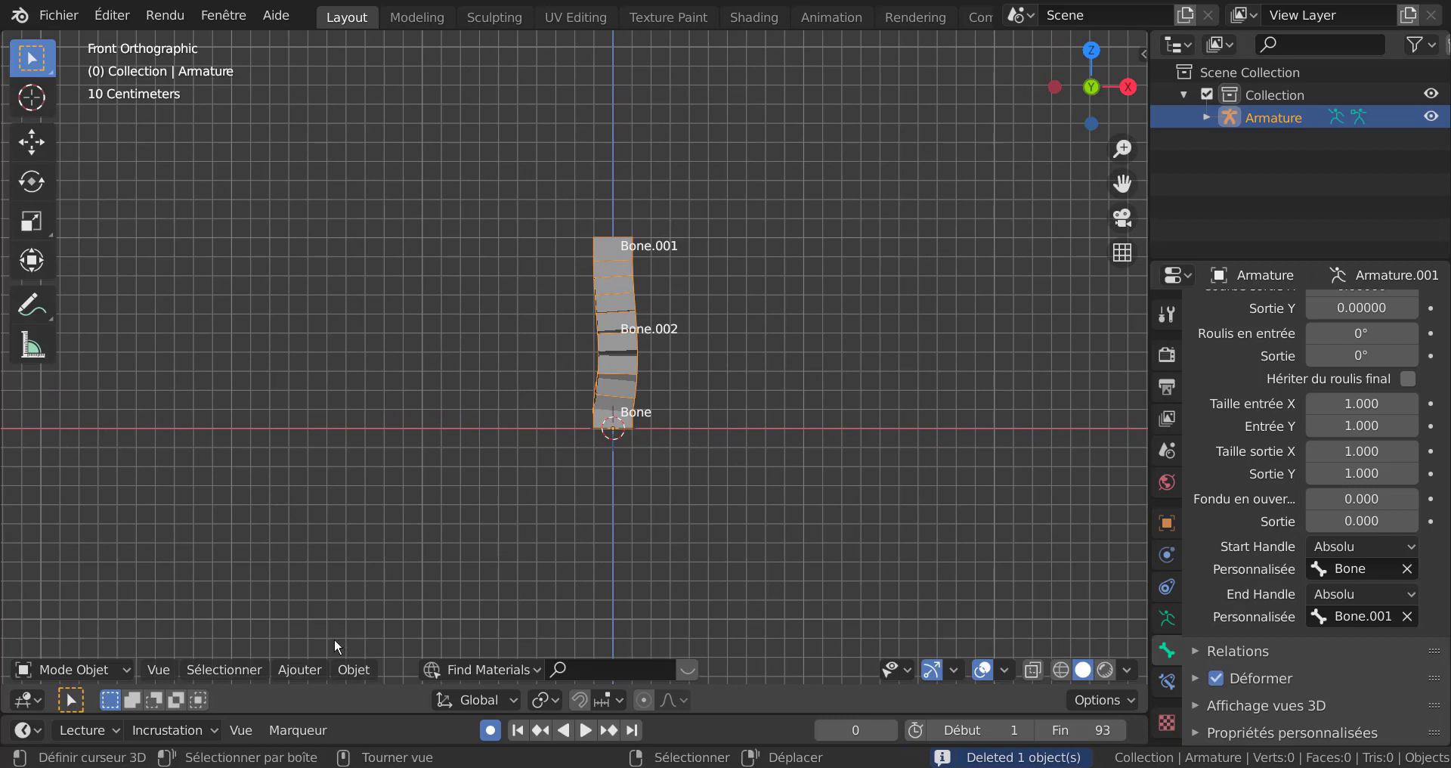
{"action": "left_click", "coordinate": [98, 667]}
{"action": "left_click", "coordinate": [75, 590]}
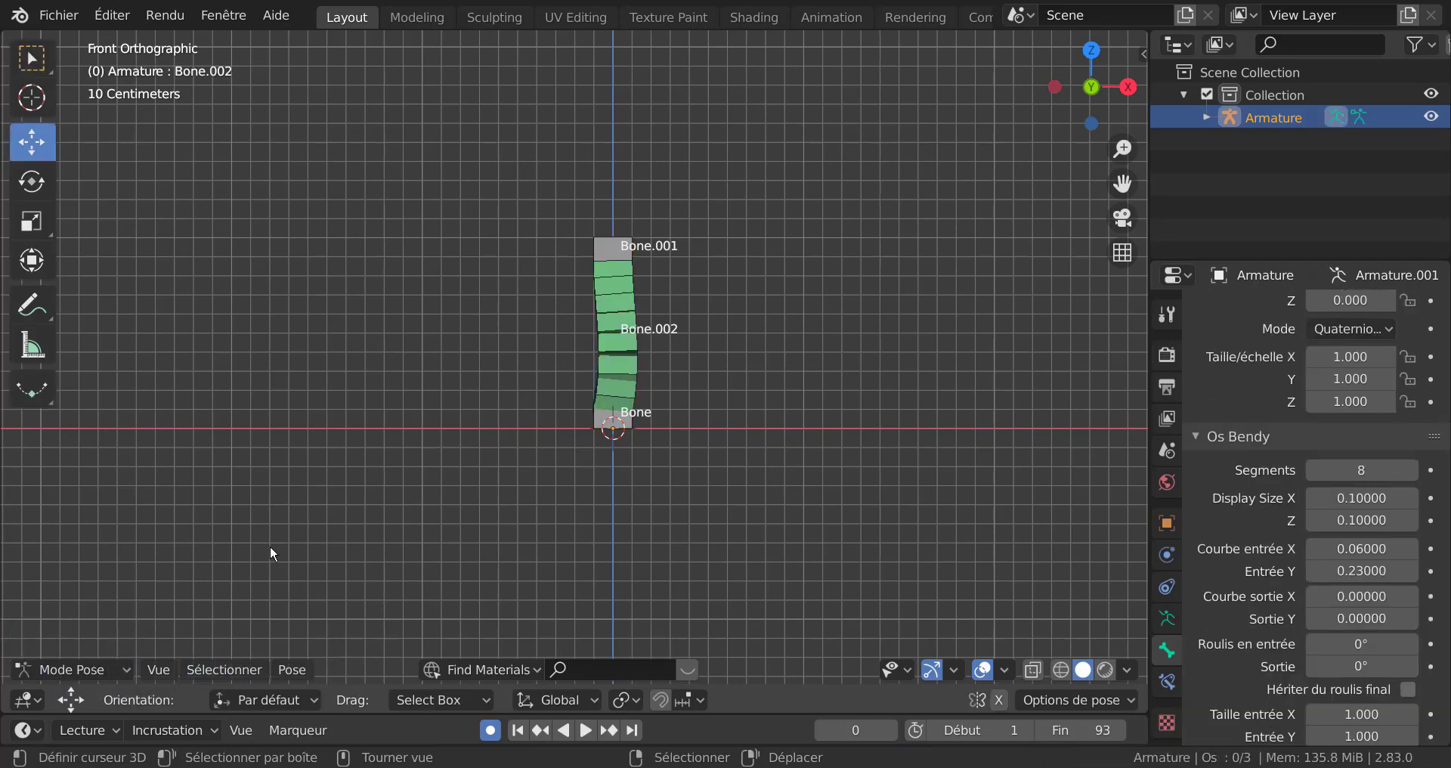
Step: Select all bones and clear all of their pose transforms (Tout)
{"action": "left_click", "coordinate": [291, 670]}
{"action": "mouse_move", "coordinate": [303, 625]}
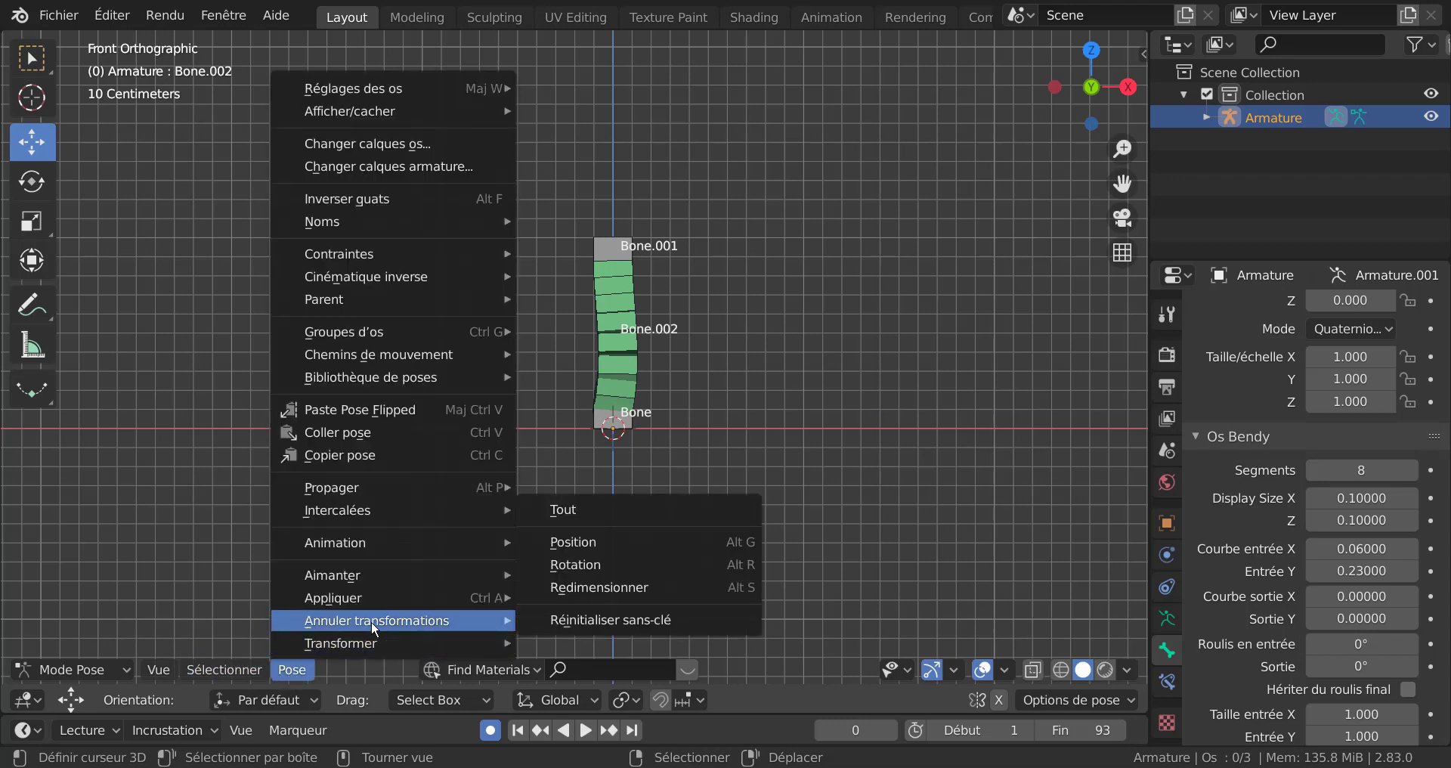
{"action": "left_click", "coordinate": [573, 508]}
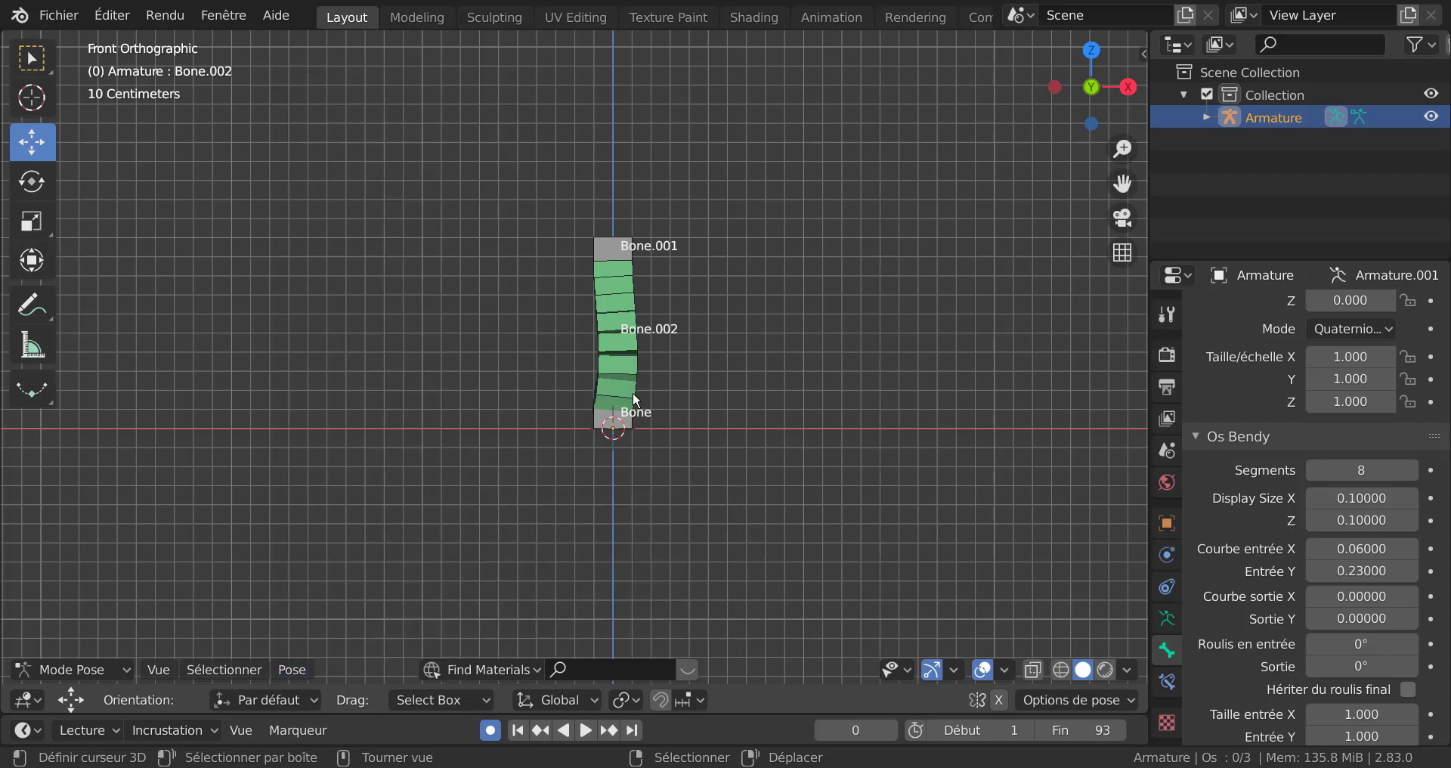
{"action": "key", "text": "a"}
{"action": "left_click", "coordinate": [288, 671]}
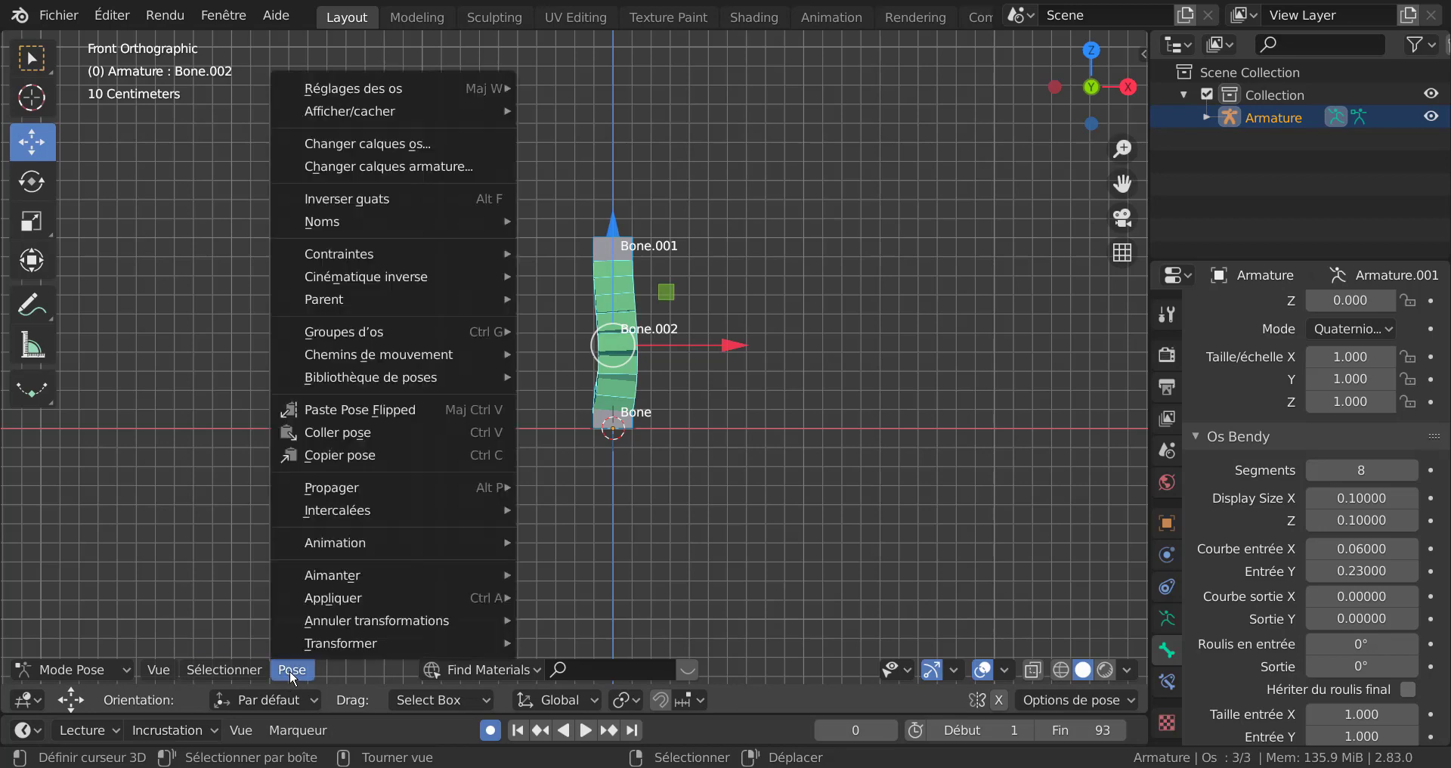
{"action": "mouse_move", "coordinate": [371, 620]}
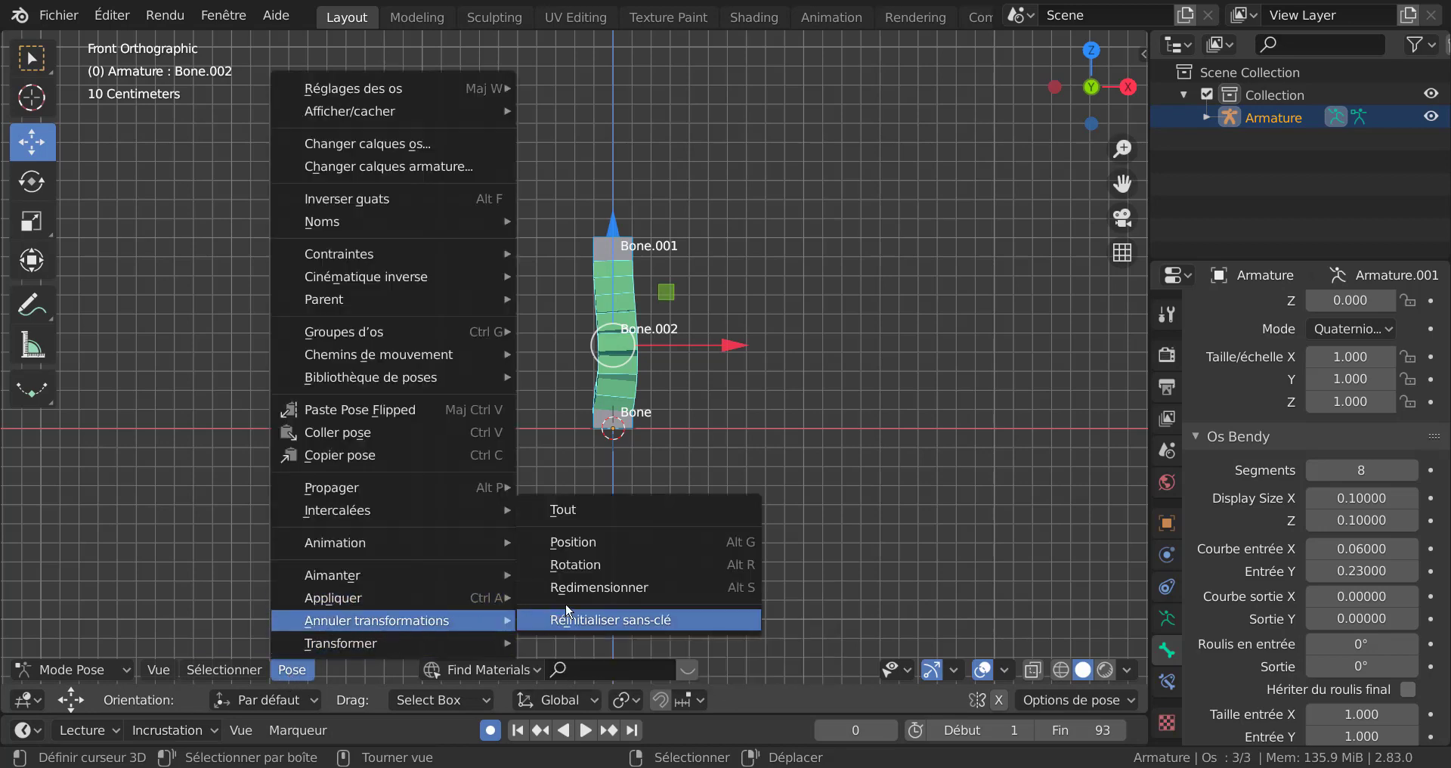
{"action": "left_click", "coordinate": [582, 505]}
Step: Test-move the top and bottom handle bones to bend the middle bone, cancelling each move
{"action": "scroll", "coordinate": [680, 439], "scroll_direction": "up", "scroll_amount": 3}
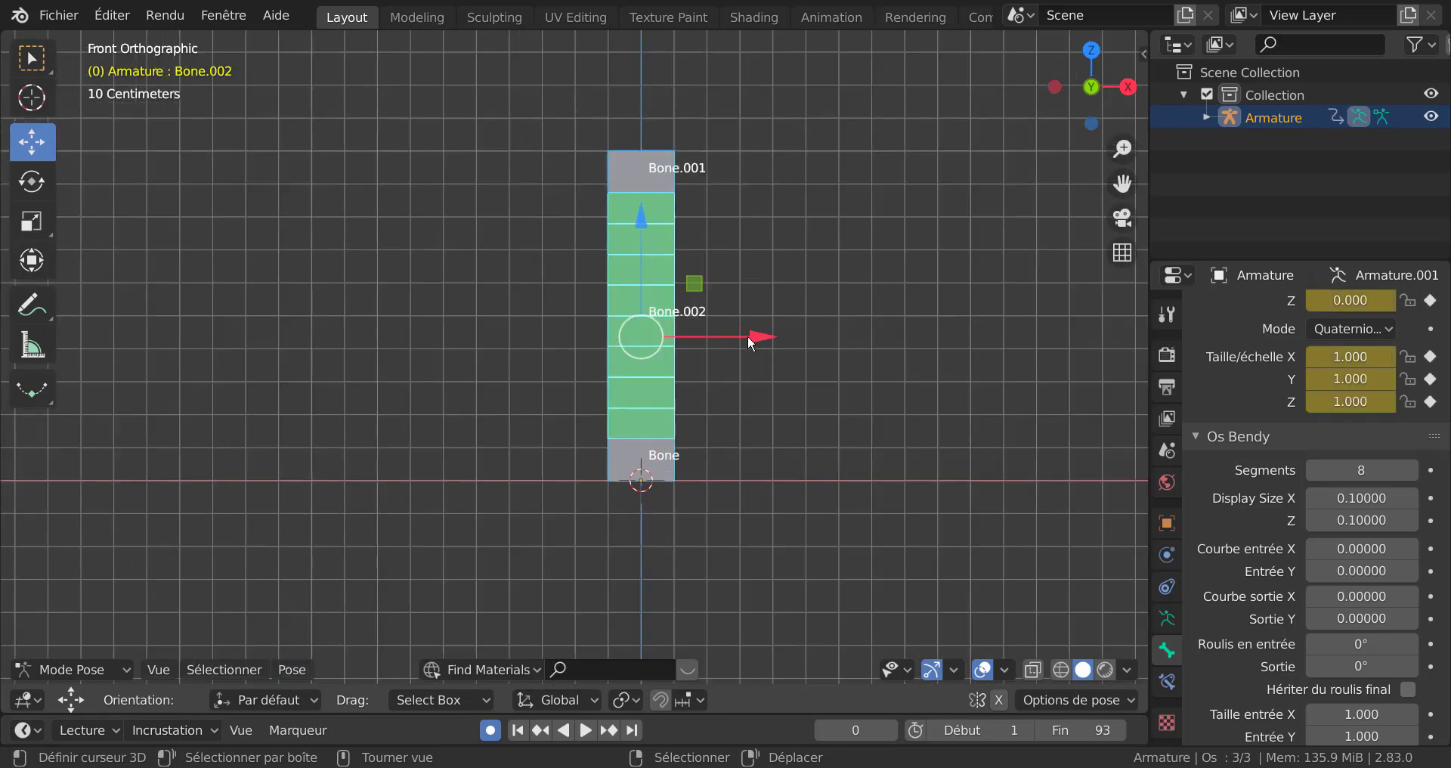
{"action": "right_click", "coordinate": [663, 174]}
{"action": "key", "text": "g"}
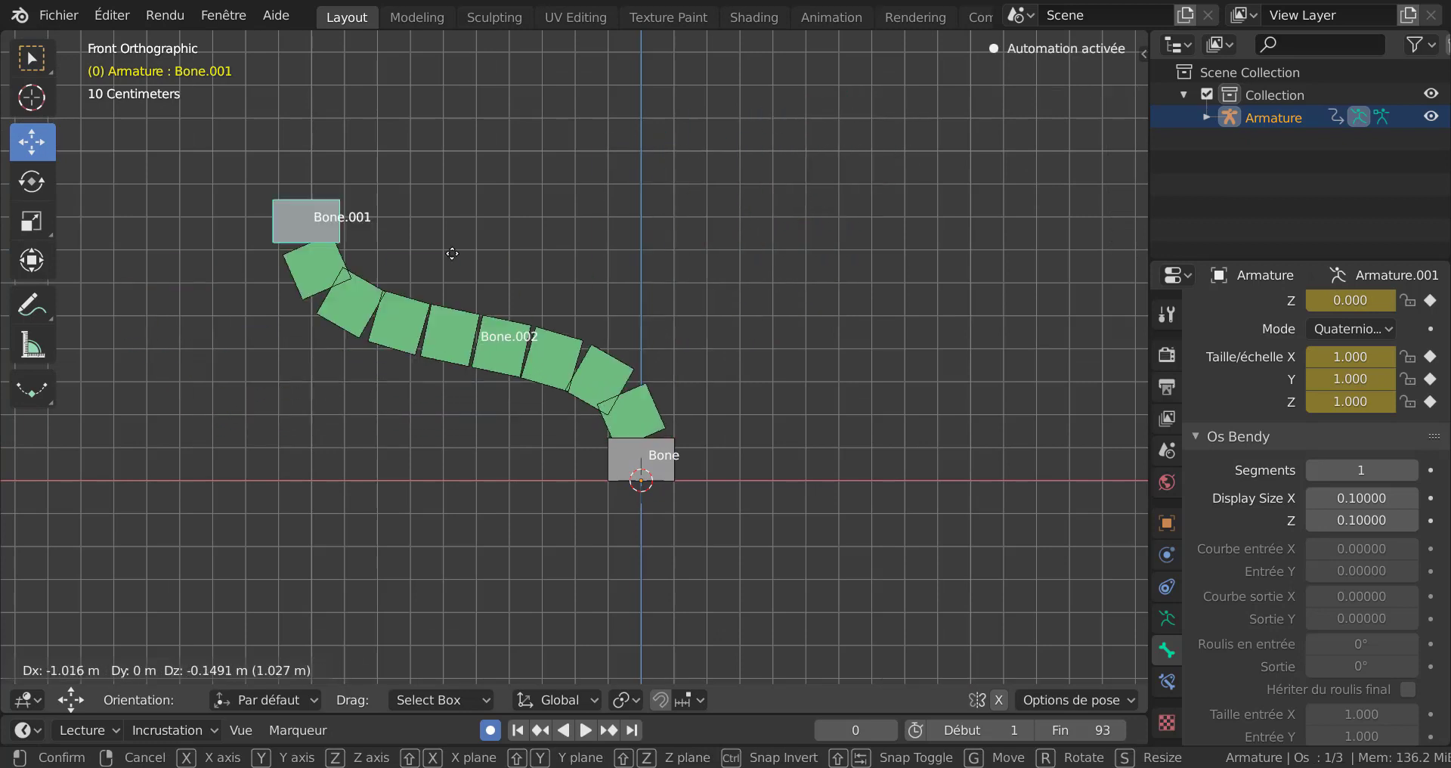
{"action": "right_click", "coordinate": [774, 265]}
{"action": "right_click", "coordinate": [662, 453]}
{"action": "key", "text": "g"}
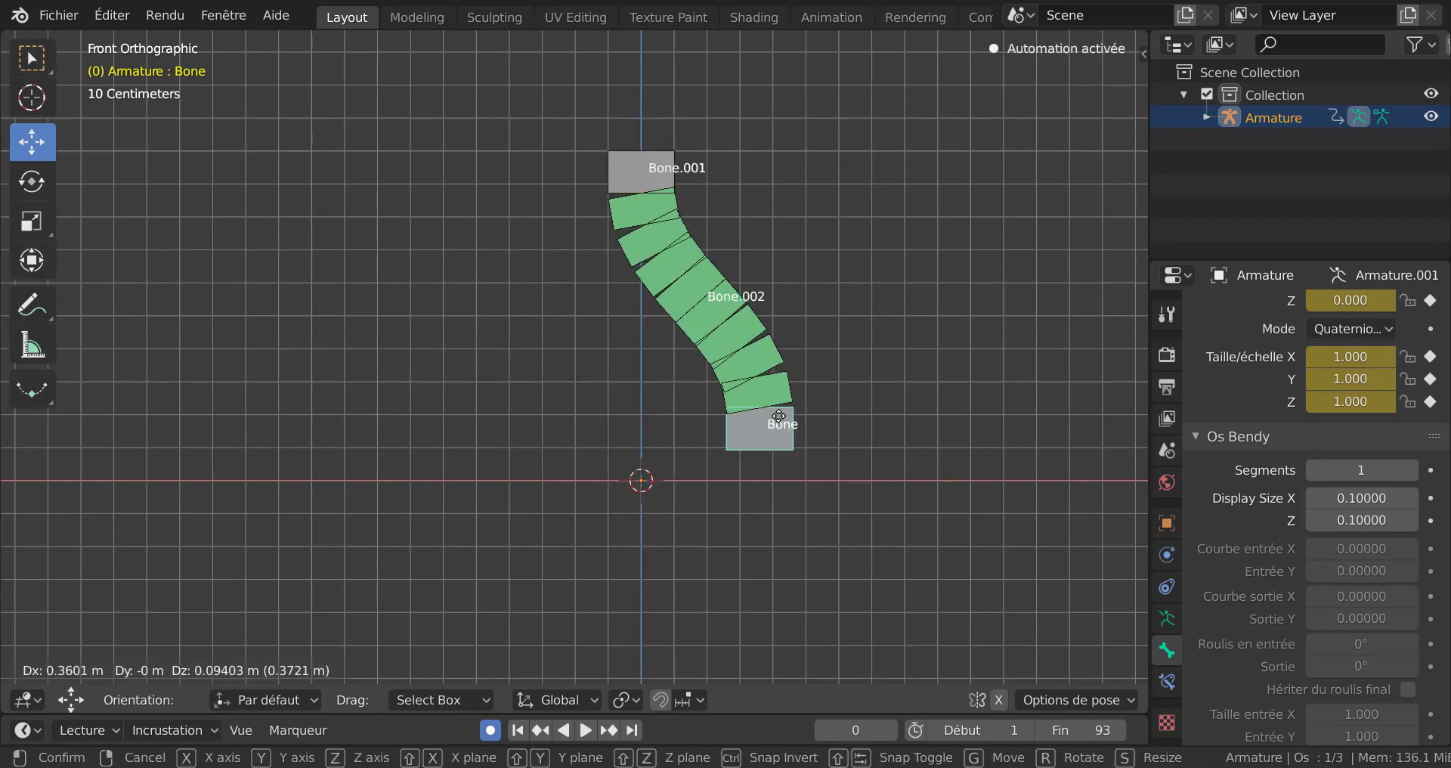
{"action": "right_click", "coordinate": [835, 496]}
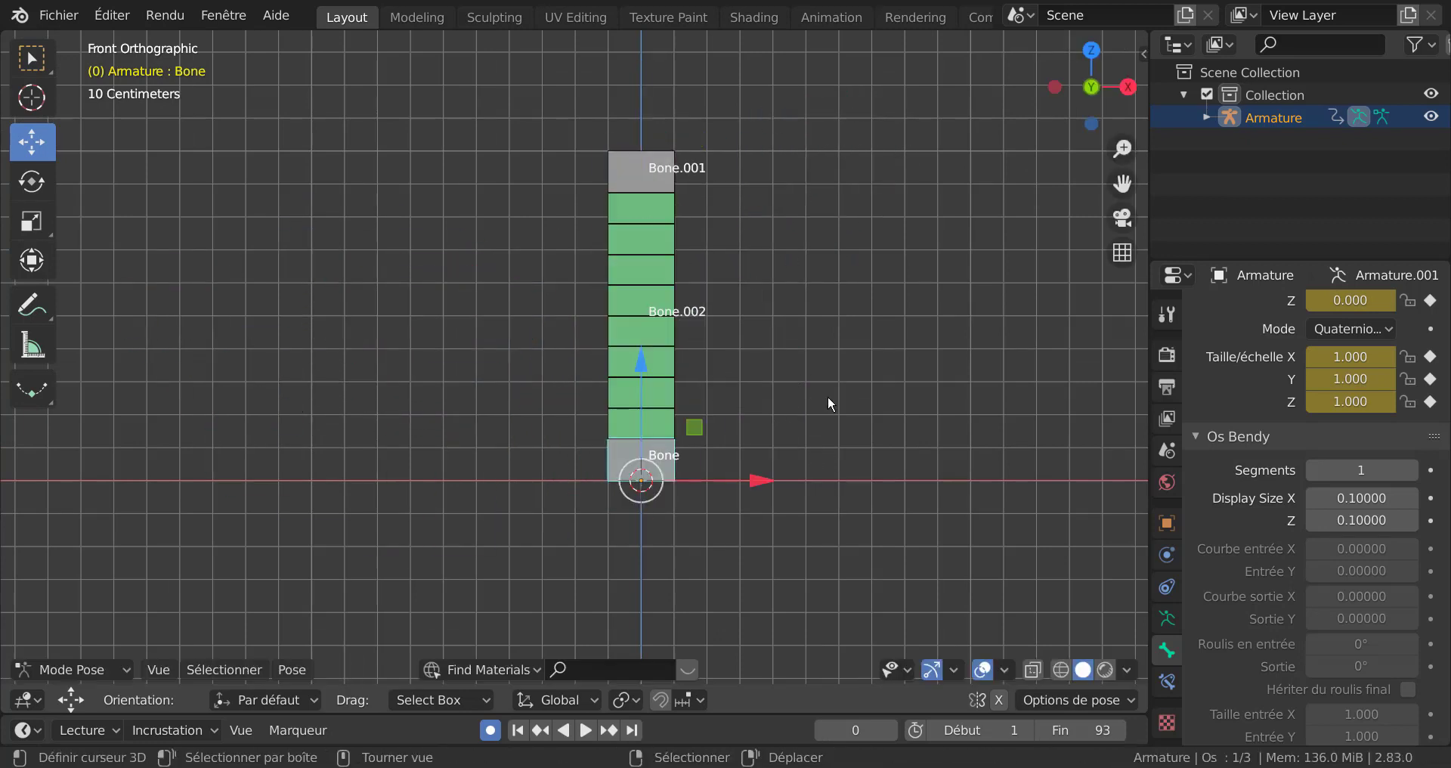
Step: Test-move the top handle bone once more, cancel the move, and widen the 3D viewport further
{"action": "middle_click_drag", "start_coordinate": [823, 398], "coordinate": [860, 447], "text": "shift"}
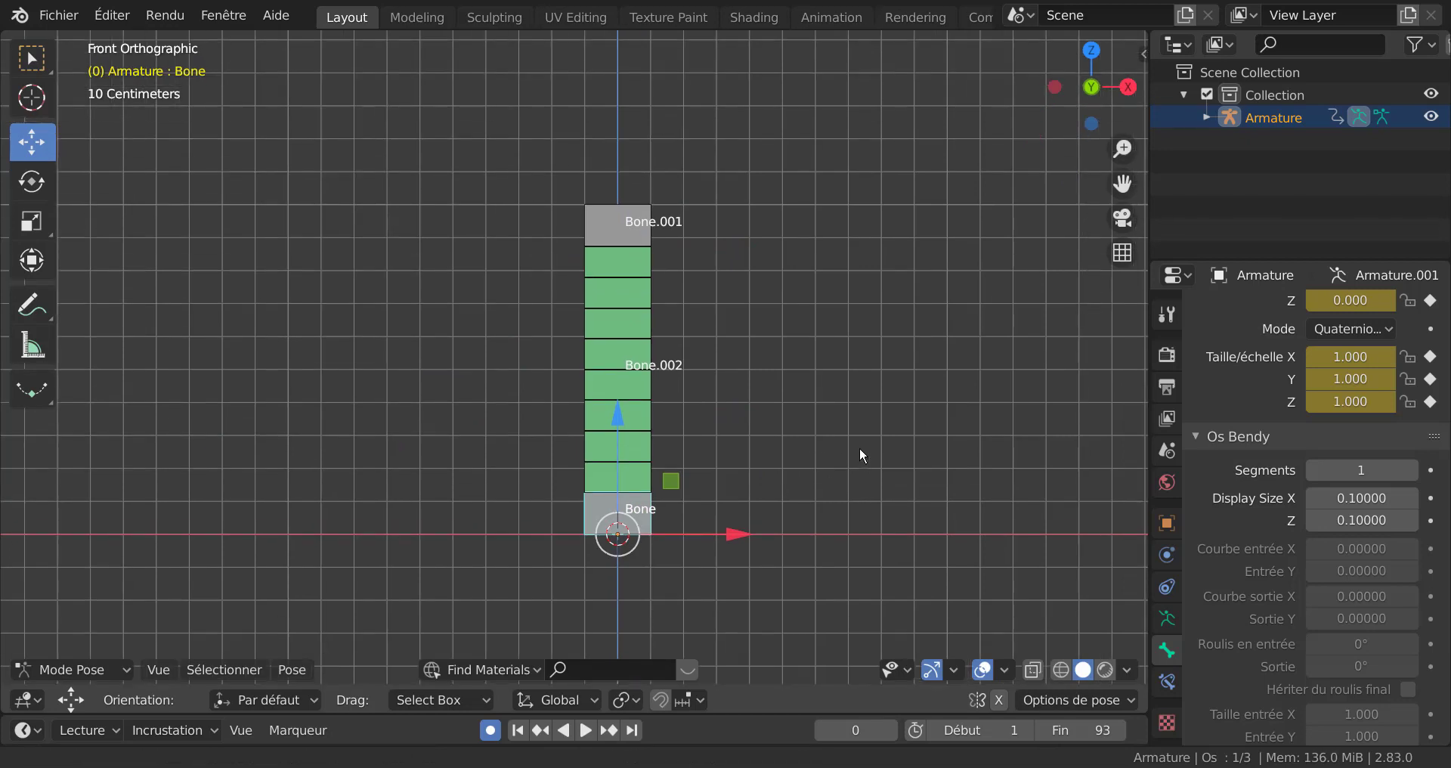
{"action": "right_click", "coordinate": [616, 223]}
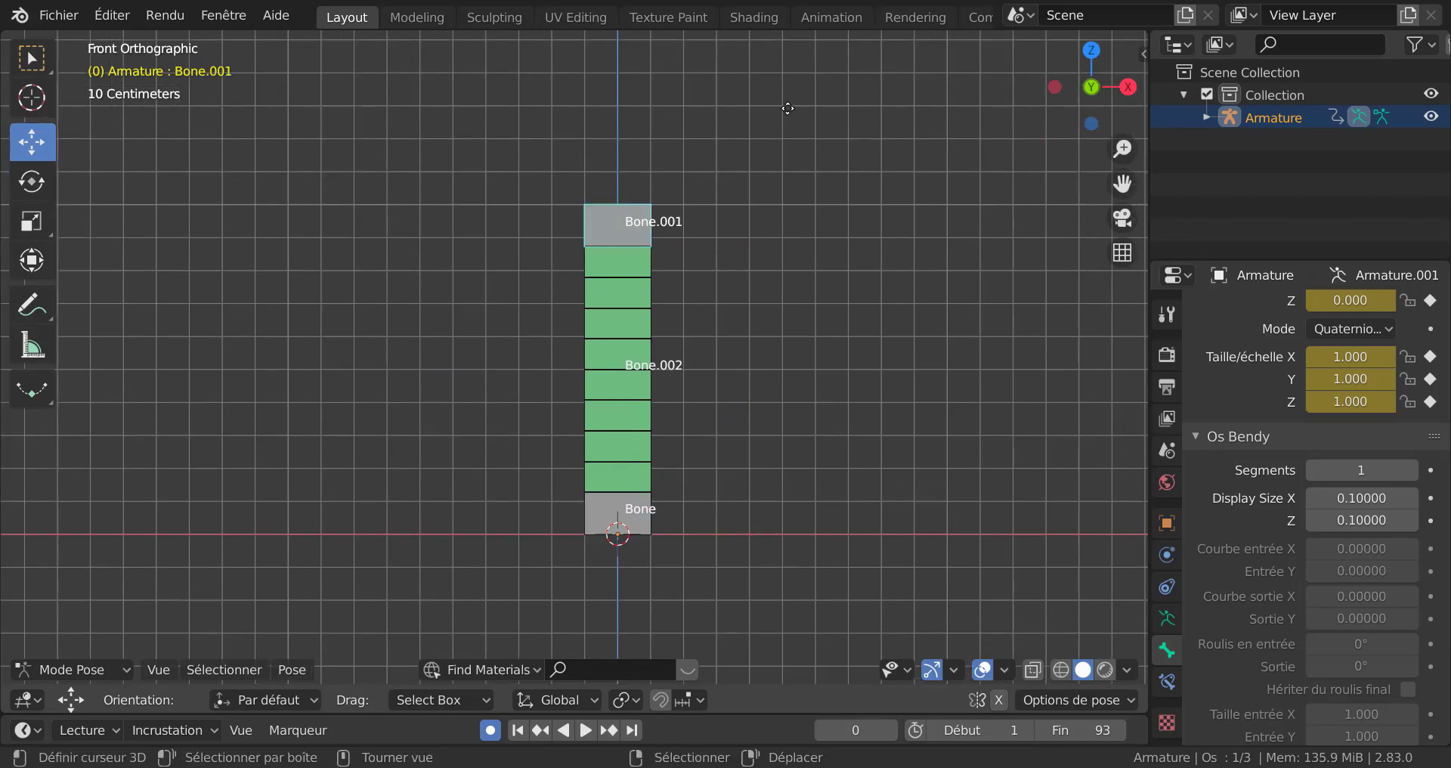
{"action": "key", "text": "g"}
{"action": "key", "text": "Escape"}
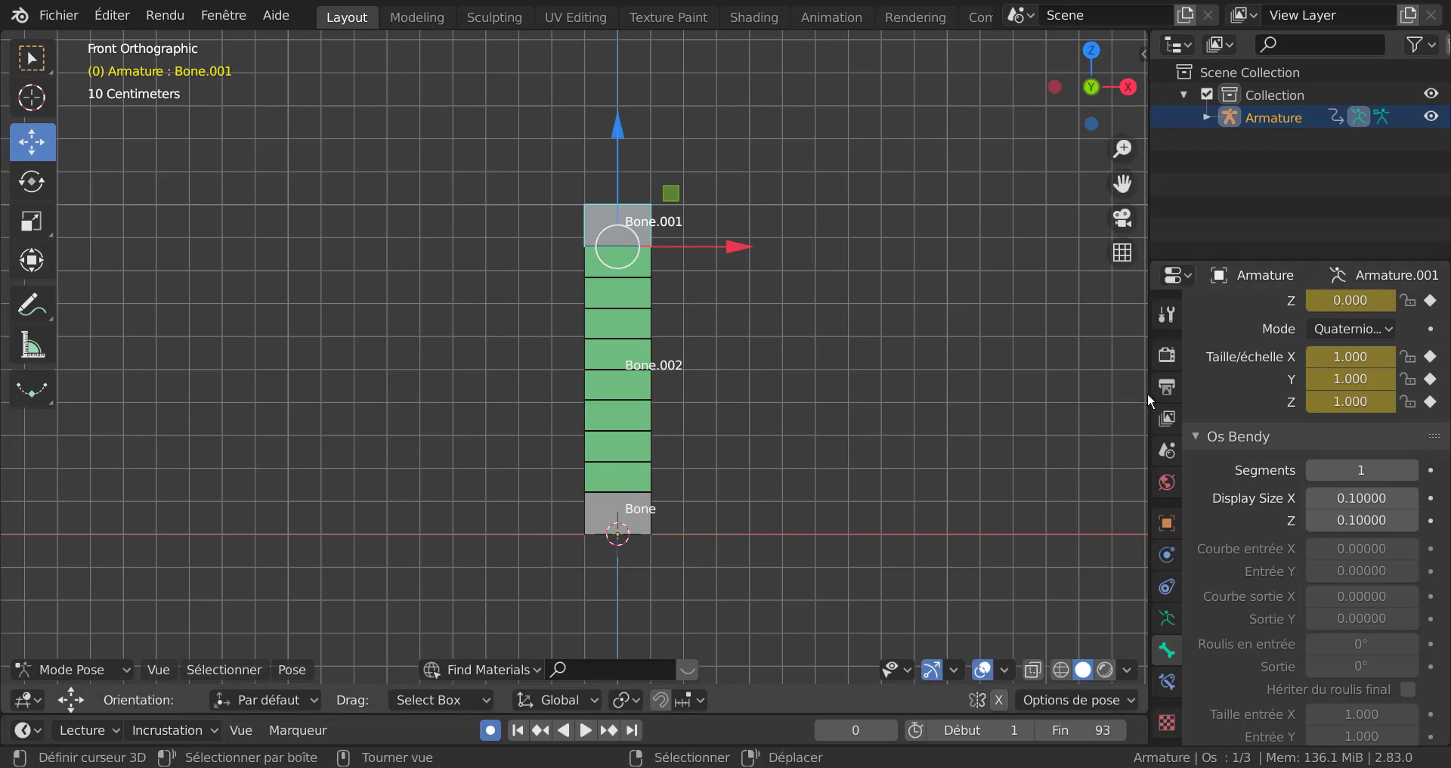
{"action": "left_click_drag", "start_coordinate": [1148, 392], "coordinate": [1235, 396]}
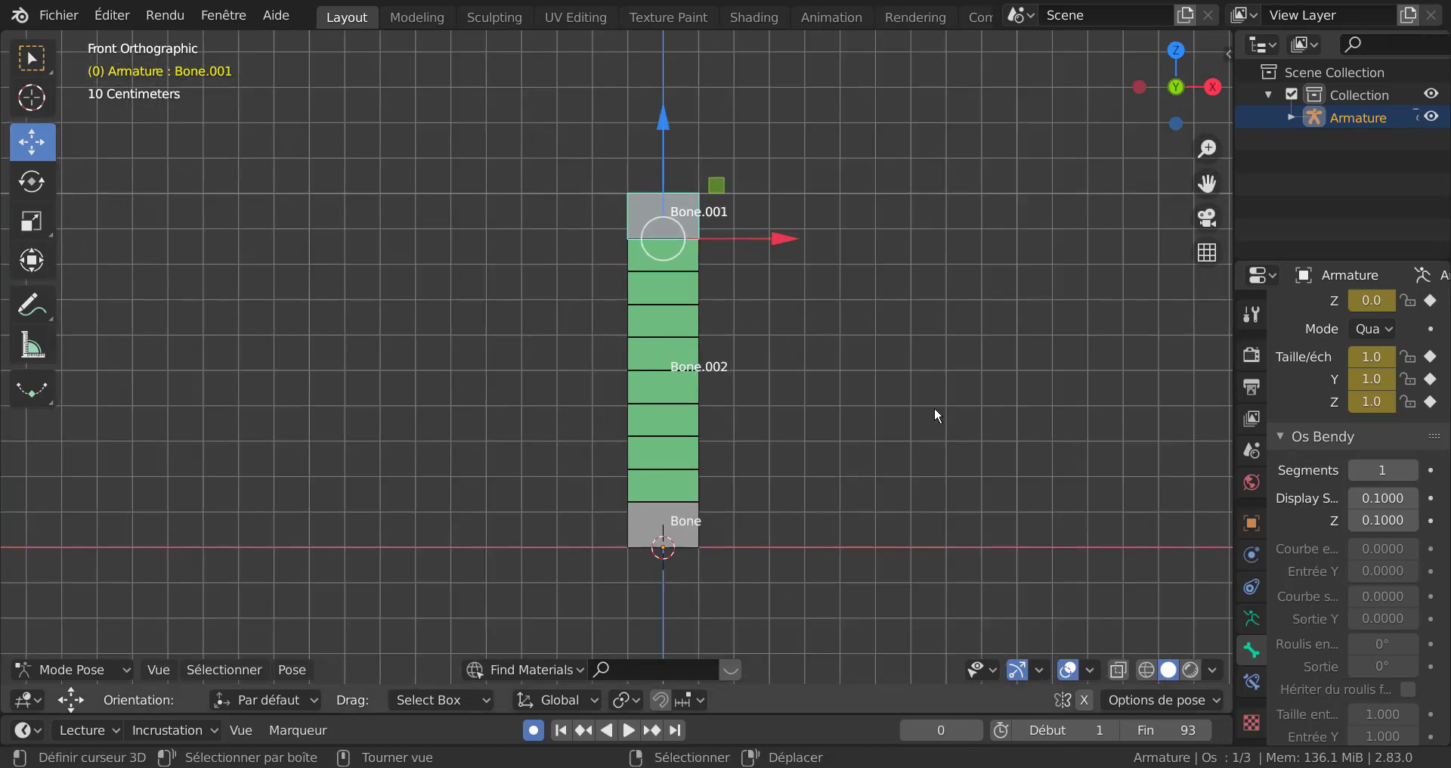